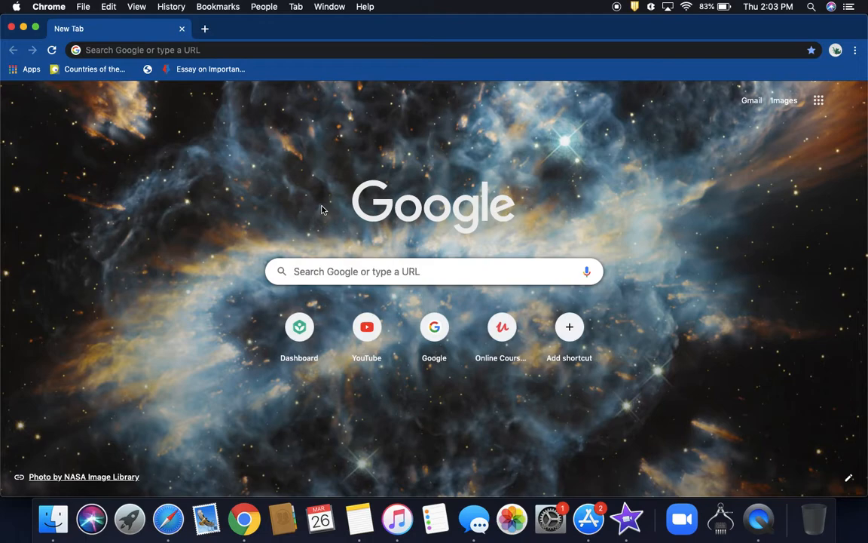
- Open the HomeByMe website at home.by.me
click(146, 49)
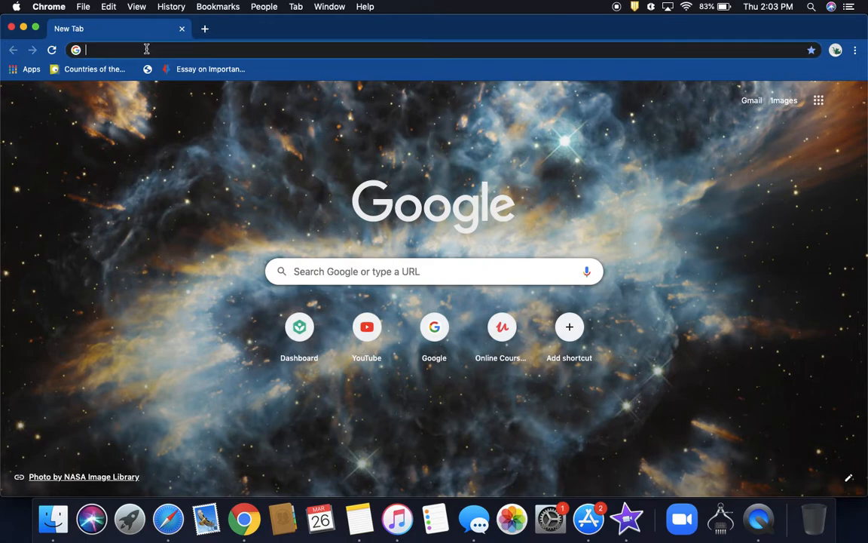
text(hom)
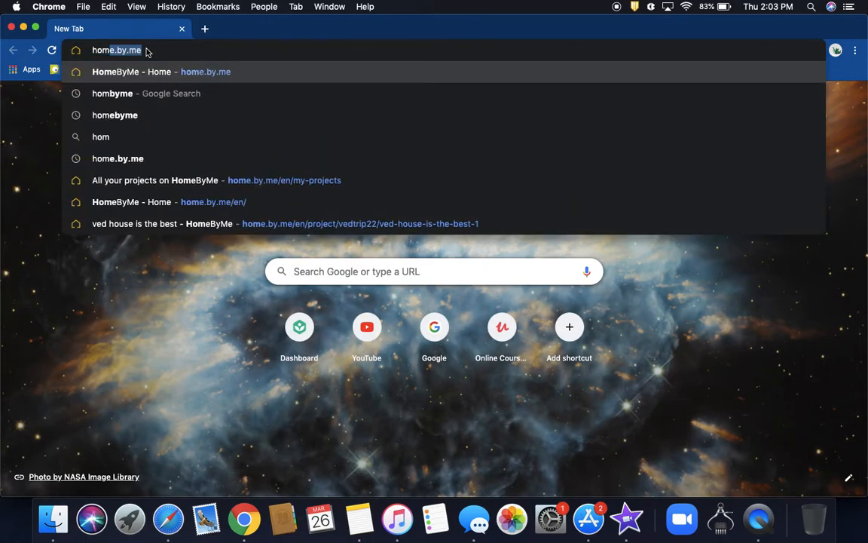
text(e)
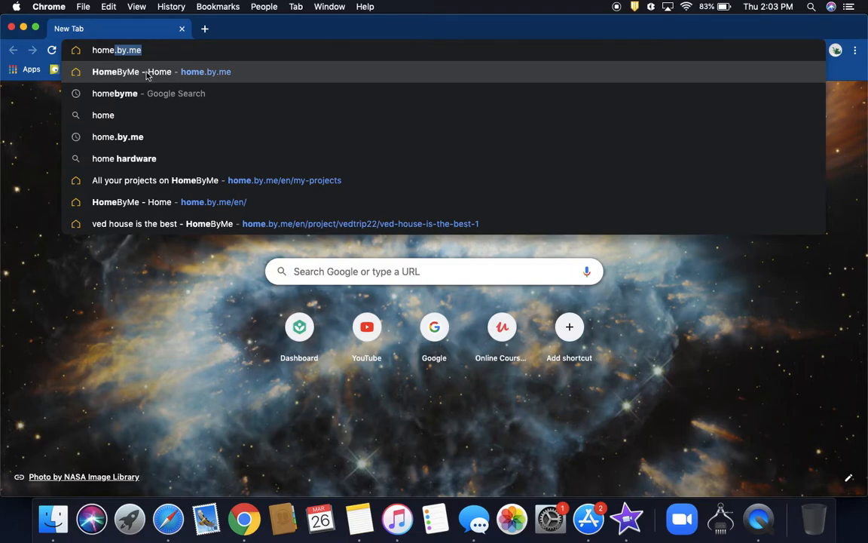
click(148, 73)
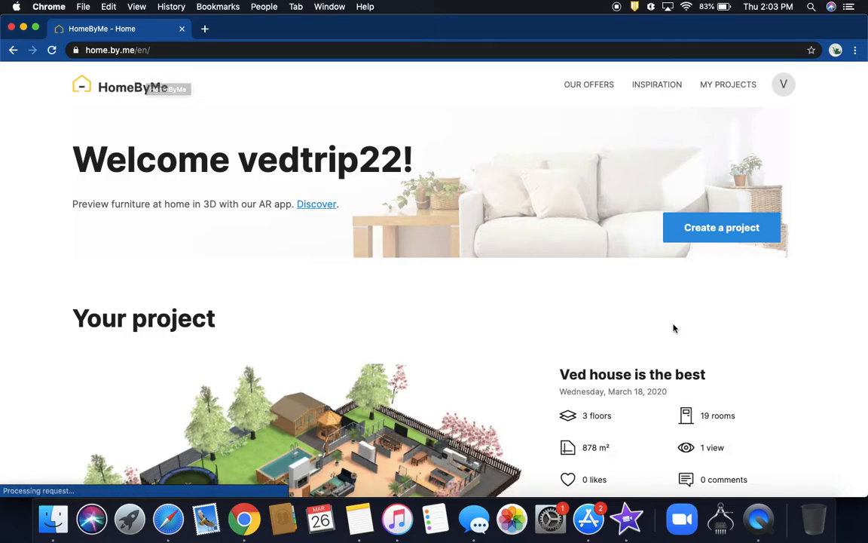
- Create a new project named house1, with new construction as the project kind and house as the housing type
click(722, 234)
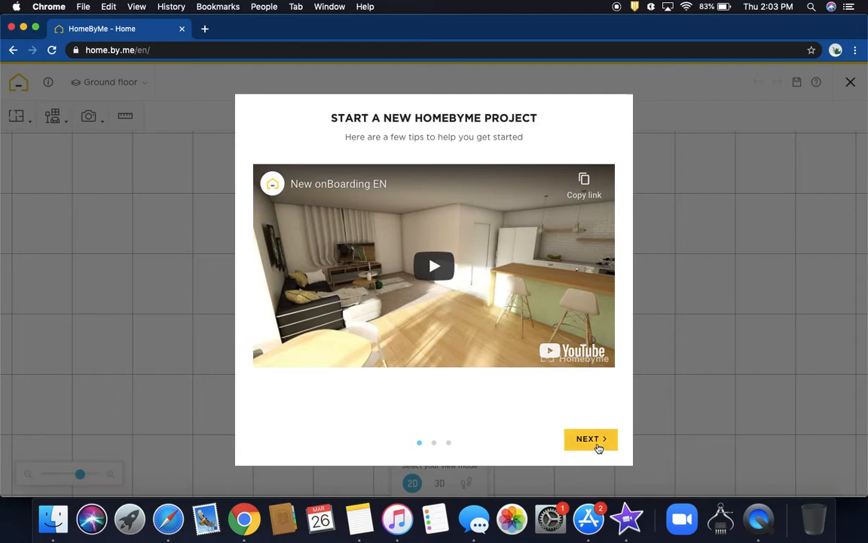
click(595, 442)
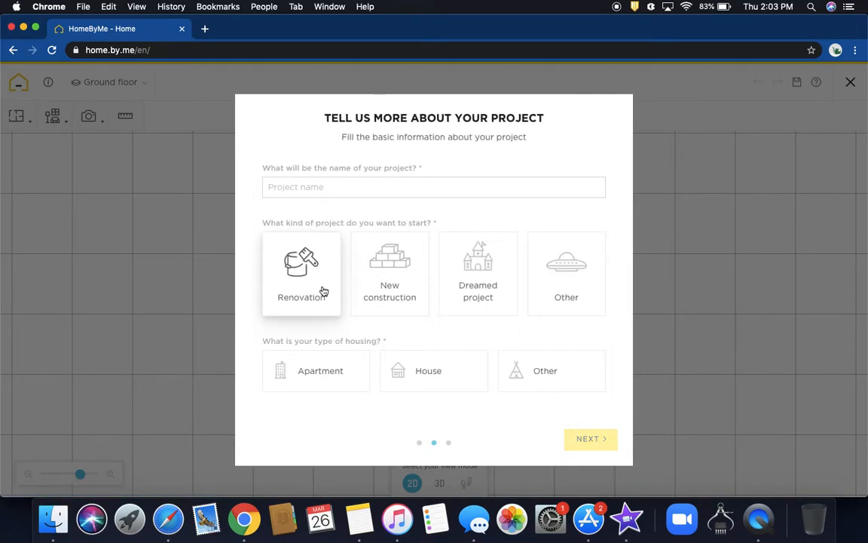
click(400, 289)
click(423, 367)
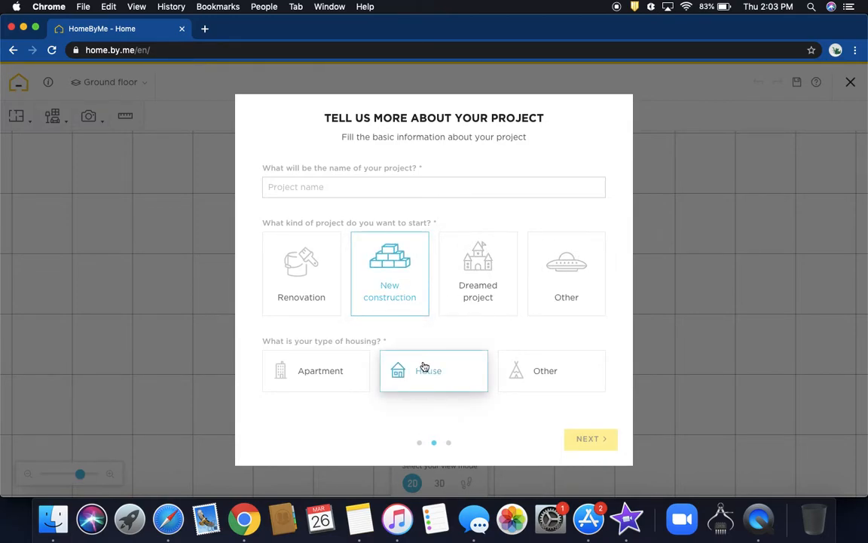
text(house1)
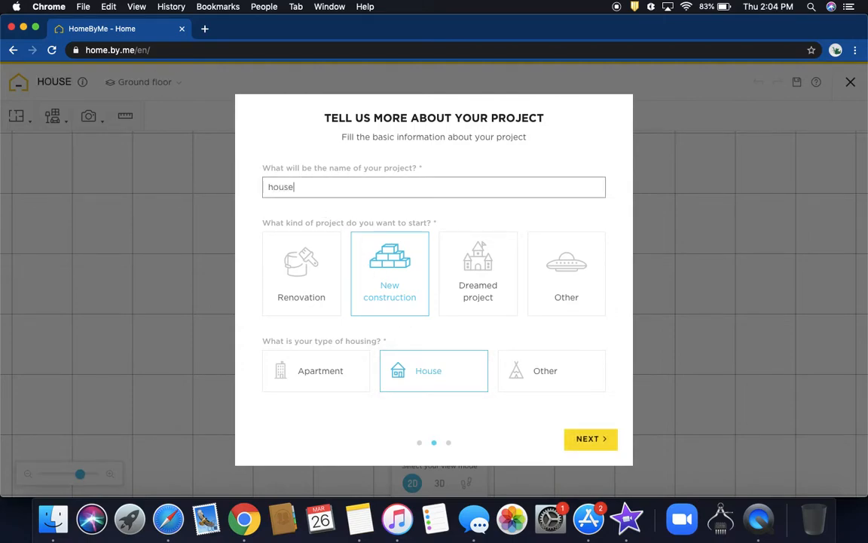
click(584, 438)
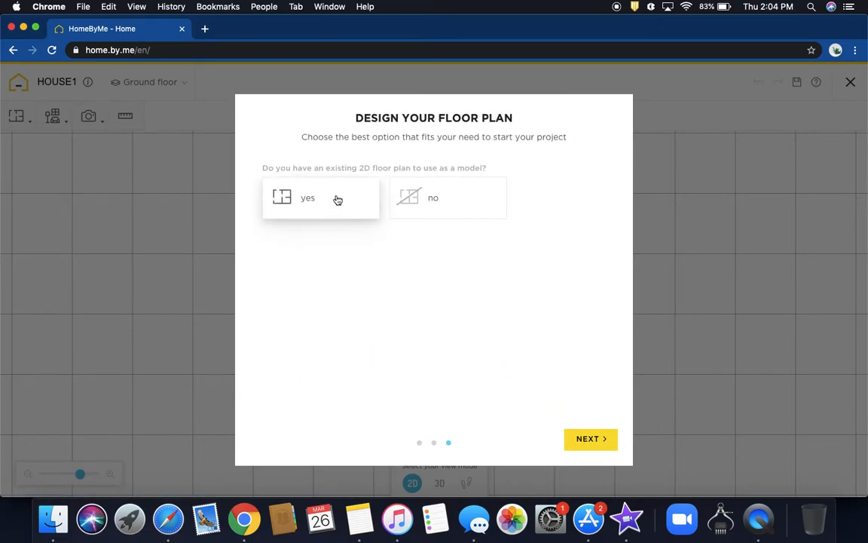
- Start the plan without an existing 2D floor plan, drawing a 400 cm wall down, about 492 cm across, and a short wall up
click(426, 202)
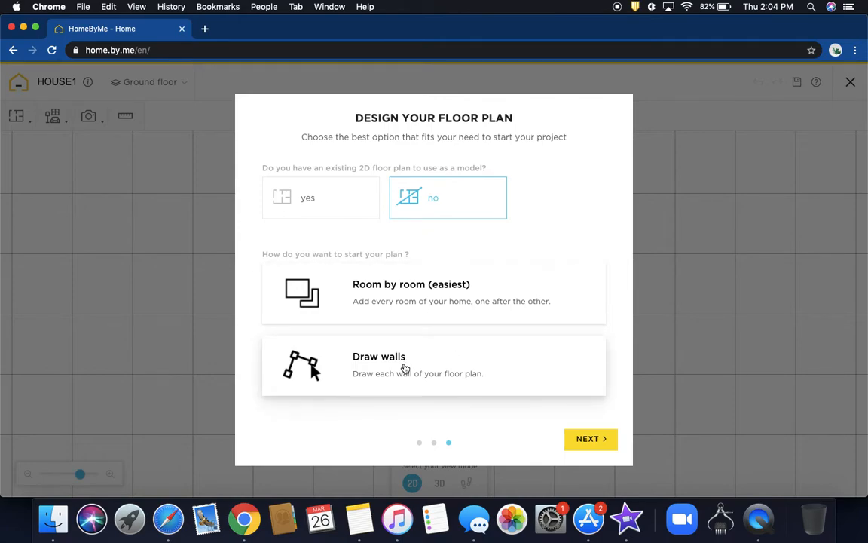
click(404, 367)
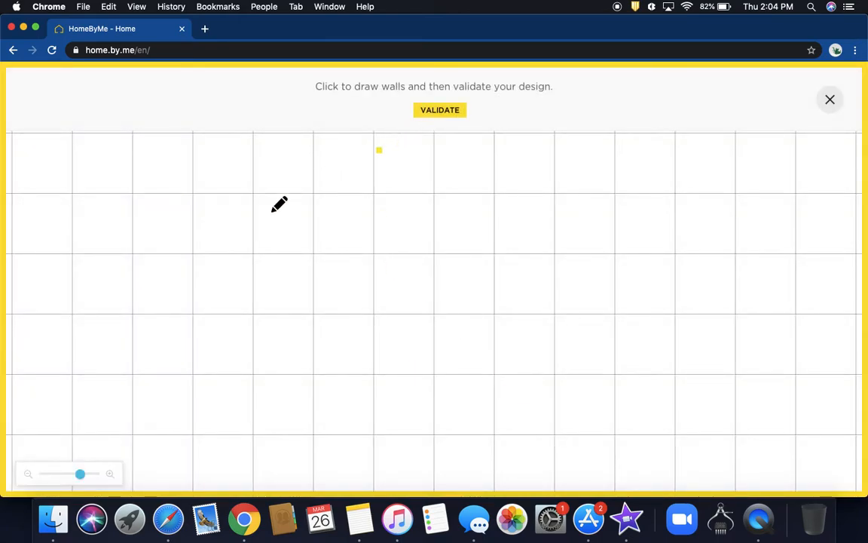
scroll(253, 231, up, 2)
scroll(254, 231, down, 5)
scroll(254, 231, down, 1)
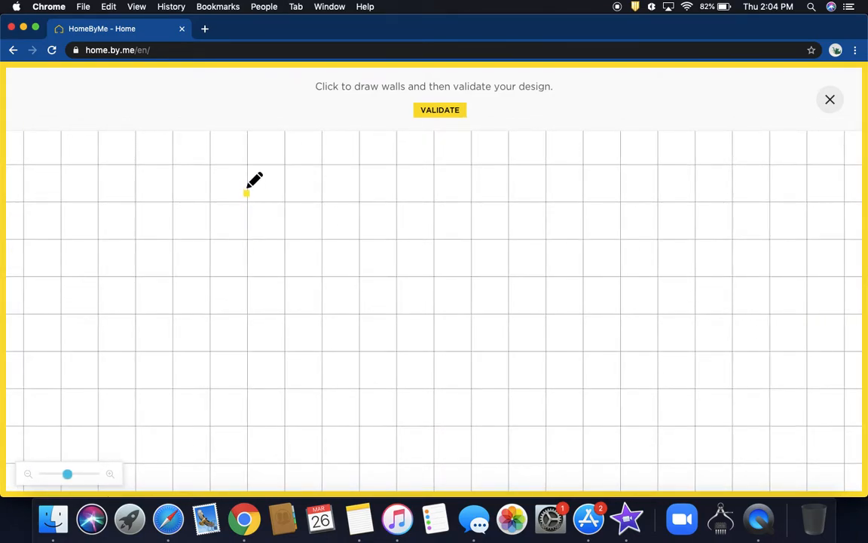
click(244, 202)
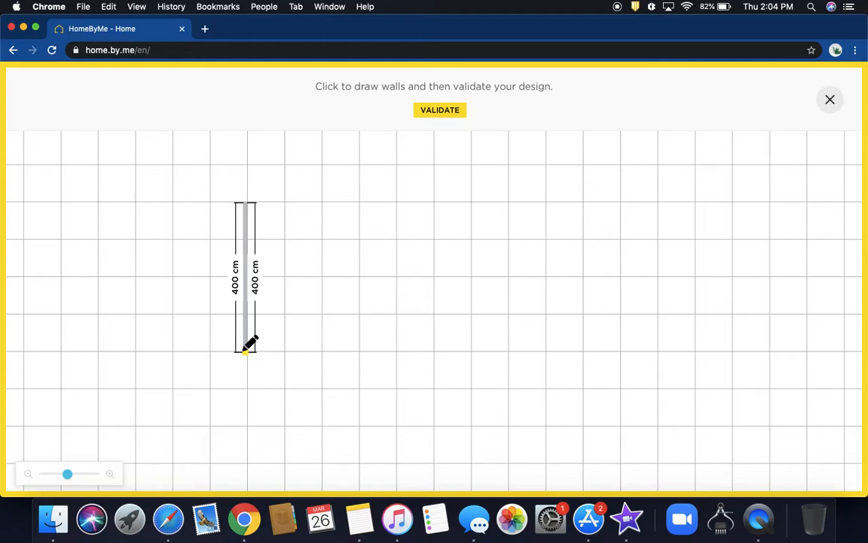
click(246, 351)
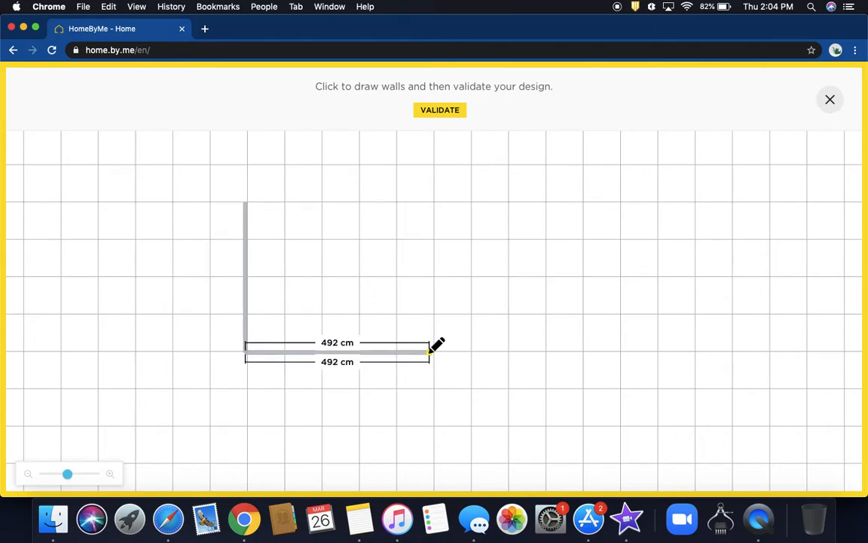
click(428, 351)
click(428, 304)
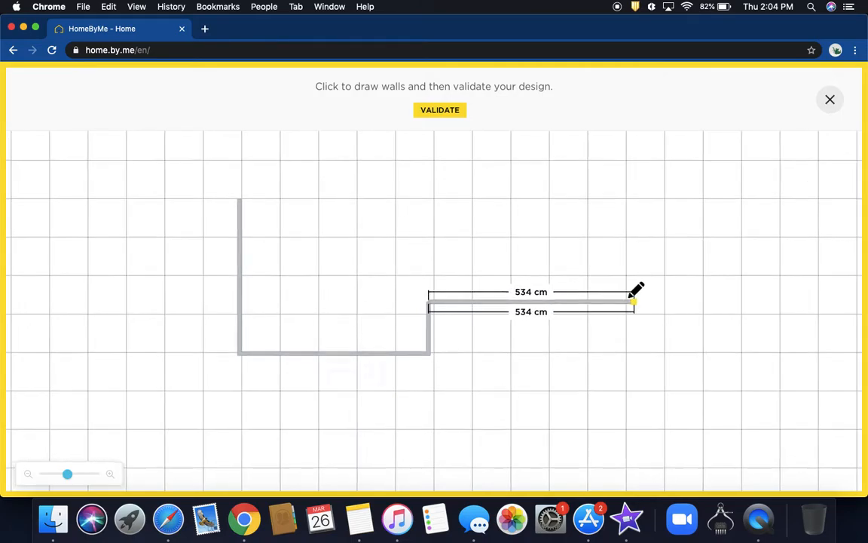
- Continue the outline with a horizontal wall to the right and a long vertical wall upward
scroll(635, 289, down, 5)
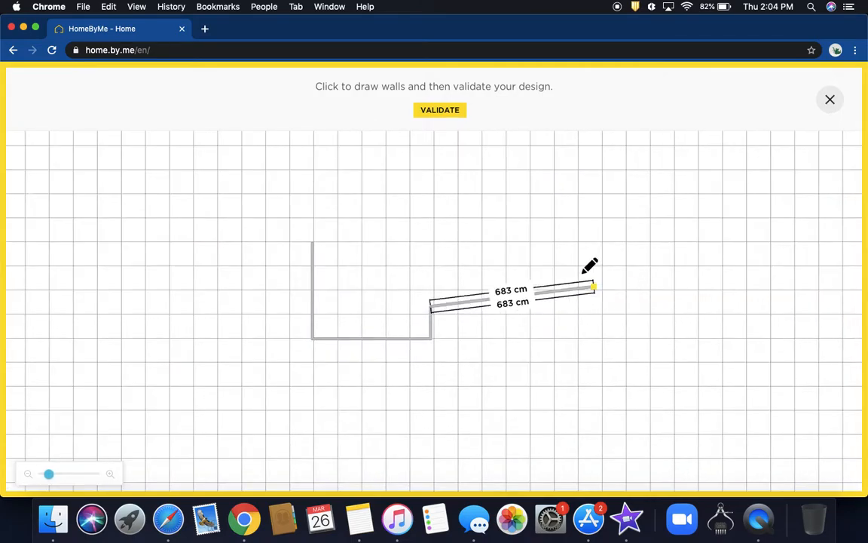
click(575, 306)
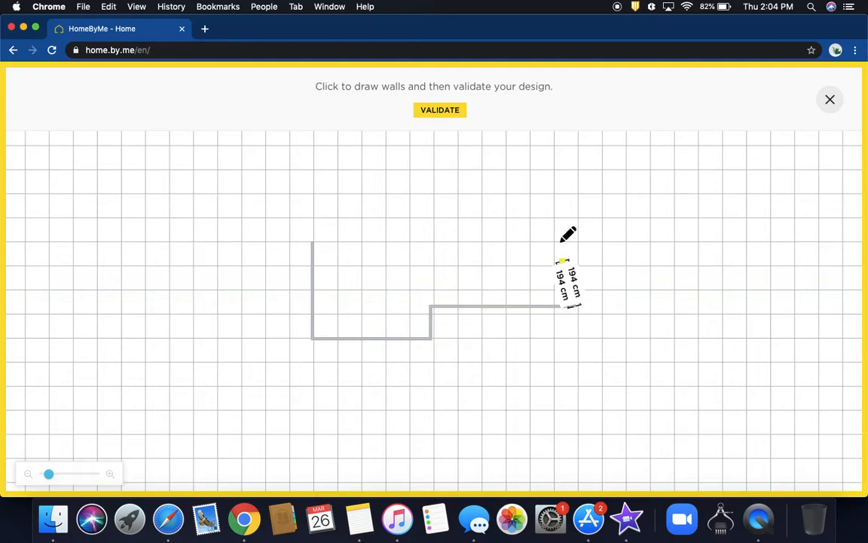
click(575, 150)
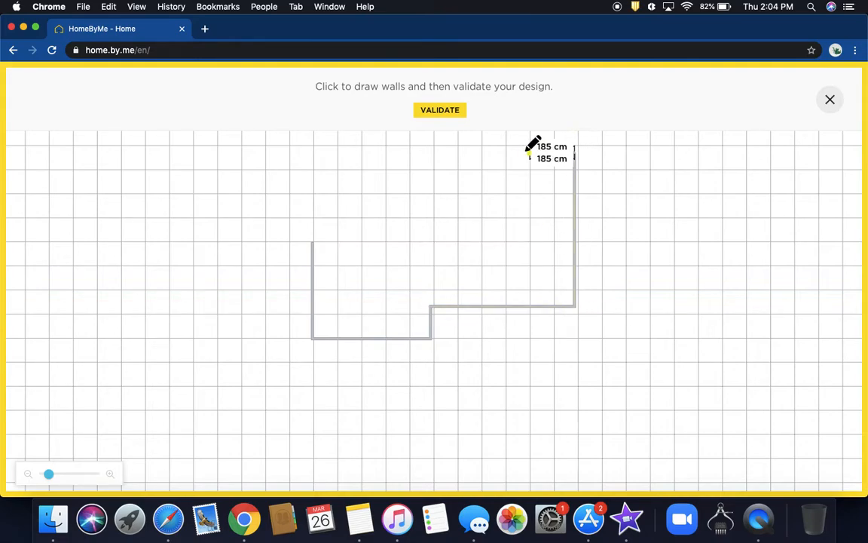
- Draw the stepped upper walls and the upper-left side, closing the outline with a slanted wall about 121 cm long
scroll(529, 145, up, 2)
scroll(529, 145, down, 4)
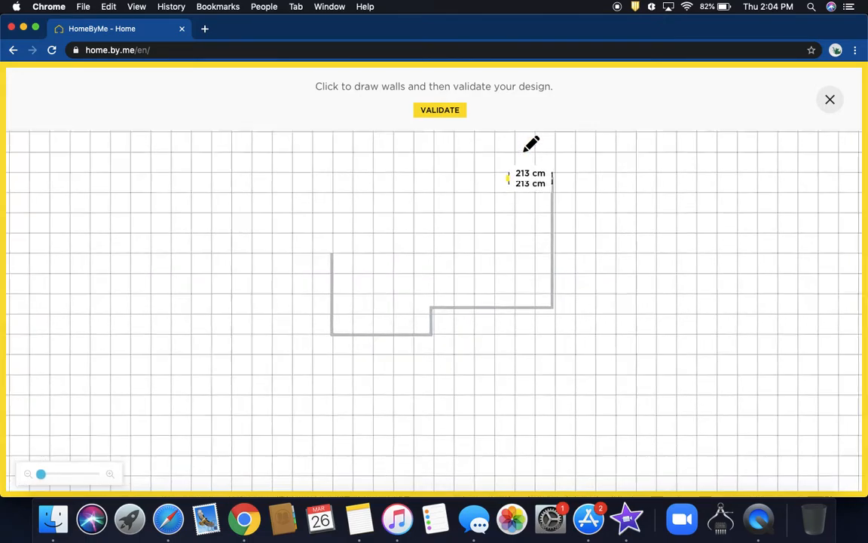
click(511, 155)
click(512, 129)
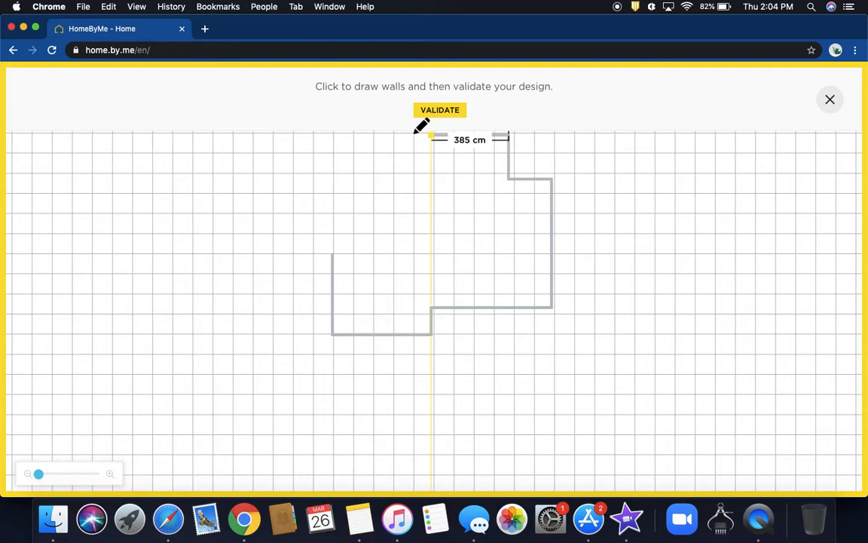
click(356, 136)
click(357, 226)
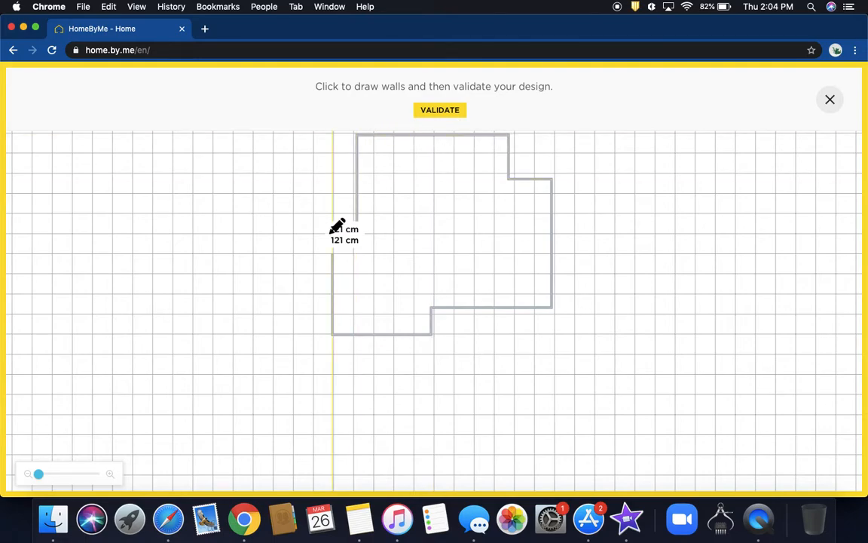
click(332, 242)
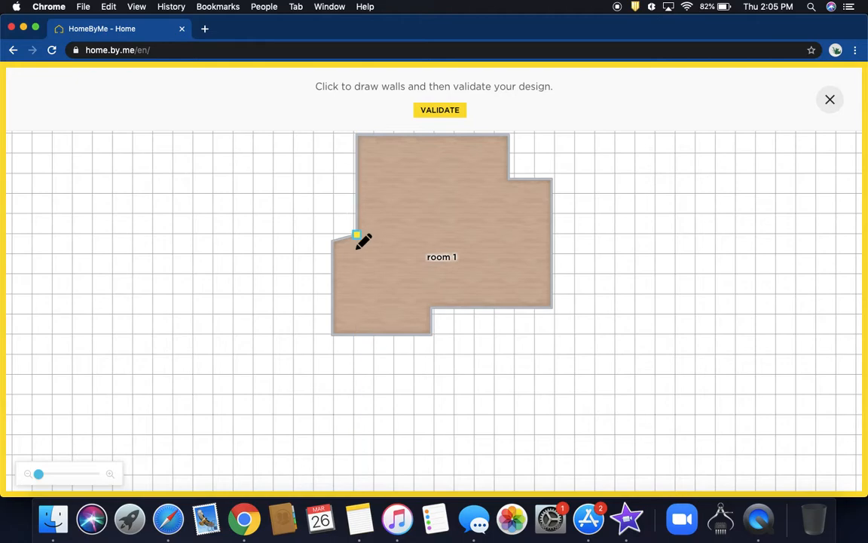
- Partition off the lower-left corner with a horizontal wall about 363 cm long and a vertical wall, and validate the drawn walls
drag(703, 168, 686, 216)
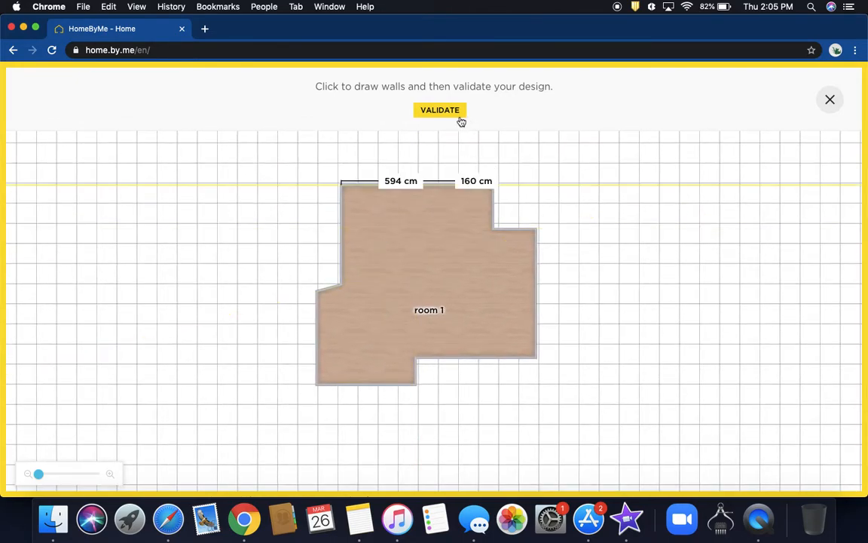
click(342, 285)
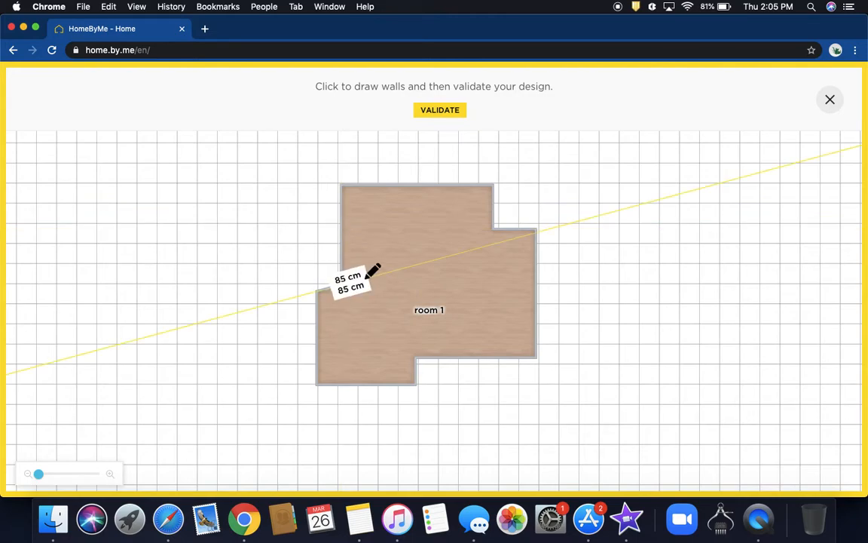
click(415, 284)
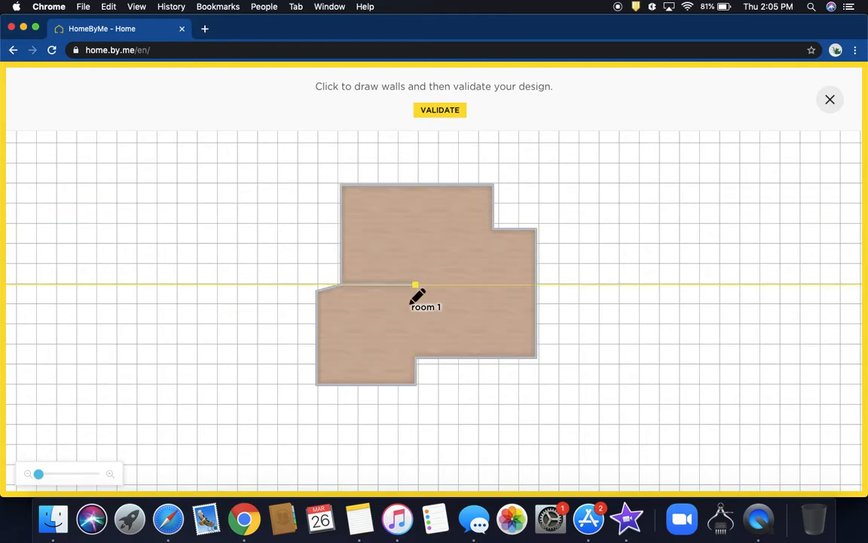
click(415, 355)
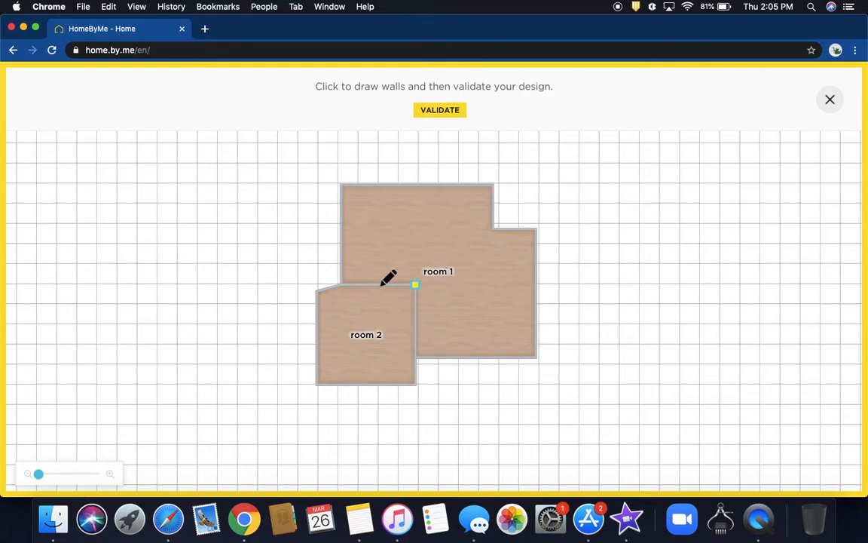
click(433, 114)
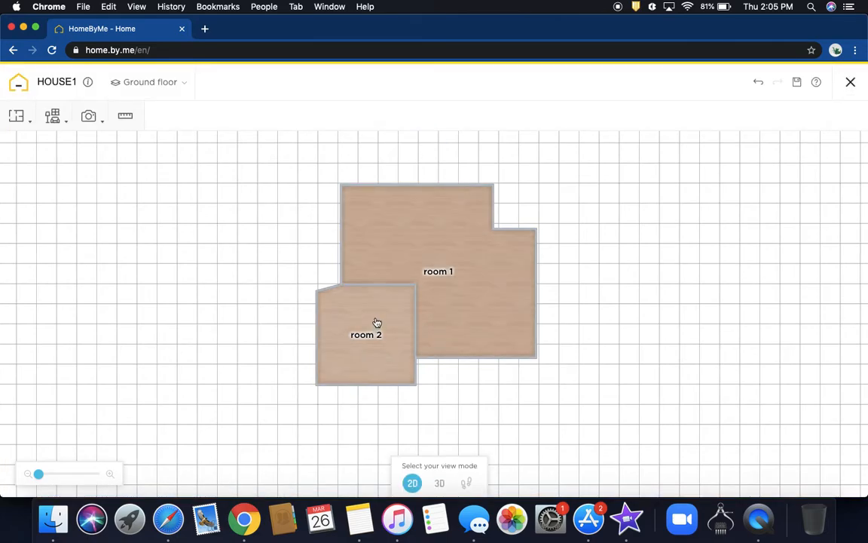
- Delete the horizontal and vertical partition walls between room 1 and room 2
click(415, 292)
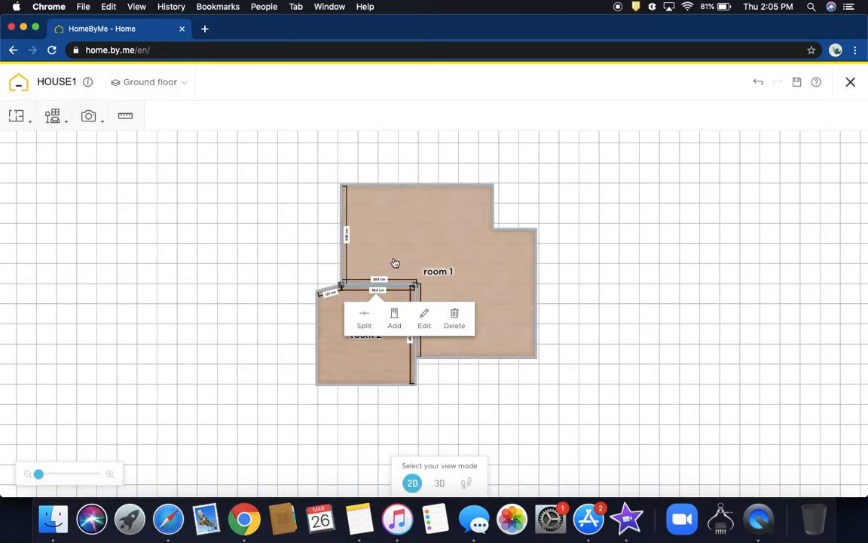
click(455, 316)
click(414, 316)
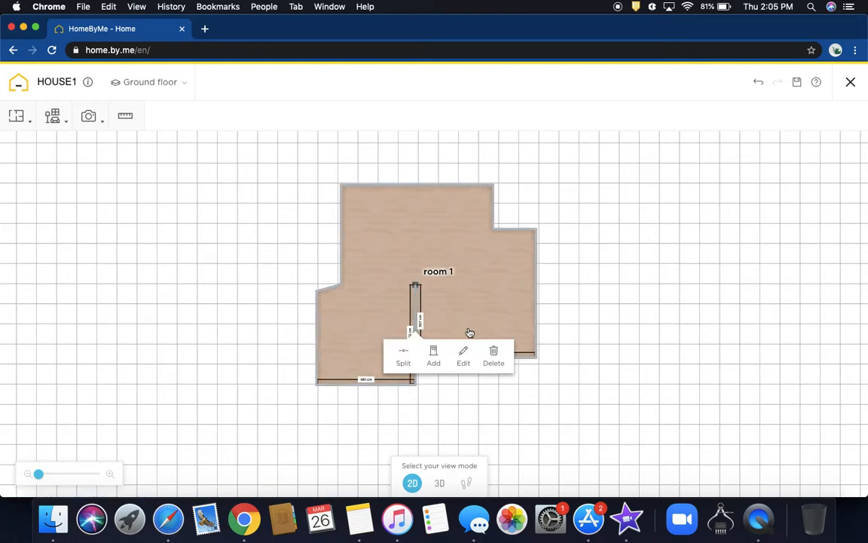
click(492, 350)
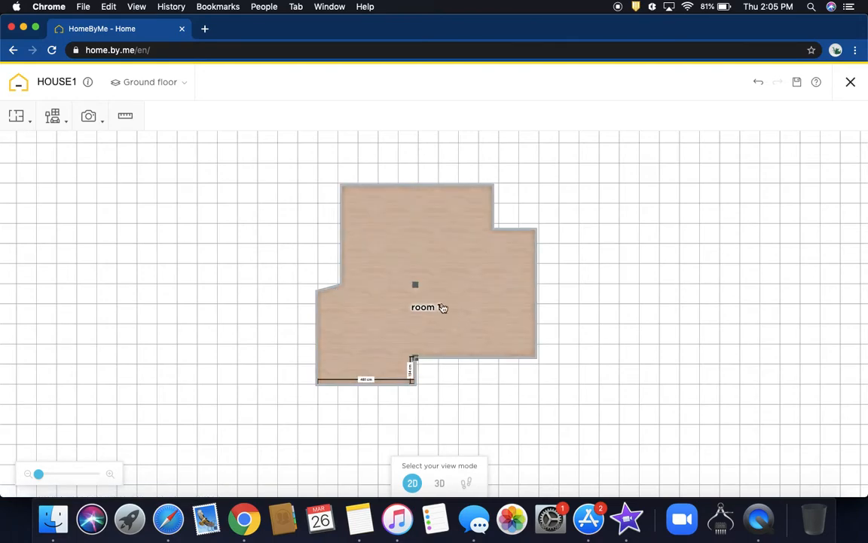
- Add the LES EXCLUSIVES - ONDE front door to the lower wall of room 1, about 432 cm from the lower-right inside corner
click(373, 312)
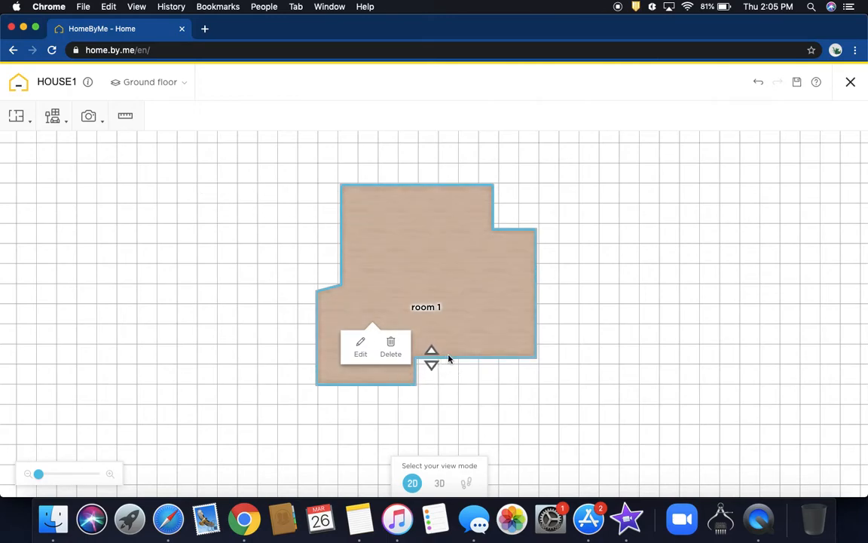
click(52, 119)
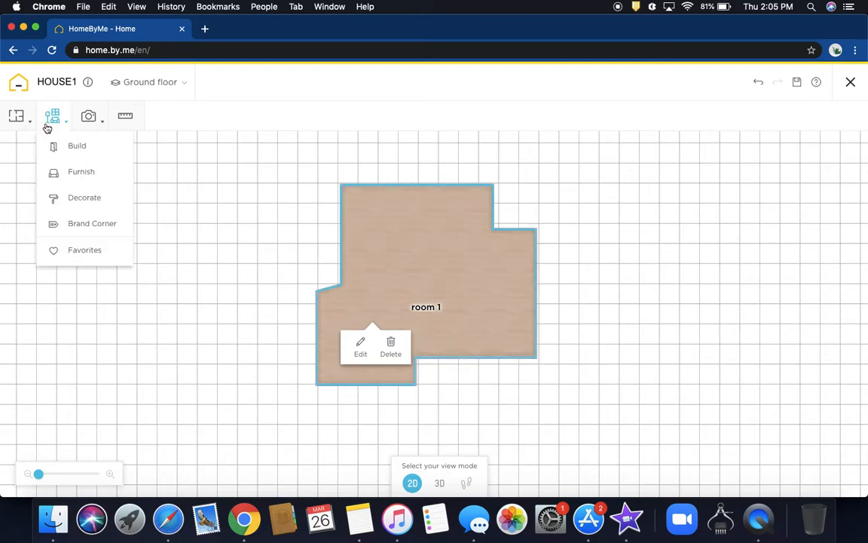
click(69, 146)
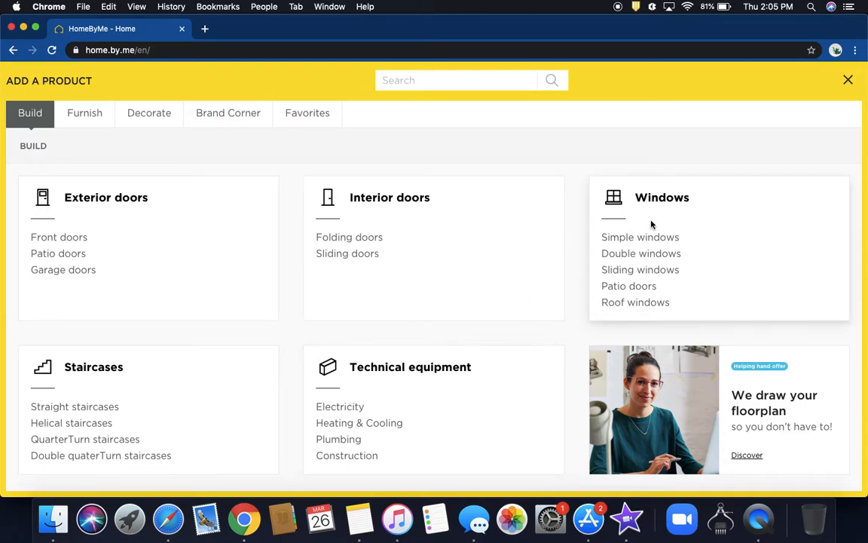
click(64, 238)
scroll(412, 263, down, 3)
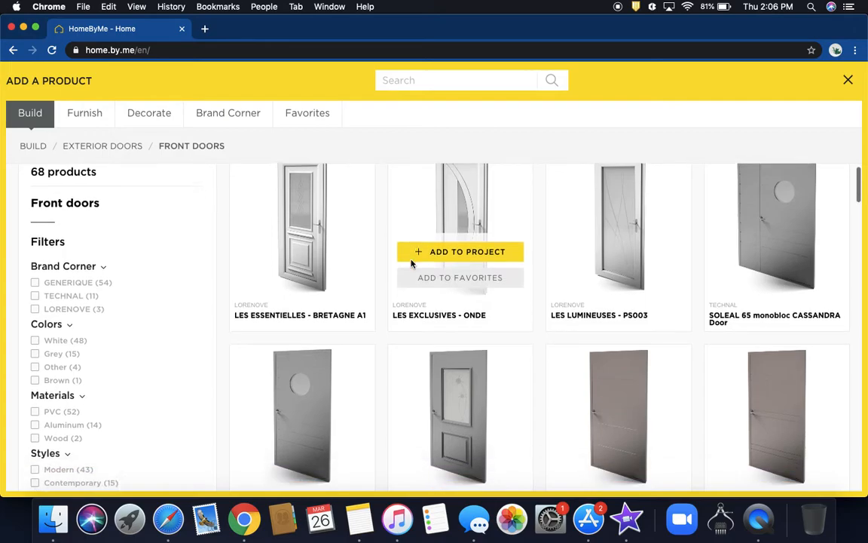
scroll(411, 263, up, 3)
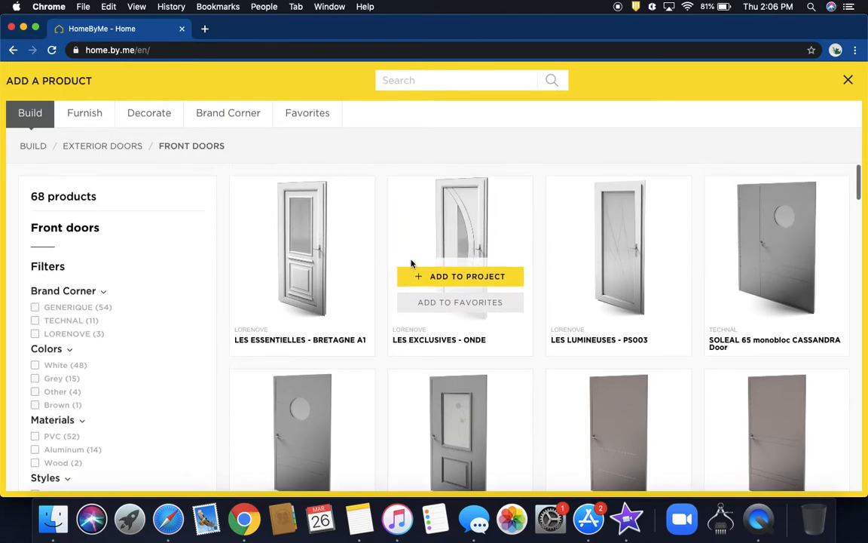
scroll(705, 233, down, 10)
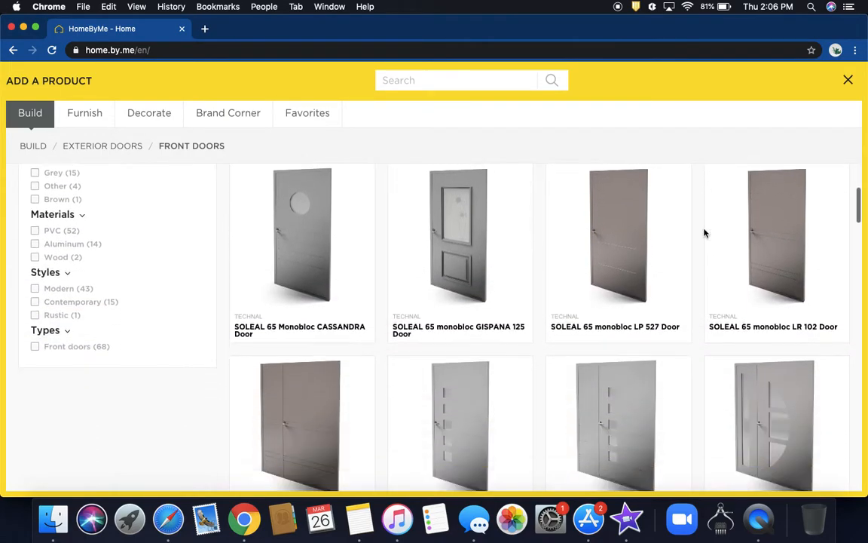
scroll(705, 226, up, 12)
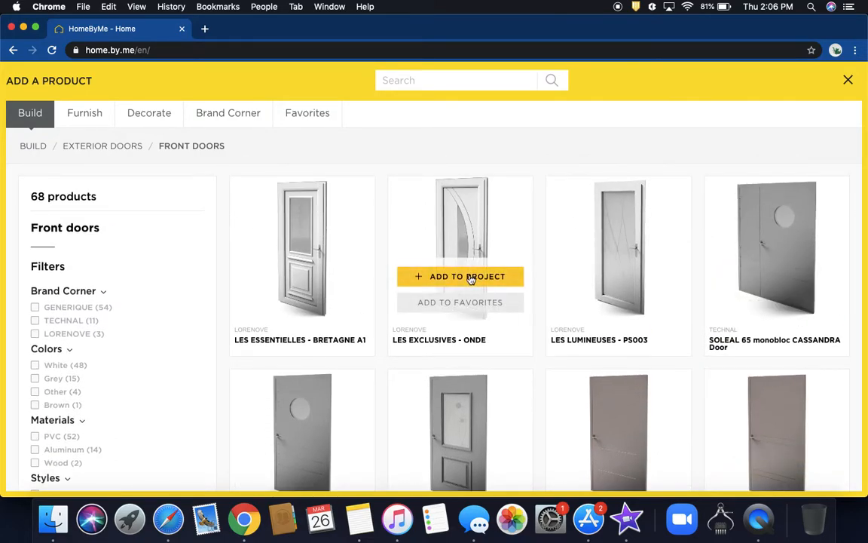
click(470, 276)
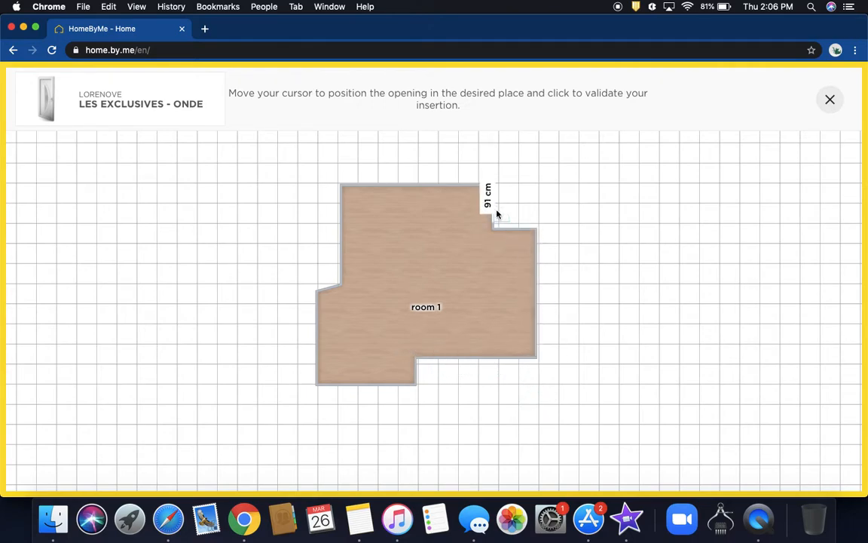
click(439, 367)
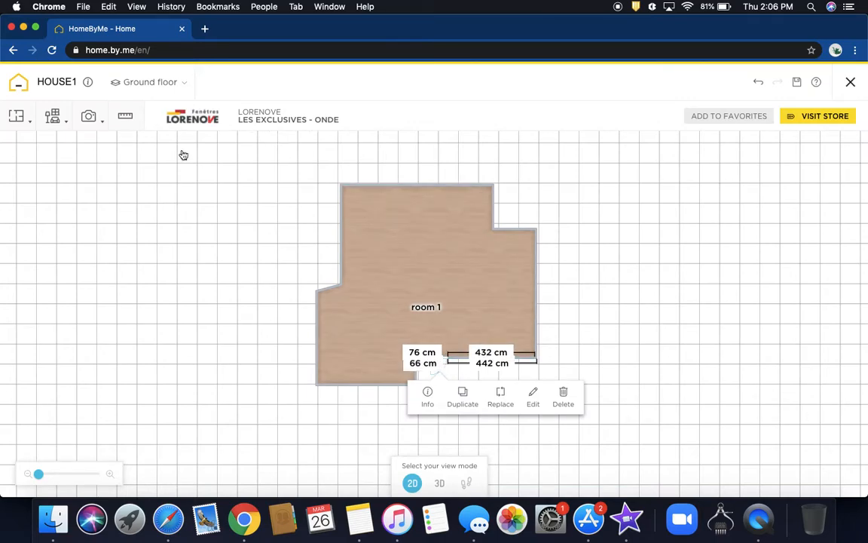
click(641, 189)
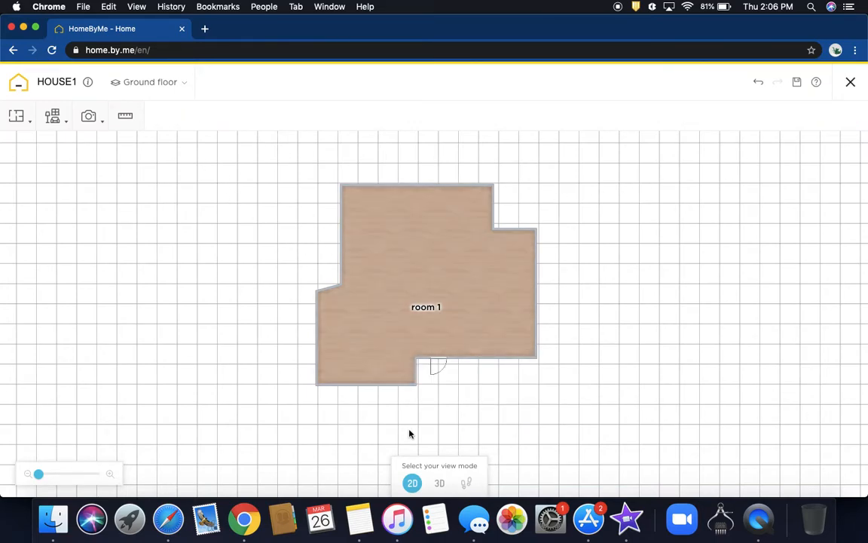
- Search the products for "window" and insert a white GENERIQUE Fixed window in the right wall, about 313 cm below its upper inside corner
click(64, 123)
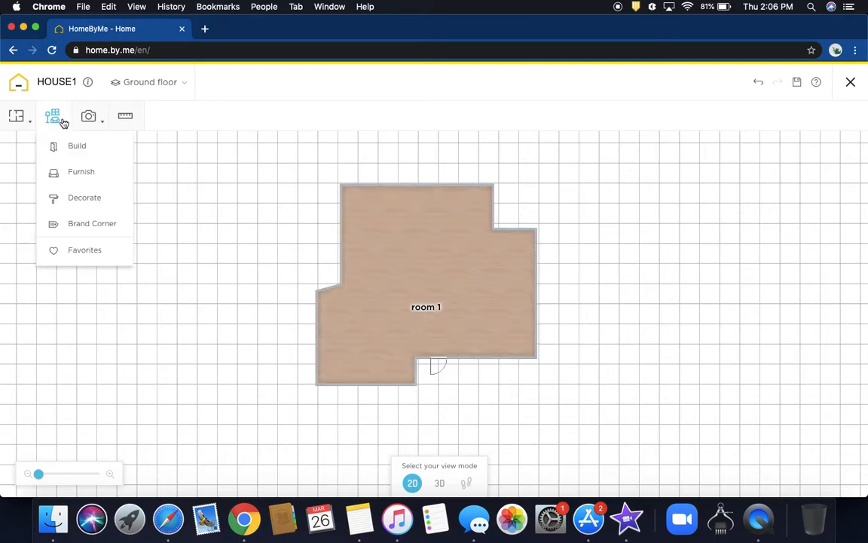
click(68, 145)
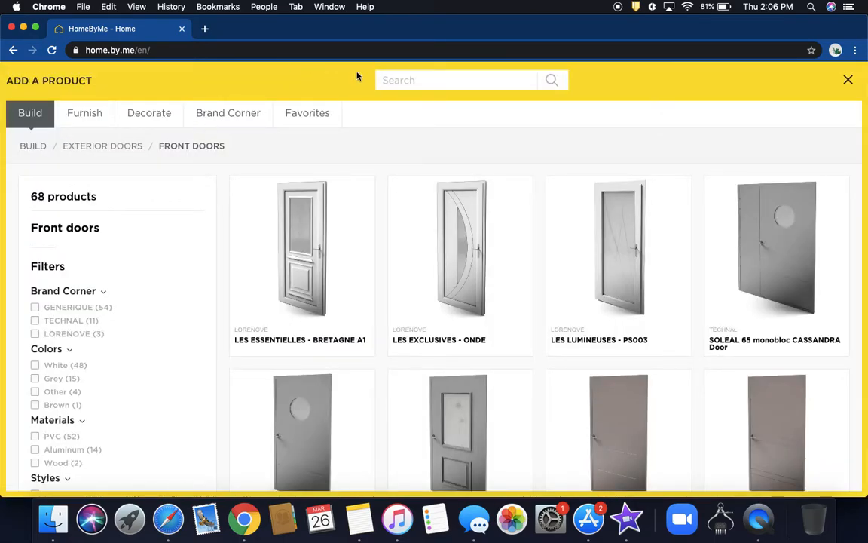
text(window)
key(Return)
scroll(382, 341, down, 3)
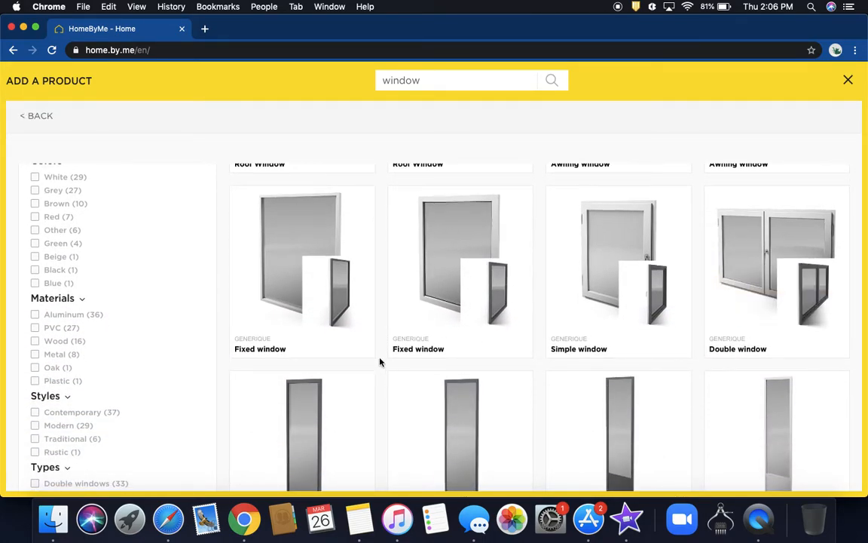
mouse_move(468, 317)
scroll(467, 313, down, 5)
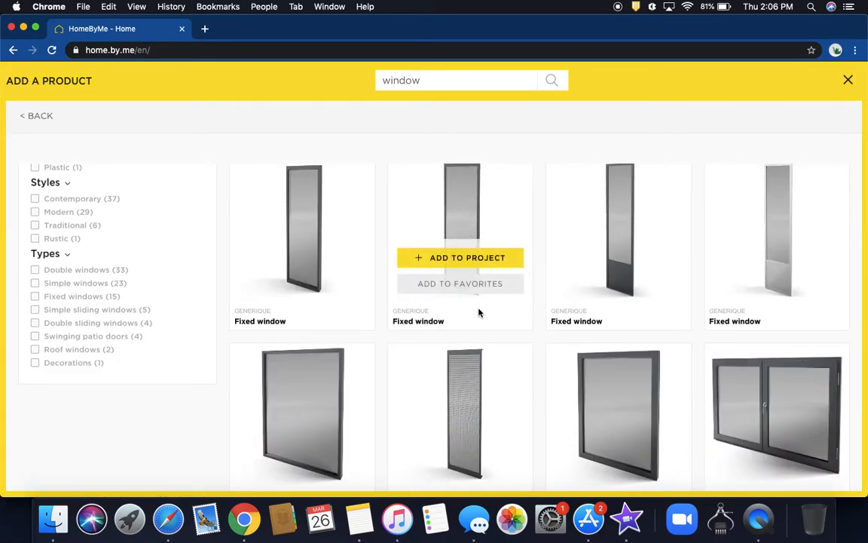
scroll(489, 230, up, 8)
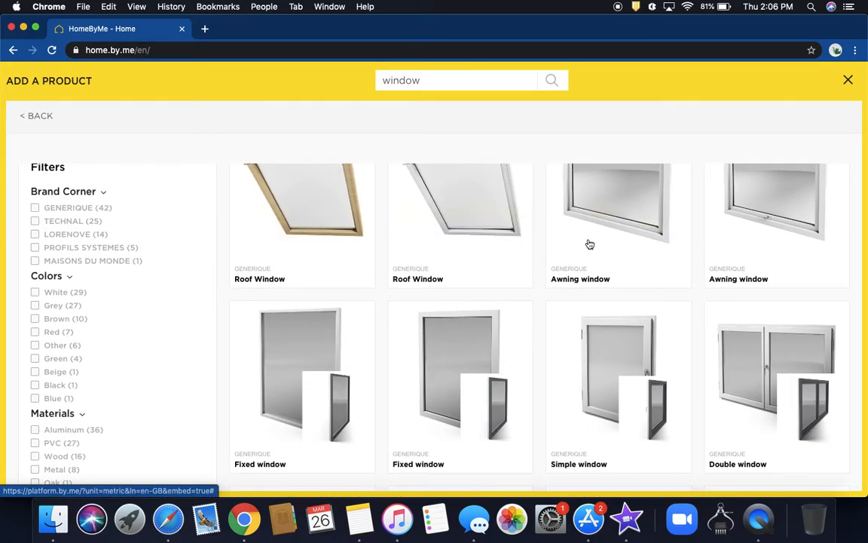
scroll(588, 242, down, 2)
scroll(588, 244, down, 4)
scroll(543, 256, up, 3)
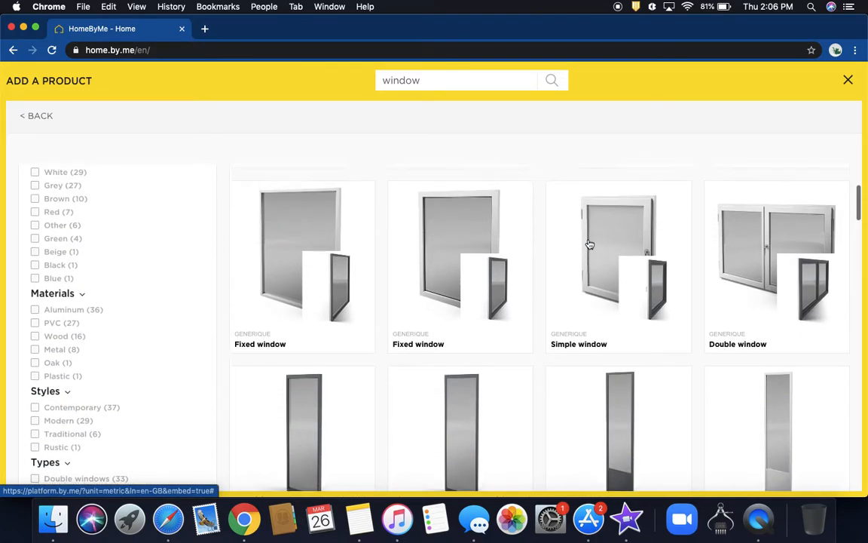
mouse_move(312, 308)
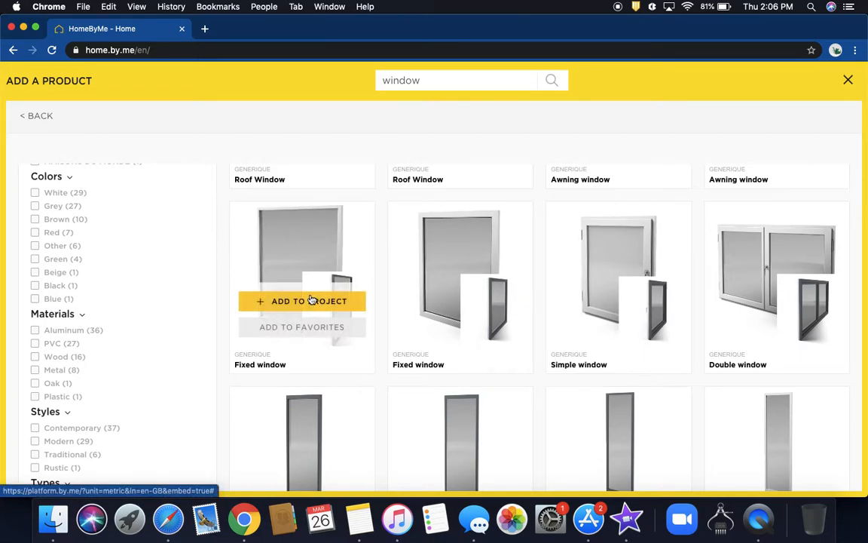
mouse_move(485, 296)
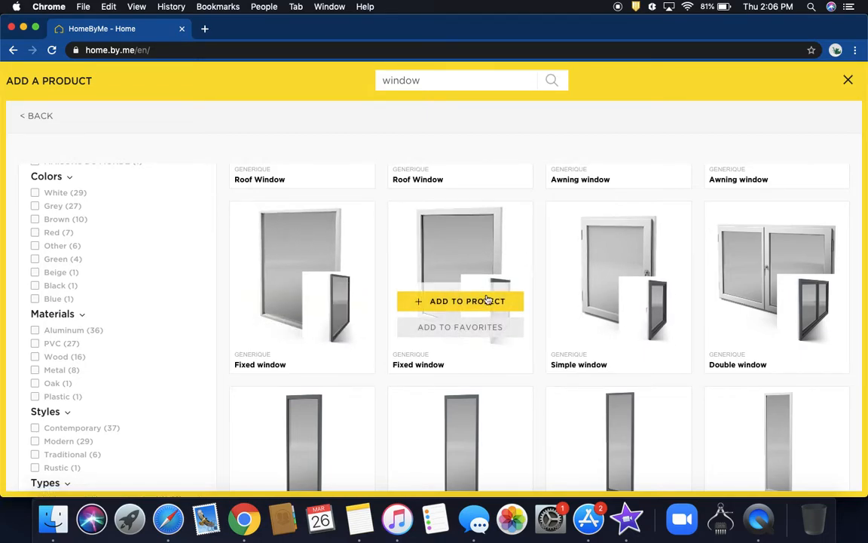
click(294, 302)
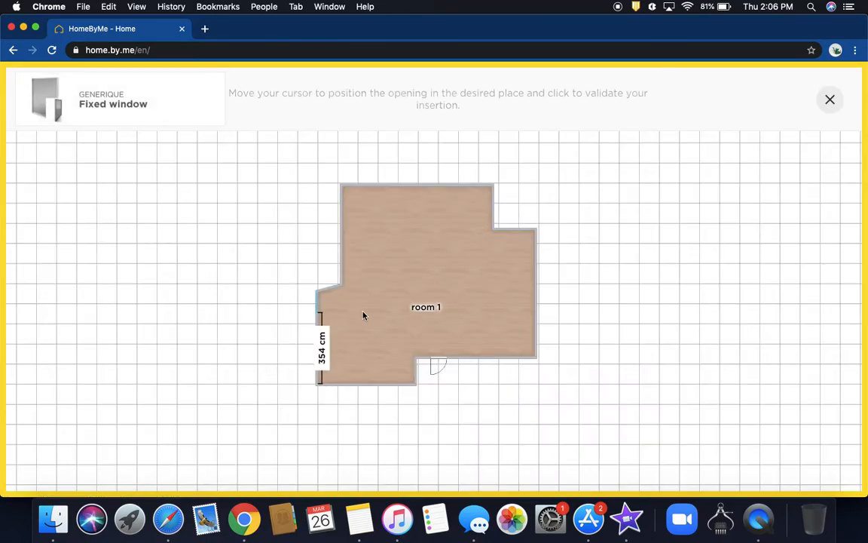
click(533, 303)
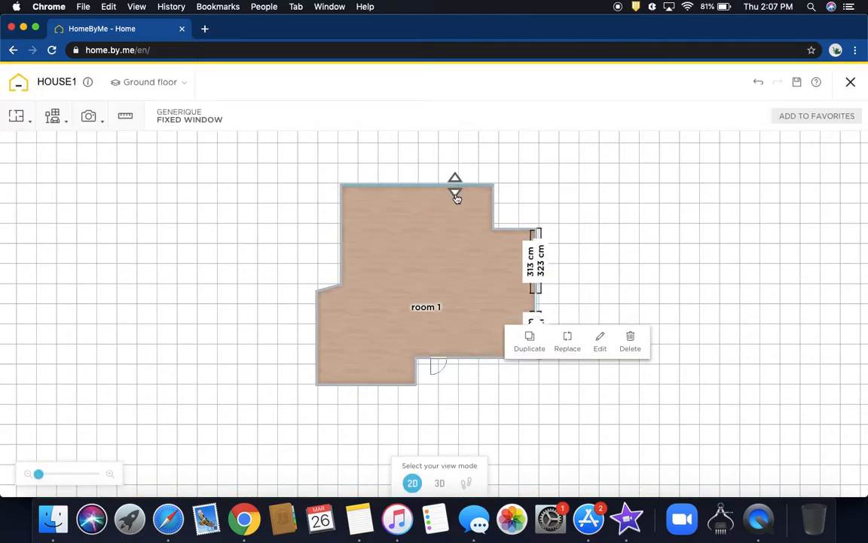
- Duplicate the fixed window and move the copy to the upper wall, about 132 cm from its right inside corner
click(530, 337)
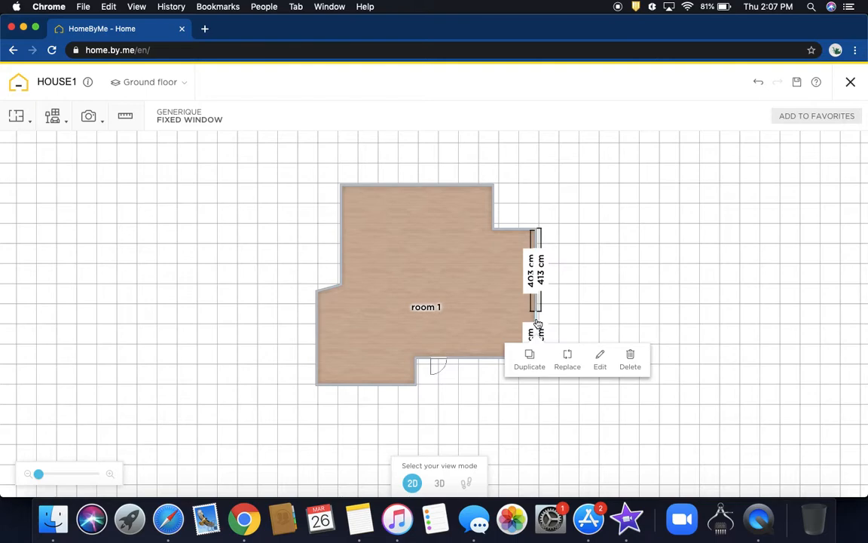
drag(537, 323, 498, 274)
mouse_move(457, 193)
mouse_down()
mouse_move(465, 189)
mouse_move(457, 189)
mouse_up()
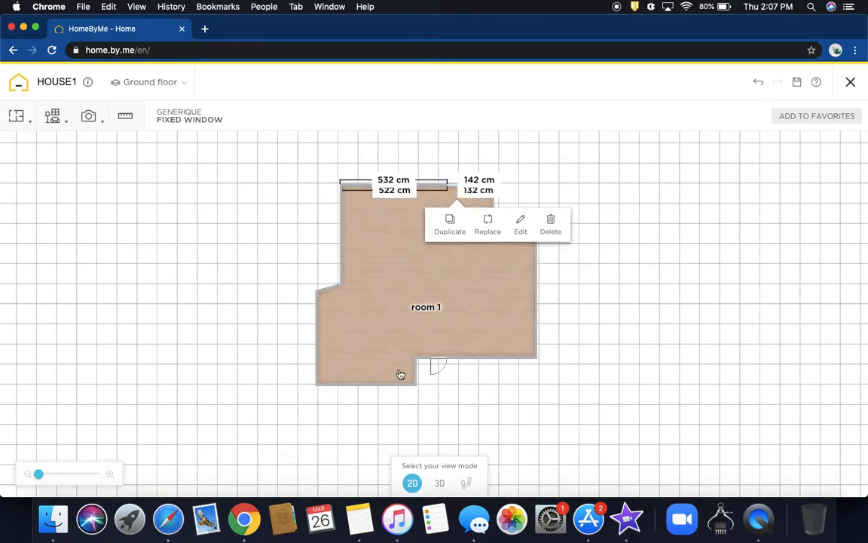
- Duplicate the upper wall's window twice, placing the copies along the same wall about 382 cm and 204 cm from its left inside corner
scroll(406, 283, up, 1)
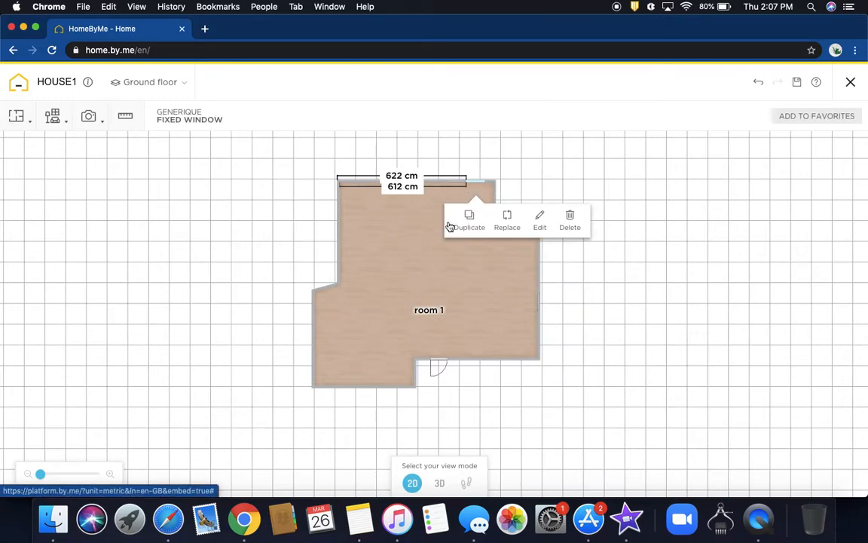
click(452, 187)
drag(452, 187, 428, 186)
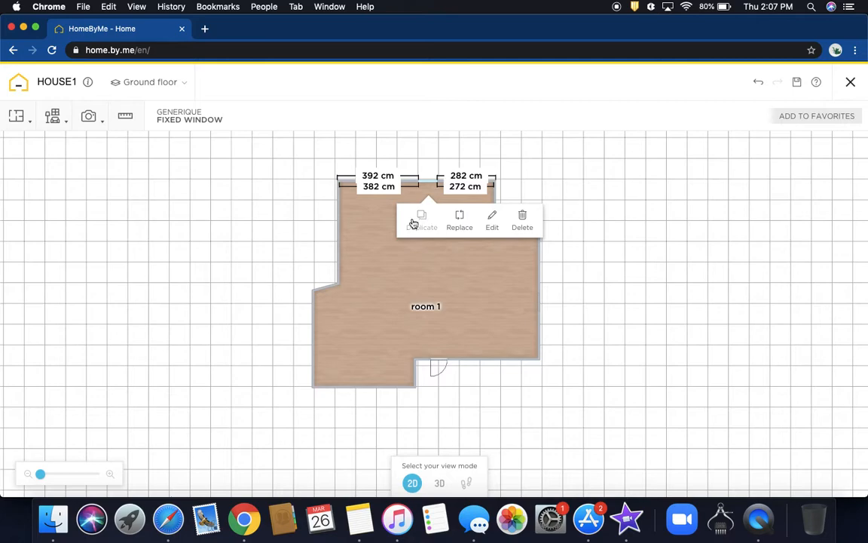
click(413, 223)
drag(444, 188, 392, 189)
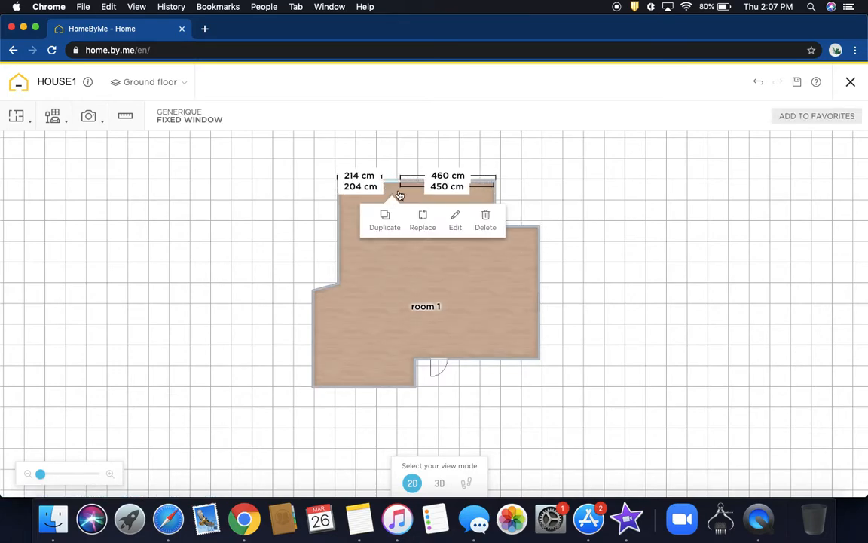
click(583, 299)
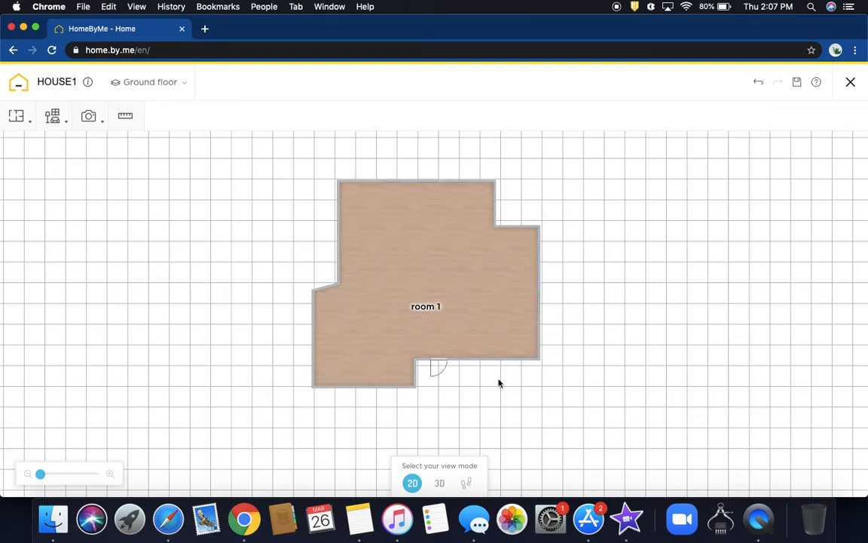
- Examine the house with its door and windows in 3D from several angles, and return to the 2D plan
scroll(498, 384, down, 1)
scroll(465, 415, up, 3)
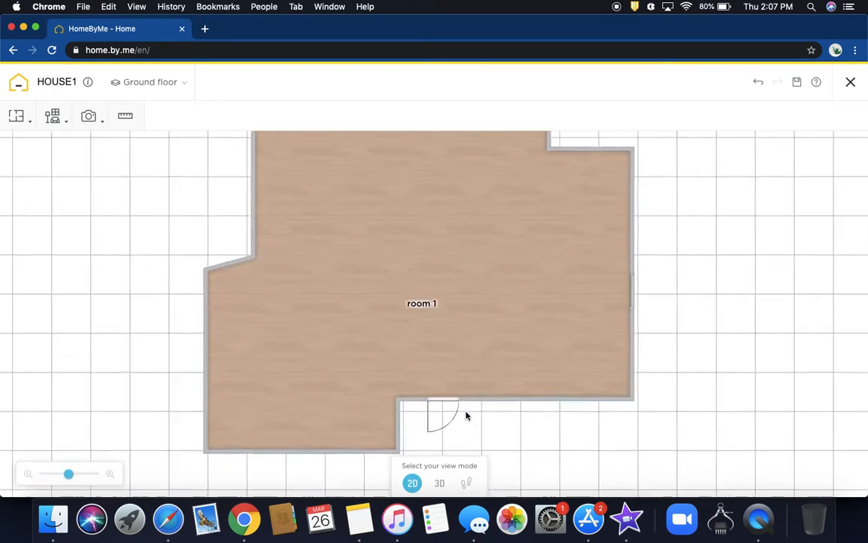
click(440, 483)
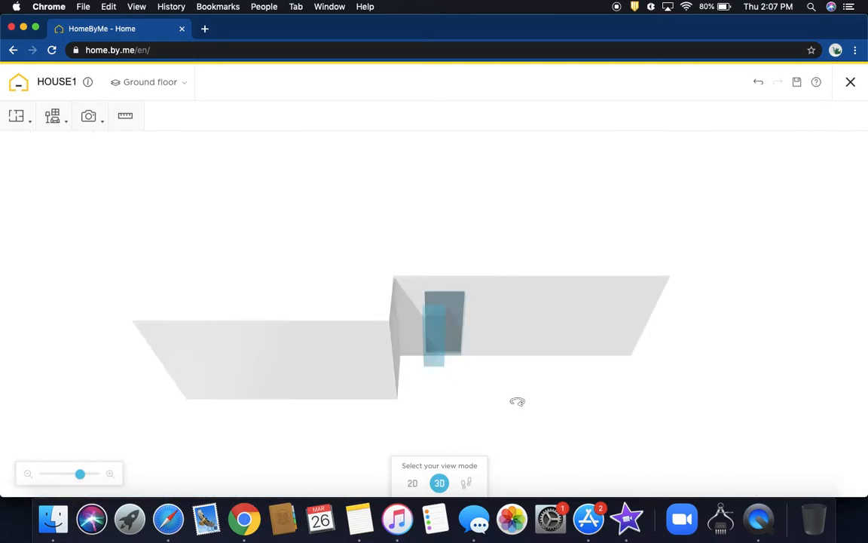
drag(431, 333, 428, 301)
drag(484, 279, 526, 312)
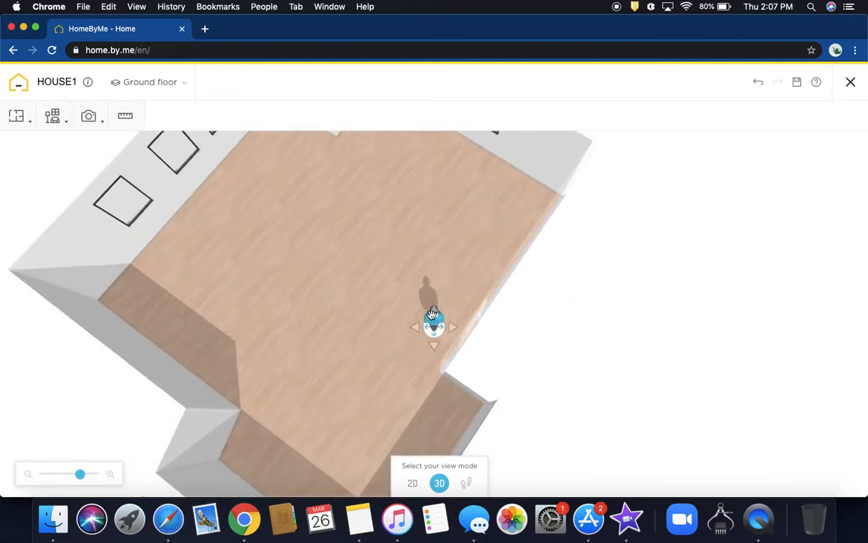
drag(392, 291, 285, 275)
mouse_move(435, 310)
drag(500, 378, 562, 489)
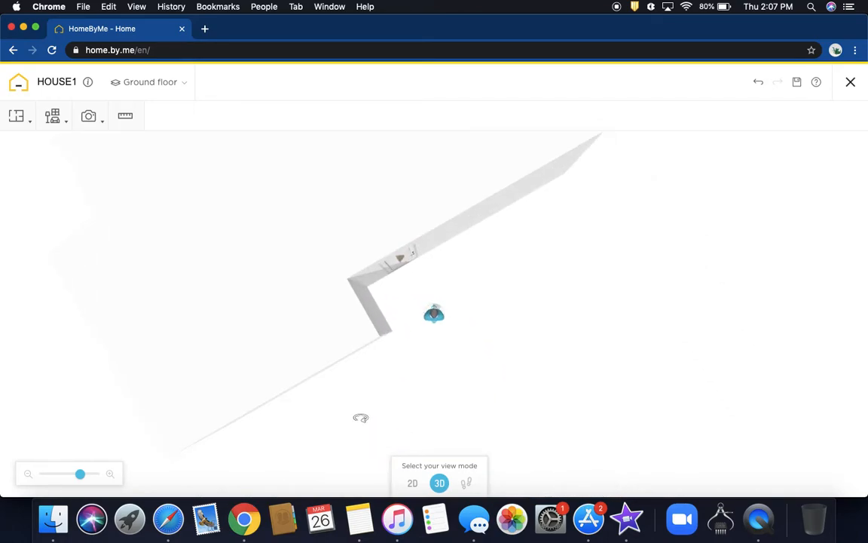
click(414, 485)
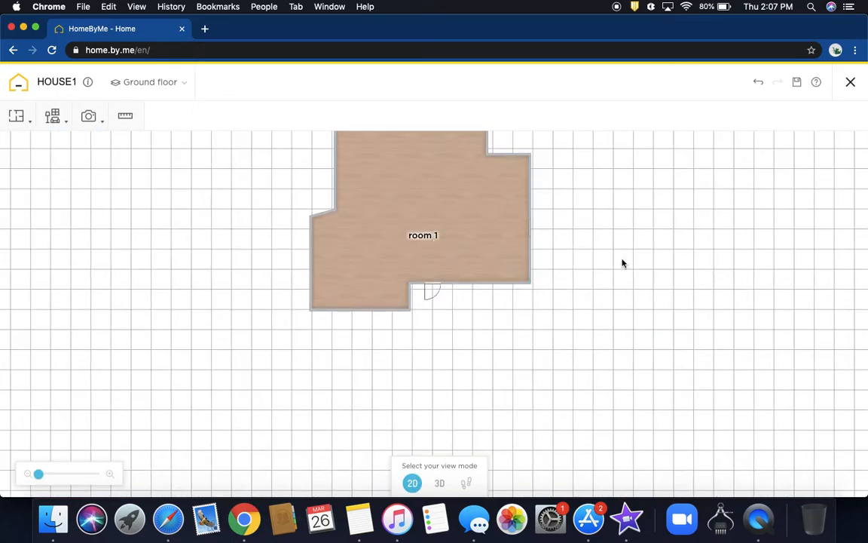
- Enlarge room 1 by moving the lower-left, upper-left and right vertical walls outward
scroll(630, 257, up, 3)
drag(539, 314, 544, 459)
drag(276, 364, 197, 361)
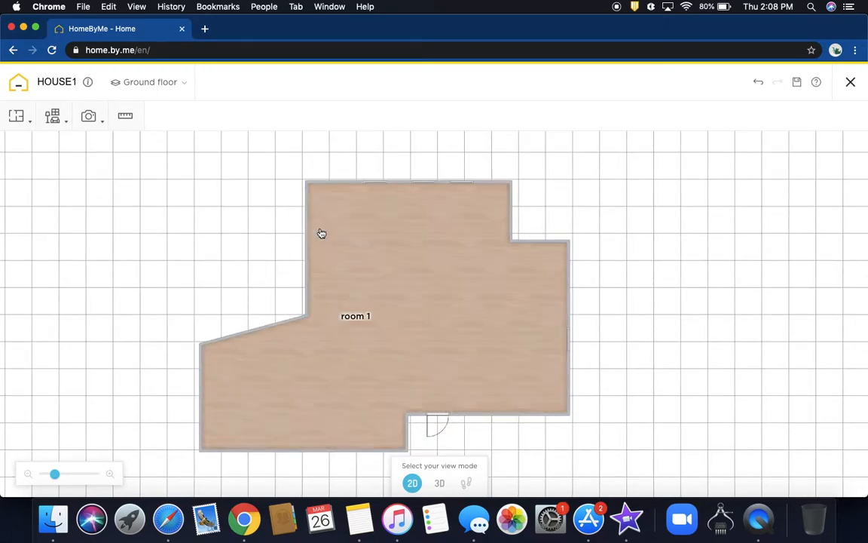
drag(306, 241, 237, 255)
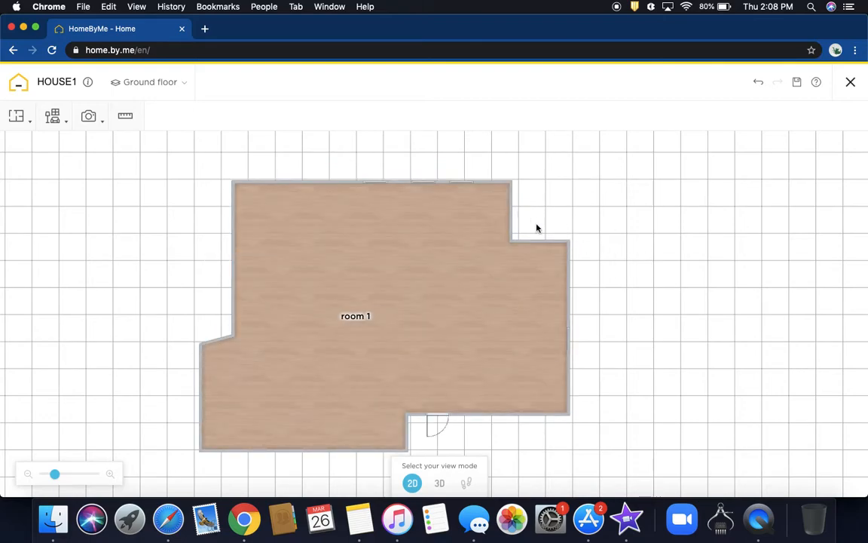
drag(572, 318, 632, 327)
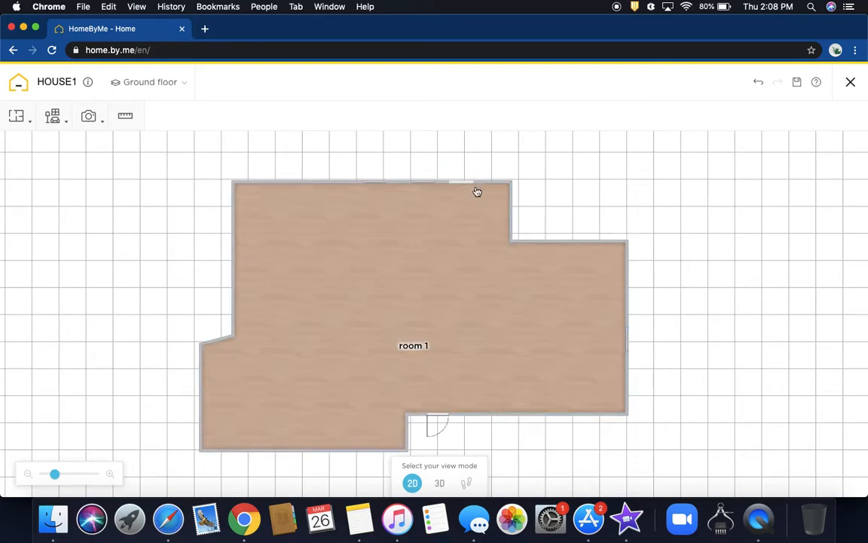
scroll(586, 465, down, 3)
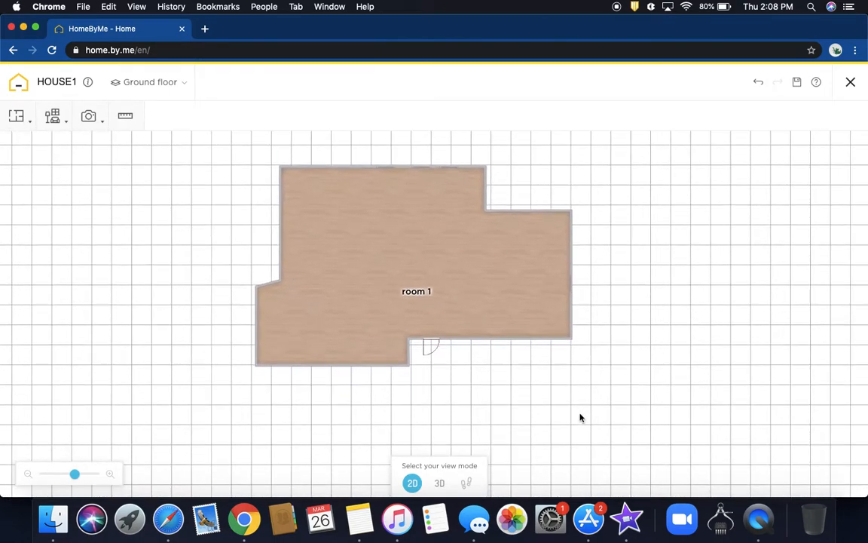
- Enlarge room 1 by moving its two lower horizontal walls outward, including the one holding the front door
drag(337, 366, 336, 388)
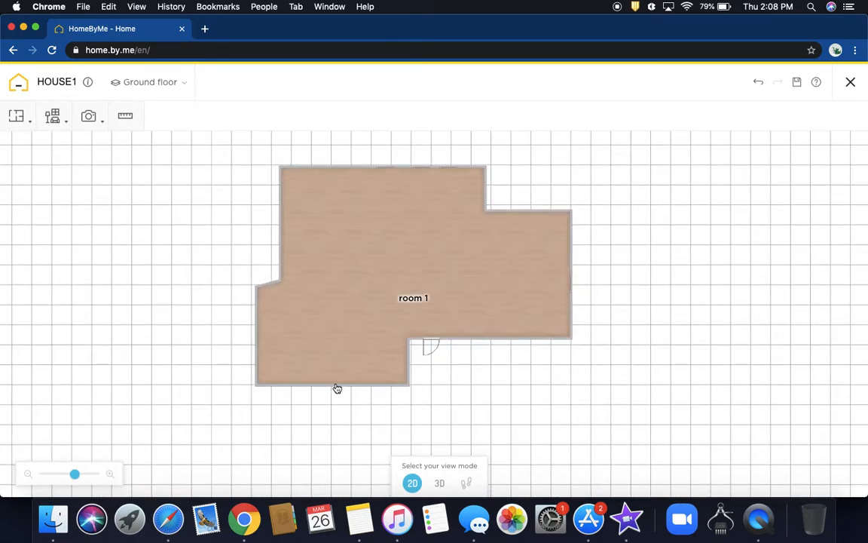
drag(488, 340, 488, 357)
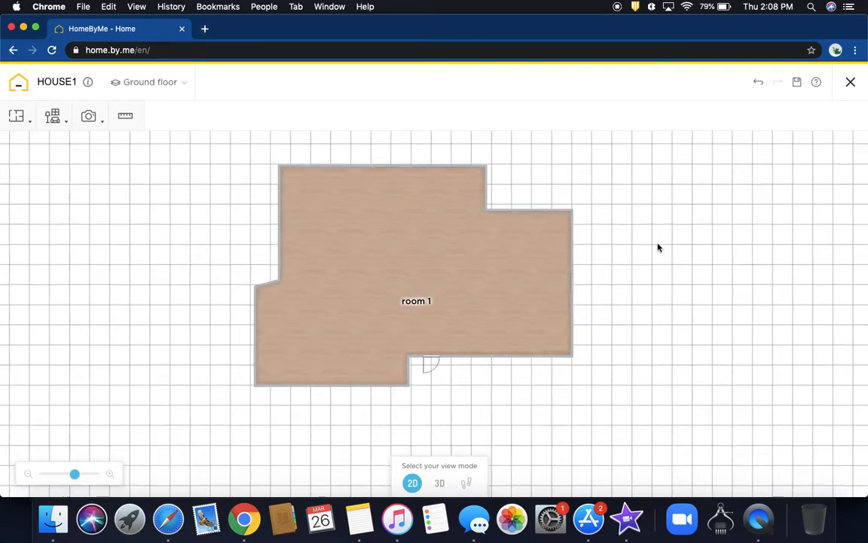
- Add a 75 m² garden exterior directly against the upper wall of room 1
scroll(657, 246, up, 3)
drag(456, 275, 476, 378)
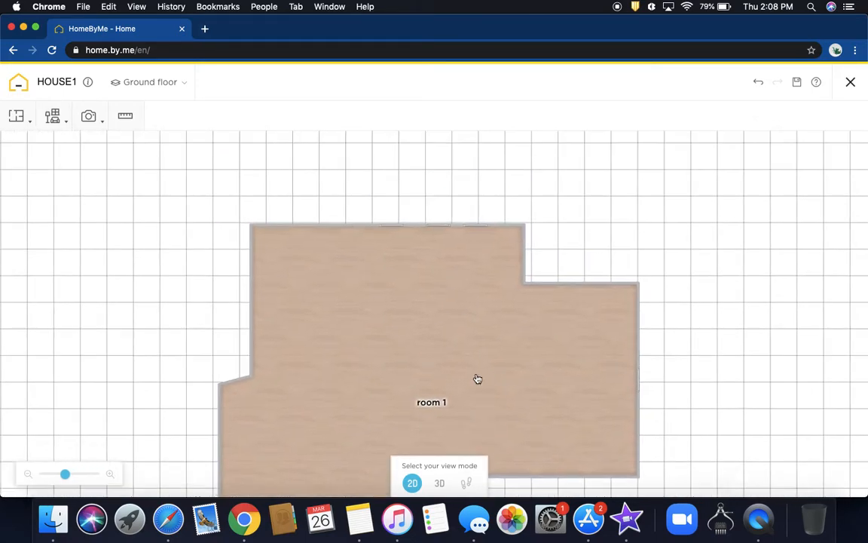
scroll(477, 378, down, 2)
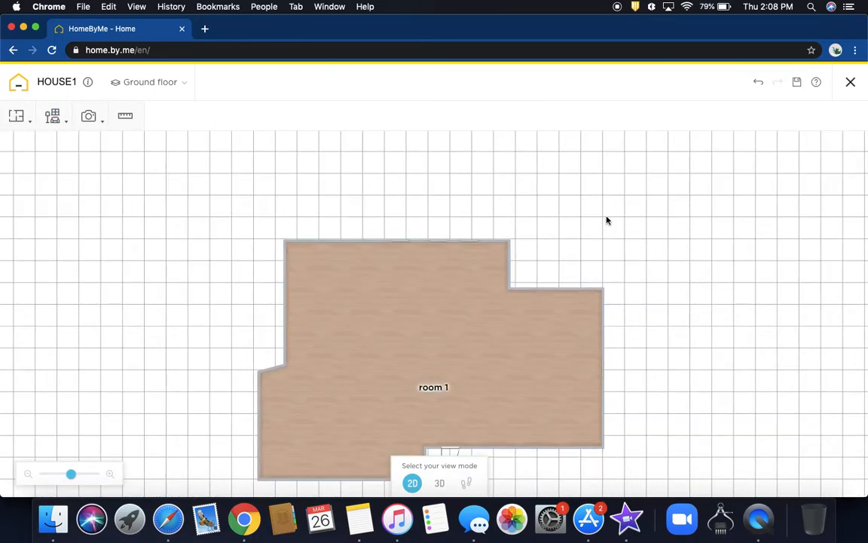
mouse_move(25, 124)
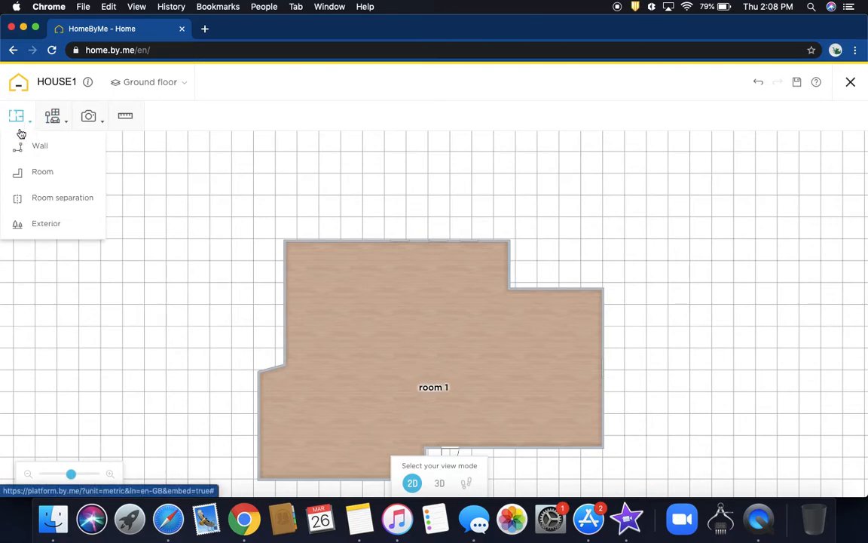
click(36, 226)
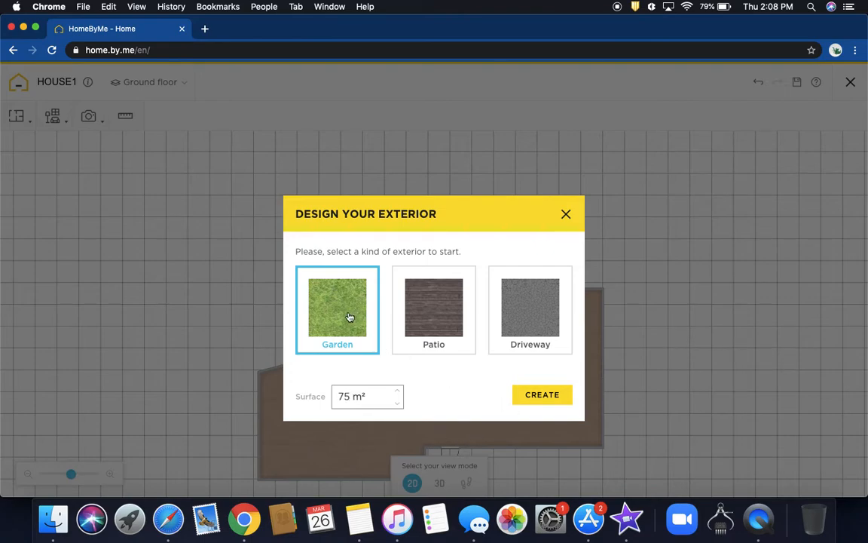
click(555, 396)
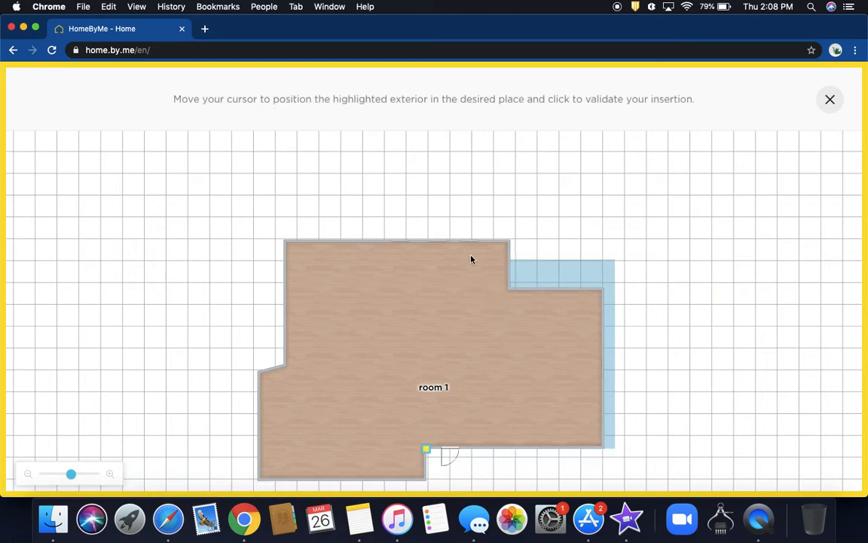
click(414, 162)
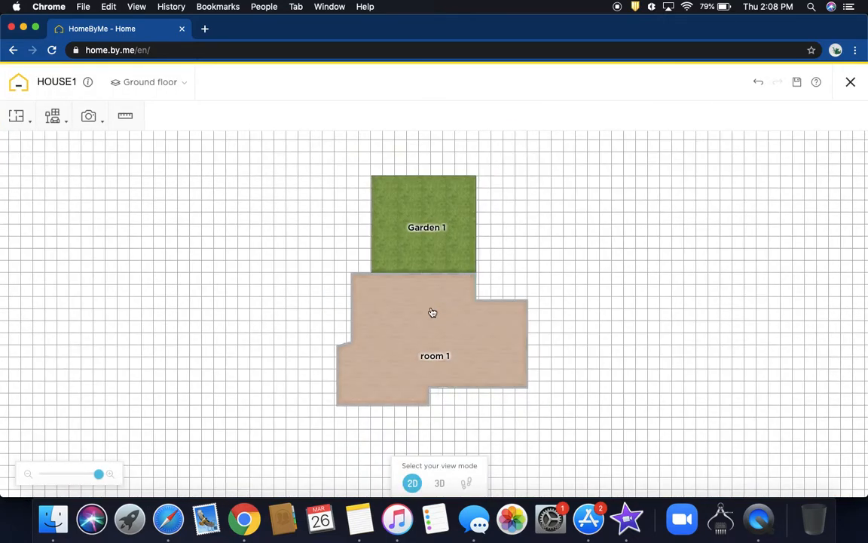
- Shorten the garden by moving its upper edge towards the house
drag(431, 309, 426, 368)
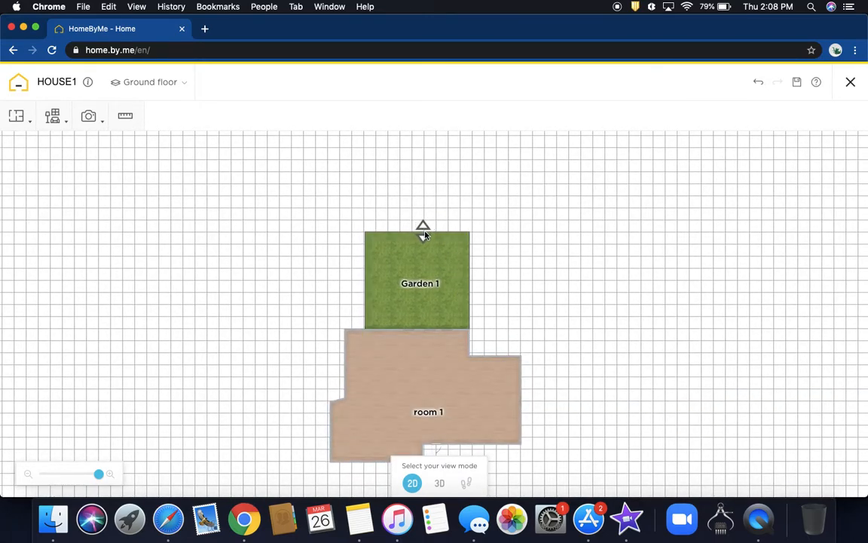
mouse_move(424, 241)
mouse_down()
mouse_move(417, 301)
mouse_move(416, 239)
mouse_up()
mouse_move(452, 290)
mouse_down()
mouse_move(422, 288)
mouse_move(474, 291)
mouse_move(465, 289)
mouse_up()
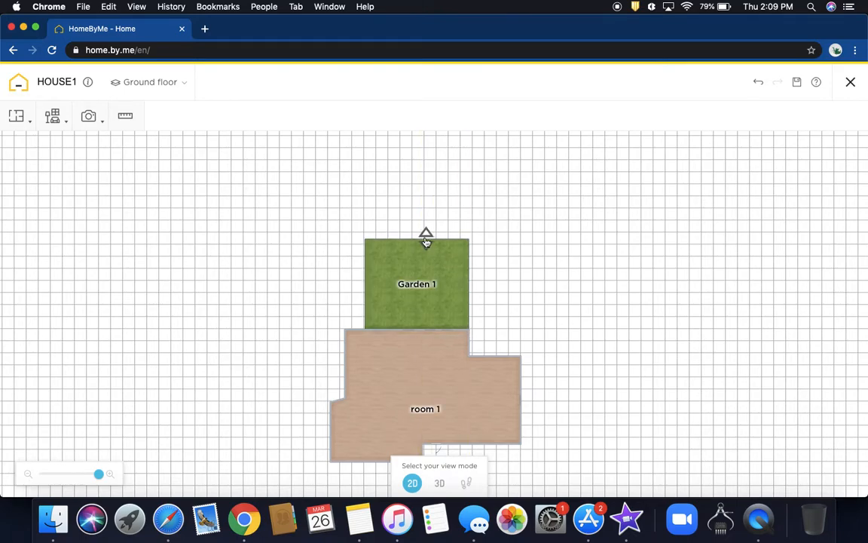
mouse_move(427, 247)
mouse_down()
mouse_move(425, 268)
mouse_move(428, 256)
mouse_up()
drag(560, 382, 574, 354)
- Search the product catalogue for "fence"
click(52, 115)
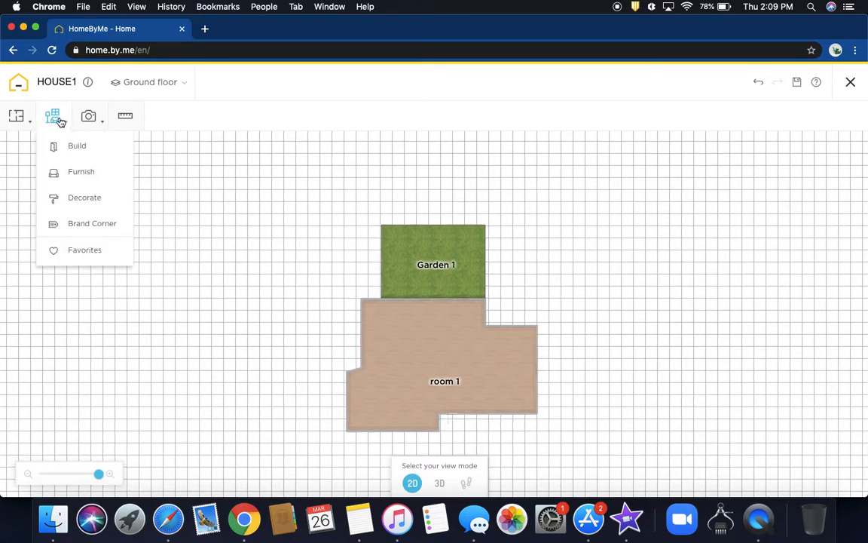
click(70, 157)
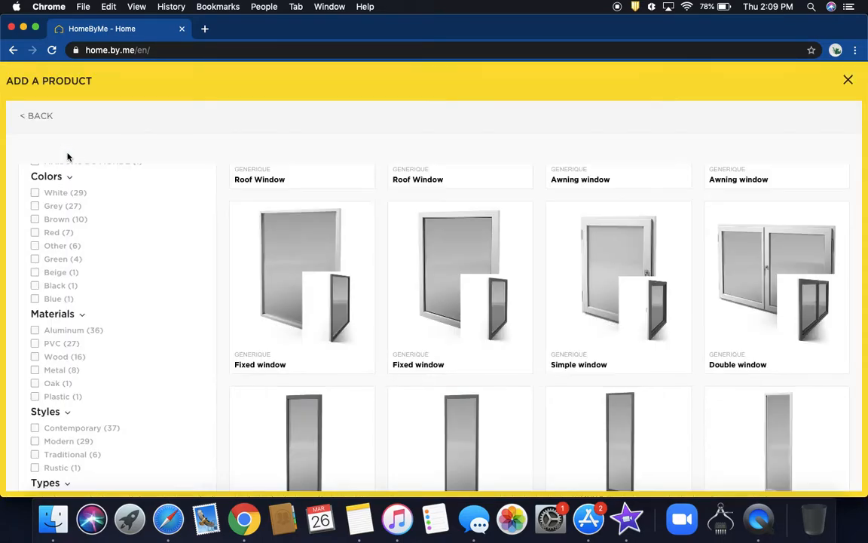
click(457, 79)
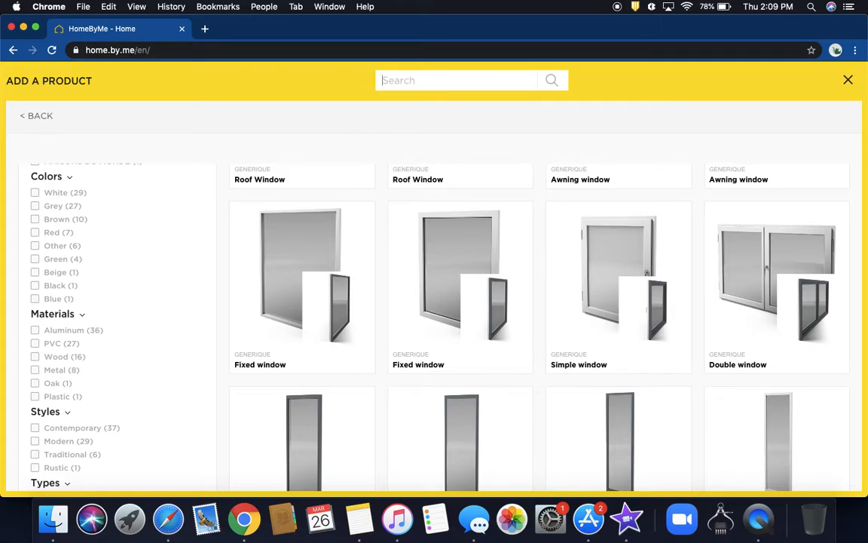
text(fen)
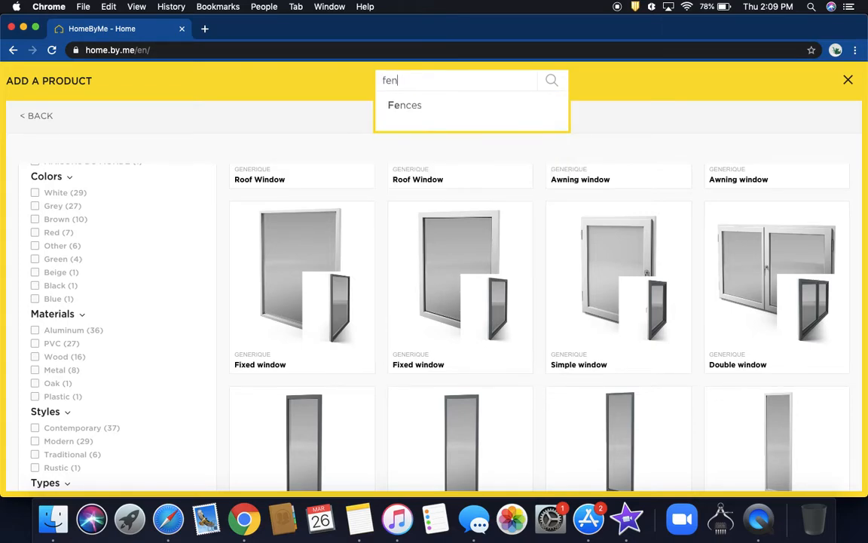
key(Return)
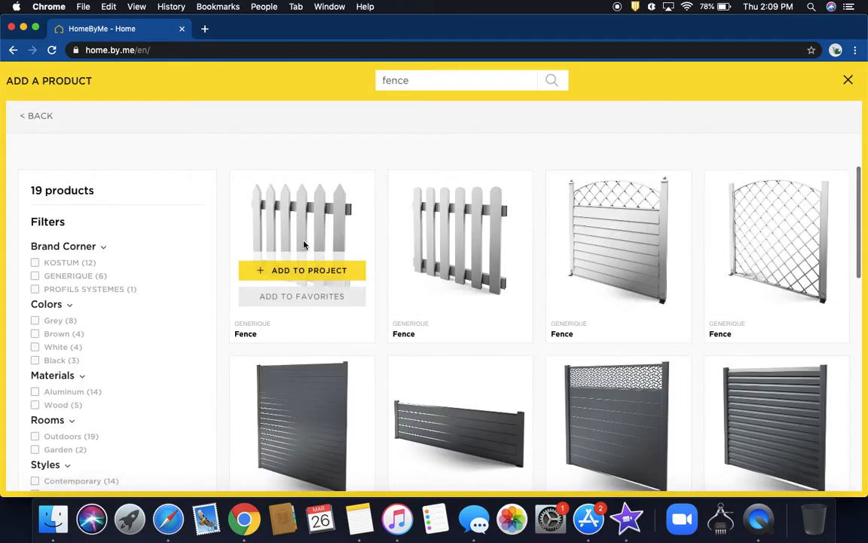
- Add the Generique fence with rounded pickets at the garden's far right corner and adjust its position to the corner in 3D
scroll(305, 244, down, 1)
scroll(305, 245, up, 2)
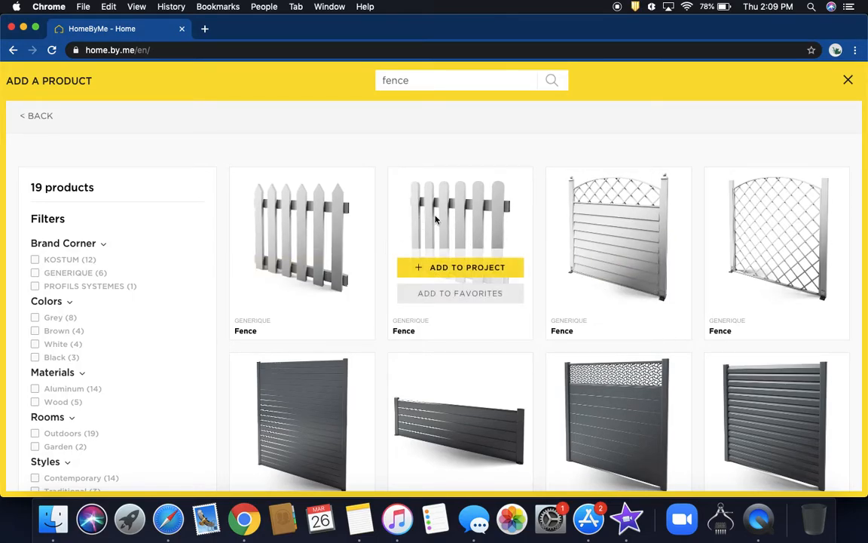
click(454, 268)
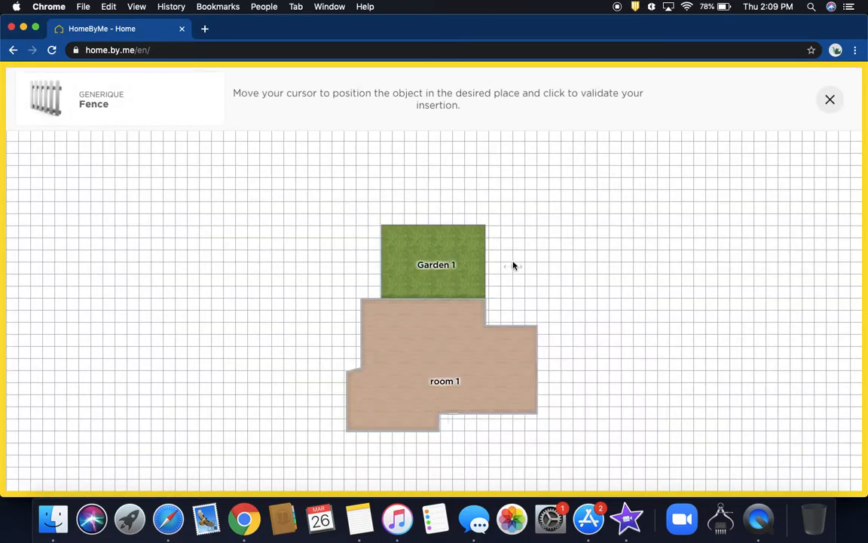
click(476, 226)
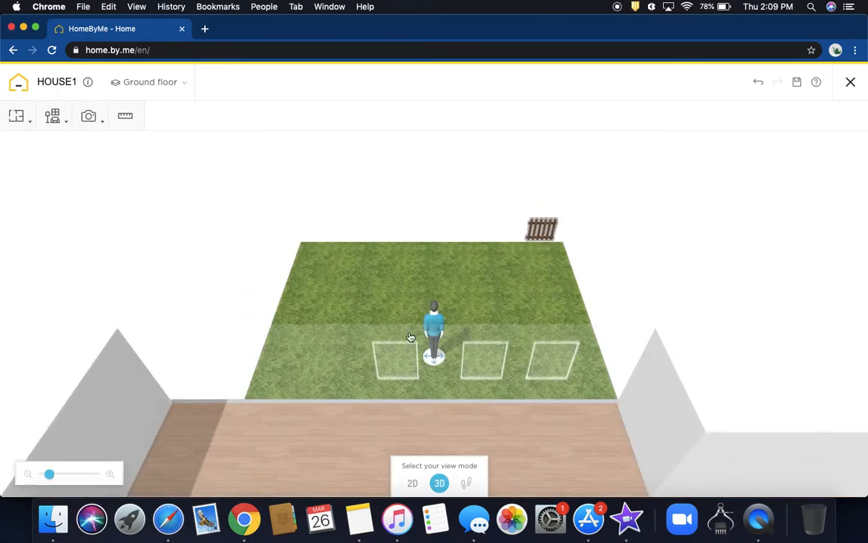
drag(434, 309, 531, 230)
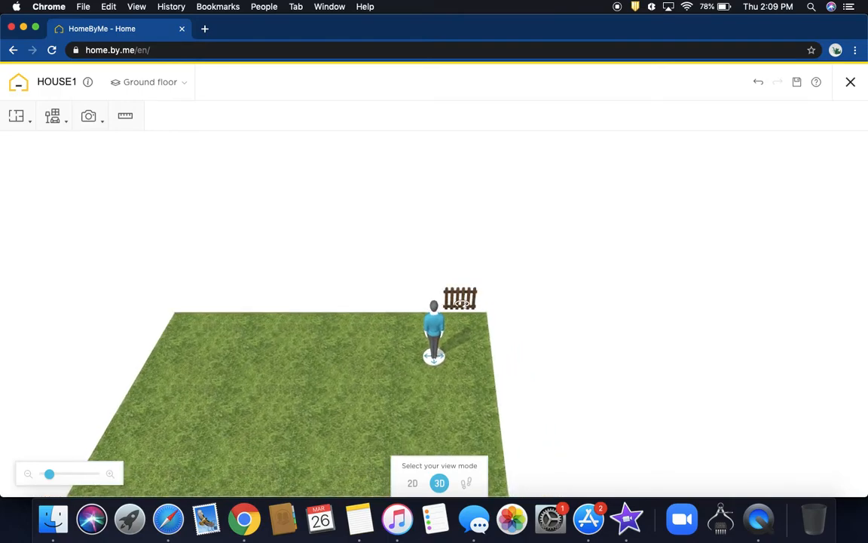
click(460, 302)
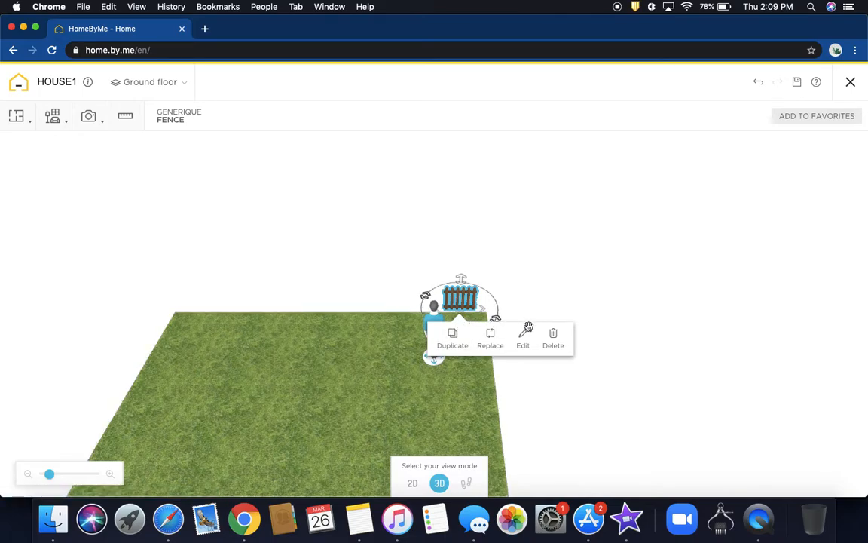
drag(468, 307, 471, 309)
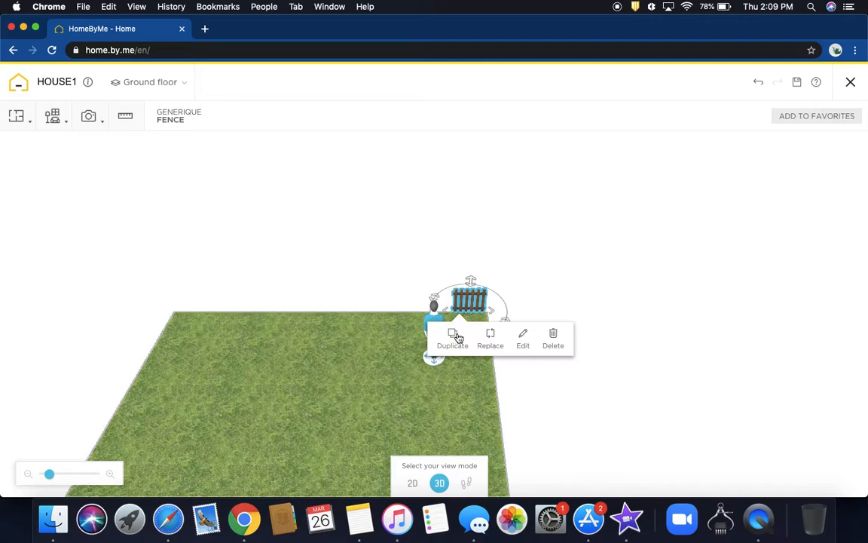
- Duplicate the fence panel to the garden's far left corner and repeat copies side by side along the far edge towards the right panel
click(453, 337)
drag(504, 295, 186, 295)
click(494, 349)
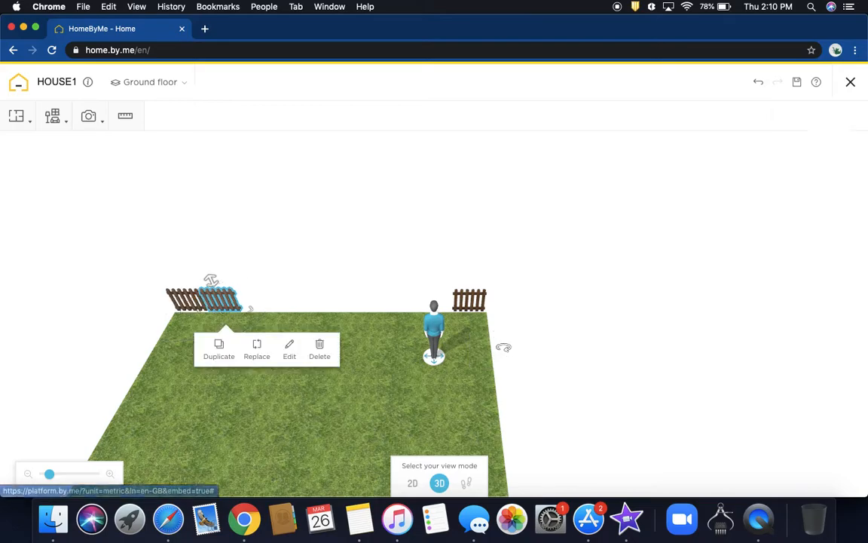
click(240, 360)
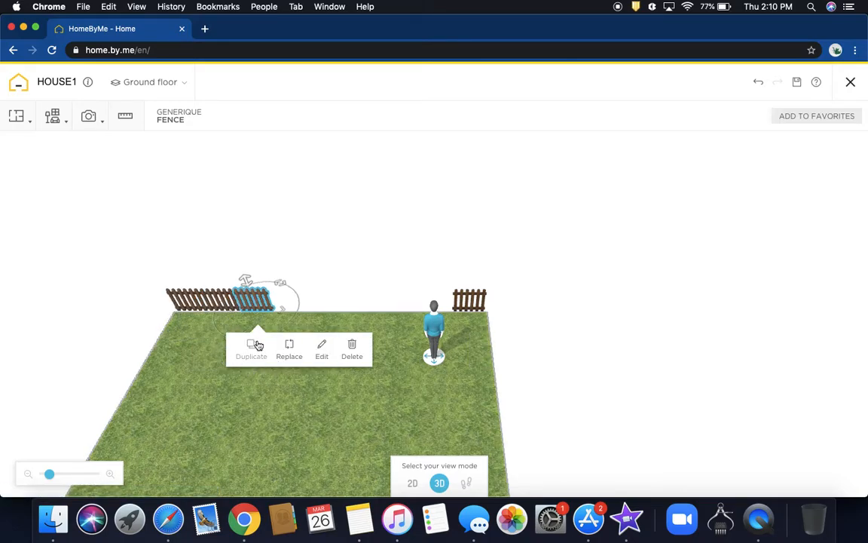
click(256, 348)
click(286, 350)
click(311, 351)
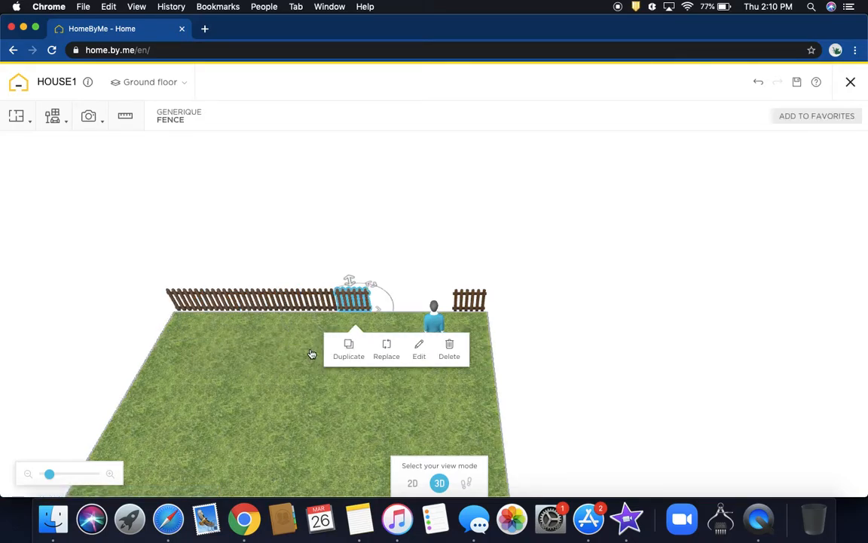
click(355, 348)
click(379, 349)
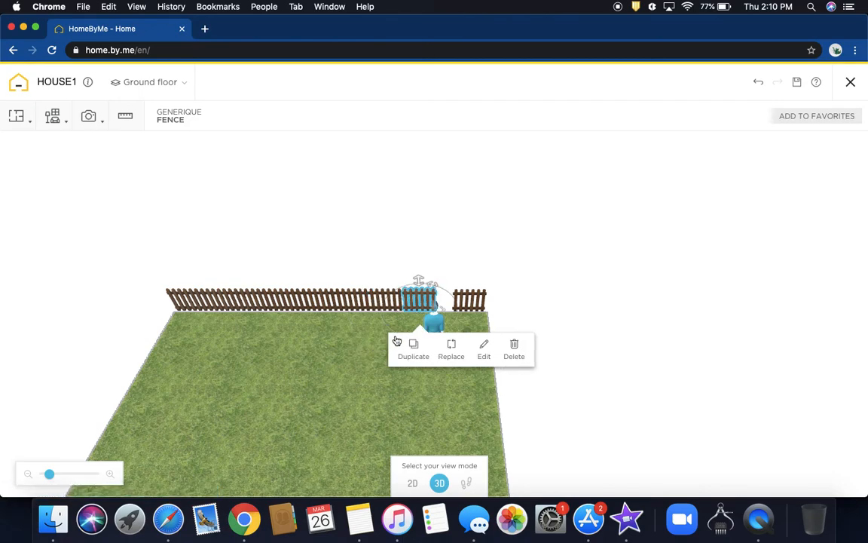
click(529, 287)
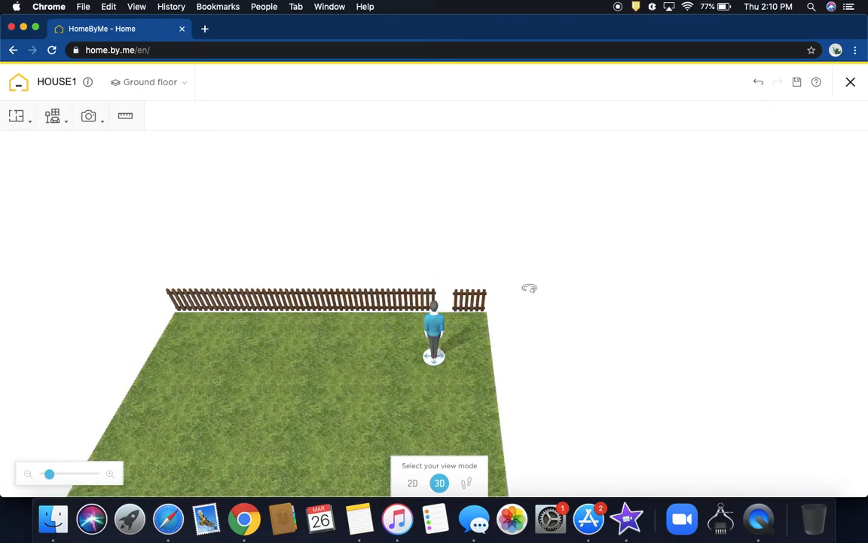
- Move the right-hand fence panel against the row of copies to close the gap
mouse_move(467, 306)
mouse_down()
mouse_move(455, 305)
mouse_move(481, 307)
mouse_move(457, 306)
mouse_up()
click(480, 305)
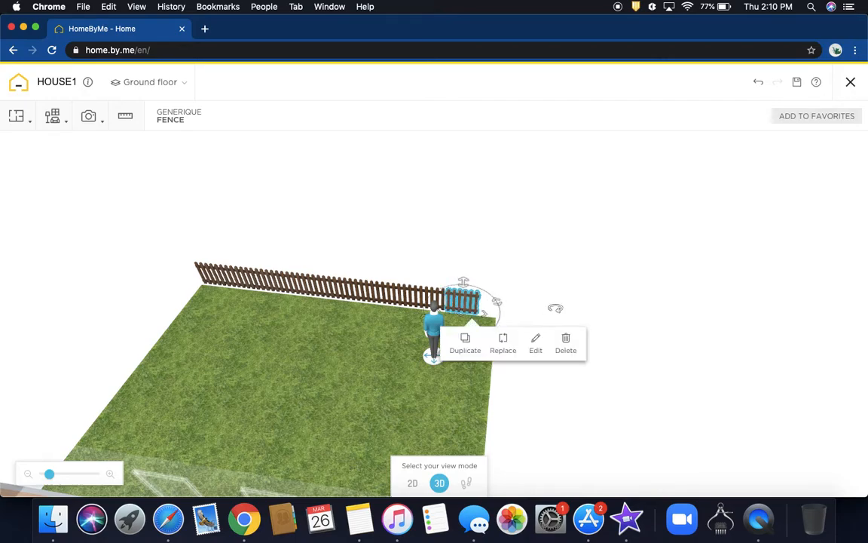
click(555, 308)
- Duplicate the right end panel, narrow the copy to a width of 53.1 cm and fit it against the row at the garden's corner
drag(421, 352, 295, 401)
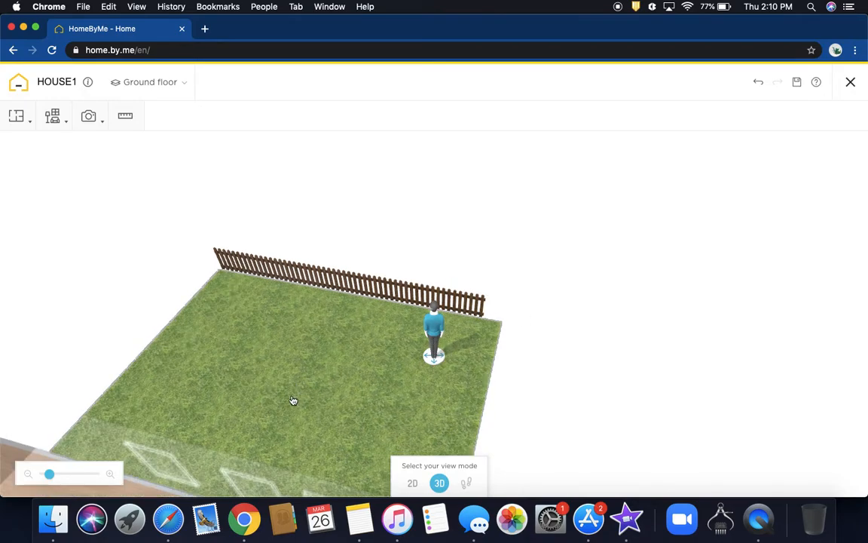
click(486, 315)
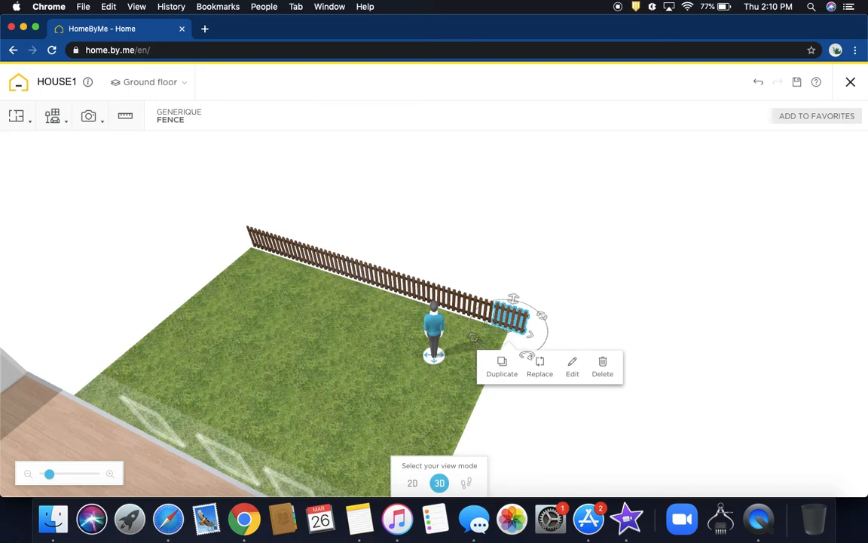
click(573, 365)
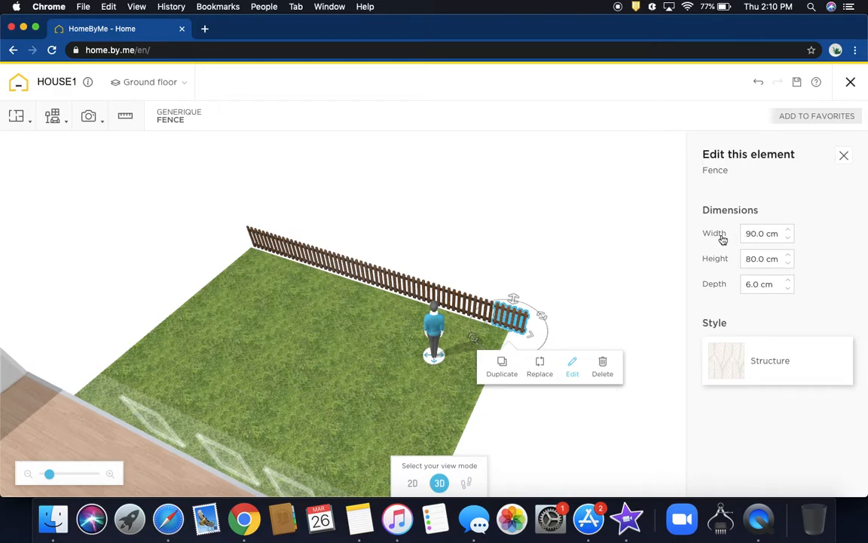
click(789, 242)
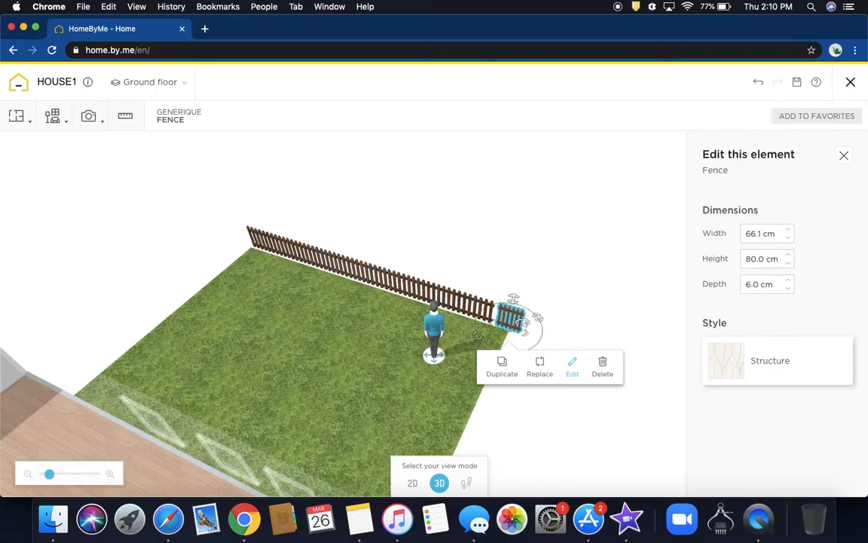
drag(516, 319, 511, 317)
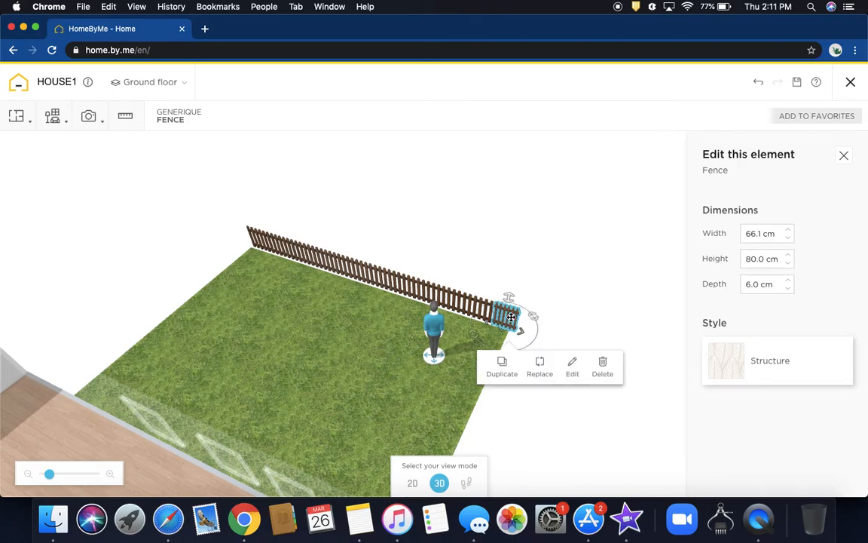
click(787, 239)
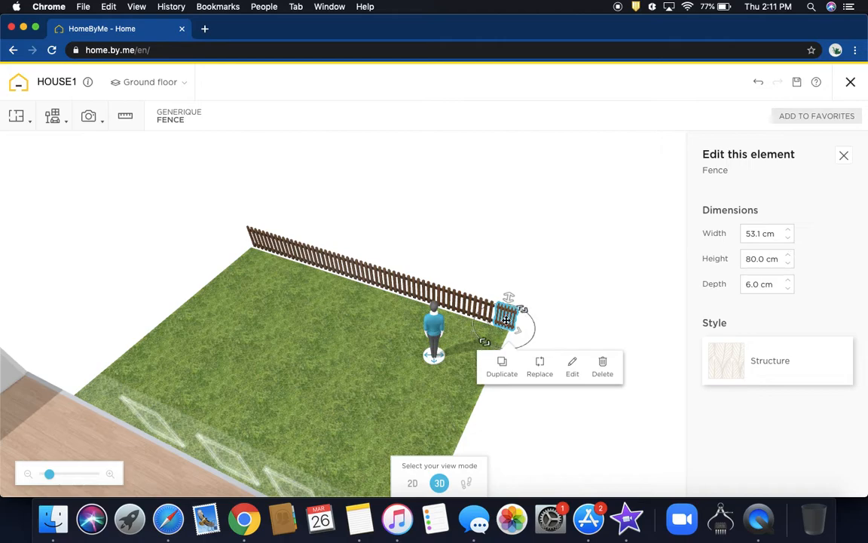
drag(504, 320, 501, 320)
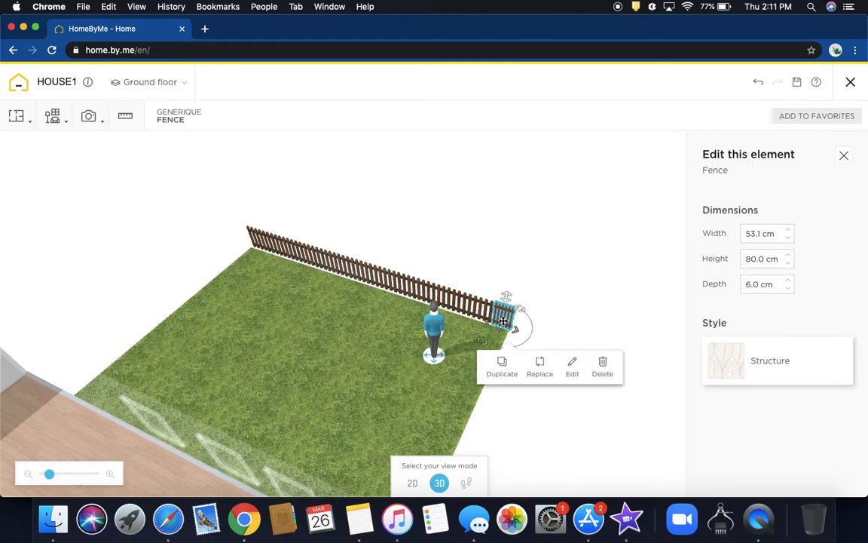
click(498, 417)
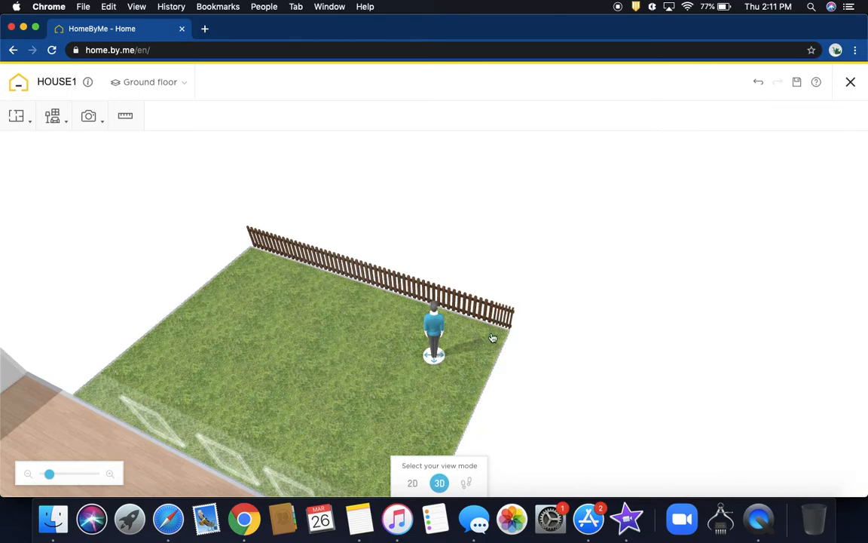
- Duplicate a full-width fence panel from the far row and turn the copy along the garden's side edge at the corner
click(498, 321)
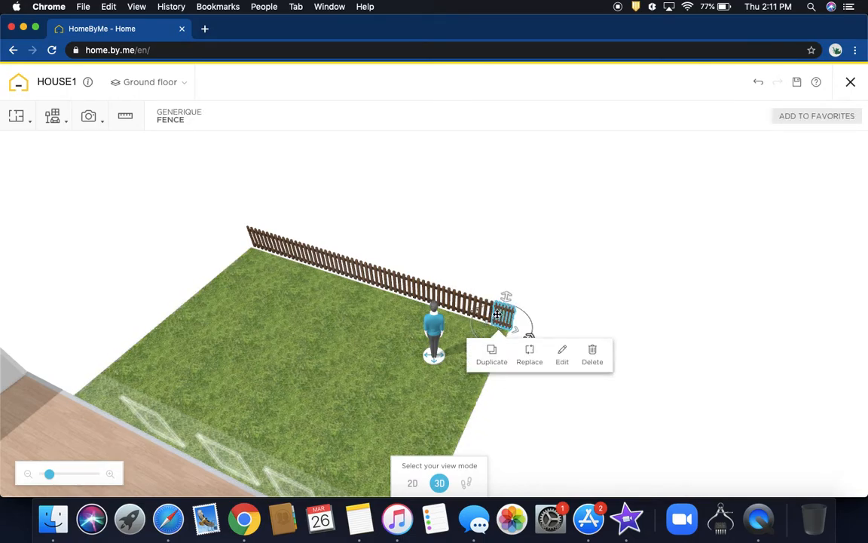
click(495, 354)
click(480, 310)
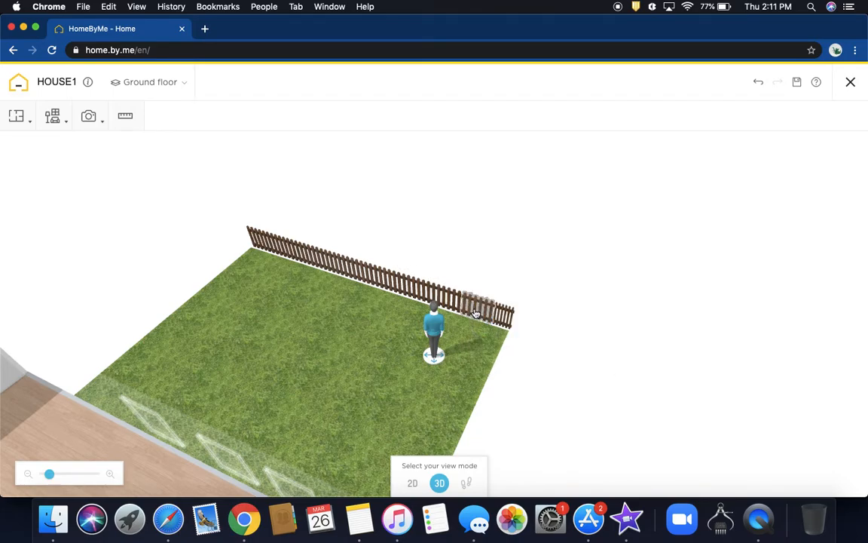
click(476, 310)
click(469, 359)
mouse_move(521, 326)
mouse_down()
mouse_move(536, 360)
mouse_move(552, 362)
mouse_move(543, 339)
mouse_move(510, 333)
mouse_move(490, 344)
mouse_move(505, 335)
mouse_move(528, 339)
mouse_move(513, 325)
mouse_up()
drag(377, 395, 469, 385)
- Duplicate the side-edge fence panel and place the copy at the house end of the same edge
click(398, 353)
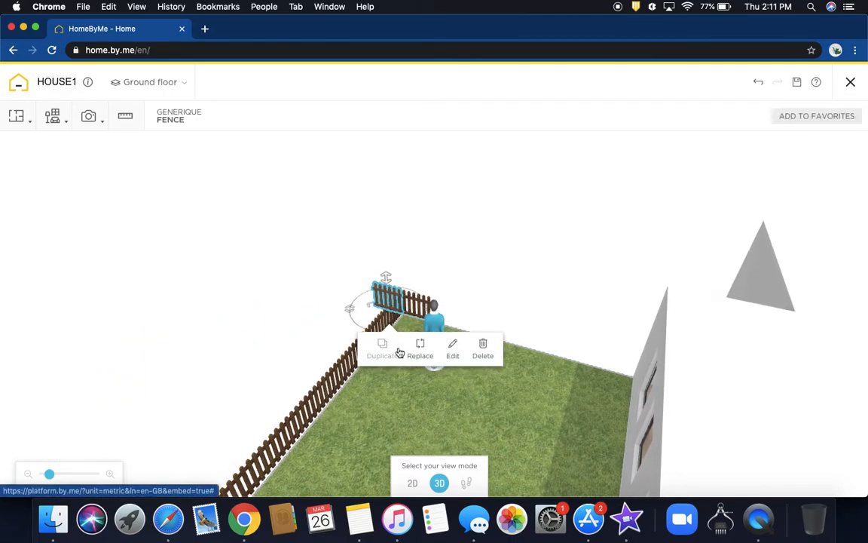
drag(381, 286, 419, 362)
drag(381, 294, 611, 354)
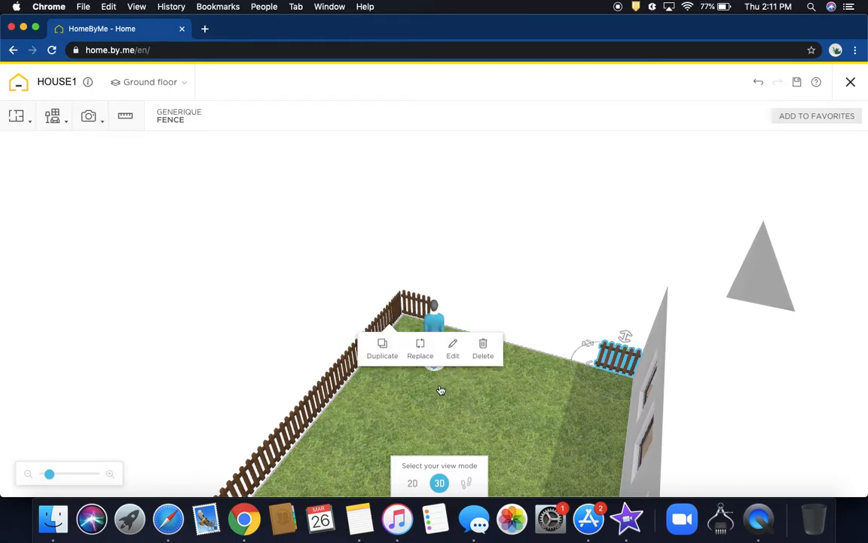
- Place a copy of the house-end fence panel beside the corner panel and delete the one at the house wall
click(377, 346)
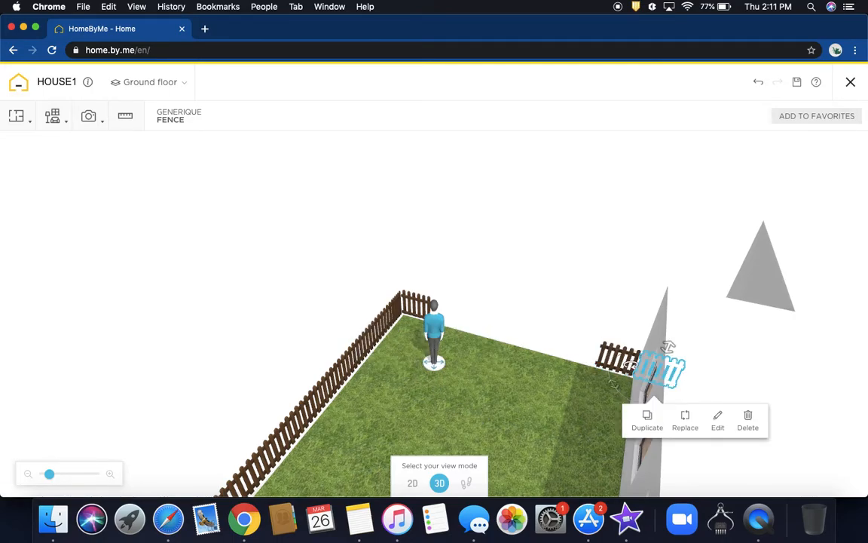
key(Delete)
drag(621, 365, 451, 298)
drag(573, 306, 748, 311)
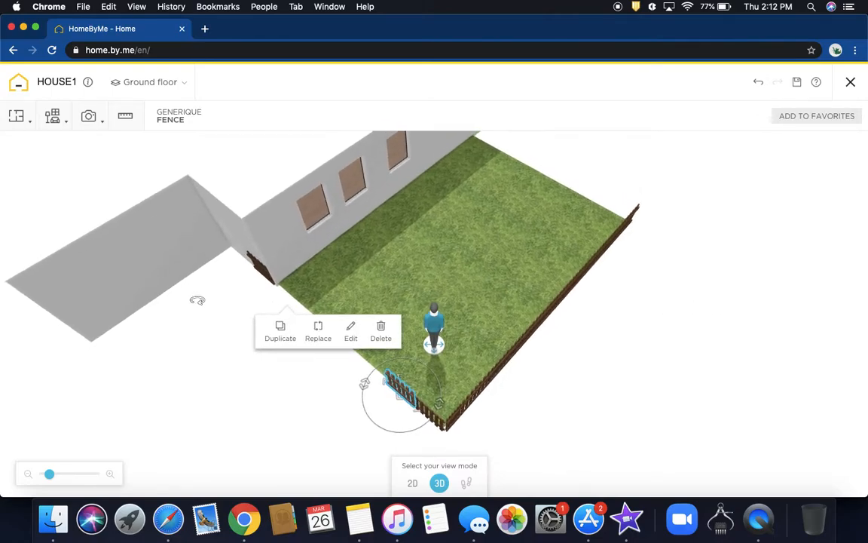
click(261, 270)
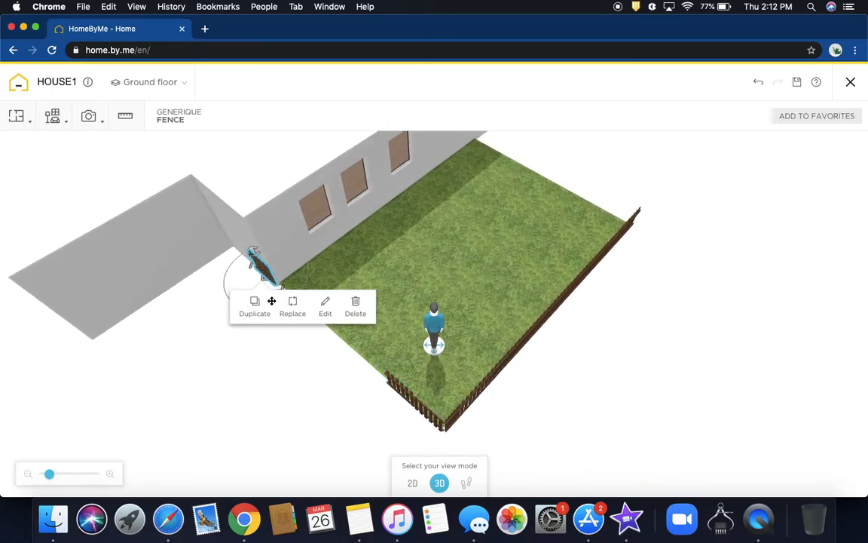
click(353, 304)
- Duplicate the fence panel repeatedly along the side edge until the row reaches the house wall
drag(360, 304, 244, 302)
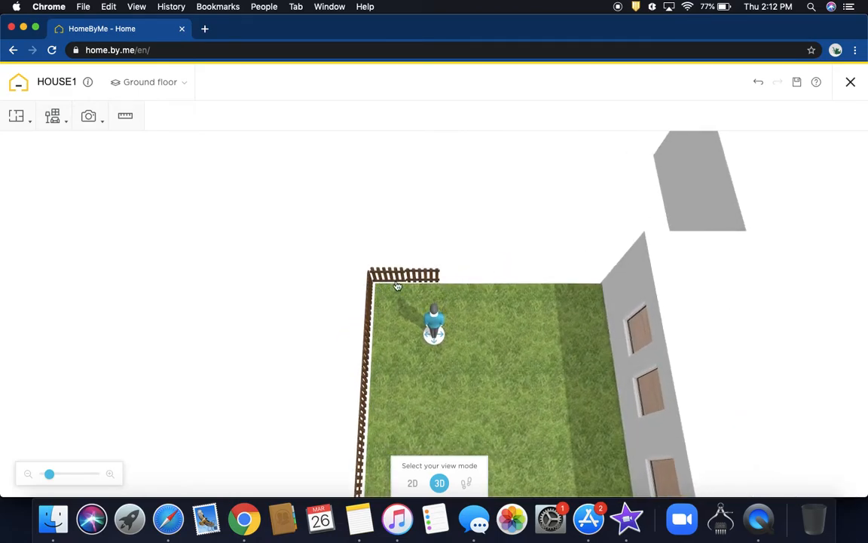
click(416, 281)
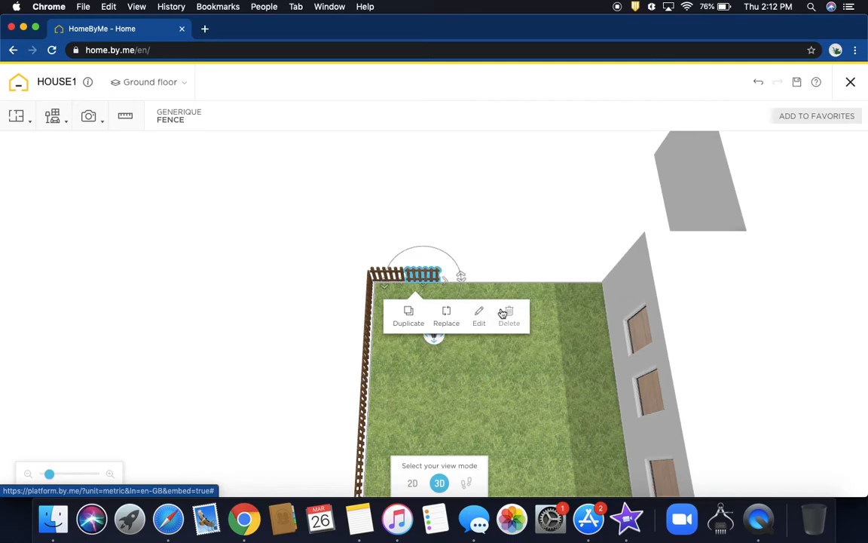
click(410, 312)
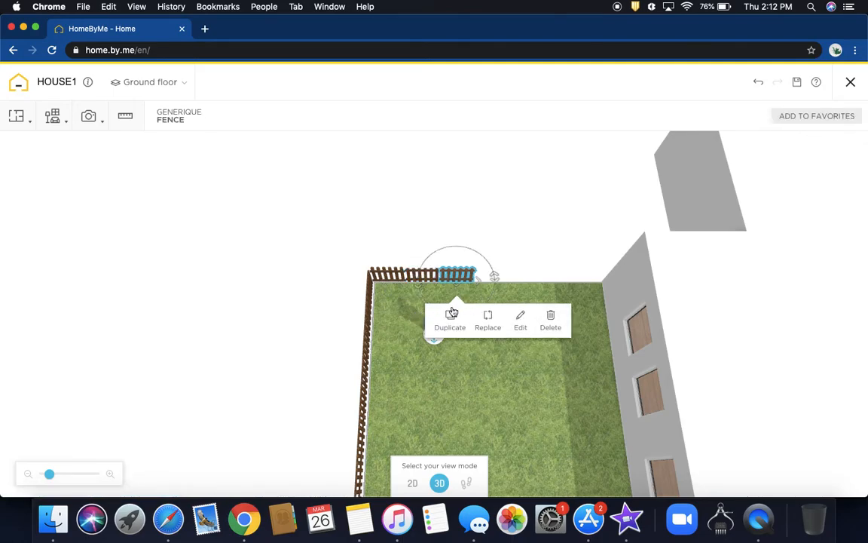
click(456, 317)
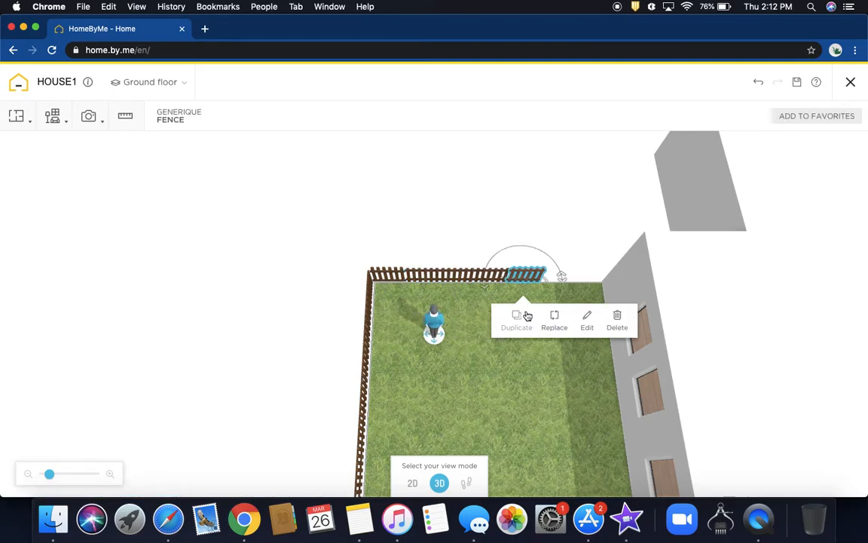
click(528, 315)
- Duplicate the end panel at the garden's other outer corner and turn the copy along the remaining open side edge
drag(442, 380, 838, 464)
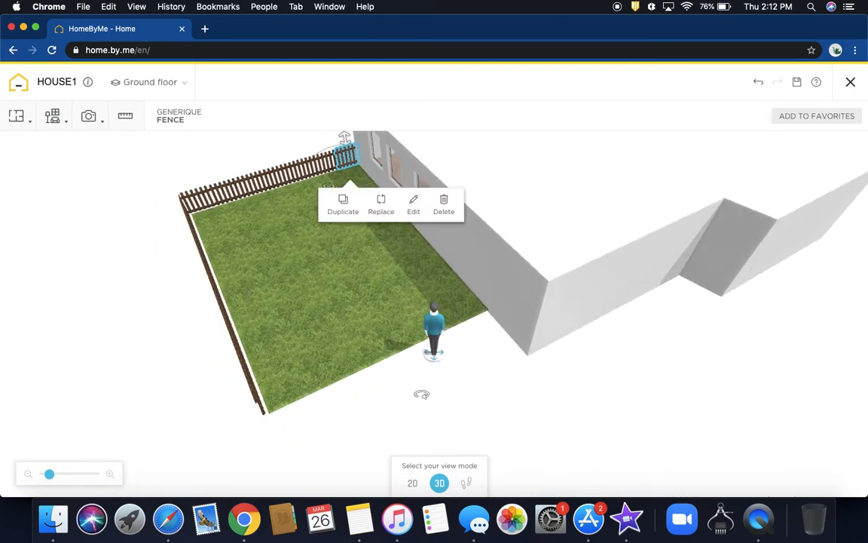
click(255, 389)
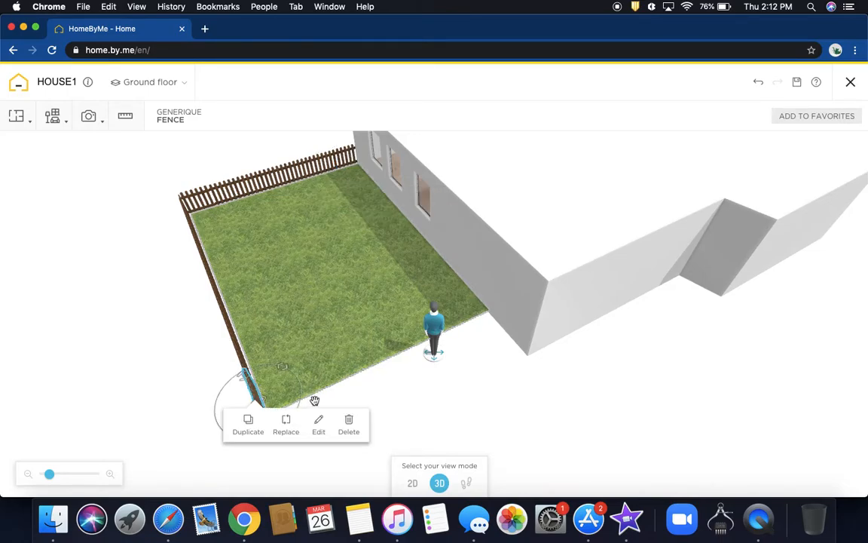
click(250, 424)
drag(254, 371, 337, 385)
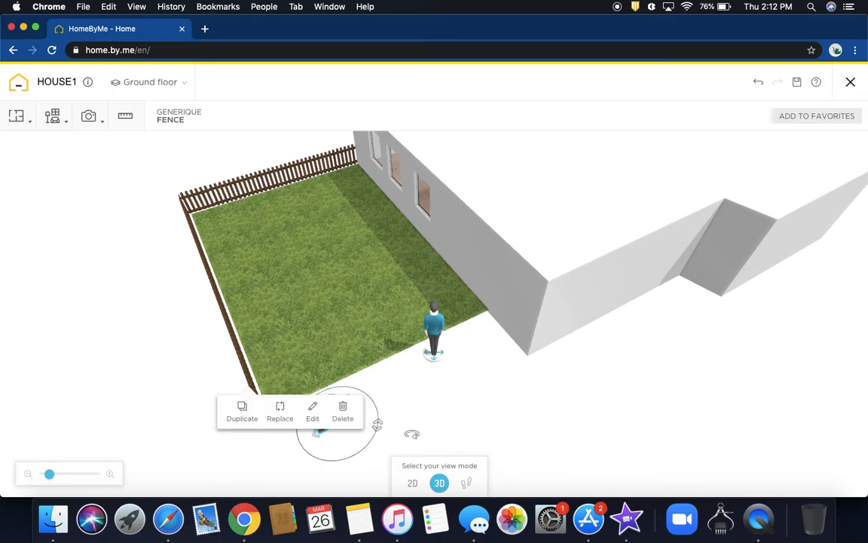
click(411, 434)
drag(339, 426, 272, 375)
click(314, 397)
drag(436, 315, 363, 254)
drag(470, 239, 636, 261)
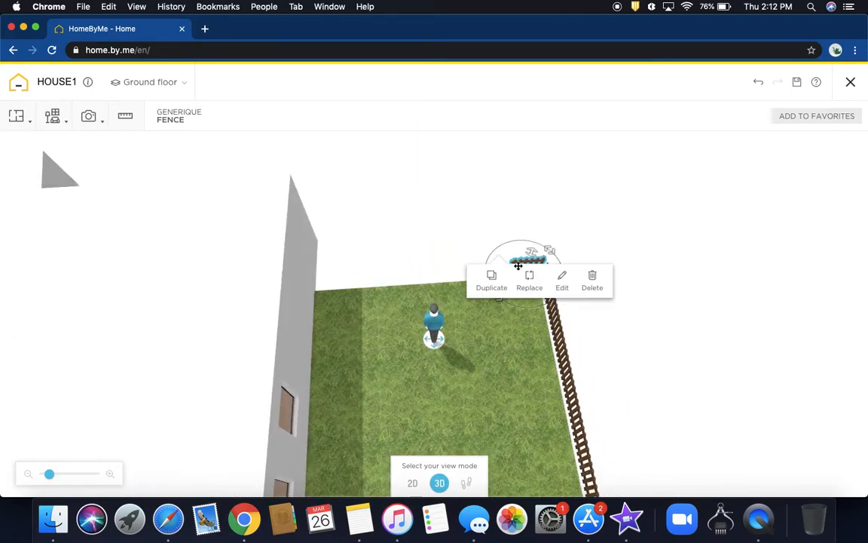
- Place a copy of the panel at the house wall and fill the remaining side edge with further duplicates
click(491, 279)
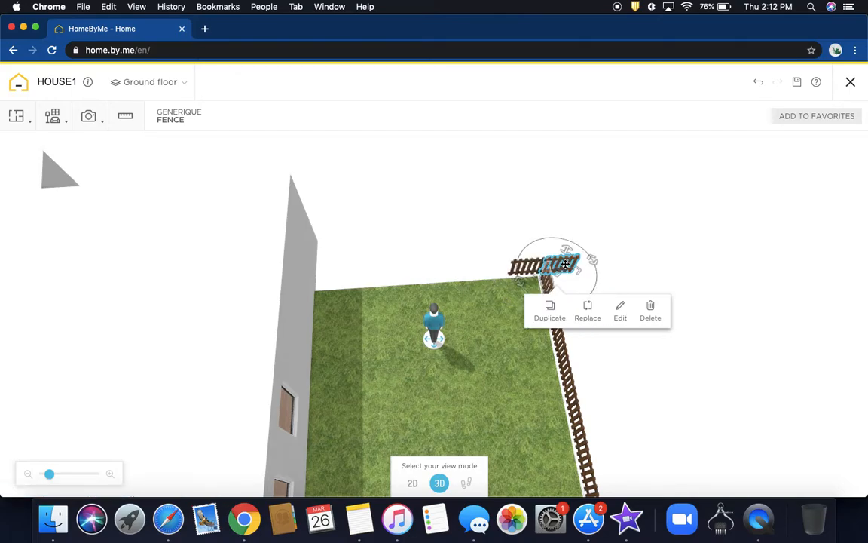
drag(570, 261, 329, 279)
click(549, 311)
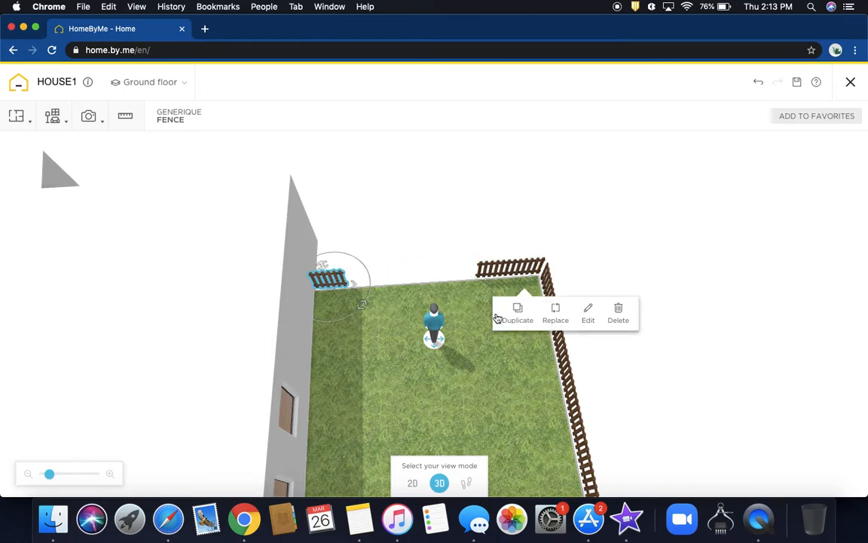
click(511, 317)
click(358, 318)
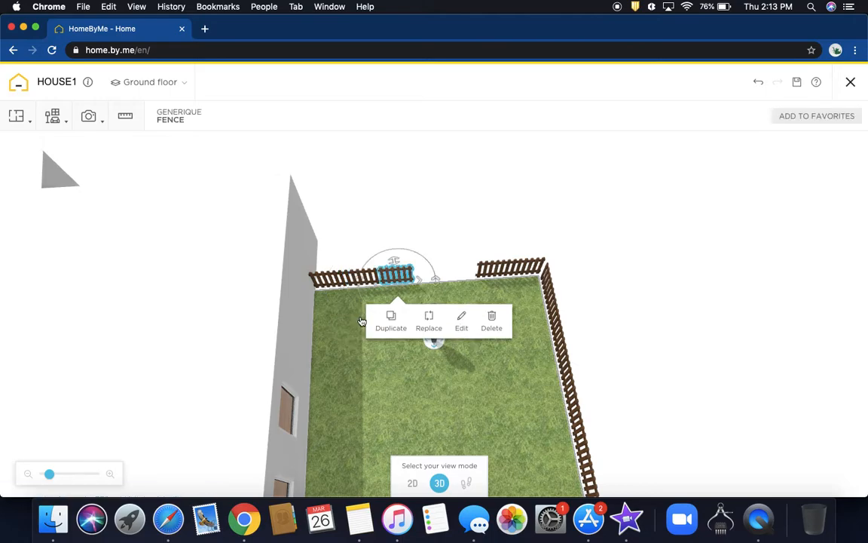
click(387, 318)
click(425, 315)
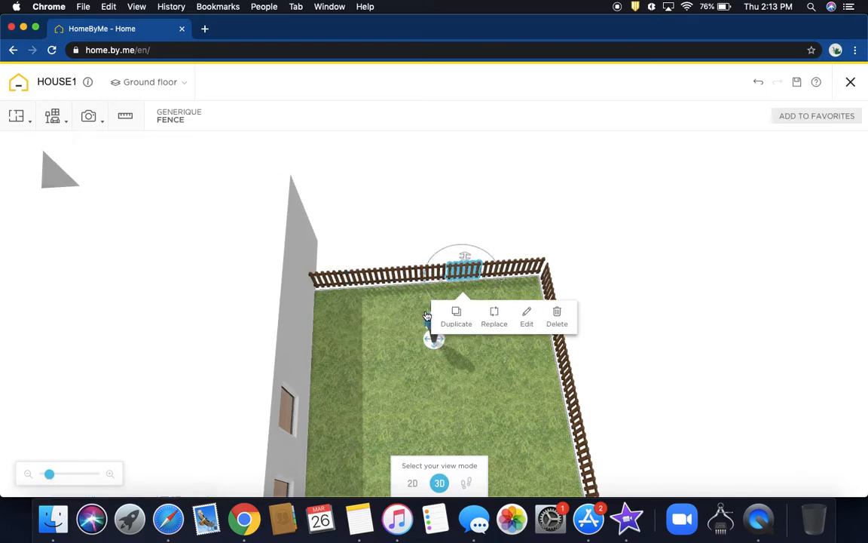
click(459, 346)
- Try heights of 96.1 cm and 61.1 cm on the last fence panel beside the house wall
drag(482, 360, 516, 384)
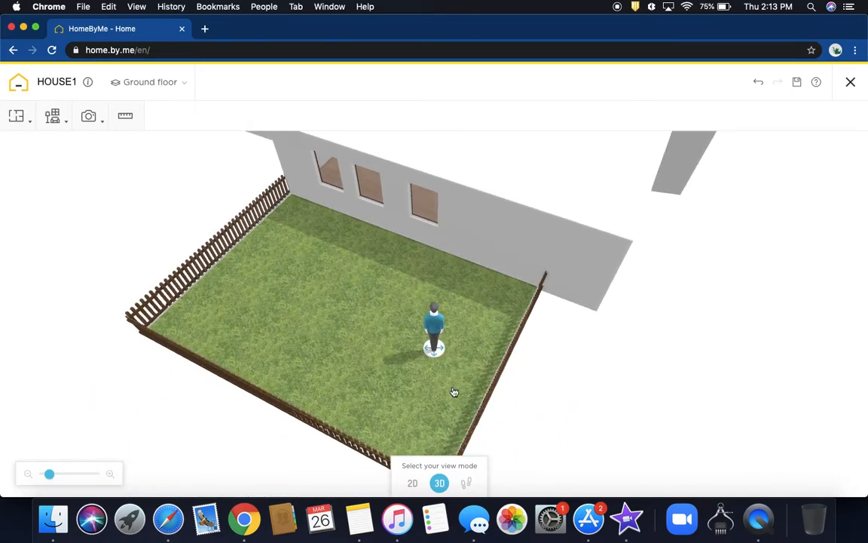
drag(434, 315, 689, 403)
drag(667, 192, 661, 154)
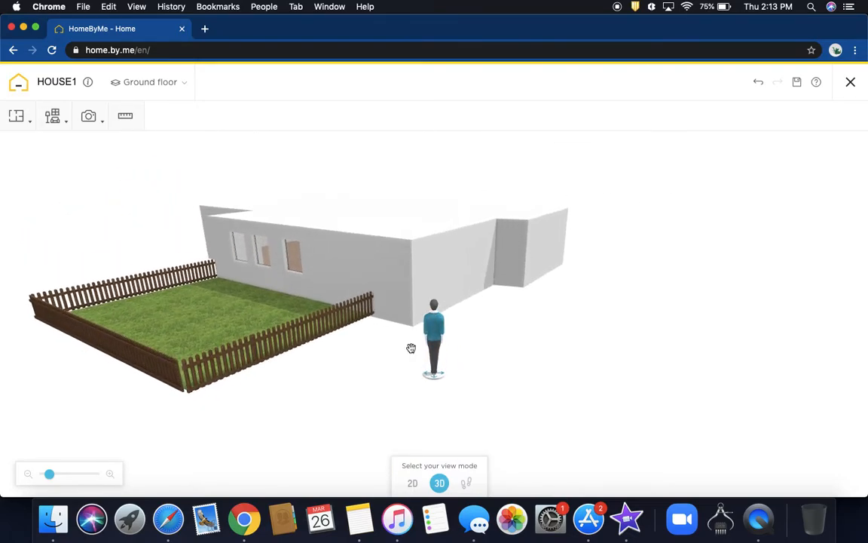
drag(329, 426, 450, 315)
drag(502, 289, 497, 286)
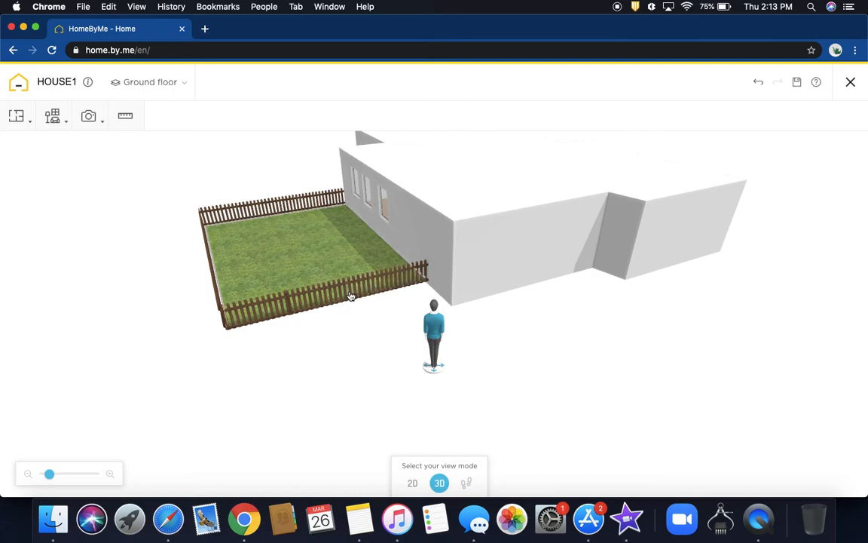
click(410, 278)
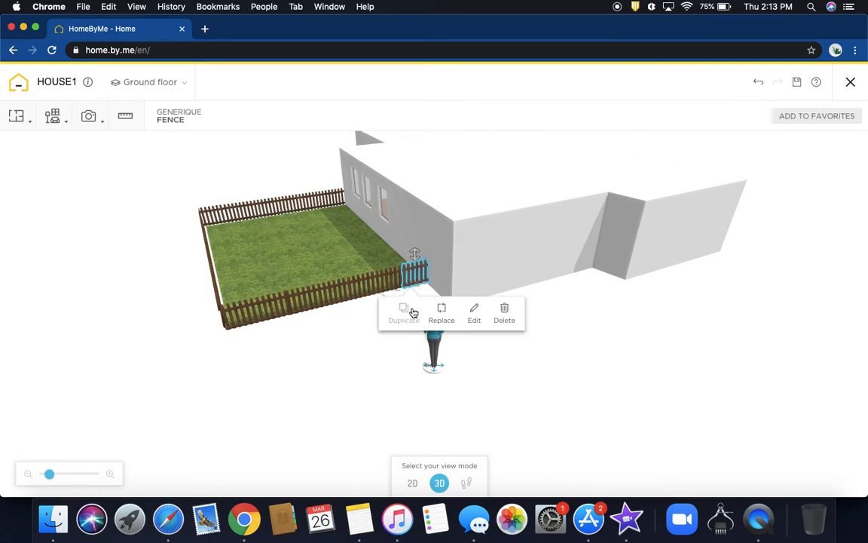
click(474, 312)
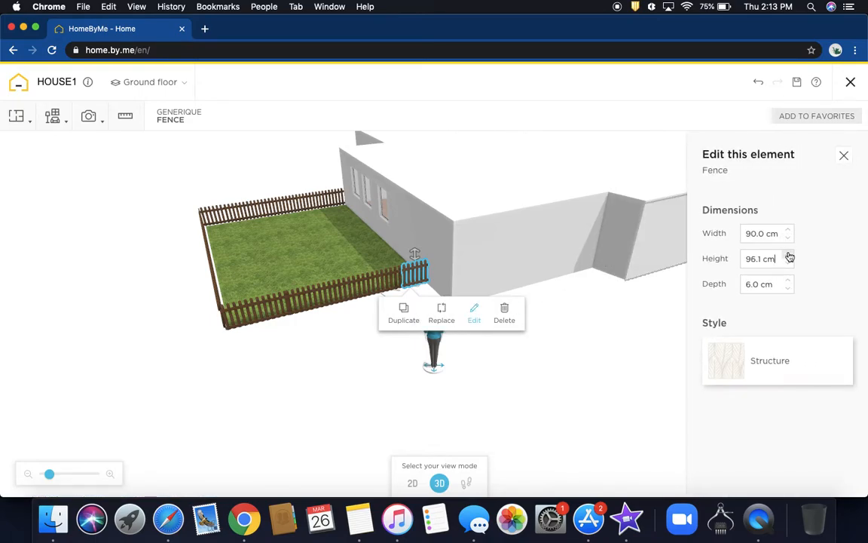
click(654, 325)
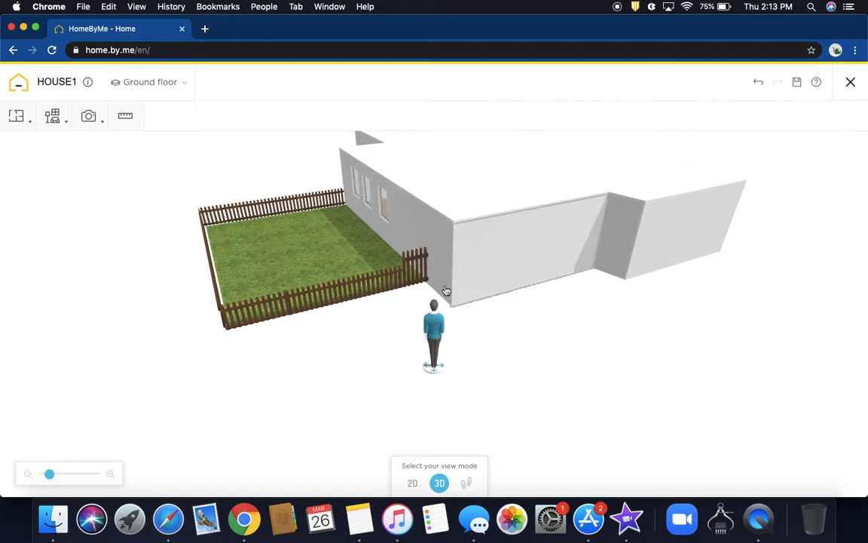
click(420, 279)
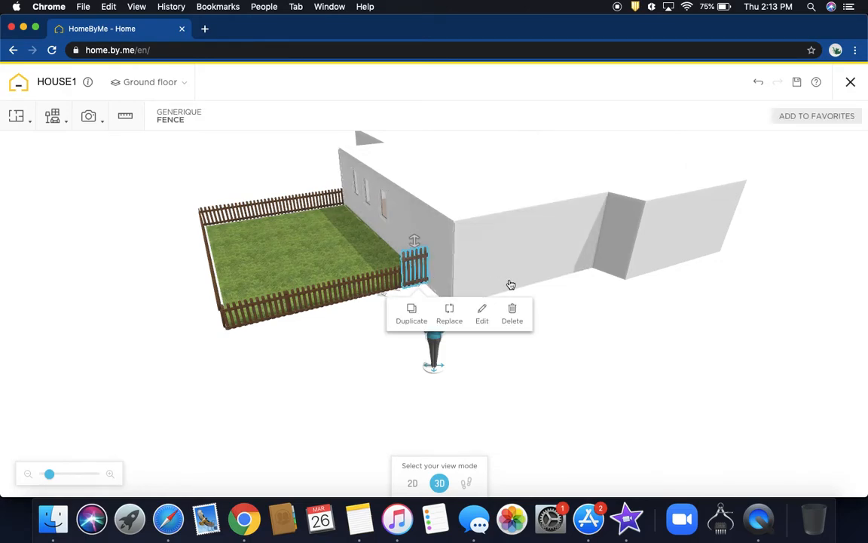
click(482, 312)
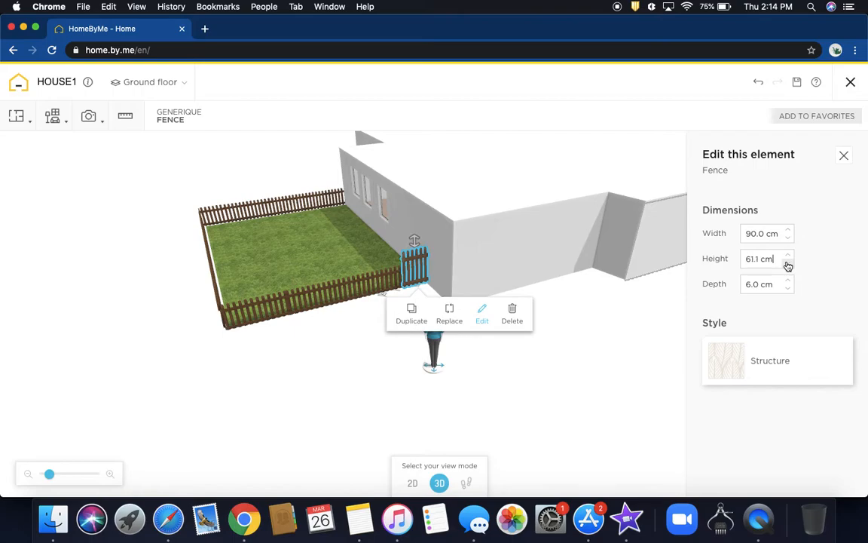
key(Delete)
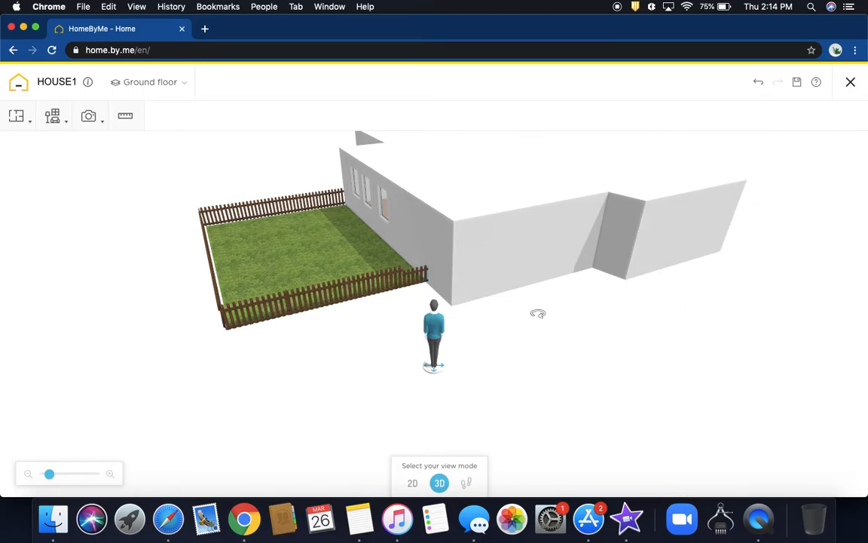
- Move the resized end panel out of the row and fill its gap by the house with a duplicate of a neighbouring panel
click(412, 282)
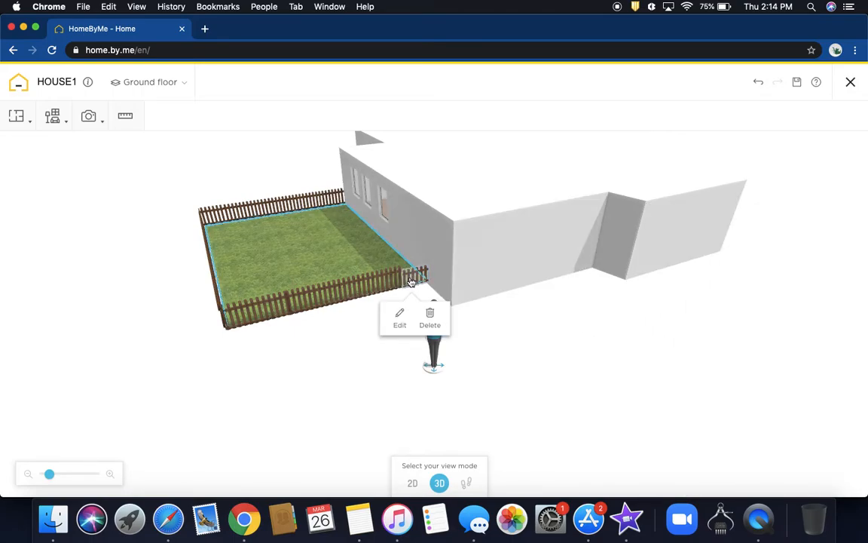
click(411, 282)
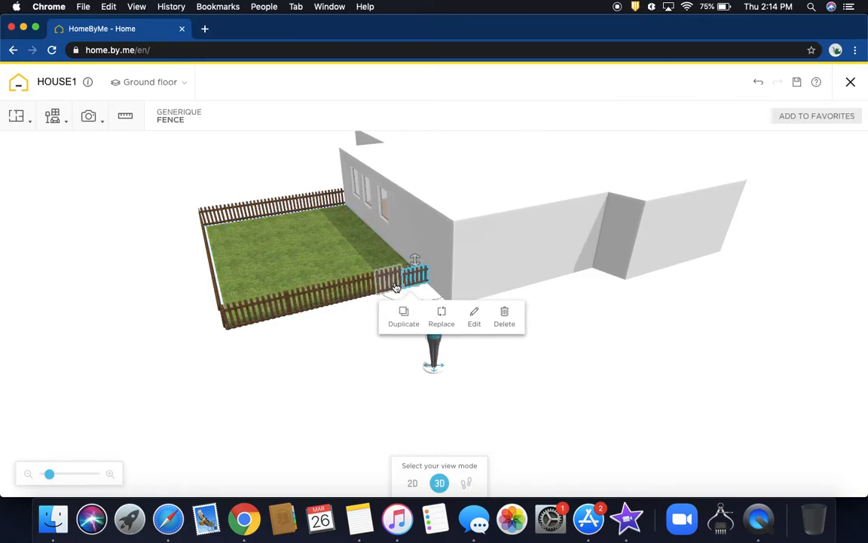
click(398, 286)
drag(411, 277, 467, 333)
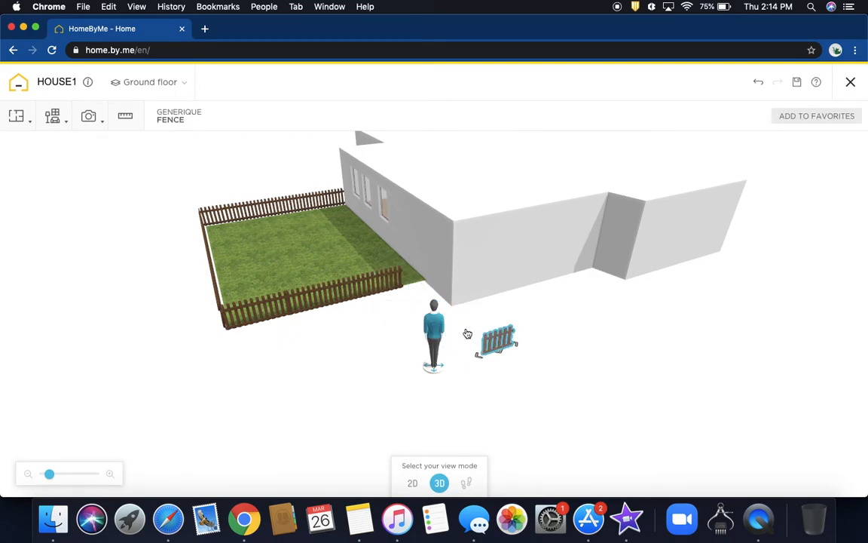
click(390, 288)
click(381, 330)
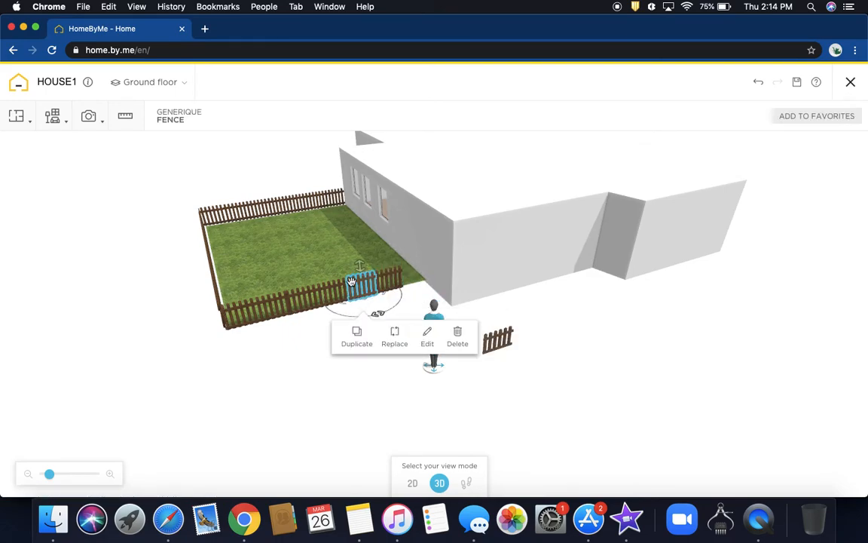
drag(354, 287, 407, 272)
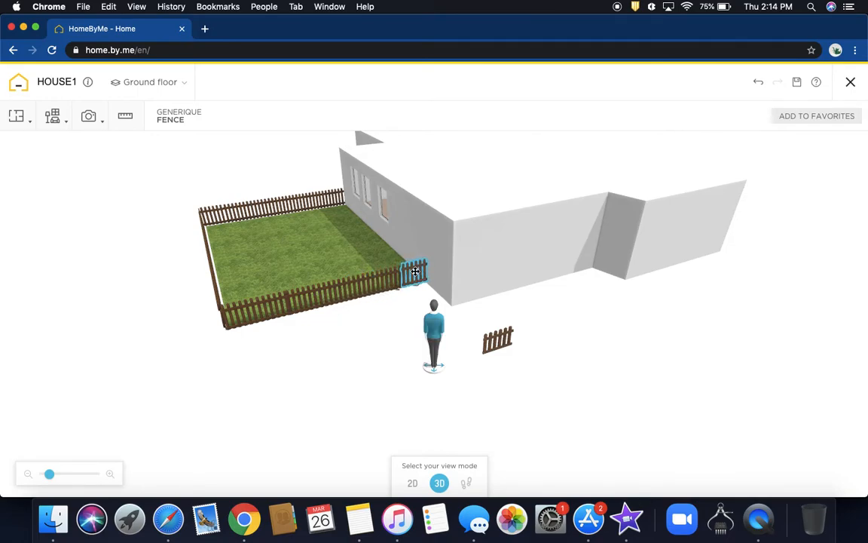
- Delete the resized fence panel left standing outside the garden
click(555, 367)
click(498, 345)
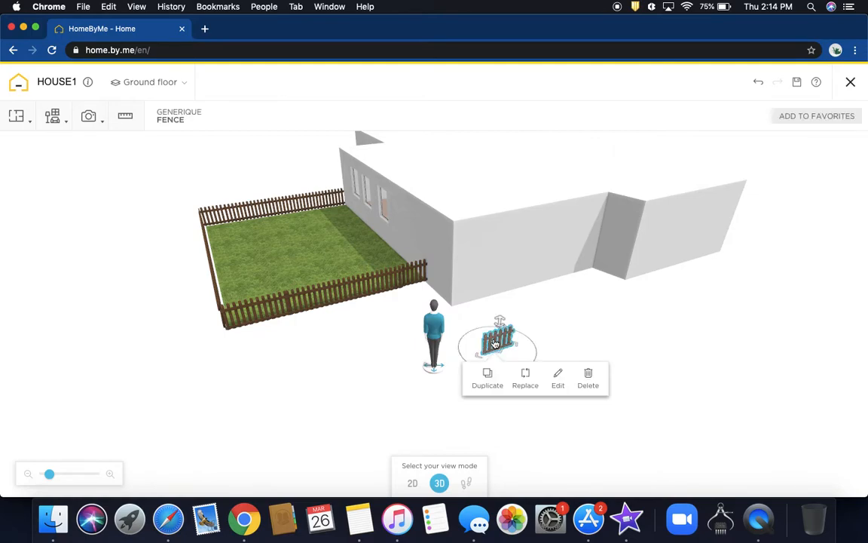
click(583, 377)
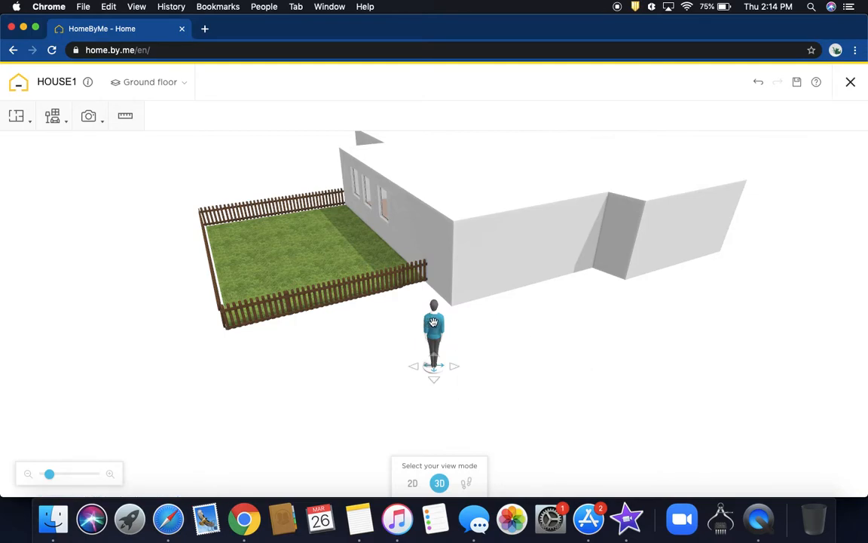
- Draw an interior wall in room 1 of the 2D plan, aligned with the inner corner and ending at the door-side wall
drag(446, 319, 602, 144)
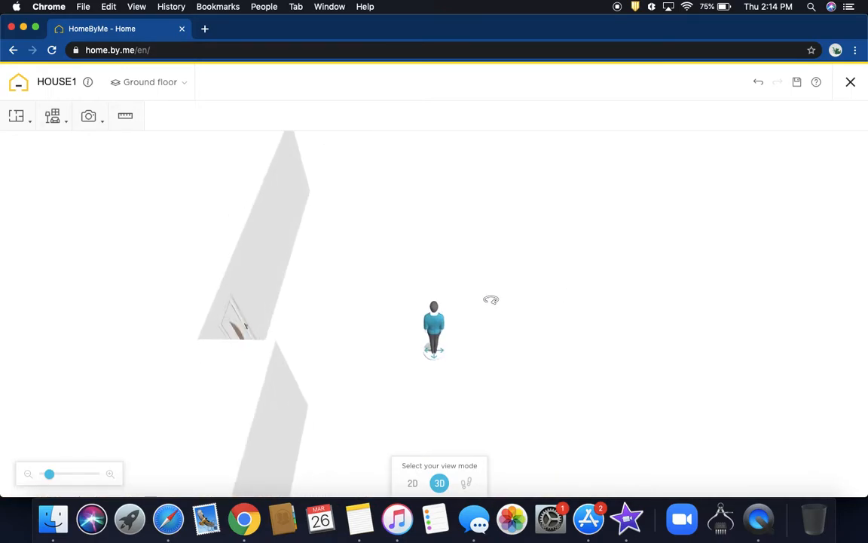
drag(427, 315, 74, 370)
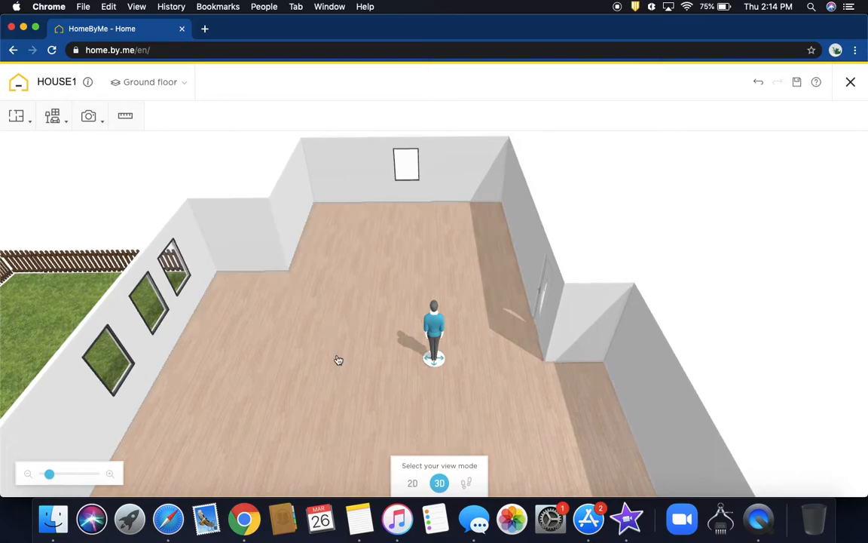
click(412, 484)
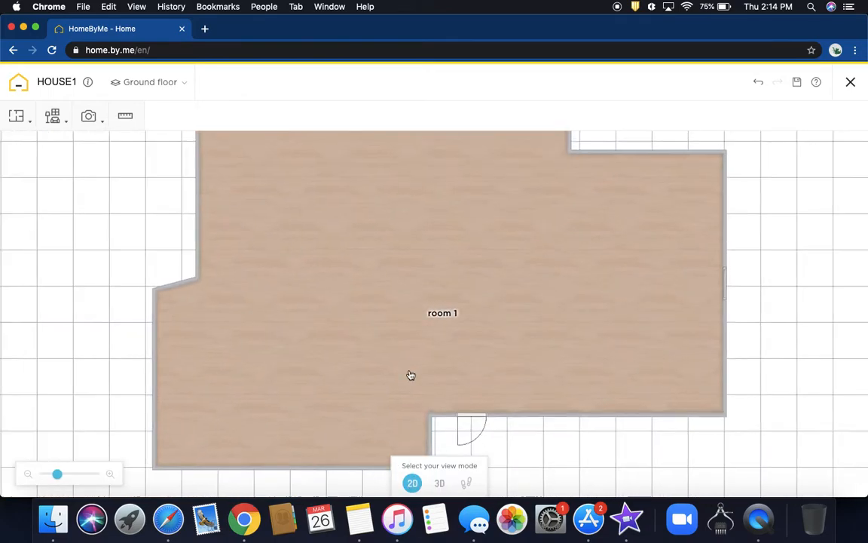
drag(496, 279, 446, 312)
mouse_move(17, 116)
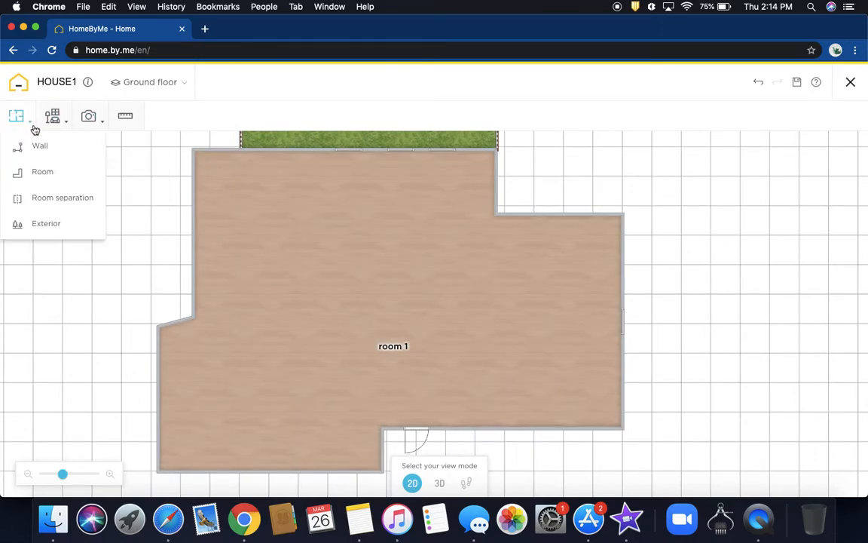
click(38, 143)
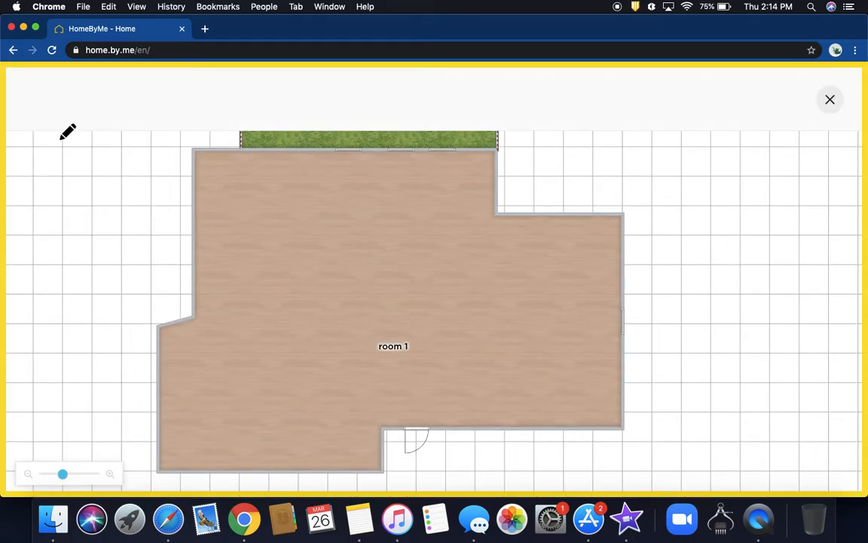
click(496, 304)
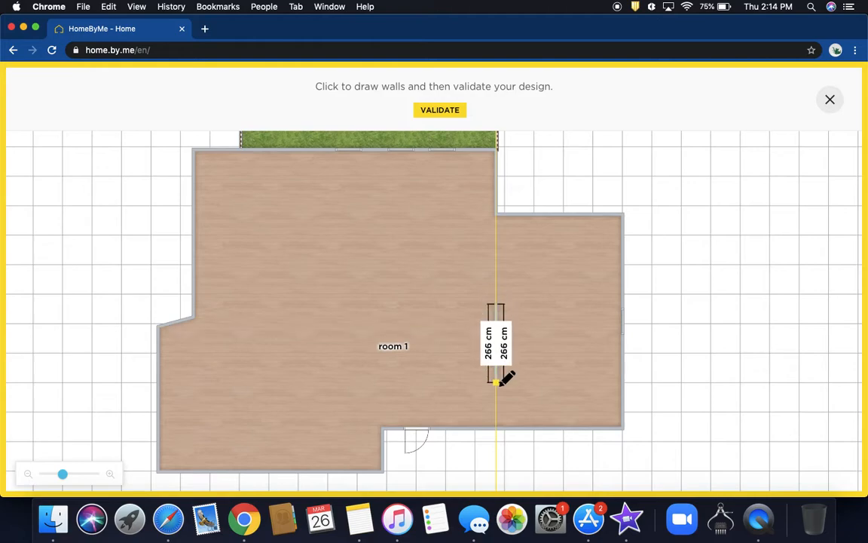
click(497, 422)
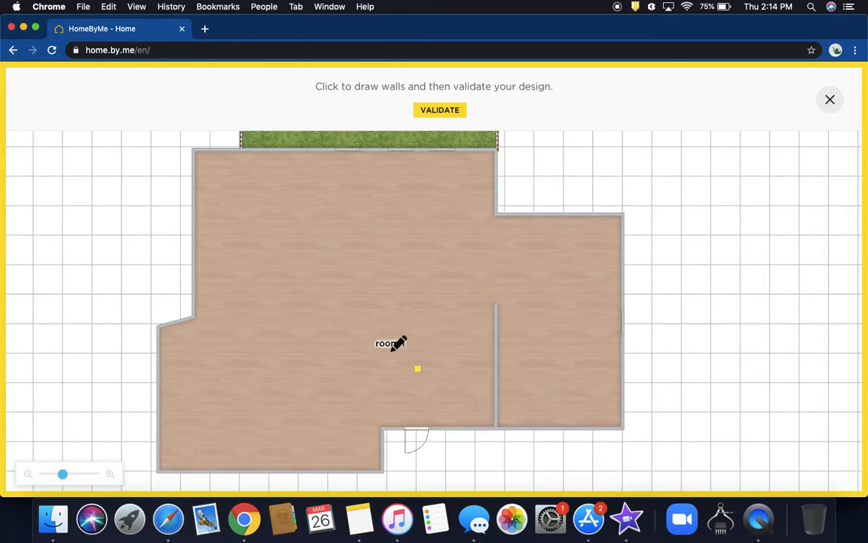
click(445, 110)
- Set the height of the new partition wall to 174 cm
drag(393, 310, 429, 318)
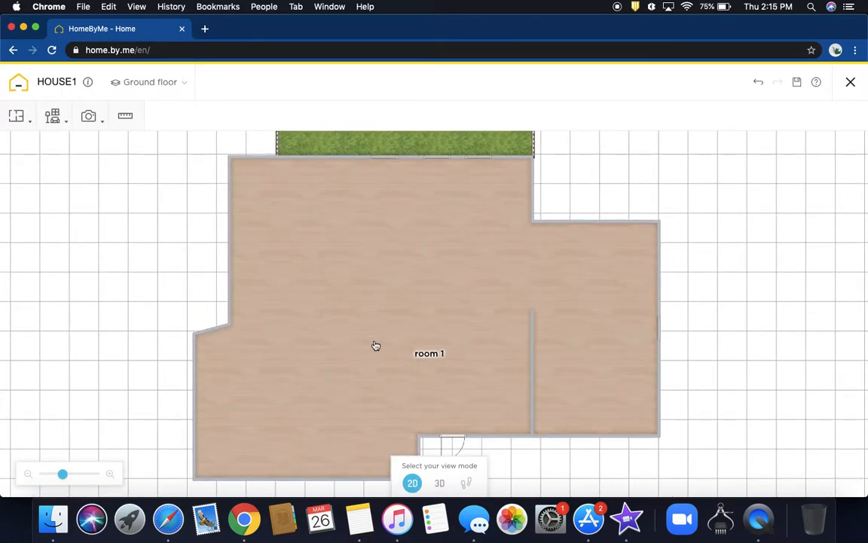
click(376, 345)
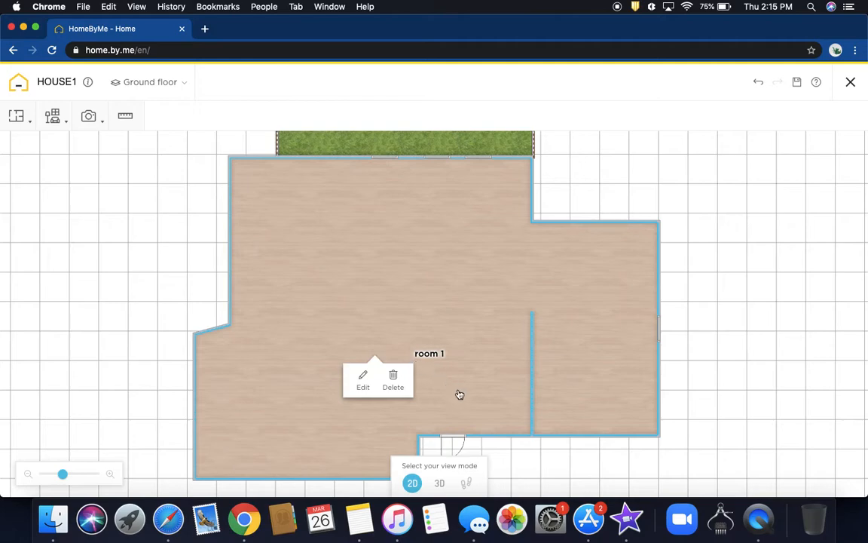
click(530, 350)
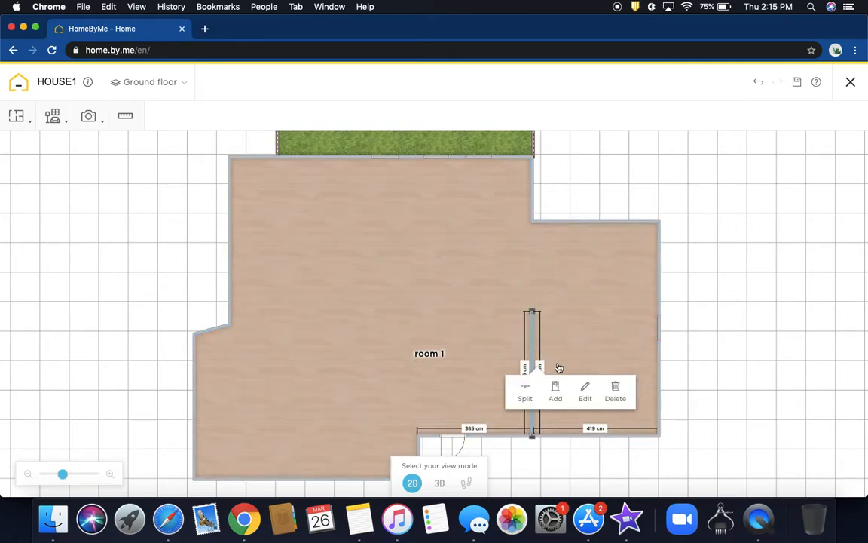
click(583, 391)
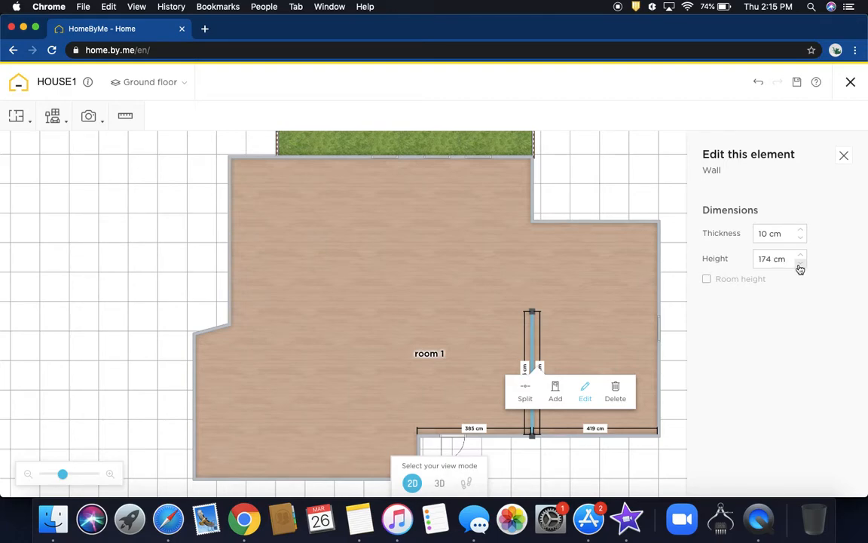
click(601, 331)
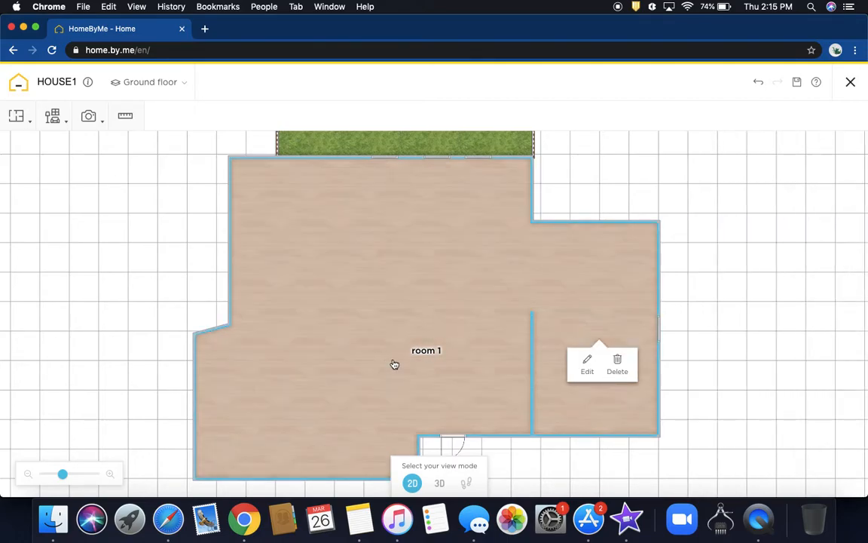
- Display the house interior in 3D and search the Build catalogue for Kitchen products
drag(402, 362, 440, 372)
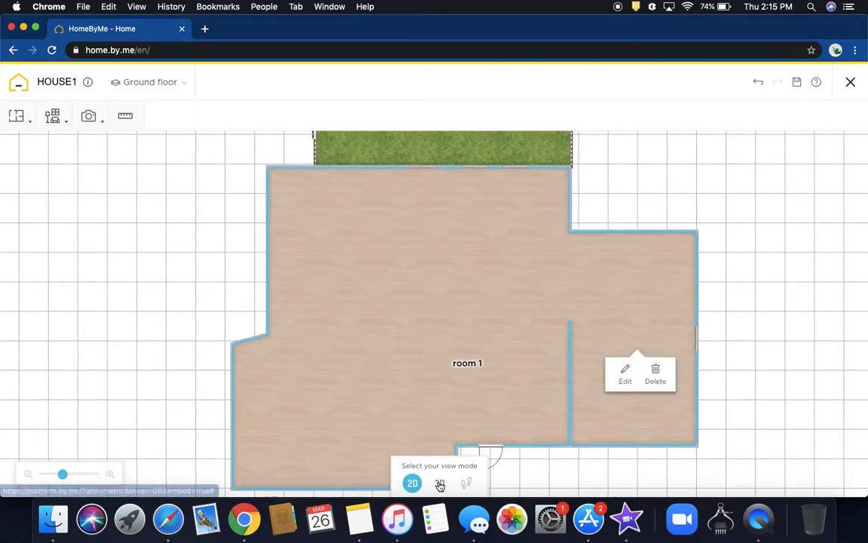
right_drag(544, 364, 439, 324)
mouse_move(438, 324)
drag(337, 278, 273, 287)
drag(693, 317, 729, 333)
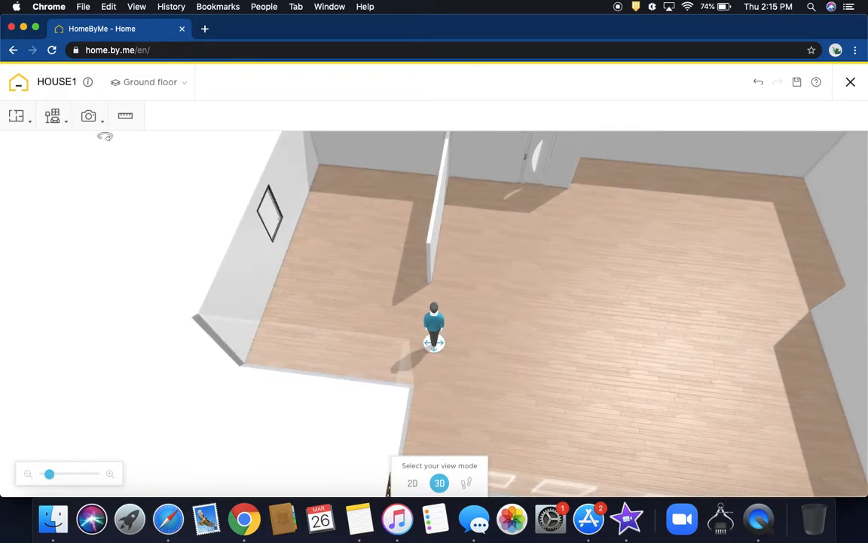
click(65, 119)
click(75, 145)
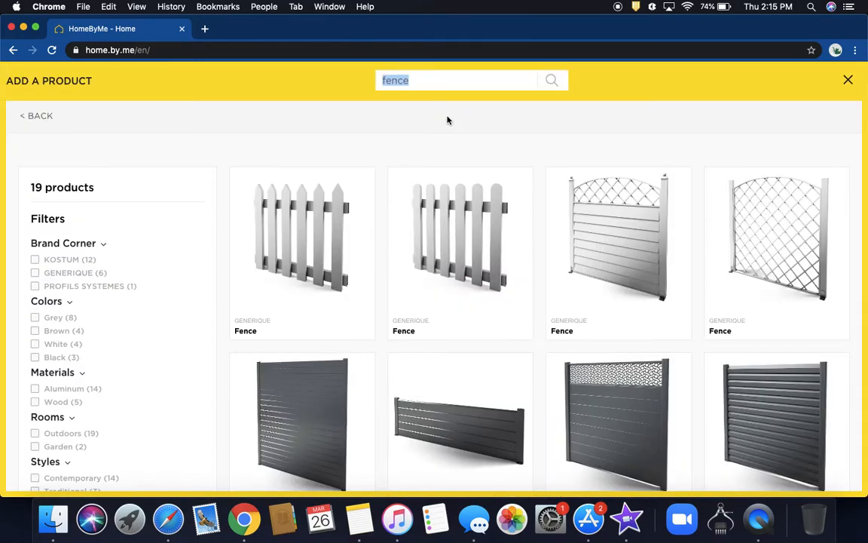
text(kitche)
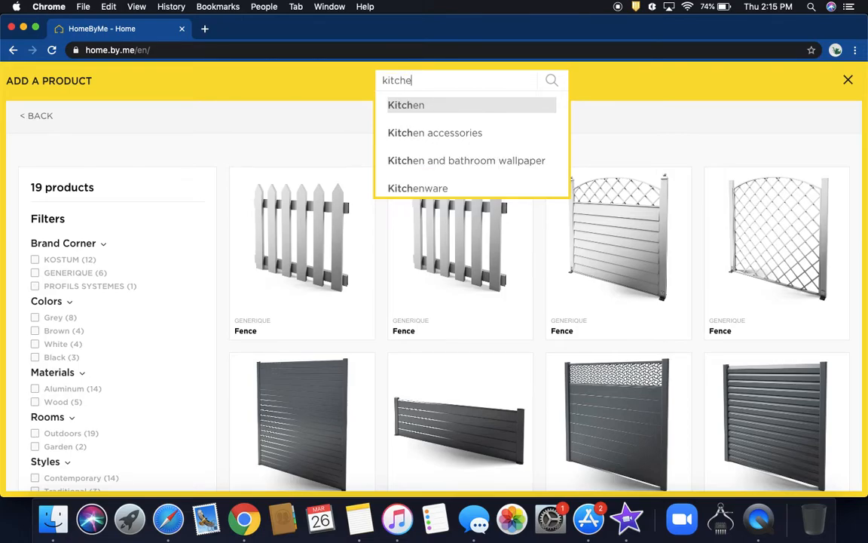
click(432, 104)
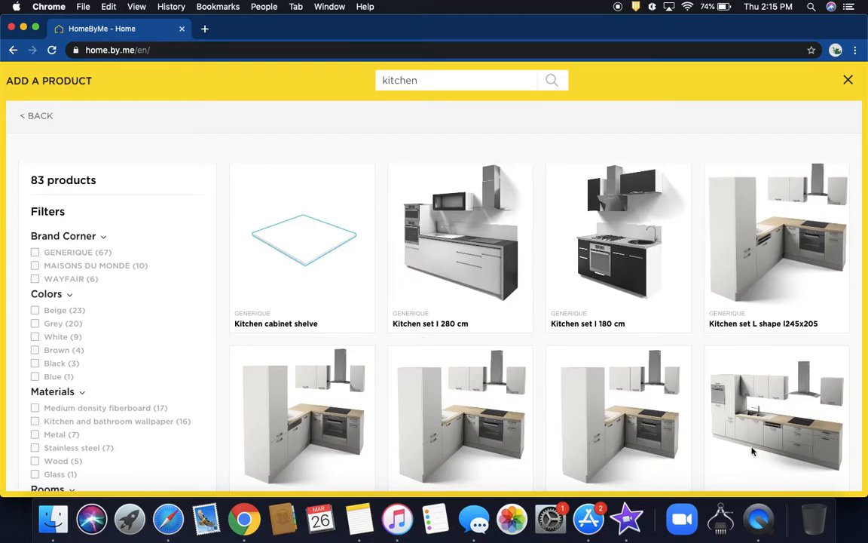
- Add the Kitchen set I shape l400 to the project and place it on the floor near the partition wall's free end
scroll(723, 452, down, 2)
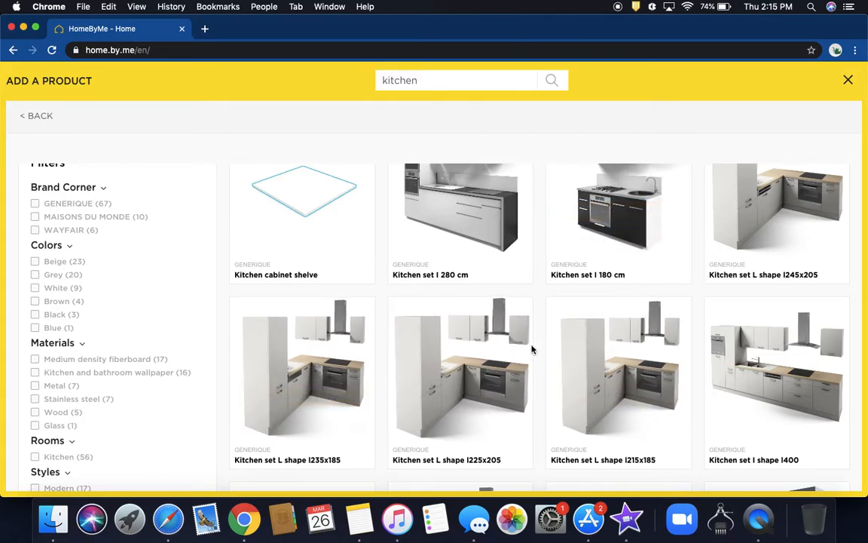
mouse_move(761, 248)
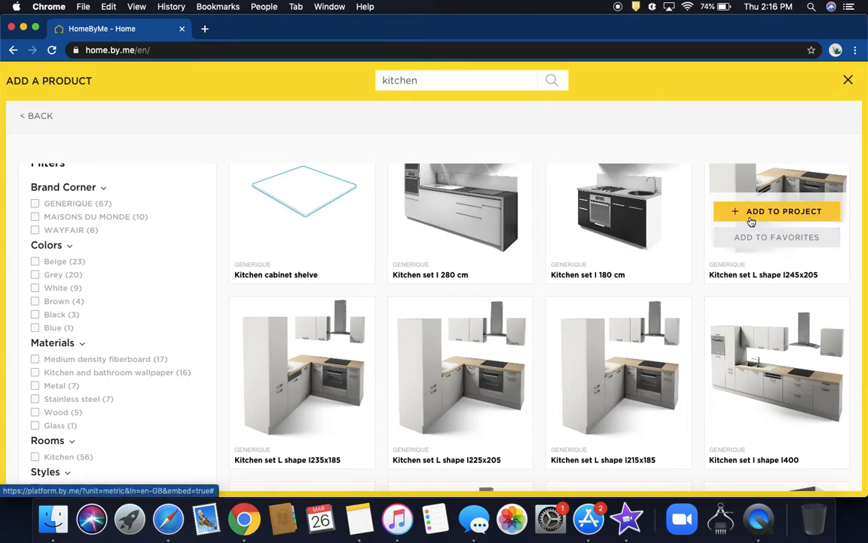
scroll(704, 281, up, 1)
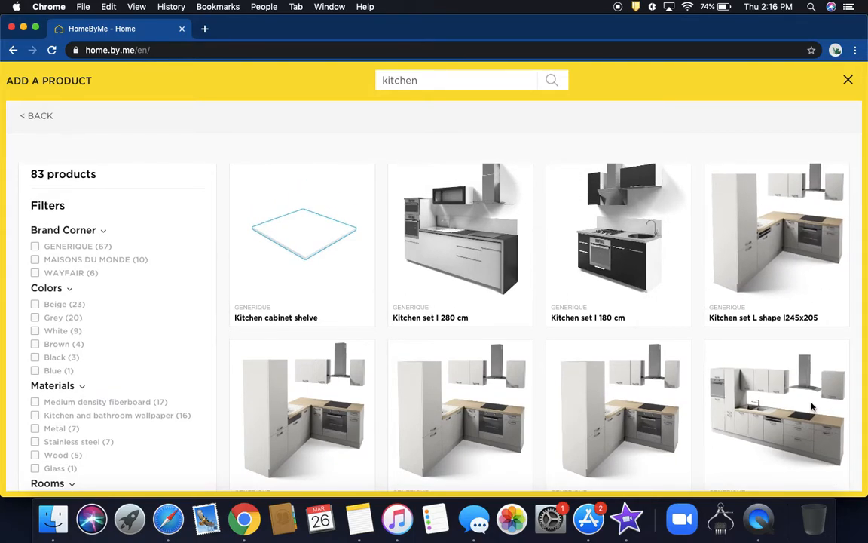
mouse_move(775, 417)
click(775, 440)
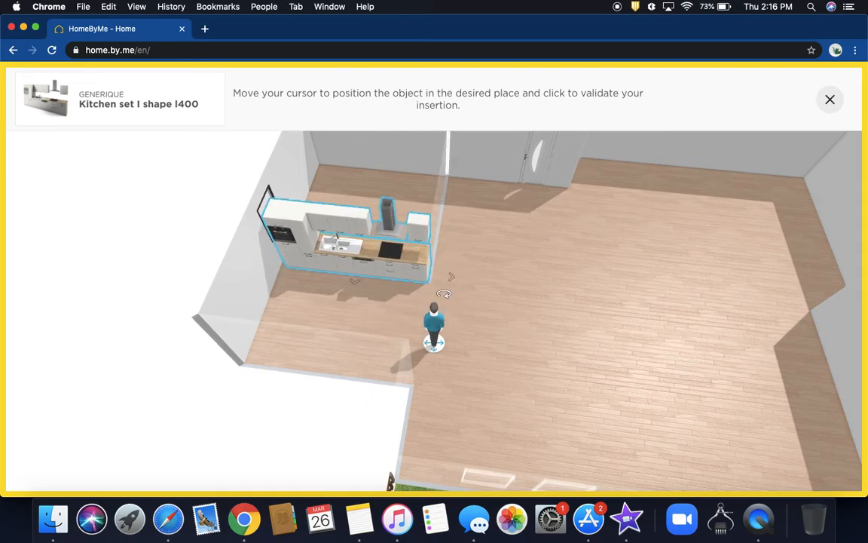
click(483, 324)
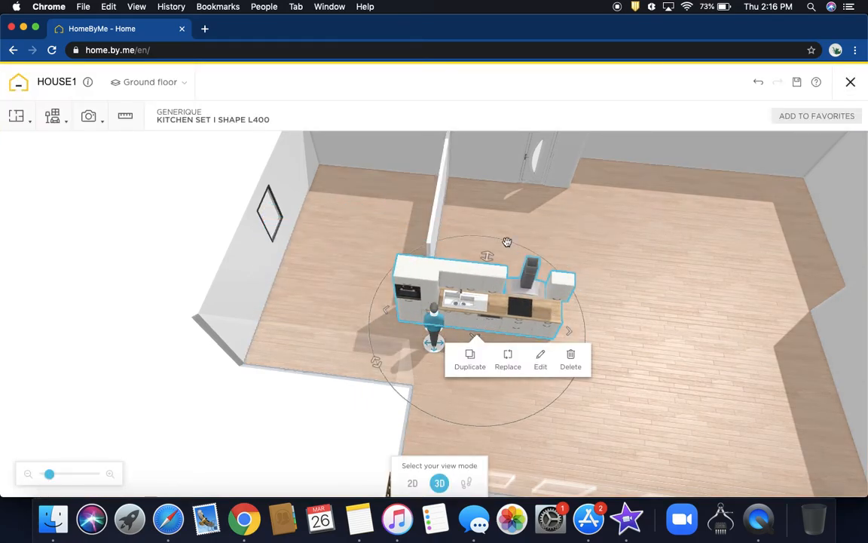
- Rotate the kitchen set and move it against the end wall with the window, facing into the room
drag(504, 240, 379, 294)
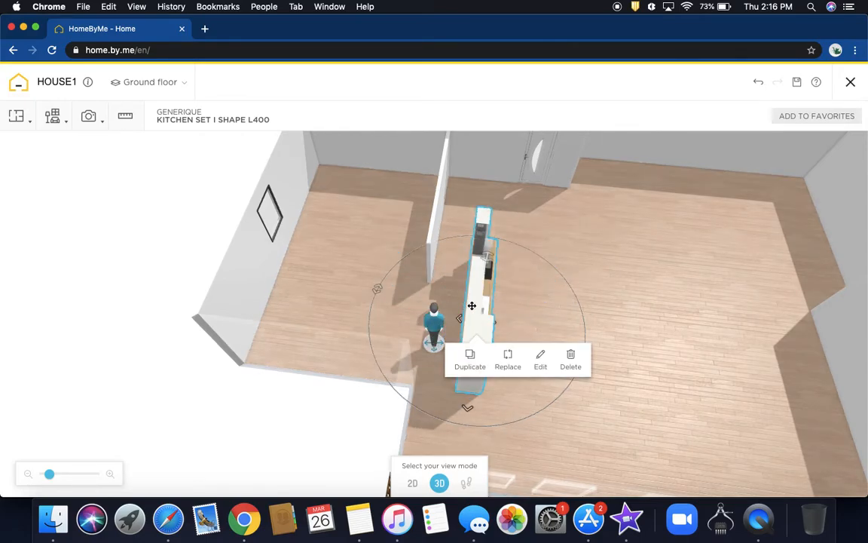
drag(465, 302, 299, 262)
click(645, 277)
drag(639, 281, 539, 251)
click(531, 256)
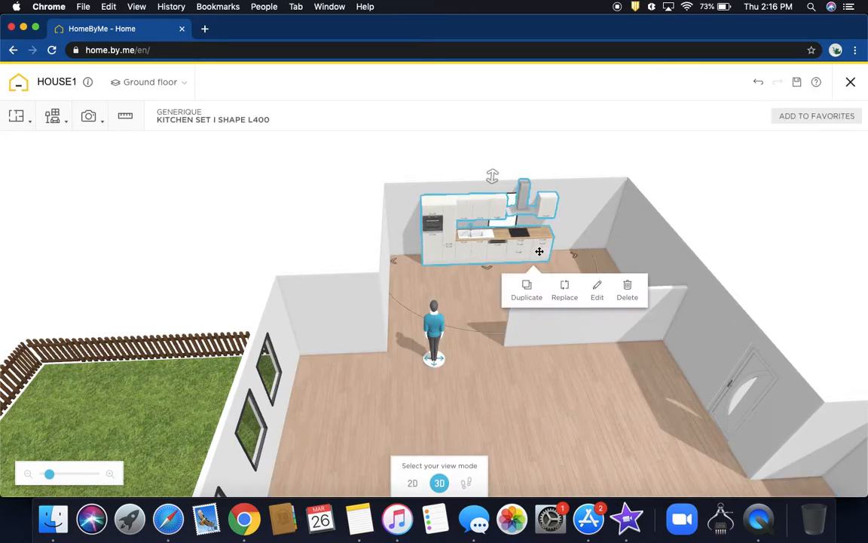
click(459, 422)
- Search the Build catalogue for a refrigerator with the terms "fridge" and "refridg", and close the catalogue
drag(433, 332, 436, 307)
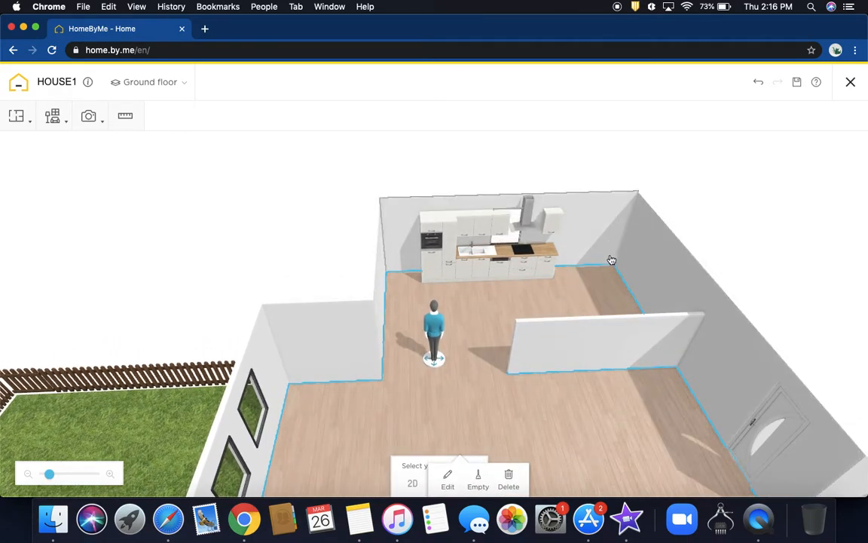
click(50, 118)
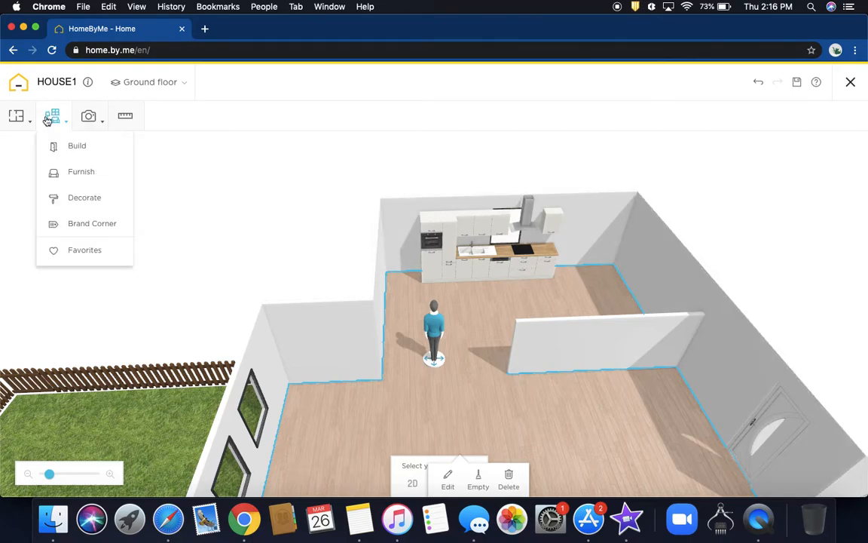
click(67, 149)
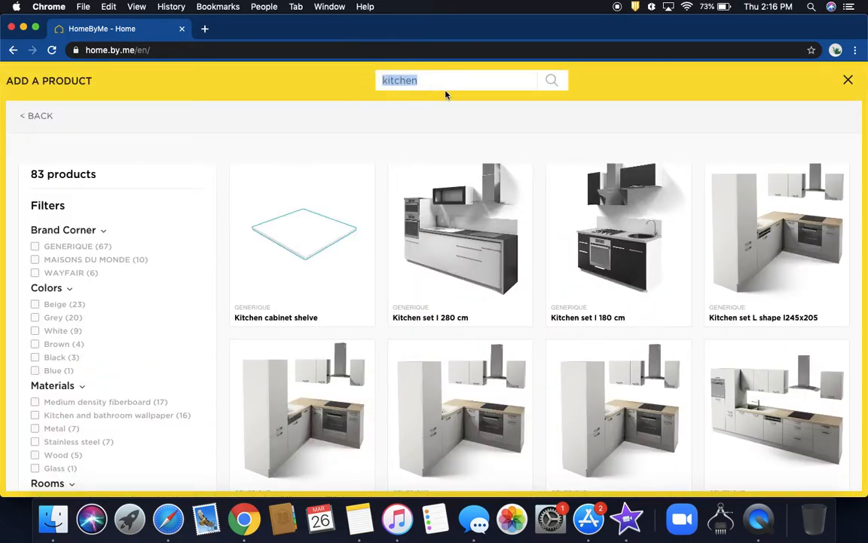
text(fridge)
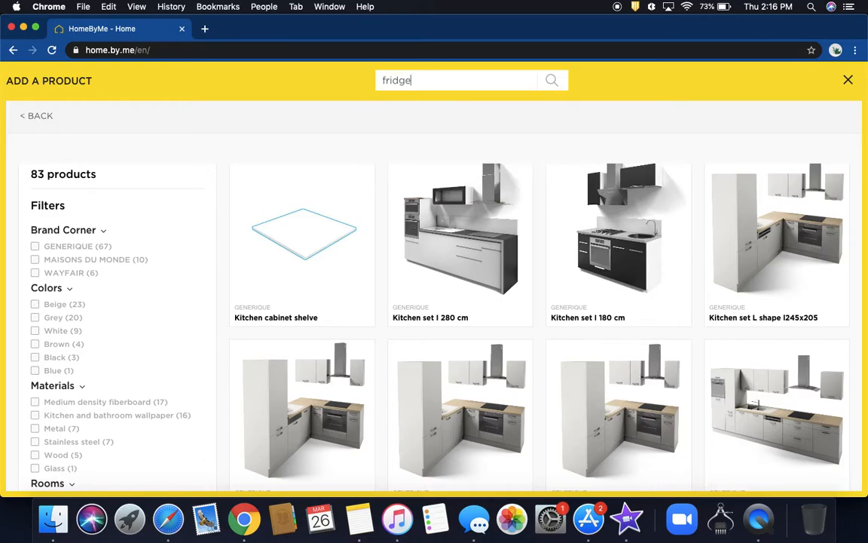
key(Return)
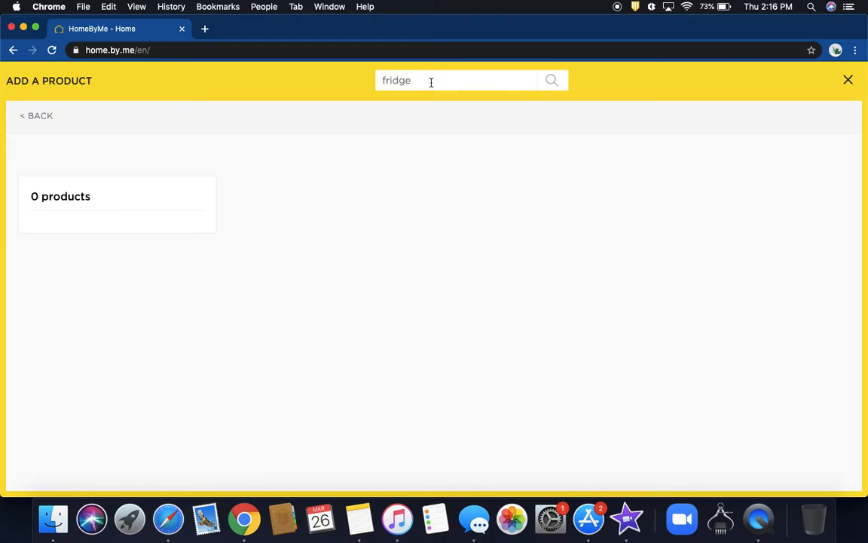
text(ref)
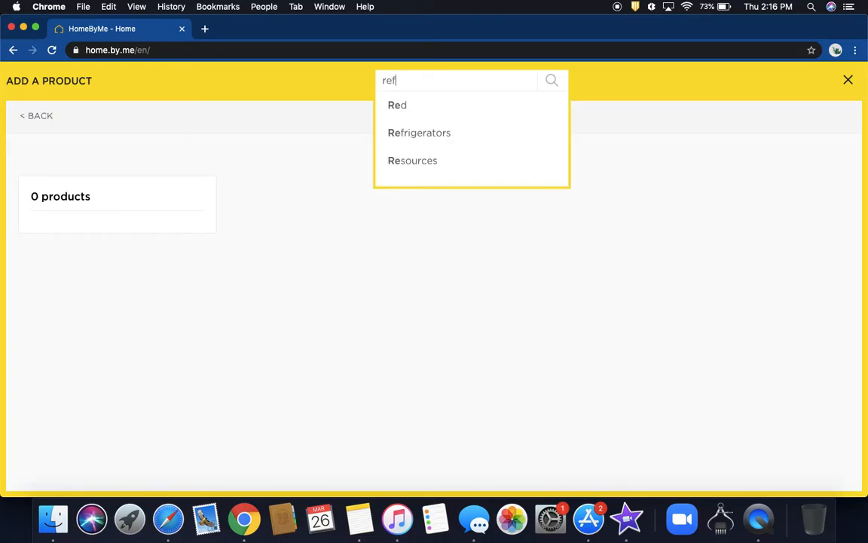
text(ridg)
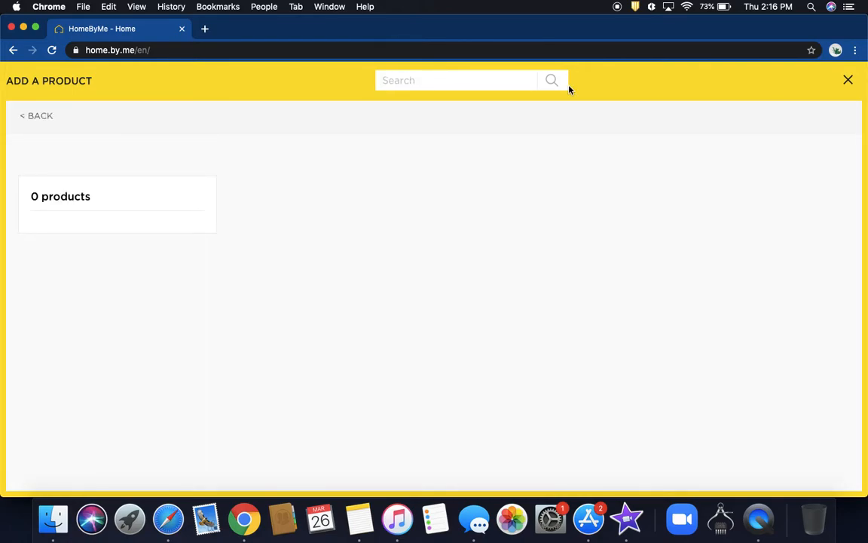
click(847, 81)
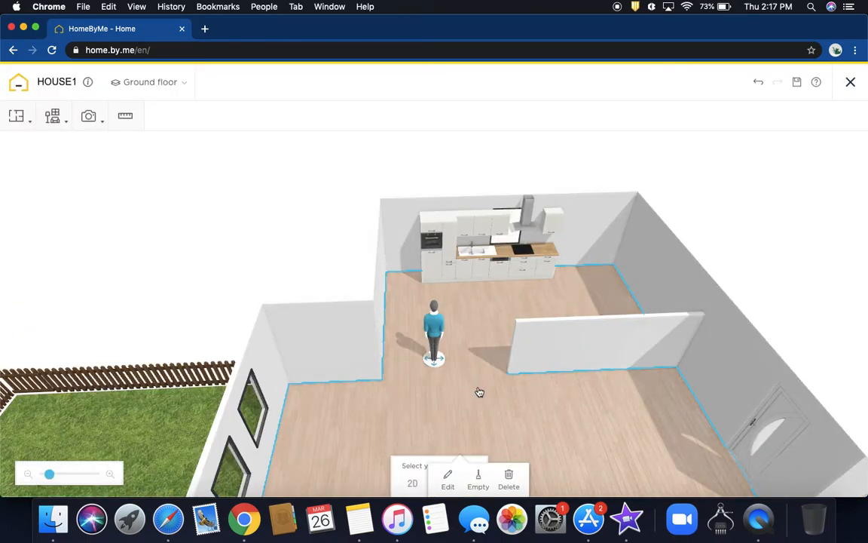
- Search the Build catalogue for "shelf" and browse the shelf products
click(67, 113)
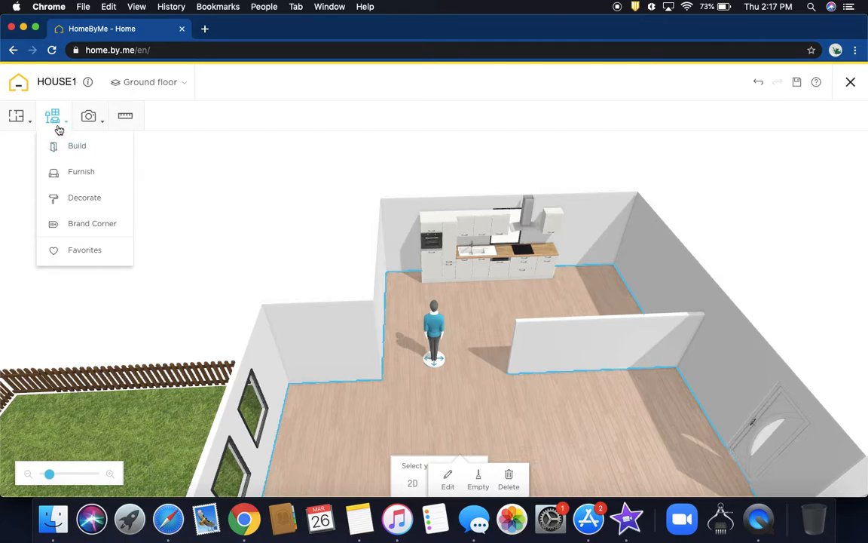
click(64, 146)
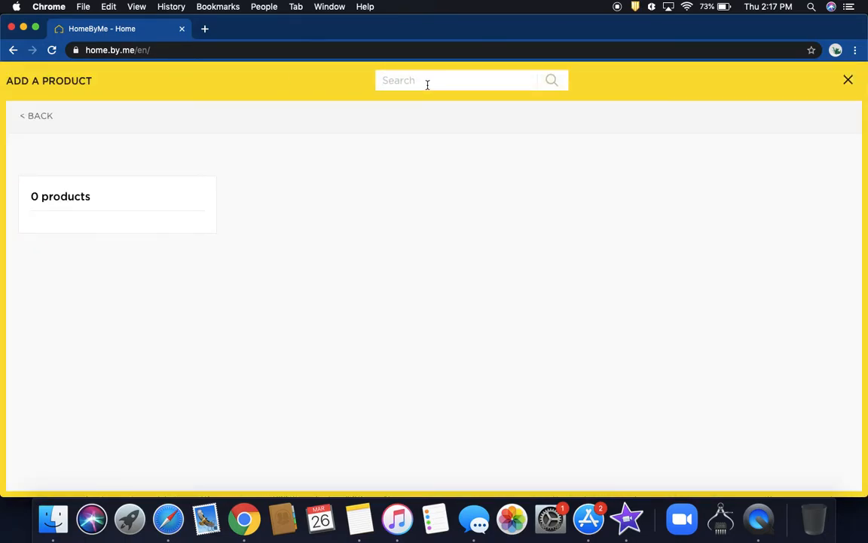
text(shelf)
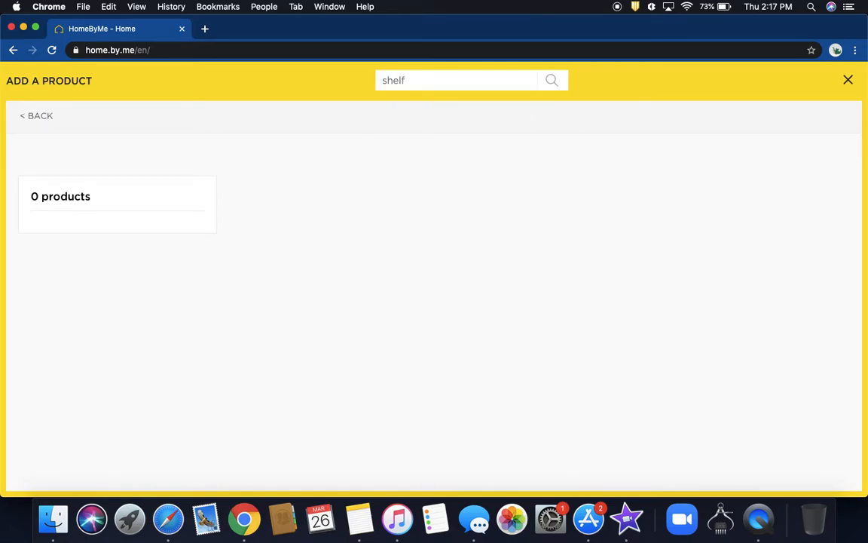
key(Return)
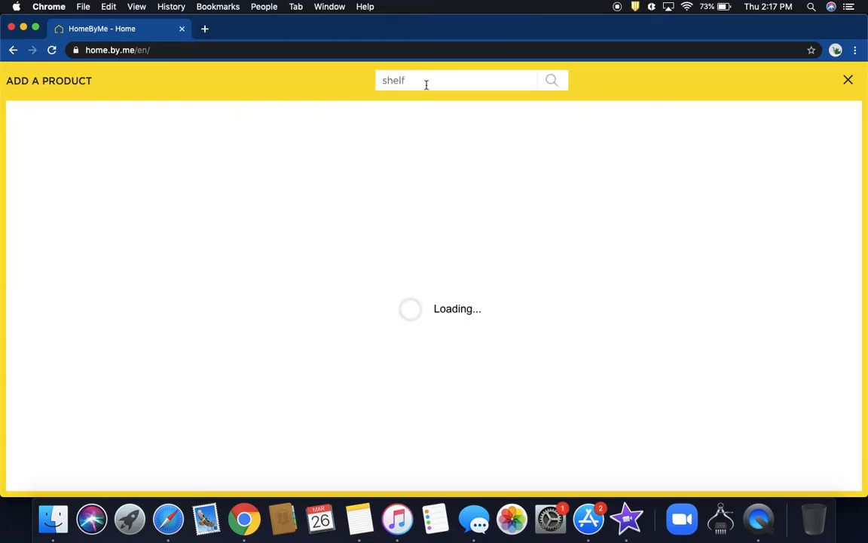
scroll(277, 297, down, 2)
scroll(278, 299, down, 5)
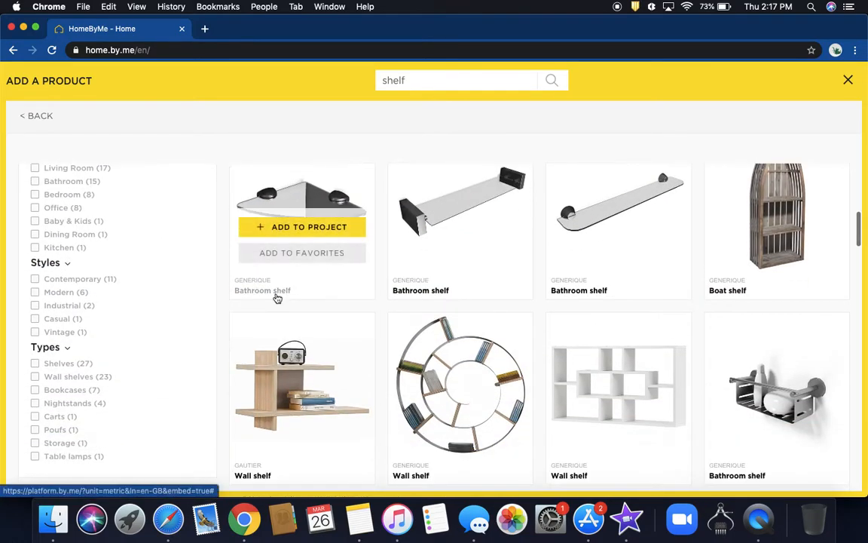
scroll(277, 297, down, 5)
scroll(369, 315, down, 1)
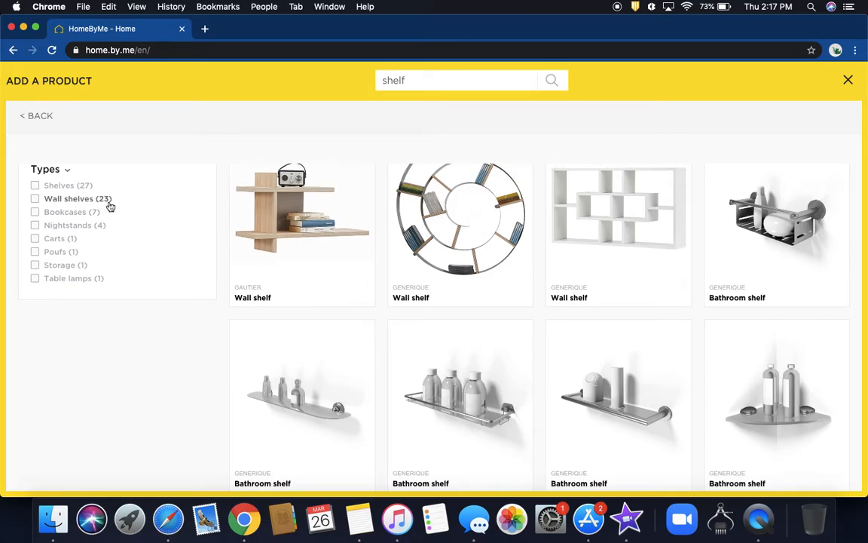
- Search the catalogue for "Kitchen accessories" and look through the kitchen products offered
double_click(413, 83)
text(k)
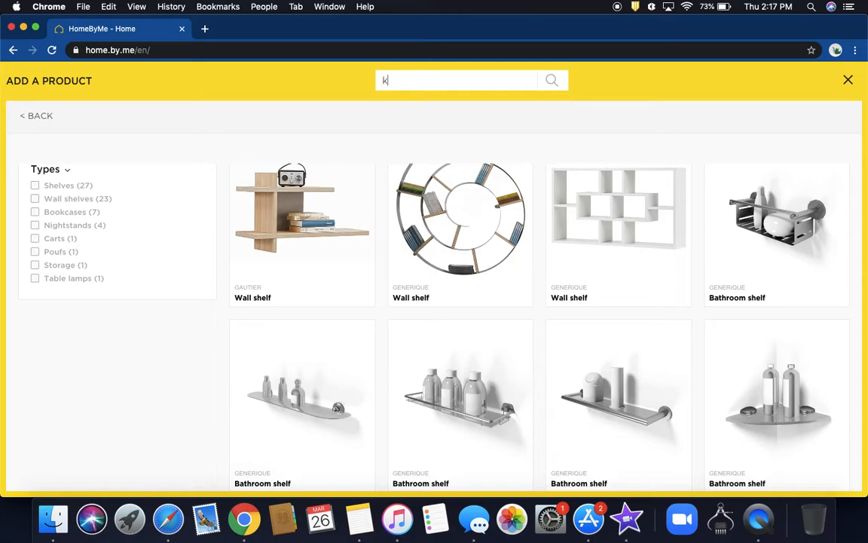
text(it)
click(422, 132)
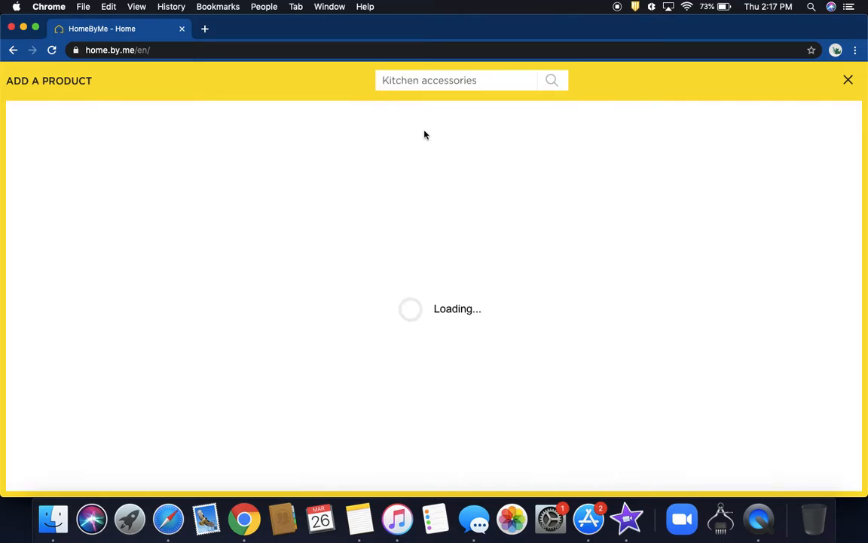
scroll(440, 290, down, 10)
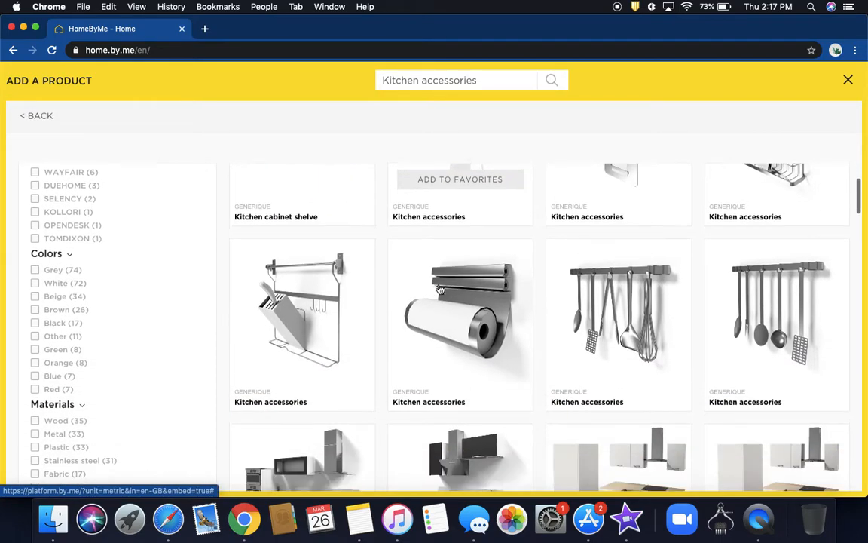
scroll(440, 289, down, 3)
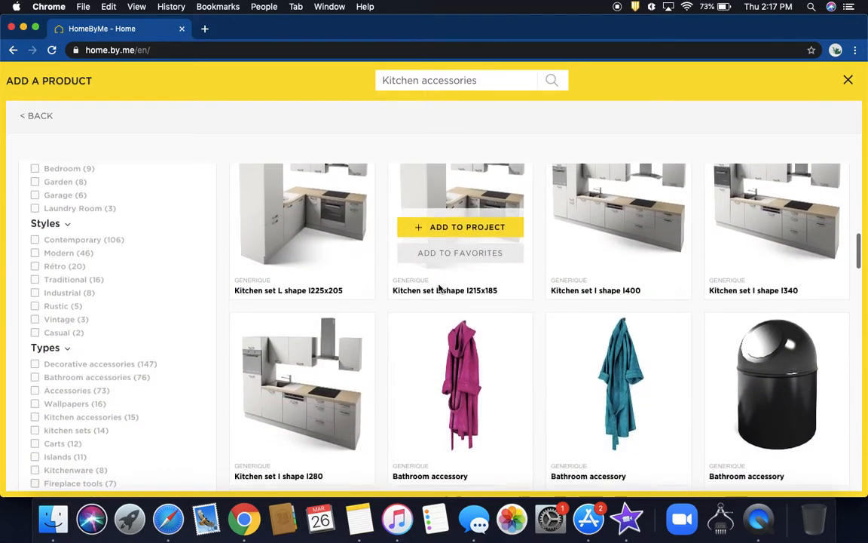
scroll(436, 331, down, 1)
scroll(433, 349, down, 8)
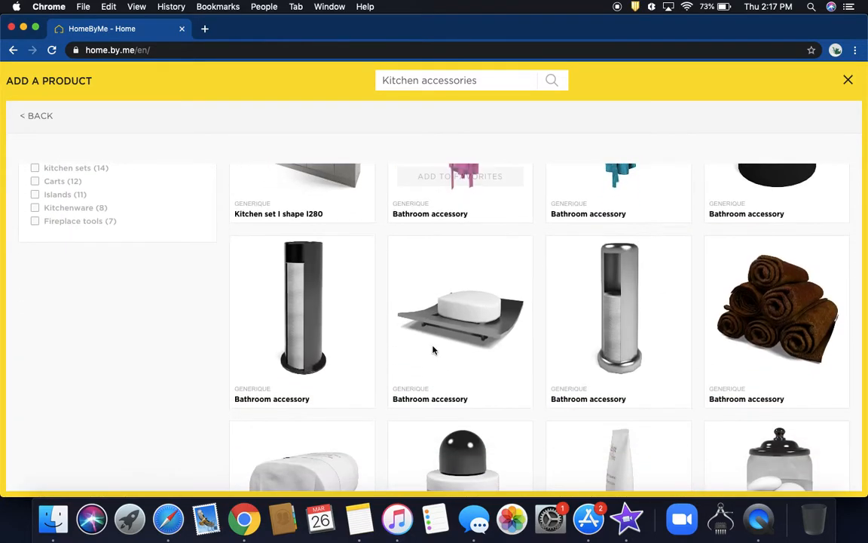
scroll(434, 349, up, 8)
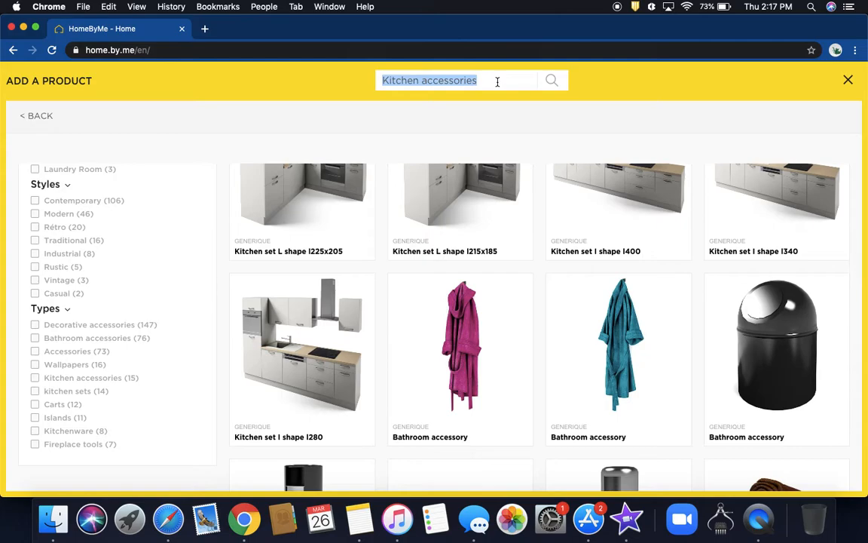
- Search the catalogue for "island" and compare the kitchen islands offered
text(sal)
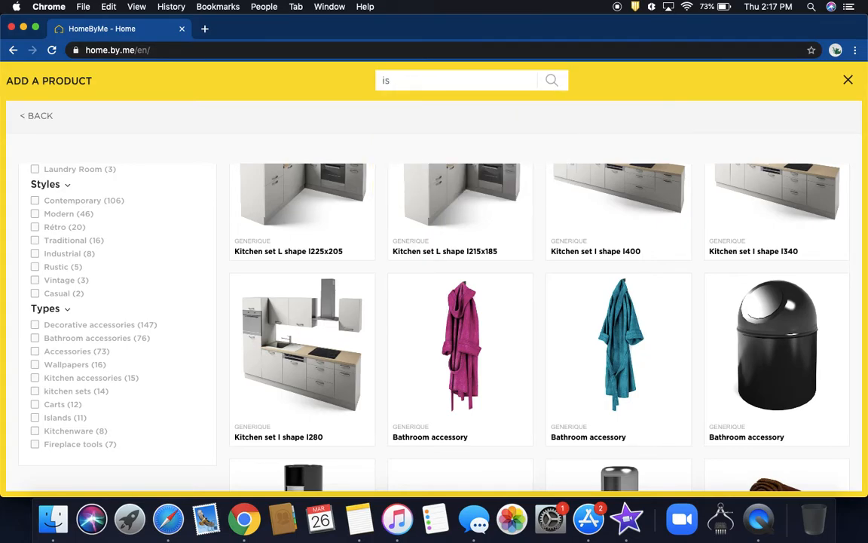
key(BackSpace)
key(Return)
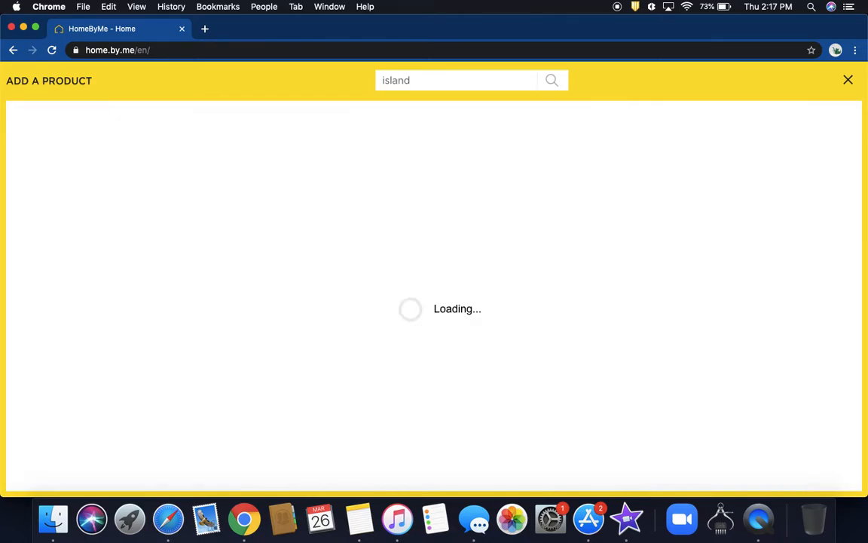
scroll(426, 342, down, 1)
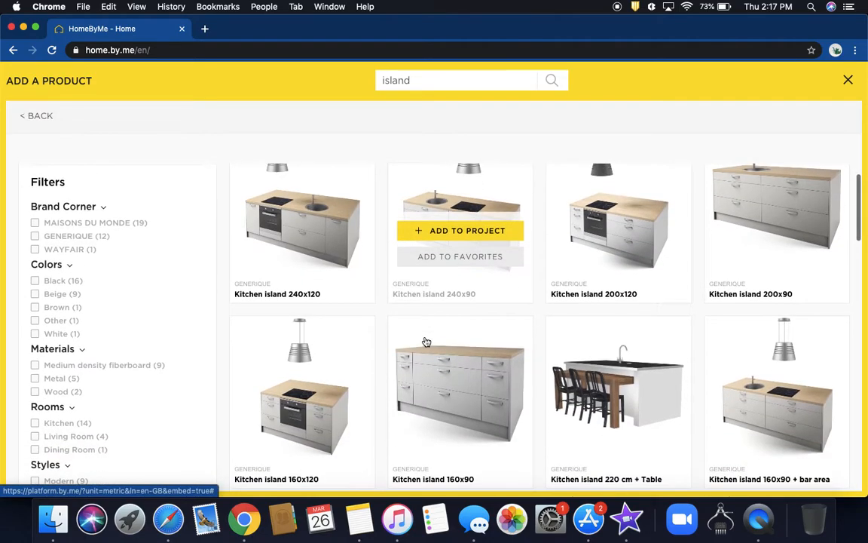
scroll(426, 341, up, 2)
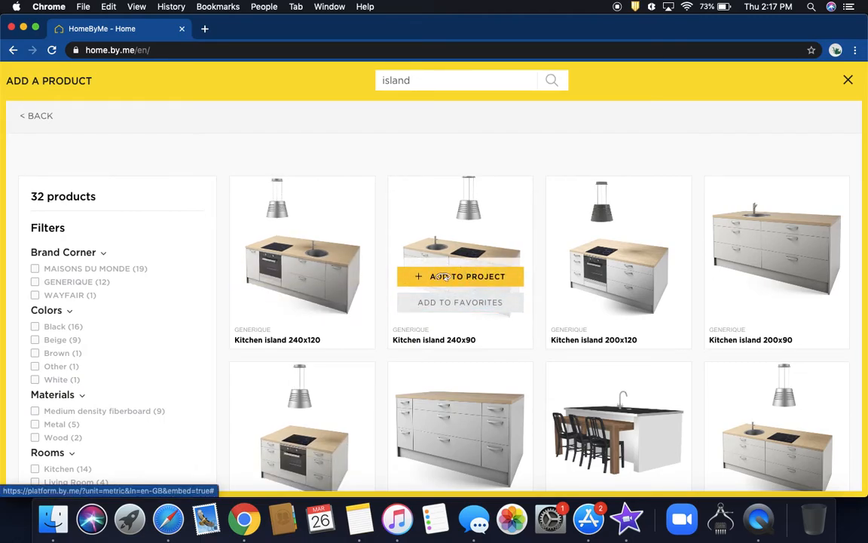
- Add the Kitchen island 240x90, place it between the kitchen set and the partition wall, and turn it to face the opposite way
click(442, 277)
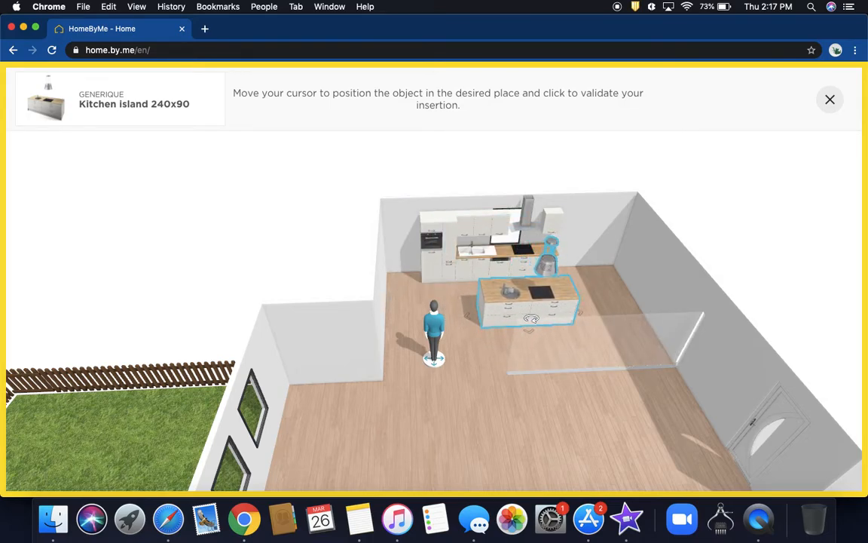
click(531, 305)
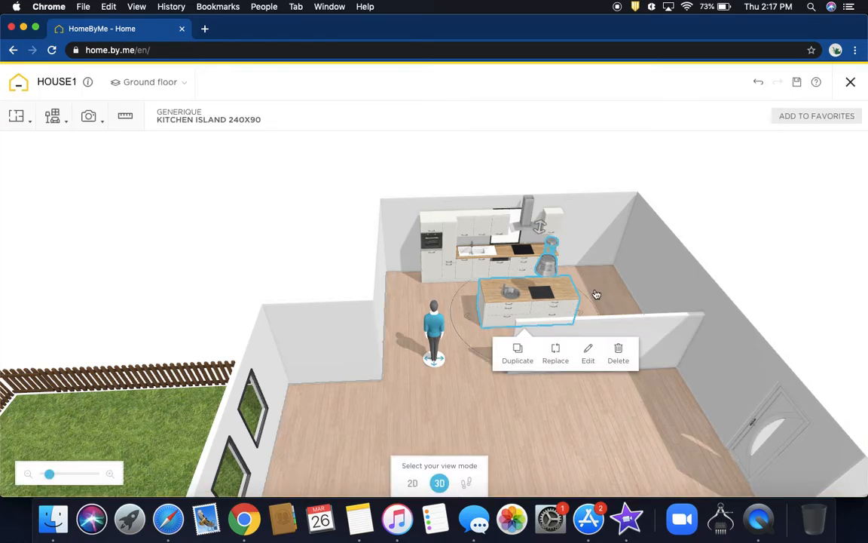
drag(455, 321, 582, 314)
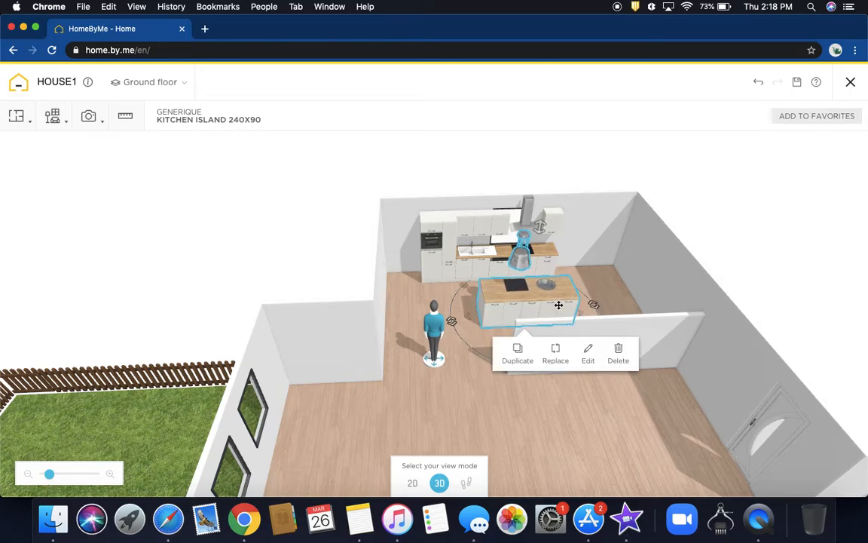
drag(521, 302, 528, 300)
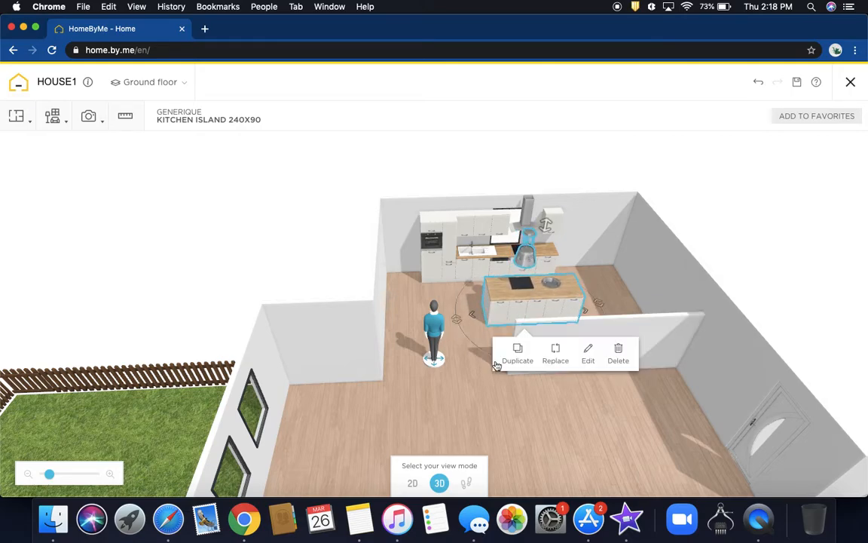
drag(486, 401, 591, 411)
- Search the Build catalogue for "island chair" and place the Kitchen island 220 cm + Table in the large room beyond the partition wall
click(66, 121)
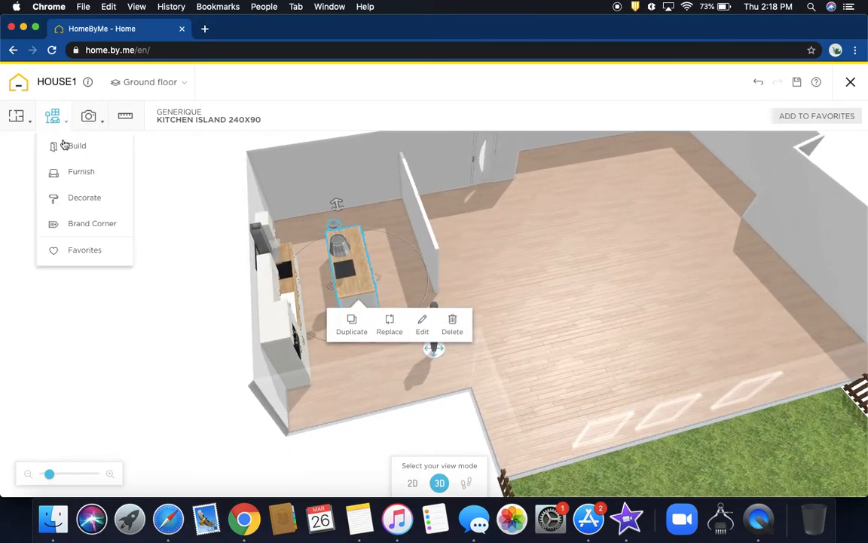
click(77, 148)
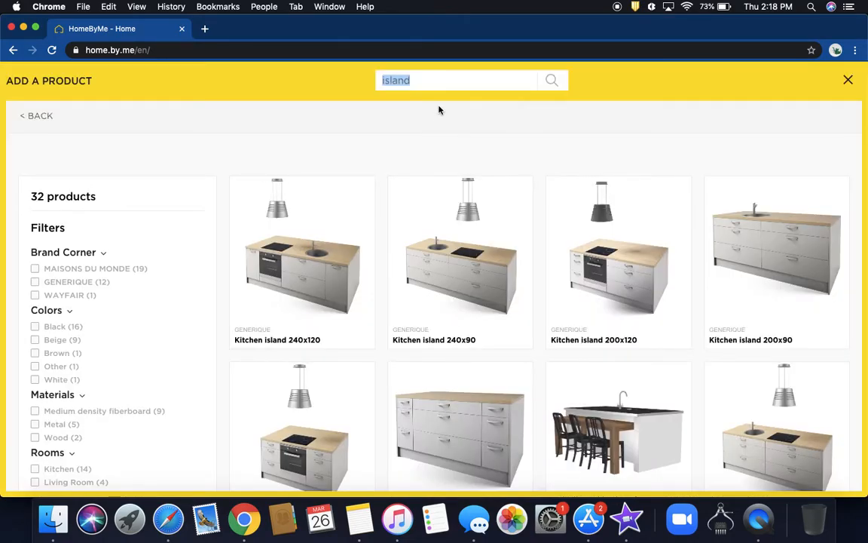
click(419, 85)
text(chair)
key(Return)
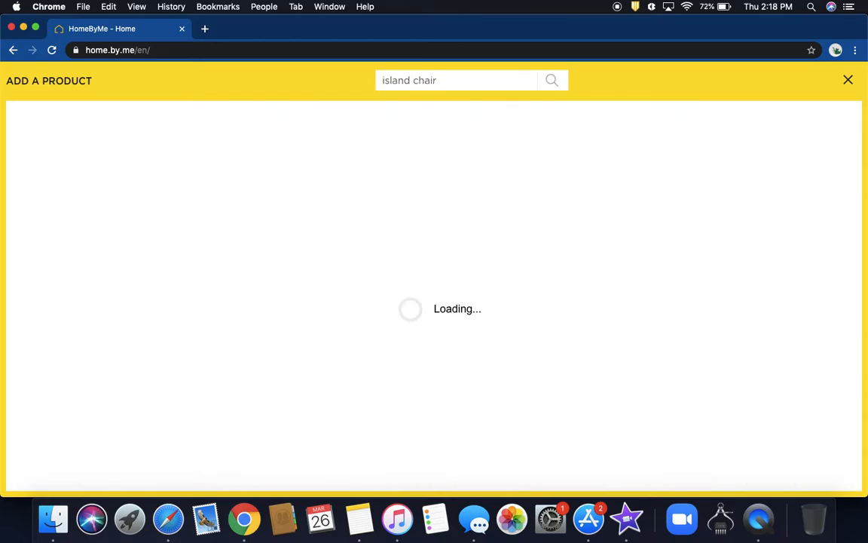
scroll(657, 284, down, 2)
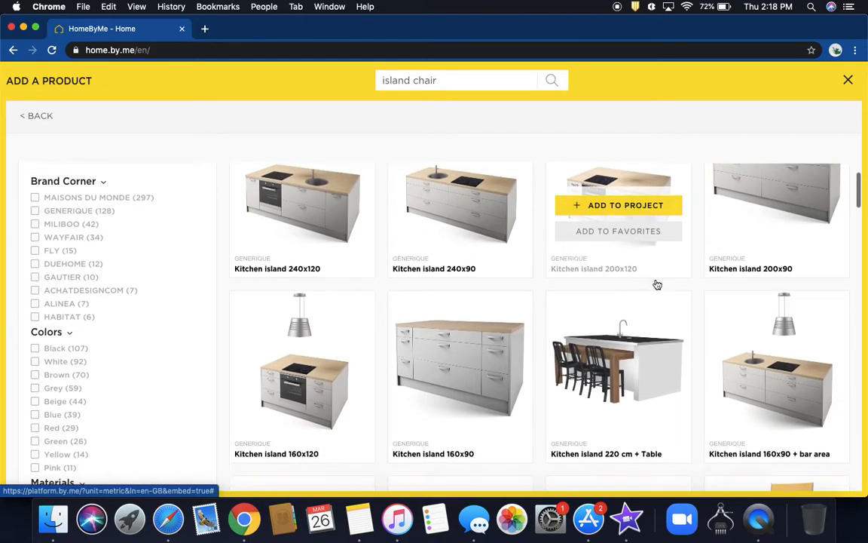
scroll(656, 285, down, 2)
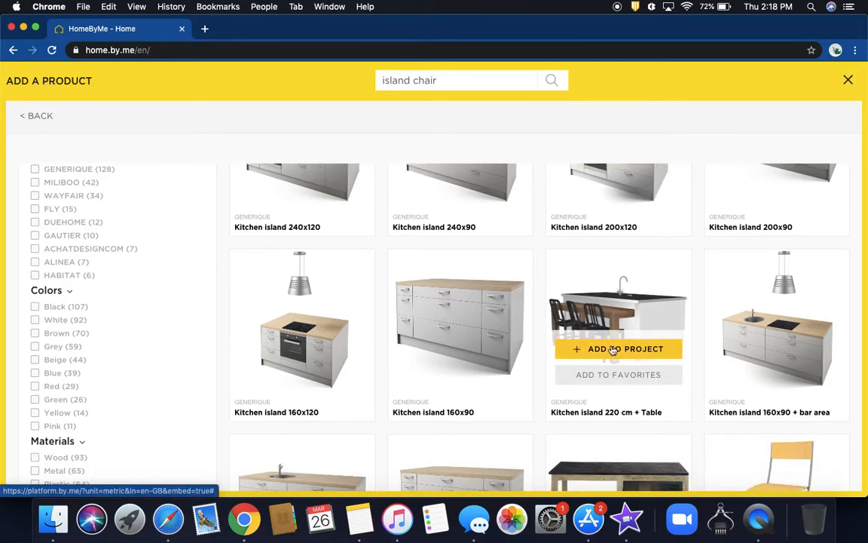
click(603, 349)
click(516, 290)
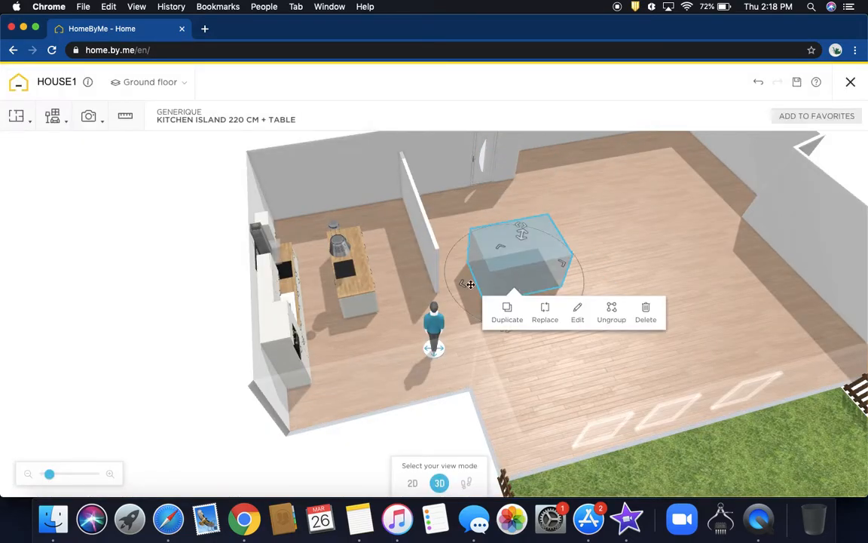
- Delete the Kitchen island 240x90 and move the Kitchen island 220 cm + Table into its place, with the chairs facing the partition wall
click(360, 297)
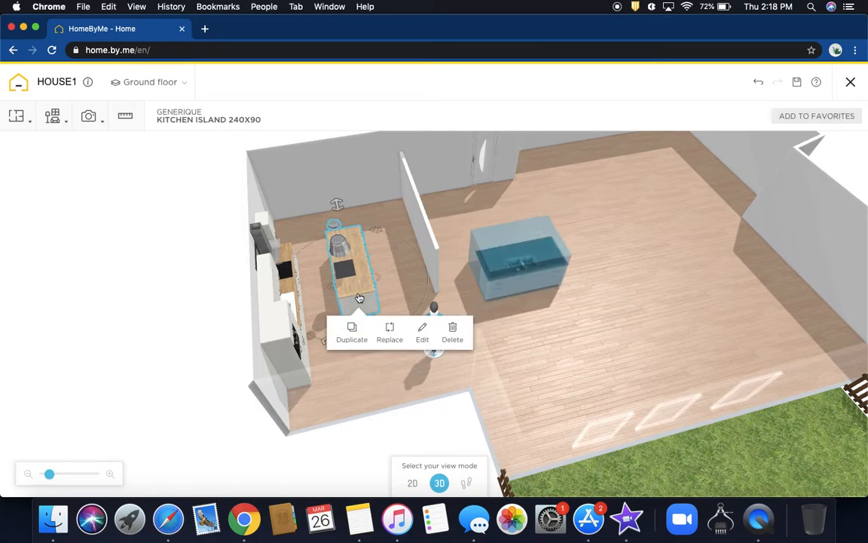
click(453, 332)
click(508, 270)
drag(508, 270, 370, 274)
drag(362, 337, 350, 275)
click(494, 240)
drag(495, 241, 546, 240)
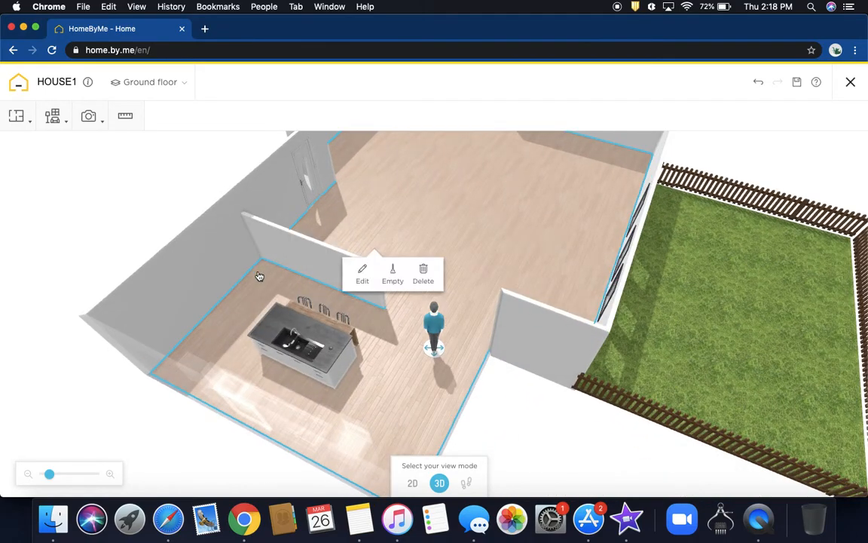
- Add the Kitchen island 160x90 and move it into the corner beside the kitchen set, with its drawers facing the partition wall
drag(387, 194, 369, 139)
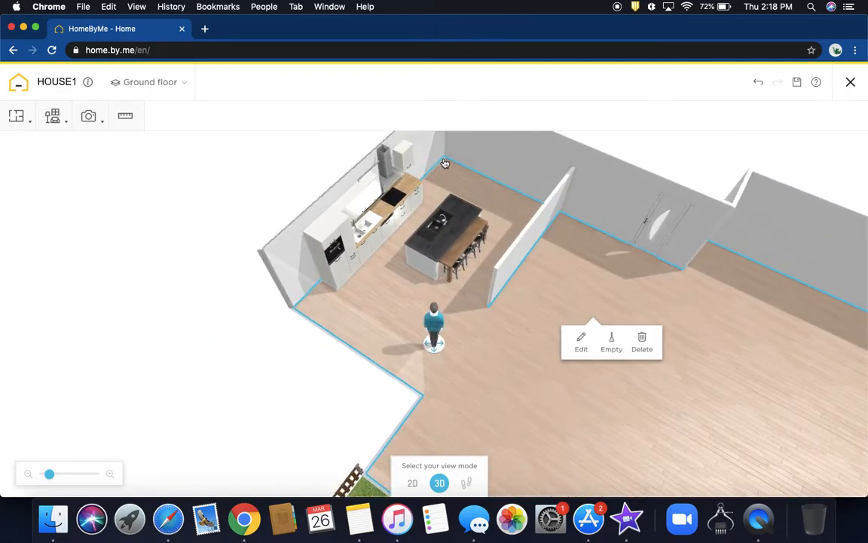
click(52, 115)
click(67, 146)
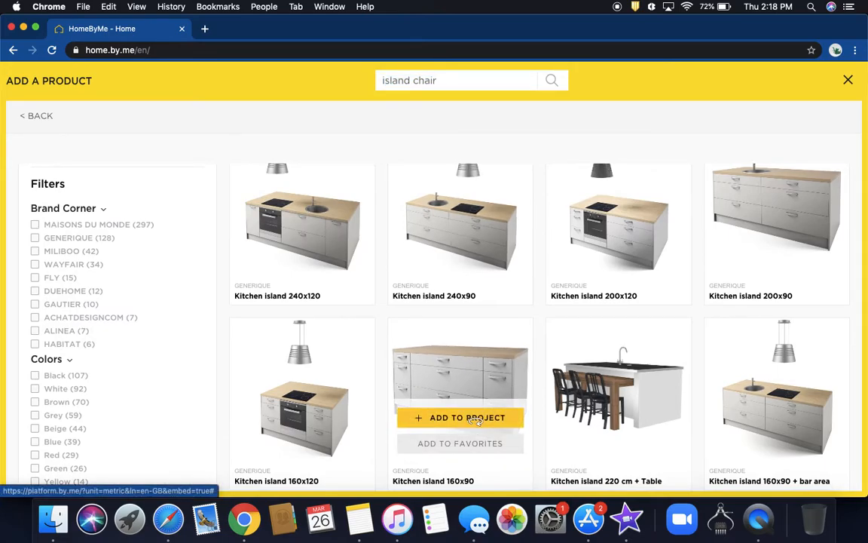
click(467, 418)
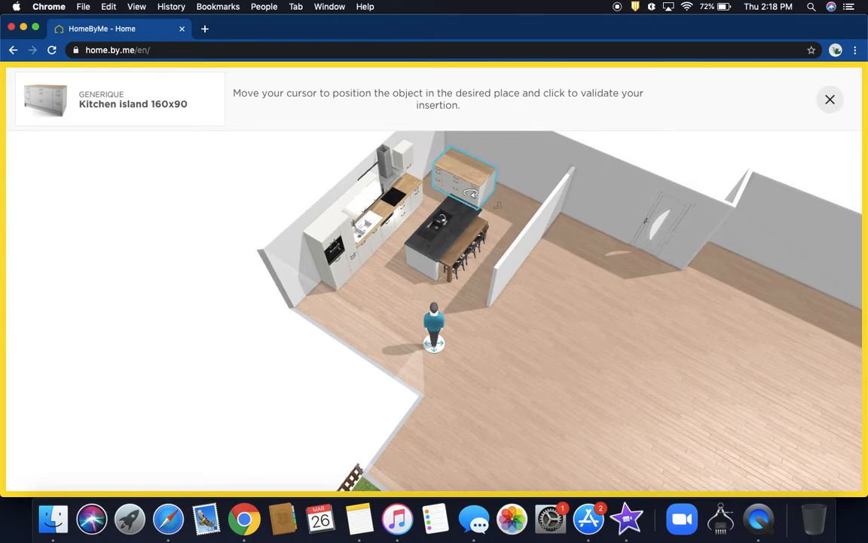
click(470, 194)
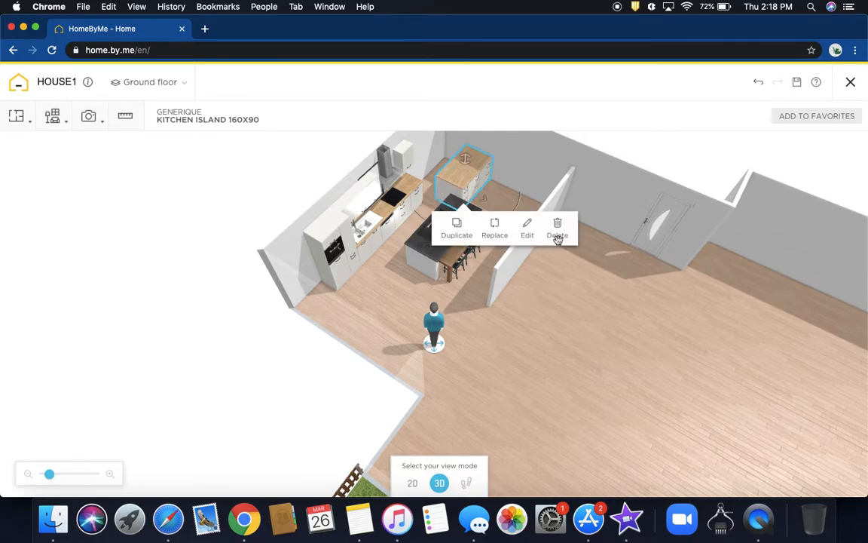
drag(459, 297, 474, 271)
drag(427, 220, 403, 198)
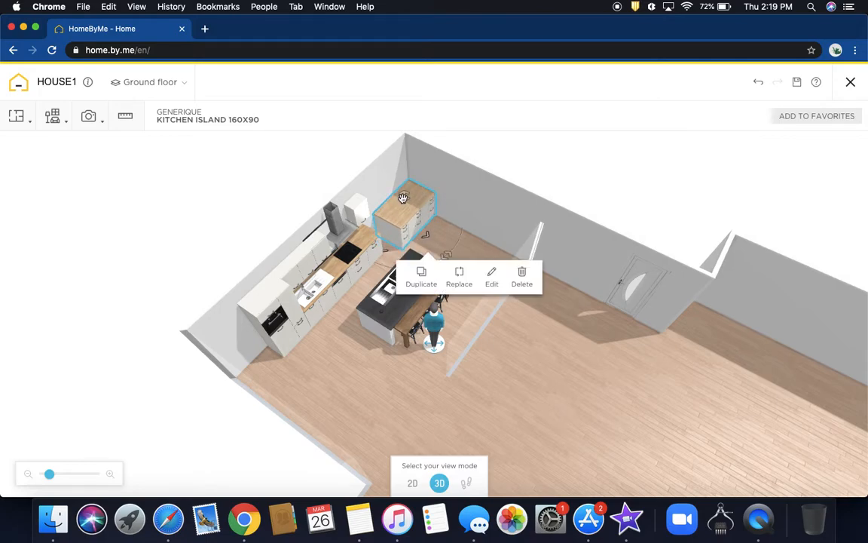
- Paint the kitchen side of the partition wall with the Ripolin Blanc Nordique satin paint
drag(607, 400, 752, 372)
click(352, 341)
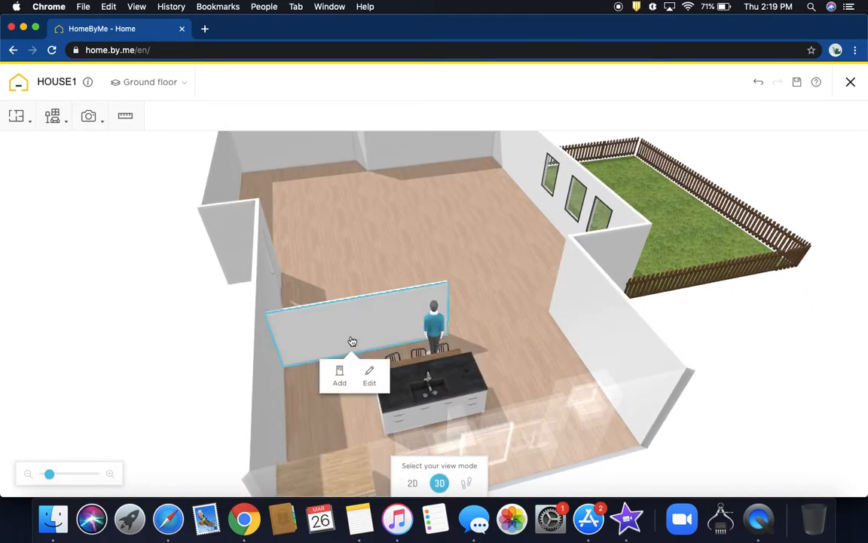
click(369, 376)
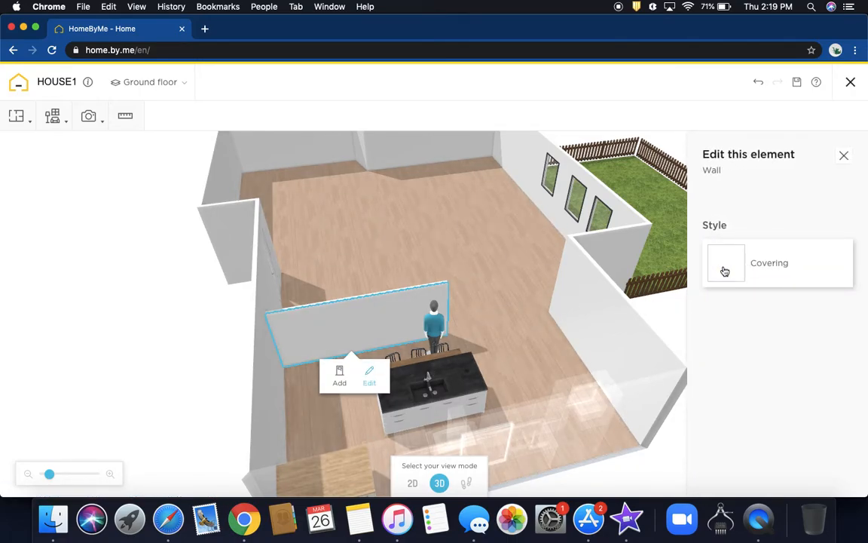
click(724, 271)
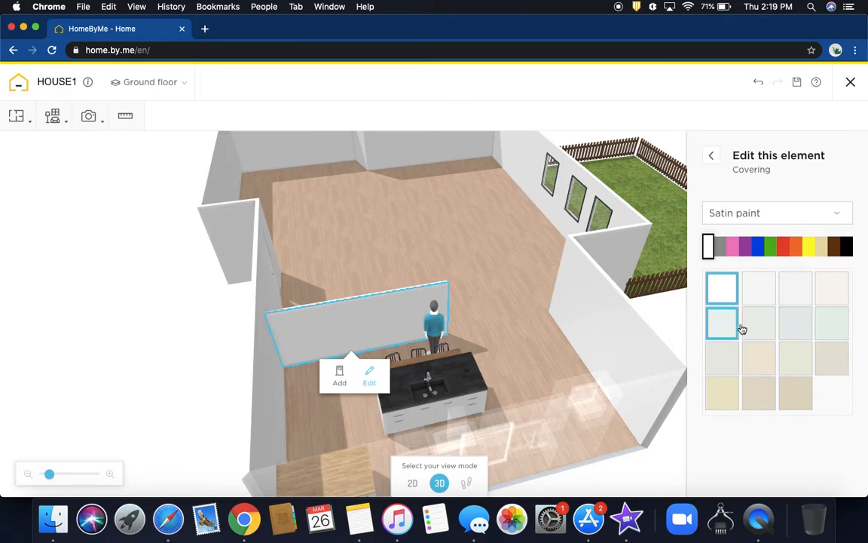
click(764, 360)
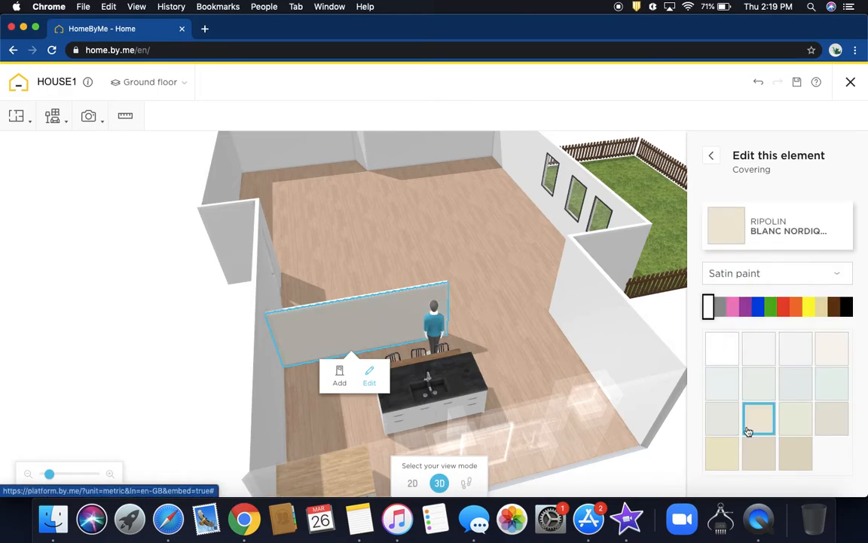
- Look through the satin paint colour families up to blue and view the Blanc Nordique product details
click(721, 309)
click(733, 306)
click(762, 312)
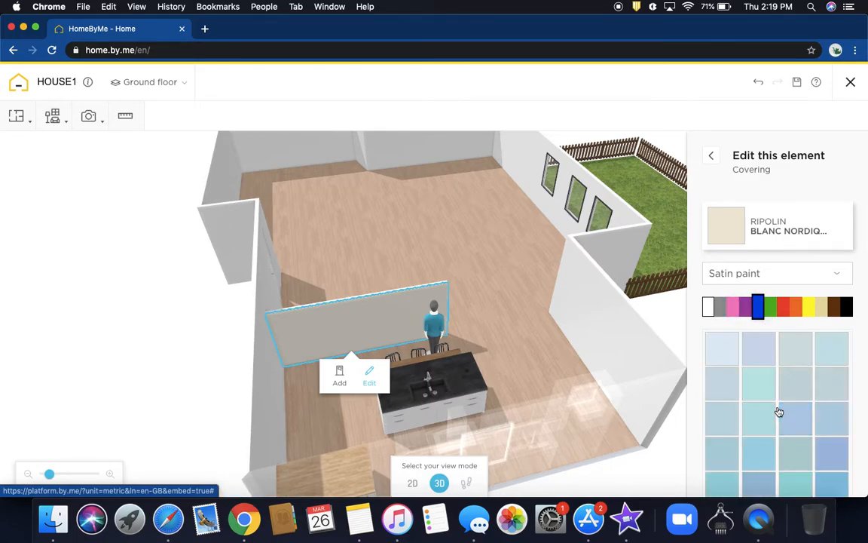
click(797, 247)
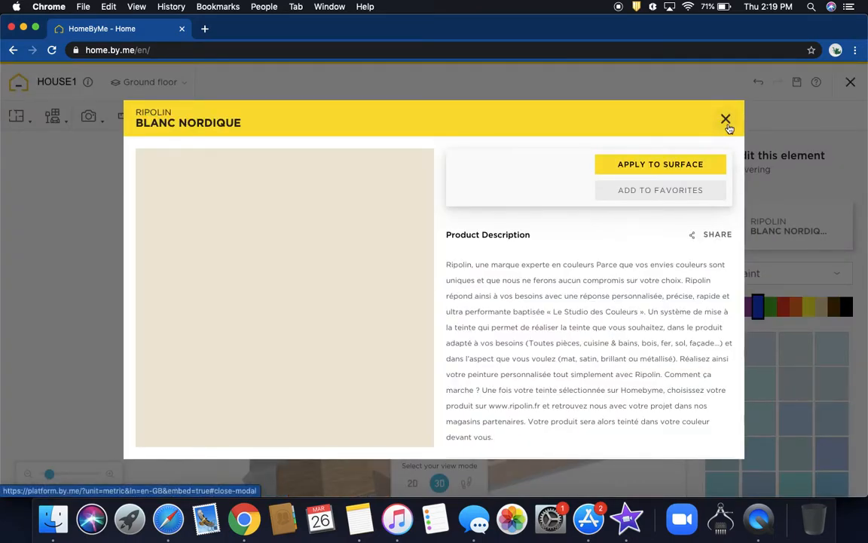
click(725, 121)
- Cover the kitchen side of the partition wall with the Terreal brick from the Concrete & Bricks coverings
click(768, 273)
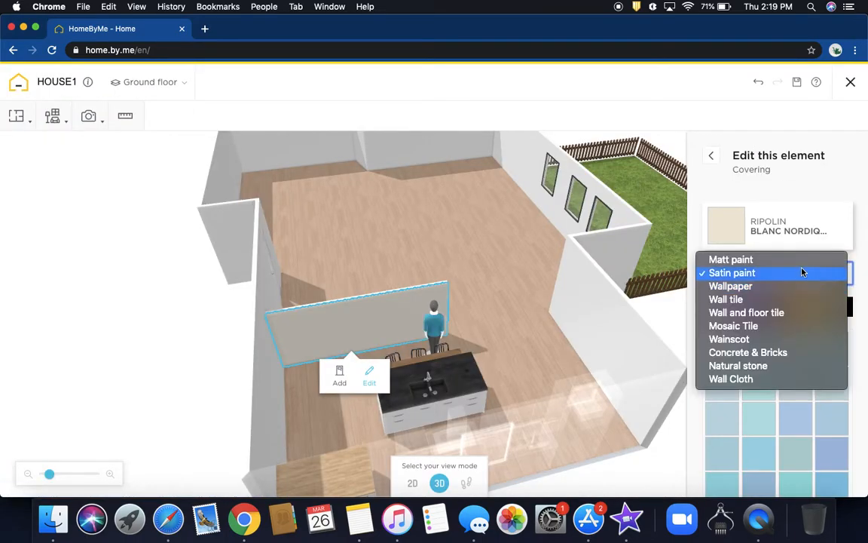
click(753, 354)
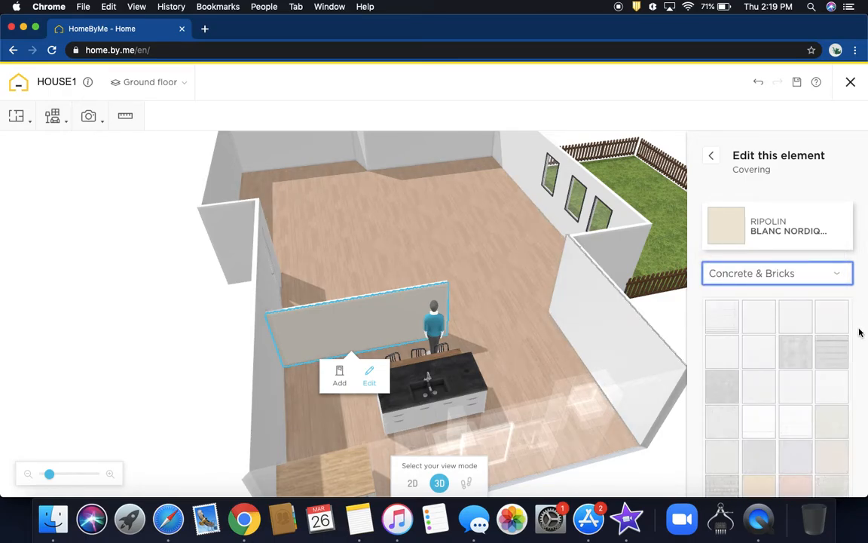
scroll(806, 325, down, 5)
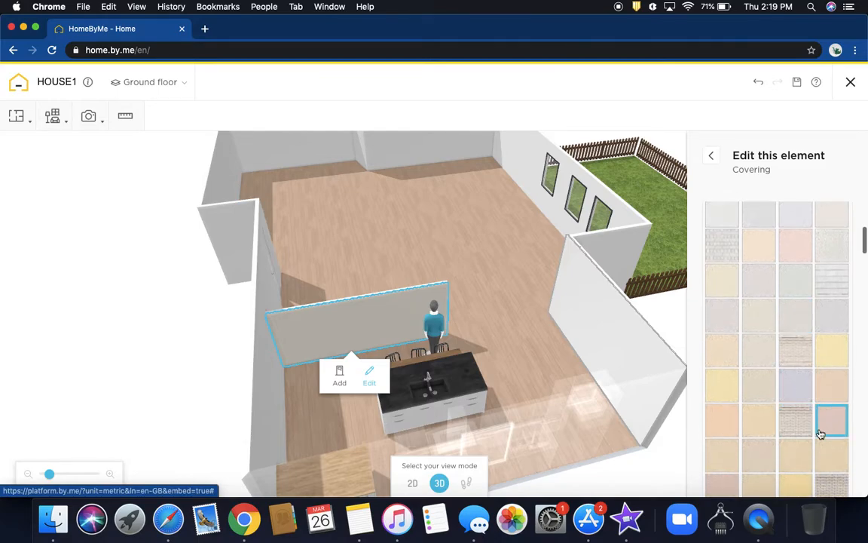
click(800, 427)
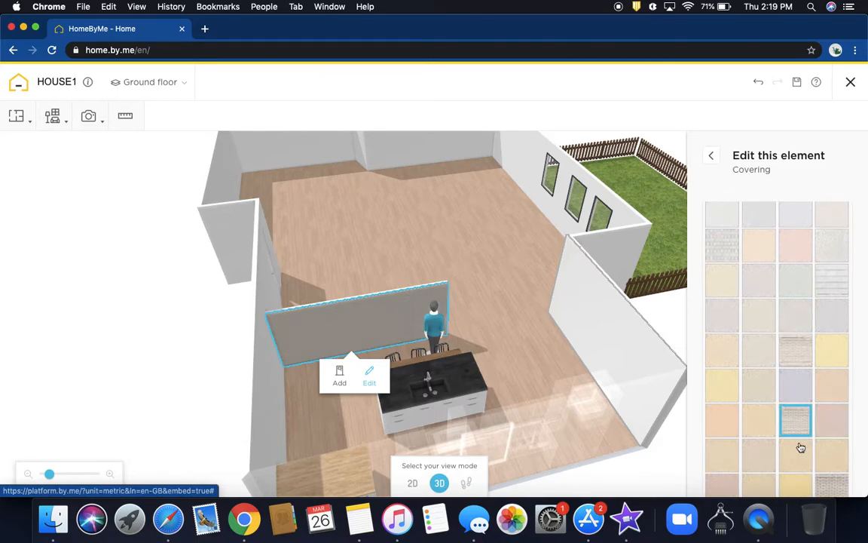
- Review the other Concrete & Bricks coverings available for the kitchen side of the partition wall
click(366, 376)
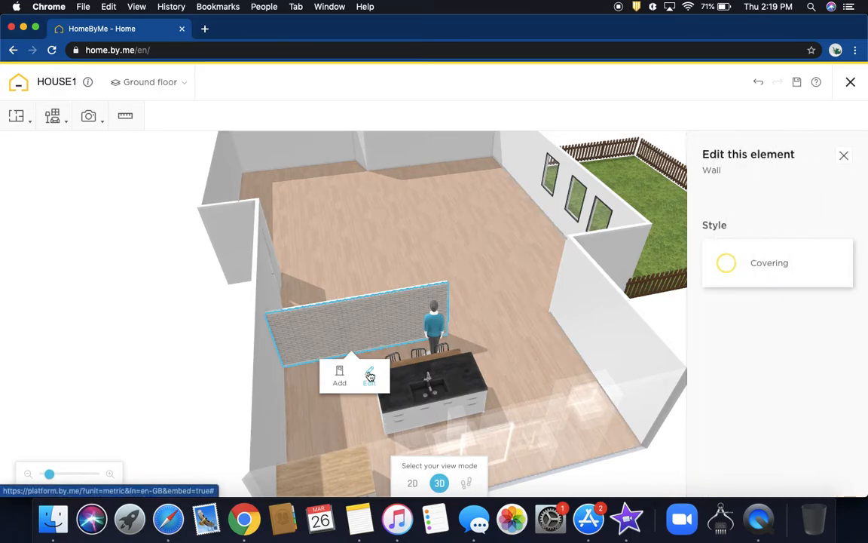
click(735, 275)
scroll(796, 291, down, 5)
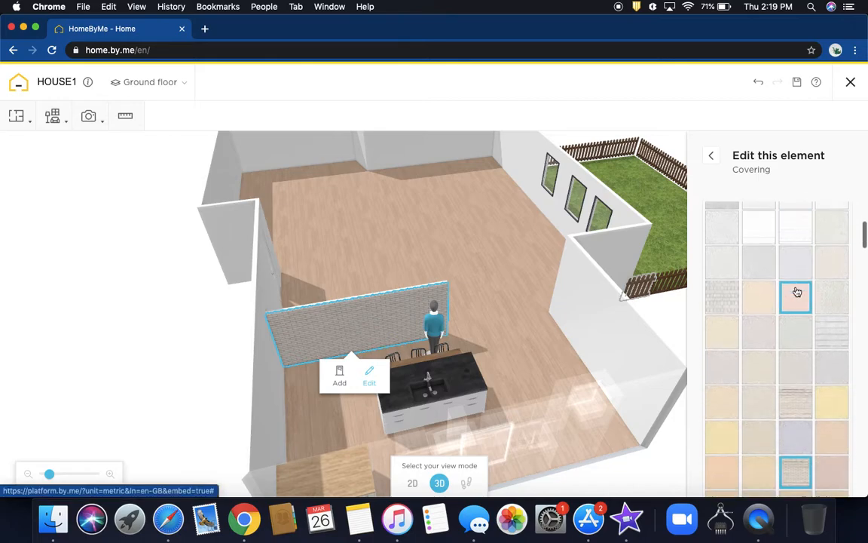
scroll(797, 290, up, 5)
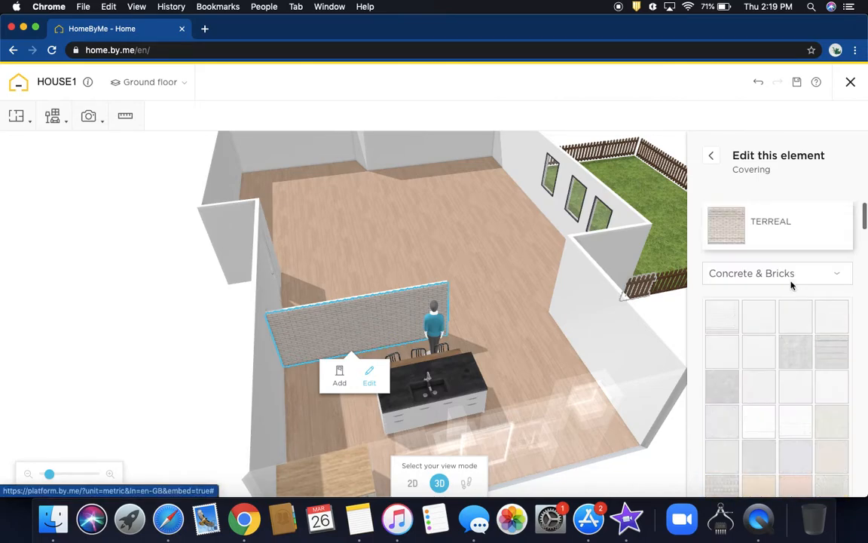
click(711, 156)
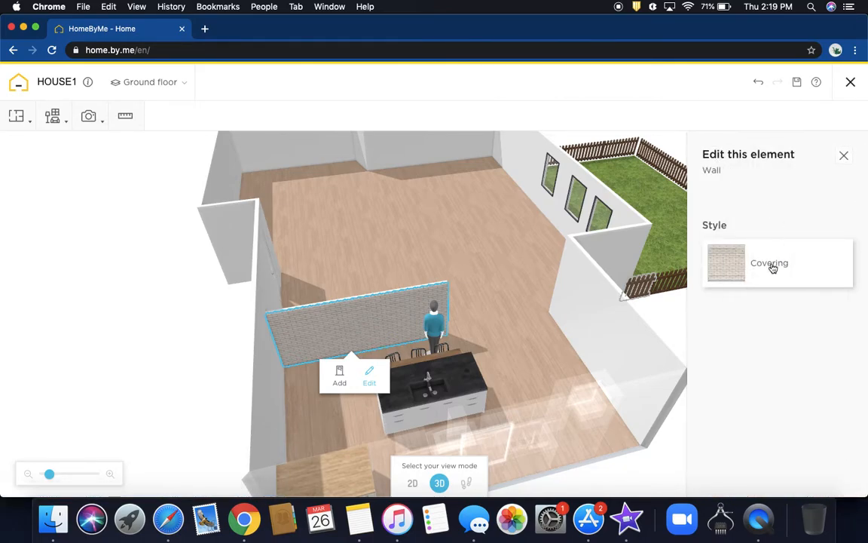
click(766, 267)
scroll(827, 223, down, 5)
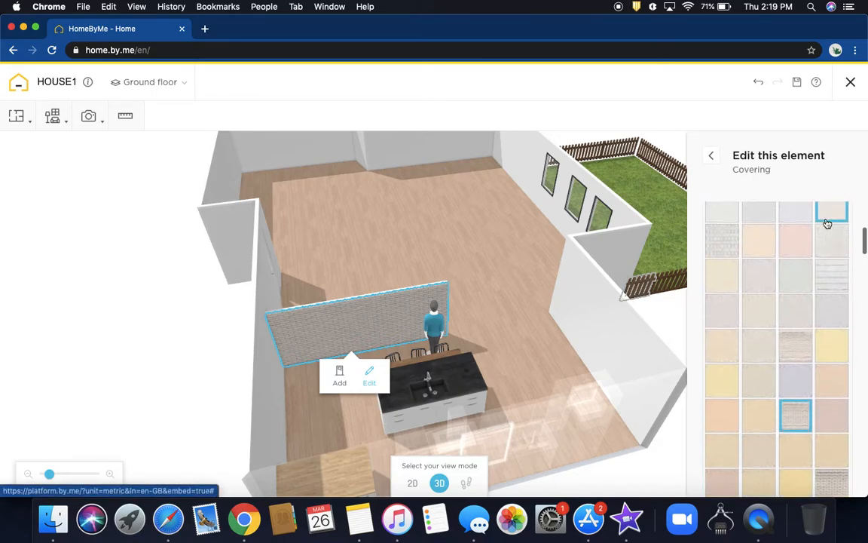
scroll(827, 223, up, 5)
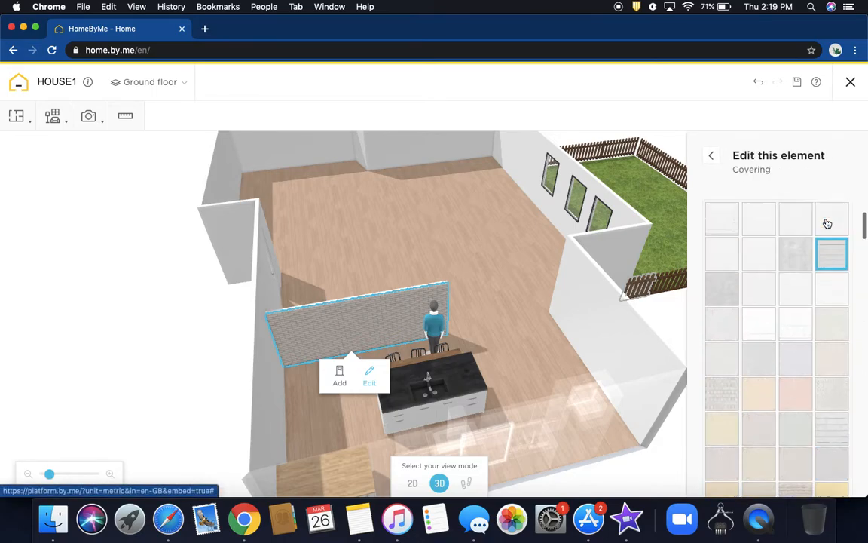
- Cover the kitchen side of the partition wall with the first Natural stone covering
click(836, 273)
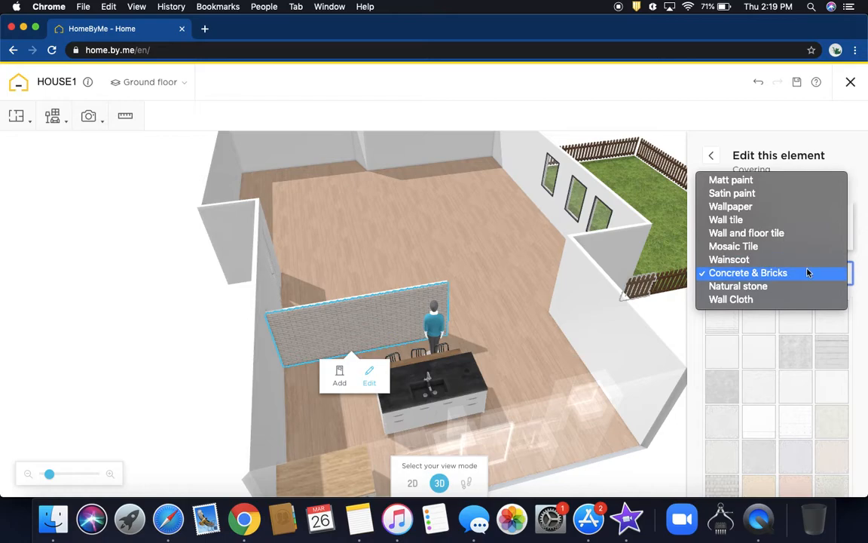
click(776, 287)
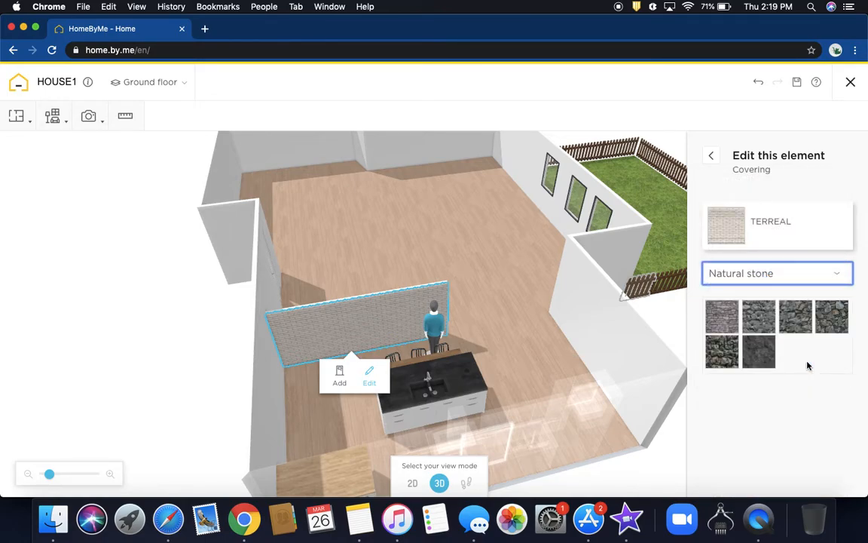
click(728, 320)
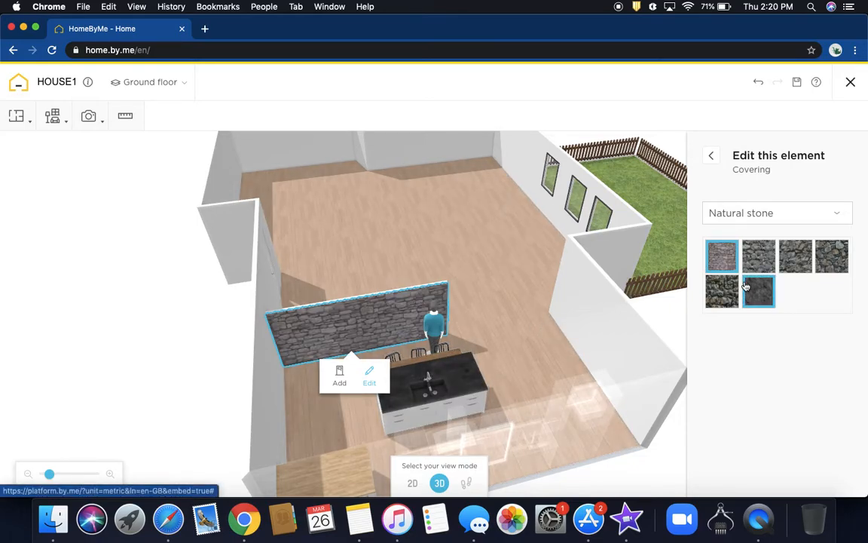
click(508, 333)
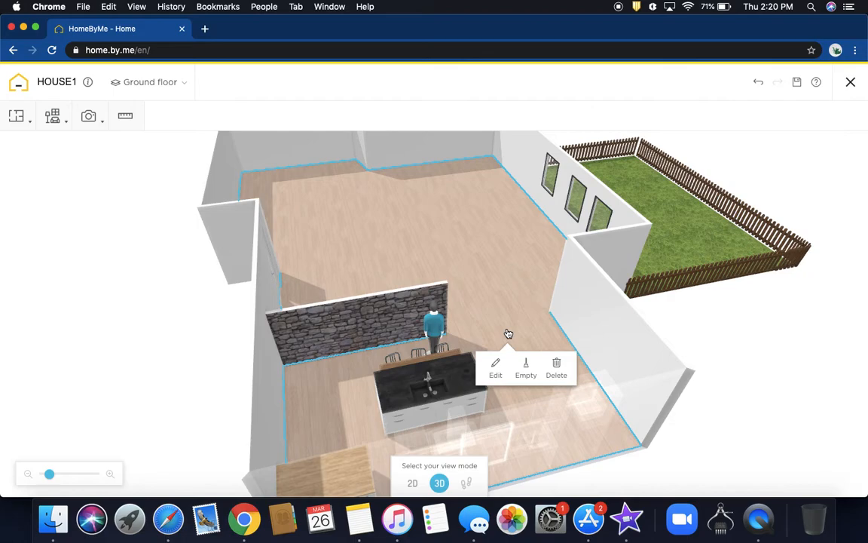
- Draw and validate a horizontal wall across the lower-left part of room 1, enclosing a separate rectangular room down to the bottom outer wall
drag(507, 333, 597, 341)
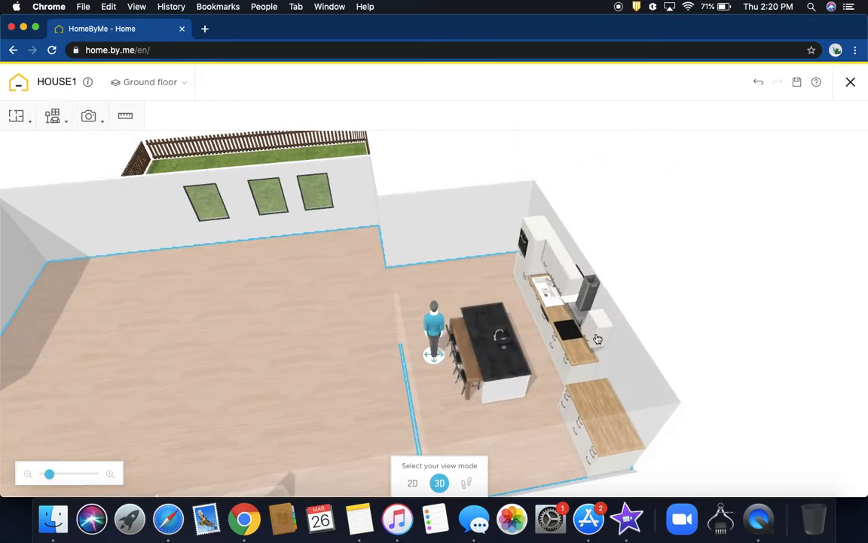
drag(434, 287, 269, 375)
drag(359, 263, 309, 295)
drag(364, 328, 284, 335)
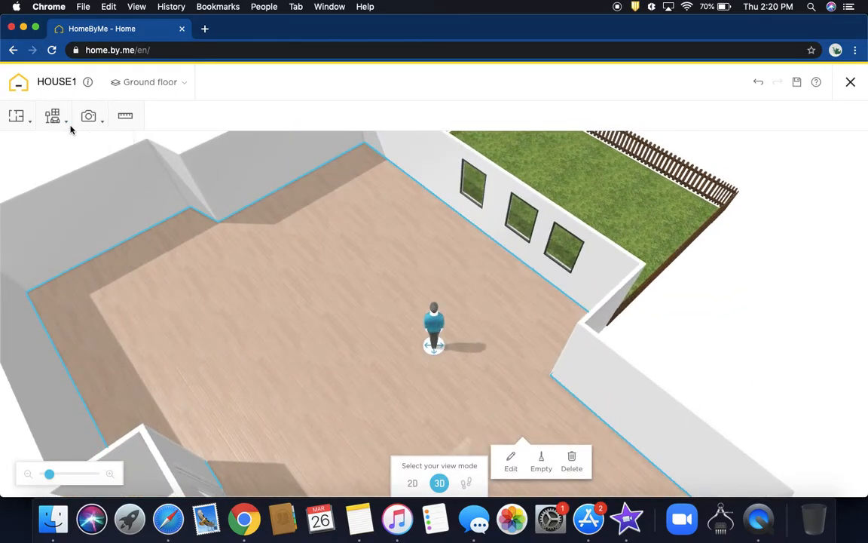
mouse_move(20, 112)
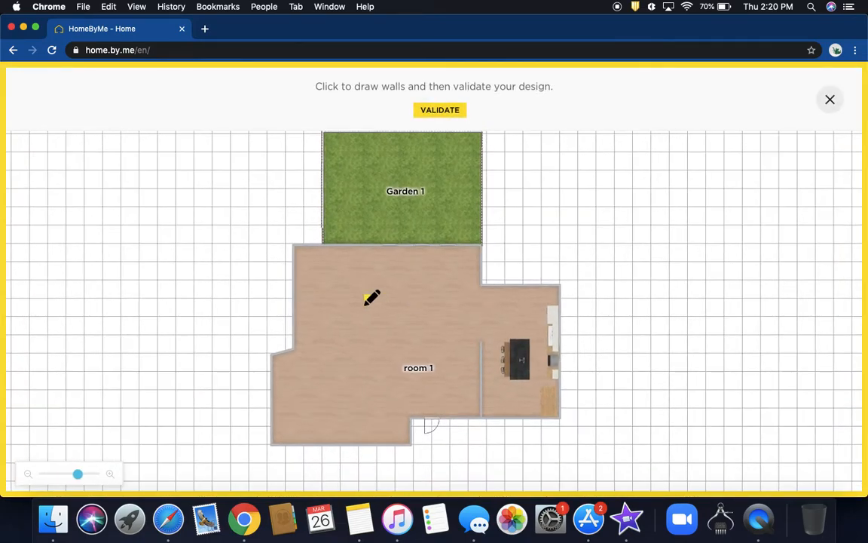
click(273, 377)
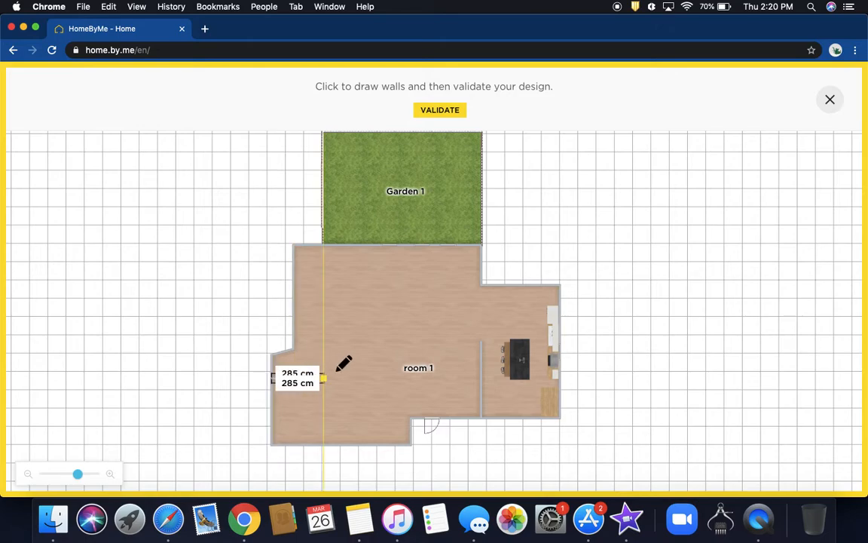
click(411, 376)
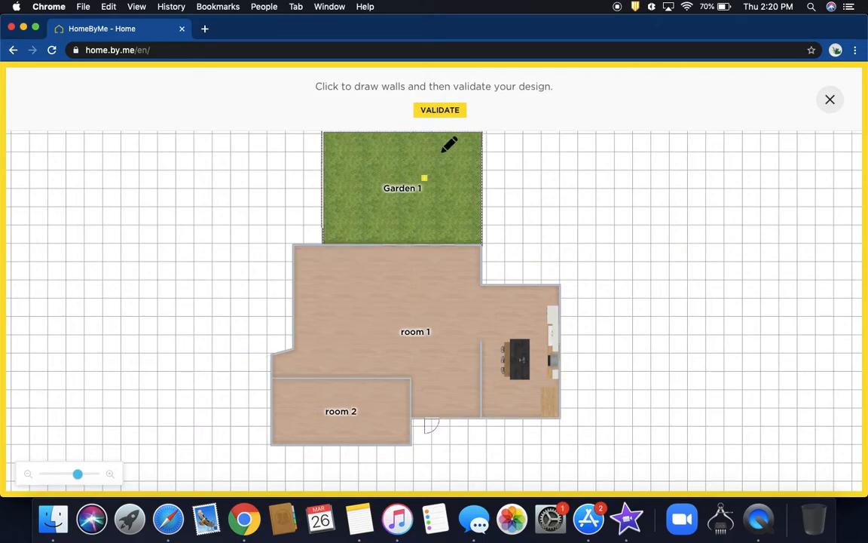
click(441, 110)
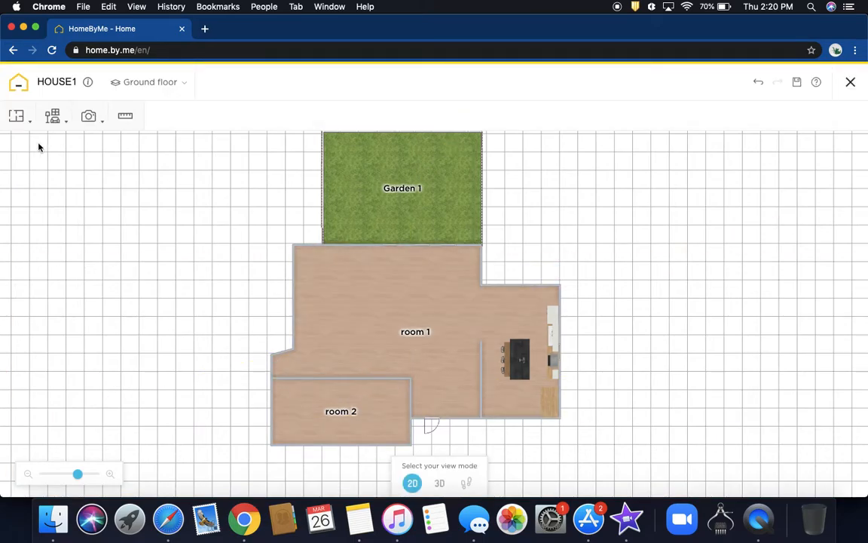
- Search the product catalogue for "door" and place the four-pane Interior door in the wall between rooms 1 and 2, about 387 cm from the outer wall
click(58, 119)
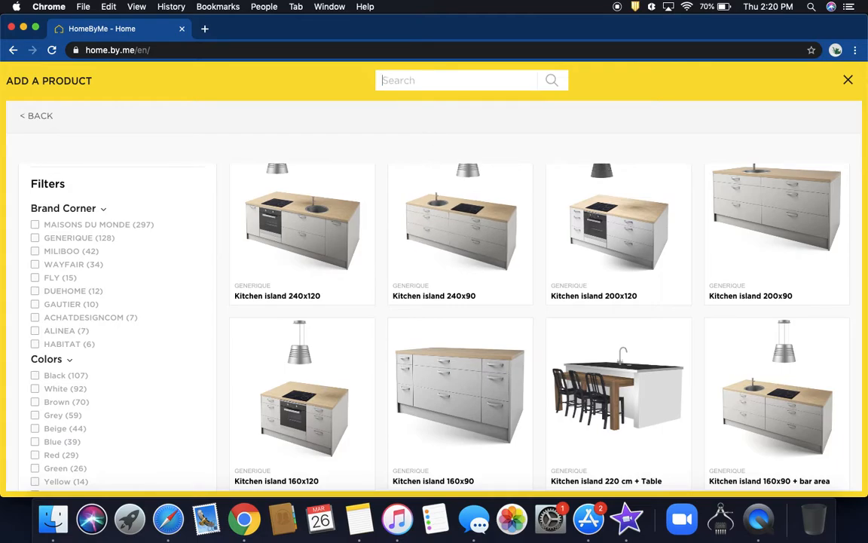
text(oor)
key(Return)
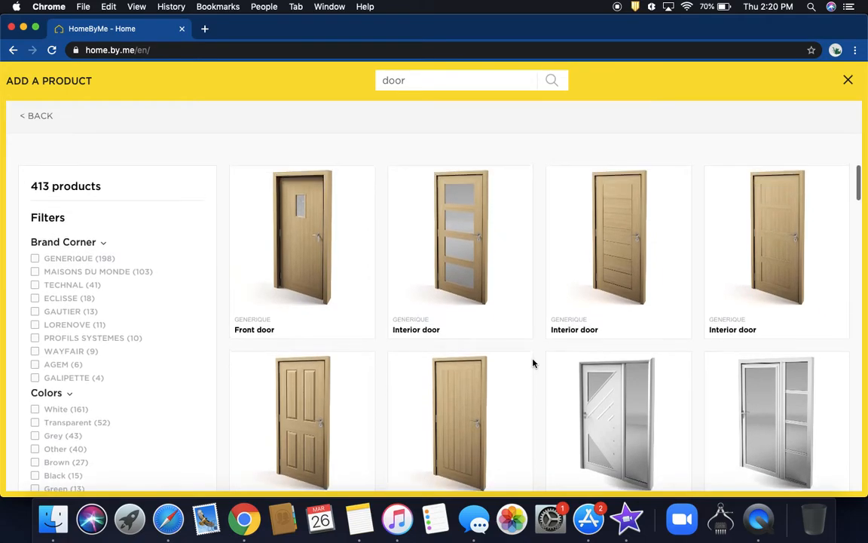
click(459, 263)
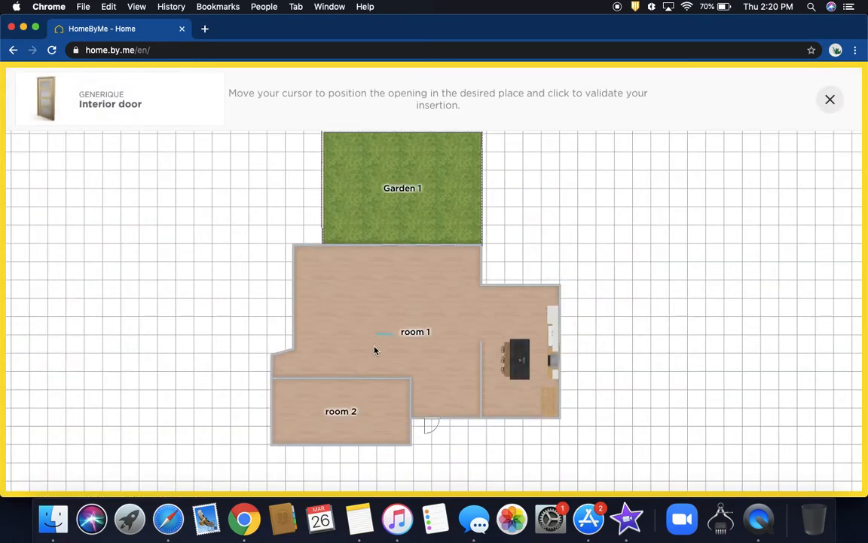
click(349, 400)
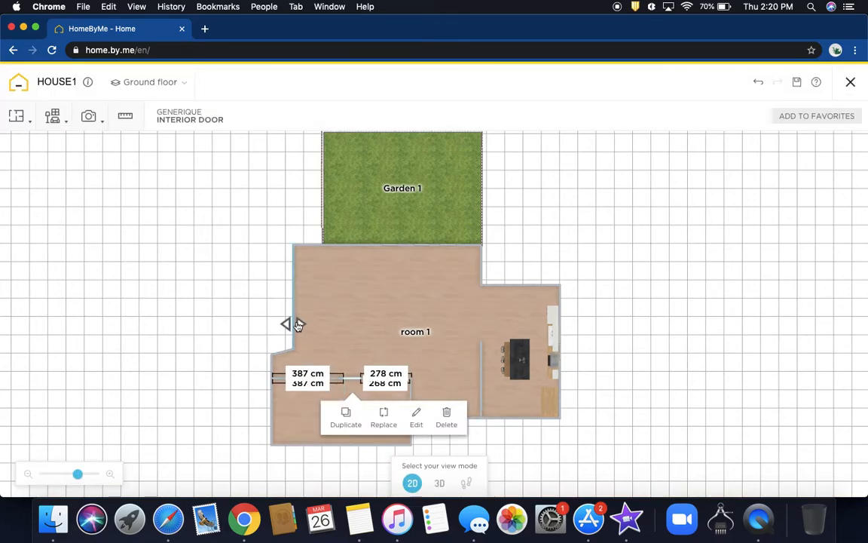
- Draw and validate an L-shaped wall from room 1's left outer wall, about 295 cm across and down to room 2's upper wall, enclosing a small room
click(31, 116)
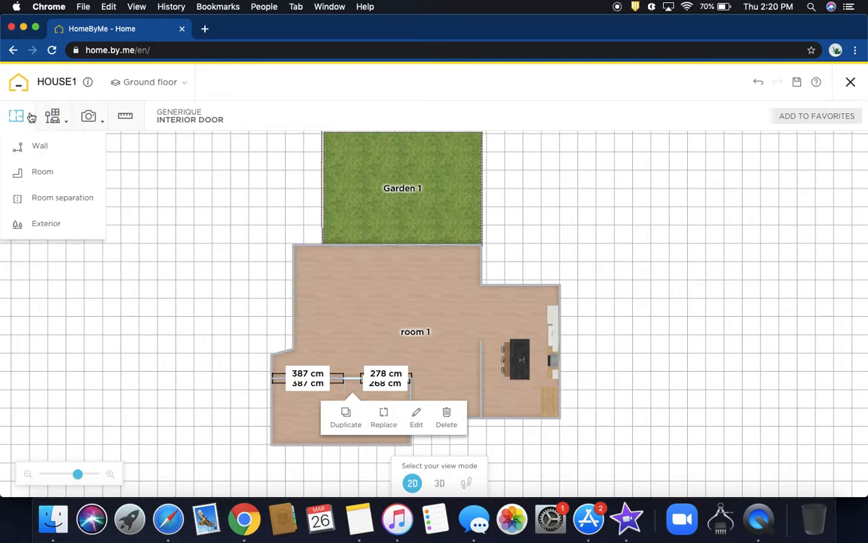
click(23, 146)
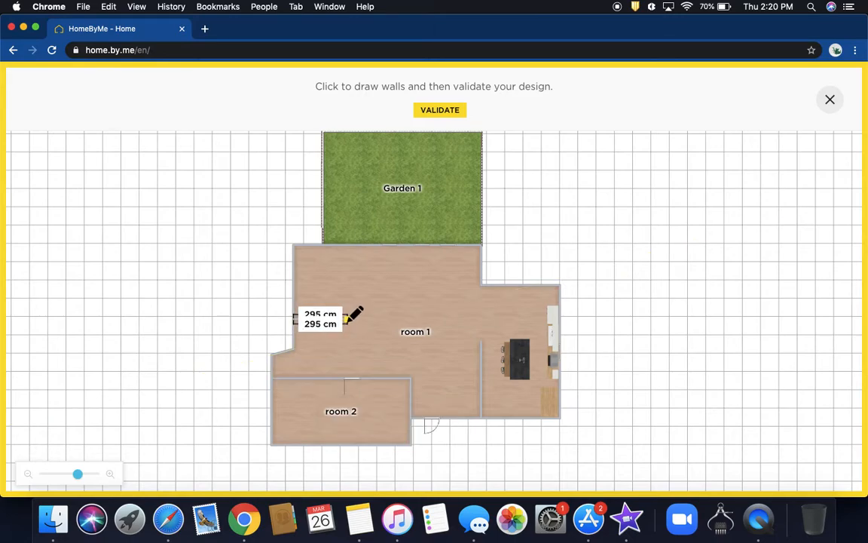
click(347, 320)
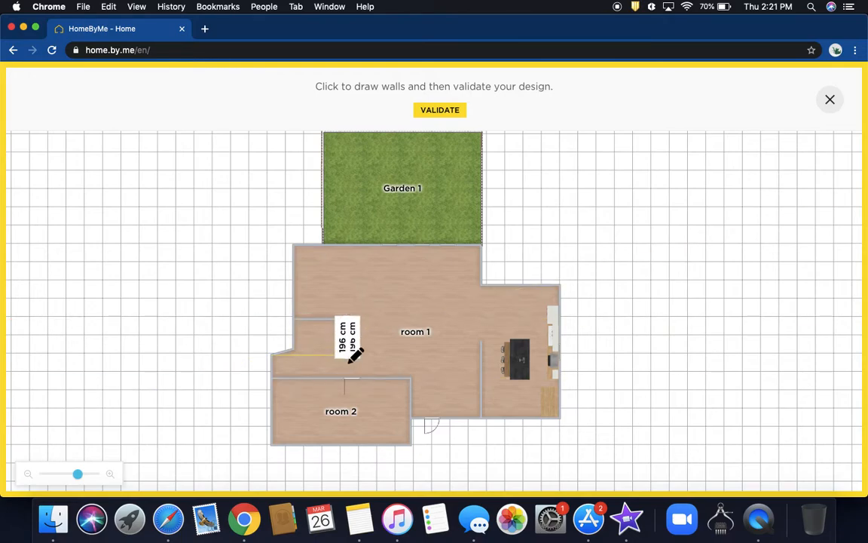
click(347, 380)
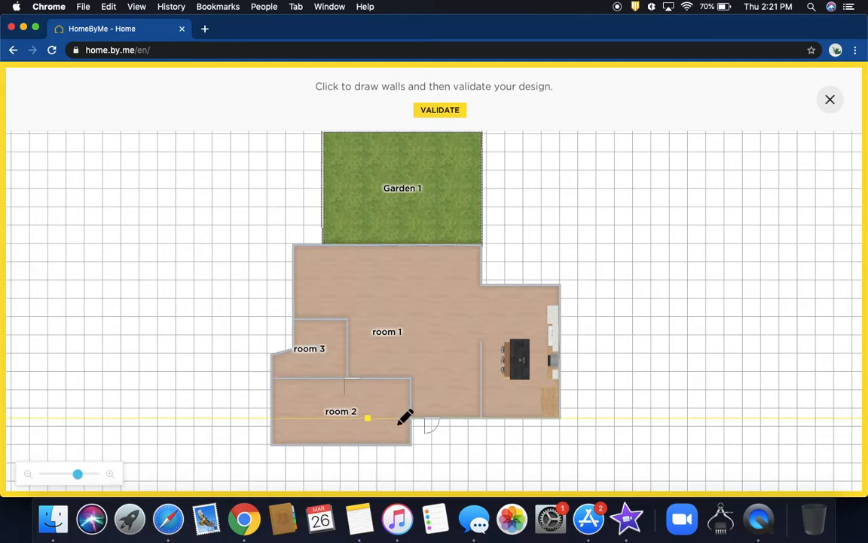
click(433, 110)
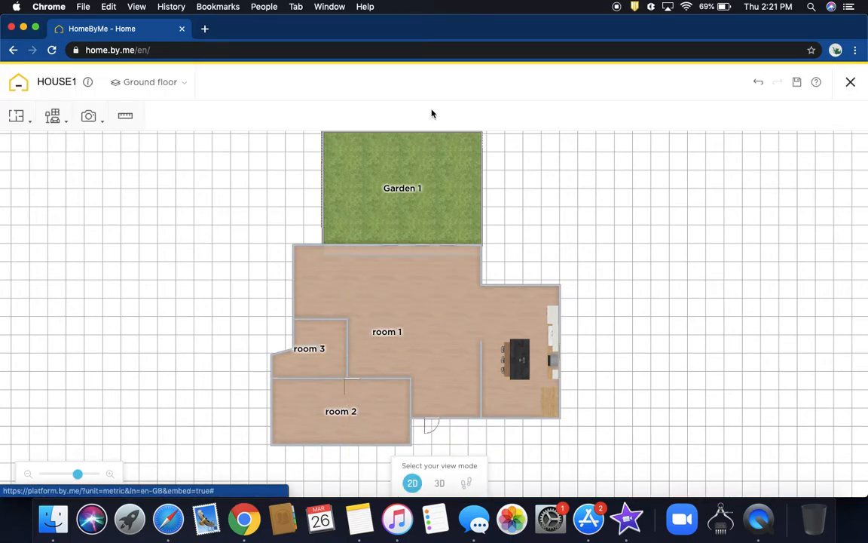
click(353, 377)
click(500, 486)
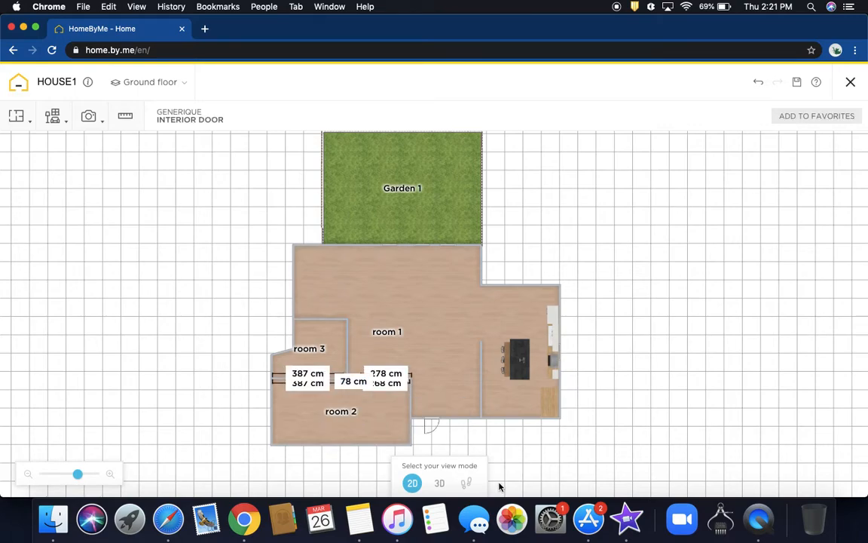
click(360, 385)
click(362, 381)
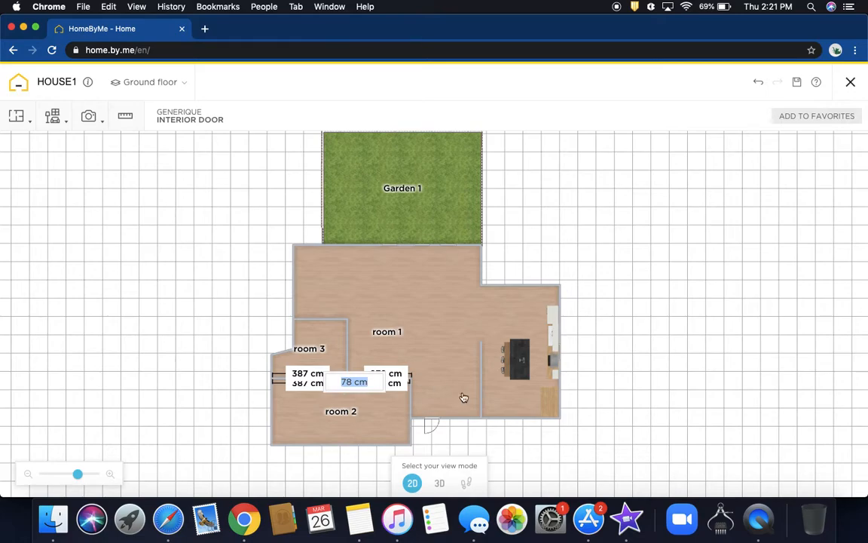
click(490, 434)
- Duplicate the interior door between rooms 1 and 2 to about 482 cm from the outer wall and delete the original door
scroll(360, 383, up, 5)
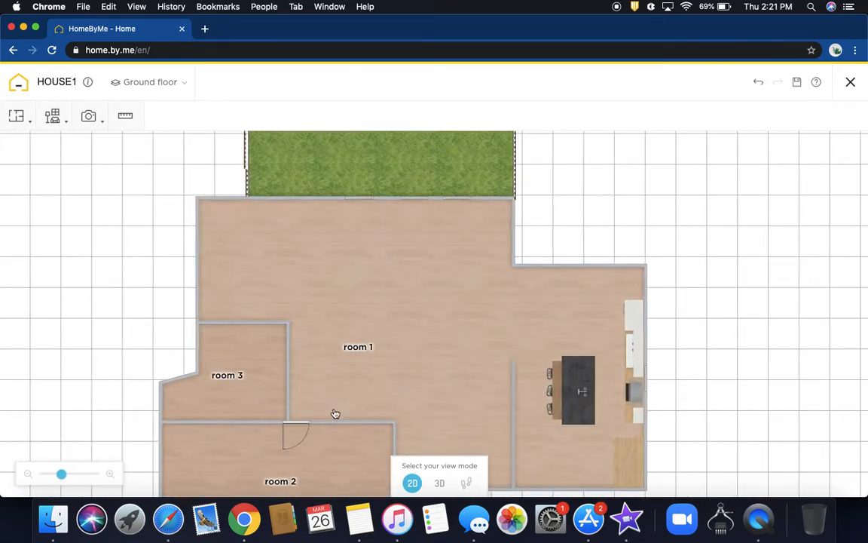
click(298, 424)
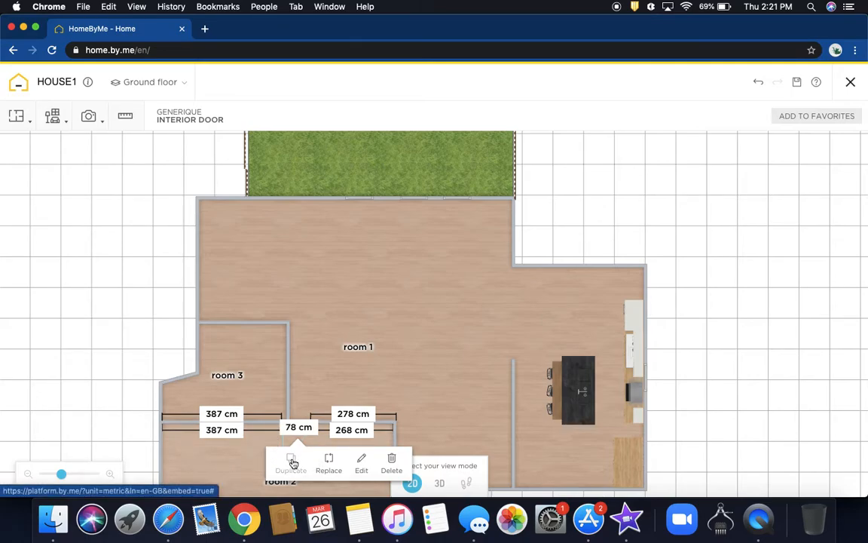
click(293, 463)
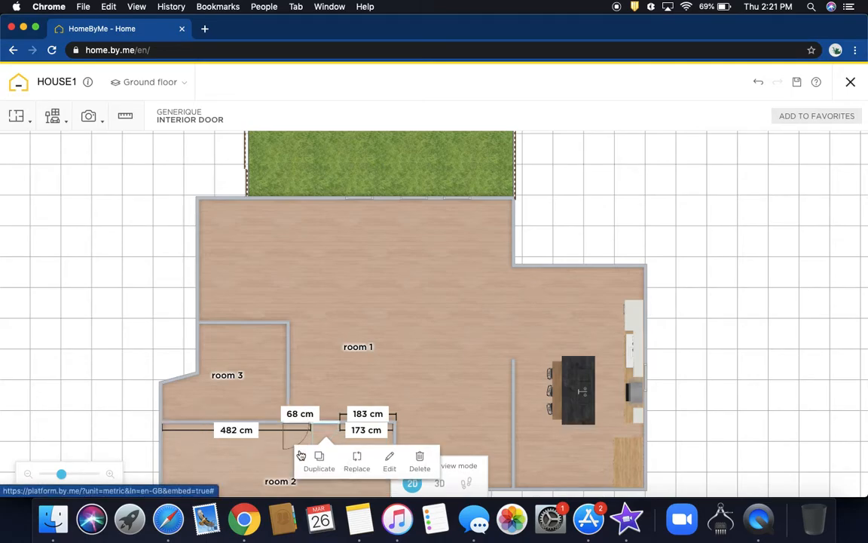
click(752, 319)
click(300, 429)
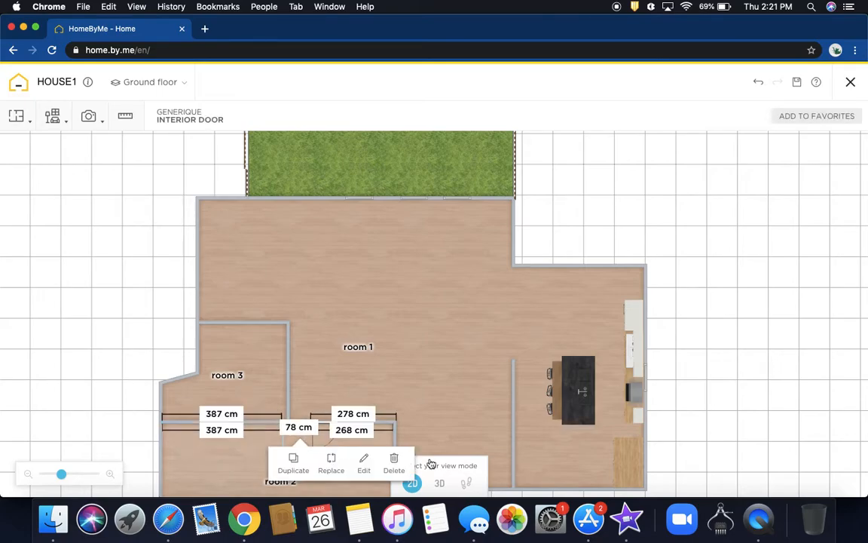
click(395, 461)
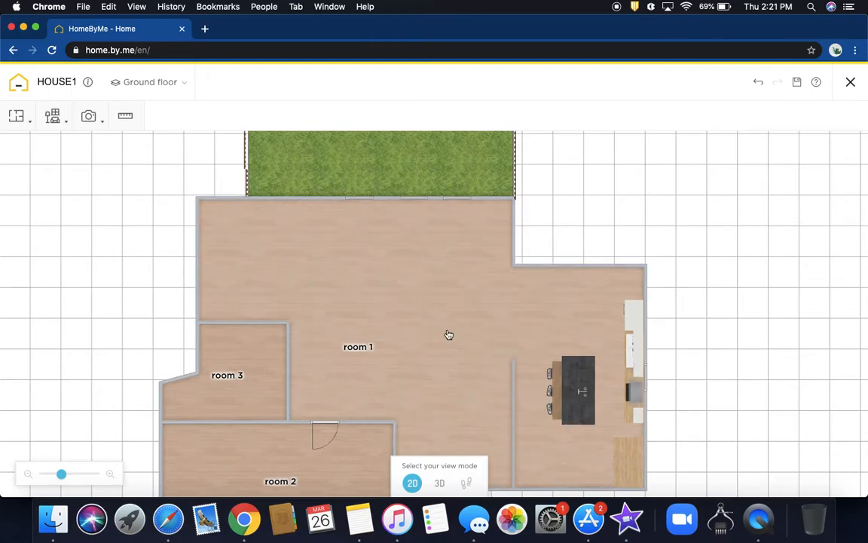
- Draw and validate walls enclosing a small room between the front door and the kitchen partition, about 136 cm across and 126 cm deep
scroll(449, 335, down, 5)
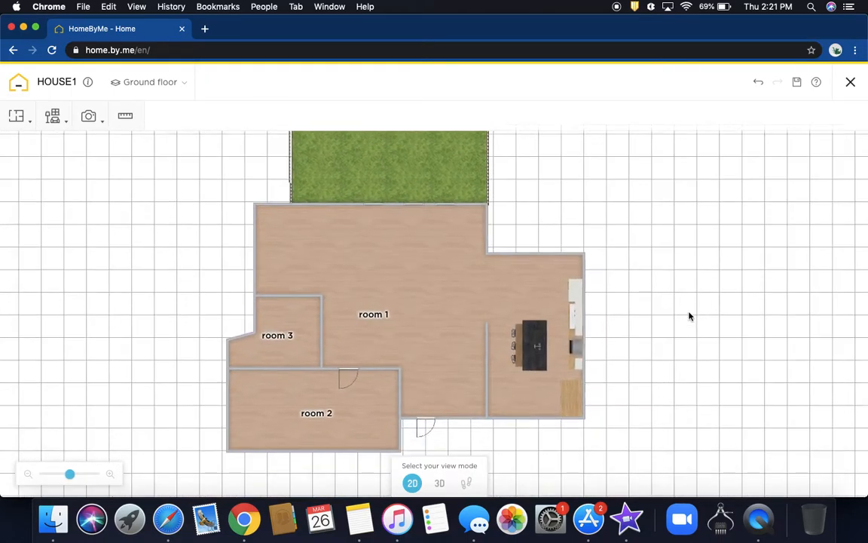
click(439, 483)
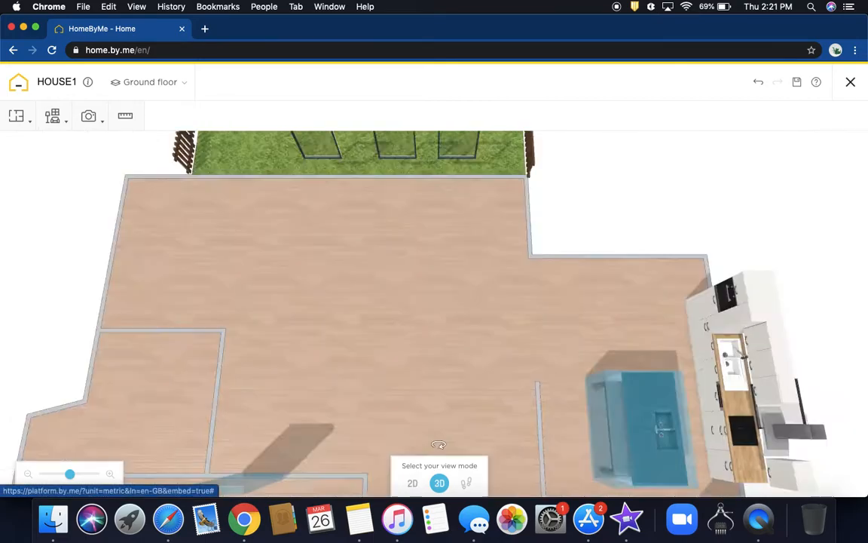
drag(465, 425, 597, 428)
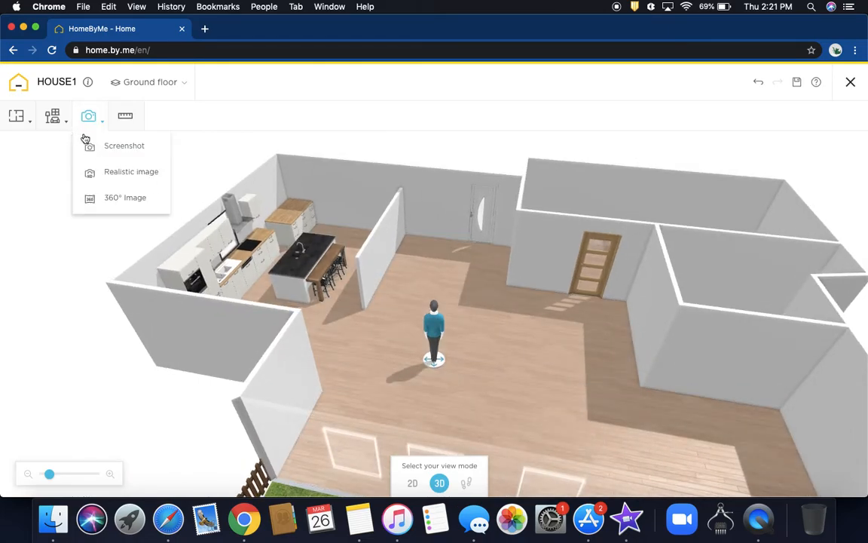
mouse_move(52, 123)
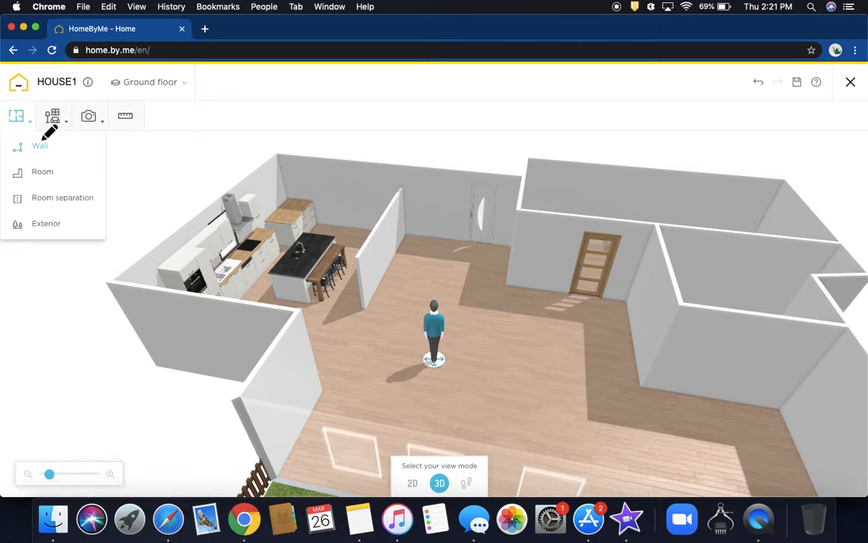
click(39, 144)
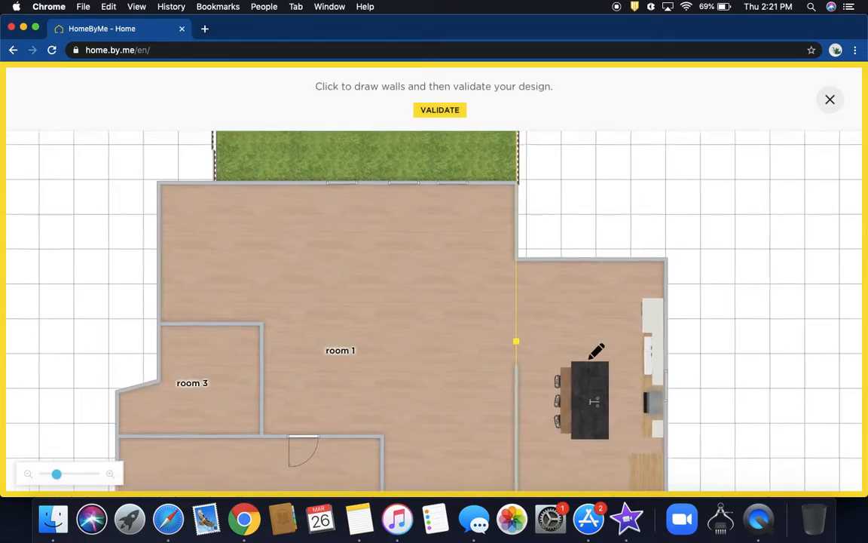
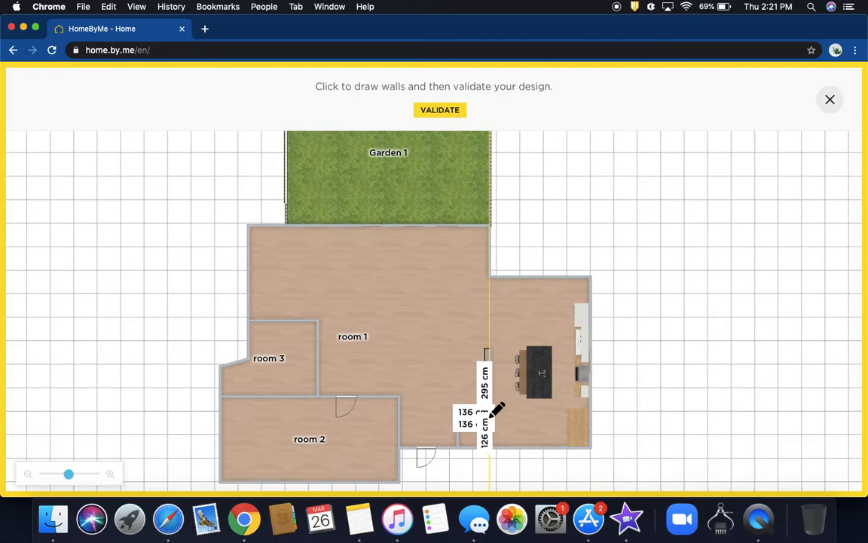
click(437, 113)
- Move the small room's upper wall away from the outer wall, making its side wall about 170 cm long
click(472, 432)
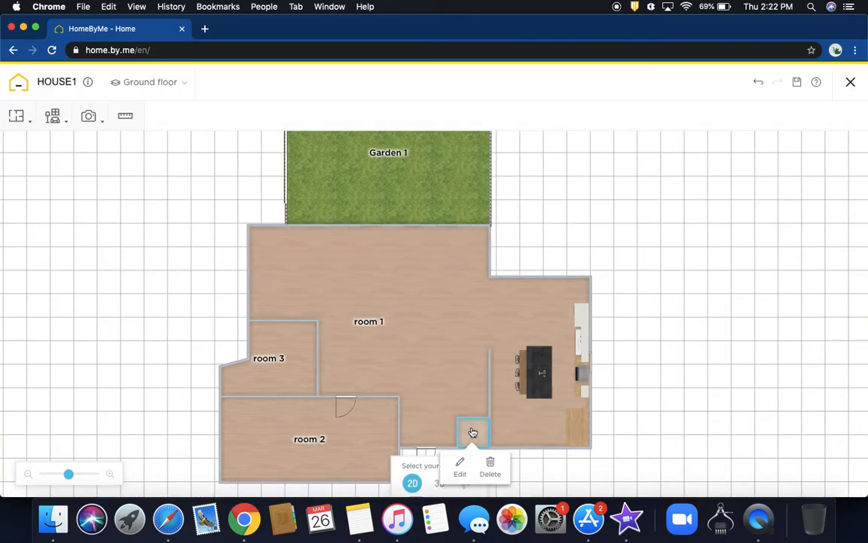
click(472, 422)
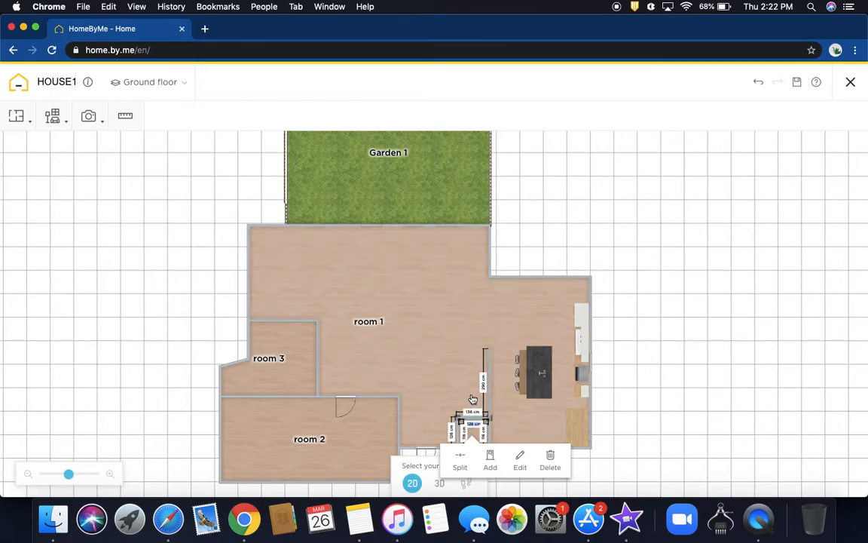
click(471, 419)
click(564, 493)
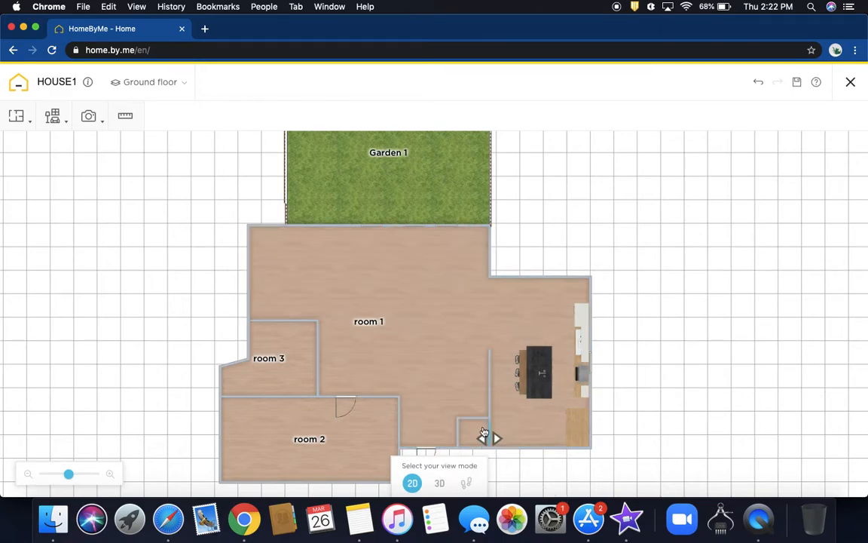
drag(473, 421, 473, 412)
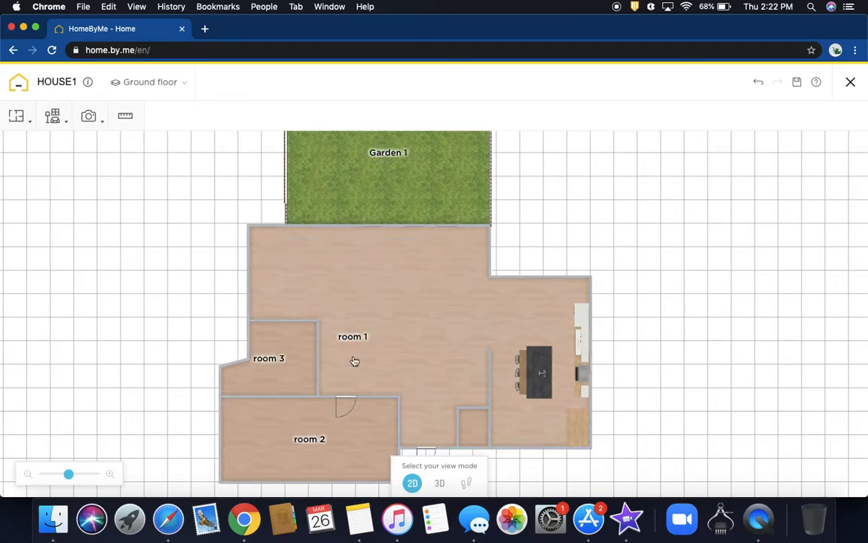
- Draw and validate a wall inside room 4, parallel and close to the kitchen partition, from its upper wall down to the outer wall
click(443, 483)
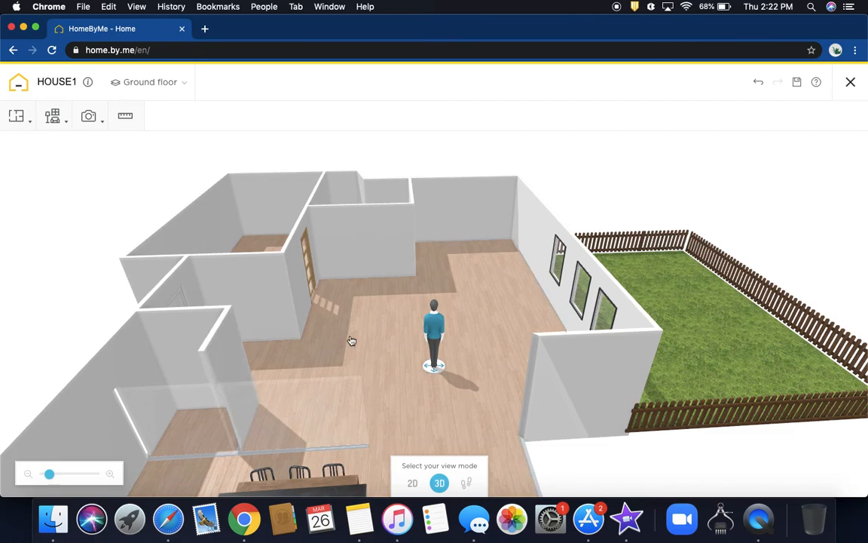
drag(434, 309, 194, 415)
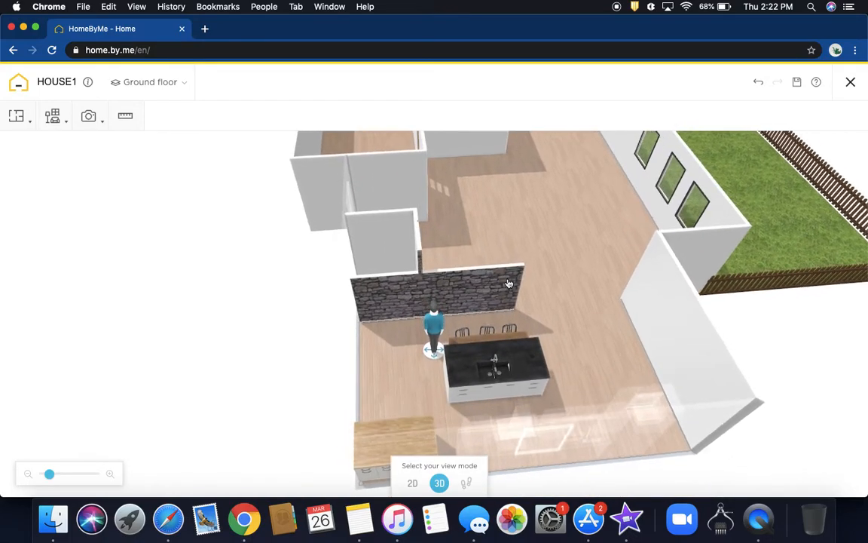
click(17, 116)
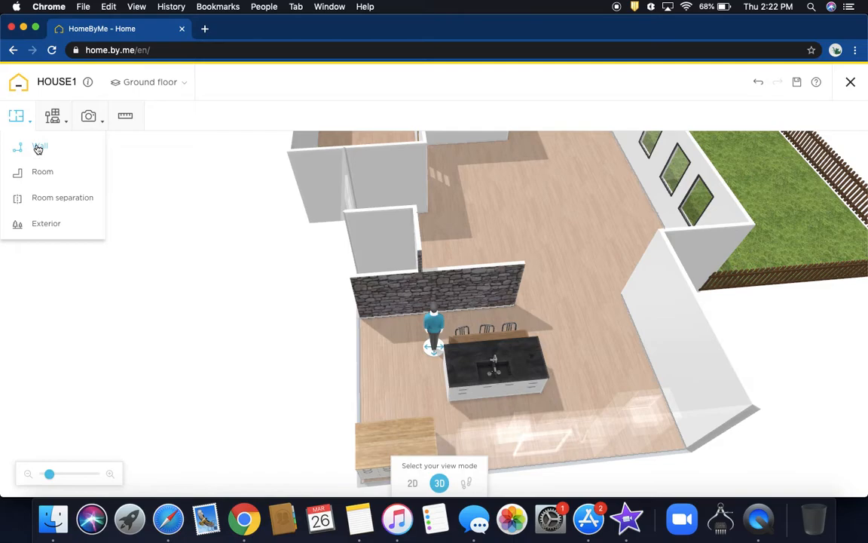
click(42, 145)
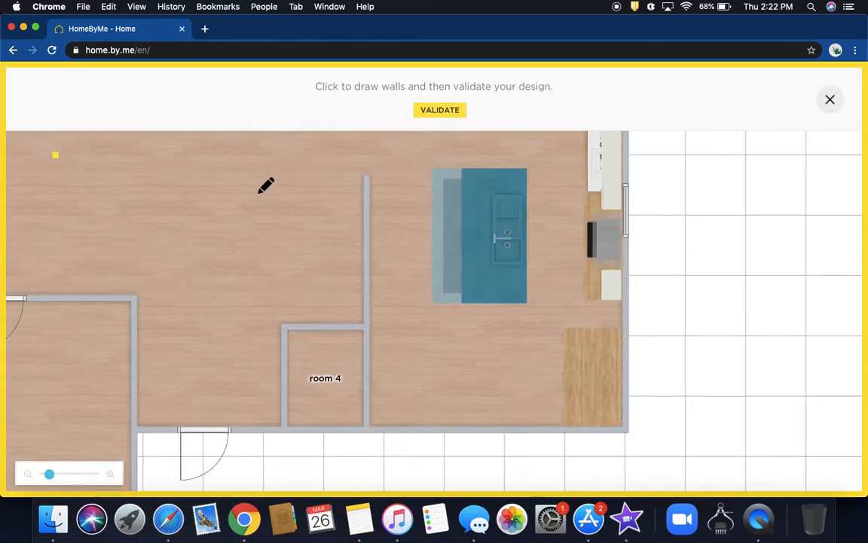
click(354, 329)
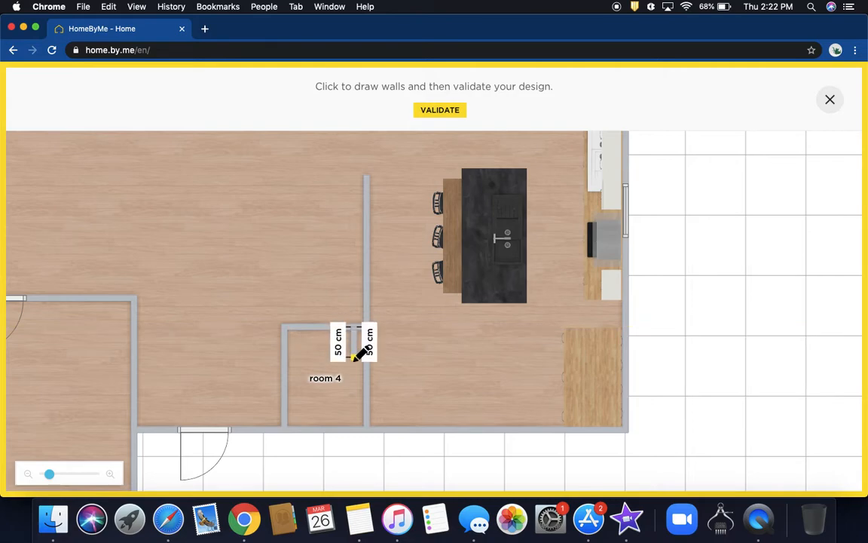
click(354, 415)
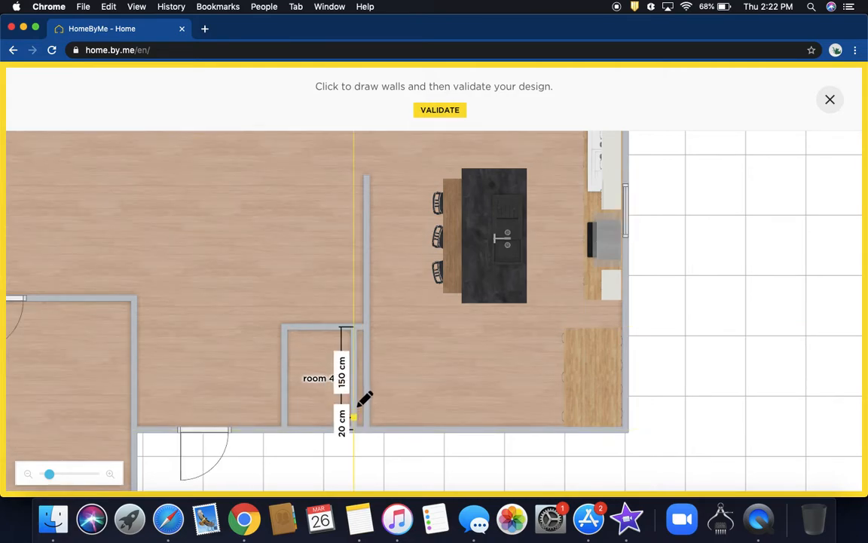
click(442, 113)
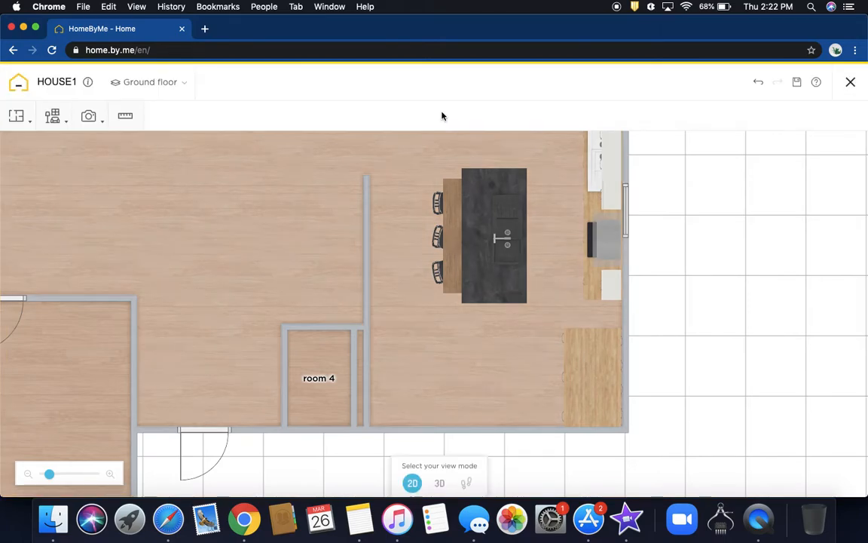
- Delete the short wall piece joining room 4 to the stone-covered kitchen partition
click(360, 330)
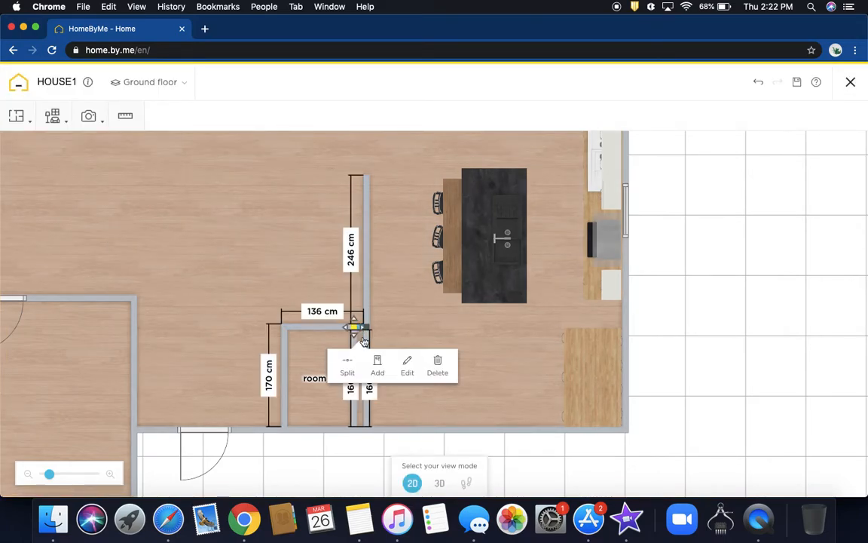
click(430, 367)
click(389, 362)
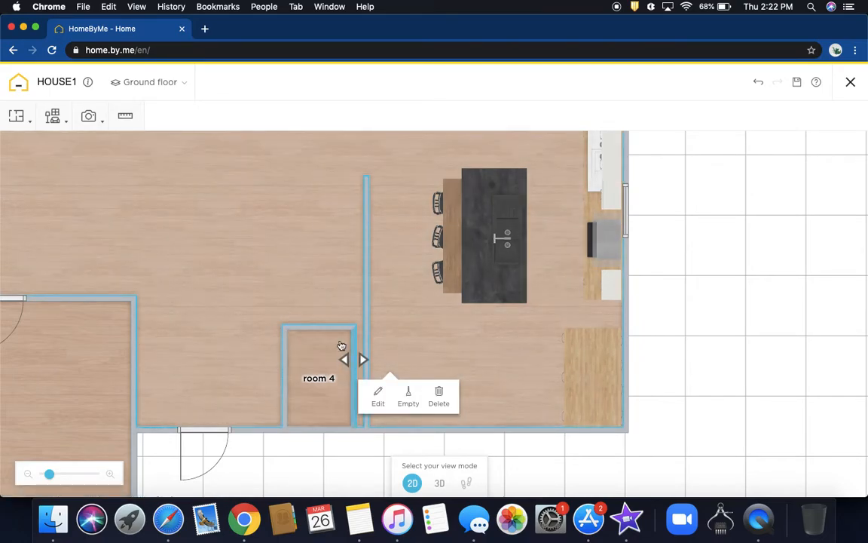
- Place the four-pane Interior door in room 4's wall facing the front door side, opening into room 4
click(439, 483)
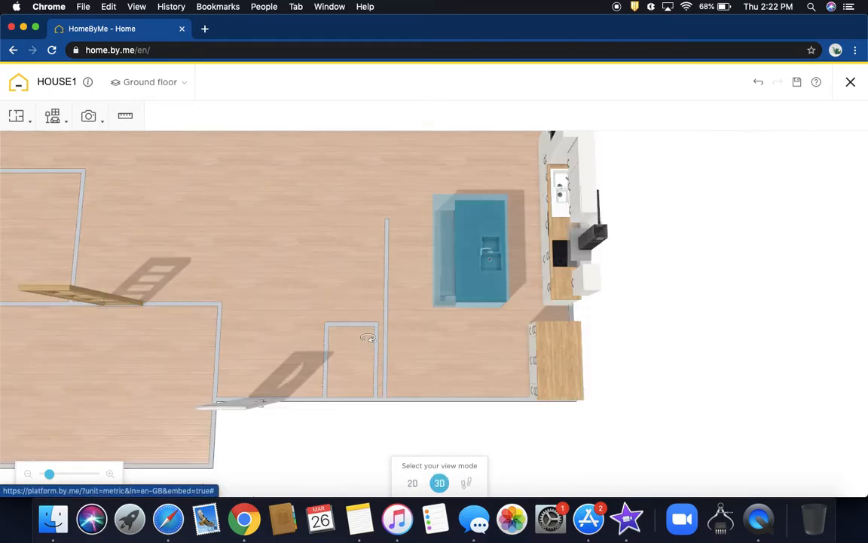
drag(412, 358, 434, 308)
drag(397, 424, 358, 471)
drag(769, 356, 838, 362)
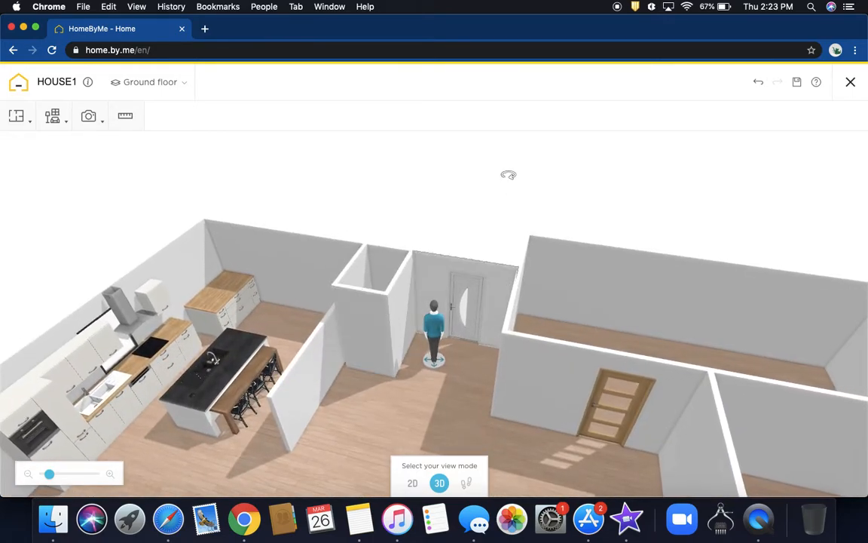
click(52, 119)
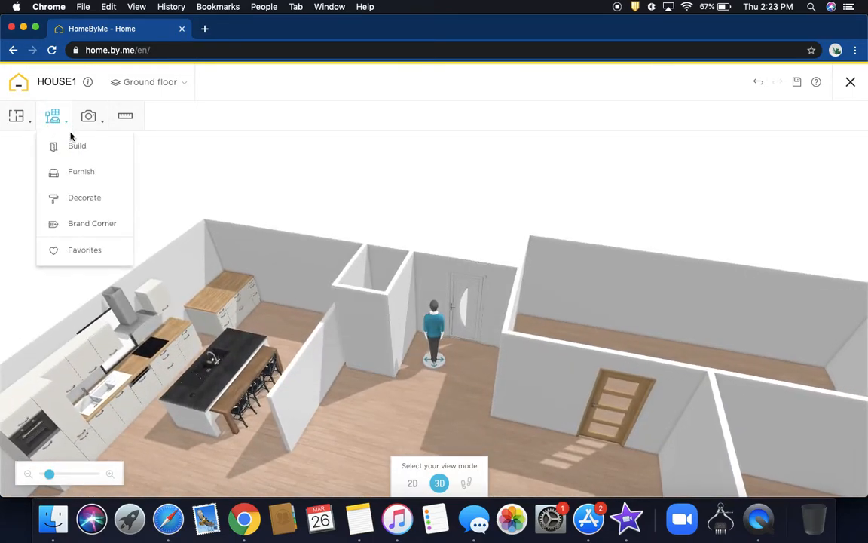
click(74, 147)
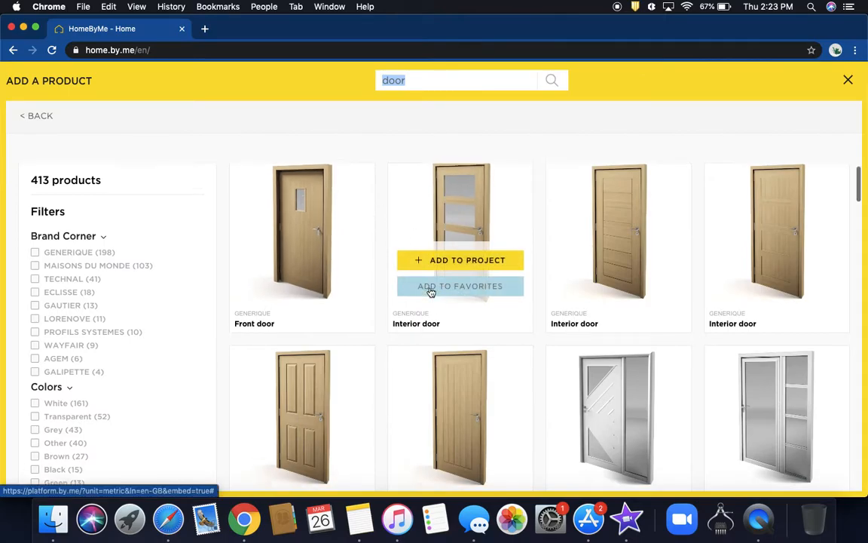
scroll(431, 292, down, 1)
scroll(431, 292, down, 2)
scroll(430, 290, up, 2)
click(465, 238)
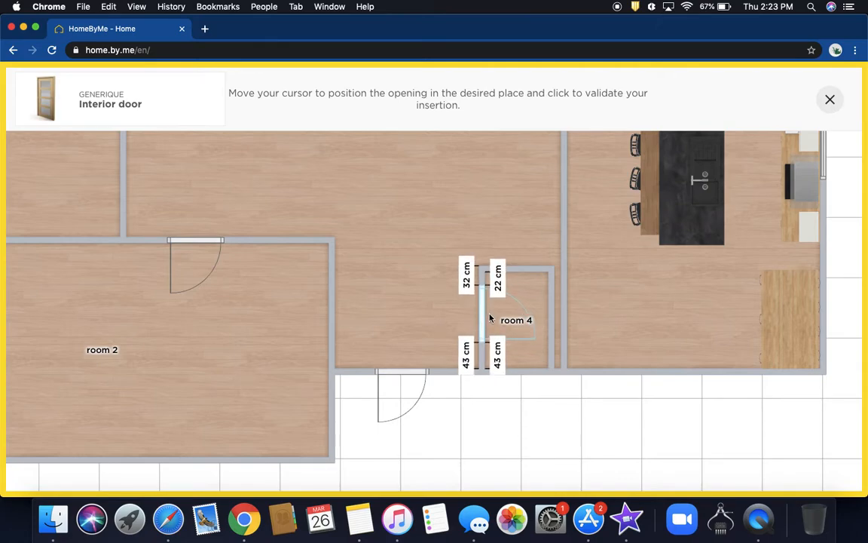
click(483, 321)
click(421, 321)
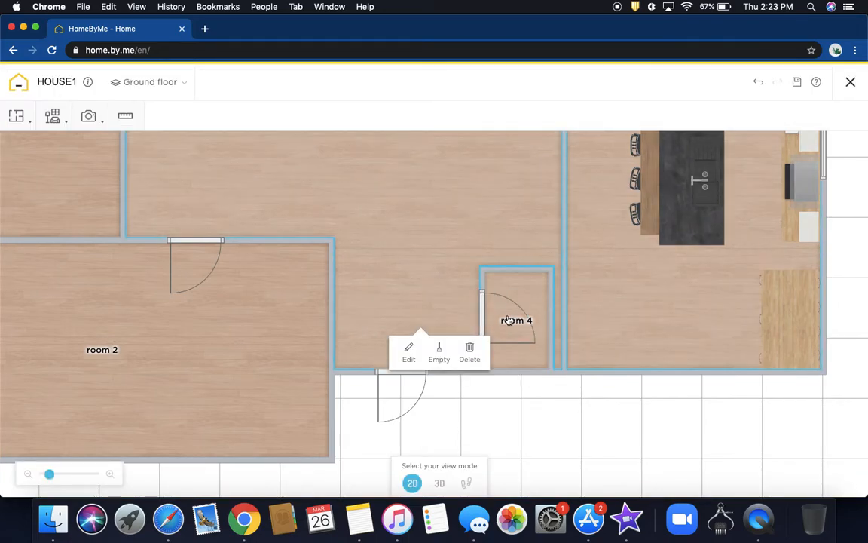
- Flip the Lorenove front door so that it opens into the house
click(390, 370)
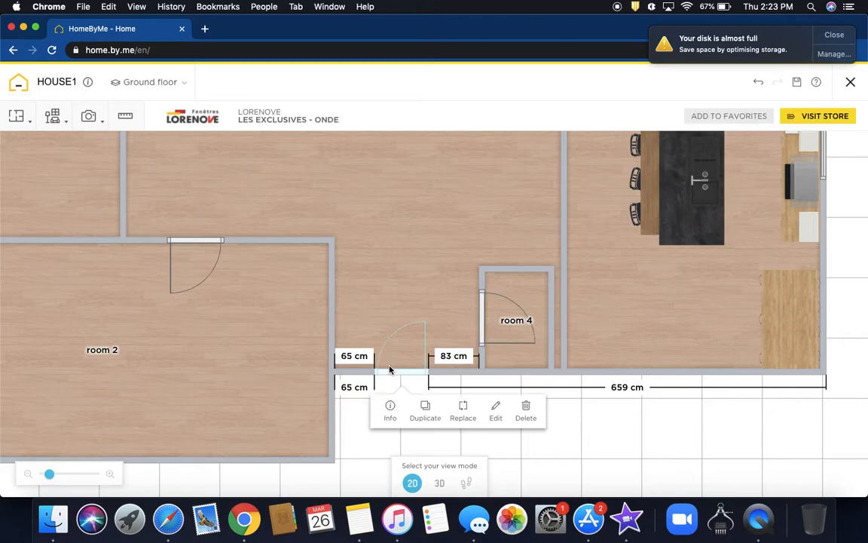
click(571, 430)
scroll(413, 316, up, 3)
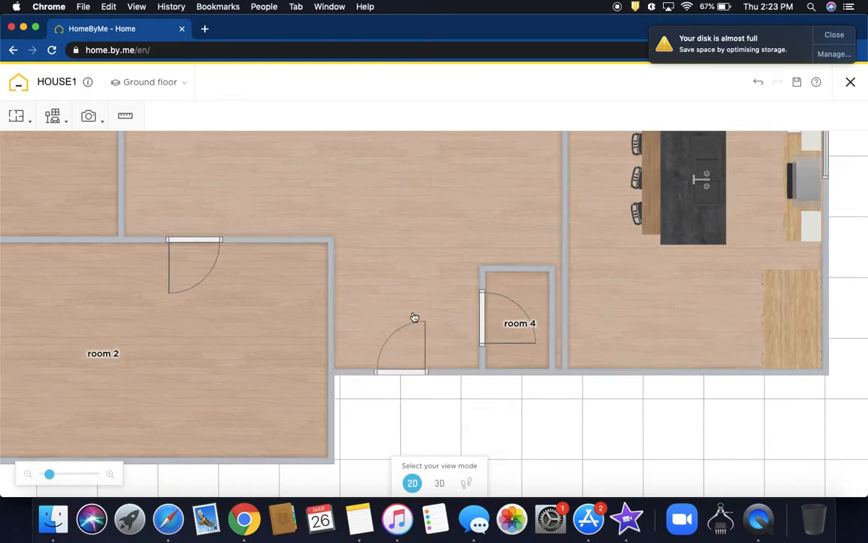
scroll(414, 317, down, 5)
scroll(414, 316, down, 2)
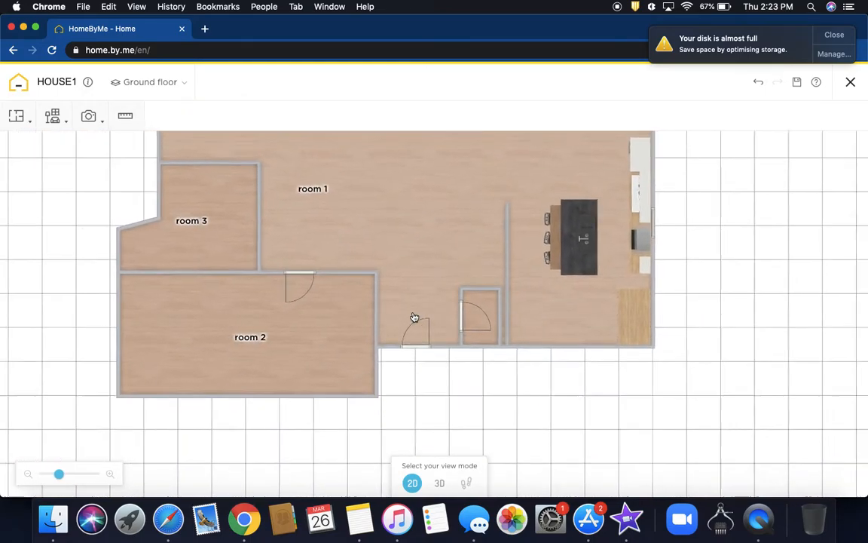
- Narrow room 2 by moving both segments of its wall nearest the front door inwards until they line up
drag(376, 305, 337, 309)
click(374, 375)
drag(373, 375, 335, 373)
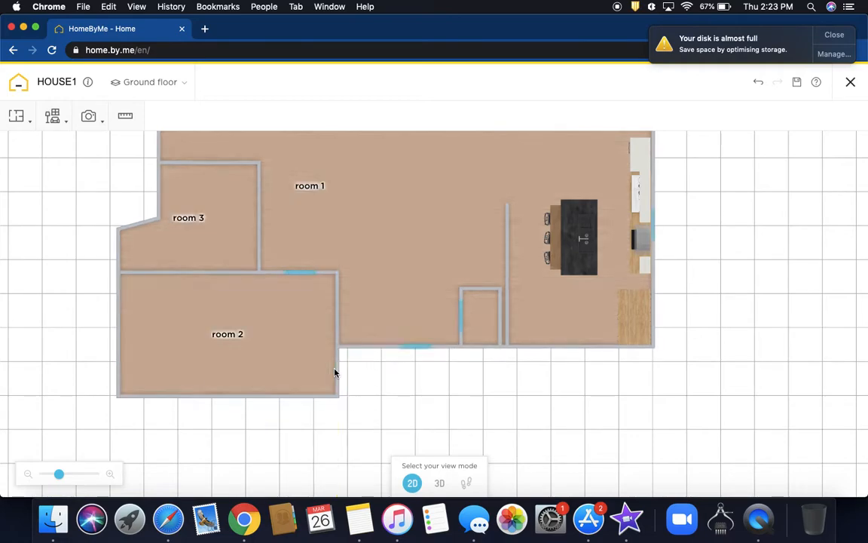
- Check the house front in 3D and search the building products for Garage doors
click(441, 483)
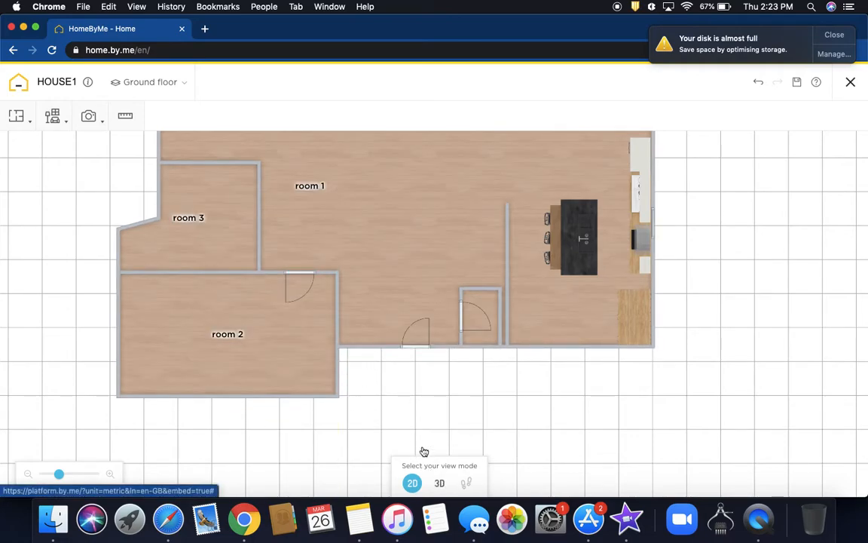
drag(435, 308, 230, 473)
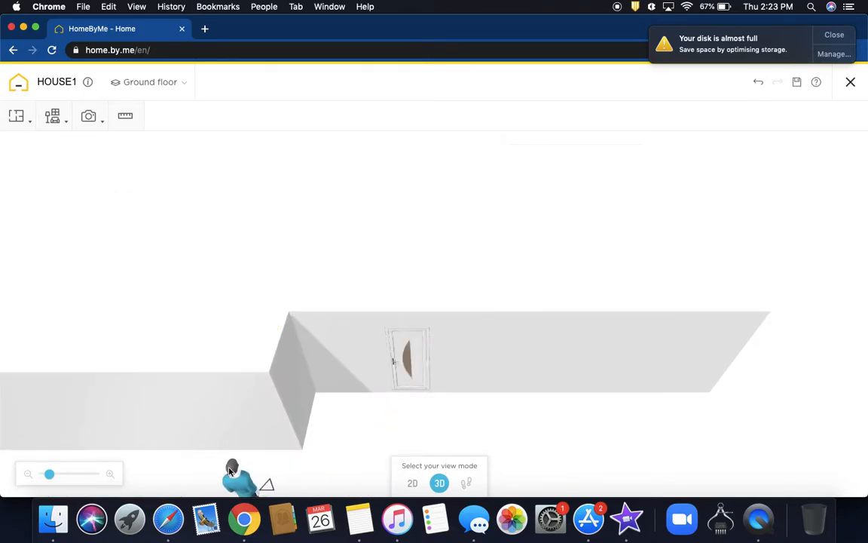
click(53, 118)
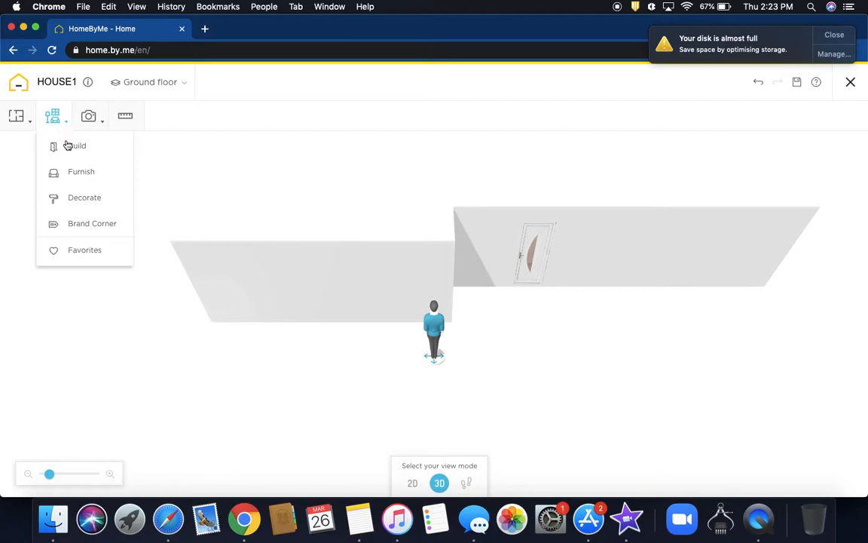
click(68, 146)
key(BackSpace)
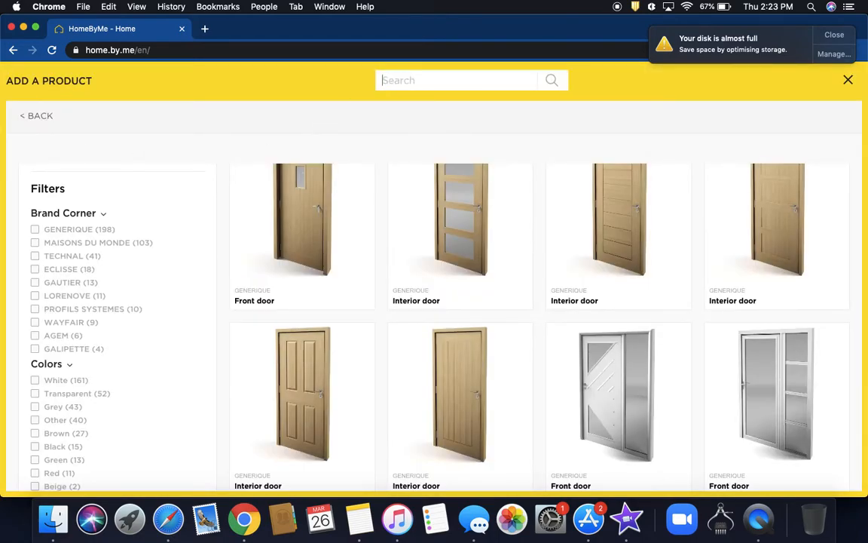
text(gar)
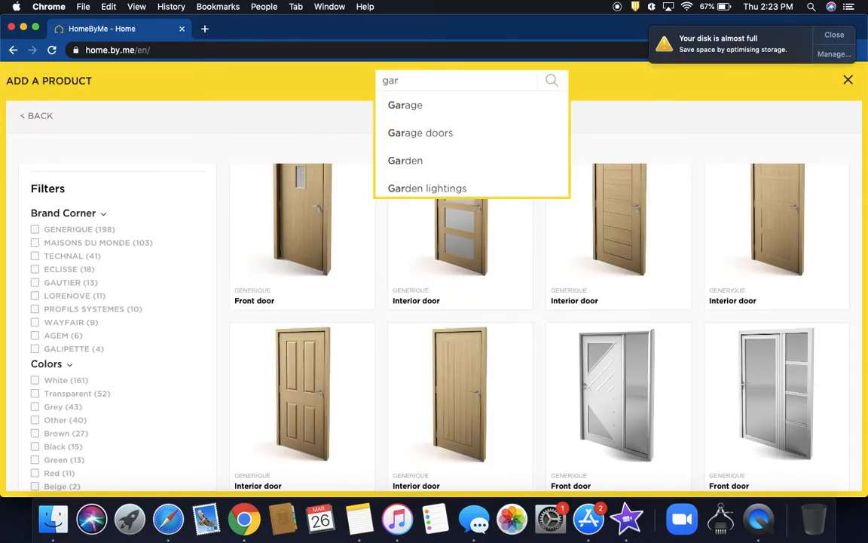
click(379, 132)
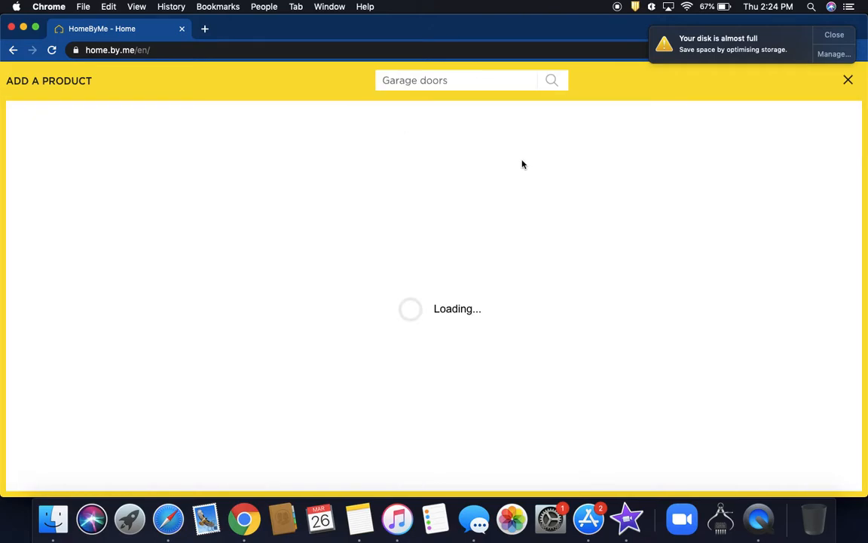
- Add the dark grey horizontal-panel Garage door to room 2's front wall, about 76 cm from the outer corner nearest the front door
mouse_move(450, 275)
scroll(450, 277, down, 3)
scroll(449, 277, up, 3)
scroll(450, 275, down, 1)
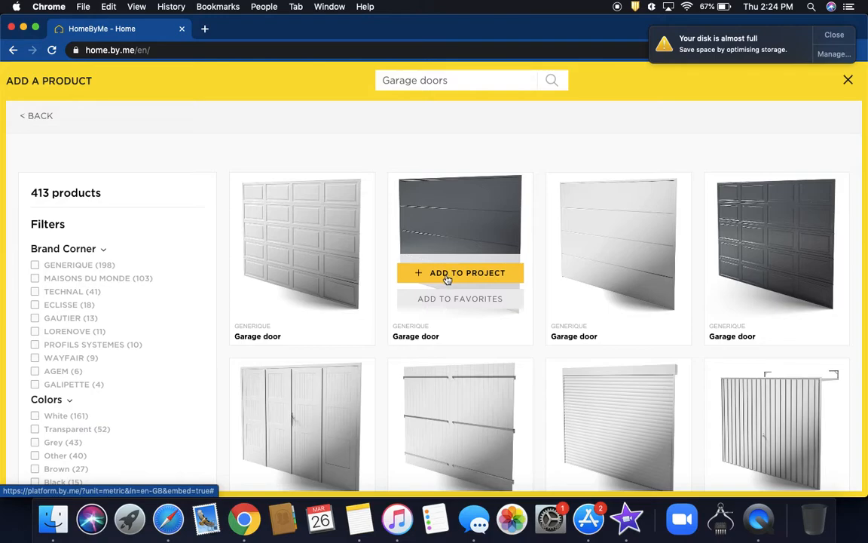
click(447, 274)
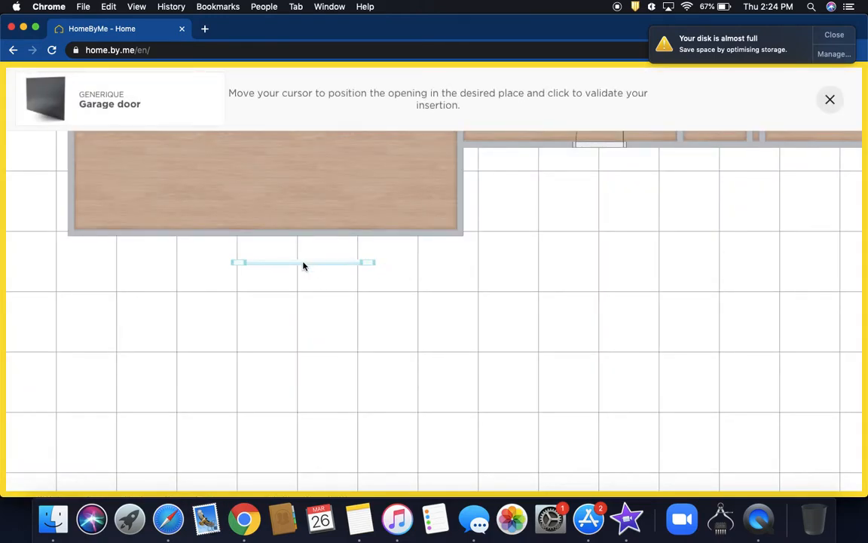
click(349, 256)
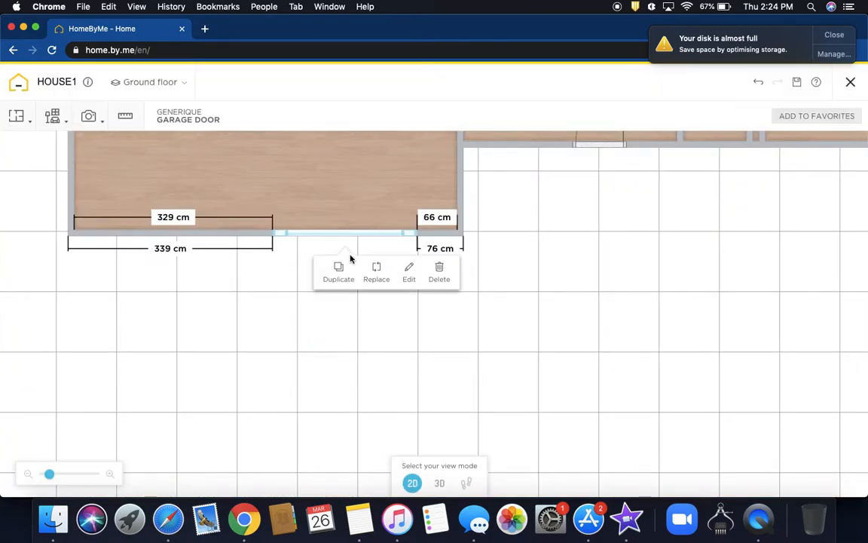
- Duplicate the garage door and space both along room 2's front wall, the copy about 27 cm and the original about 21 cm from the outer corners
click(331, 269)
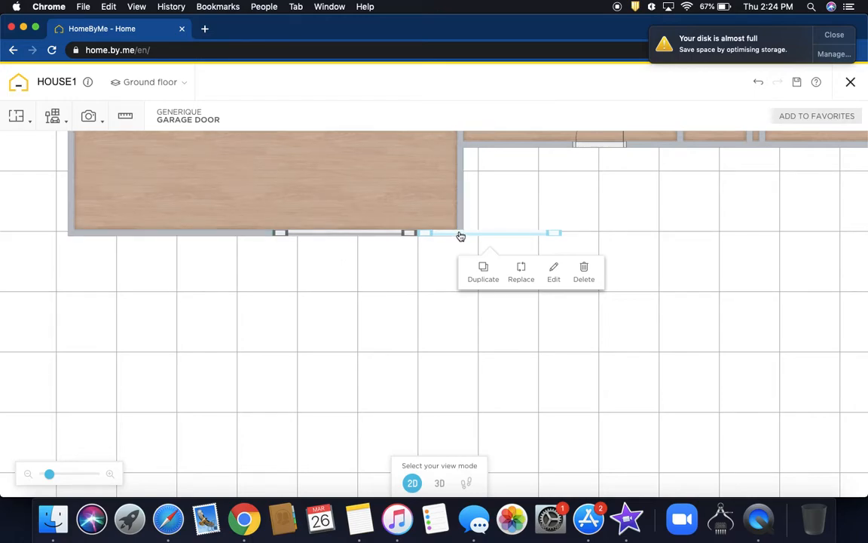
drag(475, 235, 164, 246)
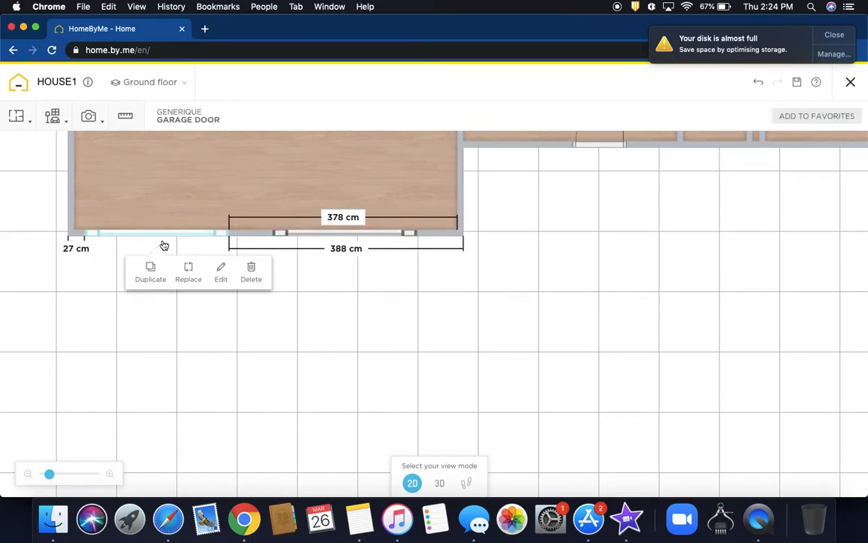
click(300, 237)
drag(300, 237, 331, 238)
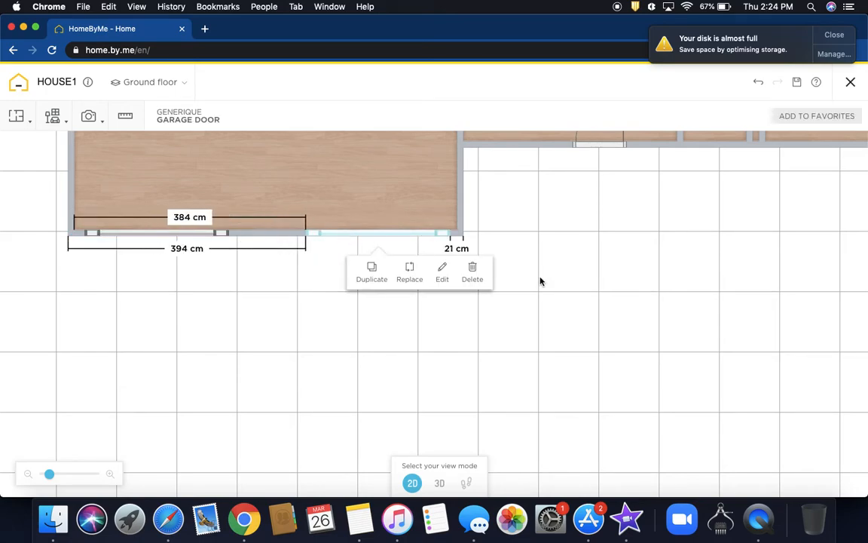
- Change room 2's flooring to the grey irregular-stone finish from the Cobblestone category
scroll(539, 278, up, 1)
scroll(540, 278, down, 3)
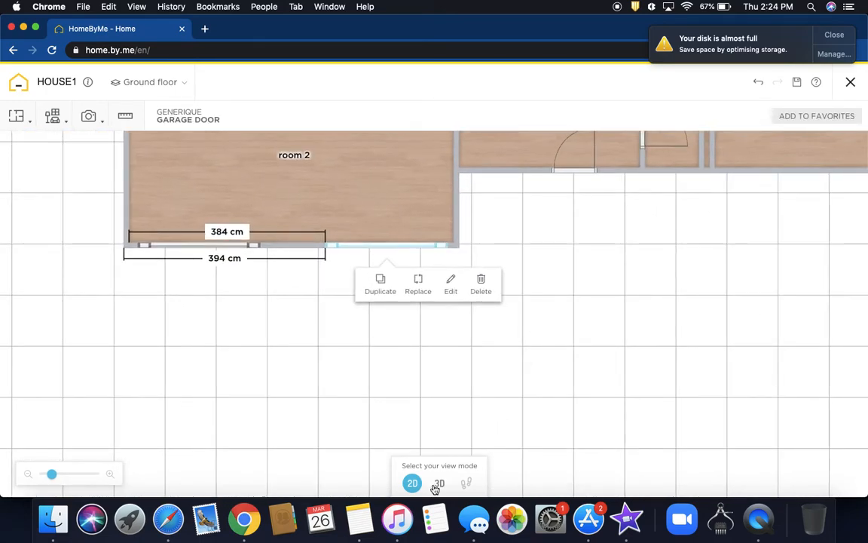
click(439, 483)
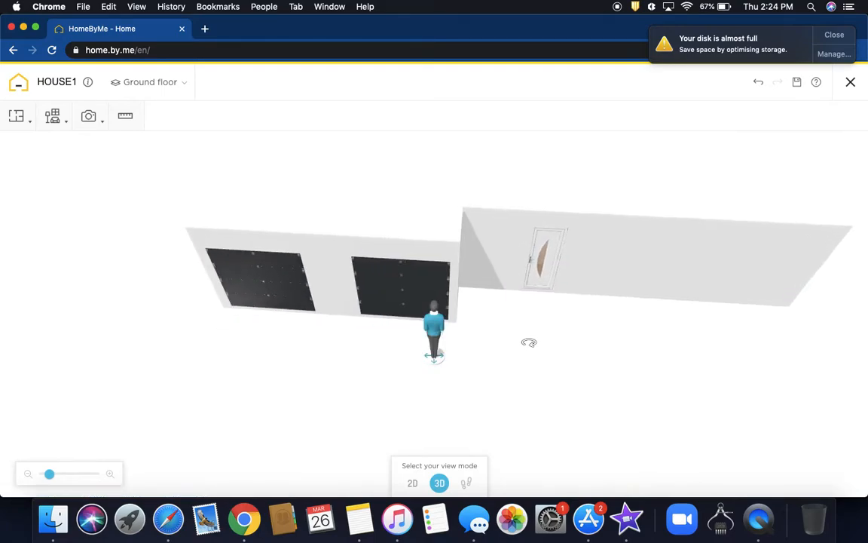
drag(537, 242, 457, 267)
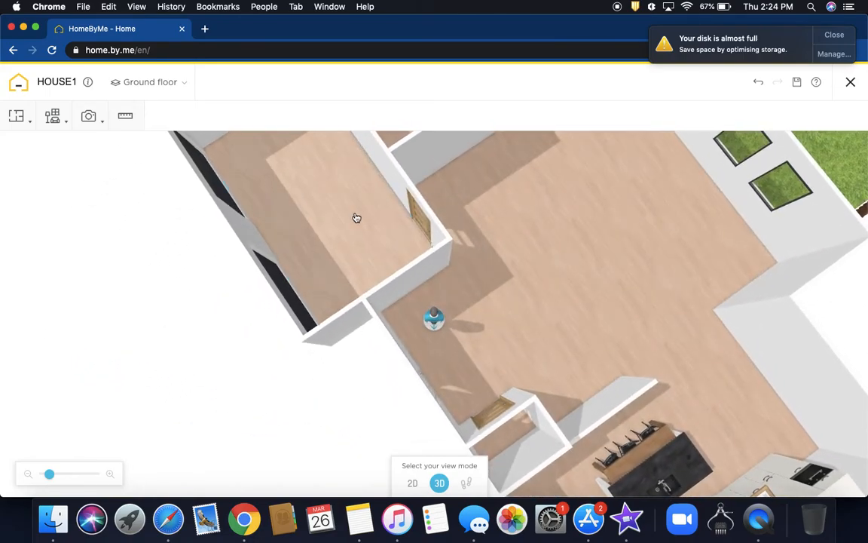
click(357, 227)
click(345, 250)
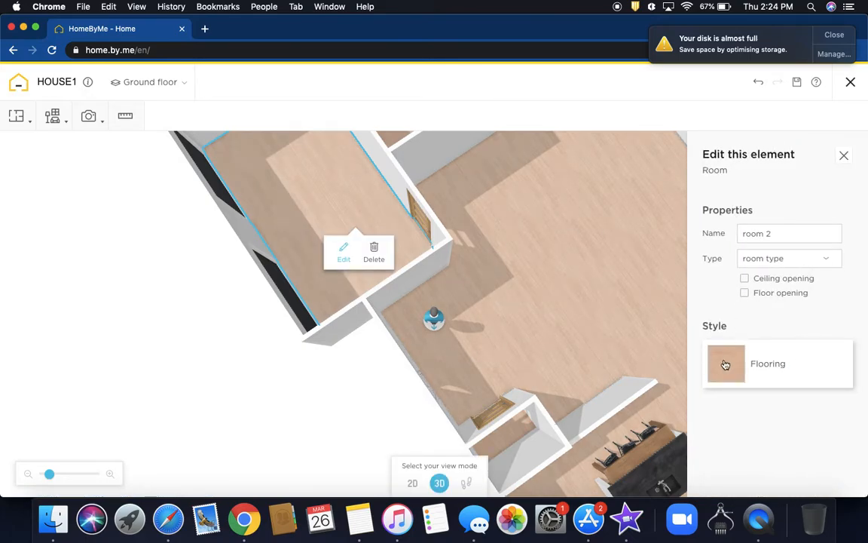
click(725, 364)
scroll(776, 301, down, 3)
scroll(776, 303, up, 2)
scroll(775, 304, down, 5)
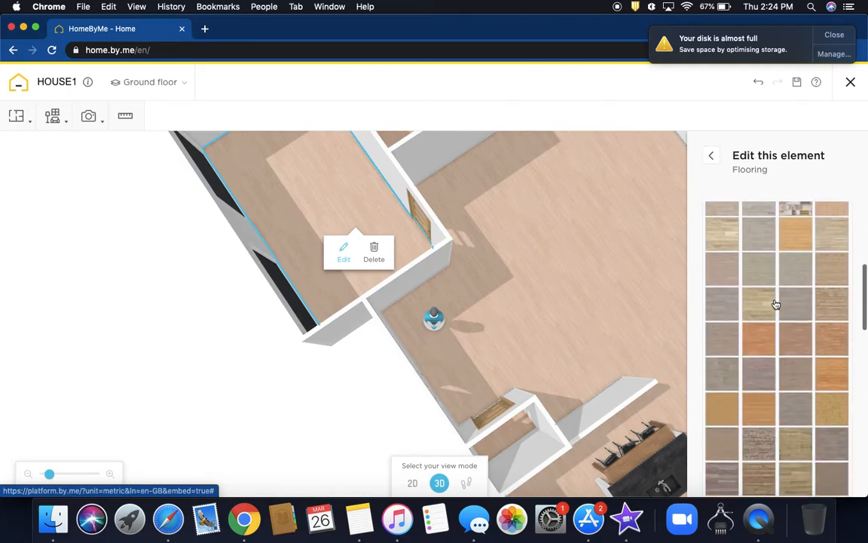
scroll(775, 303, down, 2)
scroll(776, 303, up, 5)
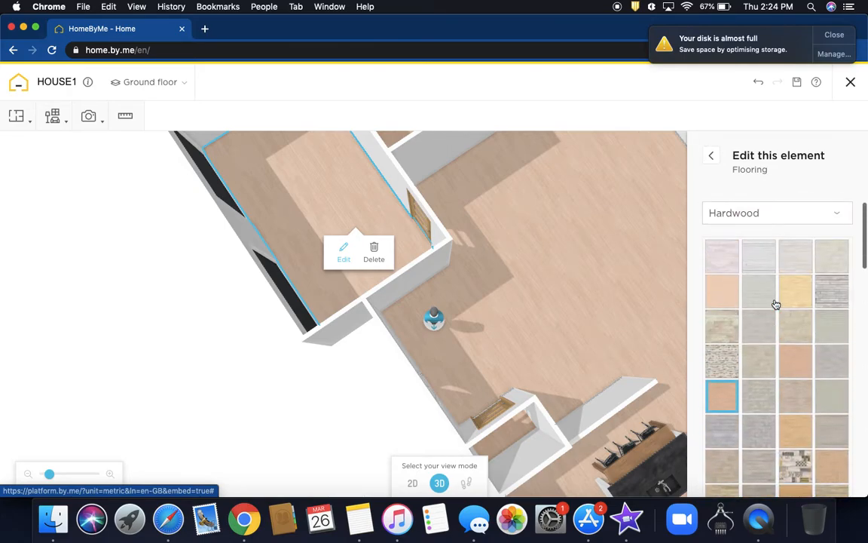
click(820, 210)
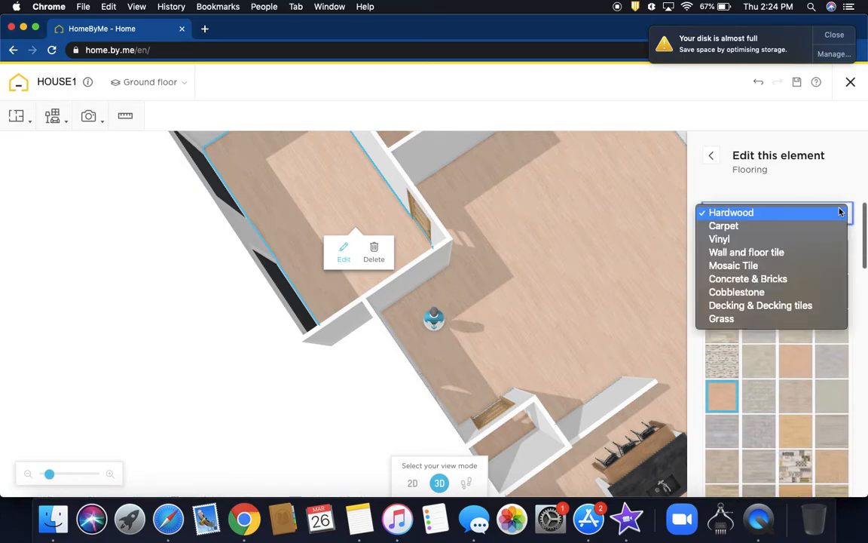
click(756, 292)
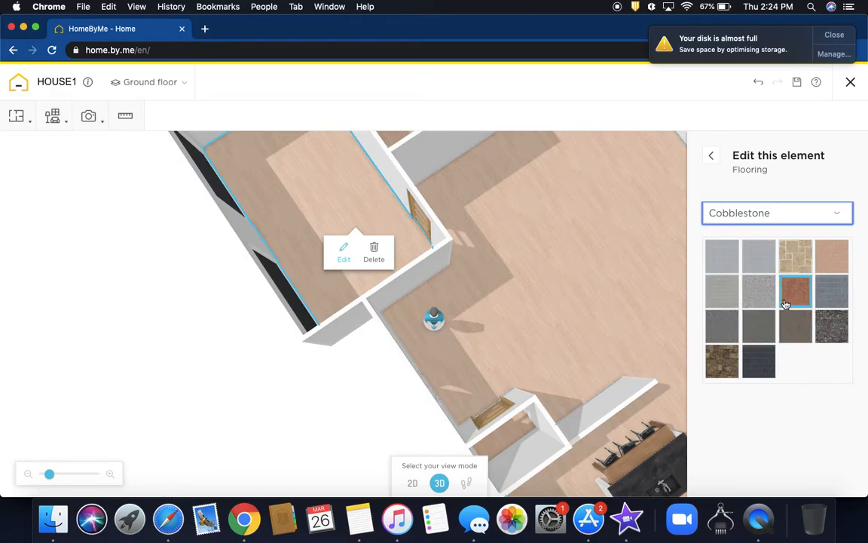
click(730, 299)
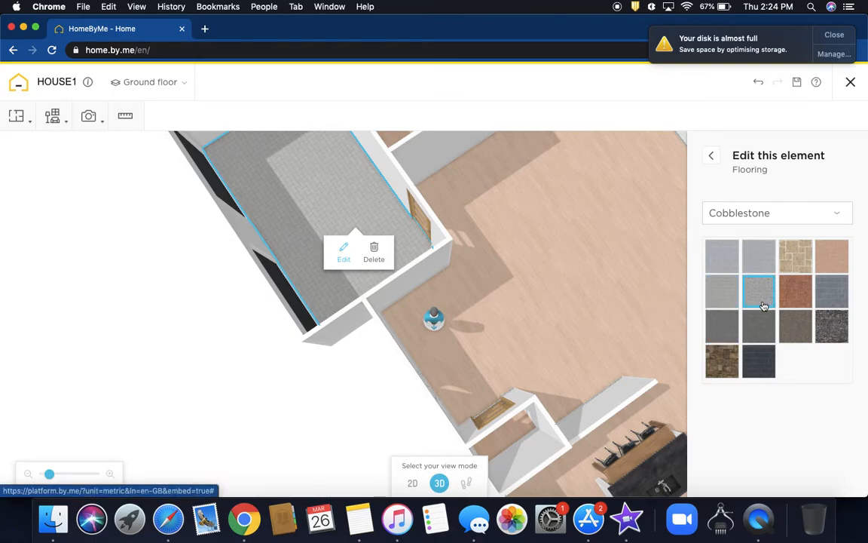
- Widen room 1 in the 2D plan by moving the short wall between the garden wall and the kitchen section outwards past the garden's edge
drag(645, 288, 584, 194)
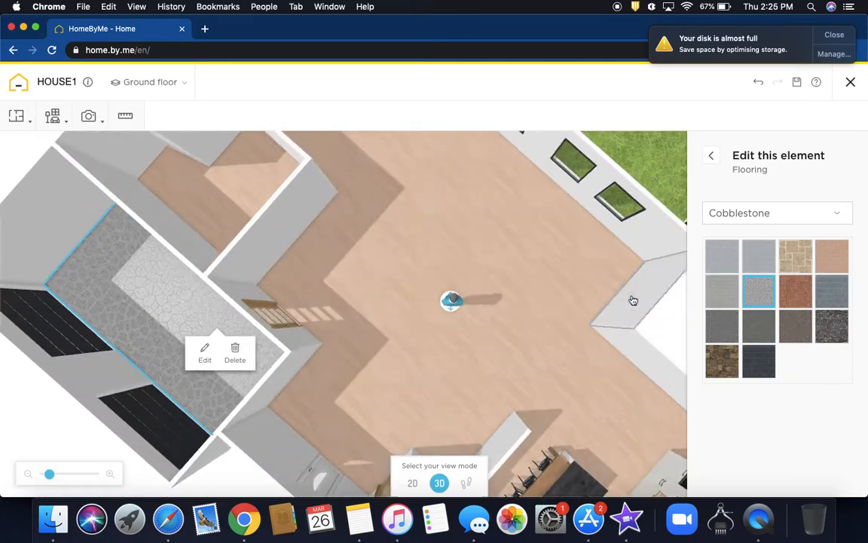
click(633, 300)
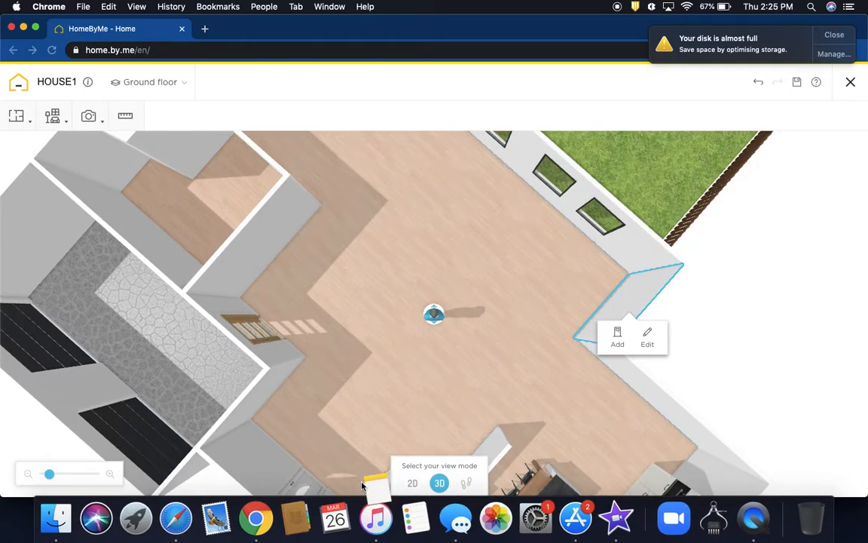
drag(511, 353, 441, 278)
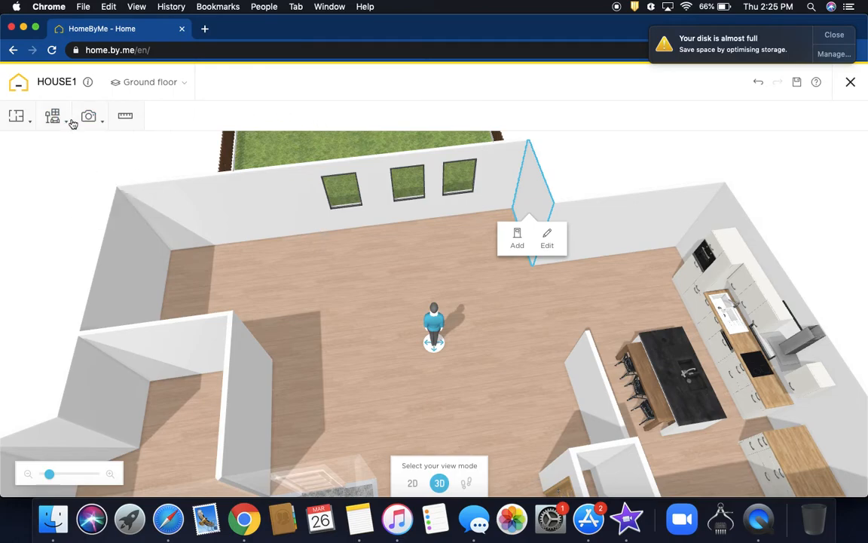
mouse_move(45, 126)
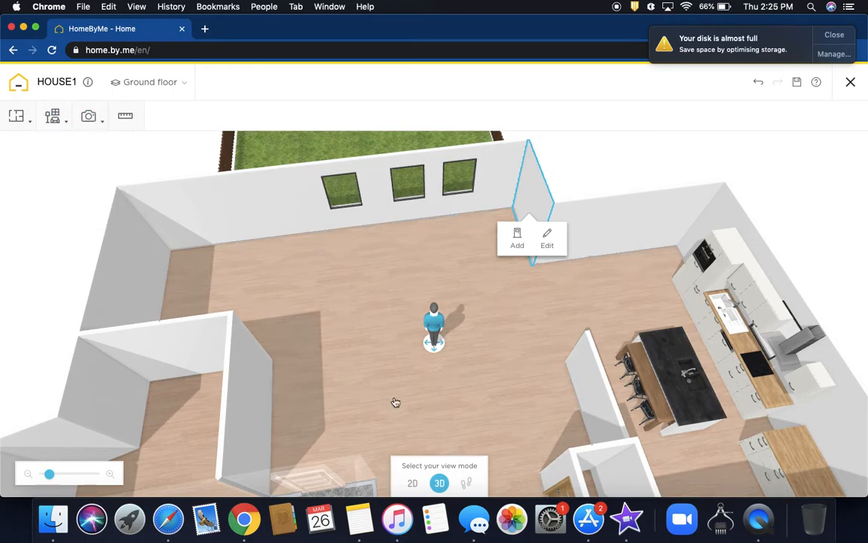
click(412, 483)
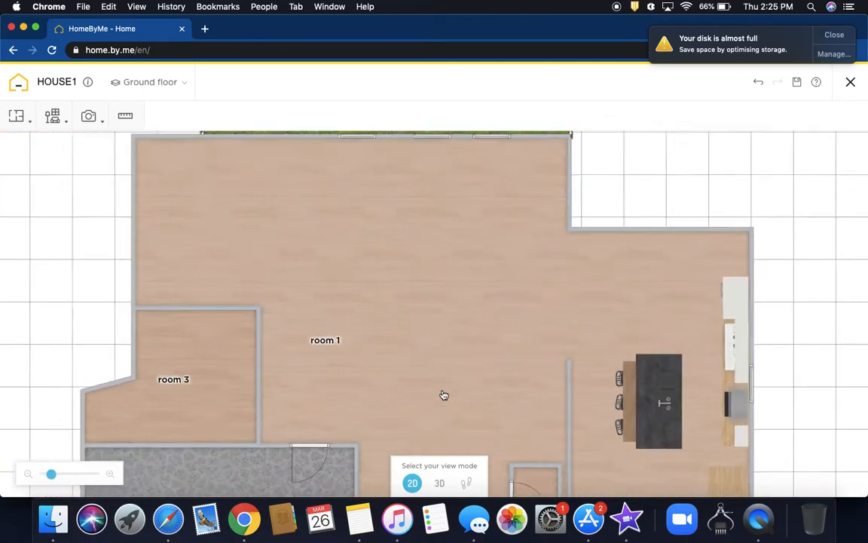
drag(436, 322, 396, 447)
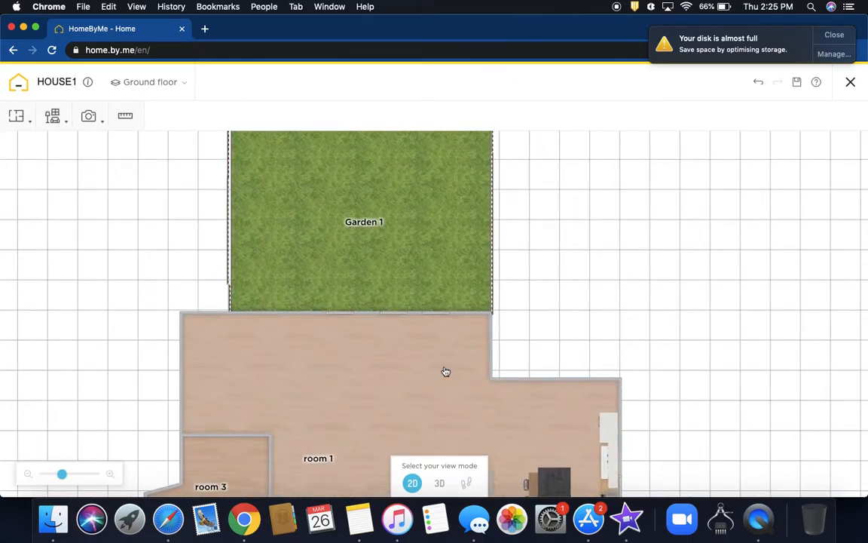
drag(490, 344, 519, 340)
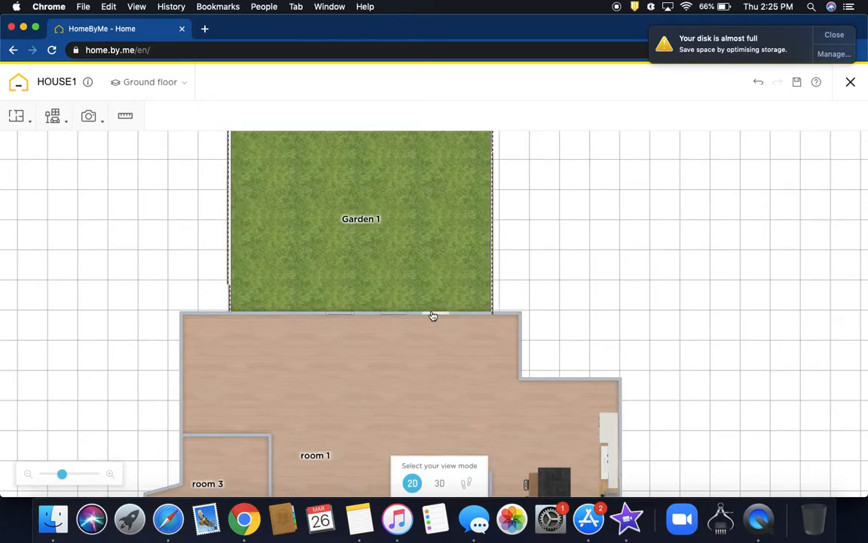
- Space the three fixed windows along the garden wall, the first about 242 cm and the second about 468 cm from its left outer corner
drag(343, 315, 267, 311)
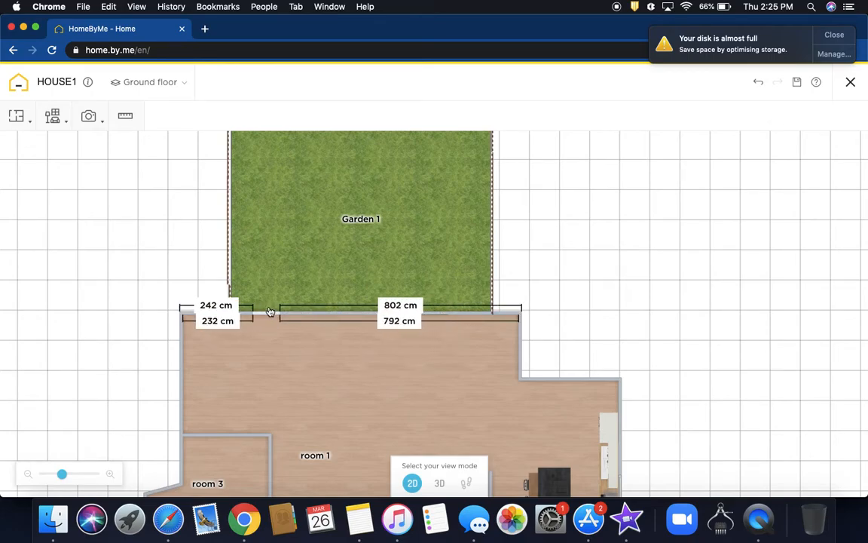
click(441, 367)
drag(399, 315, 341, 312)
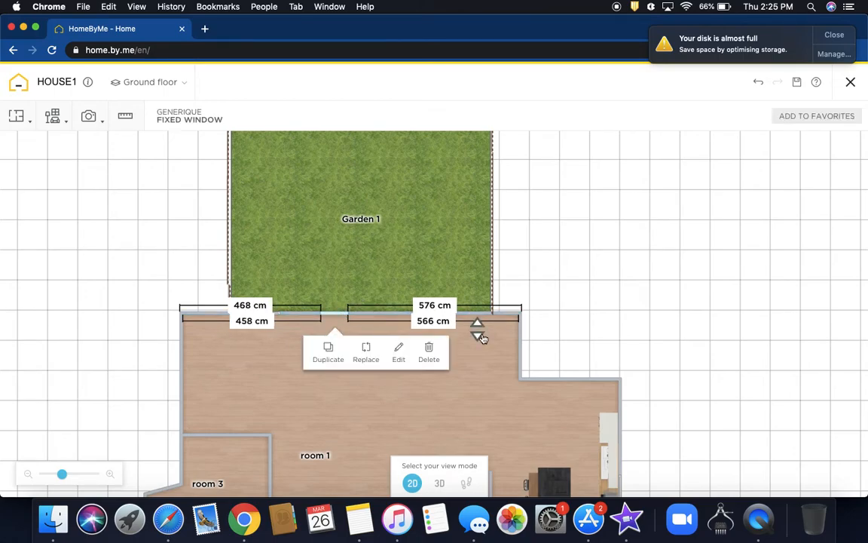
click(483, 351)
drag(442, 315, 413, 315)
click(315, 376)
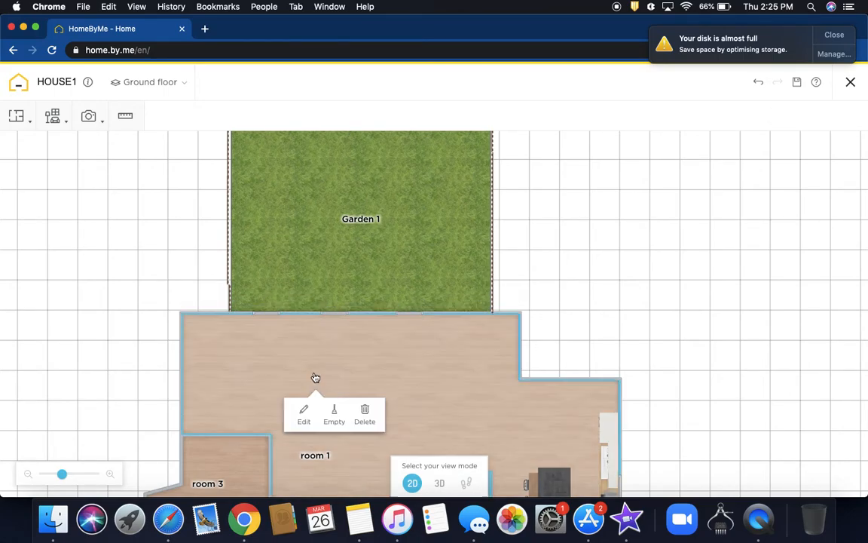
- Duplicate the fixed window twice to fill the gaps between the garden wall's three windows, the second copy about 600 cm from the left outer corner
click(274, 318)
drag(275, 318, 300, 319)
click(444, 350)
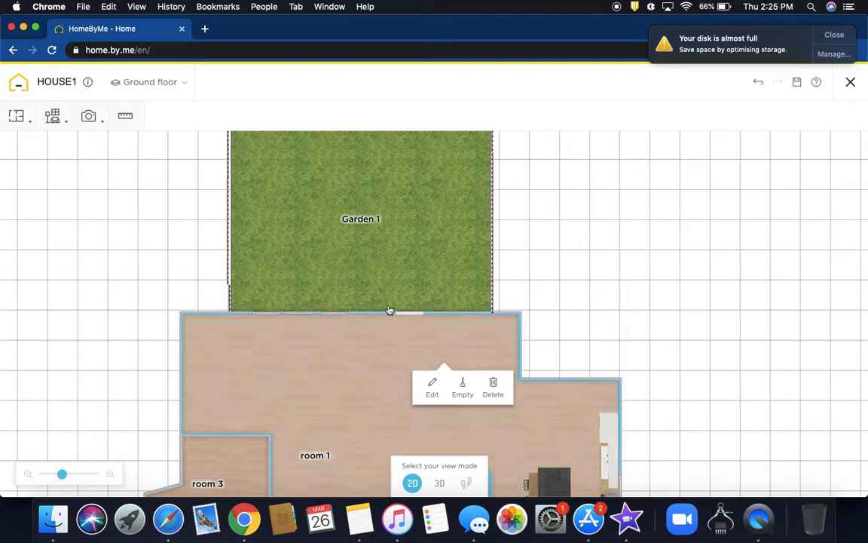
click(398, 314)
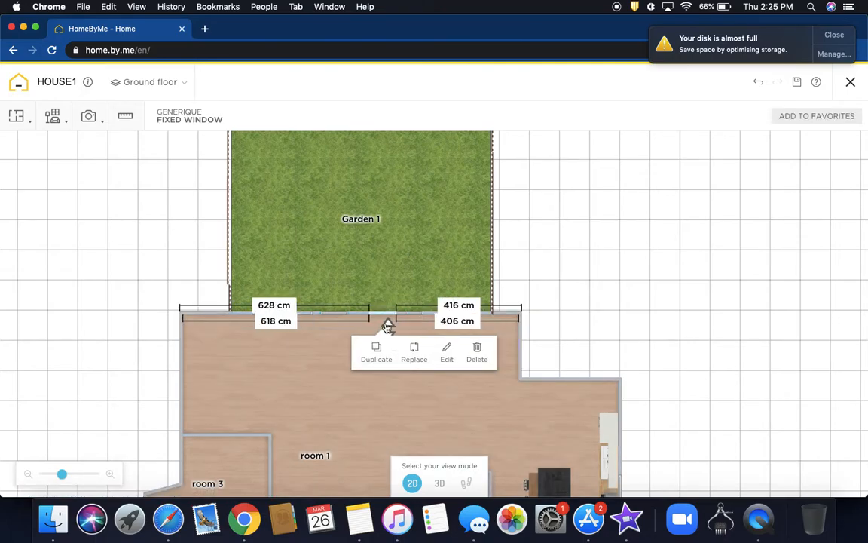
drag(381, 317, 372, 316)
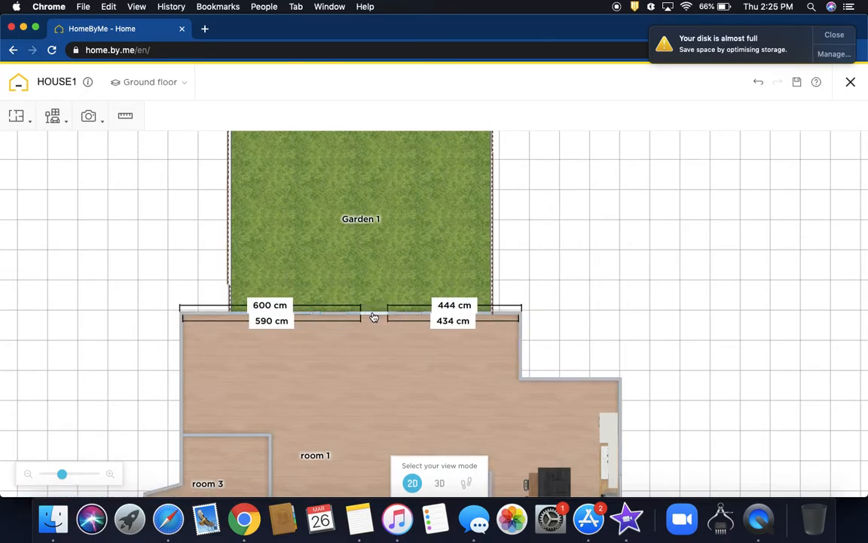
click(373, 413)
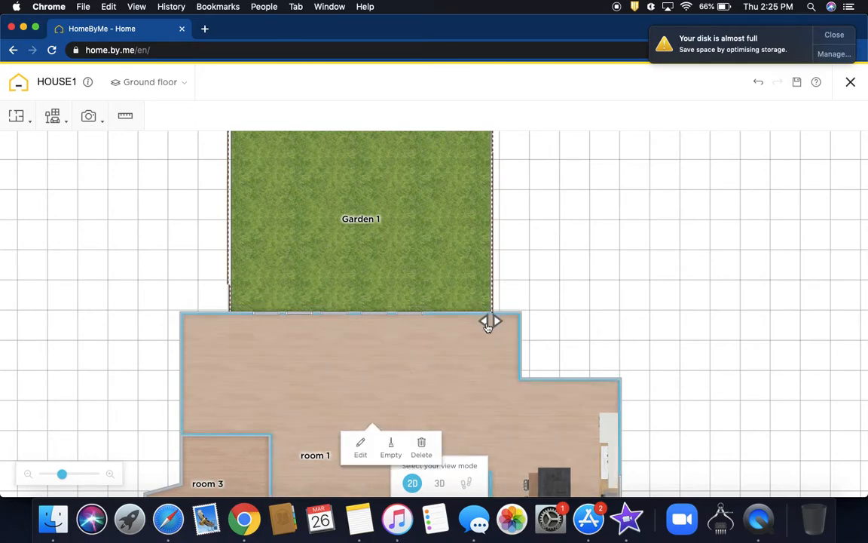
- Search the catalogue for "door" and place the glazed interior door on the garden wall, about 145 cm from its right outer corner
mouse_move(53, 129)
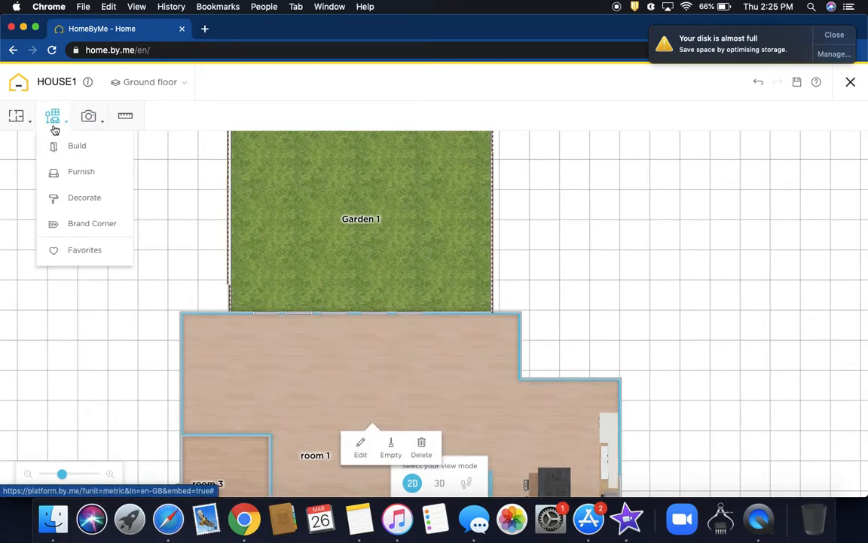
click(68, 145)
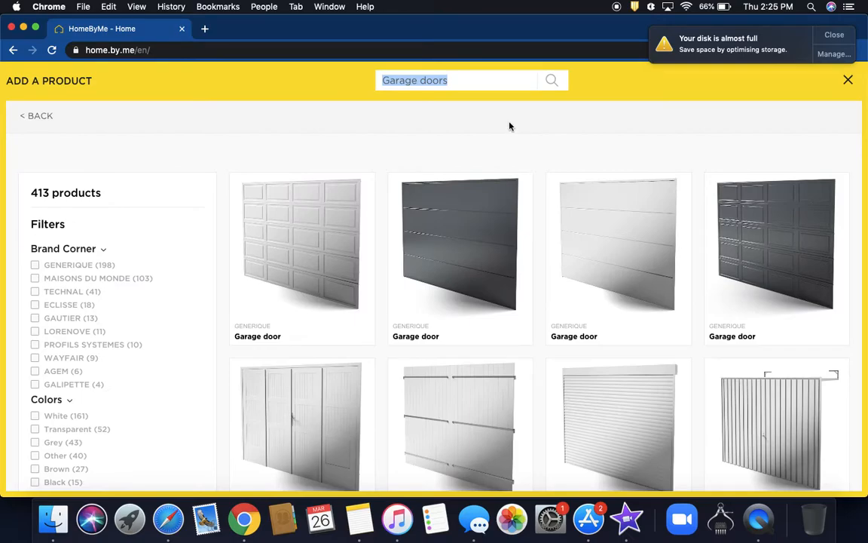
text(door)
key(Return)
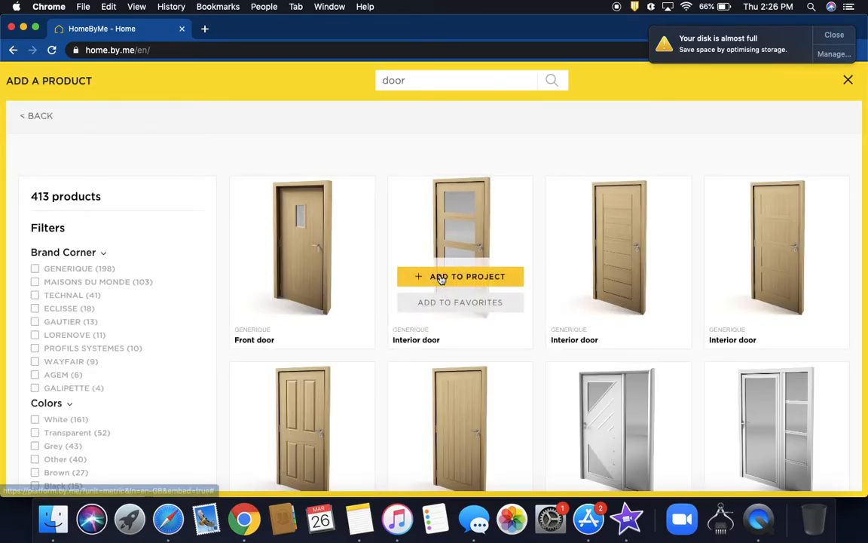
click(443, 277)
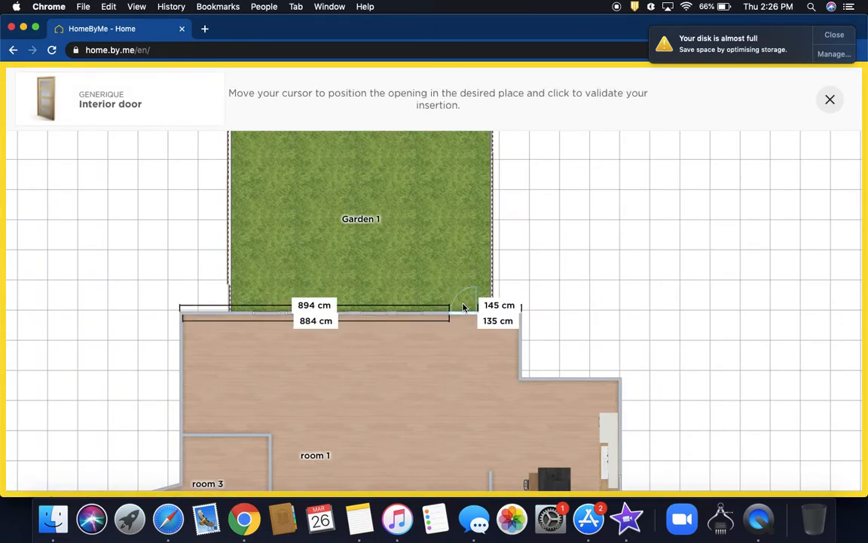
click(464, 308)
click(393, 383)
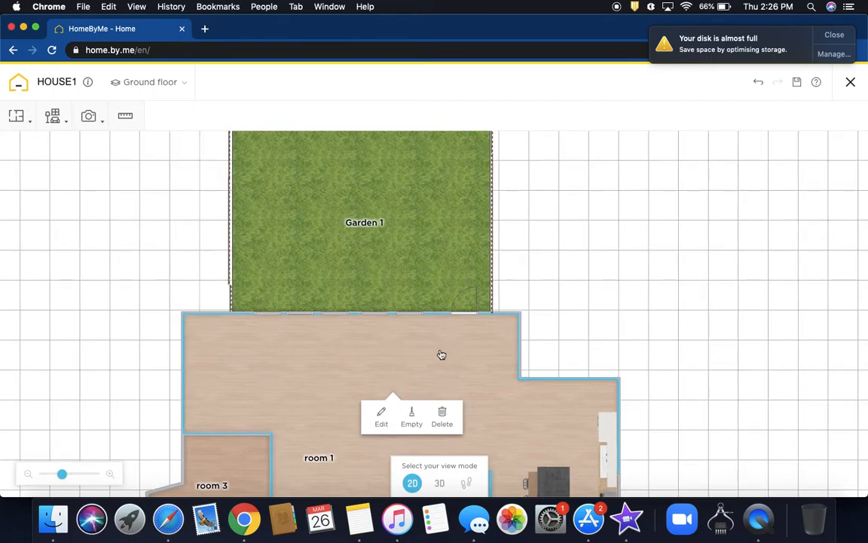
- Search the product catalogue for the Plants & Flowers category
scroll(452, 353, down, 2)
drag(467, 369, 490, 284)
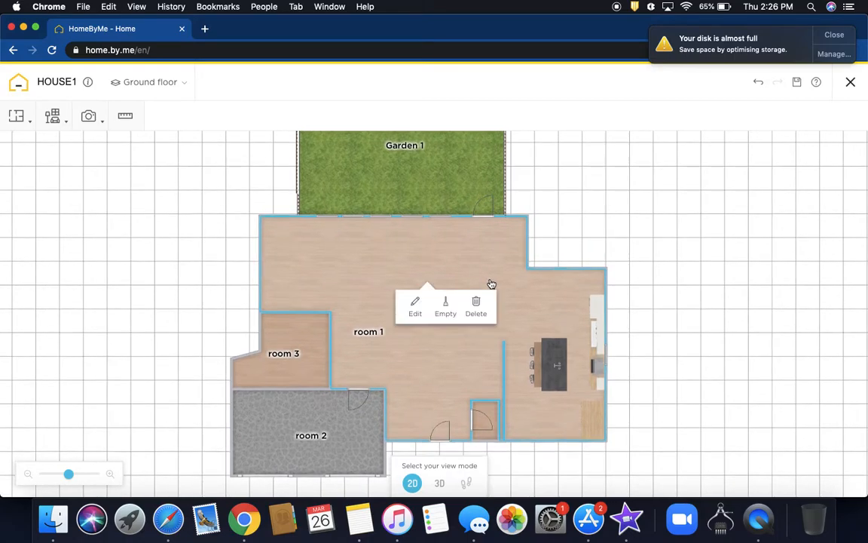
mouse_move(54, 121)
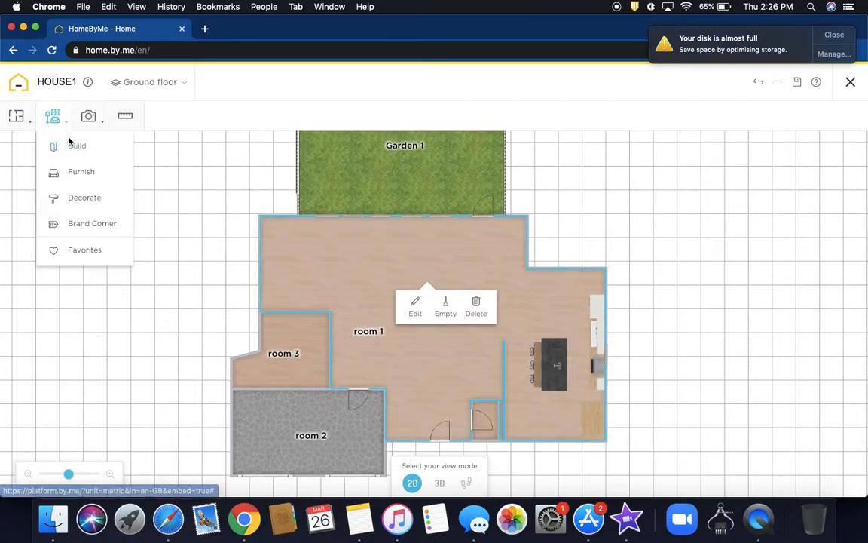
click(60, 144)
text(plan)
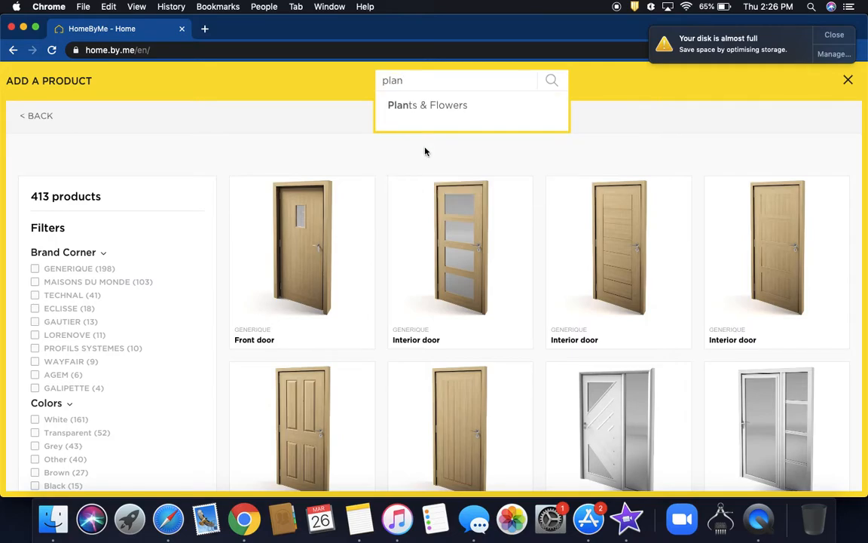
click(429, 109)
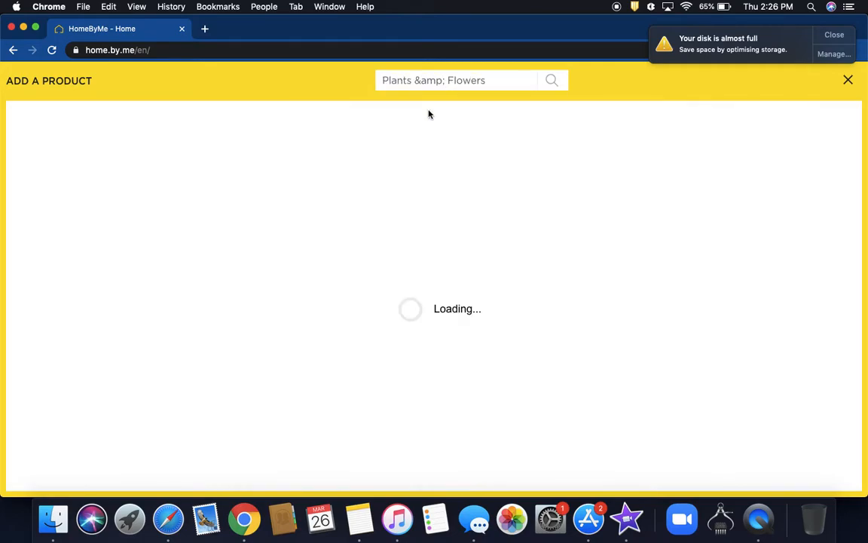
- Add the bushy tree in a square pot to room 1, beside the kitchen partition wall and just above the small closet
scroll(454, 177, down, 1)
scroll(454, 177, down, 3)
scroll(453, 177, up, 2)
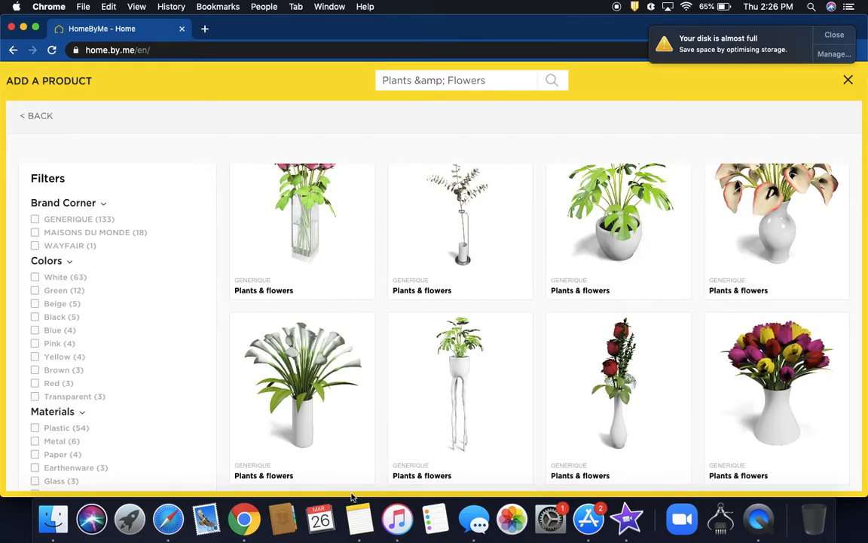
scroll(581, 409, down, 3)
scroll(583, 409, down, 10)
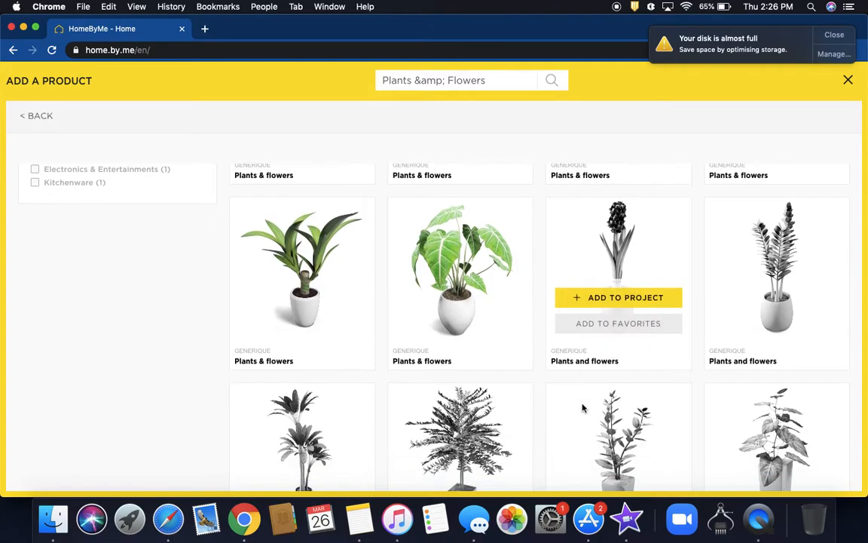
scroll(562, 385, down, 3)
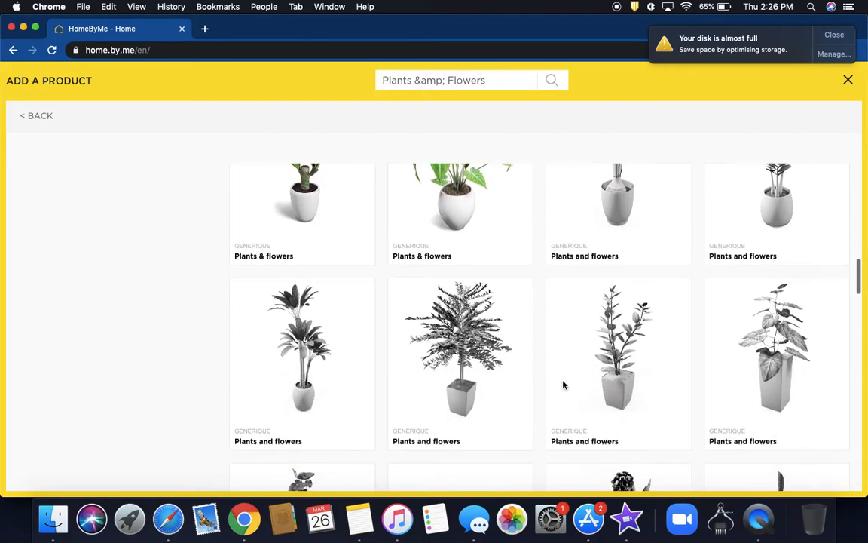
scroll(563, 385, down, 2)
mouse_move(465, 329)
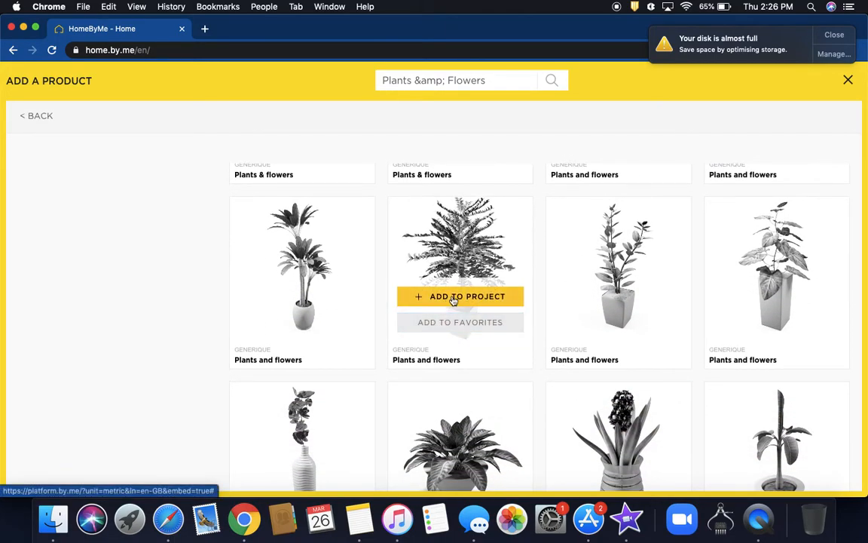
click(454, 298)
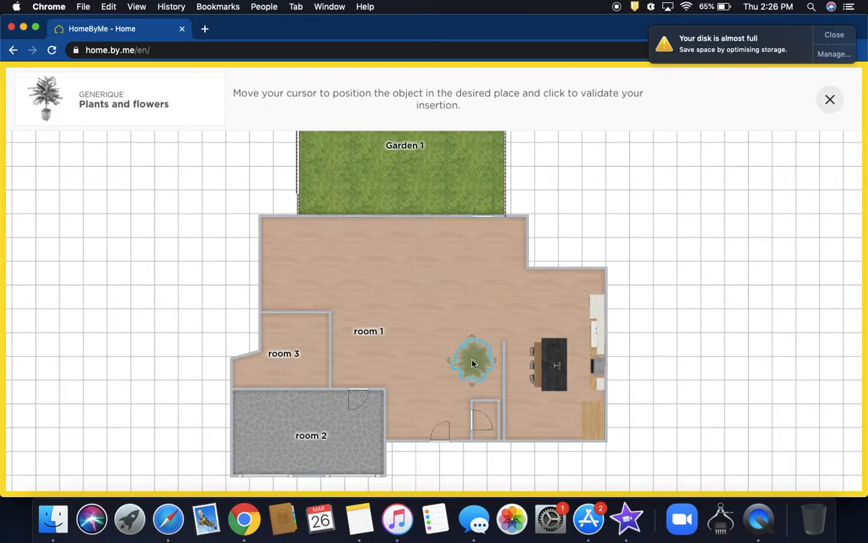
drag(474, 361, 473, 341)
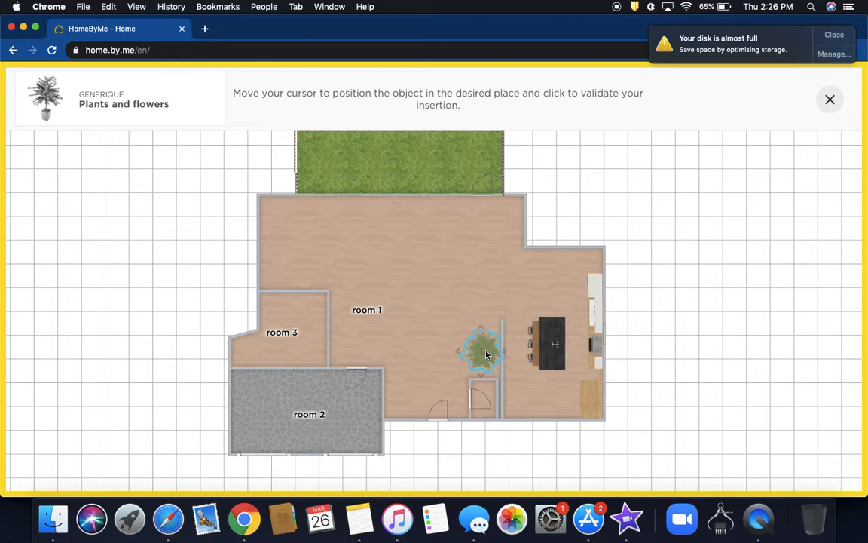
click(486, 359)
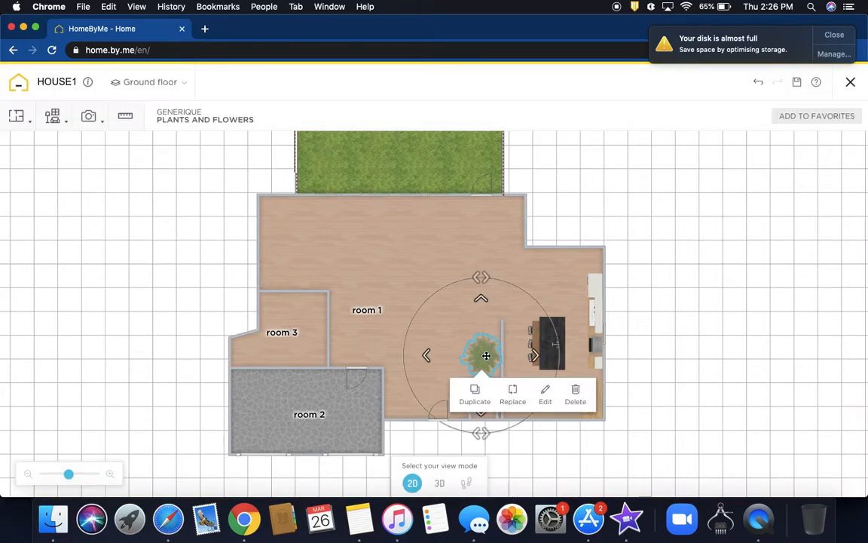
click(344, 248)
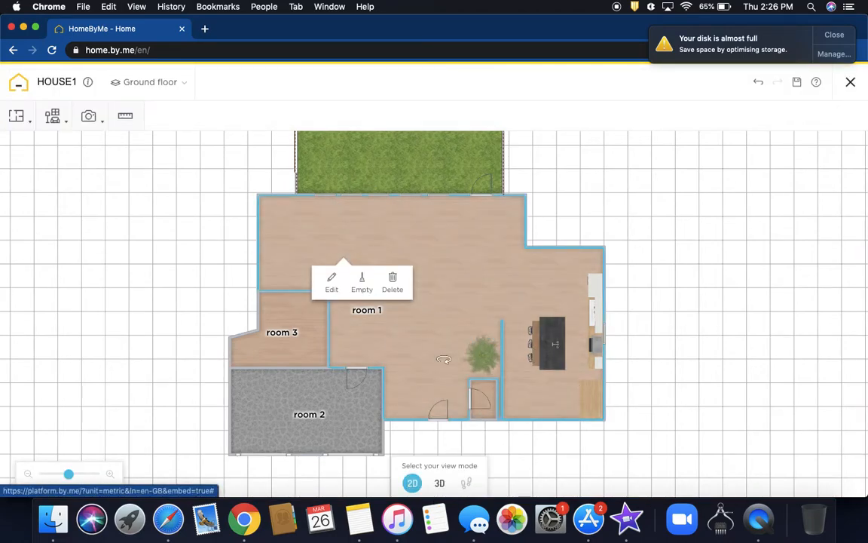
- Switch the house plan to the 3D view and search the product catalogue for "tv"
click(440, 483)
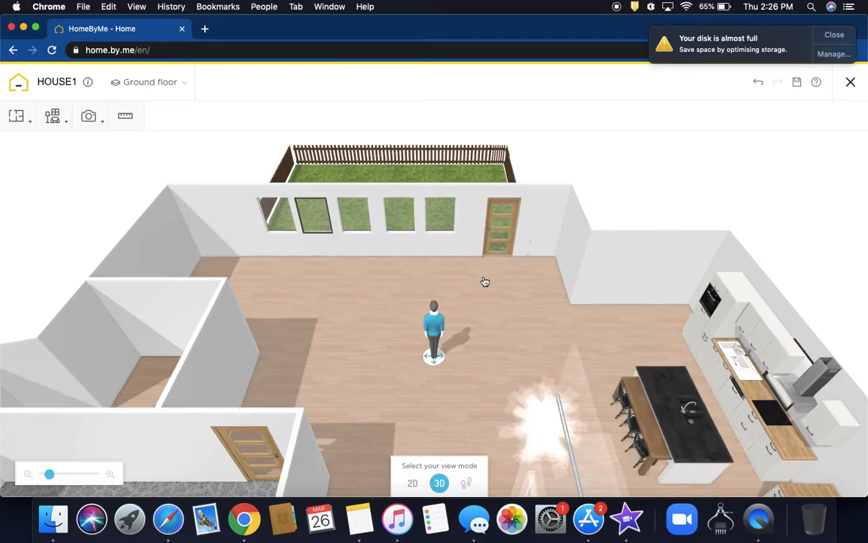
click(60, 121)
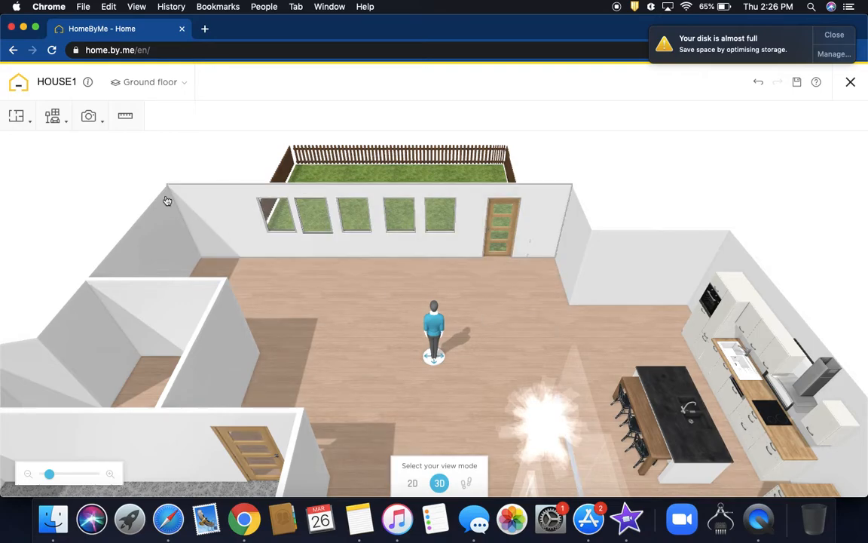
click(58, 125)
click(73, 147)
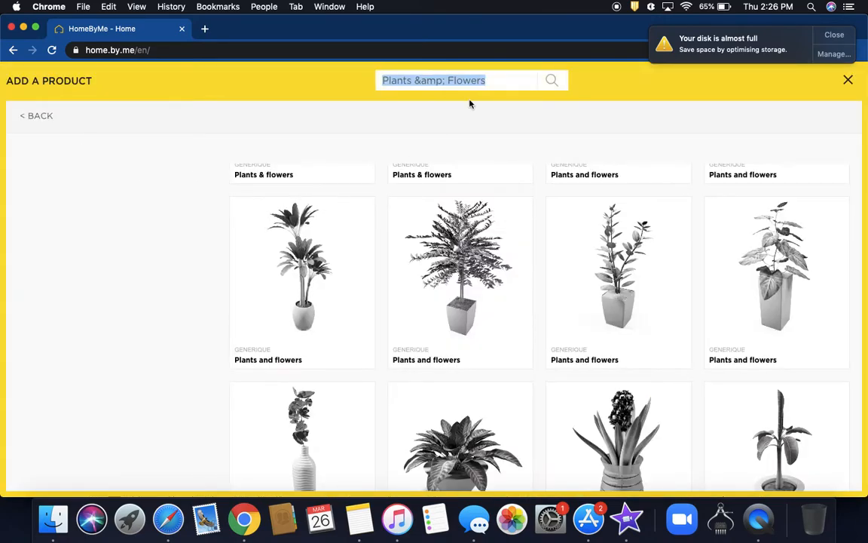
text(tv)
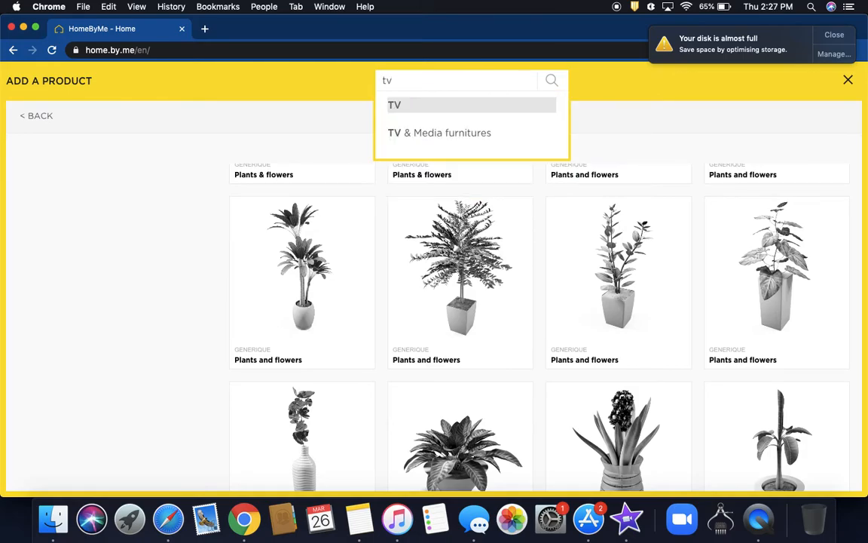
key(Return)
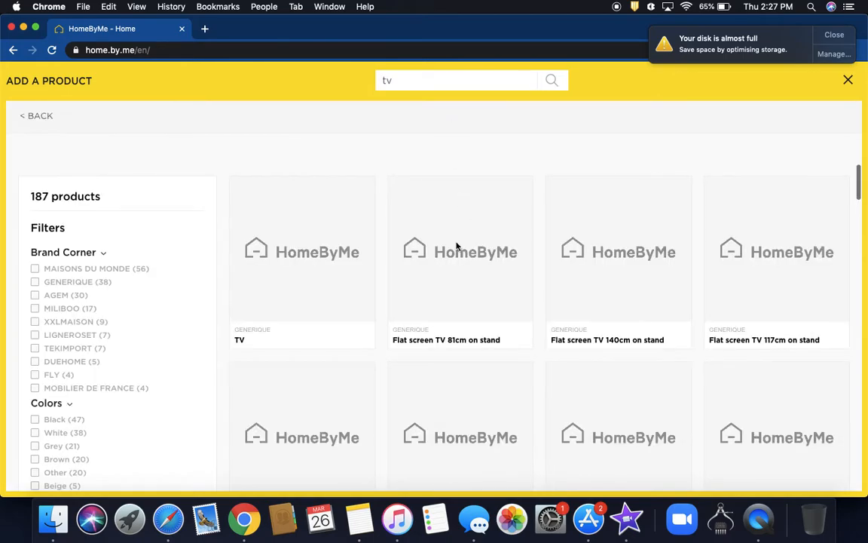
- Add the AGEM TV furniture with beige fronts and dark red cubes against room 1's garden-side wall
scroll(372, 364, down, 5)
scroll(370, 364, up, 4)
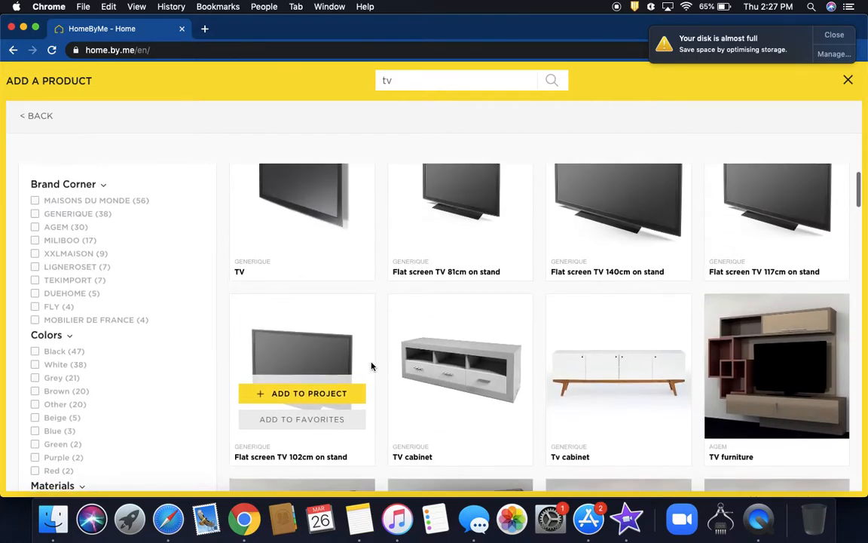
scroll(737, 247, up, 1)
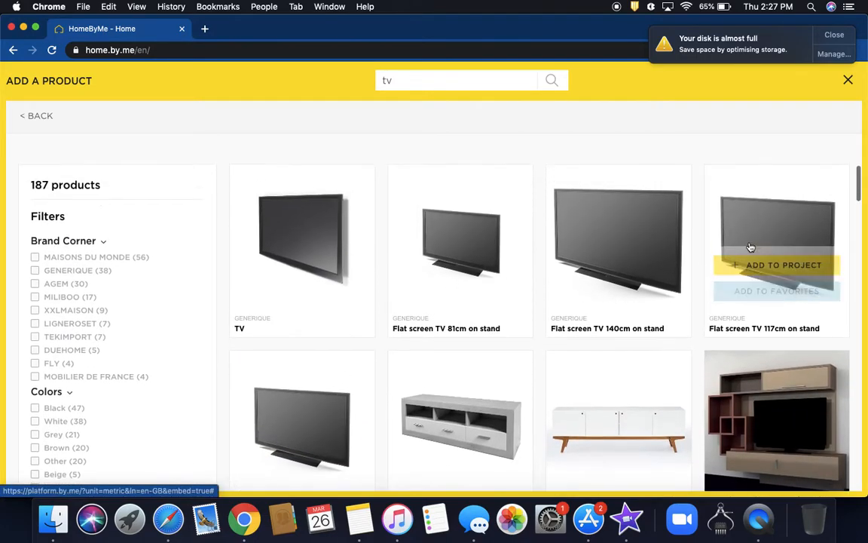
scroll(742, 247, down, 3)
scroll(550, 291, down, 3)
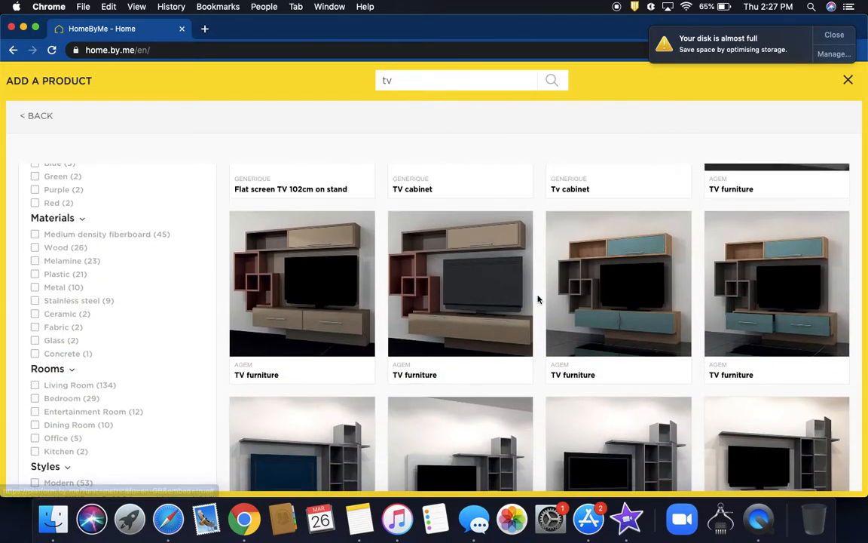
scroll(494, 301, down, 2)
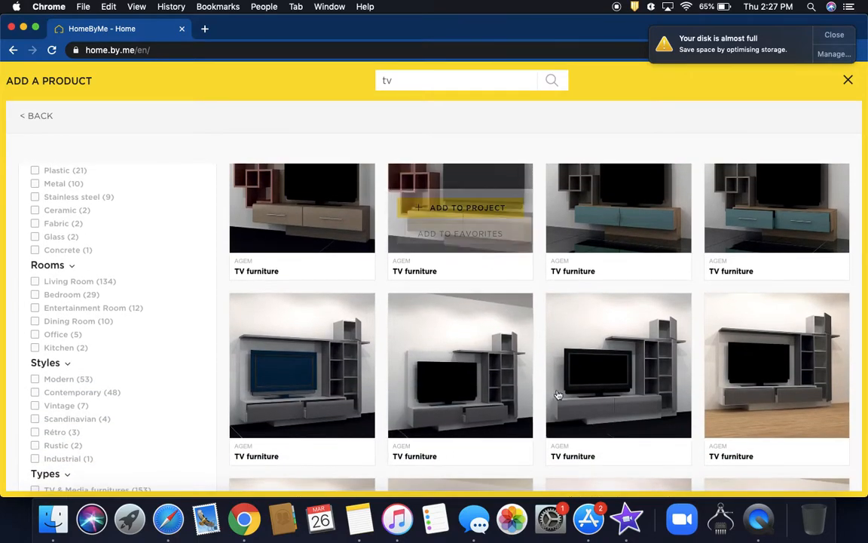
scroll(451, 217, up, 1)
click(450, 229)
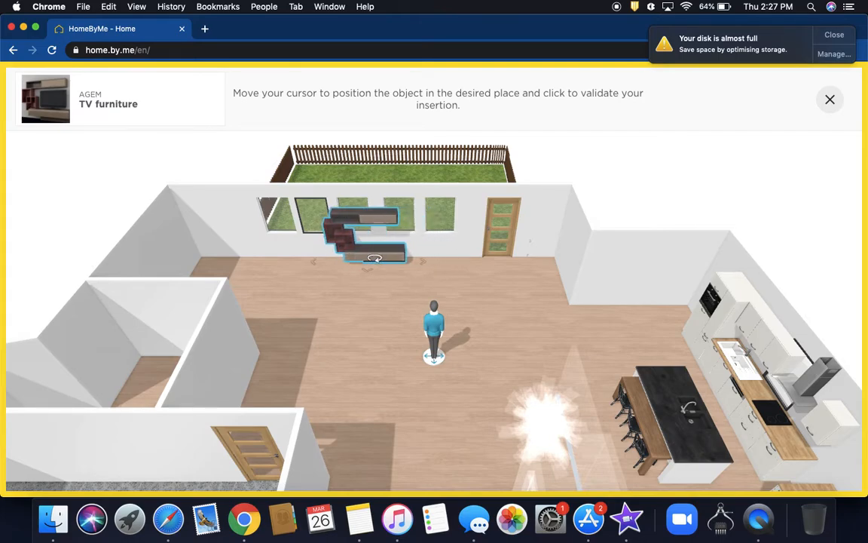
click(374, 258)
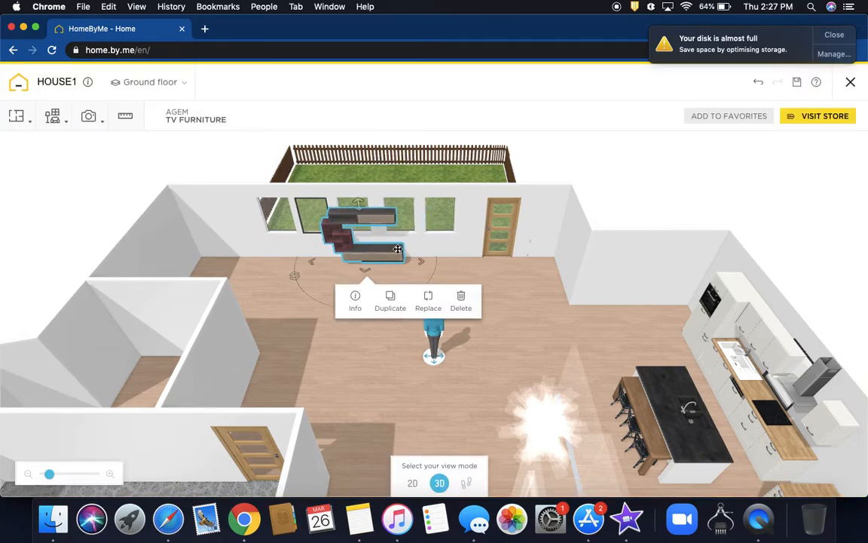
- Delete the five windows from the wall between room 1 and the garden in the 2D plan, keeping the door
click(413, 483)
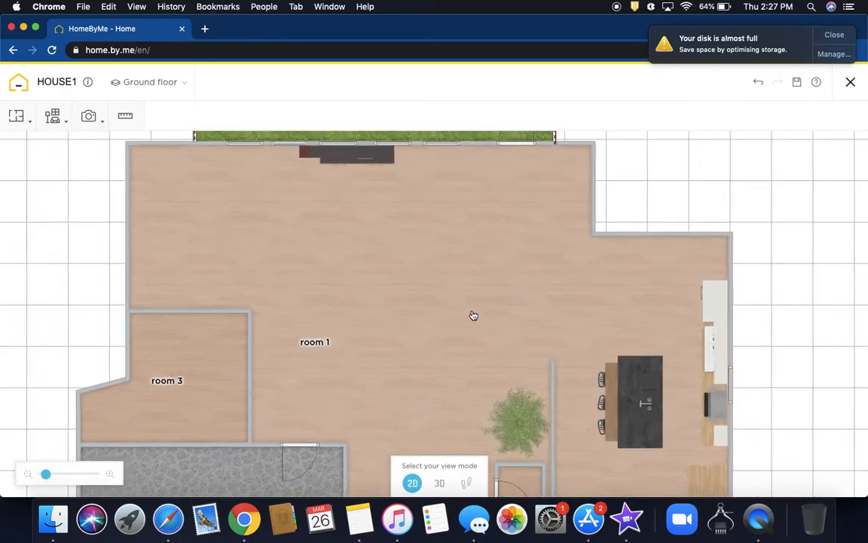
drag(443, 274, 445, 419)
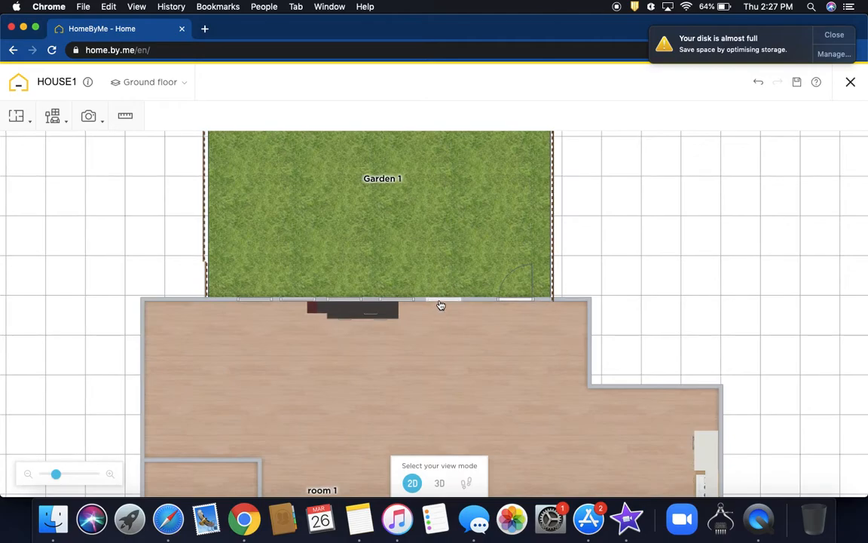
click(441, 302)
click(532, 339)
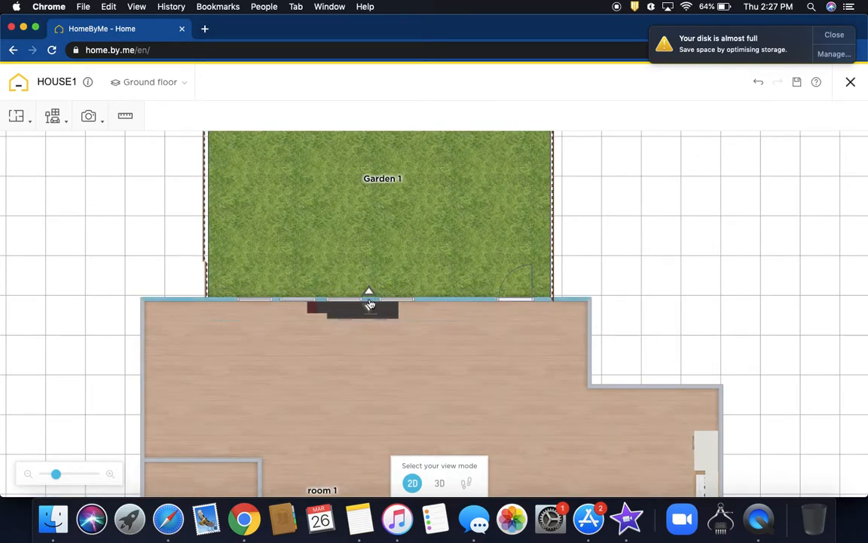
click(399, 304)
click(396, 297)
click(343, 300)
click(444, 342)
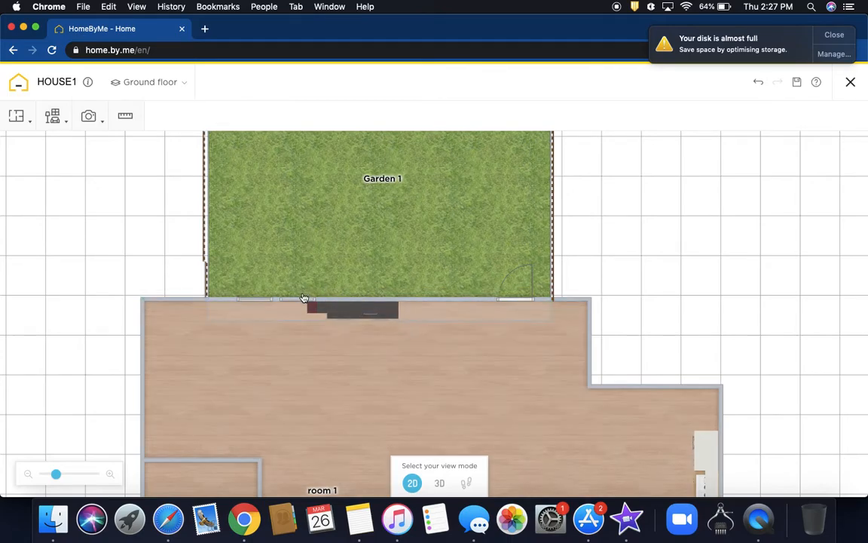
click(304, 302)
drag(305, 302, 261, 300)
click(387, 334)
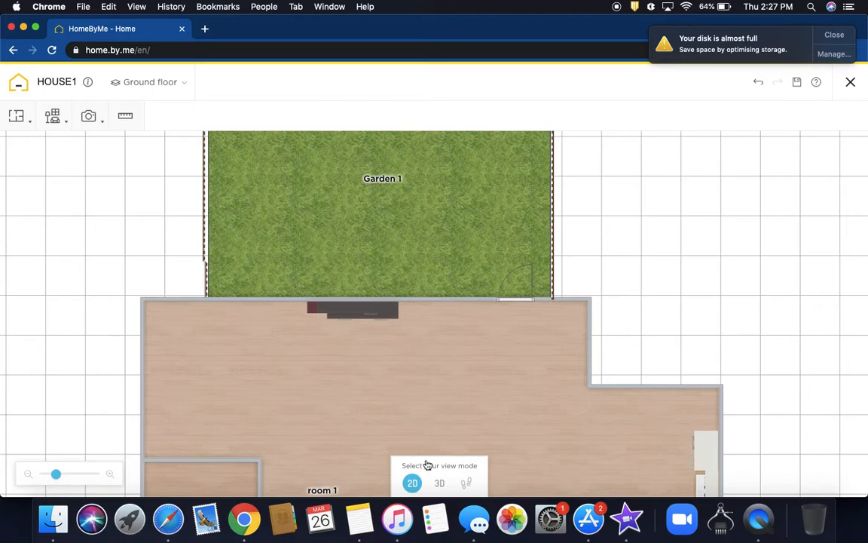
- Add the Generique Flat screen TV 140cm on stand to the floor in front of the TV furniture in 3D
click(442, 483)
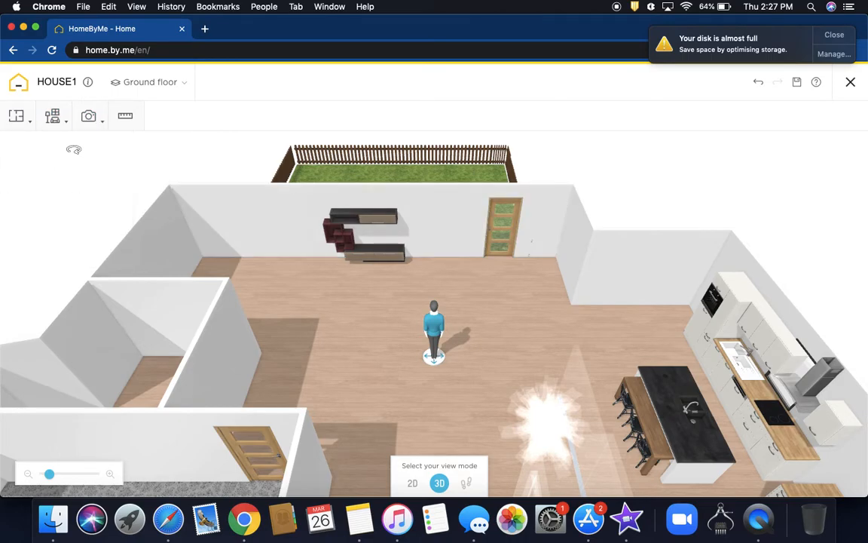
click(52, 118)
click(57, 147)
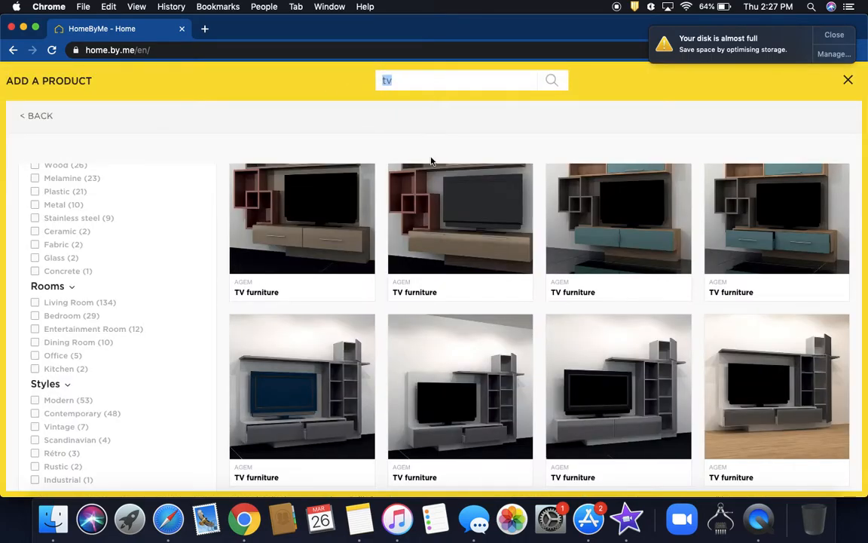
scroll(433, 128, up, 10)
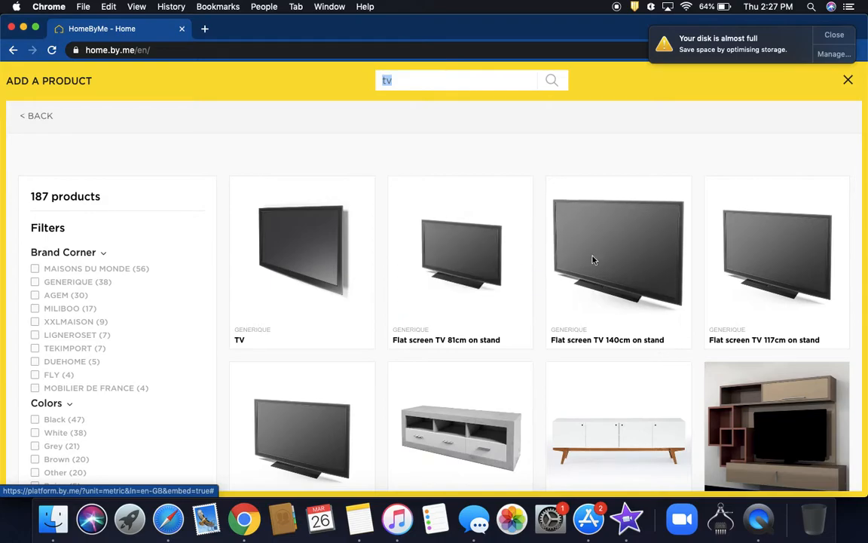
click(597, 277)
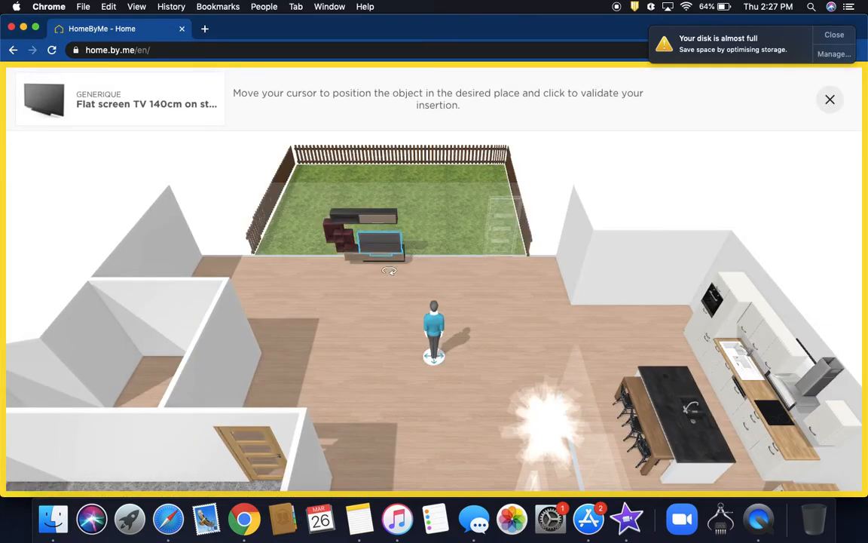
click(388, 295)
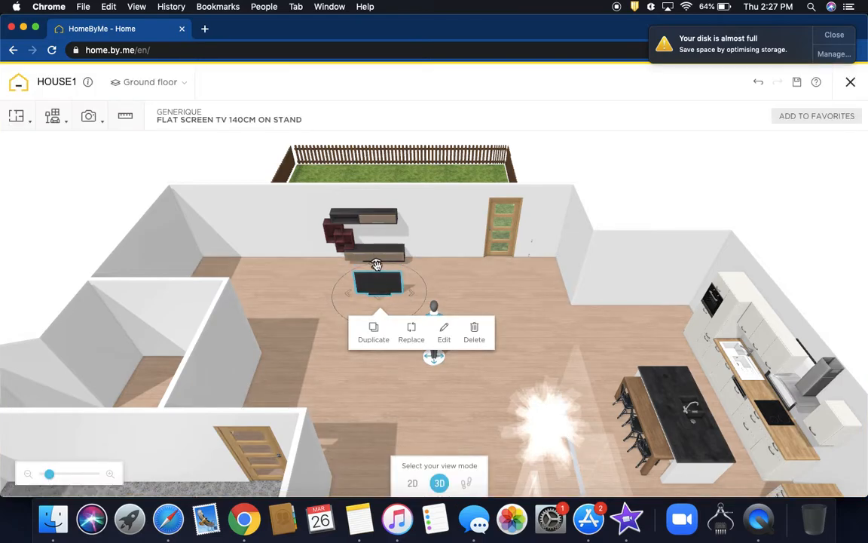
- Move the flat screen TV back to the wall and raise it between the TV furniture's upper and lower cabinets
drag(376, 264, 375, 260)
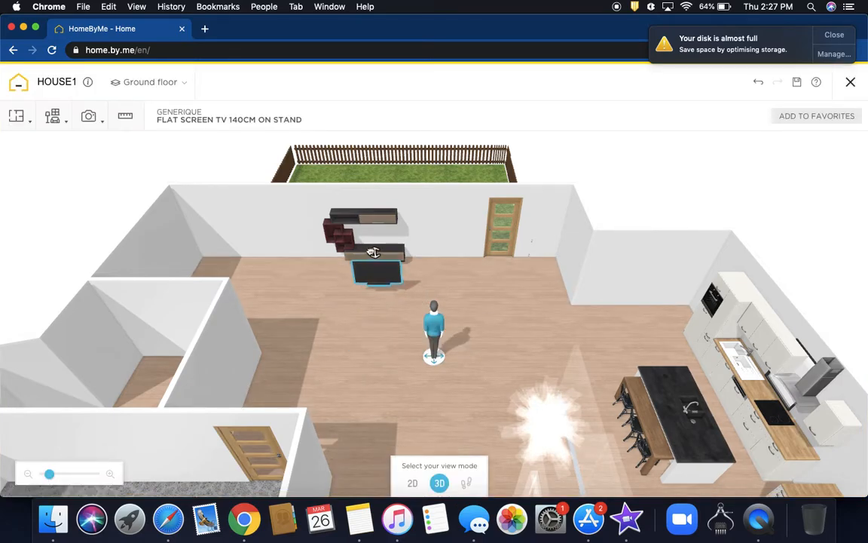
click(373, 267)
drag(373, 265, 371, 256)
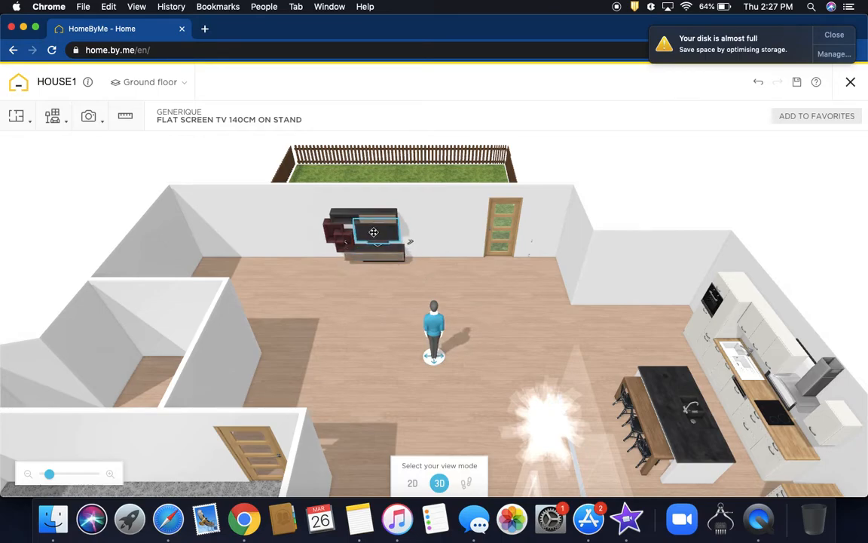
drag(373, 232, 372, 232)
click(488, 301)
drag(488, 300, 487, 291)
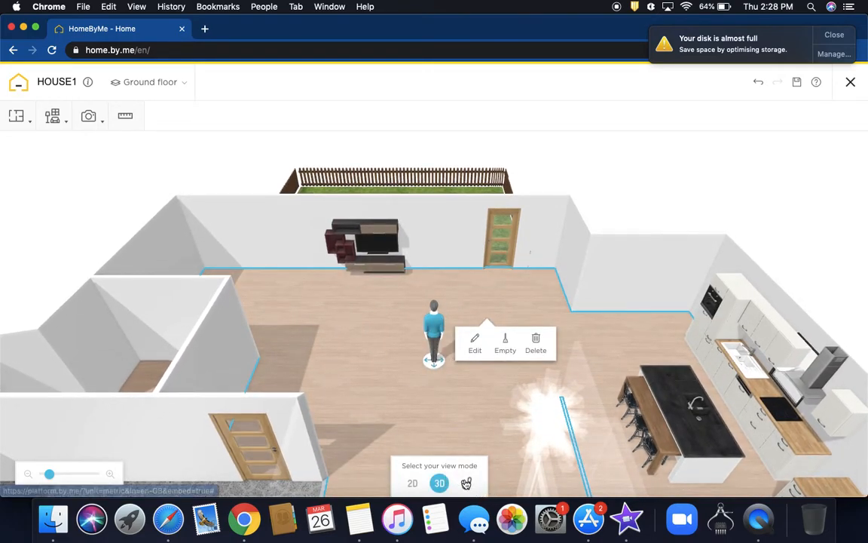
- Inspect the TV in the walkthrough view and lower it onto the lower cabinet of the TV furniture
click(468, 484)
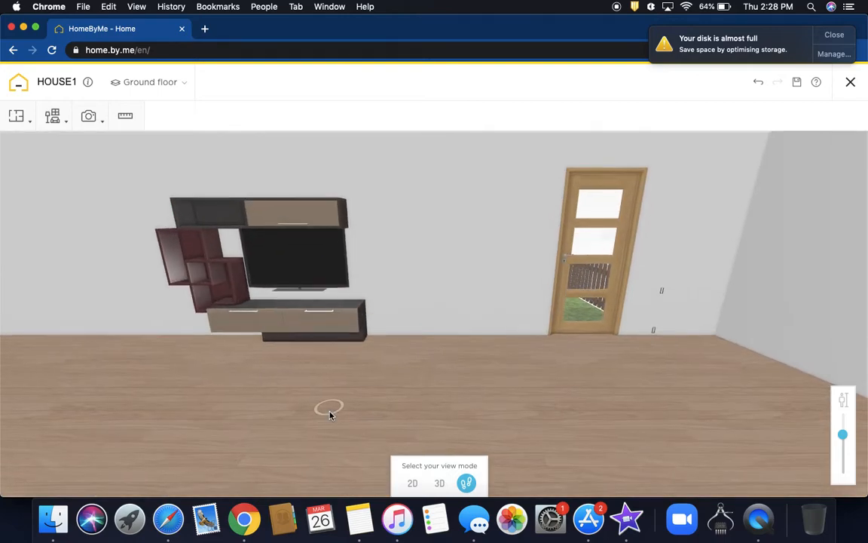
click(329, 413)
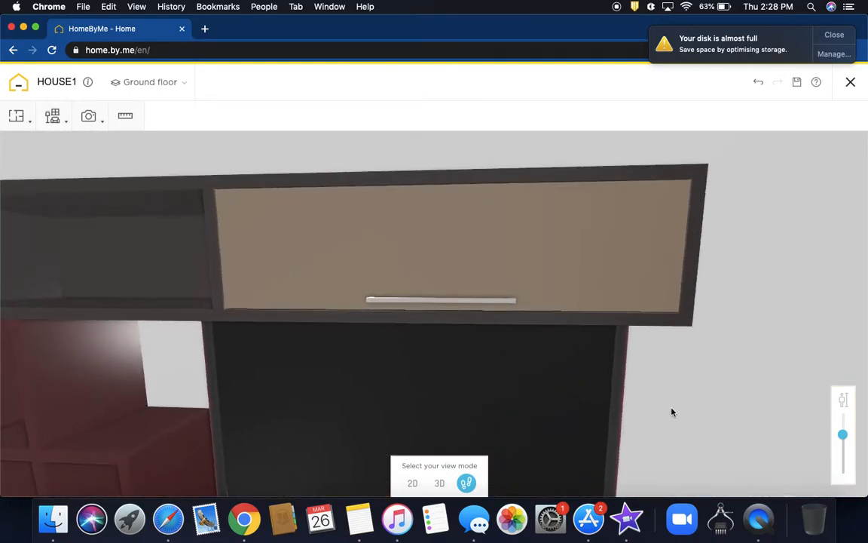
drag(671, 409, 705, 350)
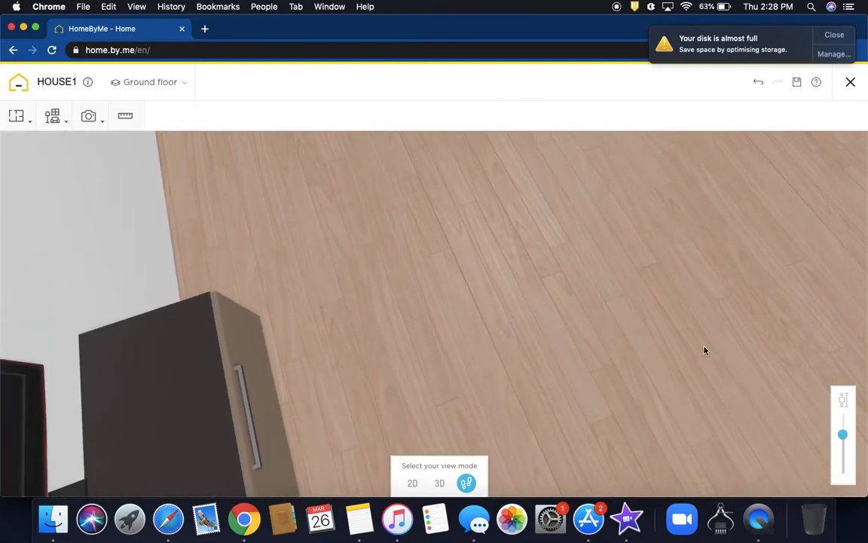
click(704, 350)
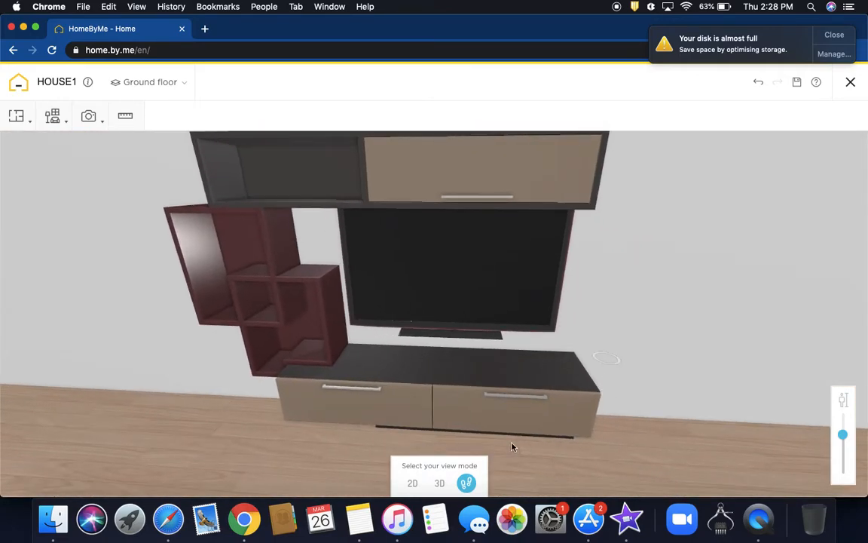
click(443, 482)
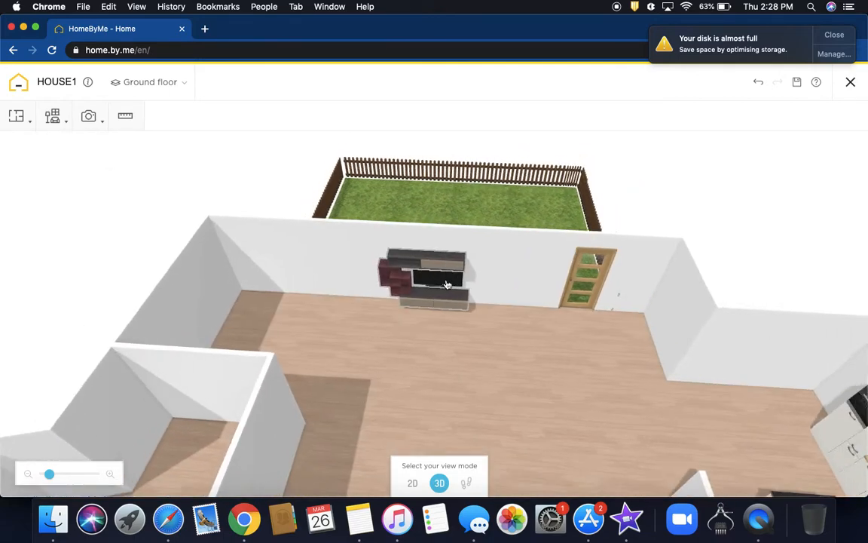
click(446, 285)
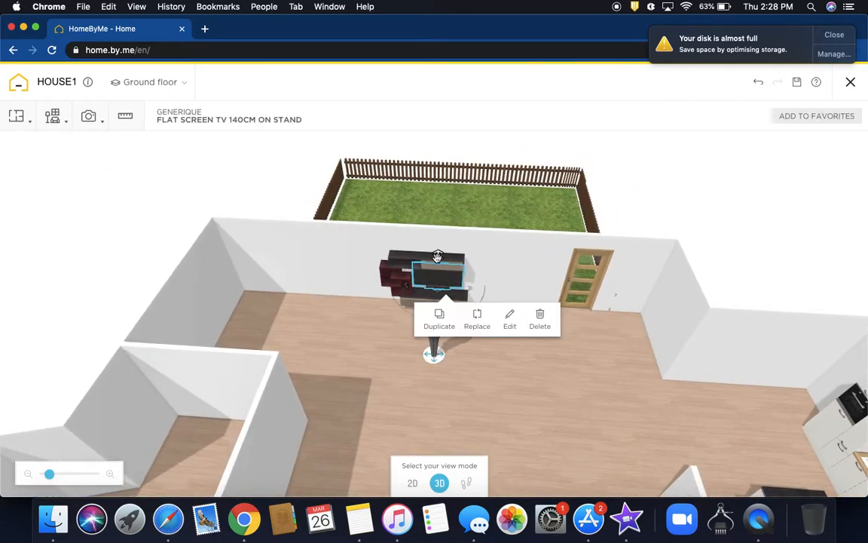
drag(438, 257, 437, 257)
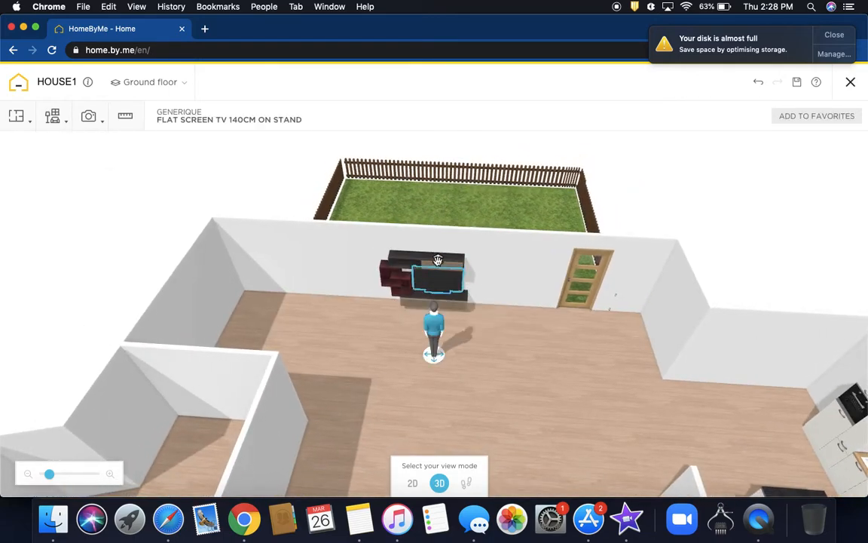
click(523, 397)
click(466, 485)
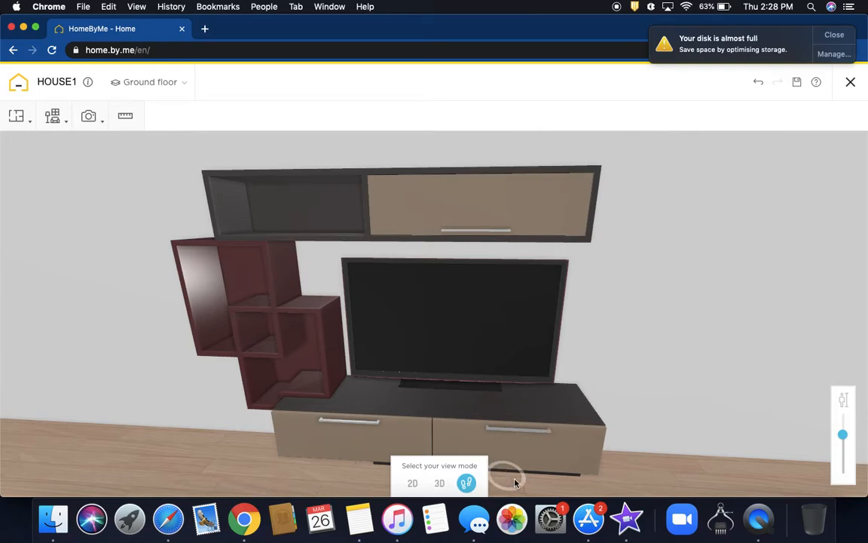
click(442, 485)
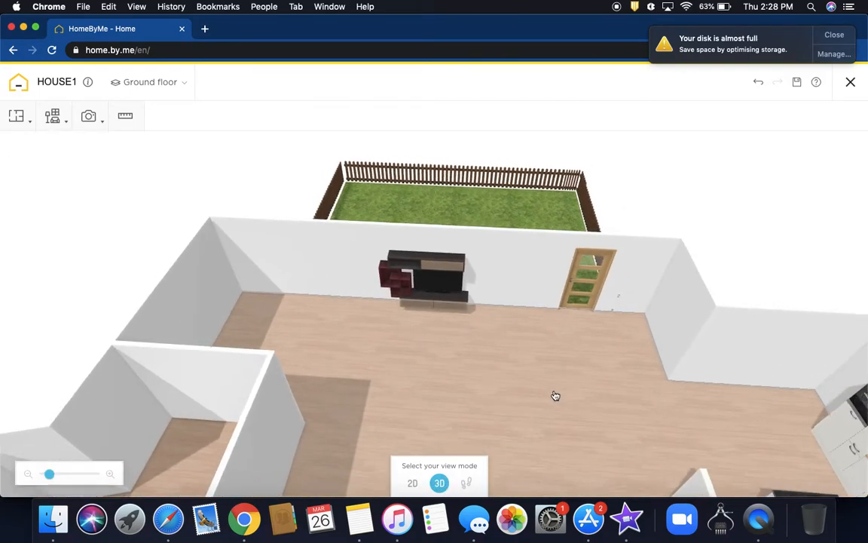
- Search the catalogue for "door" and add the Generique Interior door with horizontal panels to the wall between room 1 and room 3
drag(555, 396, 369, 341)
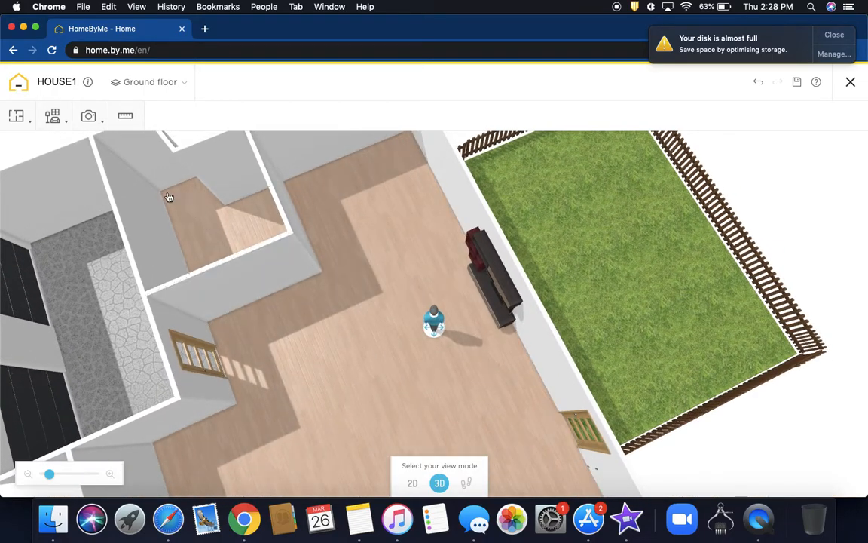
click(53, 117)
click(68, 144)
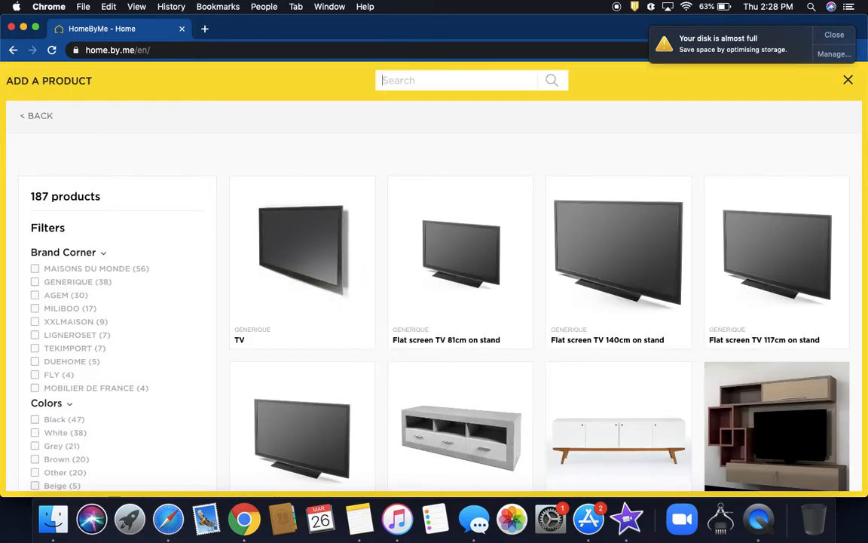
text(door)
key(Return)
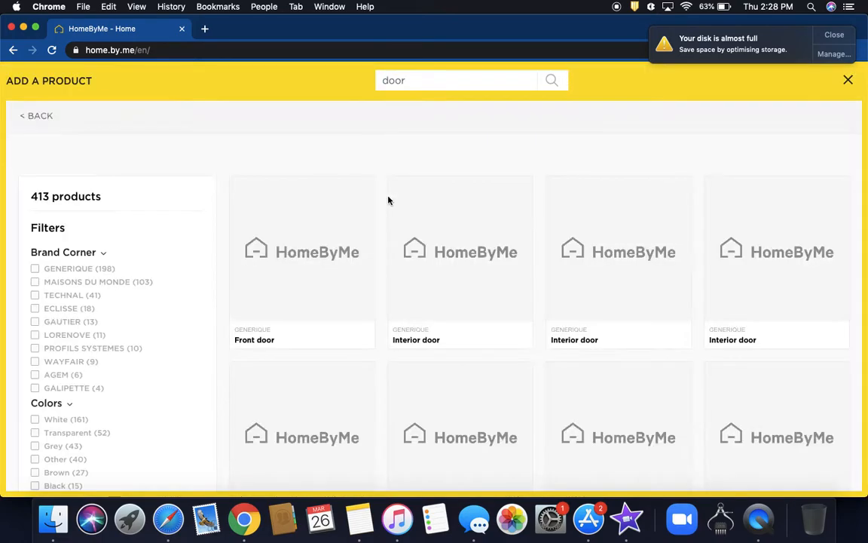
scroll(461, 366, down, 1)
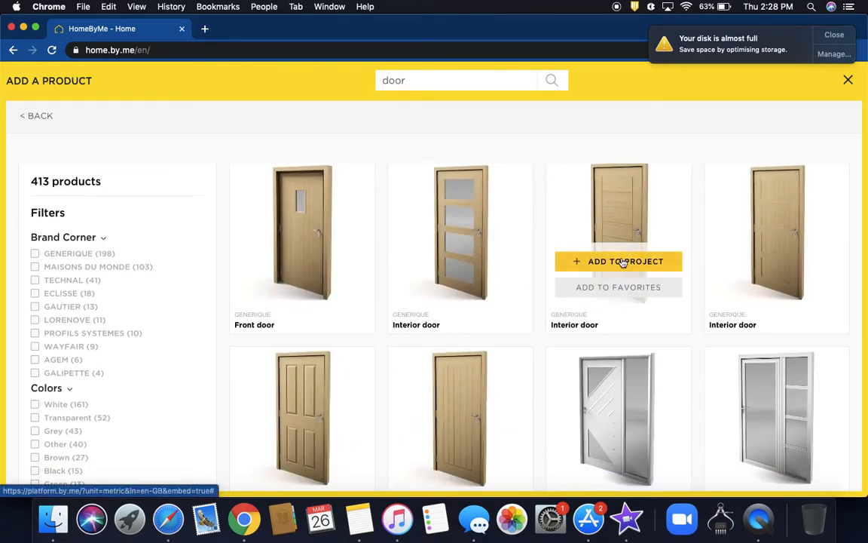
click(622, 262)
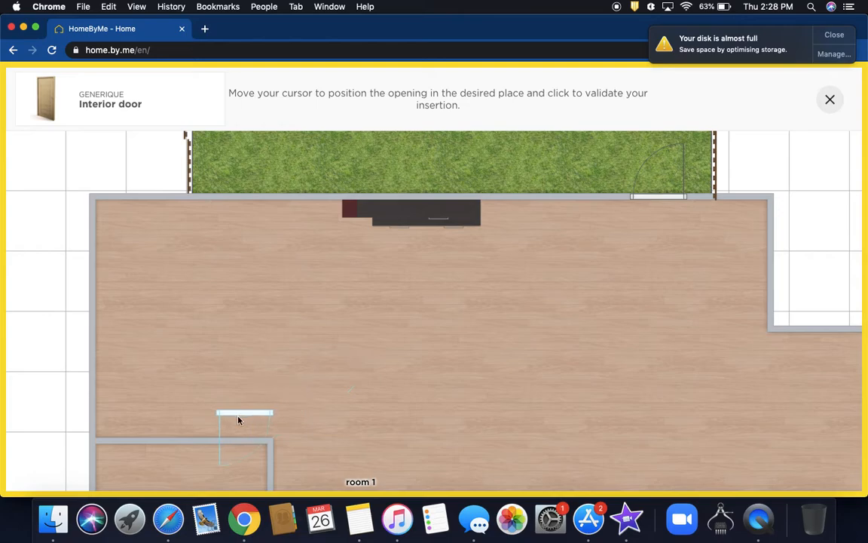
click(179, 452)
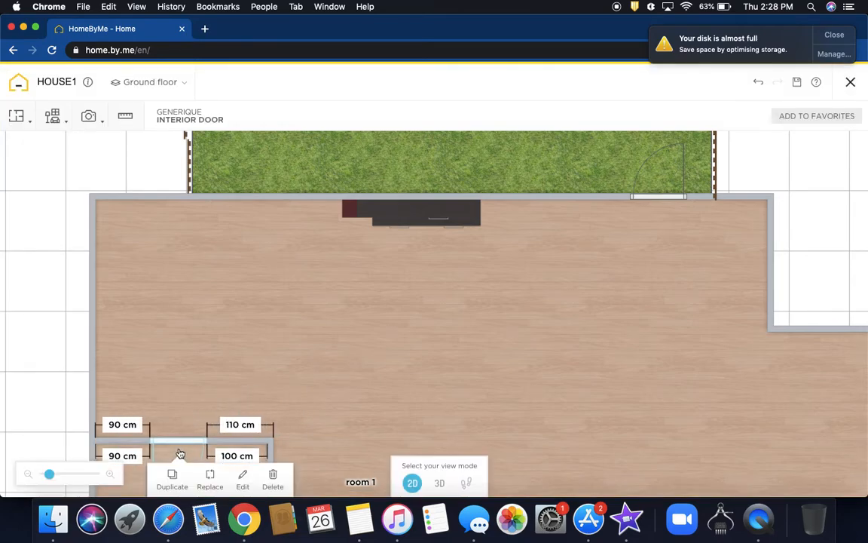
click(420, 385)
drag(421, 377, 413, 326)
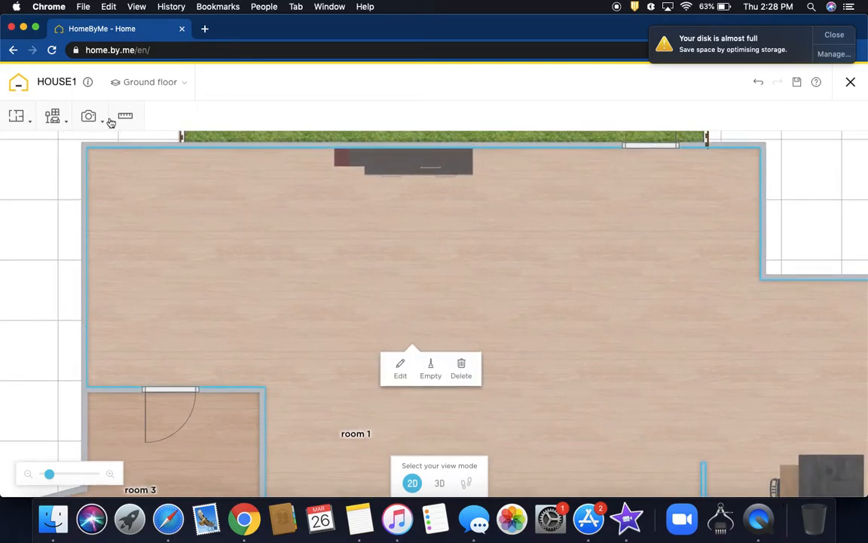
- Search for "sofa" in 3D, add the grey Generique Sofa with cushions in front of the TV furniture and turn it to face the TV
click(61, 121)
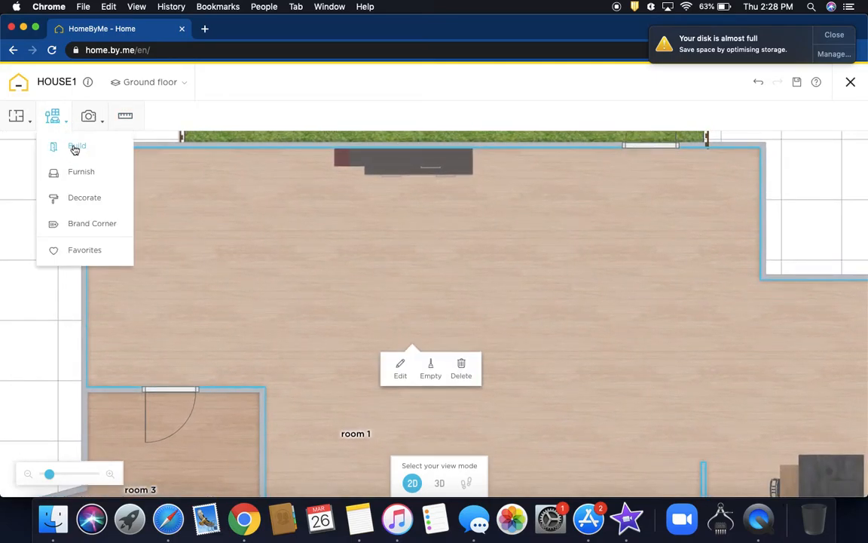
click(441, 484)
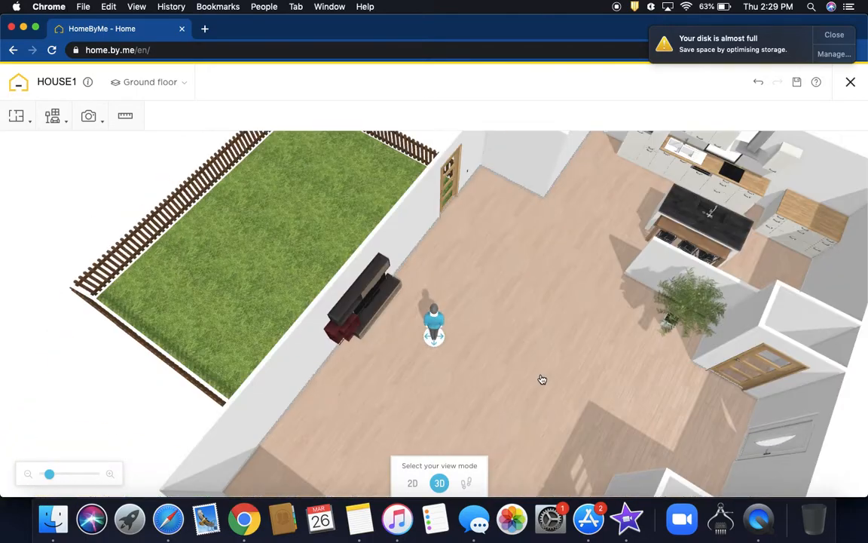
click(52, 117)
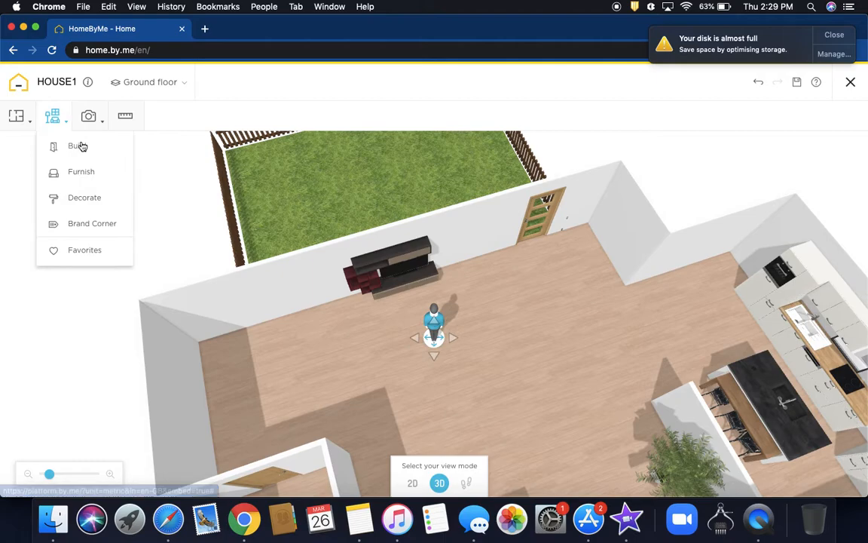
click(78, 147)
text(s)
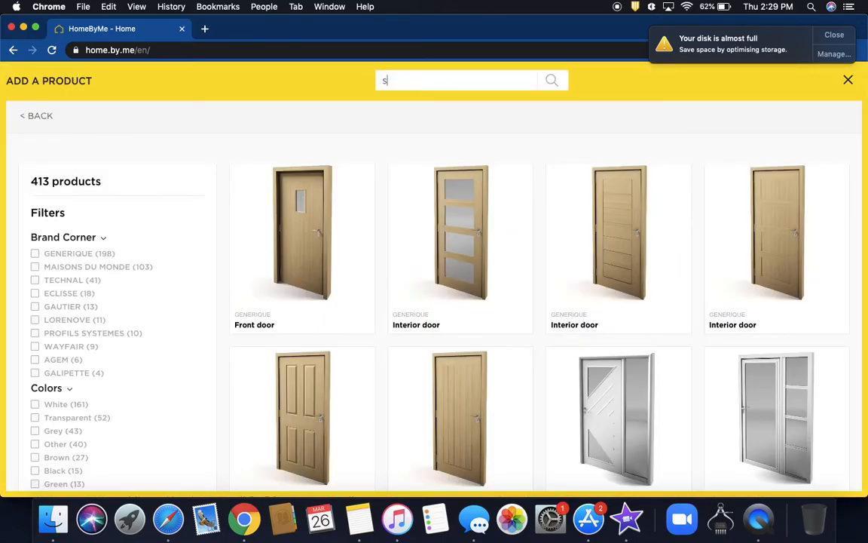
text(ofa)
key(Return)
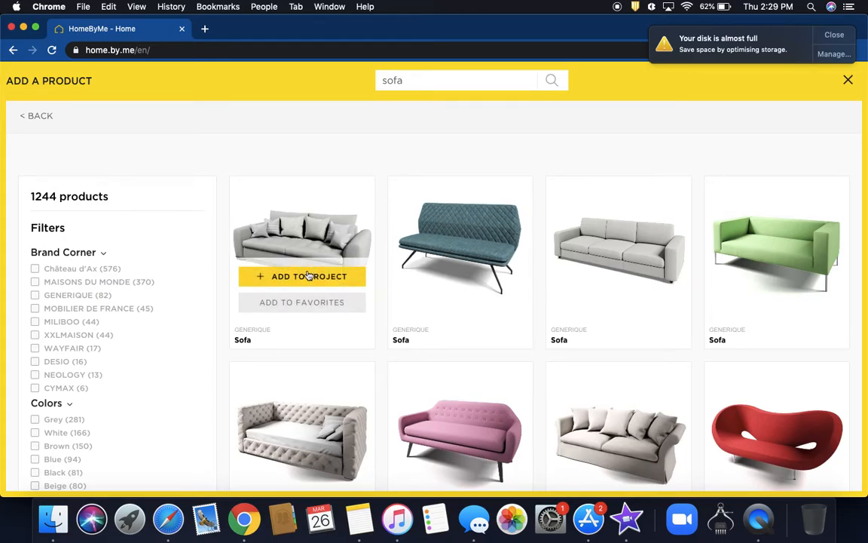
click(308, 277)
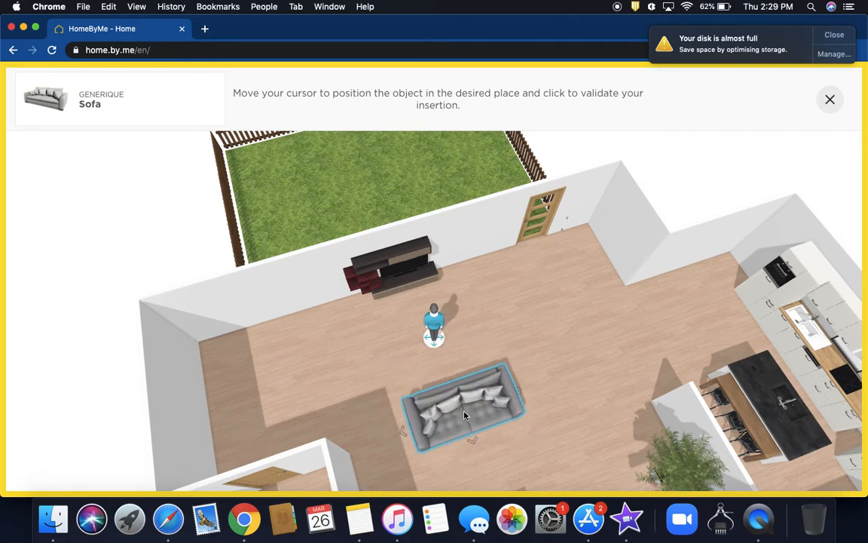
click(455, 407)
drag(409, 377, 581, 289)
drag(511, 316, 501, 329)
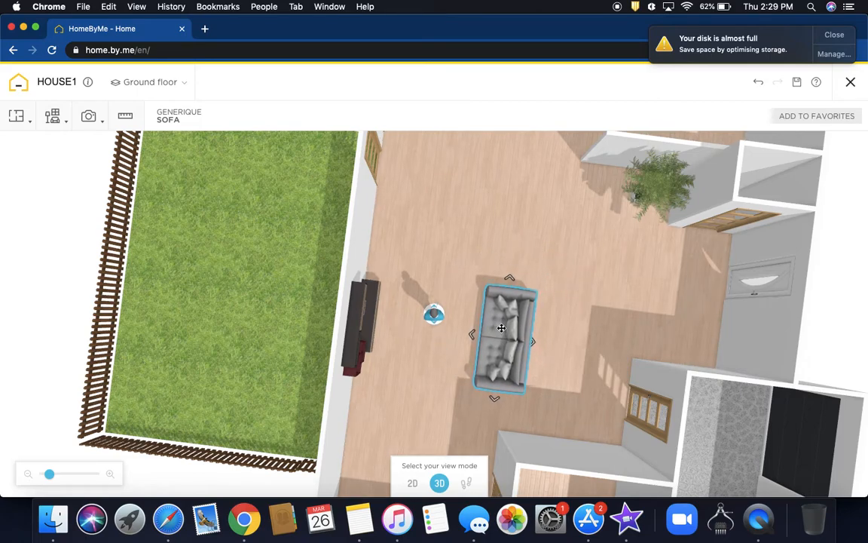
- Add the teal quilted Generique Sofa at a right angle to the grey sofa, on the garden door side of the seating area
mouse_move(56, 128)
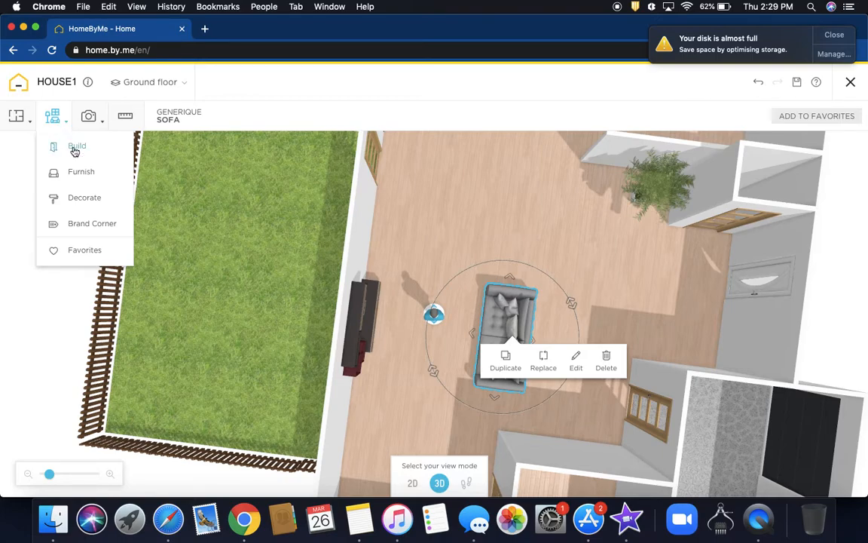
click(75, 148)
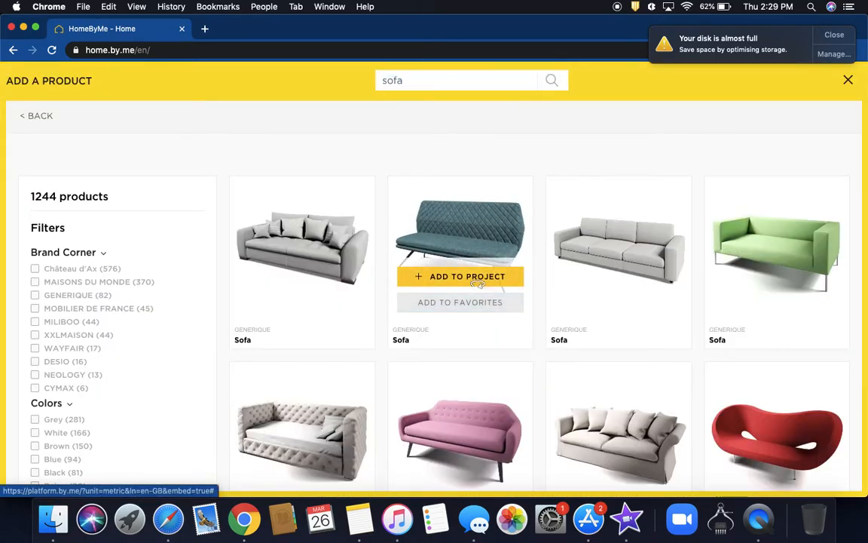
click(480, 277)
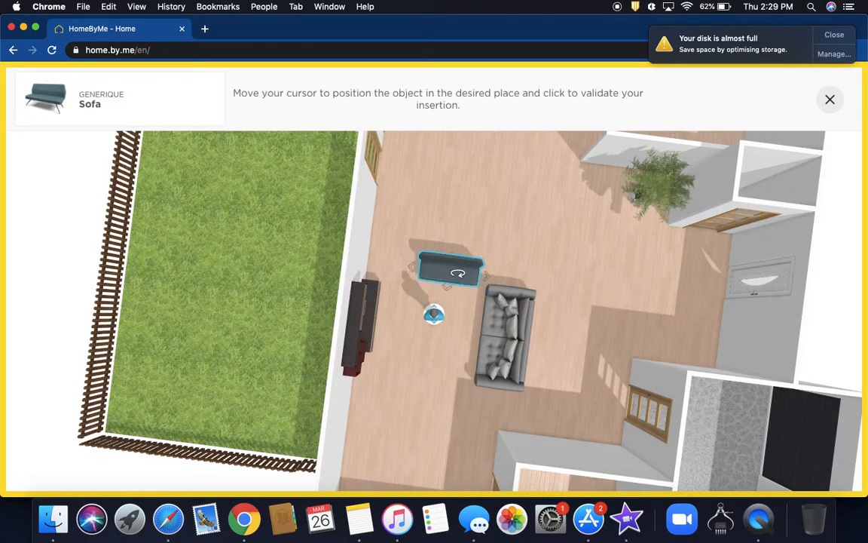
click(466, 301)
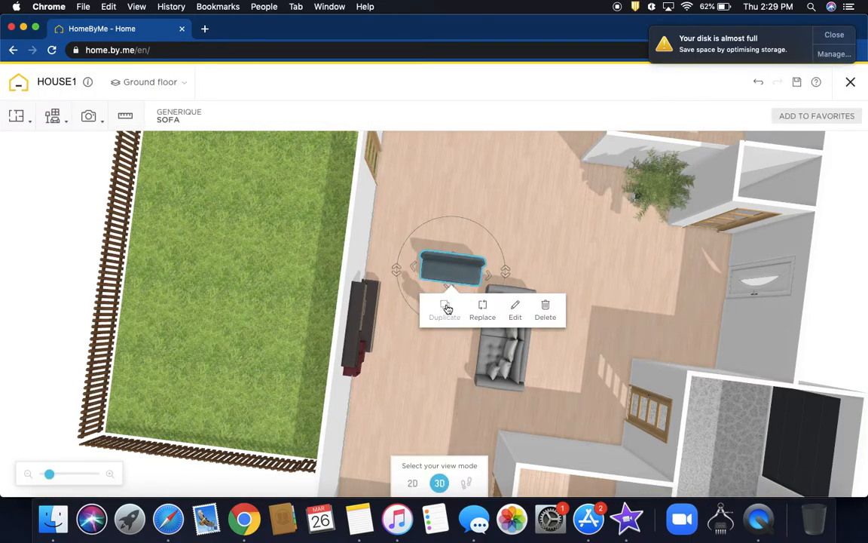
- Duplicate the teal sofa and place the copy on the opposite side of the seating area, turned to face the first one
click(446, 307)
drag(499, 269, 413, 427)
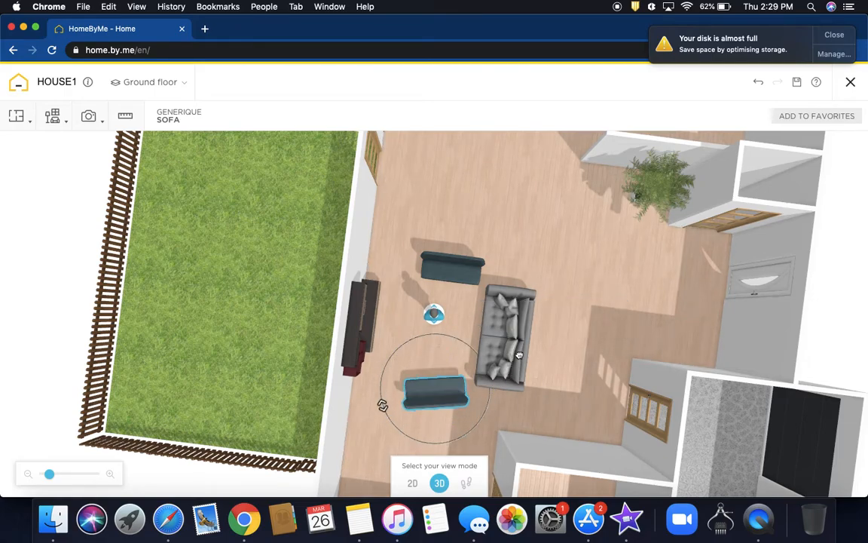
click(436, 387)
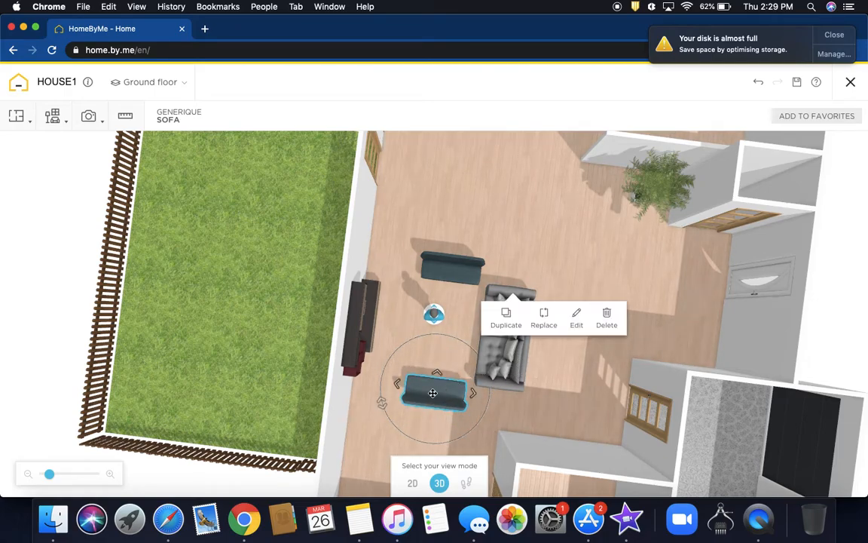
drag(437, 387, 433, 385)
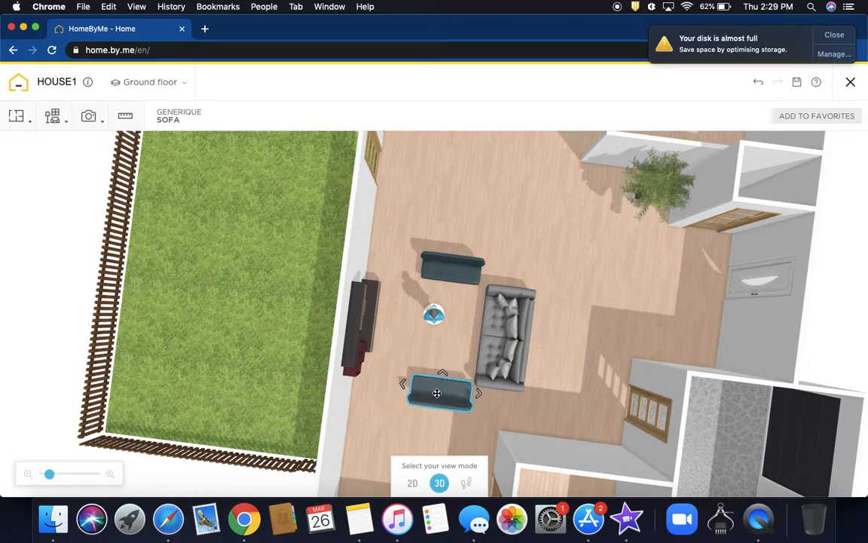
click(436, 394)
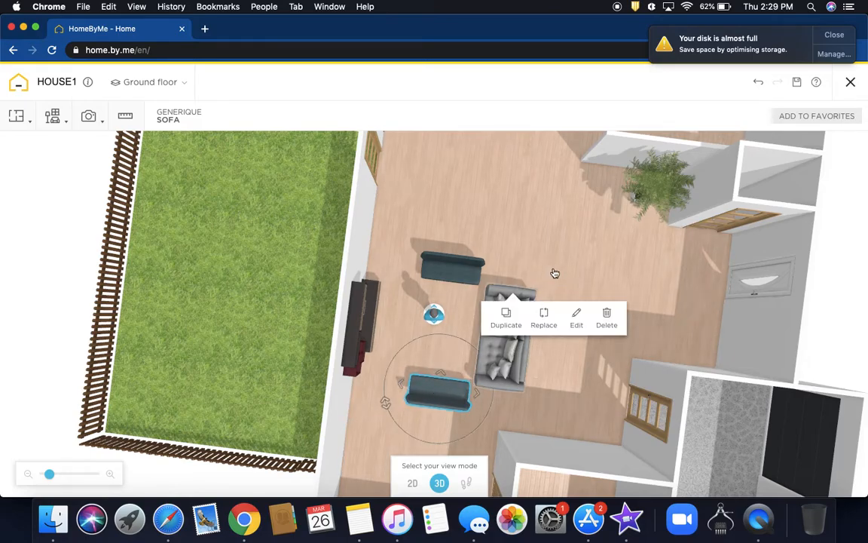
click(552, 231)
- Search for "rug" and place the Maisons du Monde Round Jute Rug D180 on the floor in the middle of the three sofas
drag(552, 231, 494, 201)
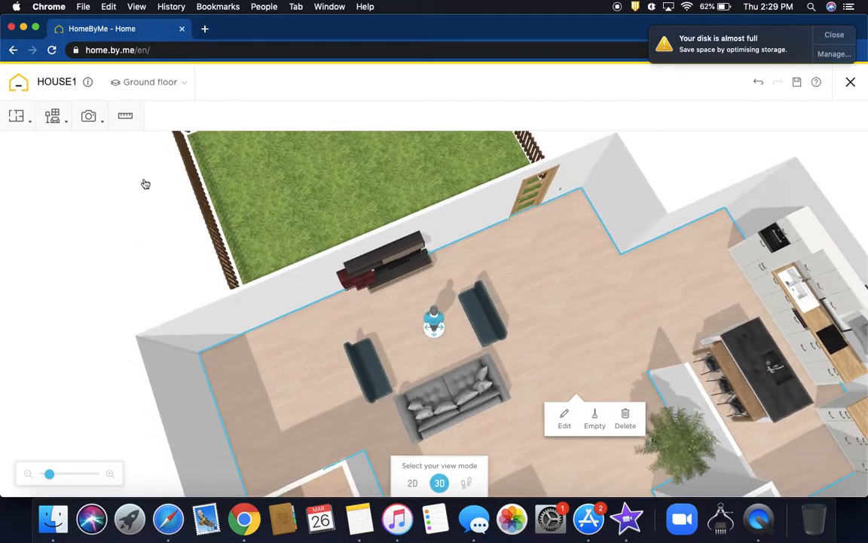
click(66, 124)
click(63, 151)
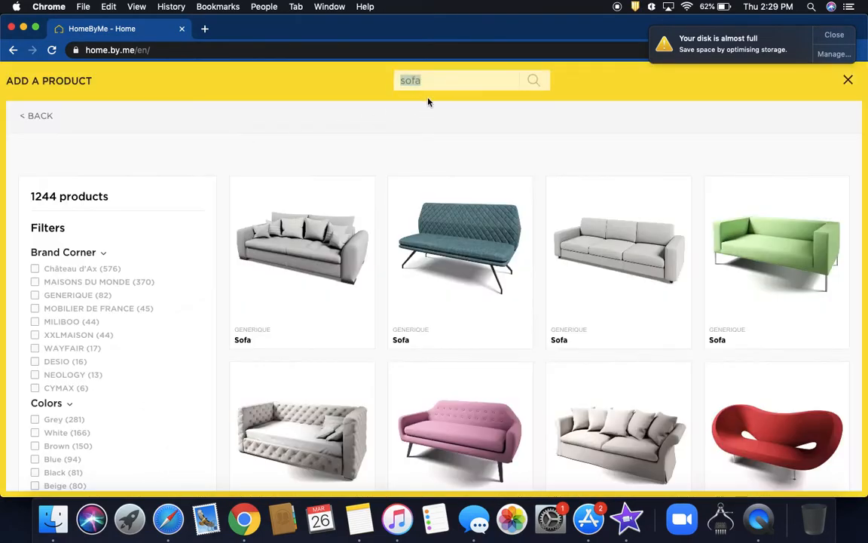
text(ug)
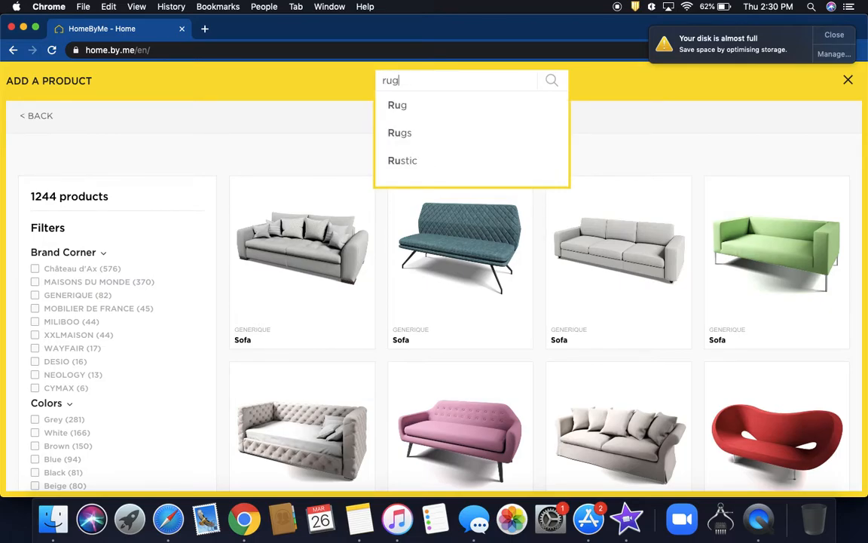
key(Return)
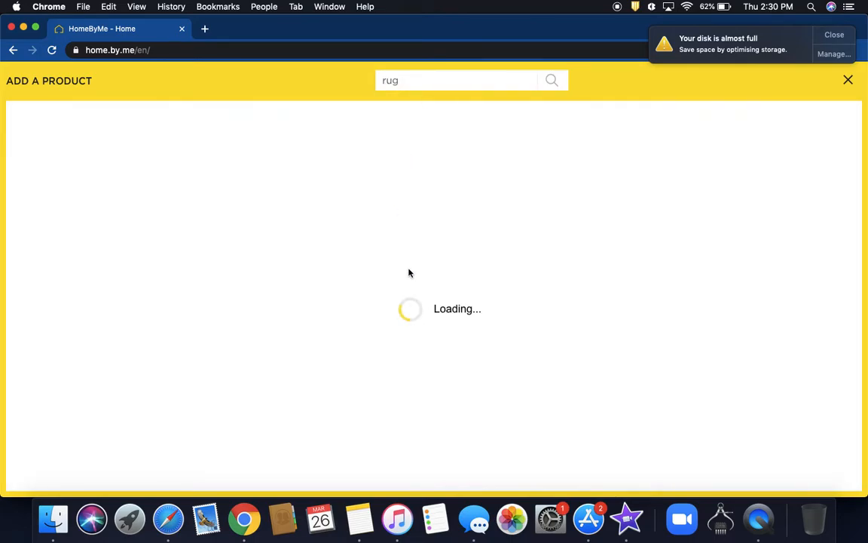
scroll(422, 347, down, 3)
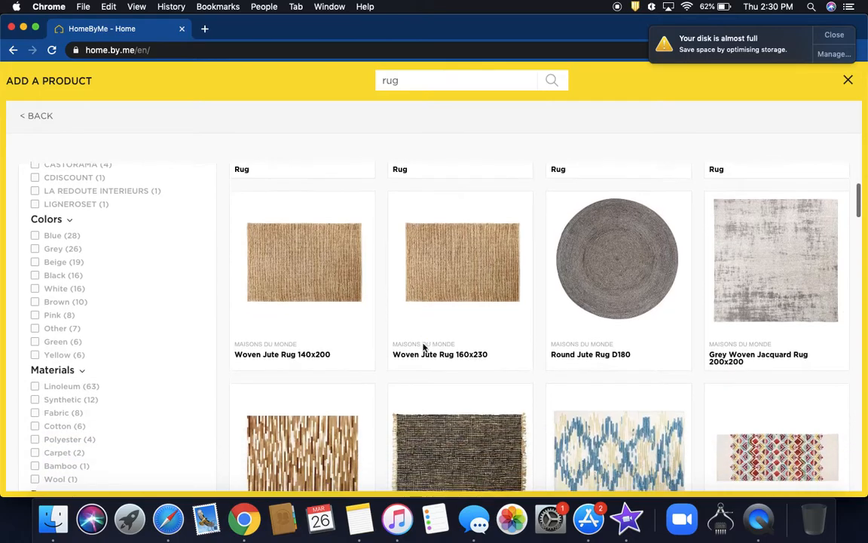
scroll(423, 348, down, 3)
scroll(422, 362, up, 2)
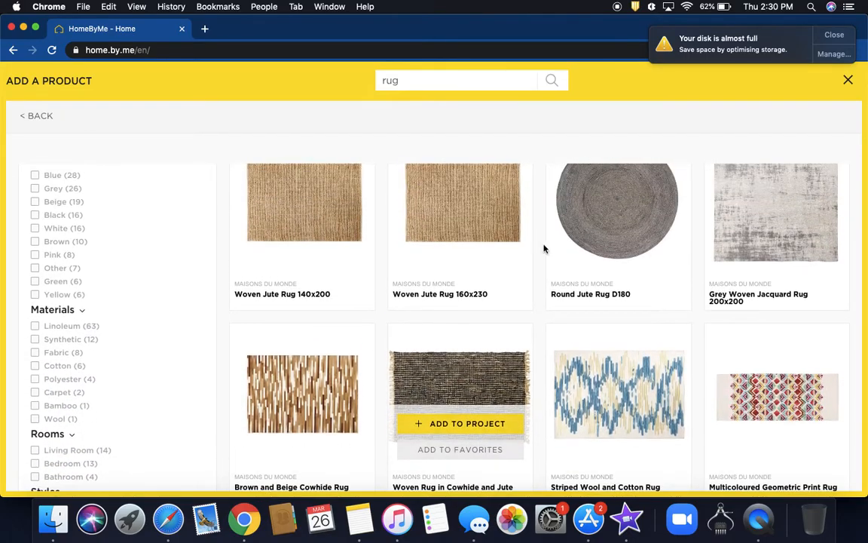
click(599, 230)
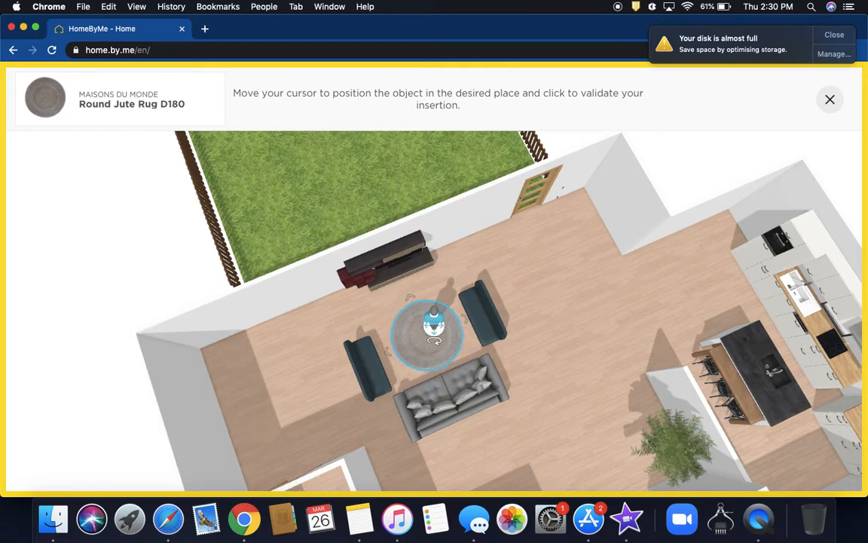
click(426, 337)
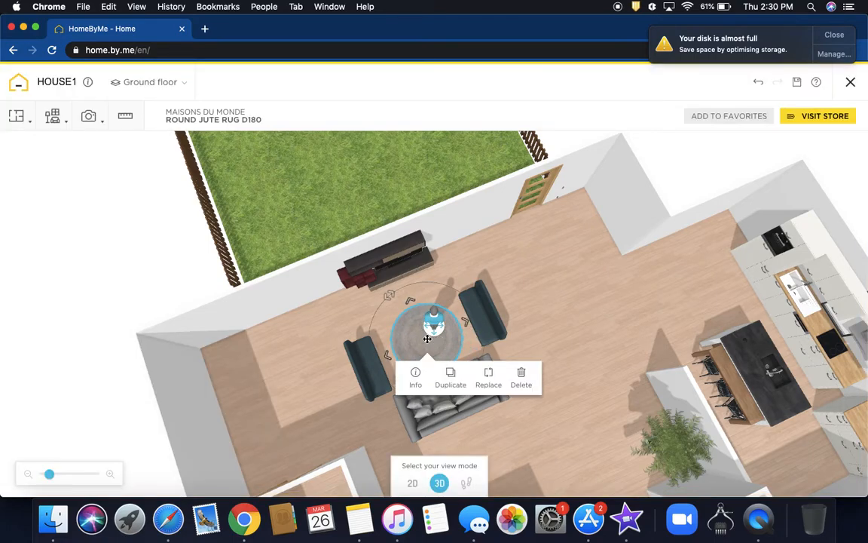
click(590, 318)
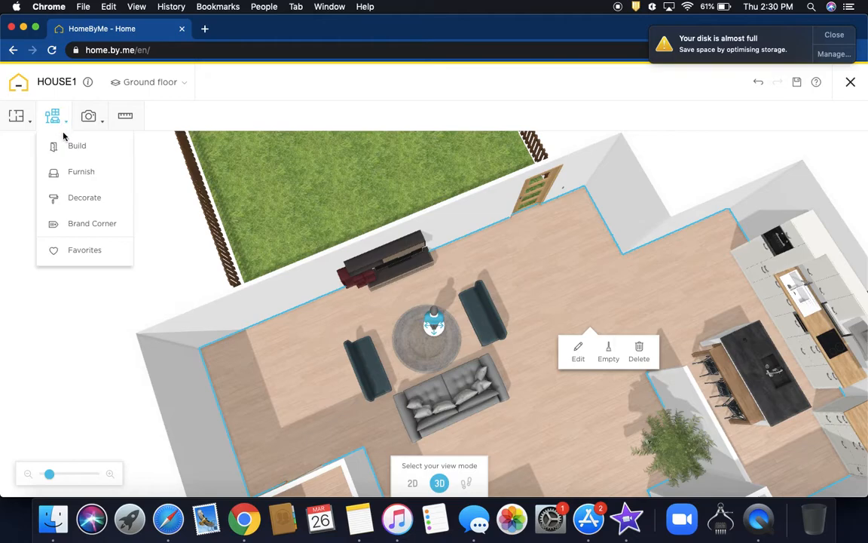
- Search the catalogue for Coffee tables and place the Generique wooden crate coffee table at the centre of the round rug
click(64, 144)
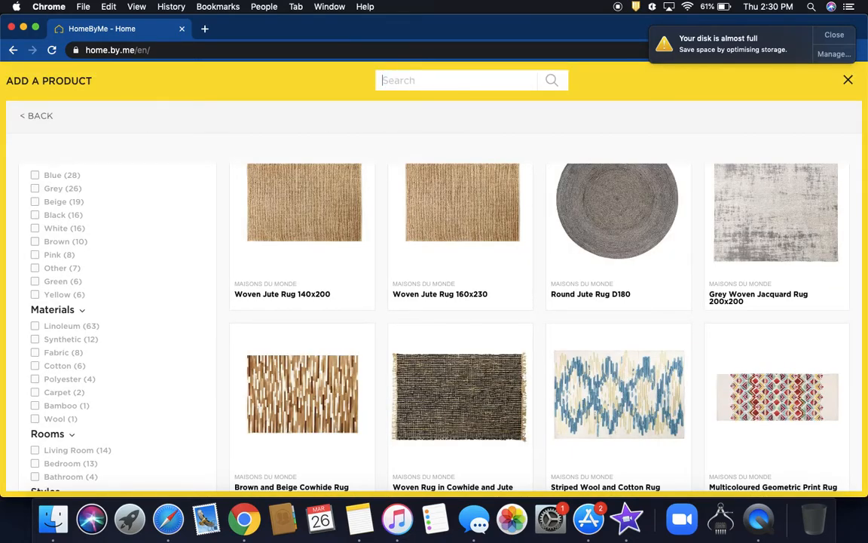
text(coffe)
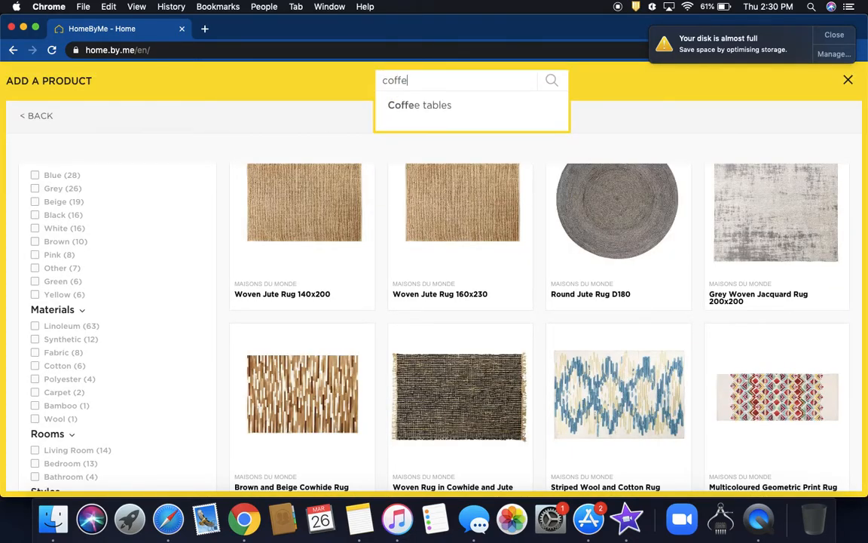
click(451, 111)
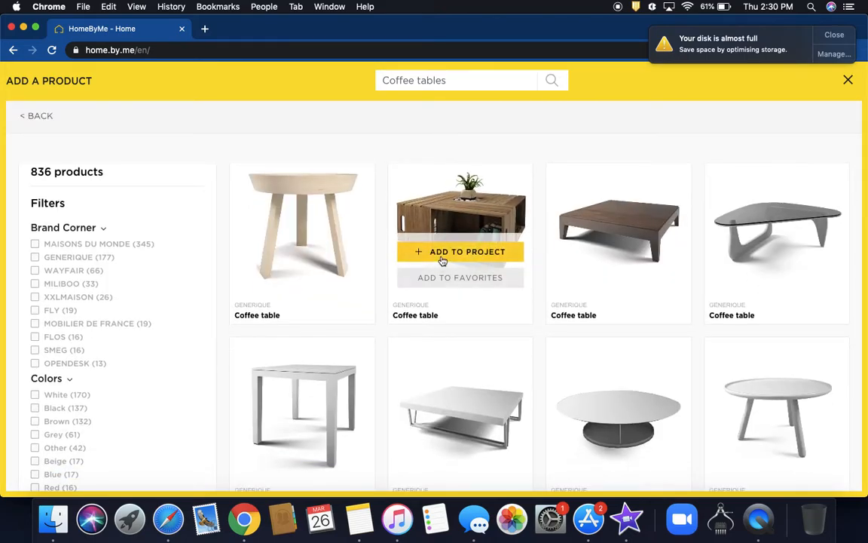
click(442, 254)
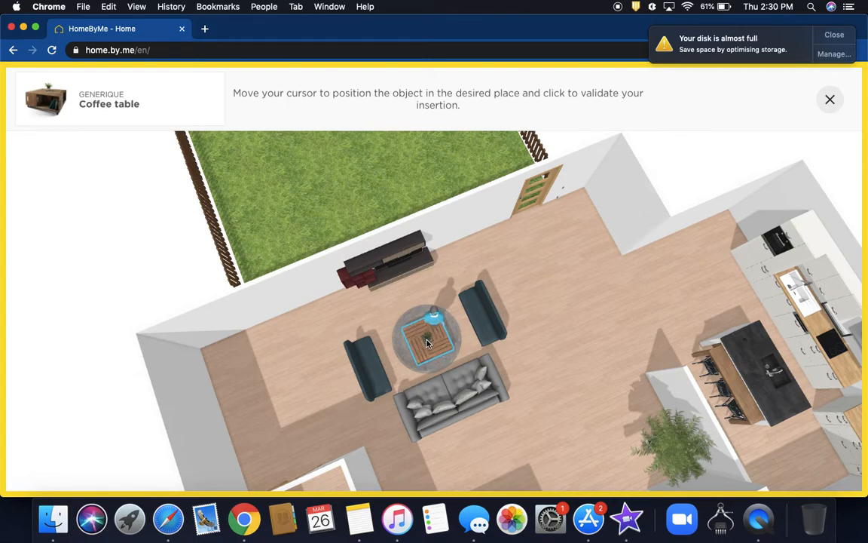
click(427, 339)
click(567, 305)
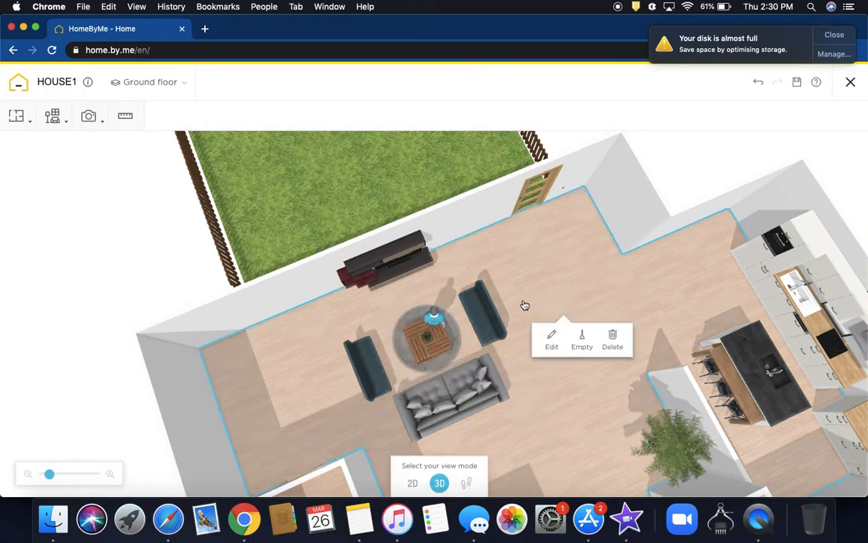
- Move the visitor figure beside the seating area, look around in first-person view and return to the 3D overview
drag(437, 315, 481, 325)
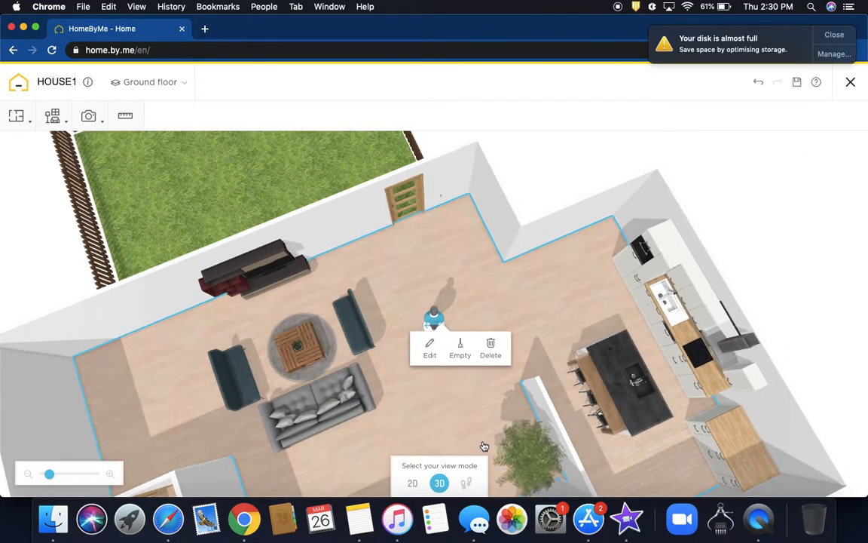
click(467, 483)
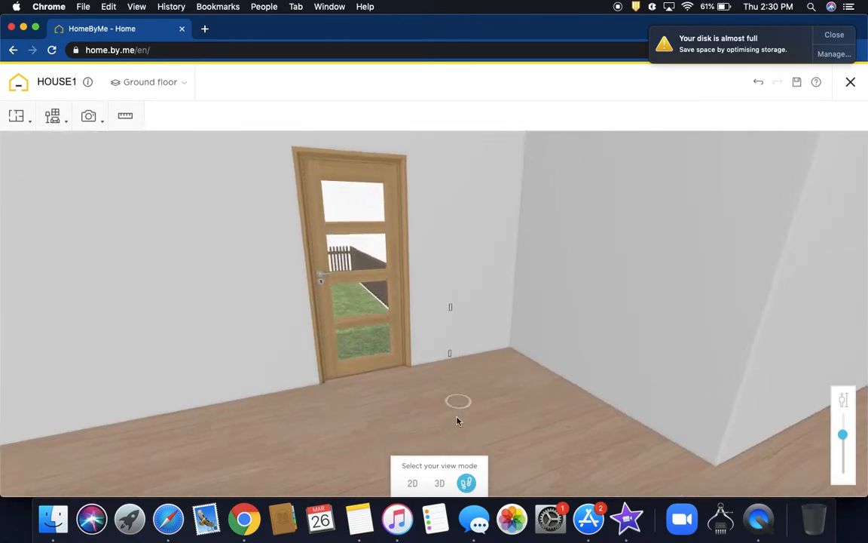
mouse_move(399, 418)
mouse_down()
mouse_move(345, 409)
mouse_move(373, 430)
mouse_move(350, 424)
mouse_move(381, 433)
mouse_up()
click(439, 483)
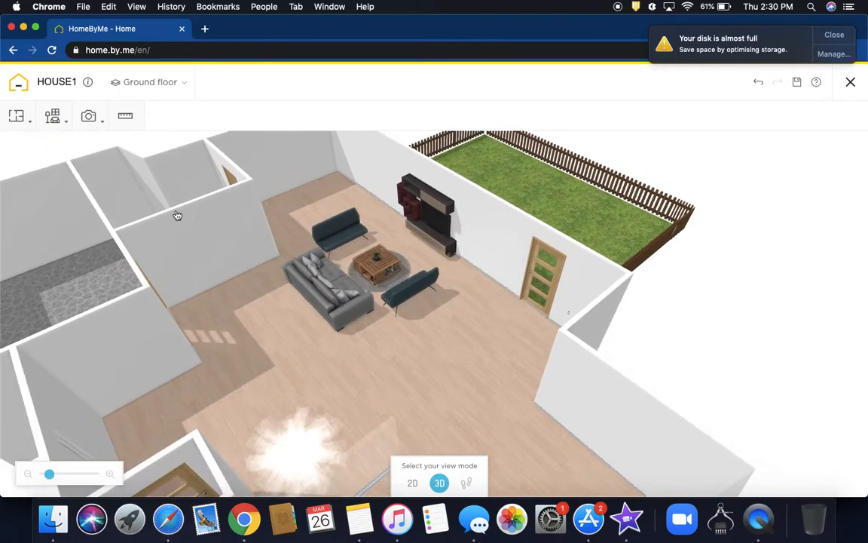
- Search for "floor lamp" and place the Generique lamp with drum shade and tapered base at the grey sofa's end nearest the garden door
mouse_move(58, 134)
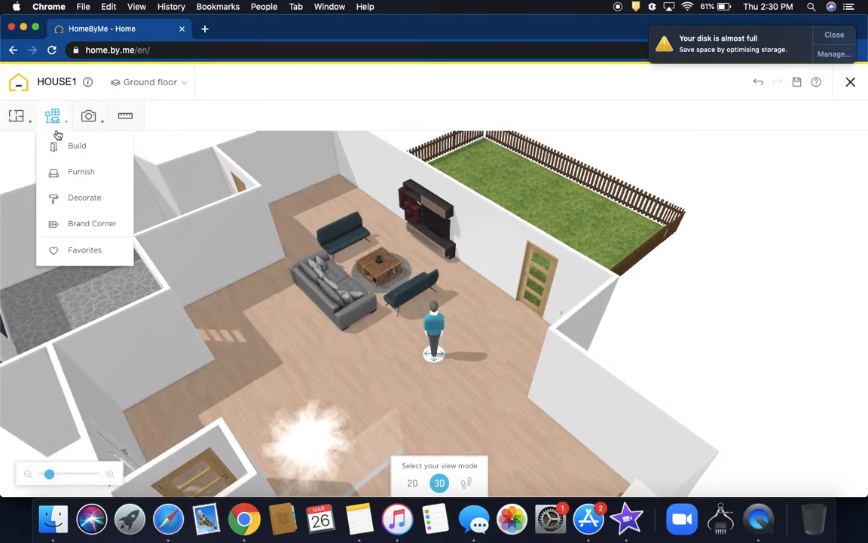
click(80, 172)
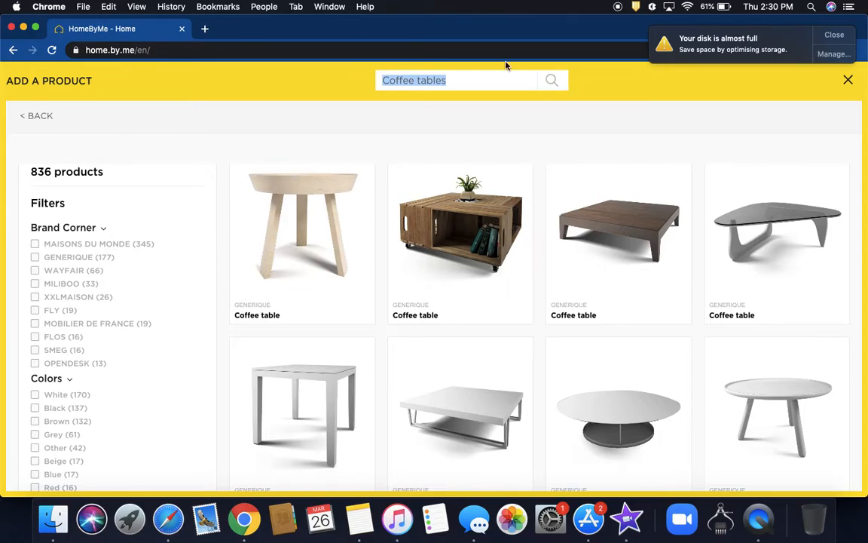
text(floor lamp)
key(Return)
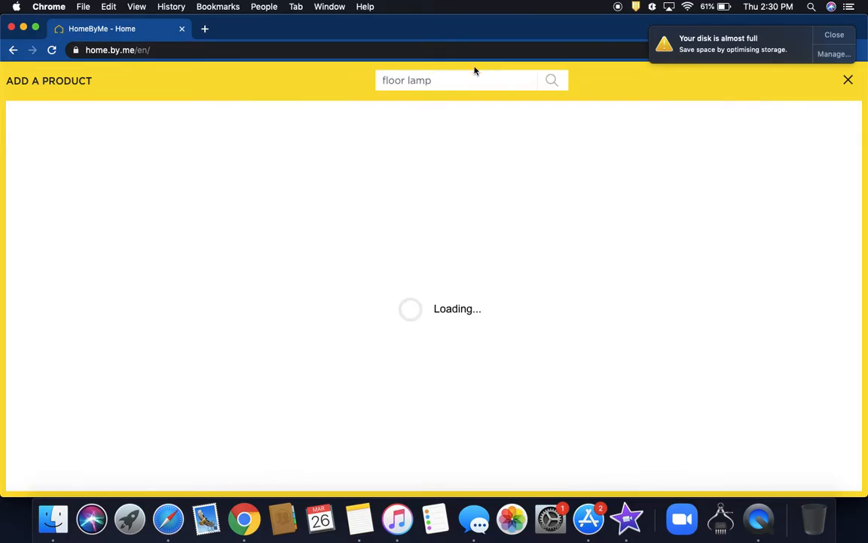
mouse_move(431, 257)
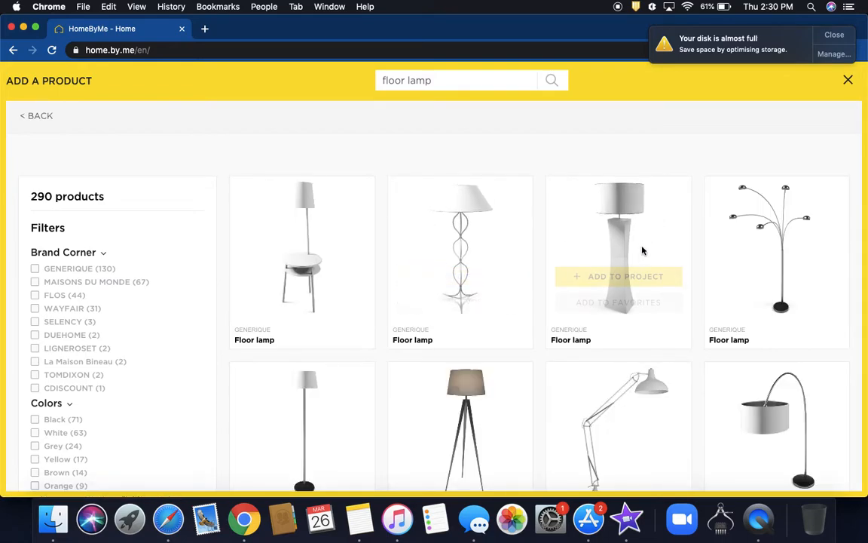
click(623, 275)
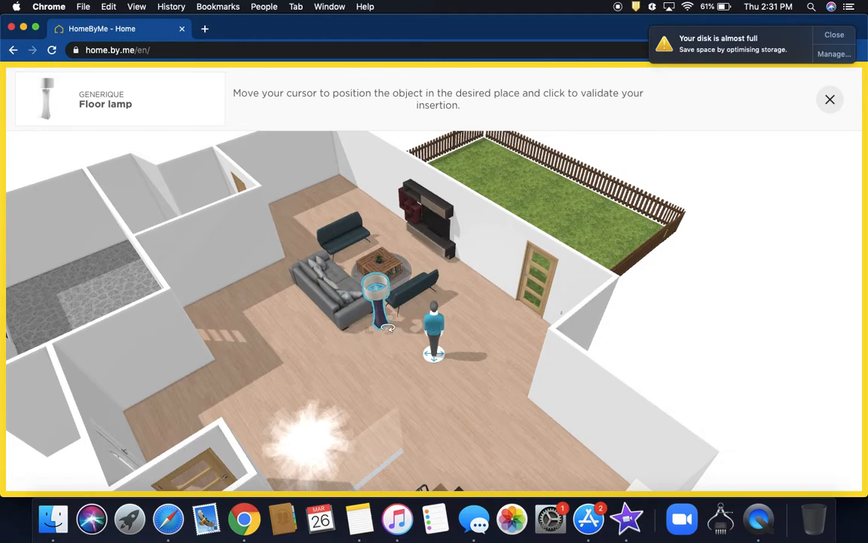
click(387, 330)
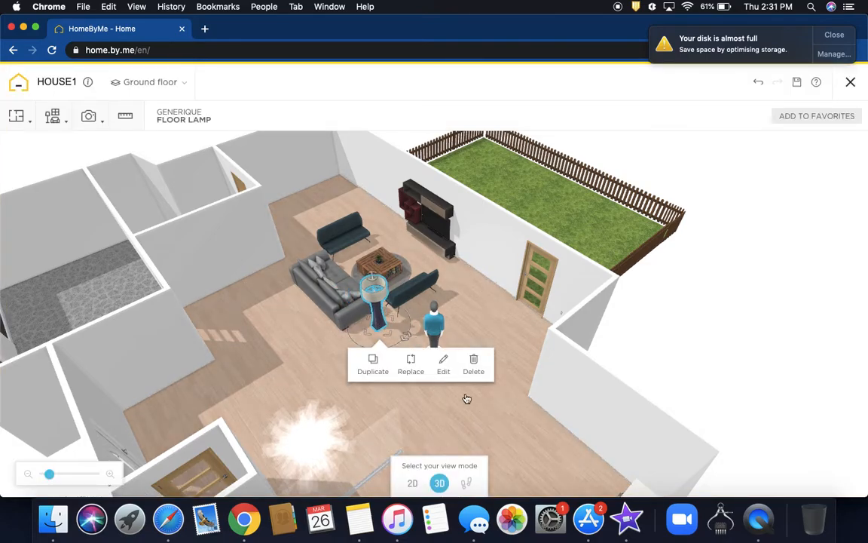
- Duplicate the floor lamp and place the copy at the opposite end of the grey sofa
click(381, 362)
drag(451, 308, 507, 337)
click(370, 319)
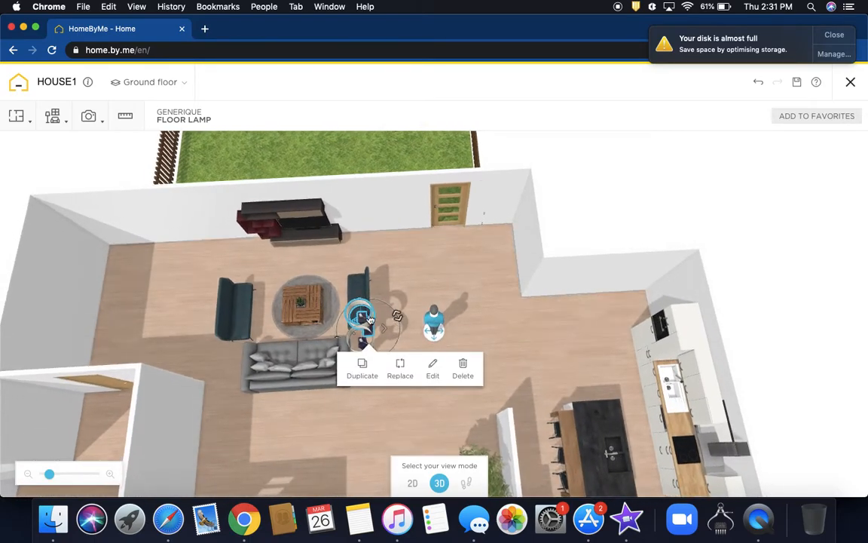
drag(314, 330, 212, 354)
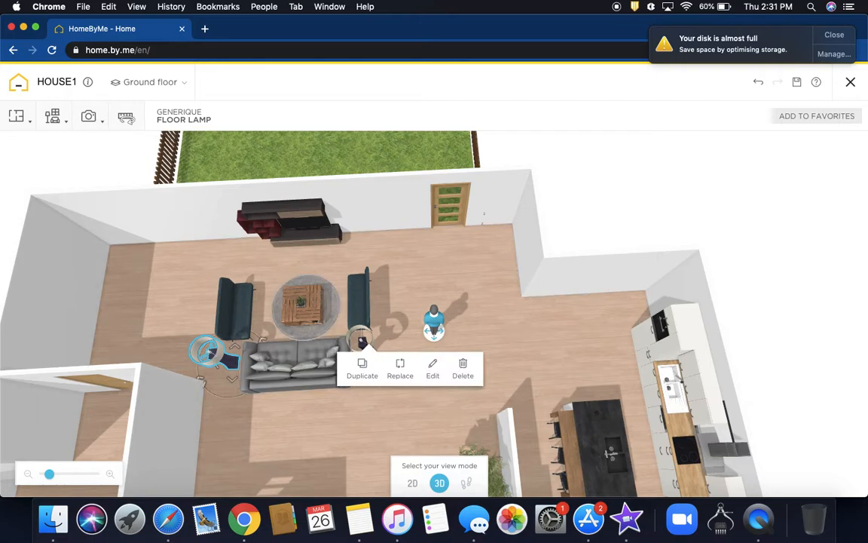
- Search for Plants & Flowers and place the Generique small tree in a round pot in the living room corner on the TV wall side
mouse_move(54, 118)
click(64, 145)
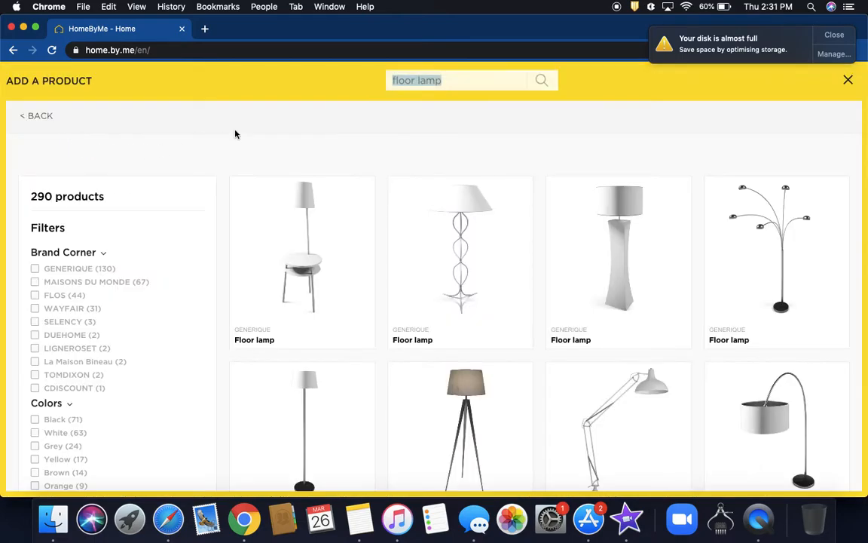
text(pl)
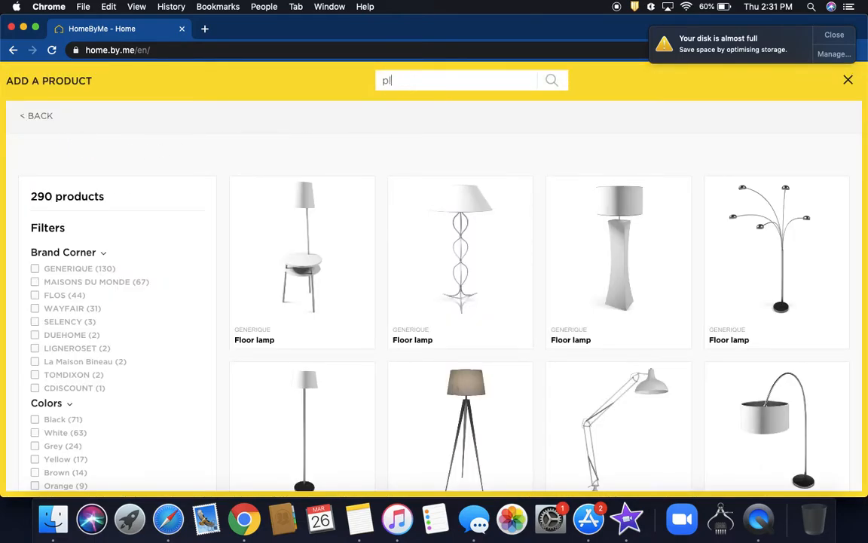
text(ant)
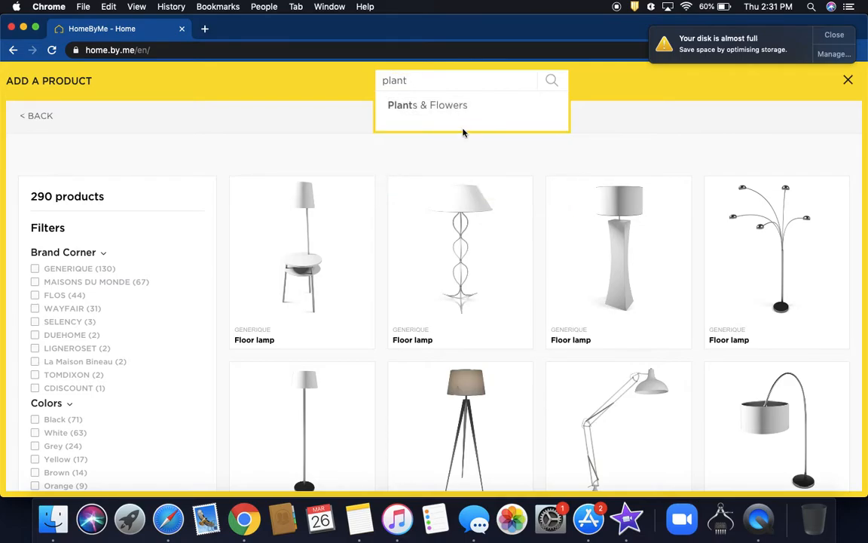
click(447, 112)
scroll(529, 272, down, 10)
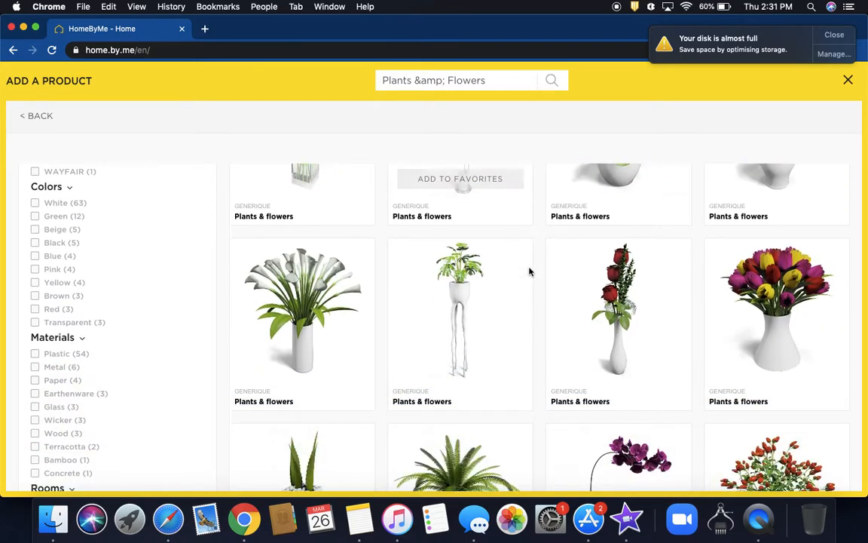
scroll(529, 272, down, 10)
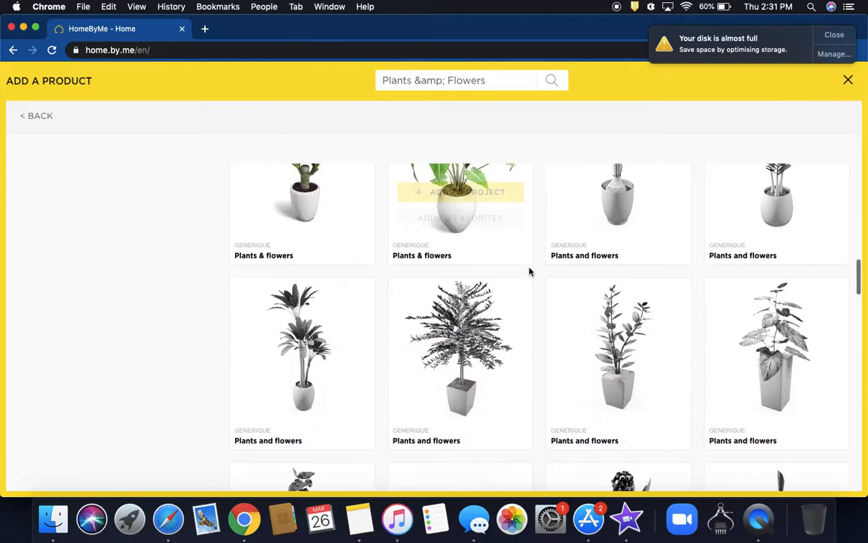
scroll(469, 364, down, 5)
scroll(469, 364, up, 7)
scroll(471, 365, up, 3)
scroll(470, 365, down, 12)
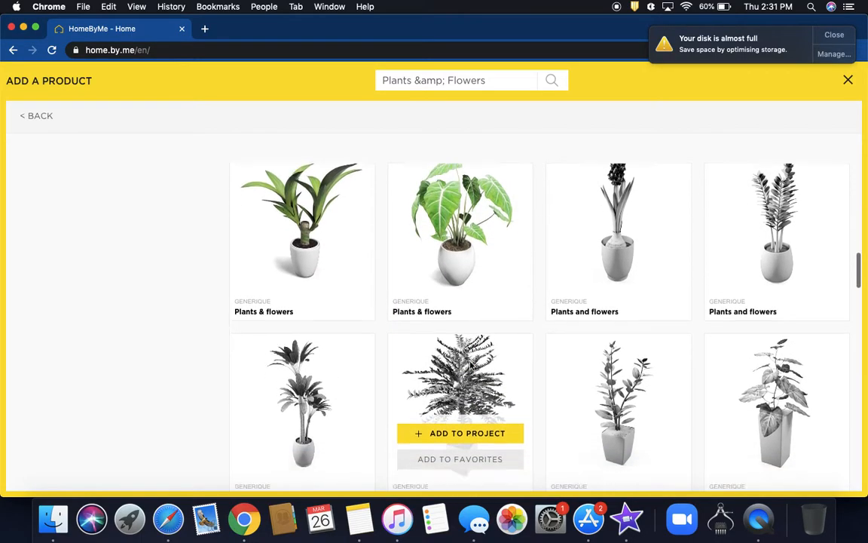
scroll(471, 366, down, 3)
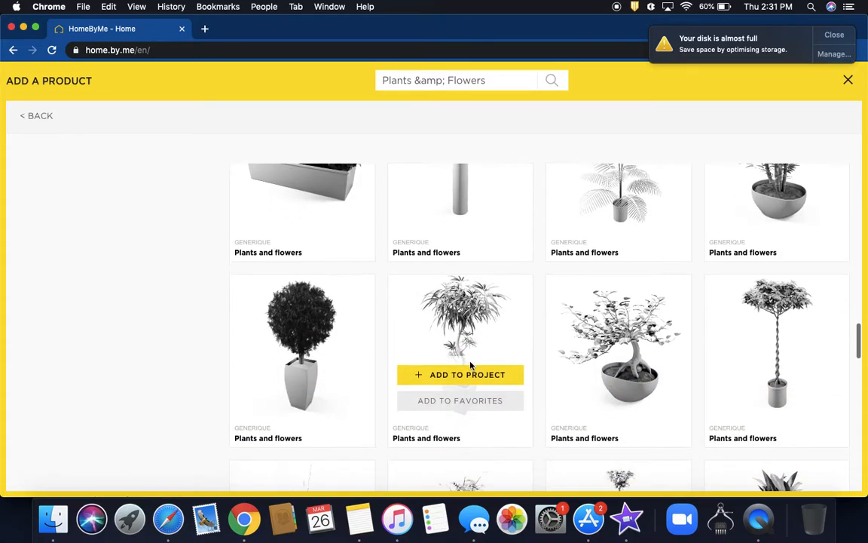
scroll(470, 365, down, 5)
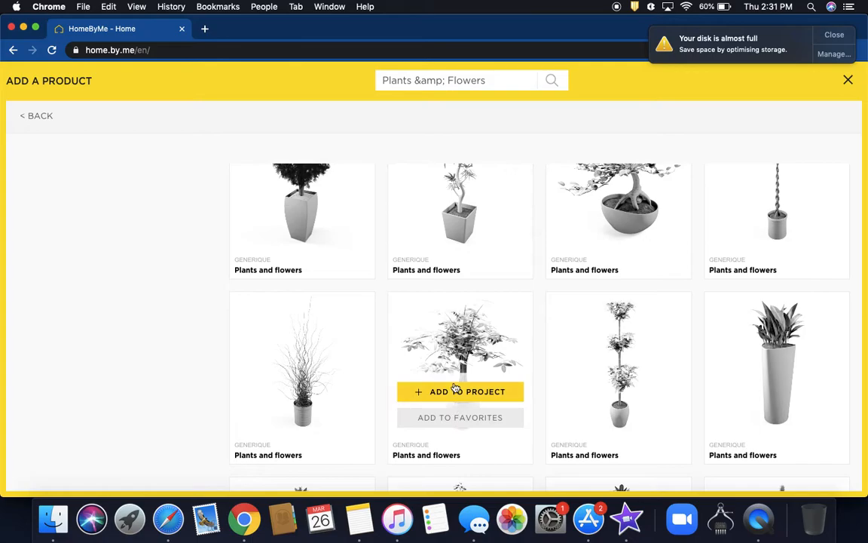
click(455, 391)
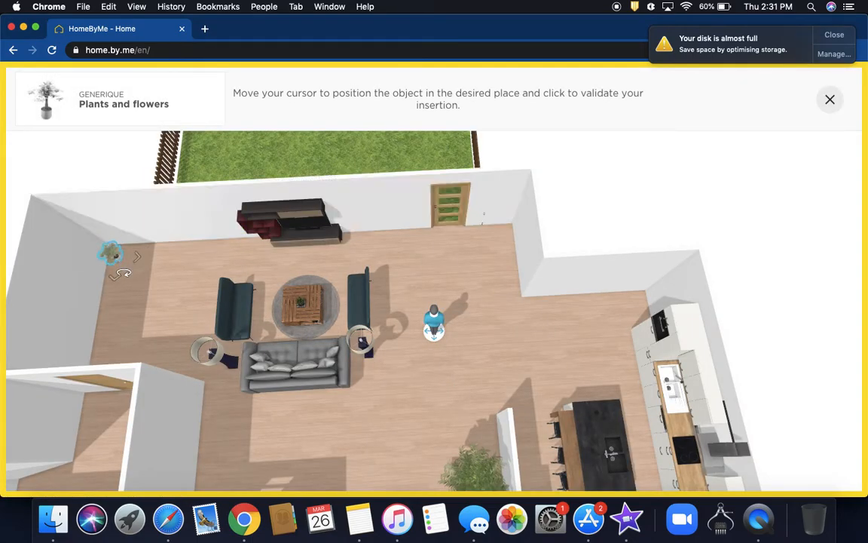
click(116, 251)
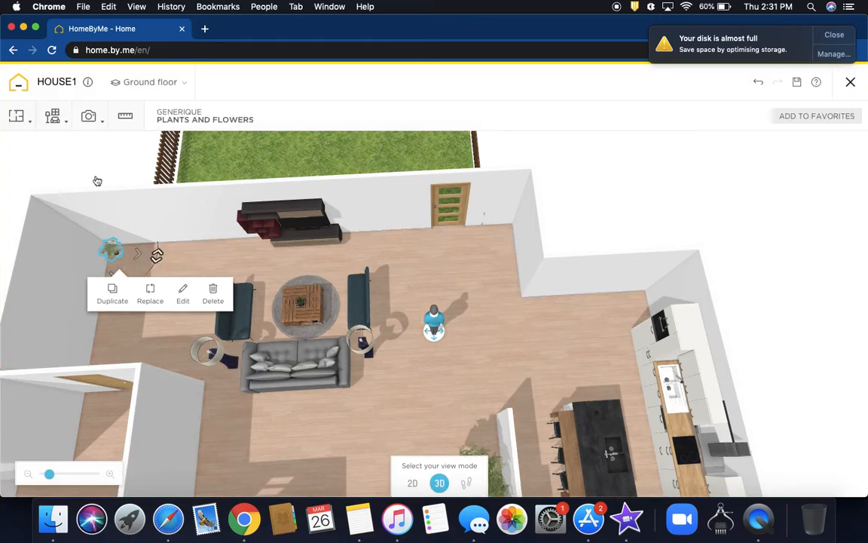
- Add the large bushy Generique plant in a square pot to the same corner and duplicate it alongside, towards the TV furniture
click(58, 123)
click(65, 144)
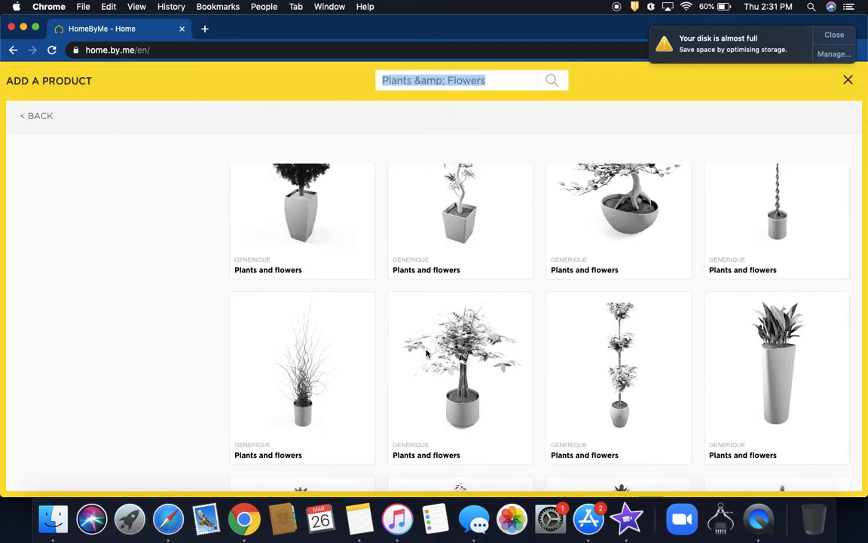
scroll(426, 353, down, 10)
scroll(427, 353, up, 10)
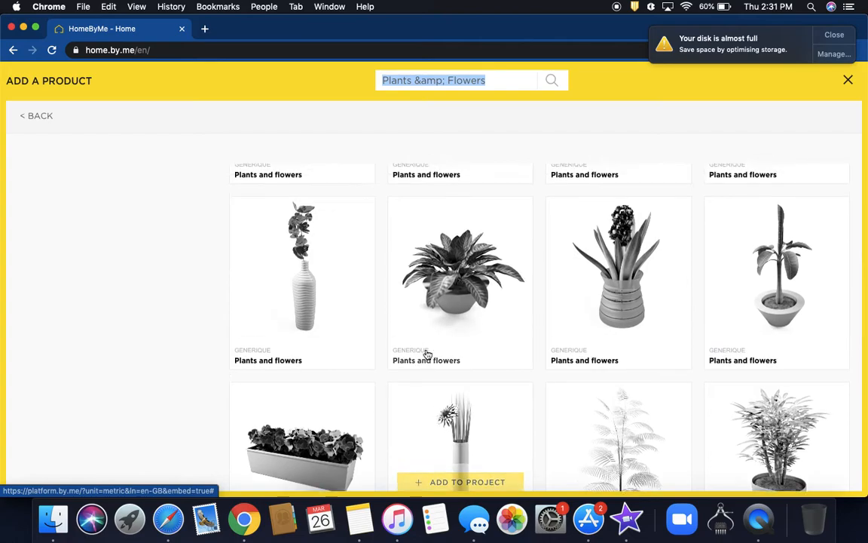
scroll(427, 360, down, 2)
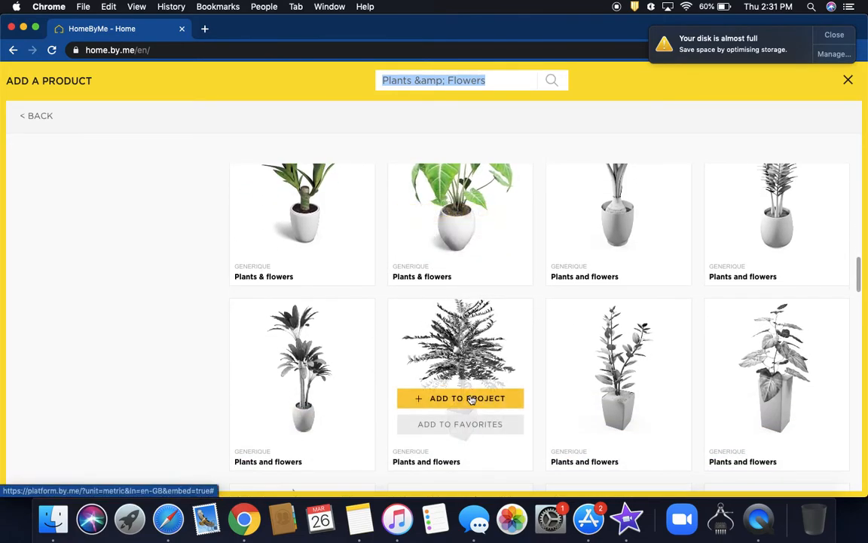
click(471, 397)
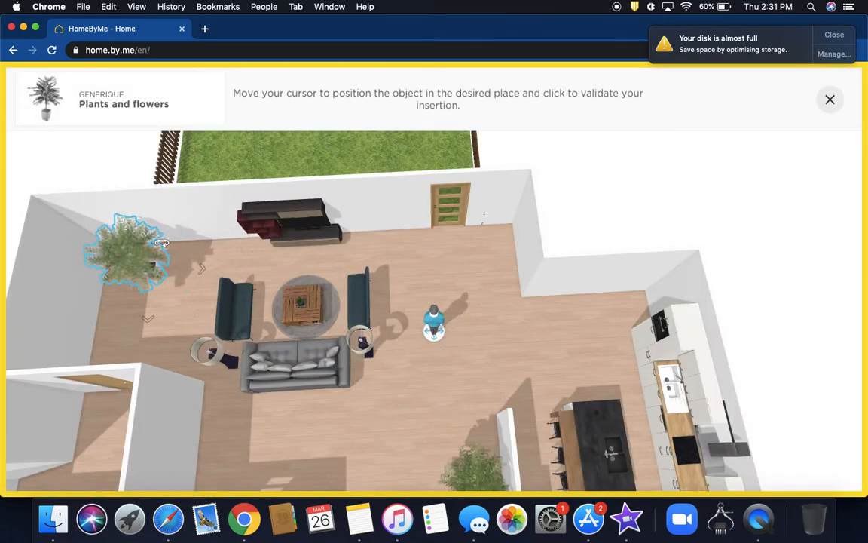
click(170, 245)
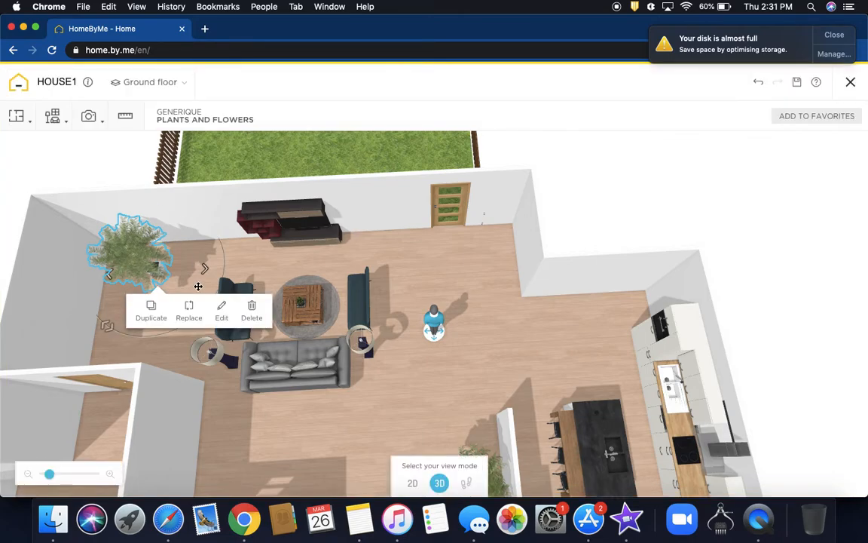
click(153, 309)
click(430, 285)
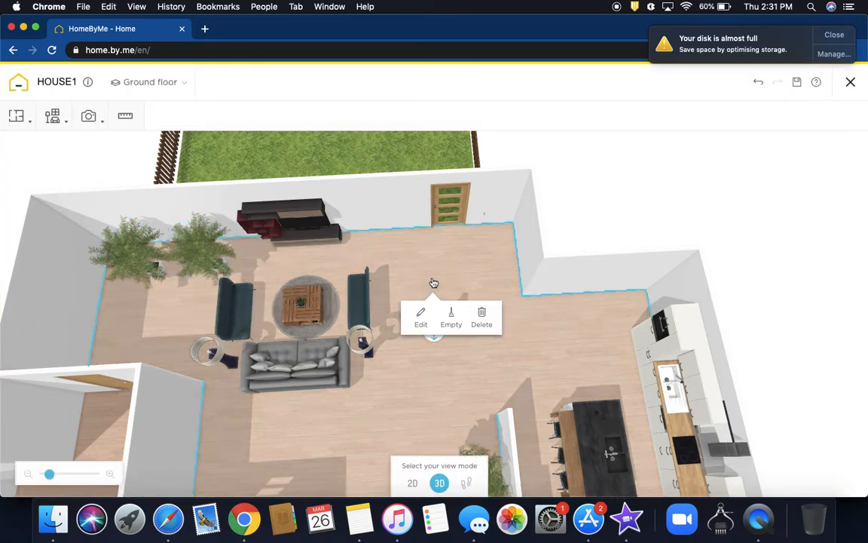
- Look over the furnished seating area and move the viewpoint to the fenced garden behind the TV wall
drag(433, 261, 415, 292)
click(415, 293)
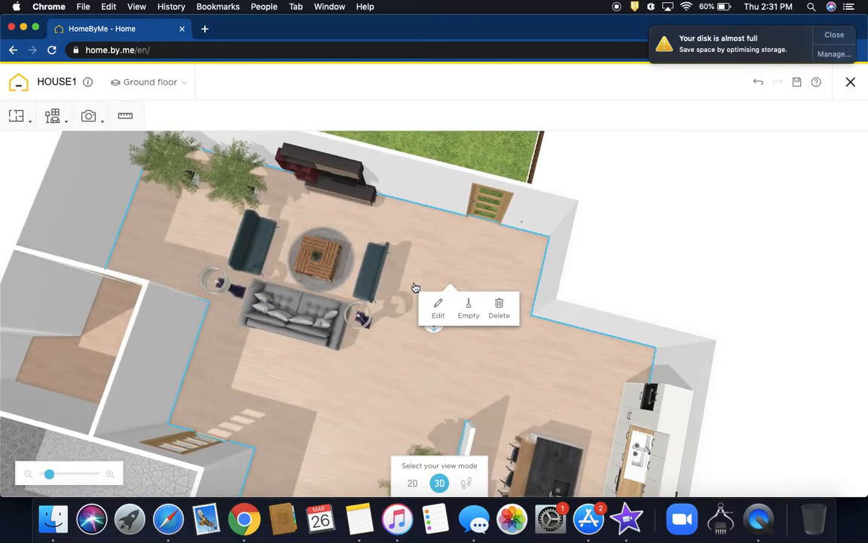
mouse_move(467, 248)
mouse_down()
mouse_move(434, 295)
mouse_move(434, 166)
mouse_up()
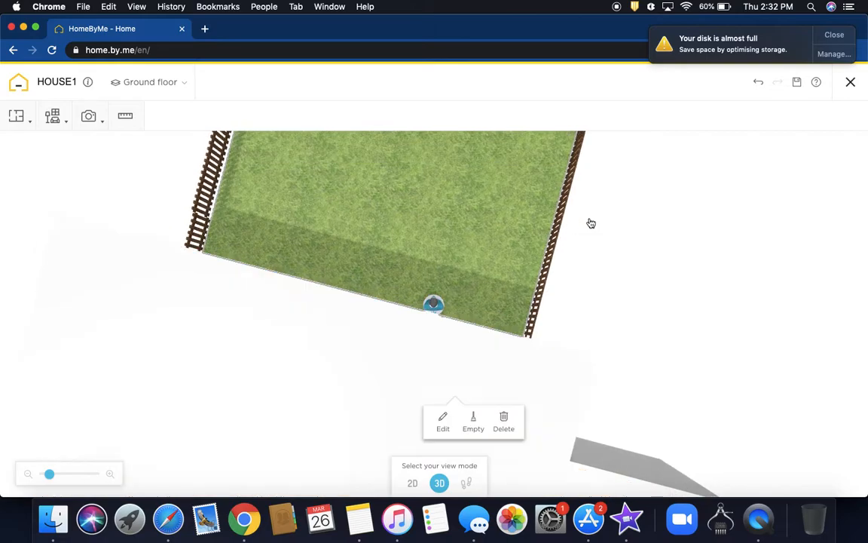
mouse_move(591, 223)
mouse_down()
mouse_move(591, 211)
mouse_move(630, 200)
mouse_up()
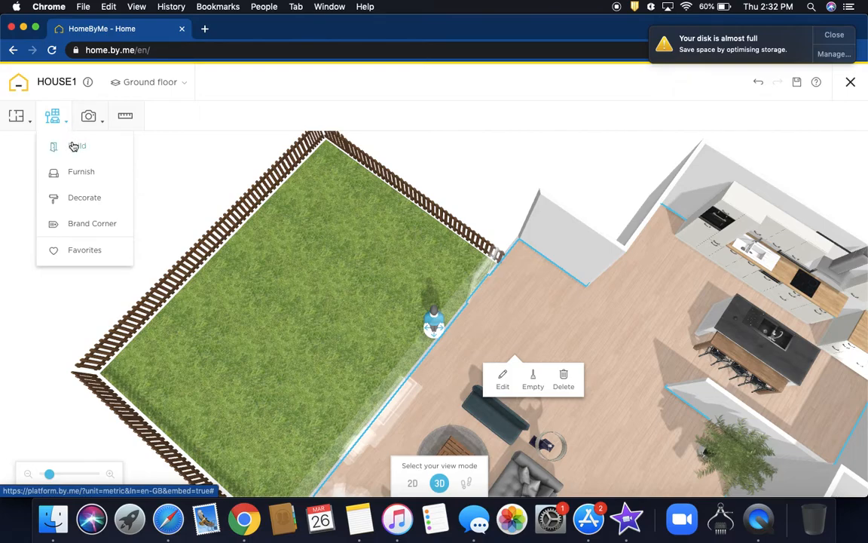
- Search the catalogue for gazebo and place the Generique Pergola in the lawn corner where the fence meets the house
click(74, 145)
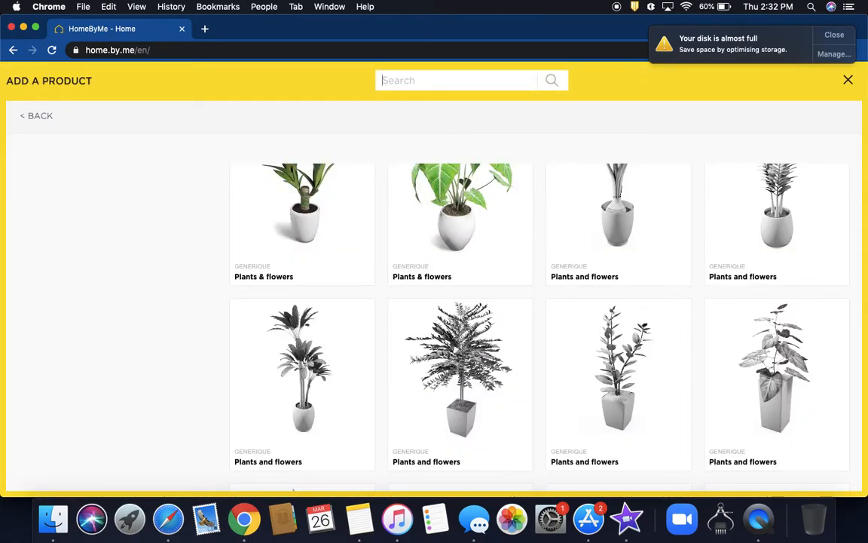
text(gazebo)
key(Return)
scroll(561, 329, down, 1)
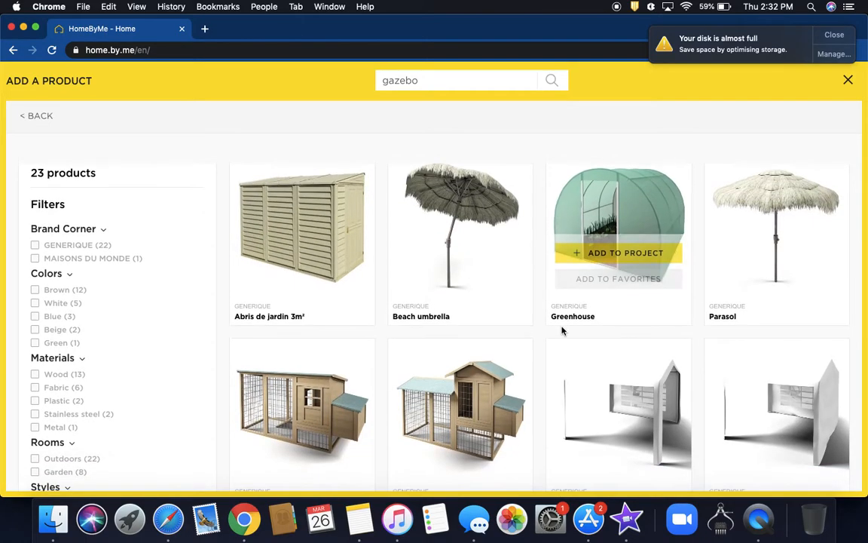
scroll(828, 318, down, 5)
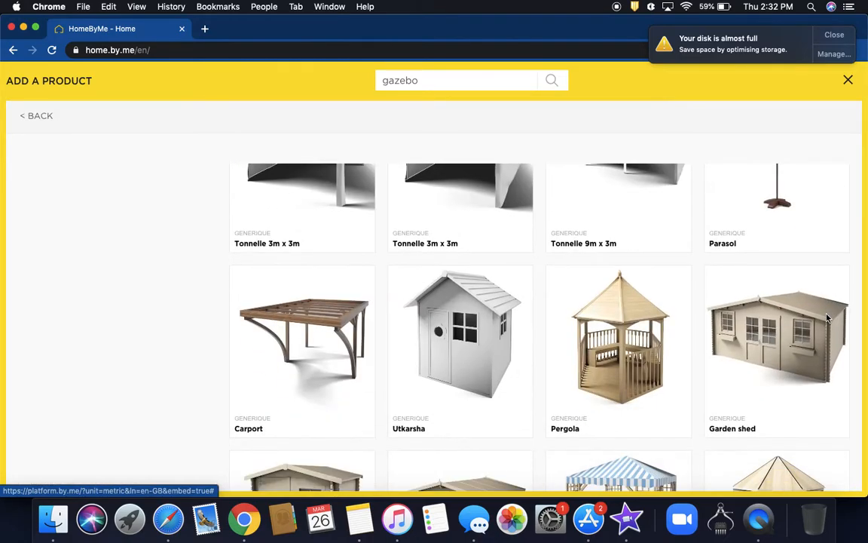
mouse_move(828, 318)
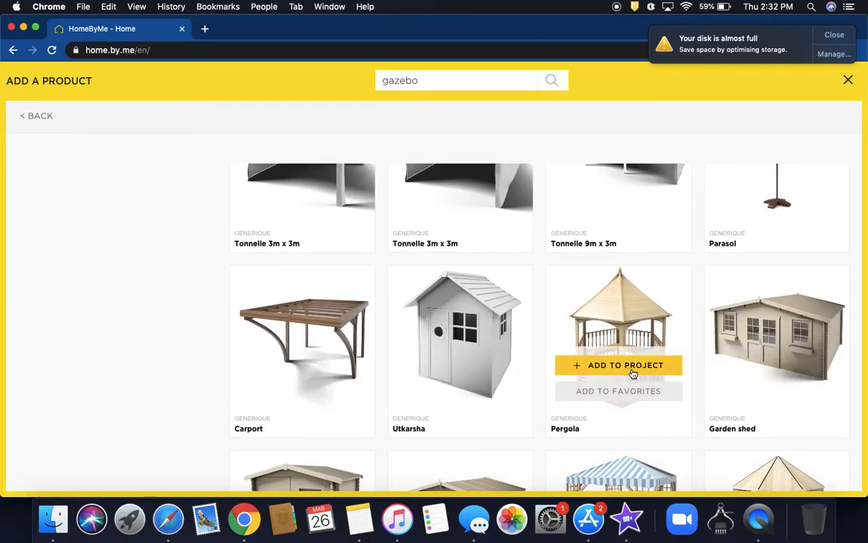
click(609, 365)
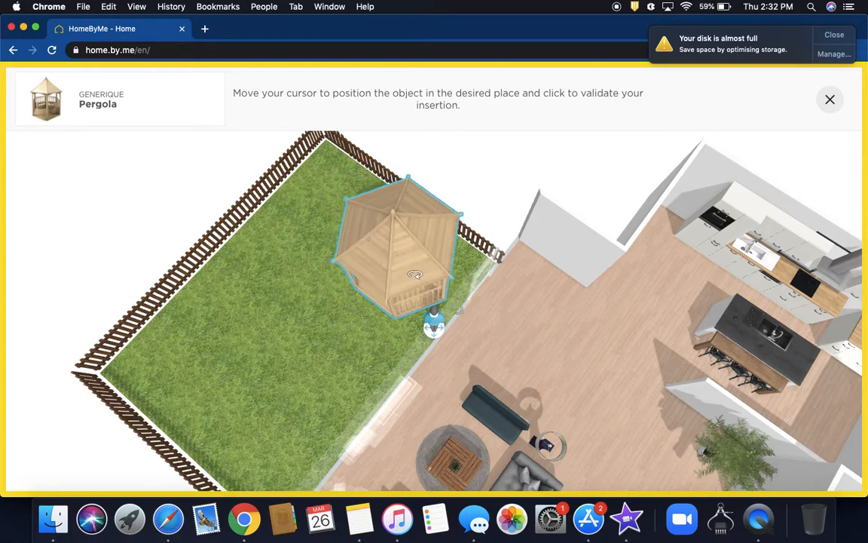
click(424, 282)
click(316, 388)
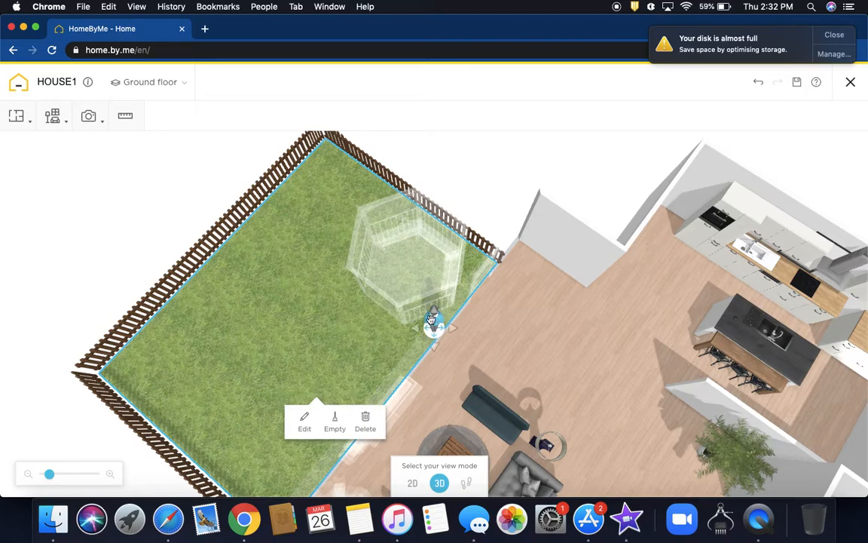
click(428, 330)
drag(222, 372, 243, 370)
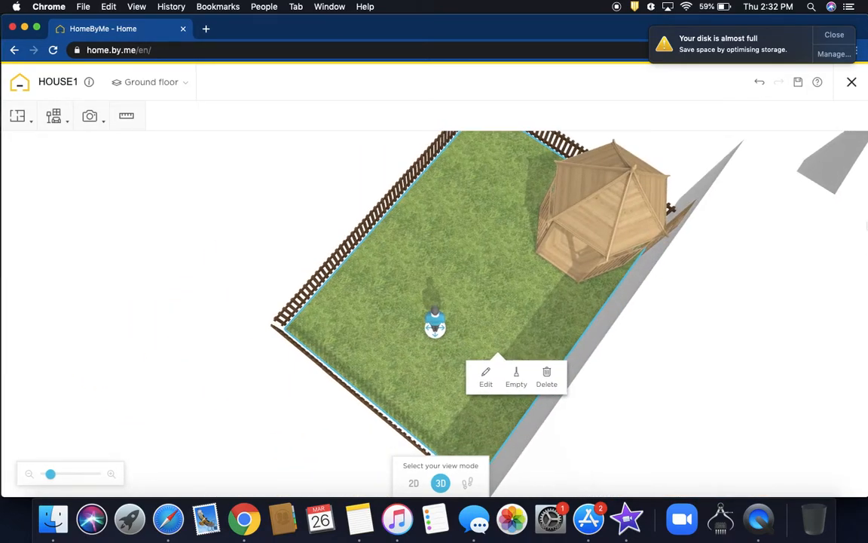
drag(376, 235, 482, 243)
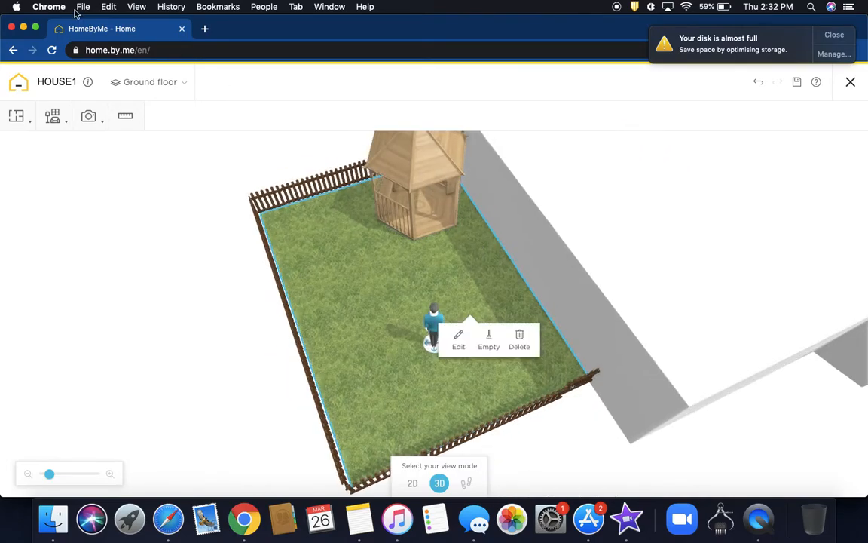
click(74, 146)
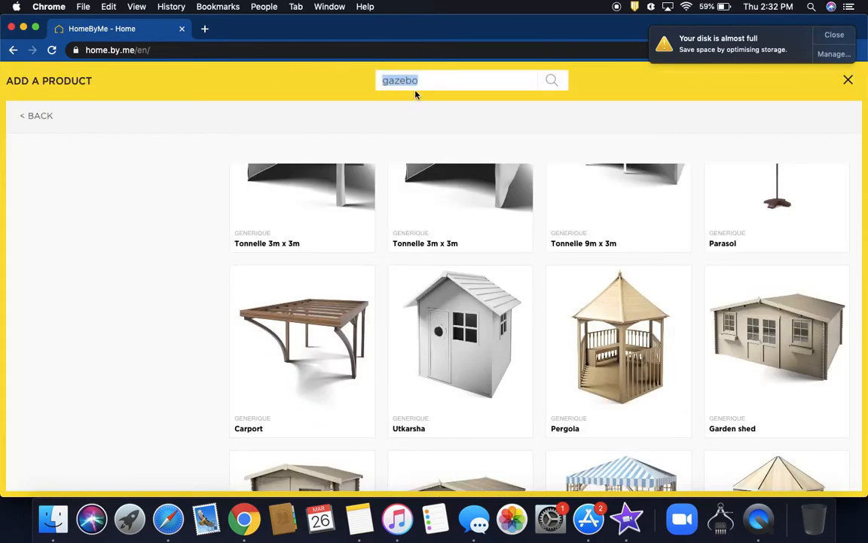
scroll(408, 252, down, 3)
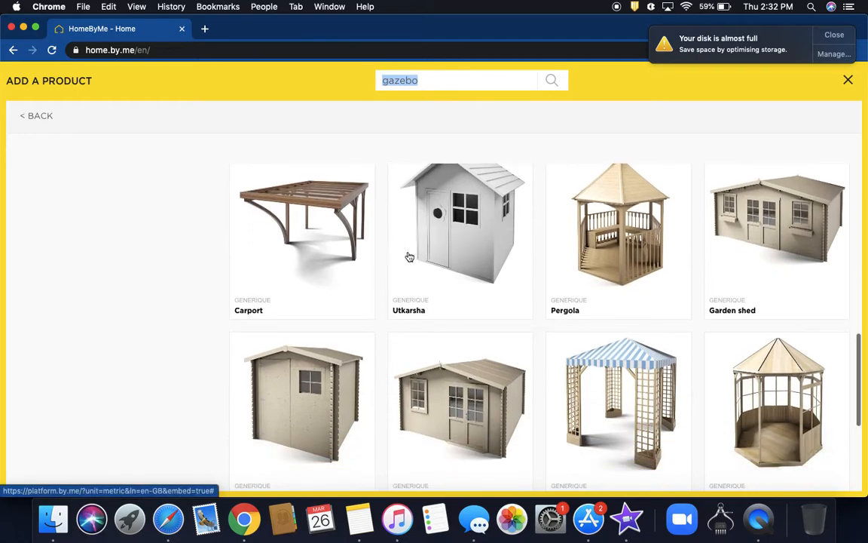
click(459, 434)
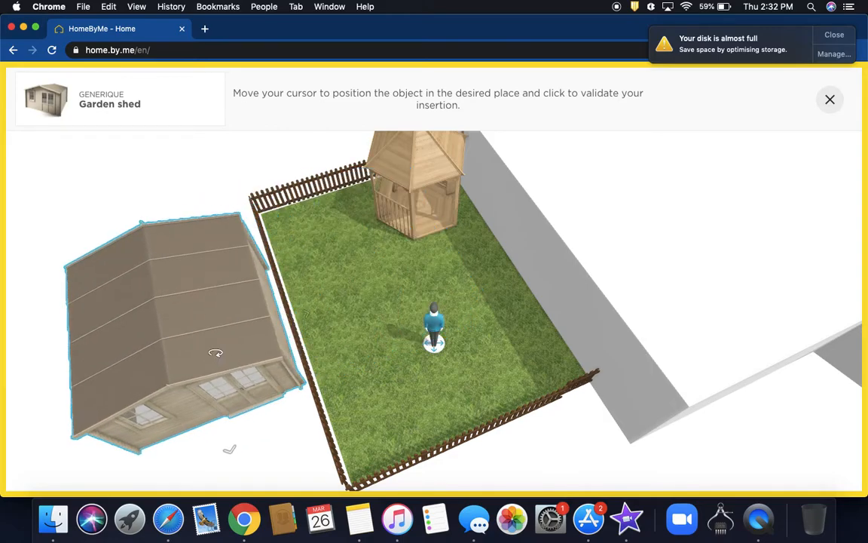
click(219, 352)
click(302, 386)
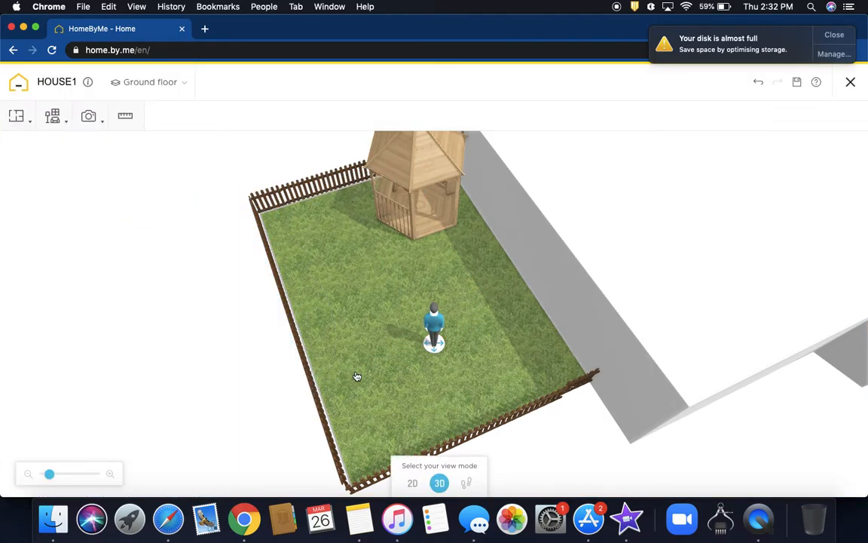
- Place the small single-window Generique Garden shed in the fenced garden corner next to the pergola
mouse_move(98, 135)
click(70, 144)
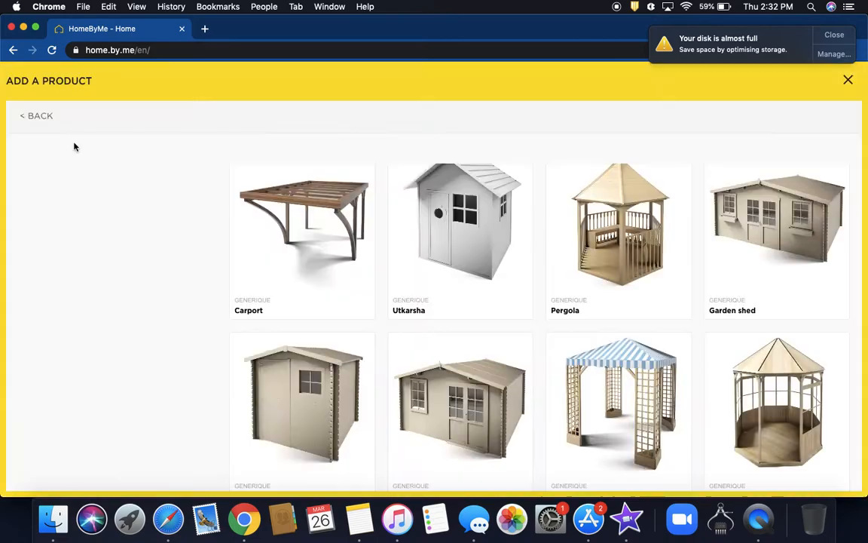
click(310, 433)
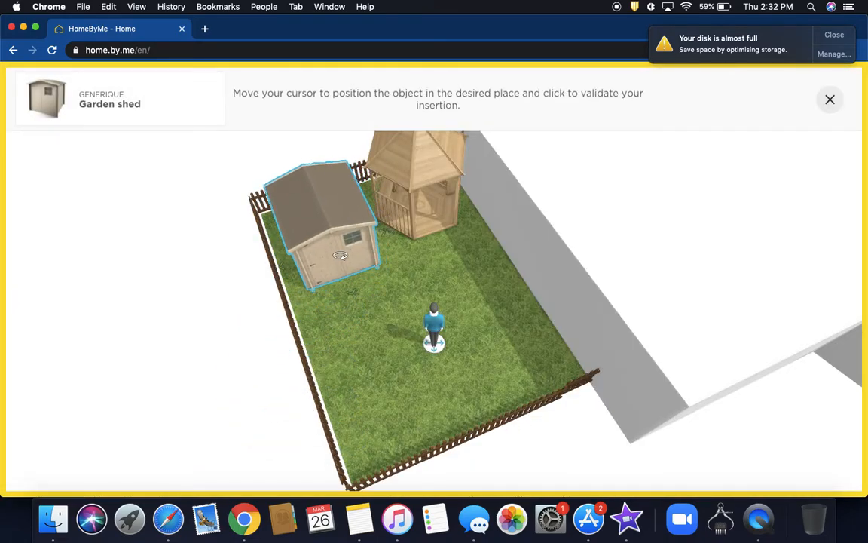
click(339, 257)
drag(350, 323, 260, 265)
click(397, 326)
mouse_move(397, 325)
mouse_down()
mouse_move(316, 317)
mouse_move(332, 332)
mouse_move(387, 333)
mouse_up()
- Browse the product catalogue for outdoor chairs, pools and general chairs
click(52, 116)
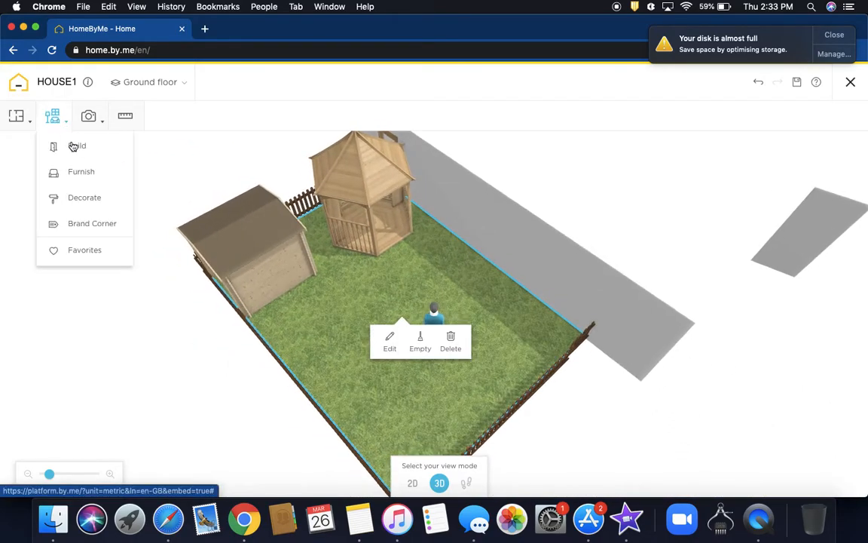
click(76, 145)
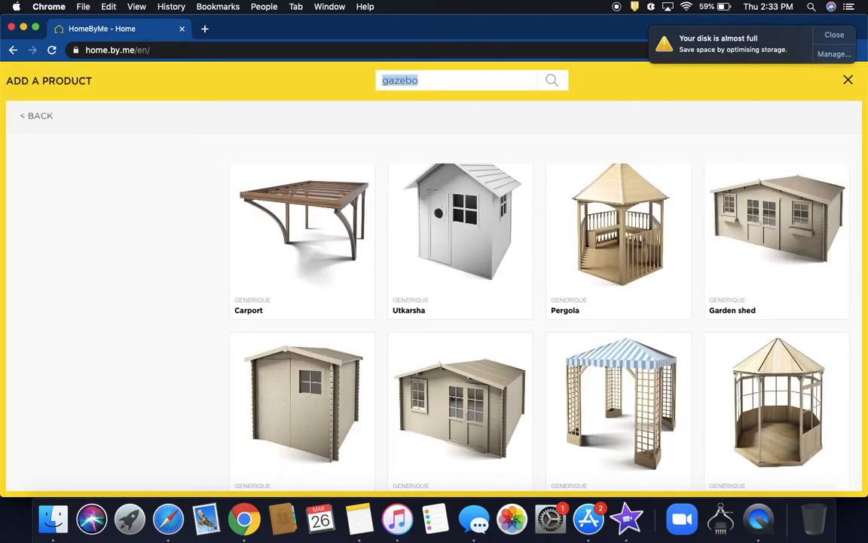
text(outdoor)
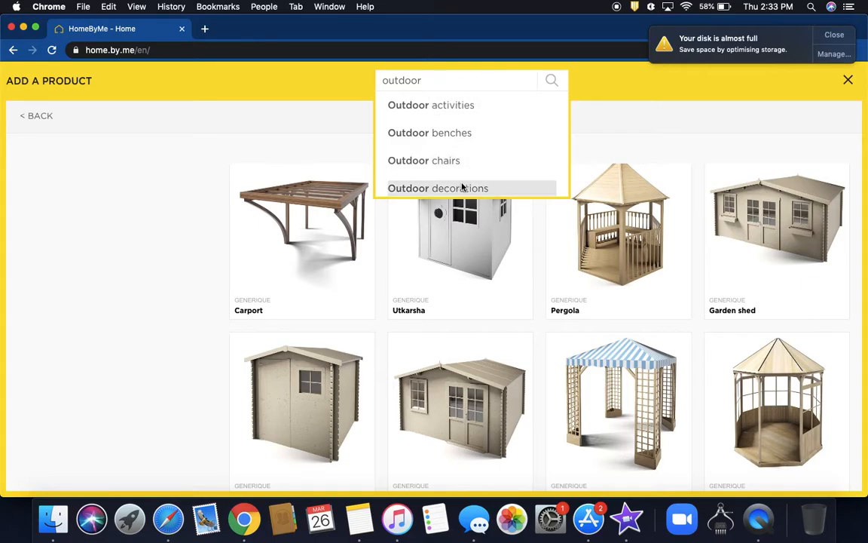
click(457, 167)
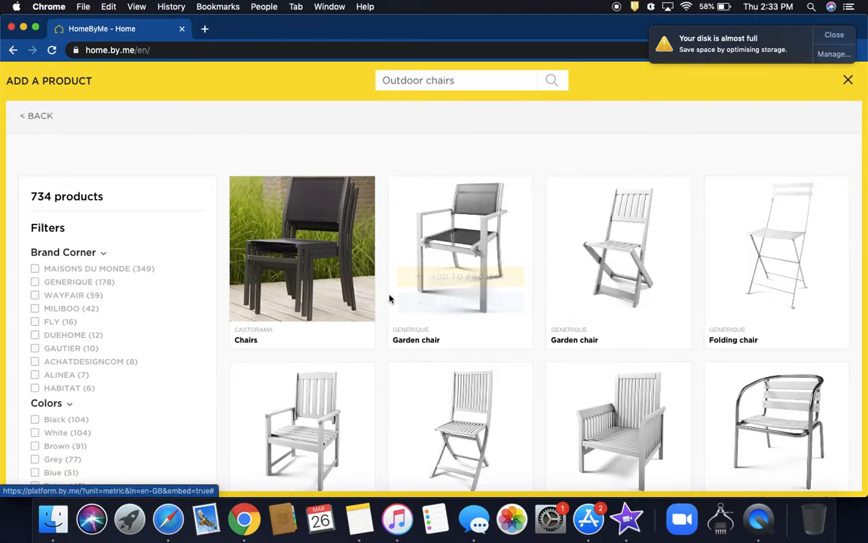
scroll(488, 290, down, 10)
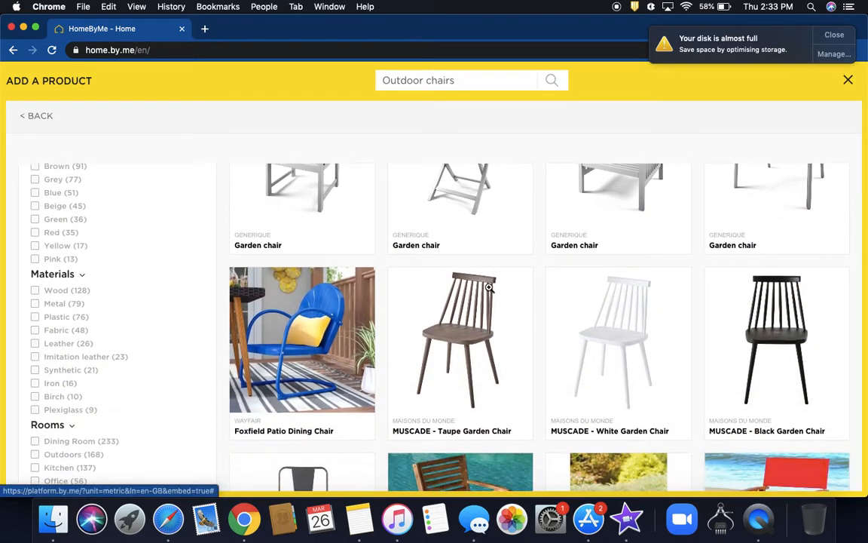
scroll(488, 290, up, 2)
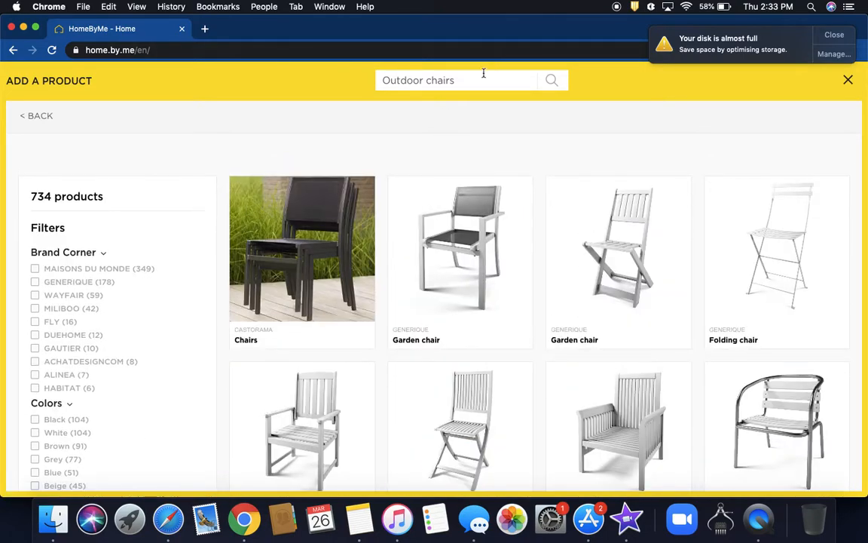
text(ool)
key(Return)
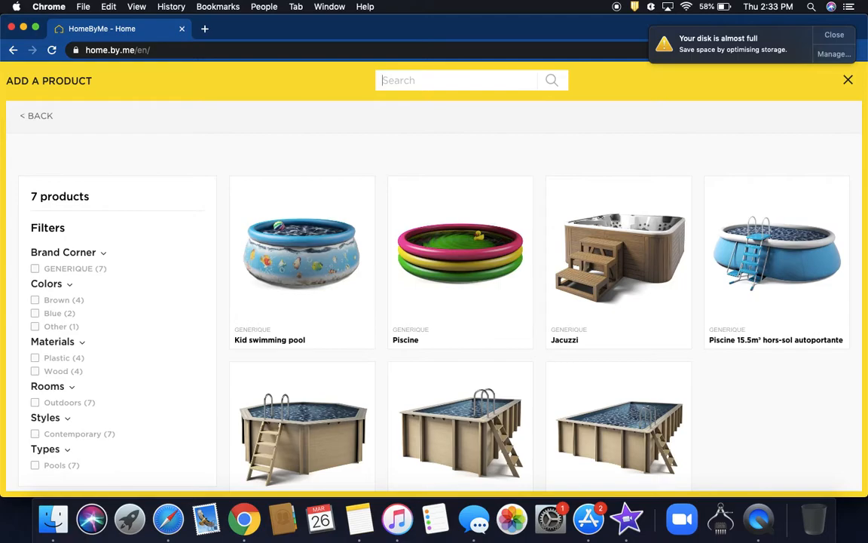
text(hair)
key(Return)
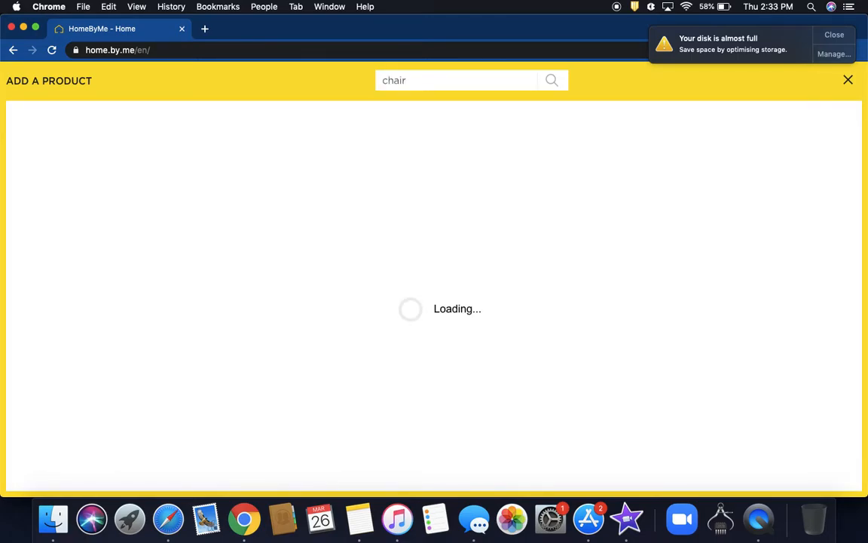
scroll(423, 225, down, 5)
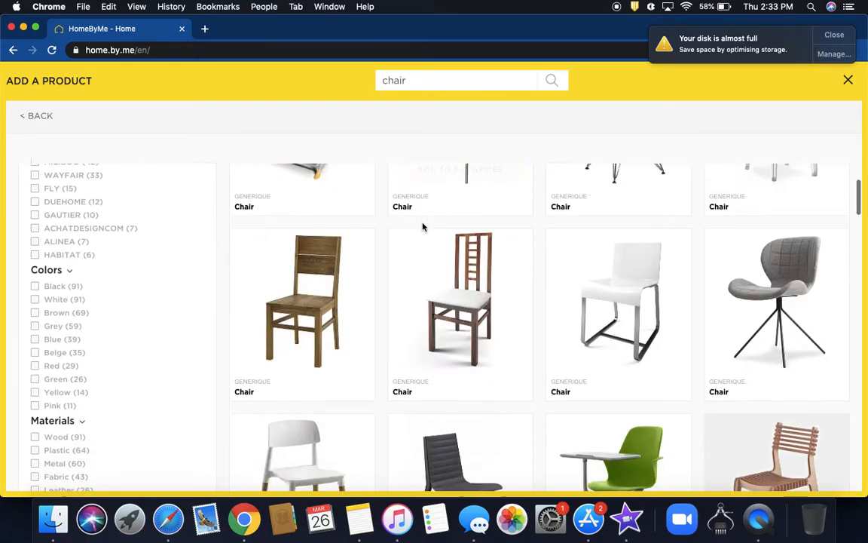
scroll(422, 226, up, 5)
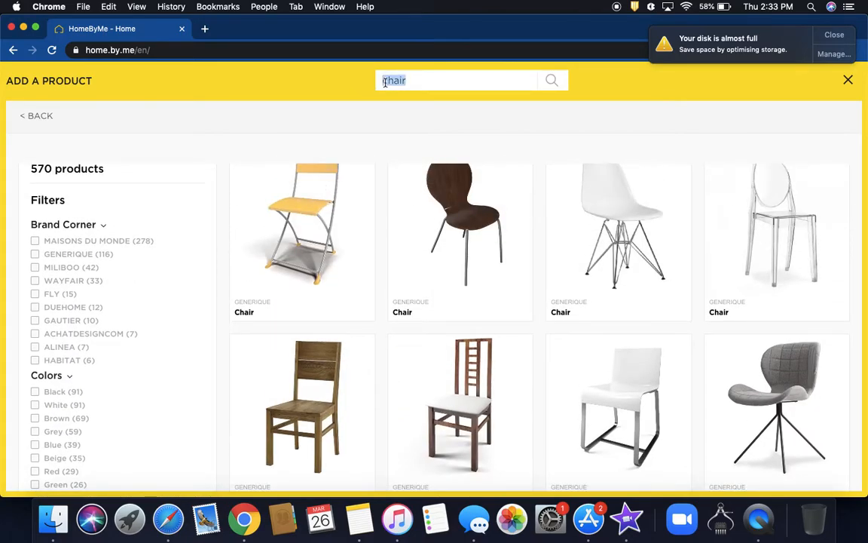
- Search for outdoor chair and place the slatted Generique Garden chair with armrests on the lawn in front of the pergola
text(outdoor)
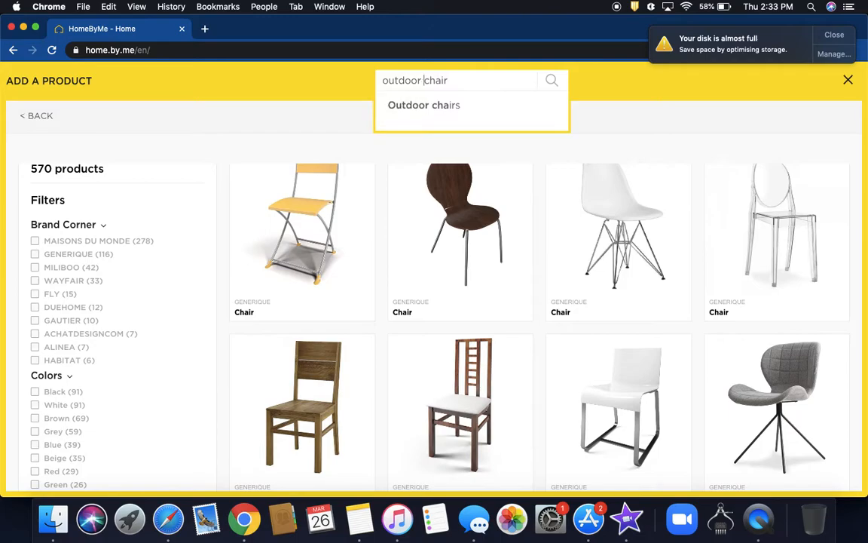
key(Return)
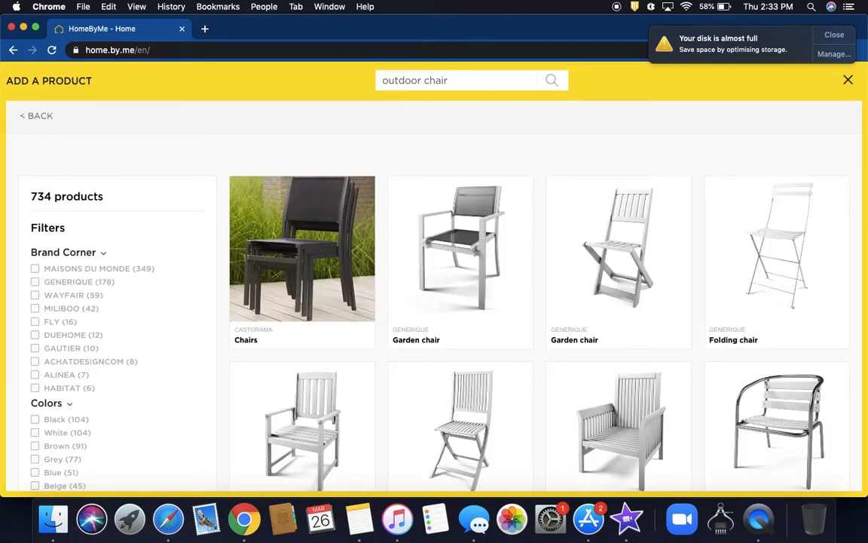
scroll(590, 345, down, 5)
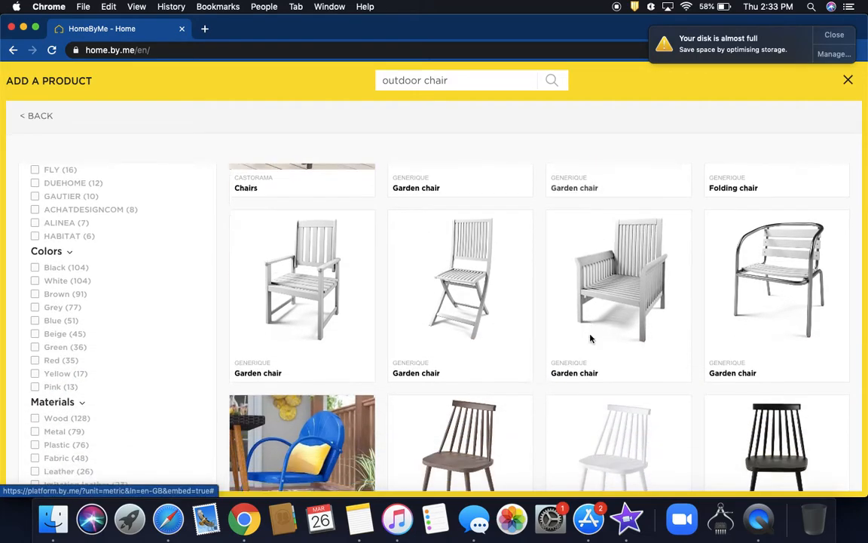
scroll(591, 339, up, 5)
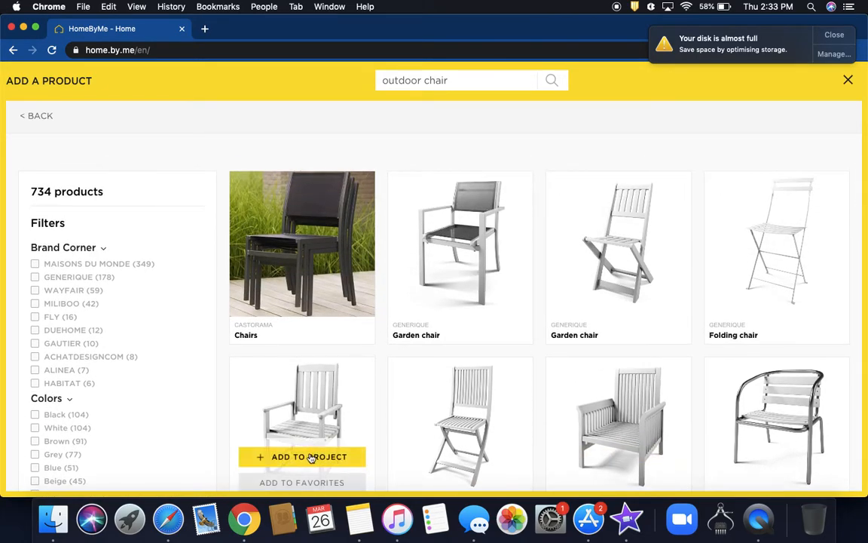
click(312, 456)
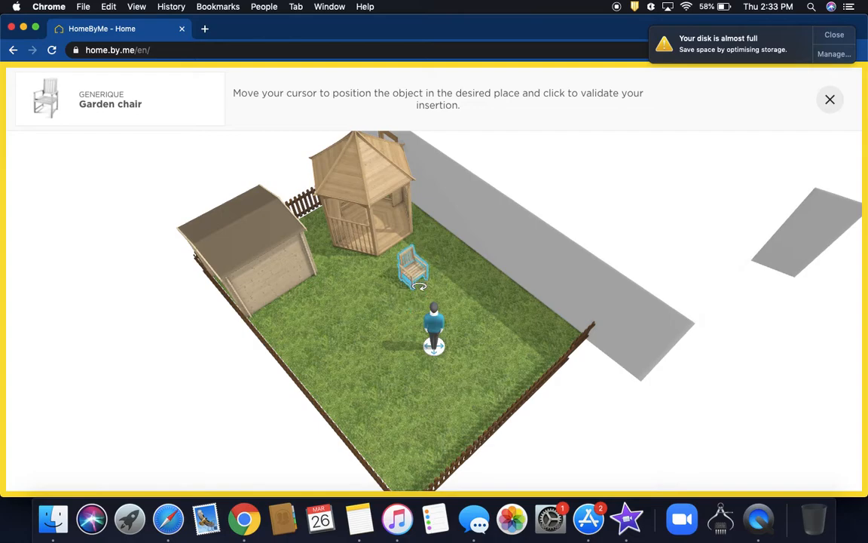
click(418, 278)
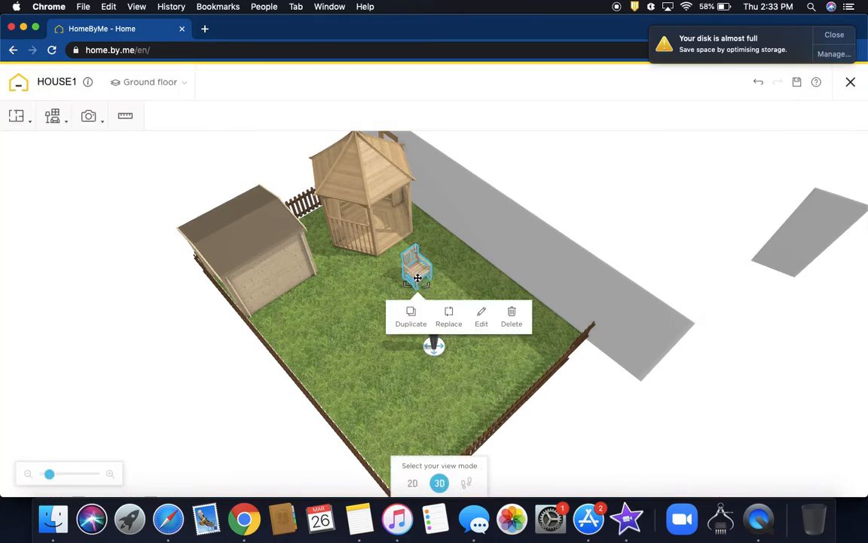
- Rotate the garden chair towards the lawn and move it against the house wall beside the pergola
drag(442, 263, 446, 274)
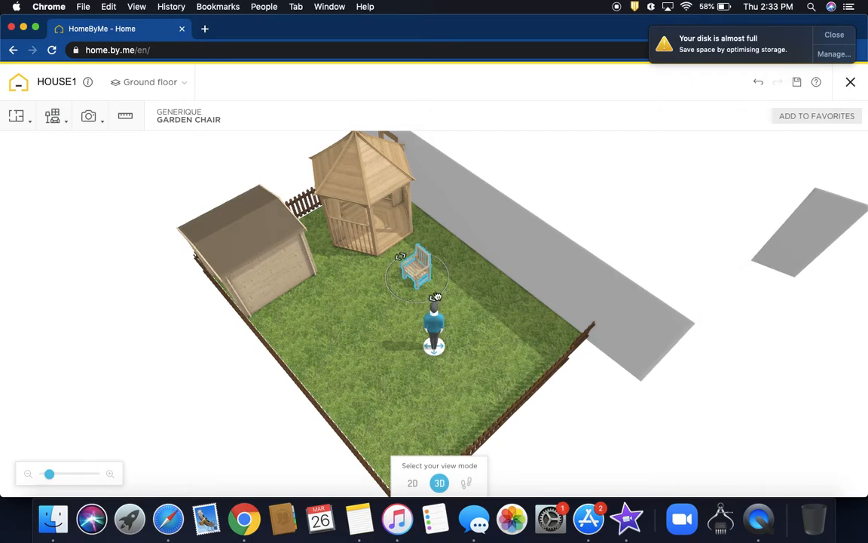
click(431, 285)
drag(419, 269, 445, 230)
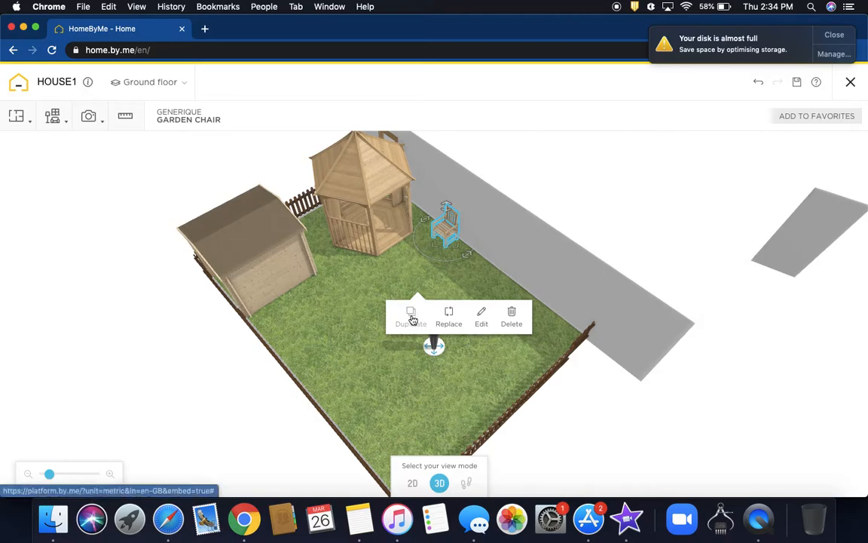
- Duplicate the garden chair and place the copy beside it along the house wall
click(410, 320)
drag(463, 247, 471, 247)
drag(352, 328, 337, 312)
- Search the catalogue for Coffee tables and place the wooden crate Generique coffee table with a plant inside the pergola
click(64, 121)
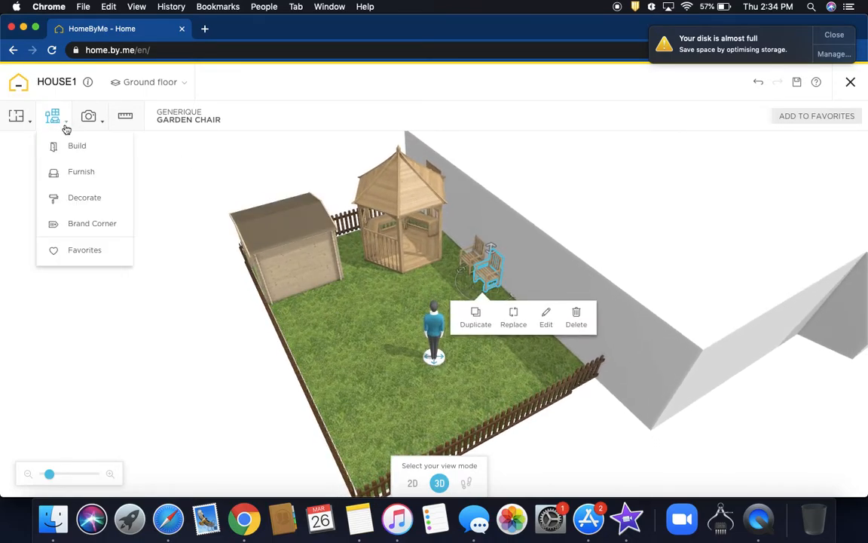
click(66, 148)
text(coffe)
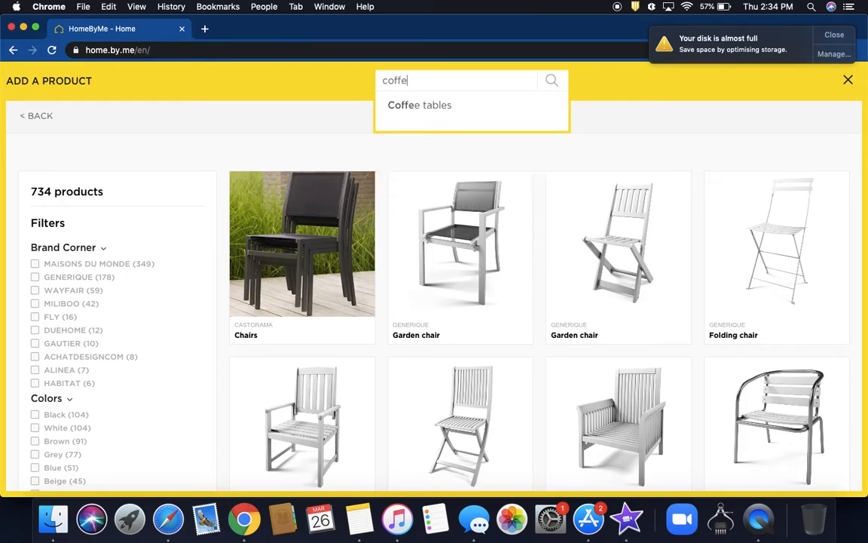
click(422, 105)
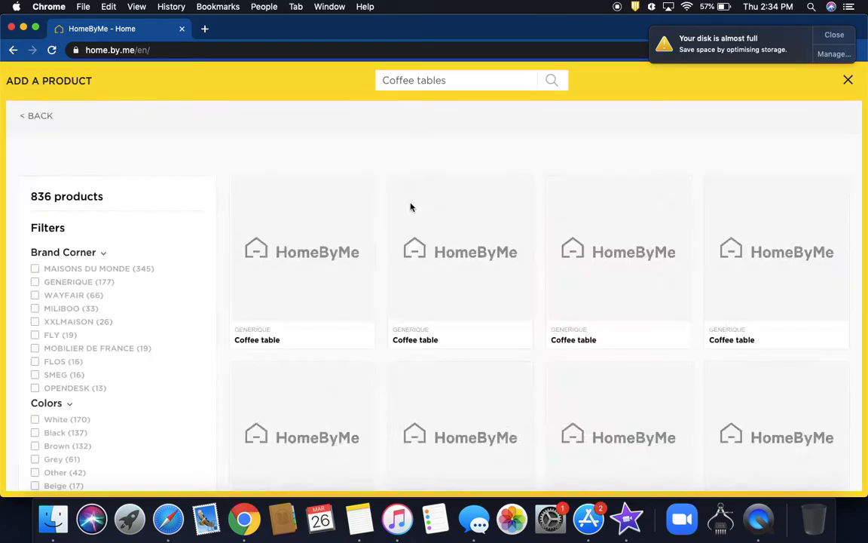
mouse_move(460, 276)
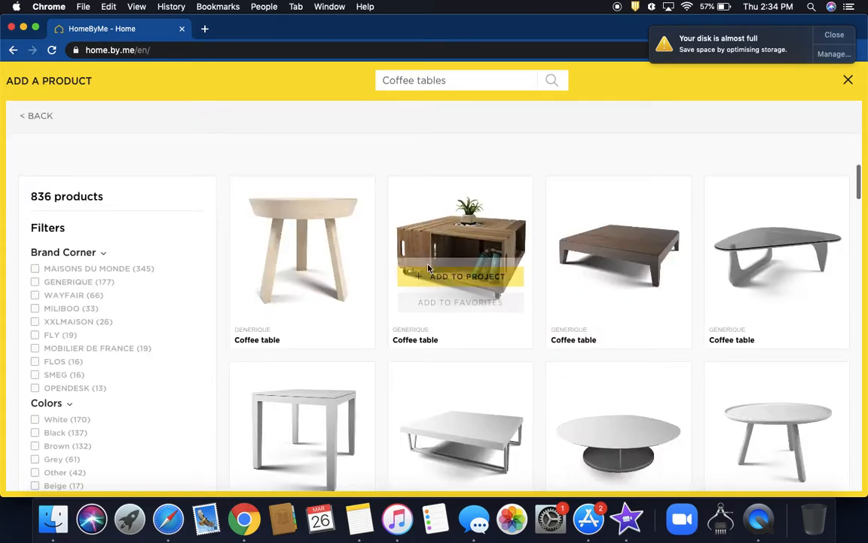
click(468, 278)
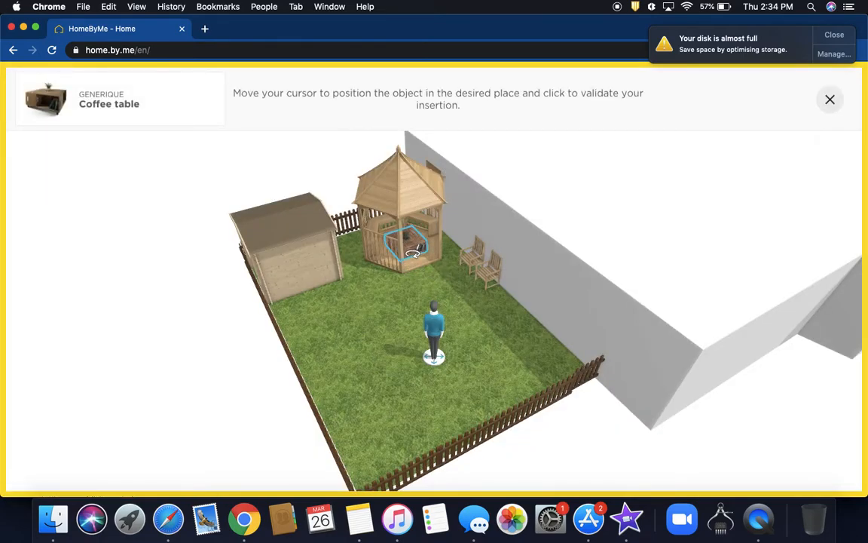
click(413, 252)
click(470, 358)
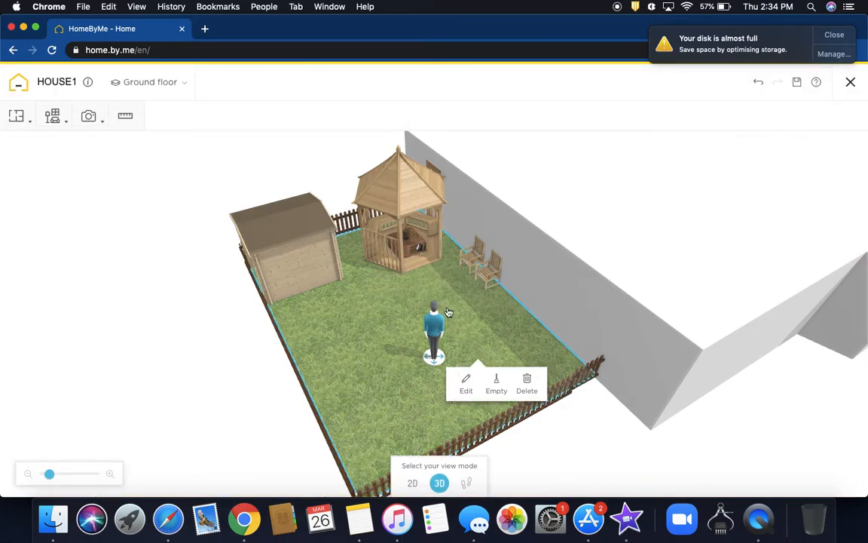
drag(448, 312, 223, 117)
mouse_move(15, 115)
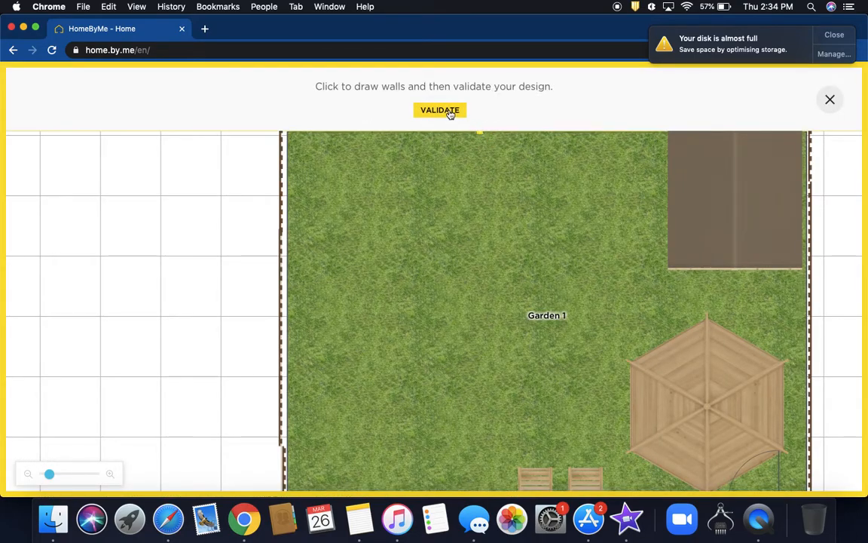
click(445, 110)
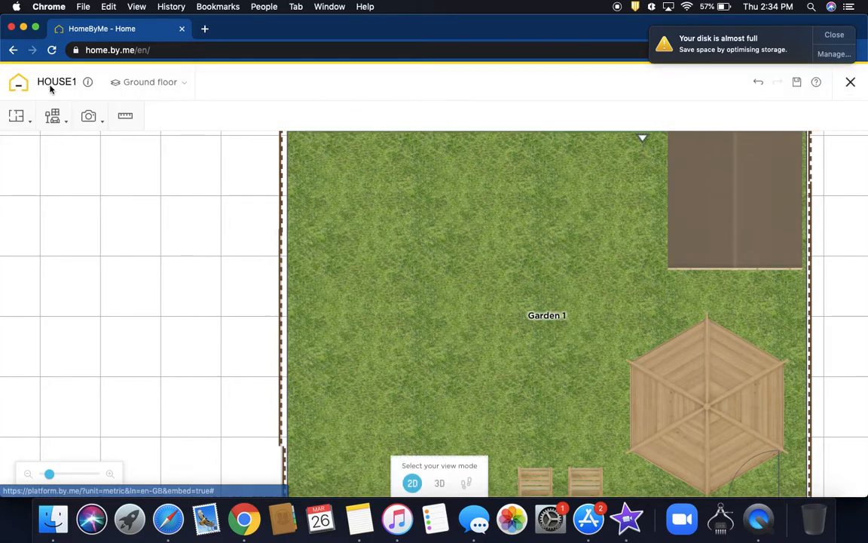
- Search the catalogue for plant and place the tree-like Generique plant in a square pot along the garden's side fence
mouse_move(50, 126)
click(67, 145)
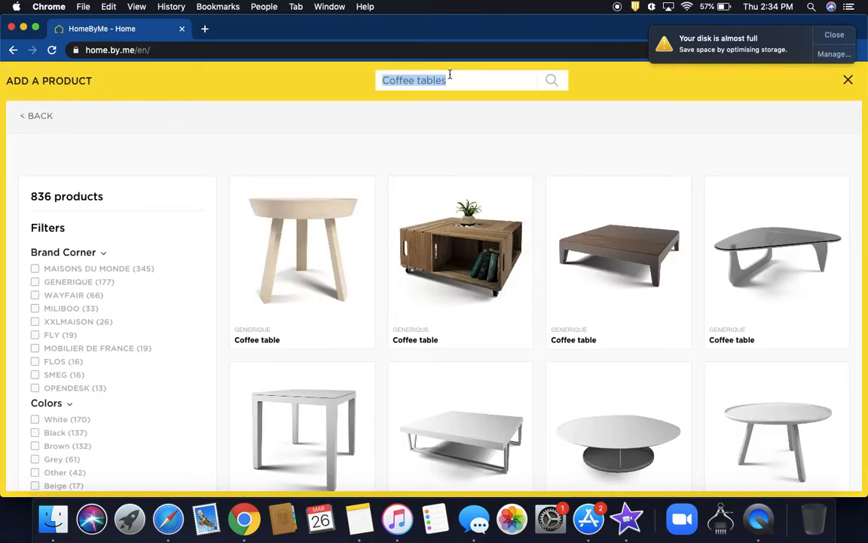
text(plant)
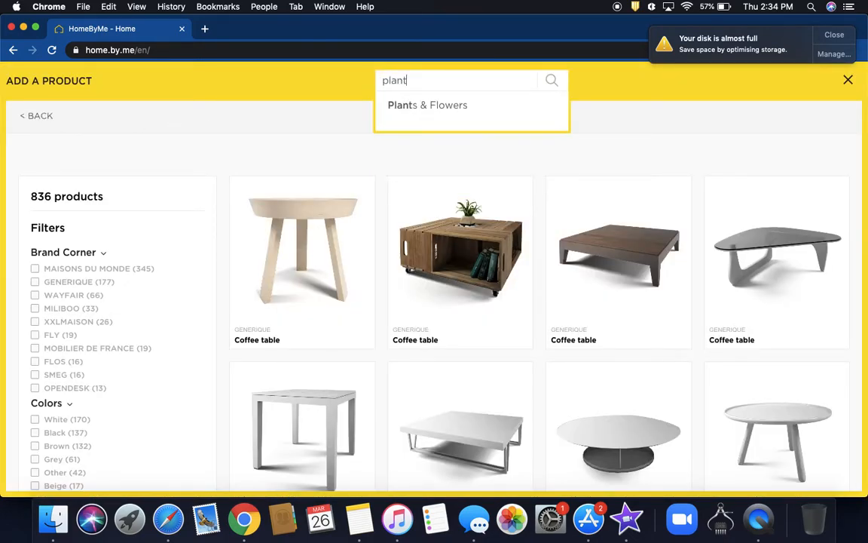
key(Return)
scroll(532, 282, down, 10)
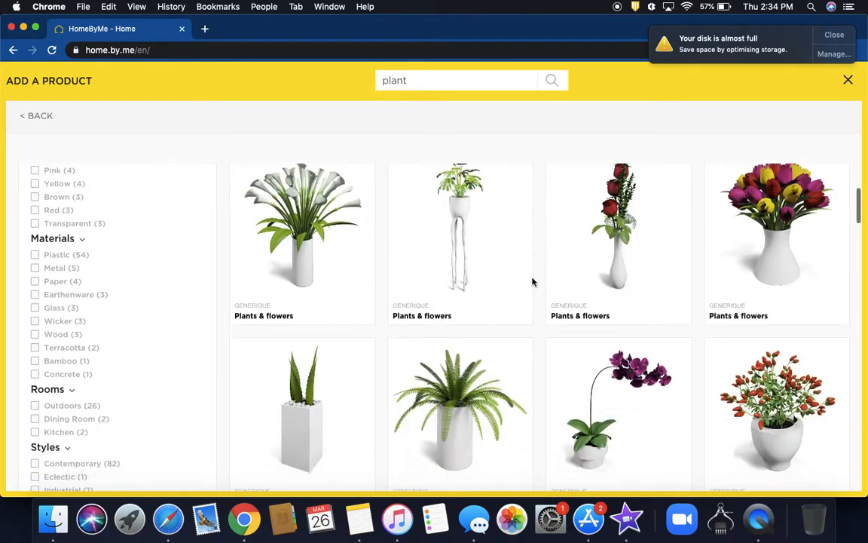
scroll(532, 282, down, 5)
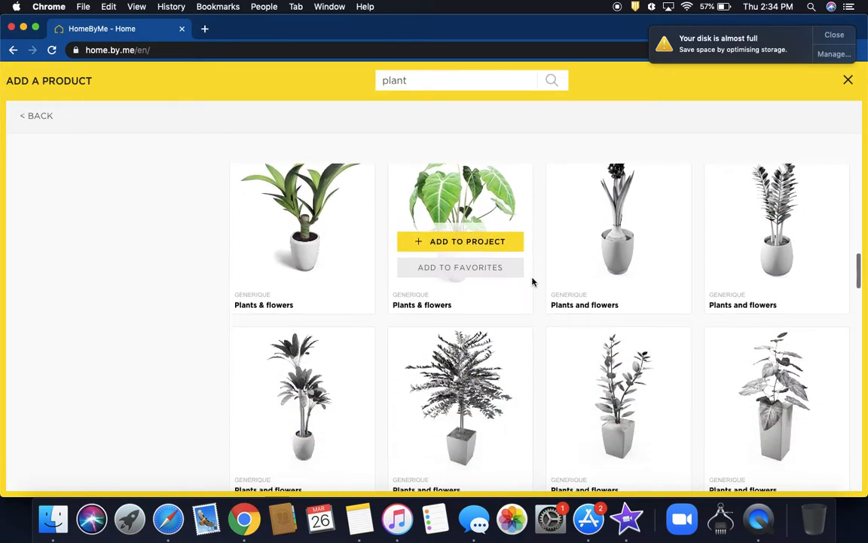
click(430, 368)
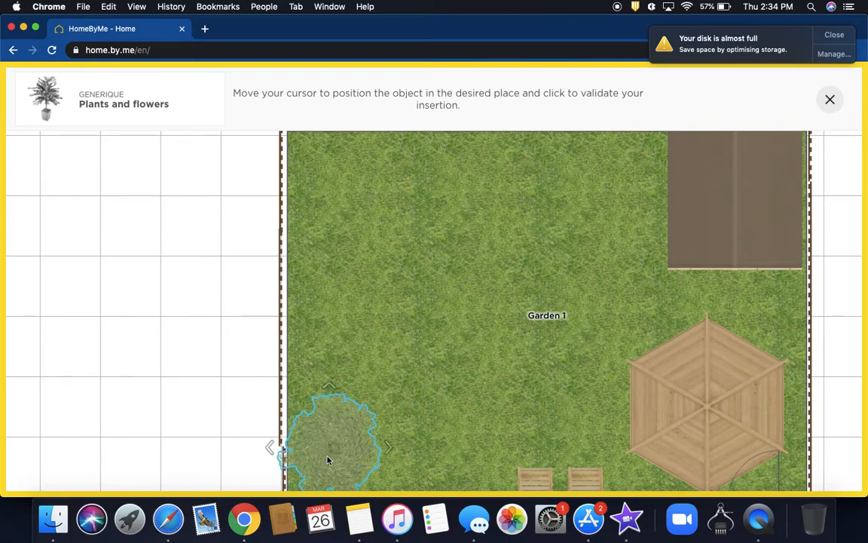
click(330, 458)
- Duplicate the potted plant twice and line up the copies along the side fence
click(322, 480)
drag(413, 417, 319, 324)
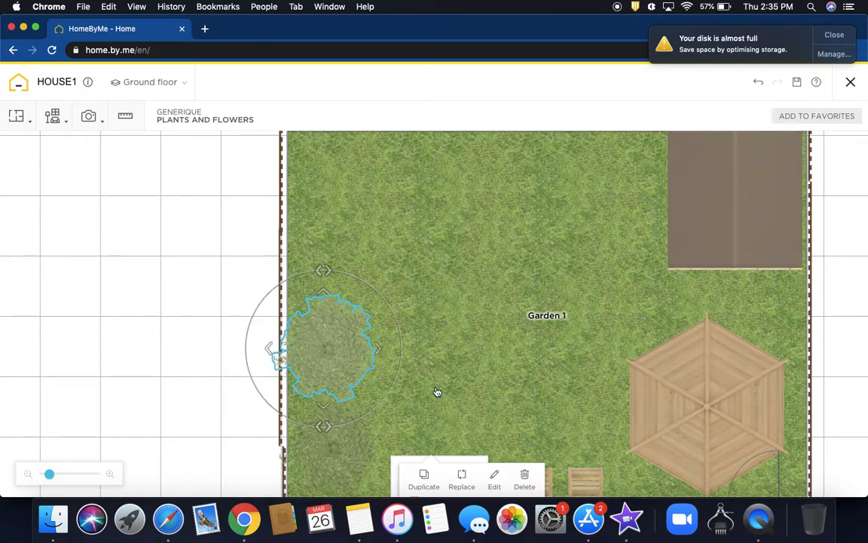
click(424, 479)
drag(422, 341, 328, 252)
click(497, 199)
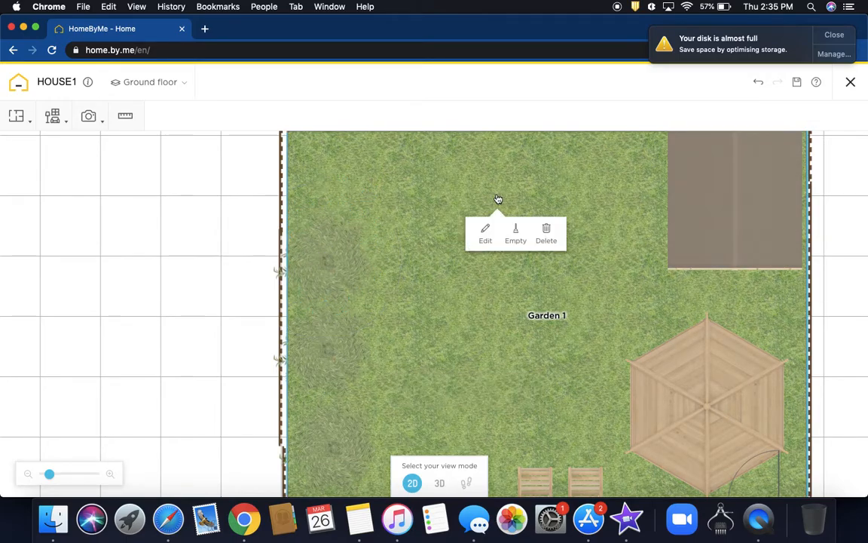
- Switch to the 3D view and search the product catalogue for tree
click(439, 482)
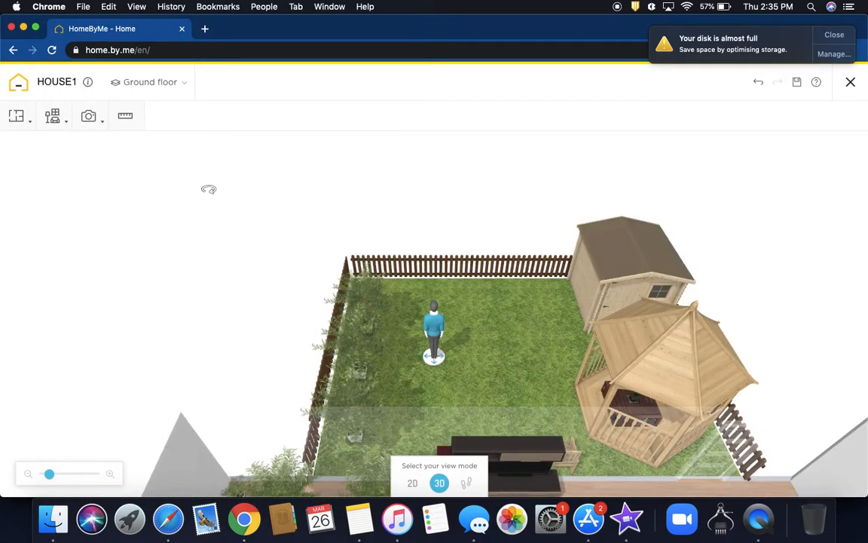
click(53, 116)
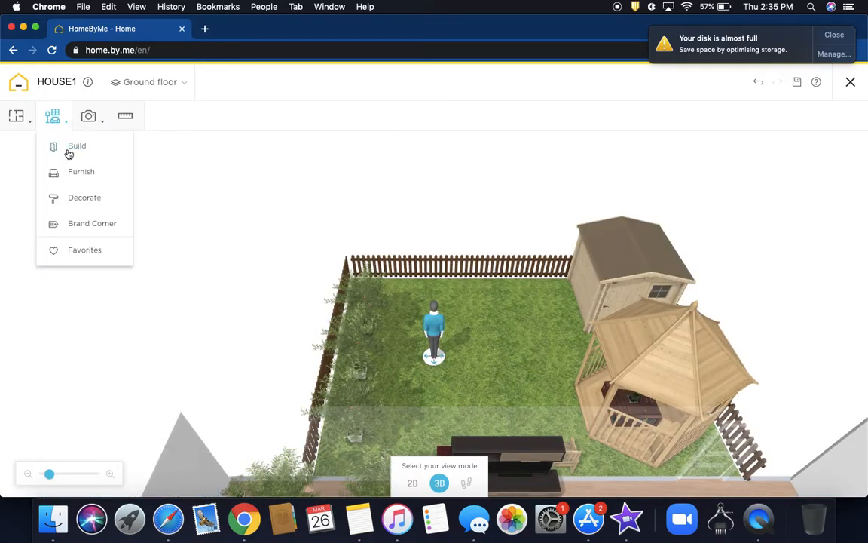
click(76, 147)
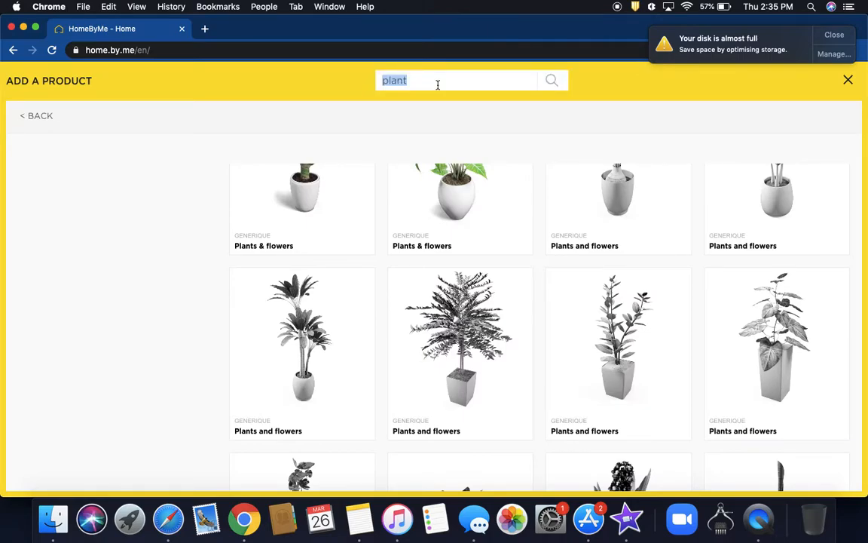
text(tree)
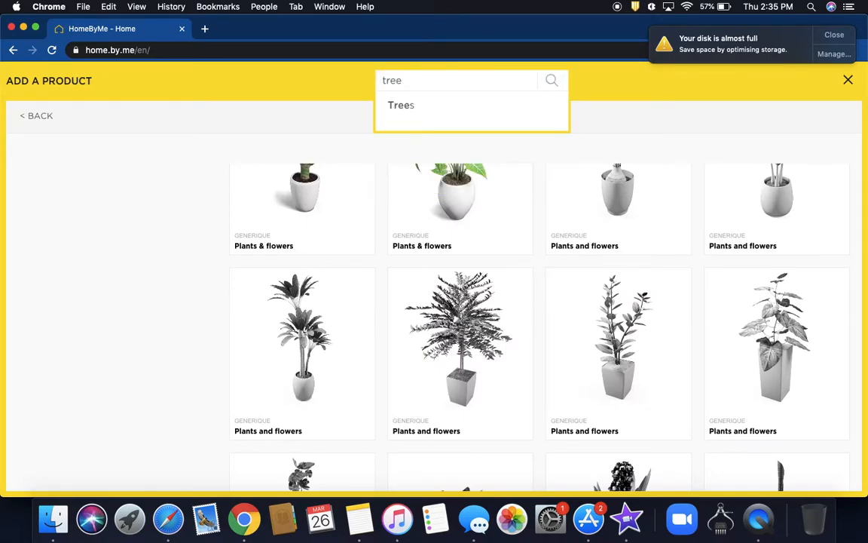
key(Return)
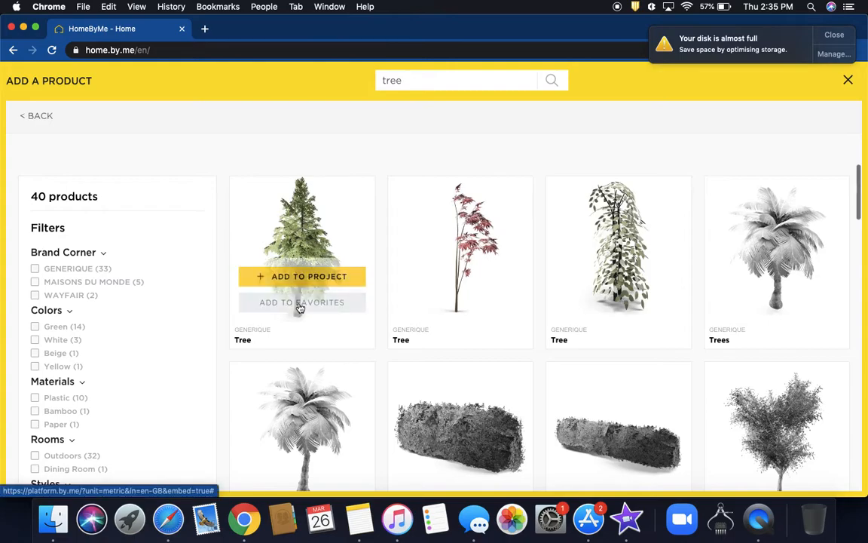
click(294, 278)
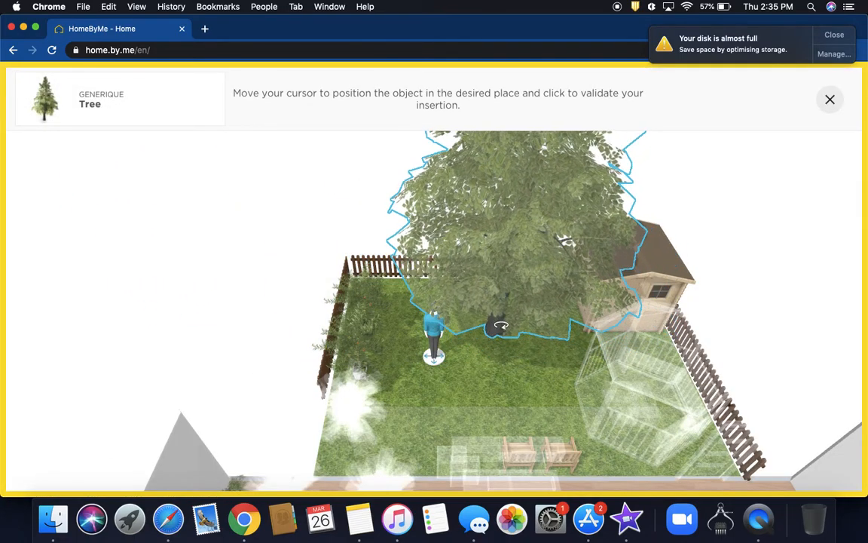
click(274, 320)
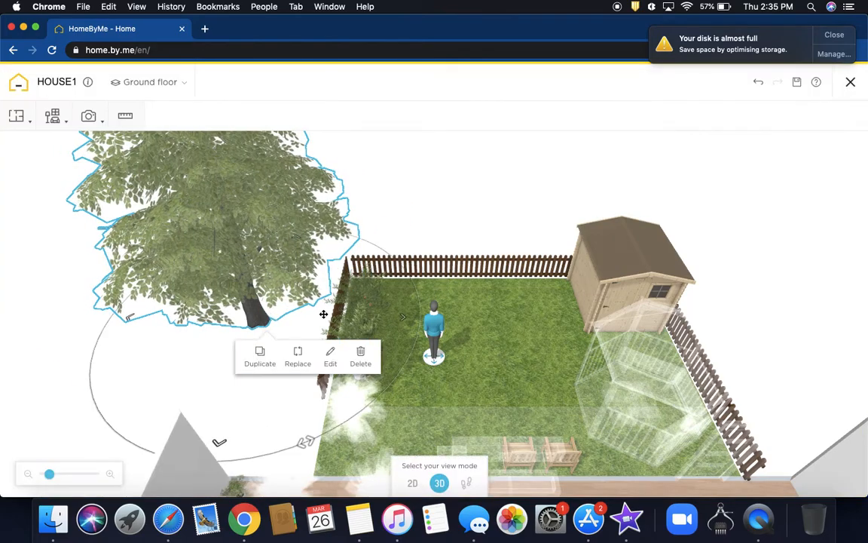
click(361, 354)
click(19, 117)
- Place the red-leaved Generique tree from the tree search results in the fence corner behind the potted plants
click(52, 117)
click(75, 144)
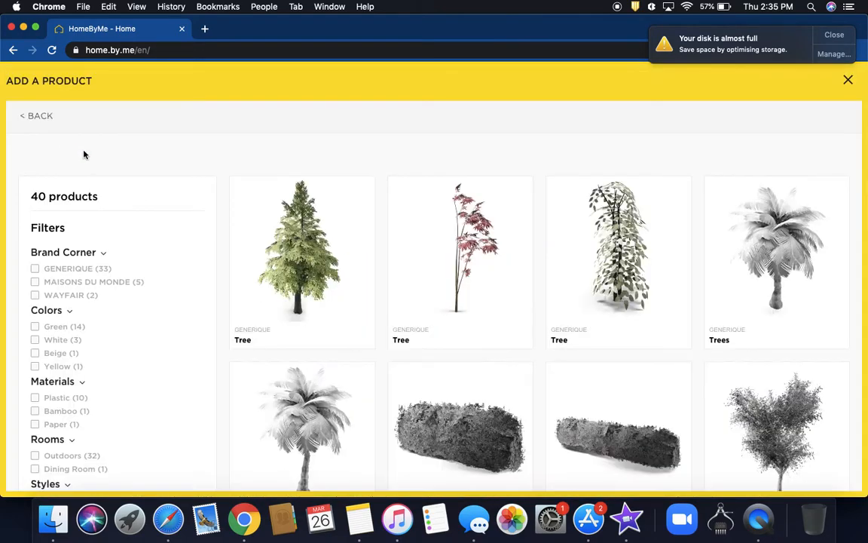
click(460, 276)
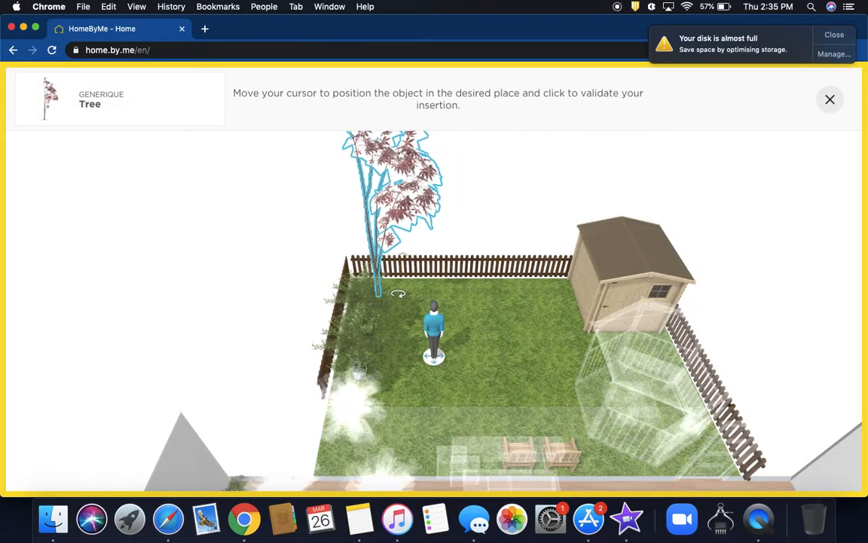
click(383, 293)
click(730, 245)
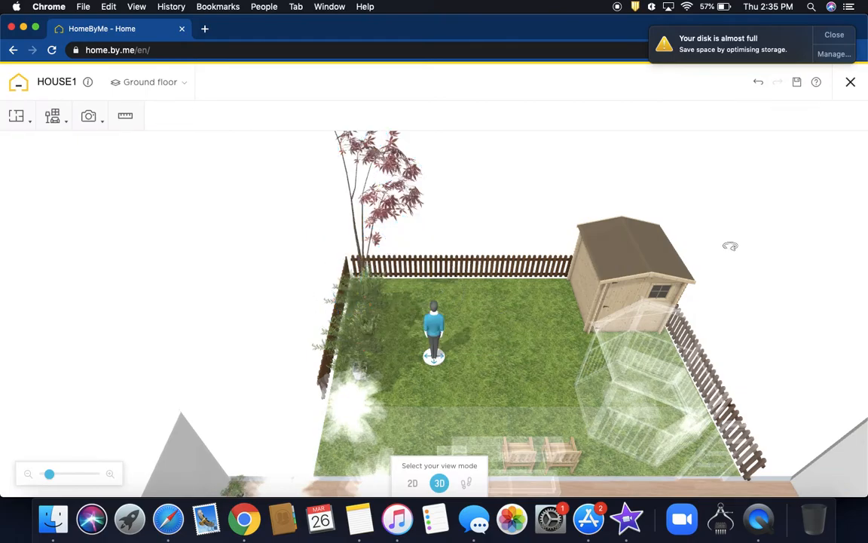
- Examine the shed, potted plants and corner tree from inside the garden in the walkthrough view, and return to 3D
click(467, 483)
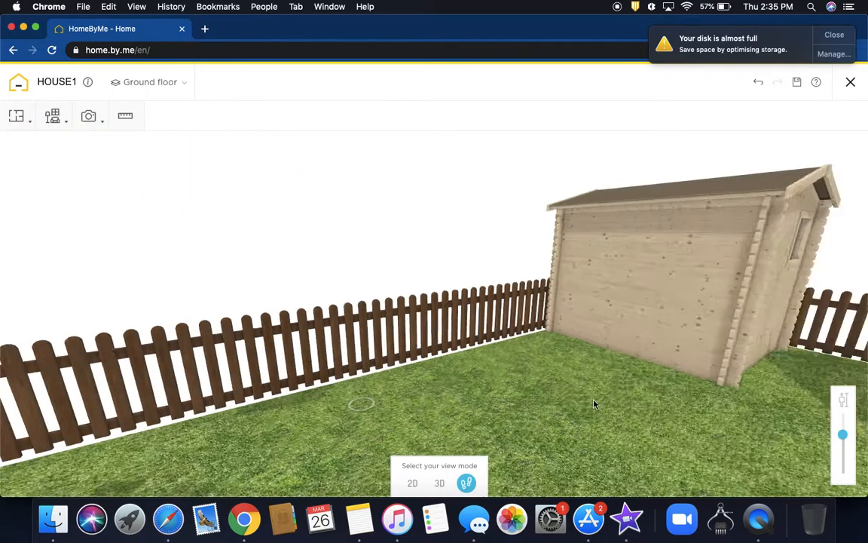
drag(594, 404, 832, 429)
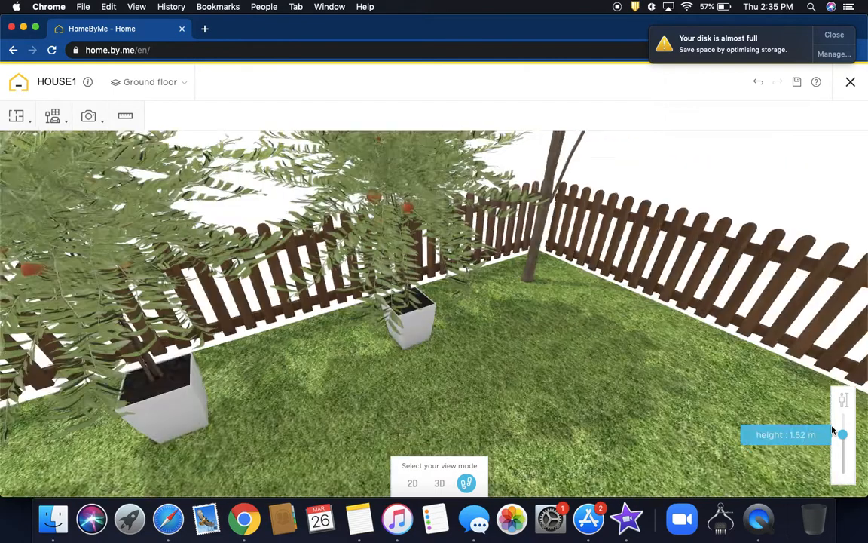
click(439, 483)
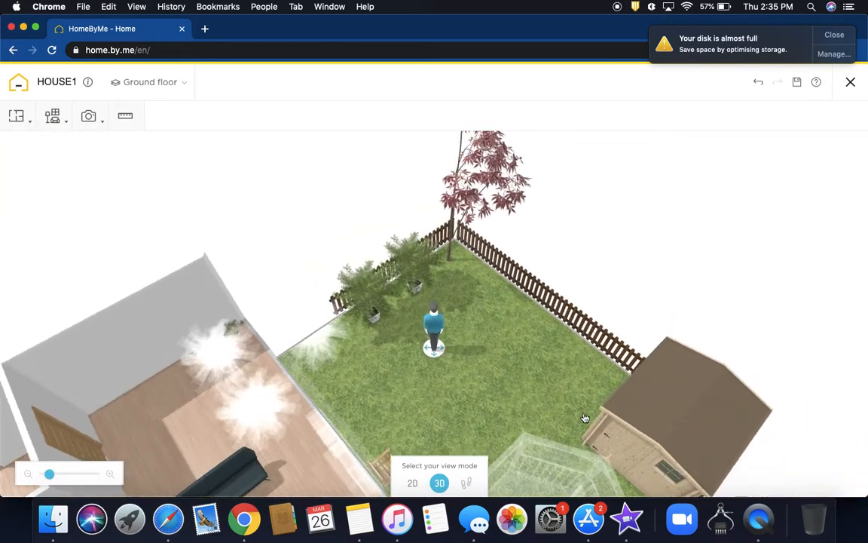
- Try other Grass textures for the Garden 1 flooring and reapply the third texture in the first row
click(507, 343)
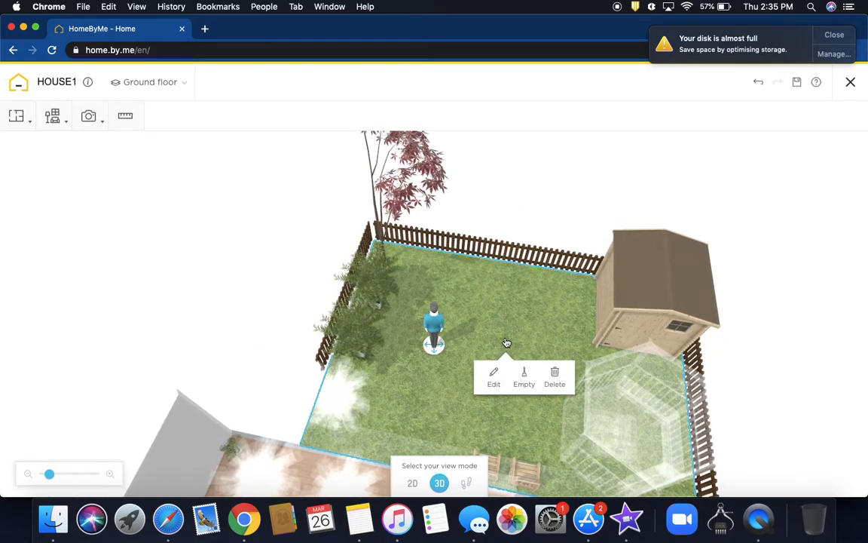
click(493, 379)
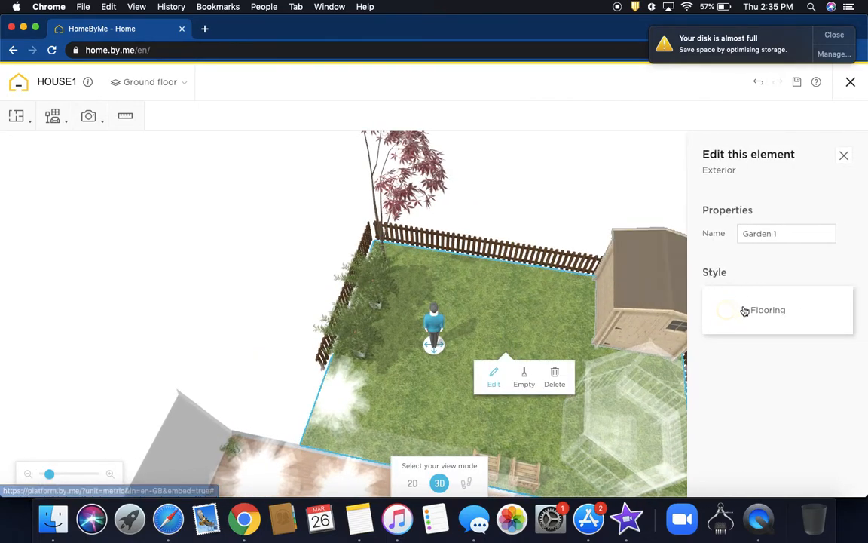
click(727, 311)
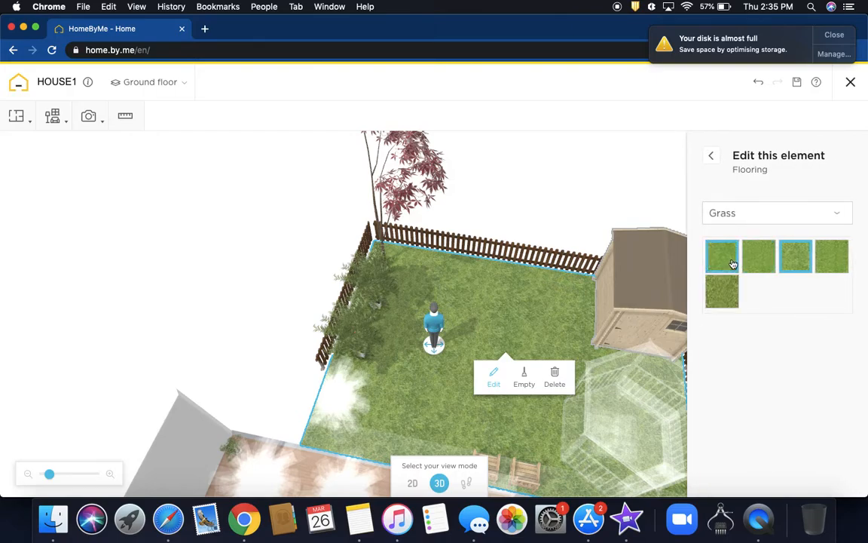
click(733, 262)
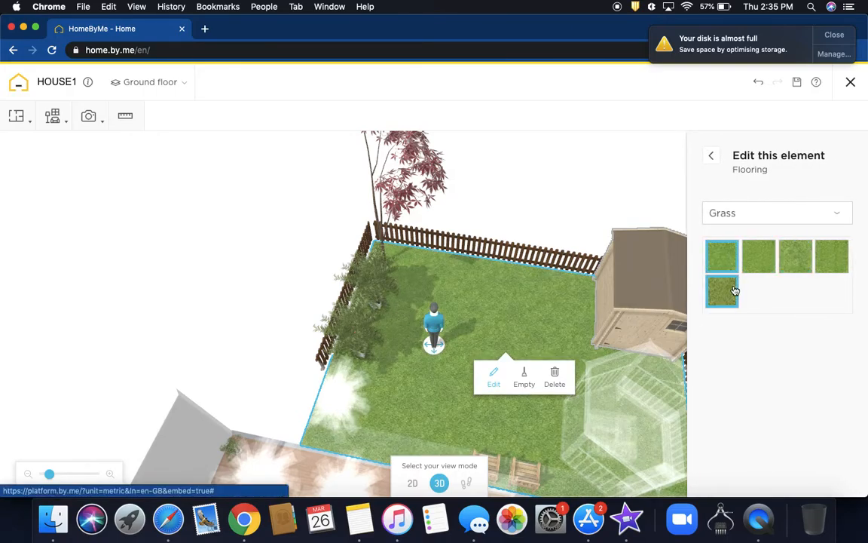
click(733, 298)
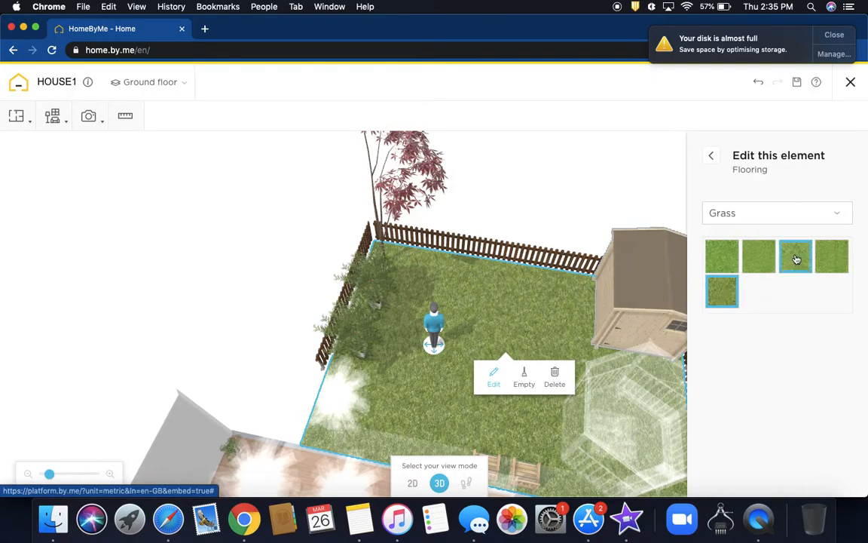
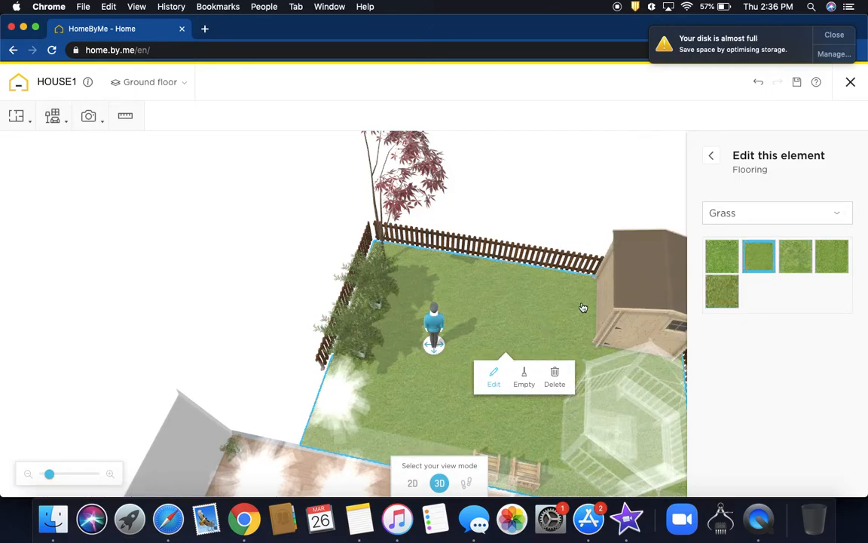
click(794, 257)
drag(527, 318, 521, 358)
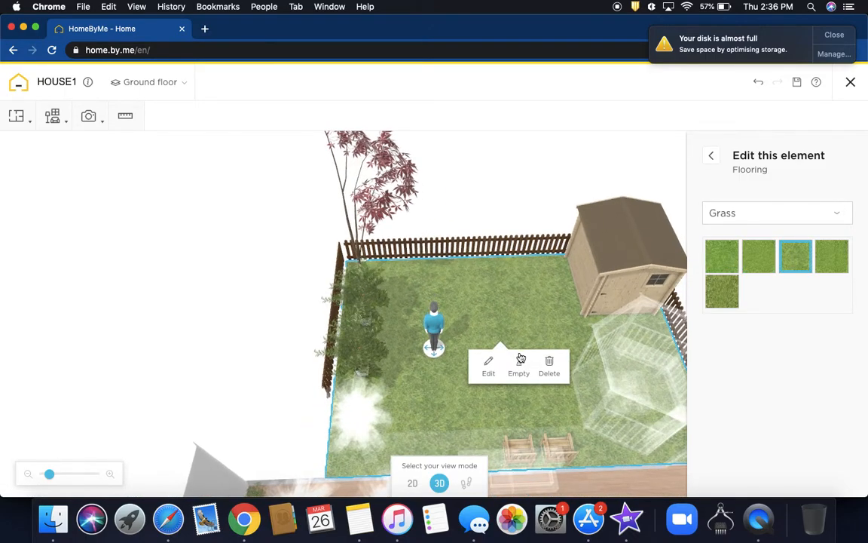
- Close the Garden 1 flooring settings and examine the garden and the living room wall facing it from several angles
click(709, 155)
drag(523, 309, 678, 267)
click(843, 156)
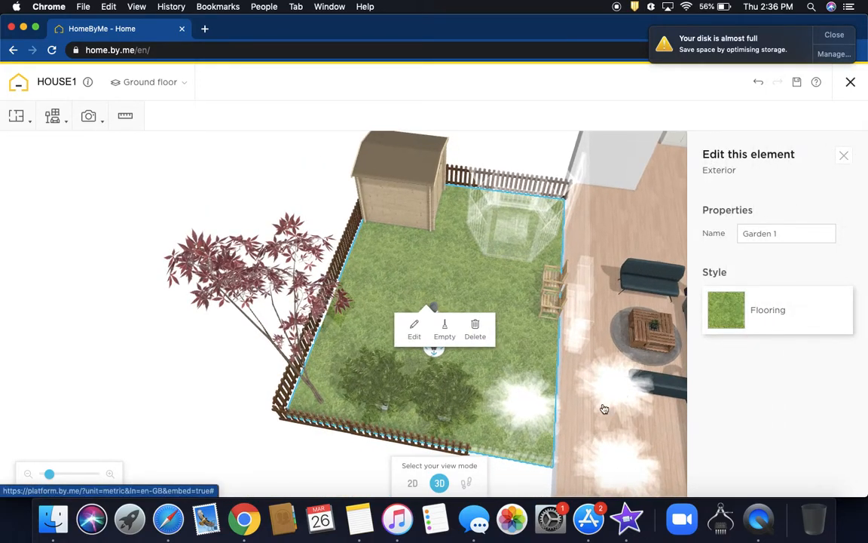
drag(697, 220, 603, 275)
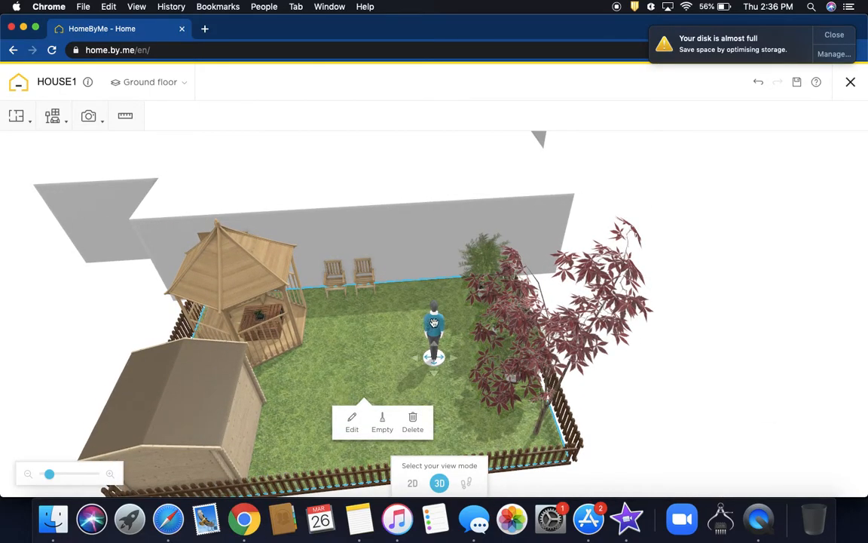
drag(434, 322, 394, 279)
drag(371, 248, 584, 284)
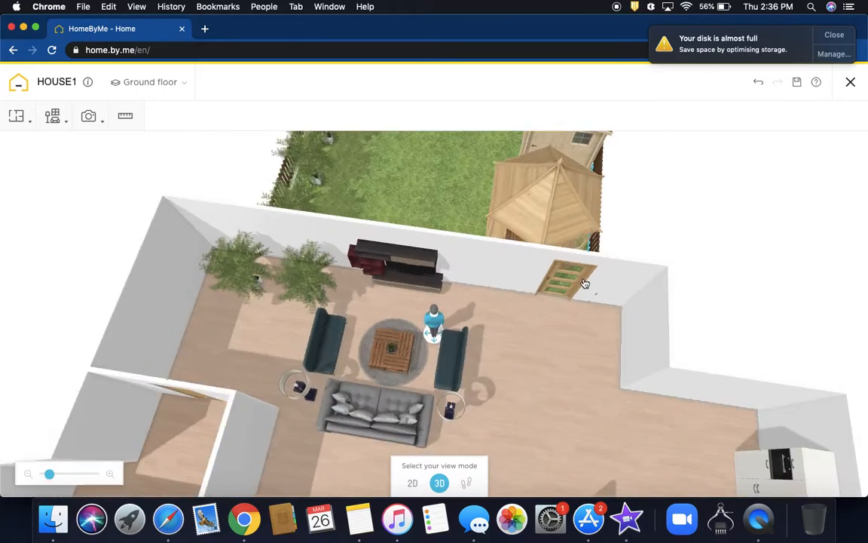
click(444, 315)
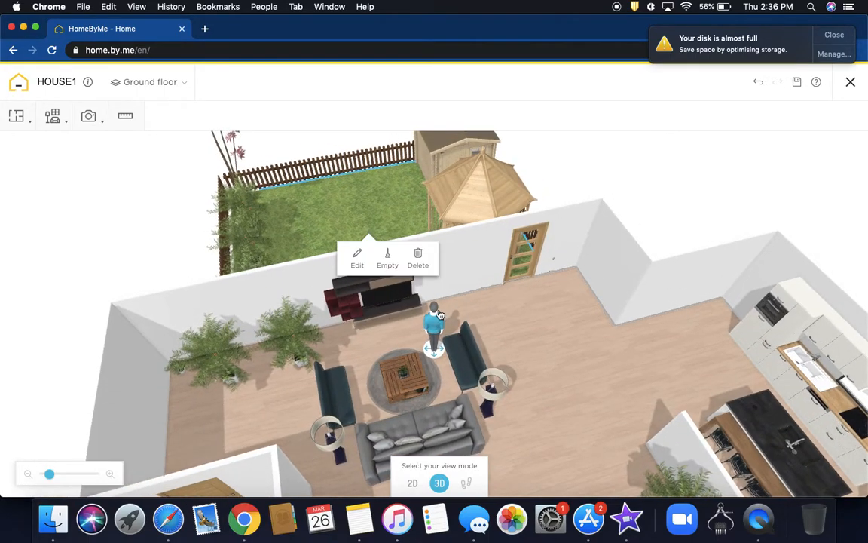
drag(440, 314, 449, 312)
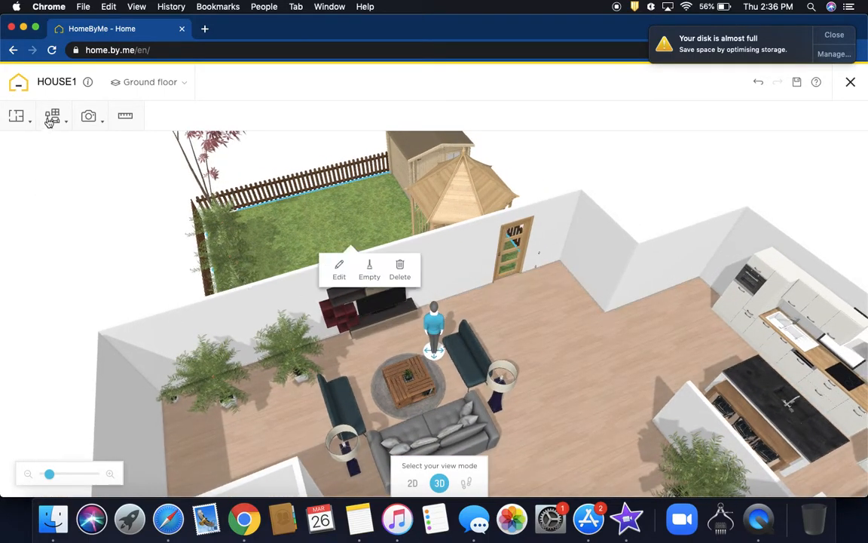
- Search the product catalogue for window and place the Generique Fixed window in the living room's garden-side wall, 30 cm from the inner corner
click(48, 119)
click(64, 148)
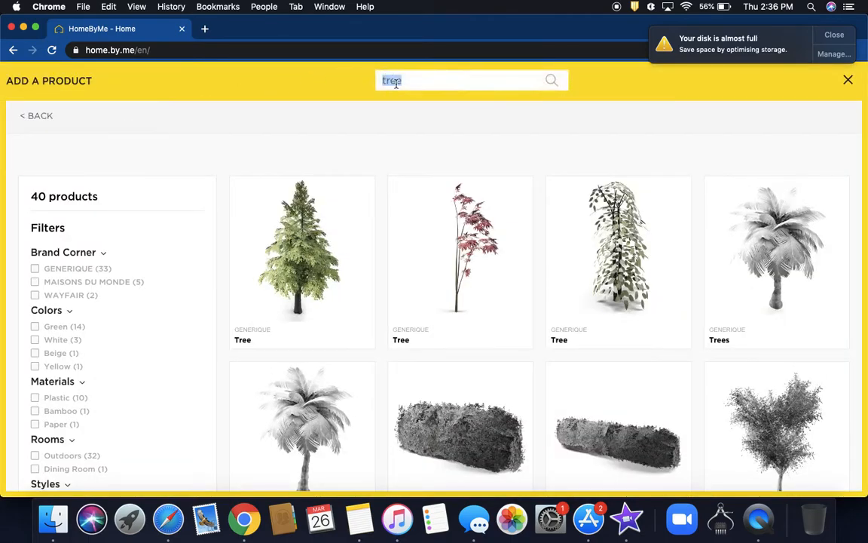
text(wino)
key(BackSpace)
key(Return)
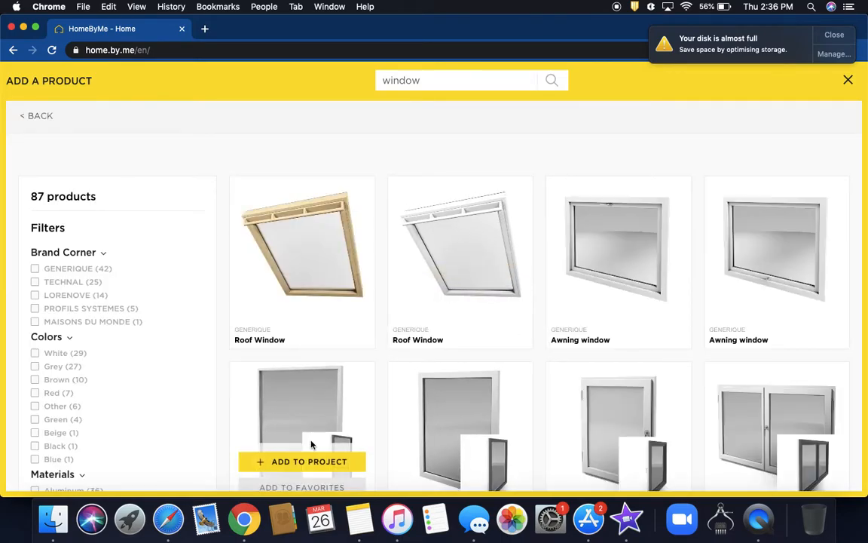
click(316, 462)
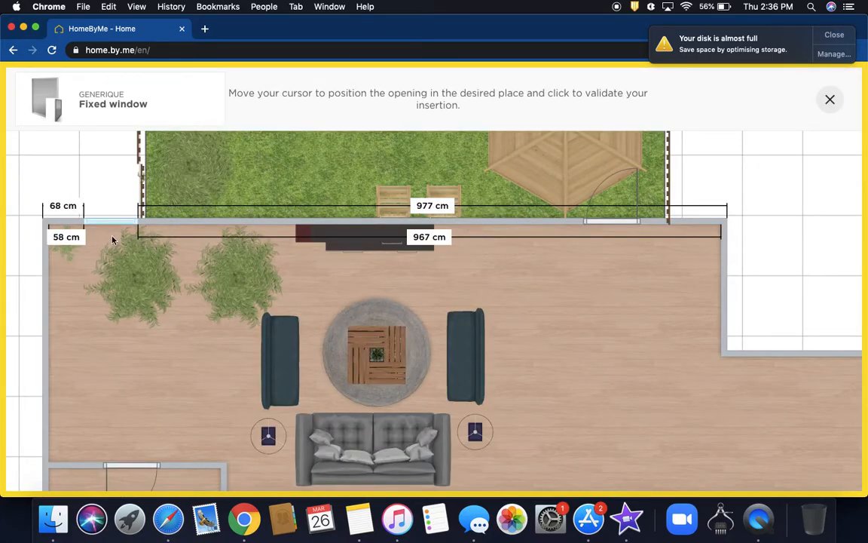
click(95, 224)
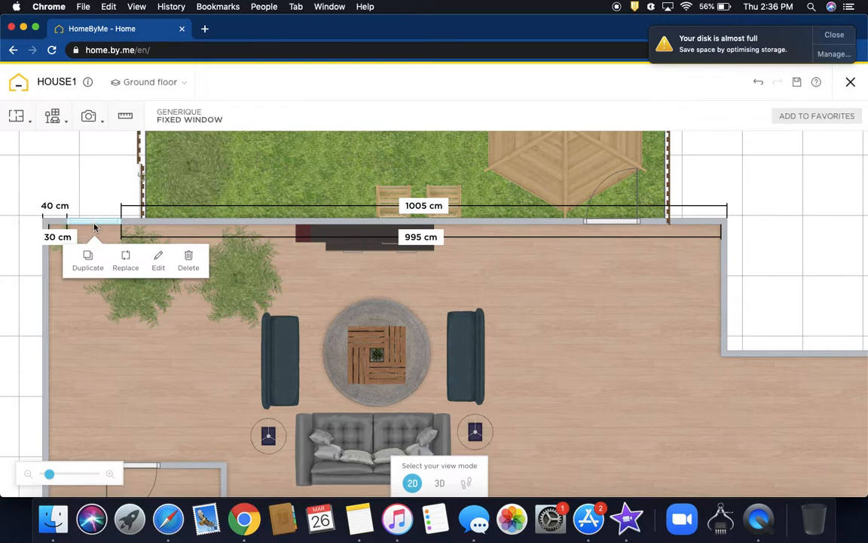
- Duplicate the fixed window three times side by side along the garden-side wall and return to the 3D view
click(93, 258)
click(146, 259)
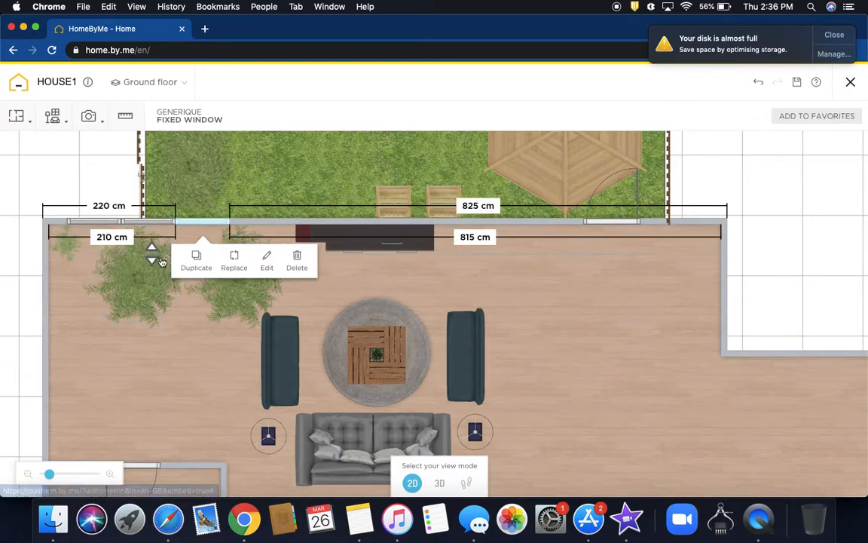
click(195, 255)
click(569, 272)
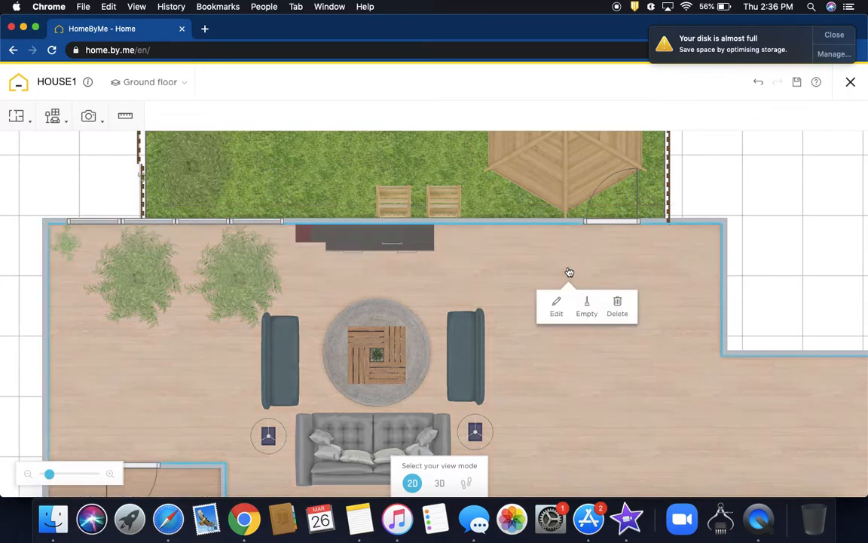
click(440, 486)
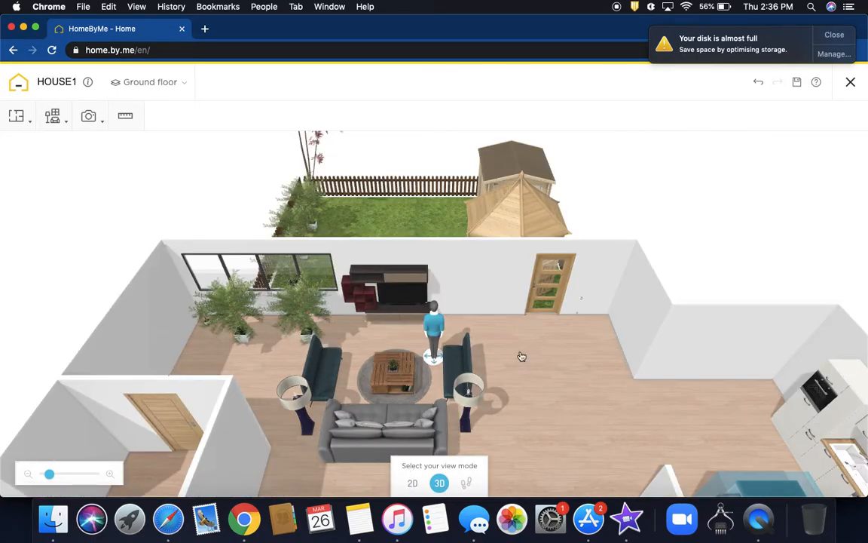
- Bring the small room beside the garage into view and search the product catalogue for bathtub
drag(487, 356, 179, 399)
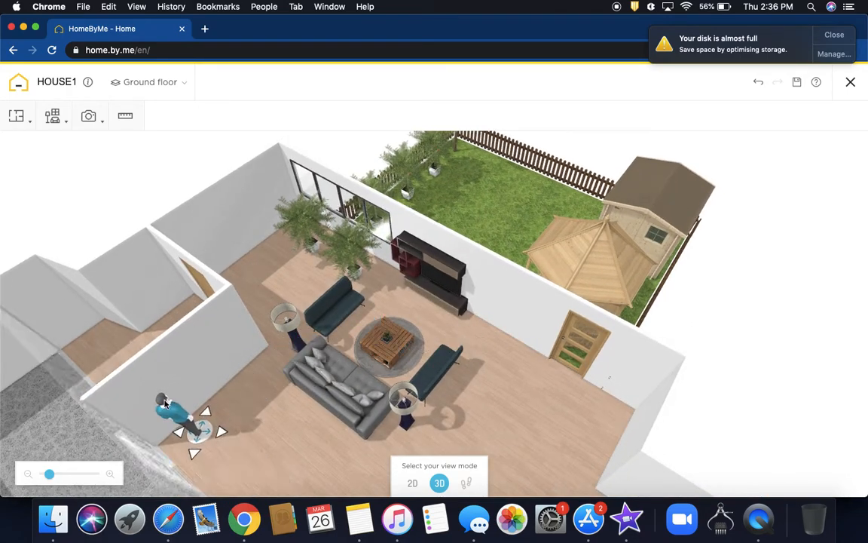
drag(255, 400, 436, 423)
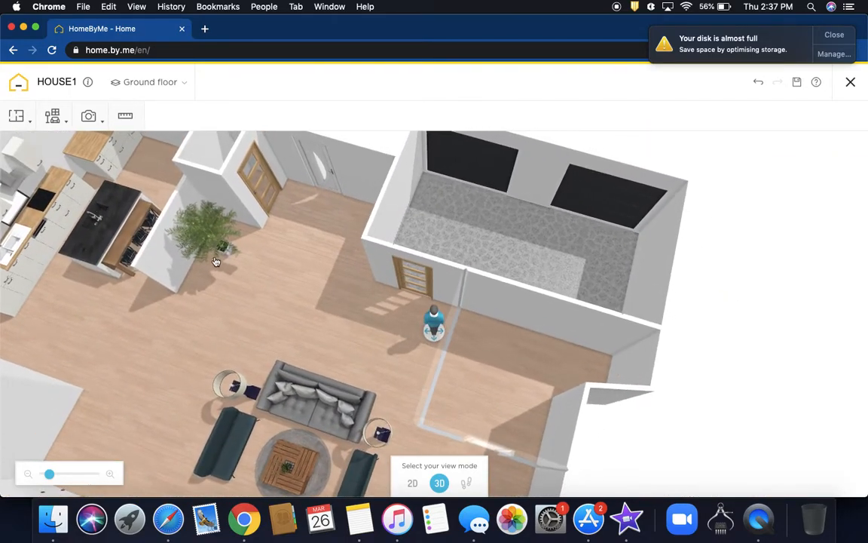
click(53, 115)
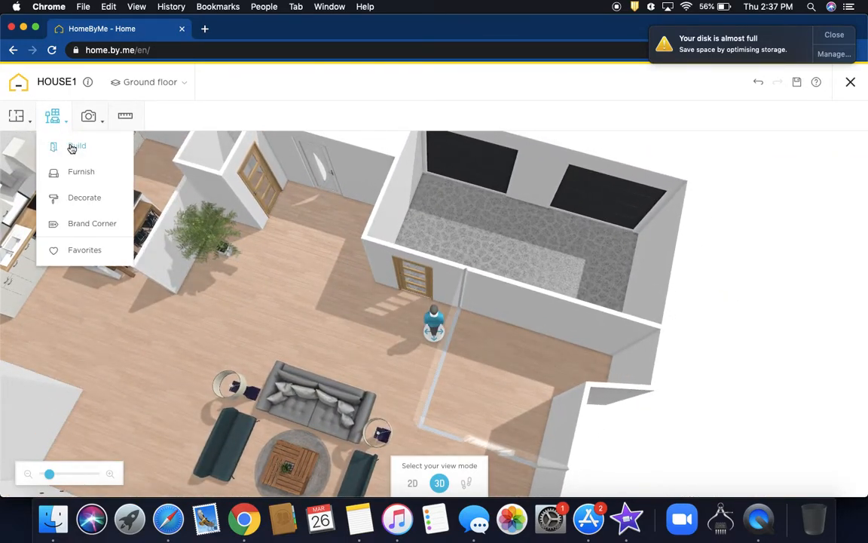
click(73, 147)
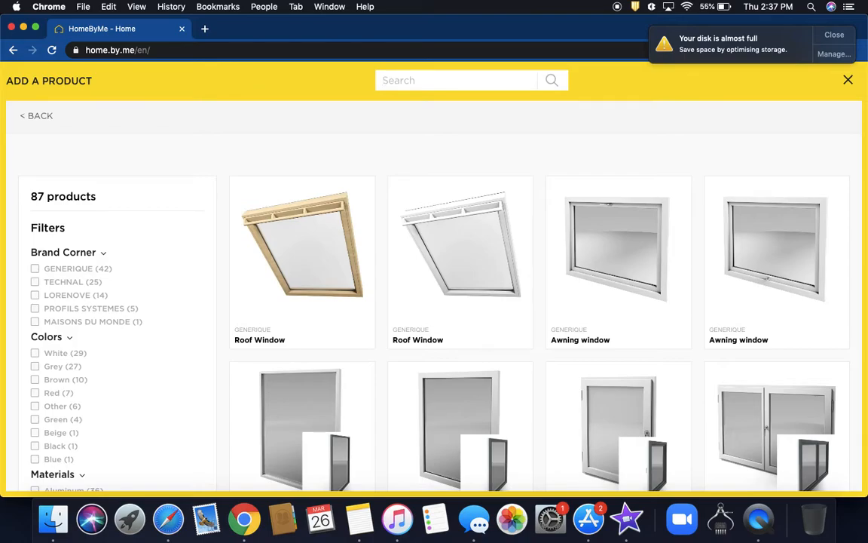
text(bathtub)
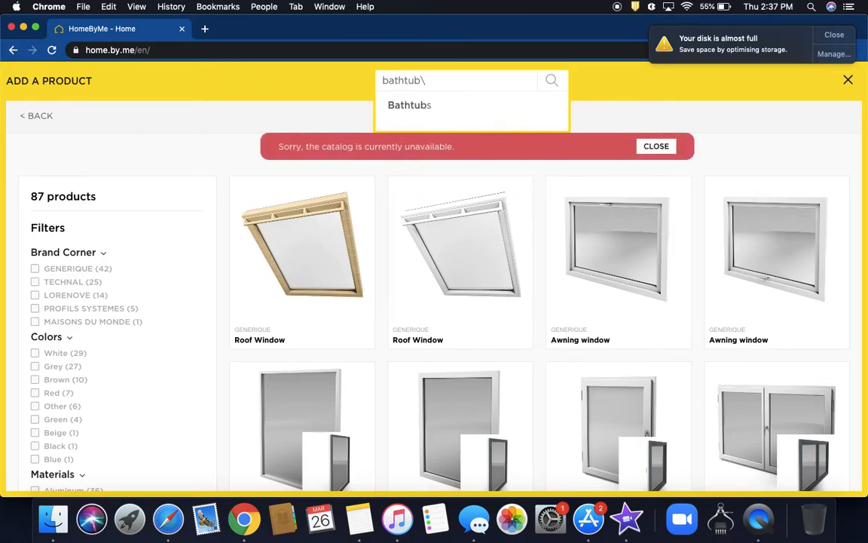
key(Return)
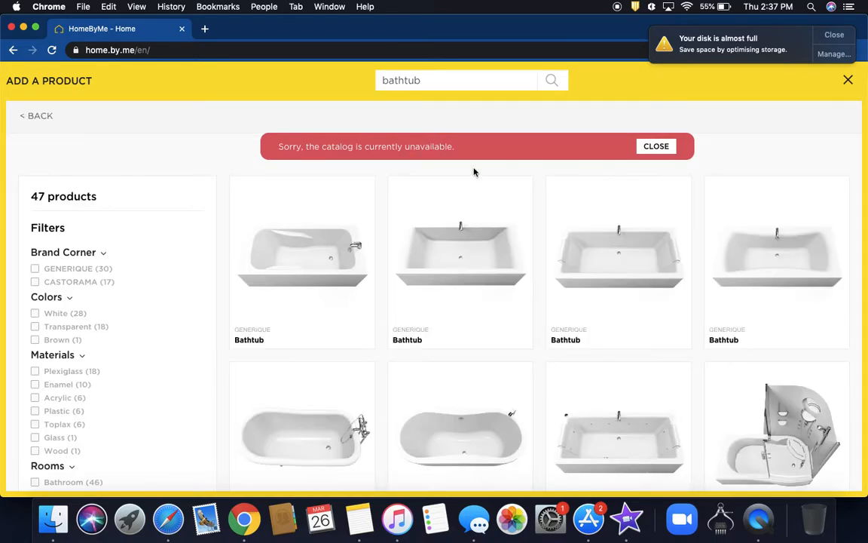
- Place the third Generique Bathtub of the first results row in the far corner of the small room, along the garage wall
scroll(476, 179, down, 2)
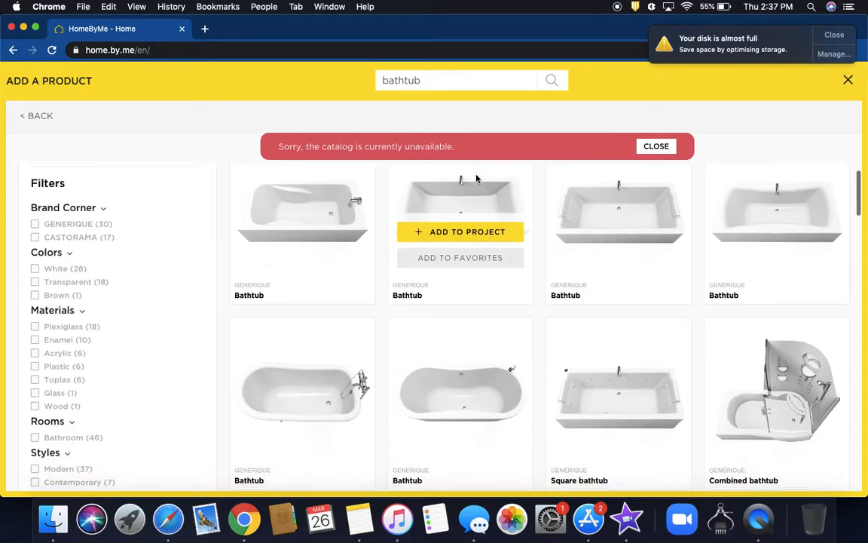
click(644, 147)
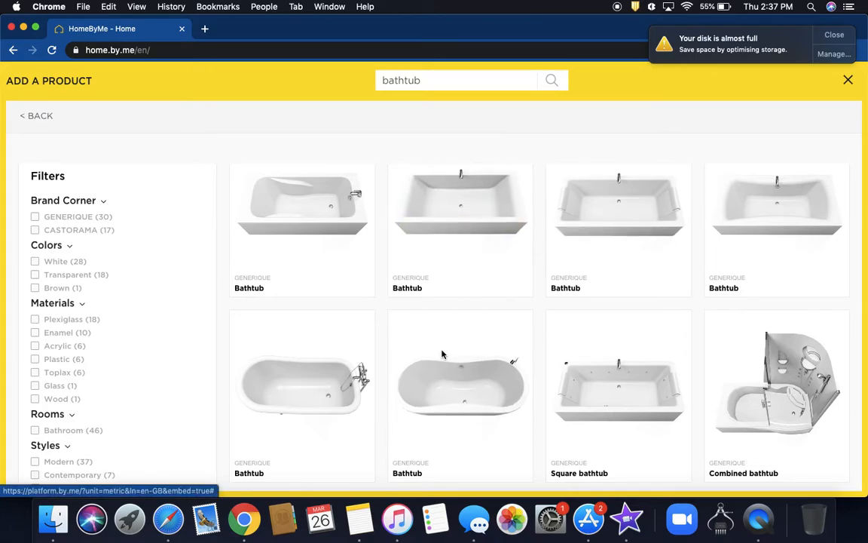
scroll(442, 353, down, 1)
scroll(443, 353, up, 1)
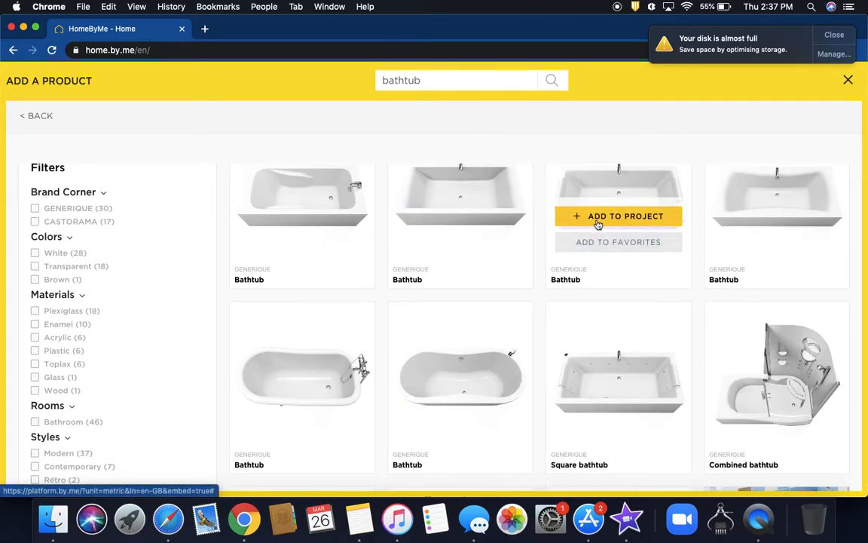
click(597, 218)
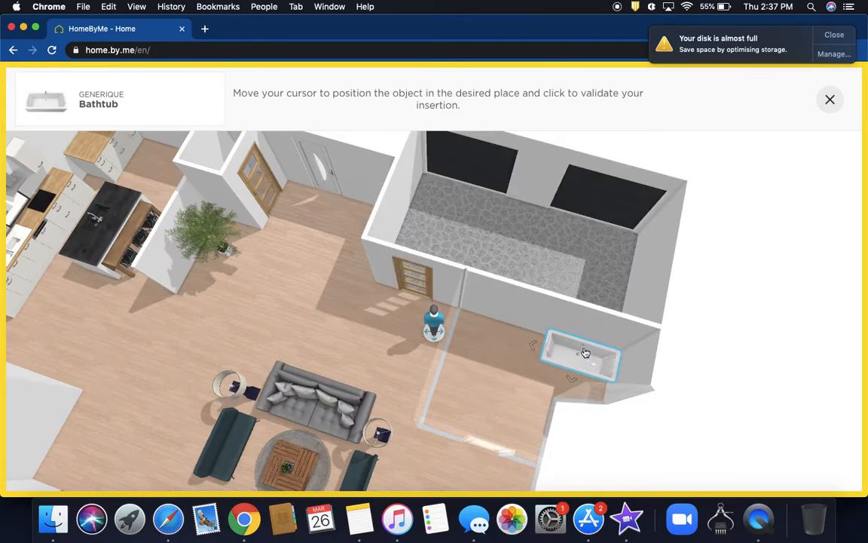
click(585, 354)
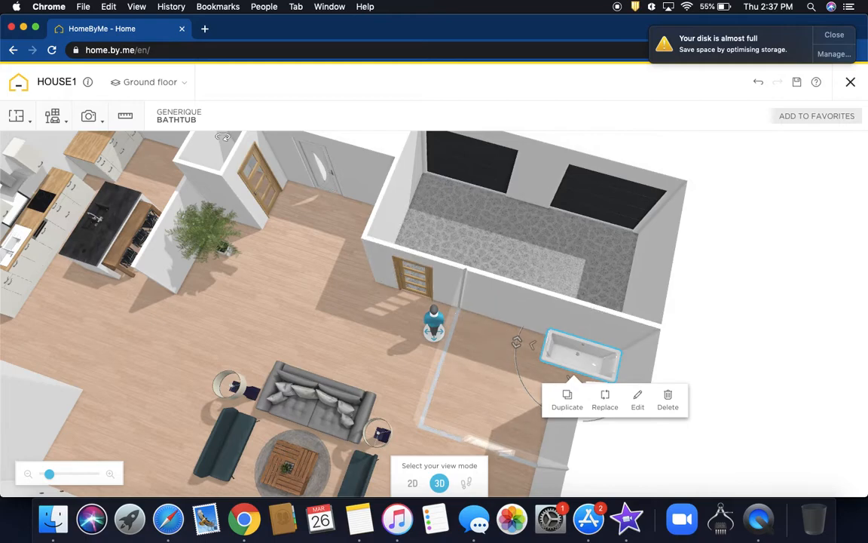
- Search the product catalogue for shower
click(54, 116)
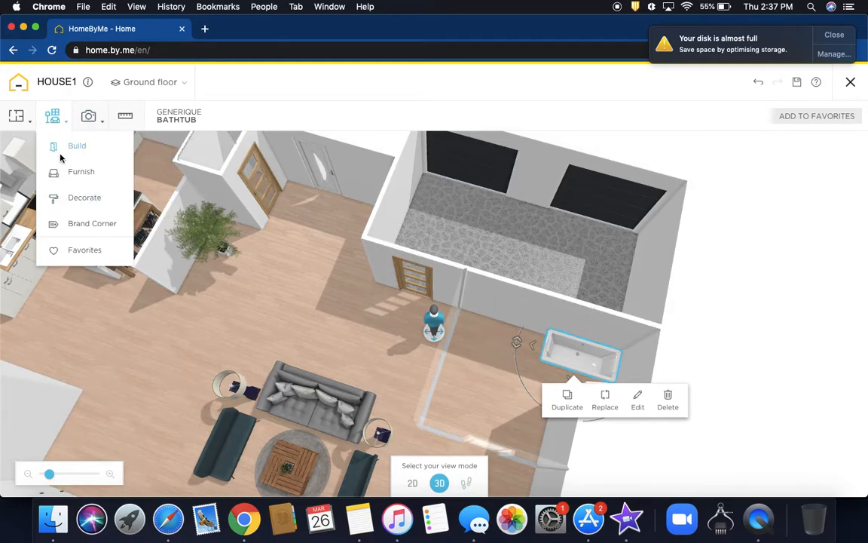
click(61, 155)
text(shower)
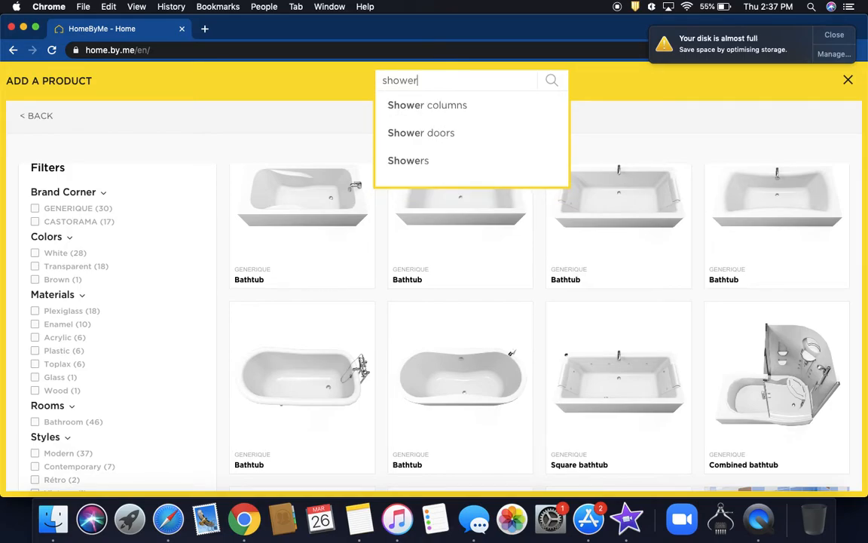
key(Return)
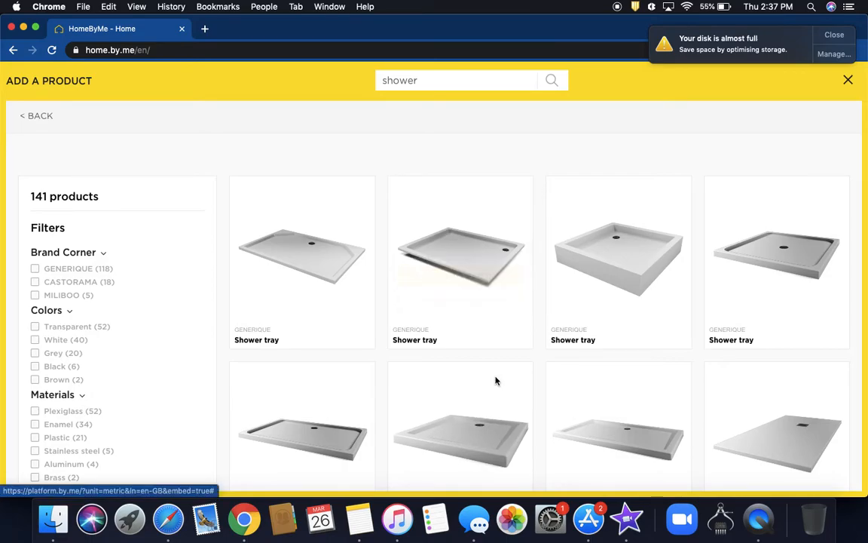
- Place the dark-framed Generique Shower cabin in the bathroom corner between the garage wall and the living room partition, opposite the bathtub
scroll(496, 380, down, 5)
scroll(496, 379, down, 6)
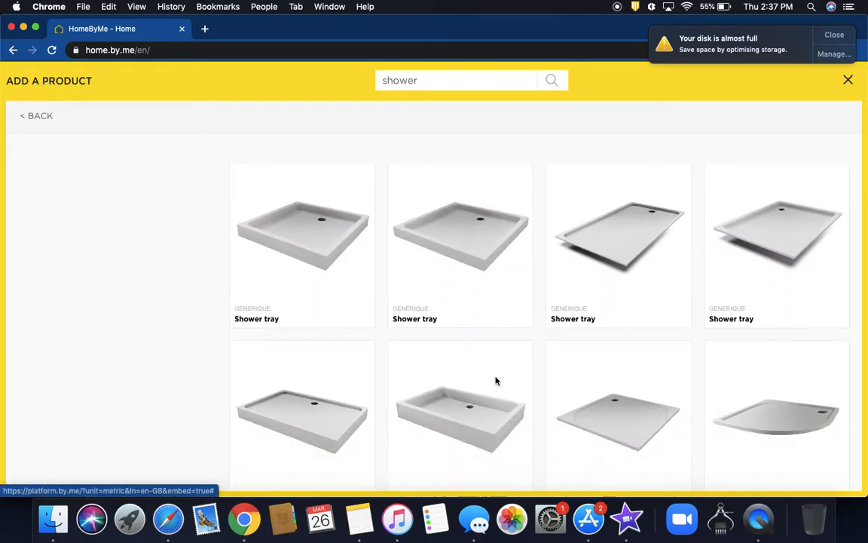
scroll(727, 392, down, 3)
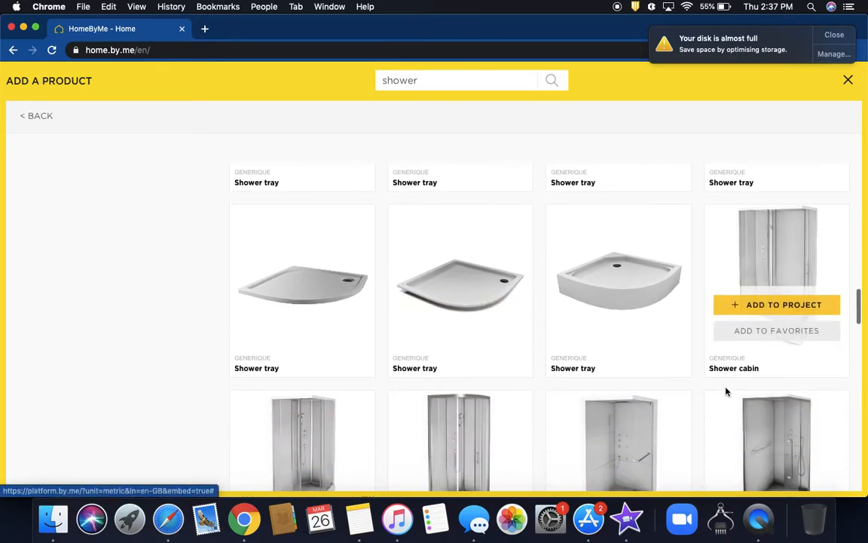
scroll(639, 385, down, 1)
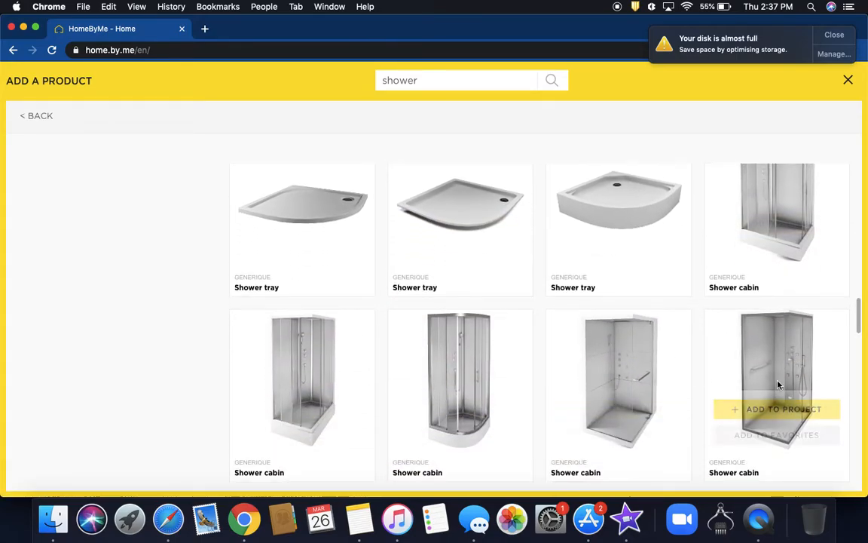
click(770, 408)
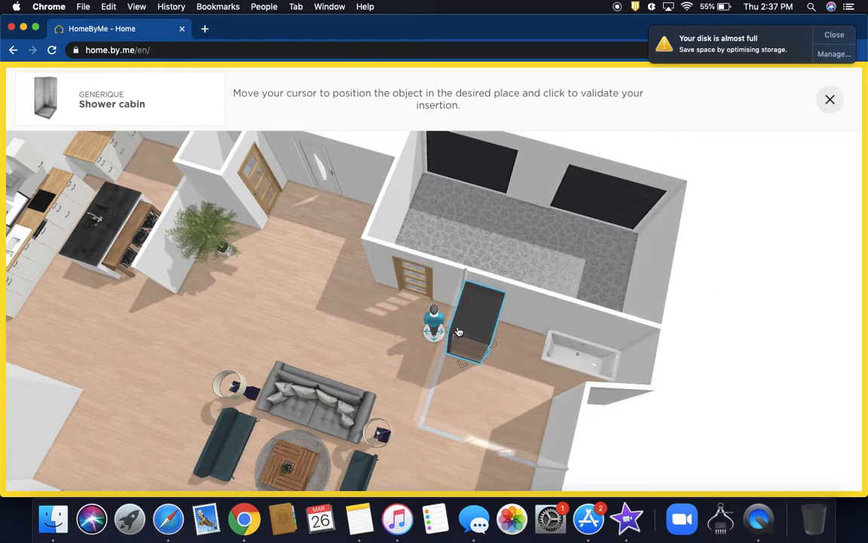
click(460, 330)
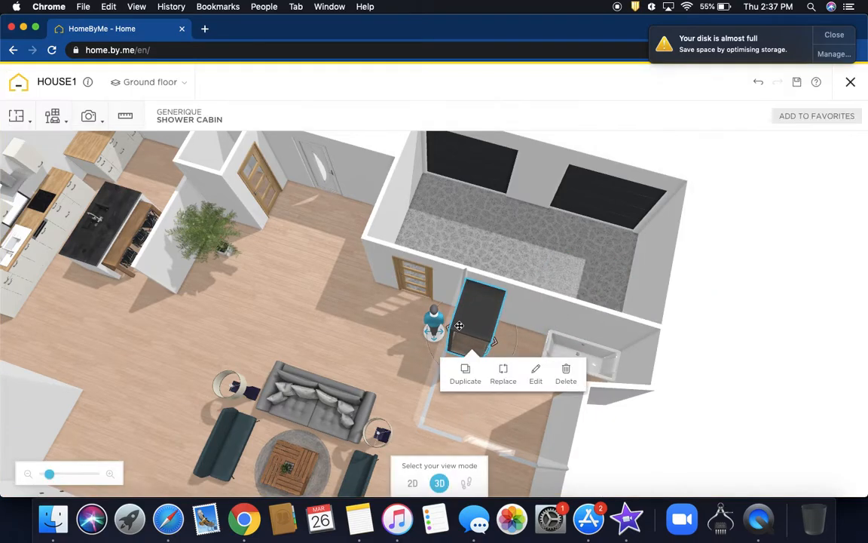
- Search the product catalogue for sink
scroll(527, 418, down, 5)
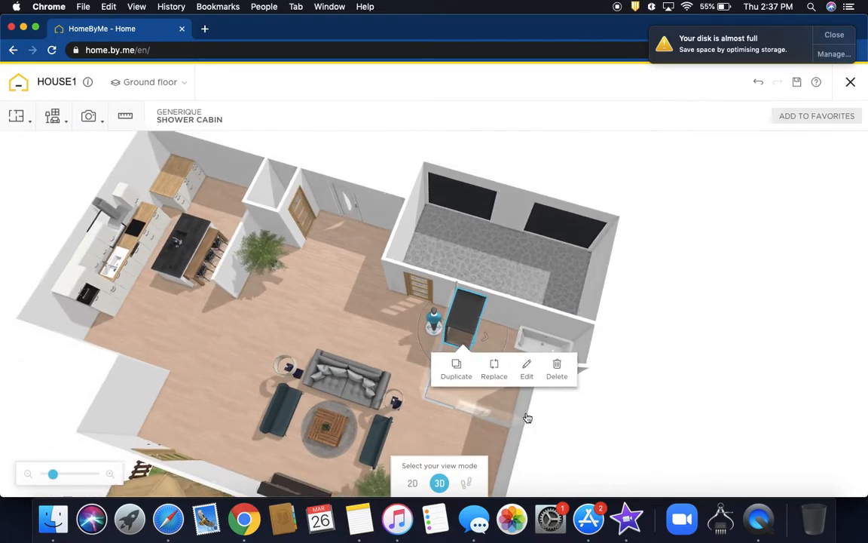
click(52, 116)
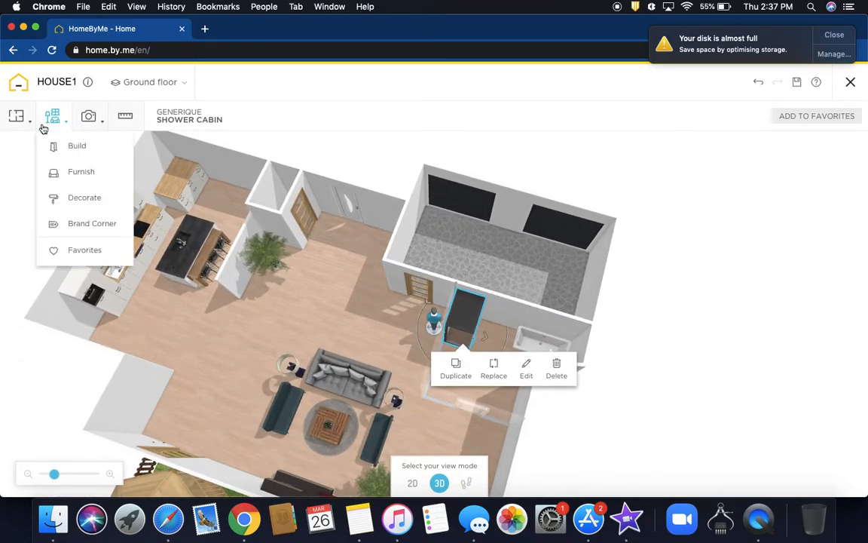
click(56, 142)
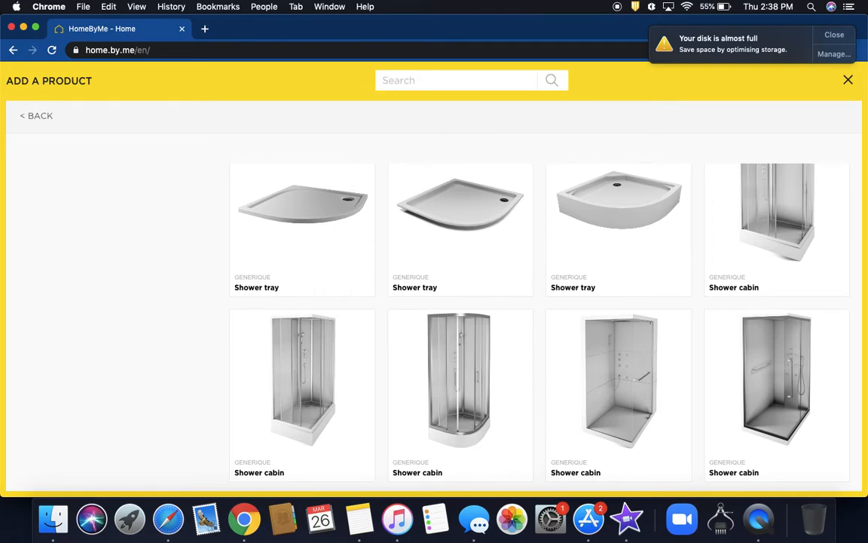
text(sink)
key(Return)
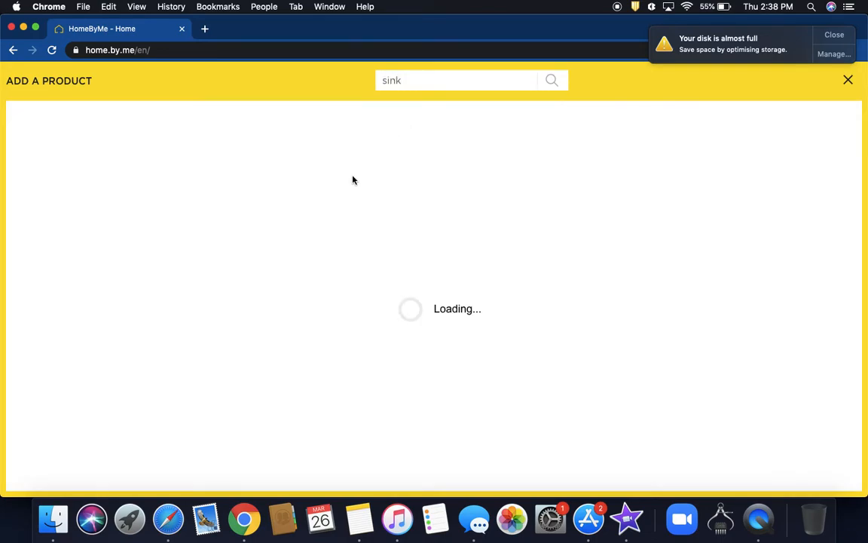
- Place the white two-drawer Generique Single sink with legs on the bathroom floor, in front of the bathtub
scroll(453, 330, down, 5)
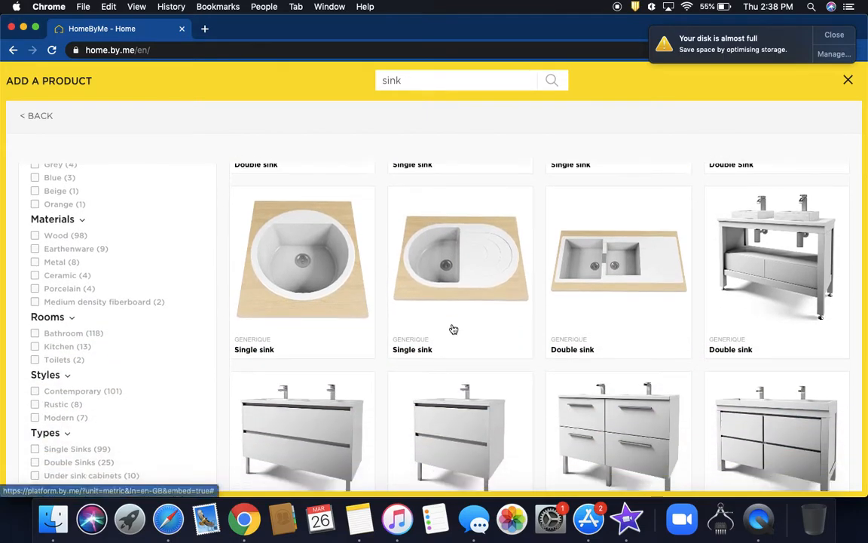
scroll(453, 329, down, 2)
mouse_move(453, 332)
click(459, 368)
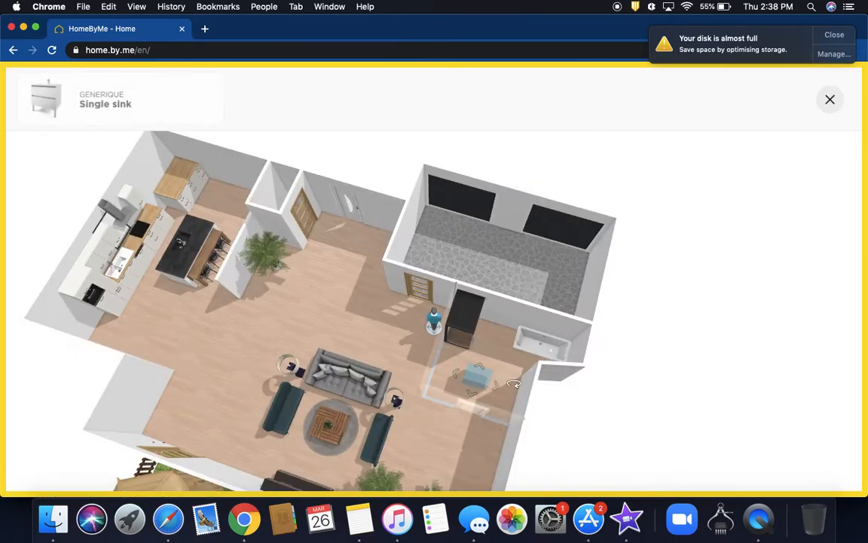
click(500, 384)
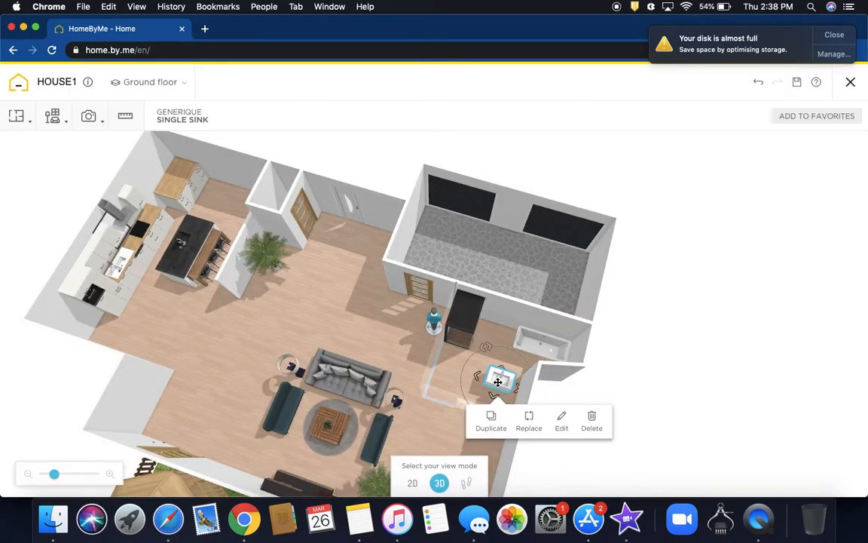
- Rotate the single sink so its back faces the outer wall beside the bathtub, and move it up to that wall
scroll(665, 375, down, 3)
scroll(665, 374, up, 6)
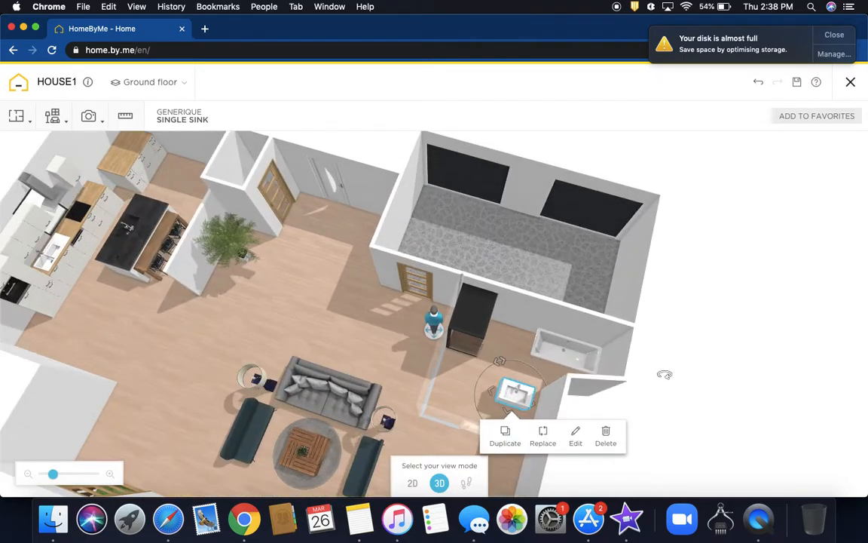
drag(509, 363, 588, 375)
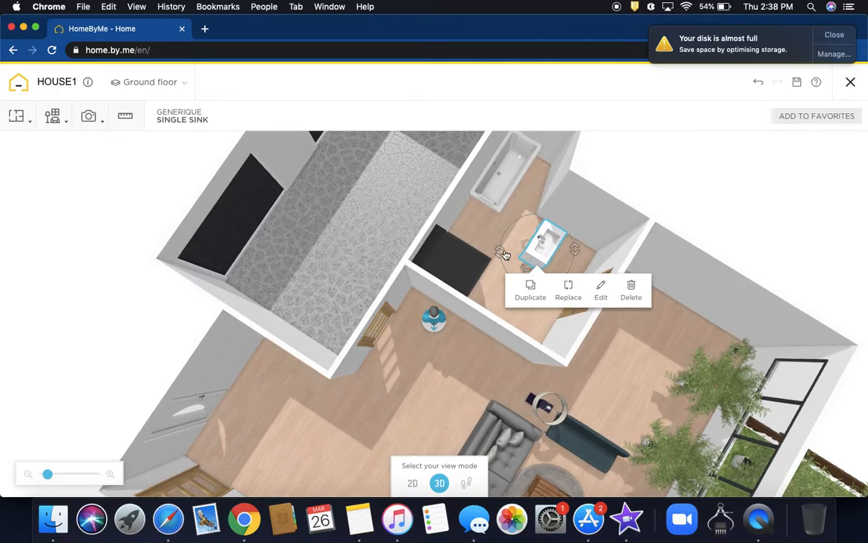
drag(501, 248, 517, 216)
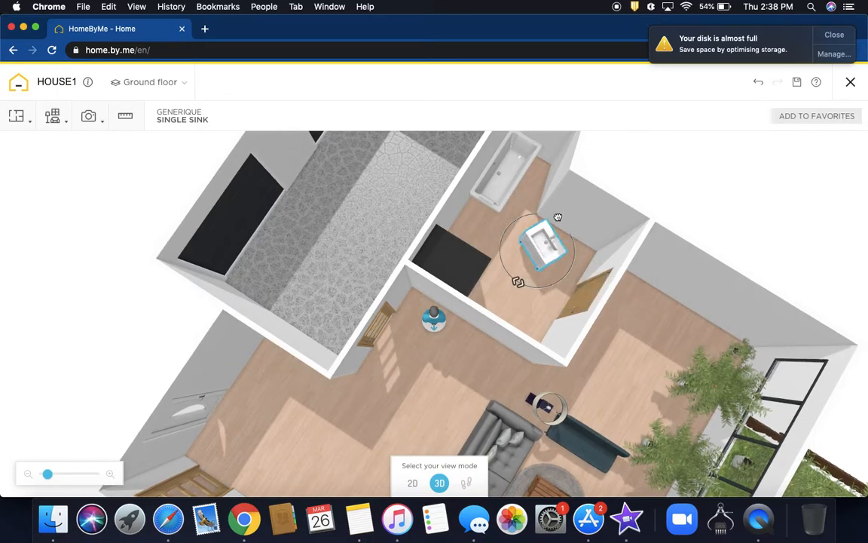
drag(538, 211, 552, 221)
- Search the product catalogue for Toilets
mouse_move(54, 120)
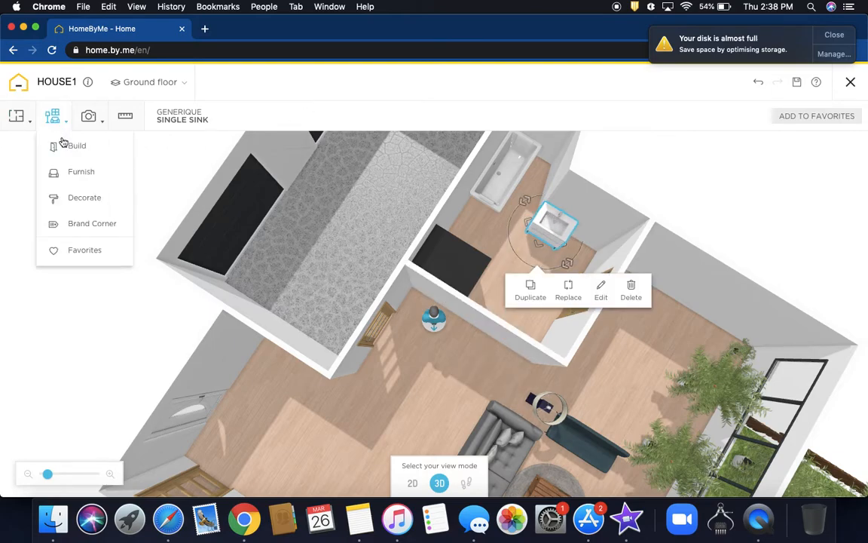
click(66, 144)
text(t)
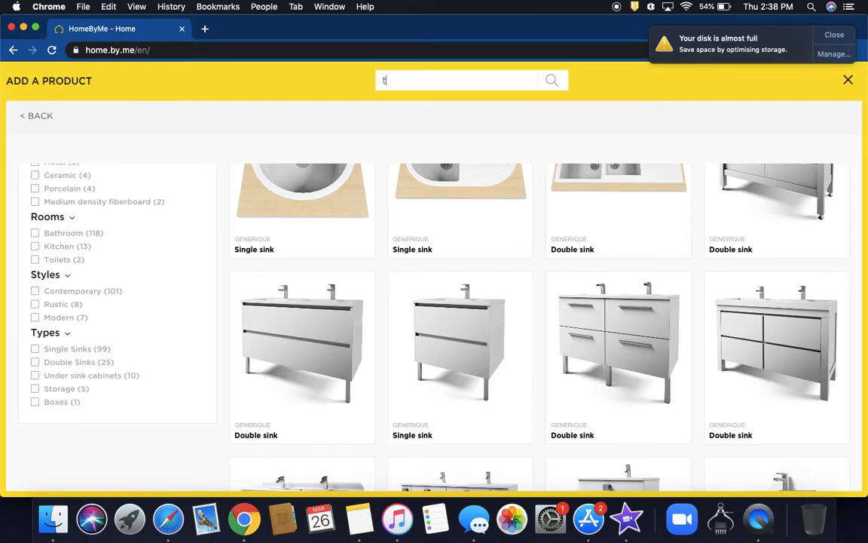
text(oi)
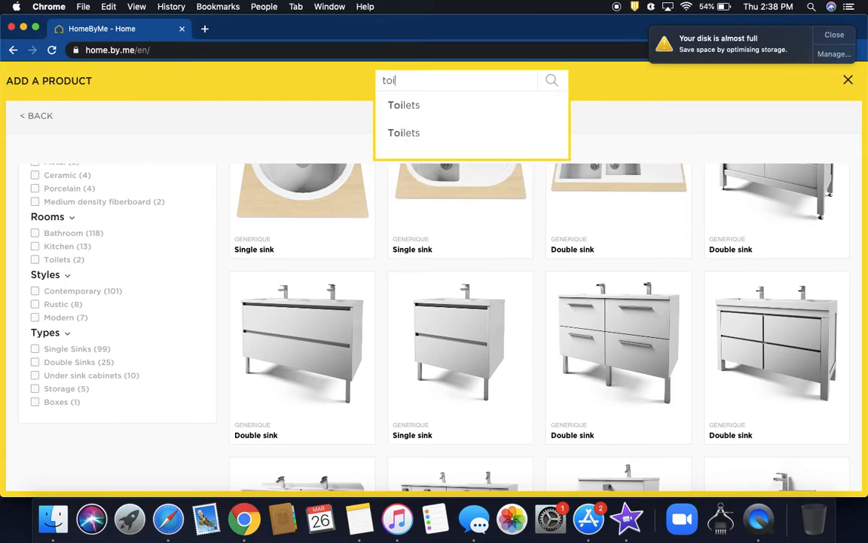
click(402, 106)
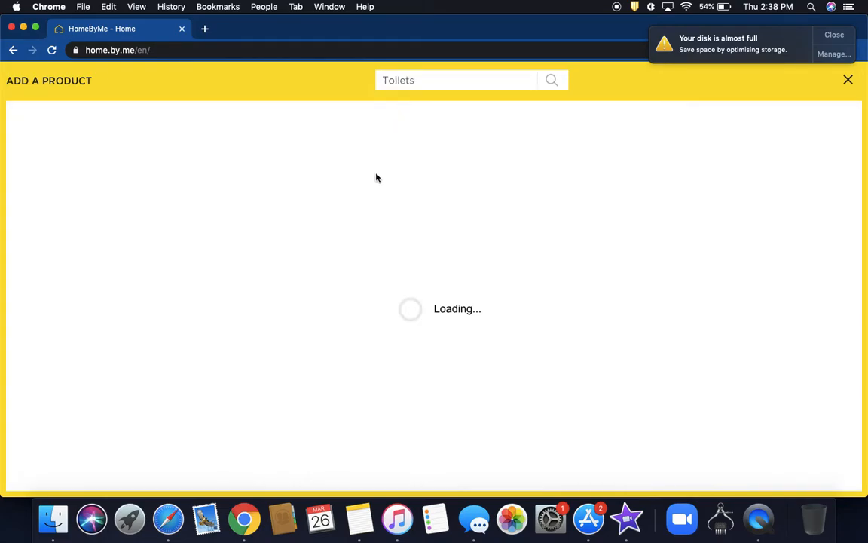
- Place the Wayfair Bellissima Close Coupled Toilet in the bathroom corner beside the door, turned with its back to the living room partition
click(456, 275)
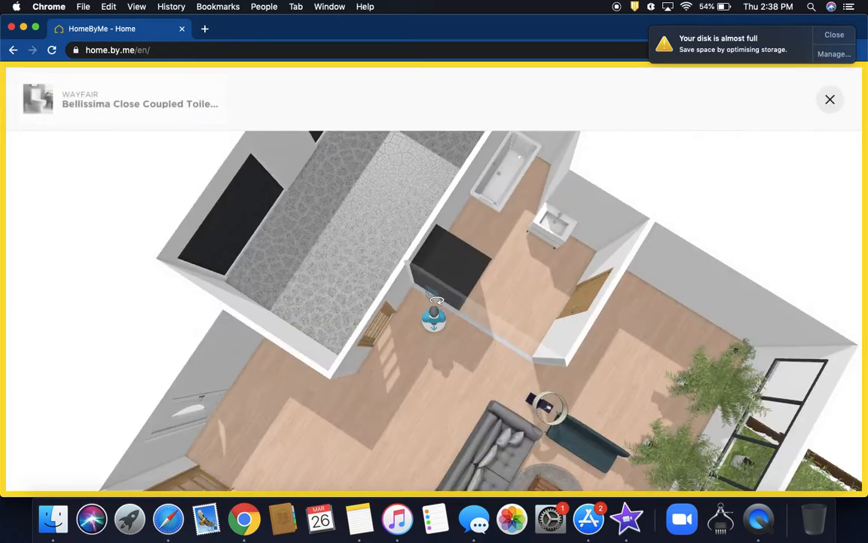
click(512, 299)
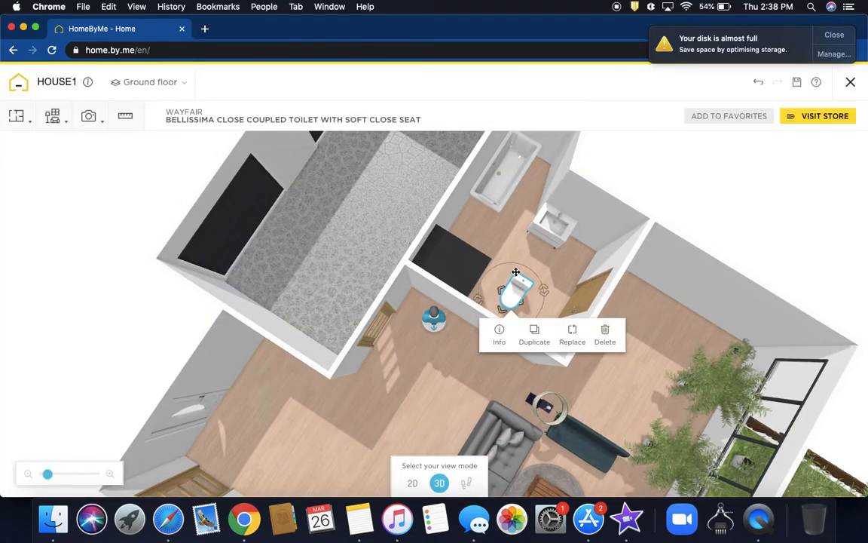
drag(519, 269, 456, 290)
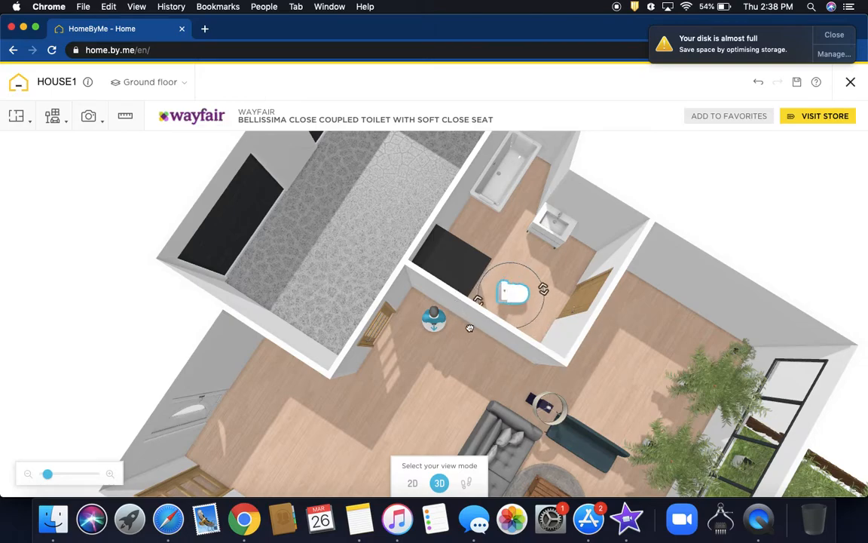
click(513, 295)
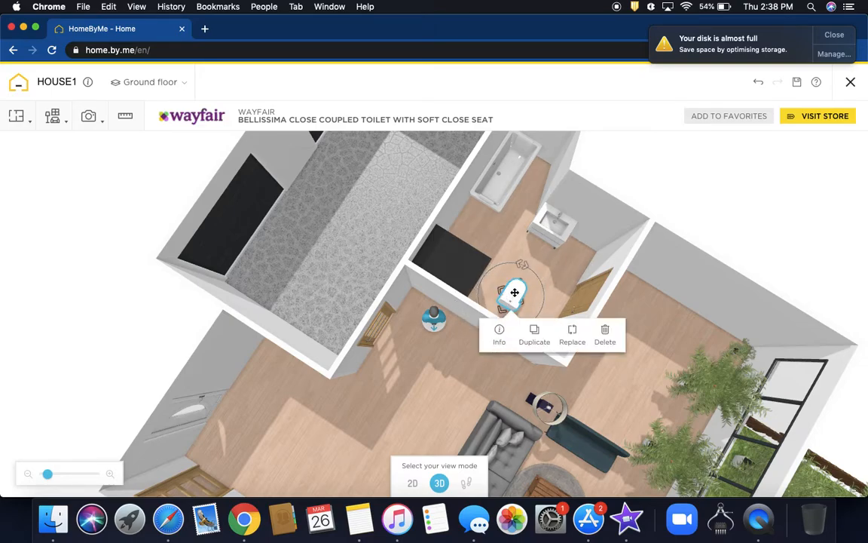
drag(514, 296, 541, 314)
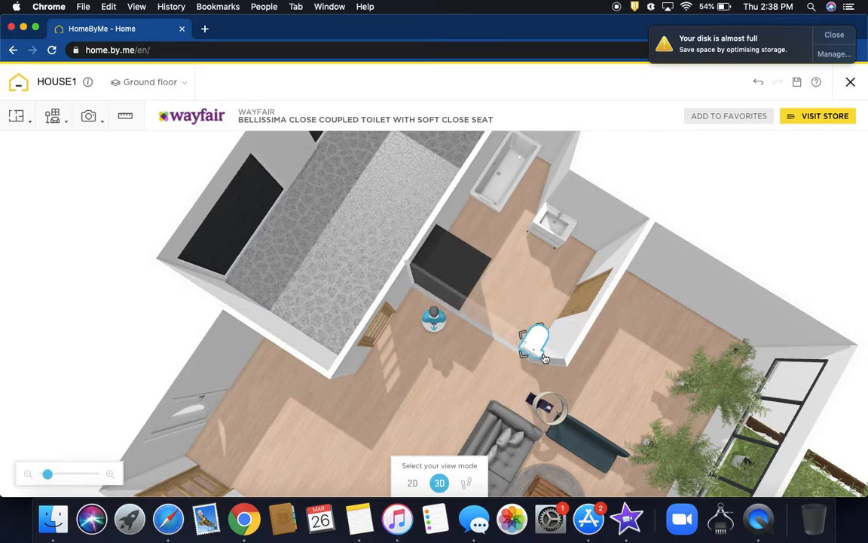
click(544, 354)
- Add a new floor above the ground floor of HOUSE1
drag(658, 336, 637, 336)
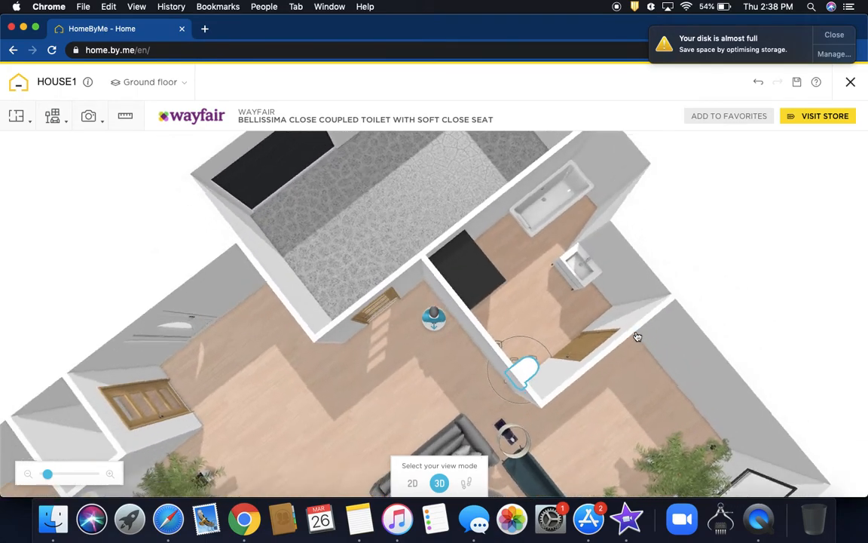
drag(637, 384, 723, 401)
mouse_move(441, 316)
drag(443, 317, 451, 319)
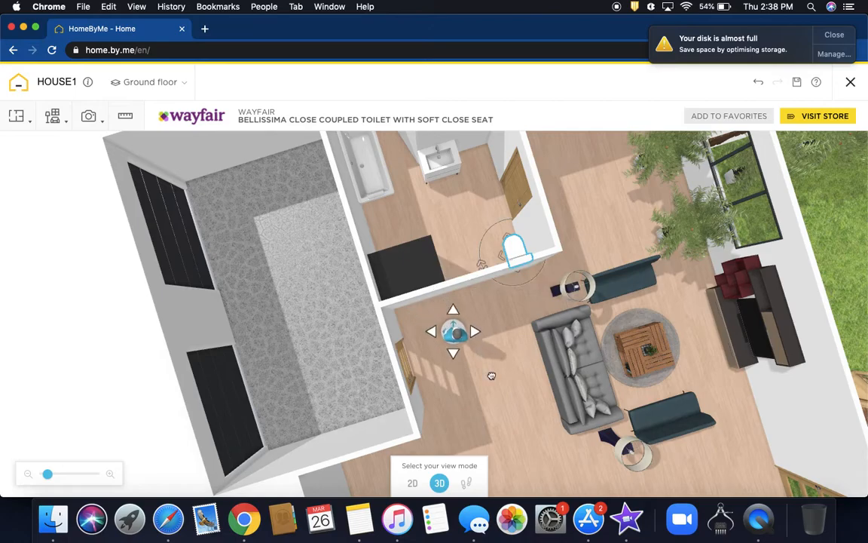
click(491, 375)
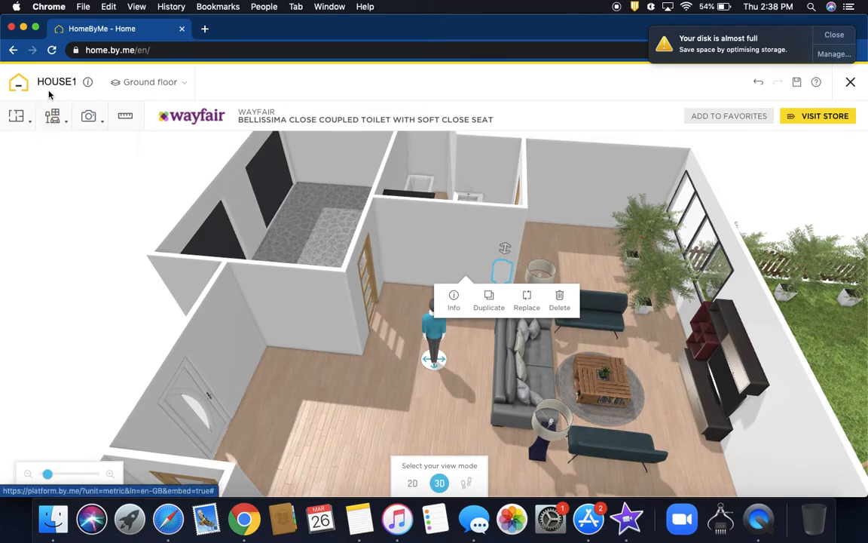
click(173, 85)
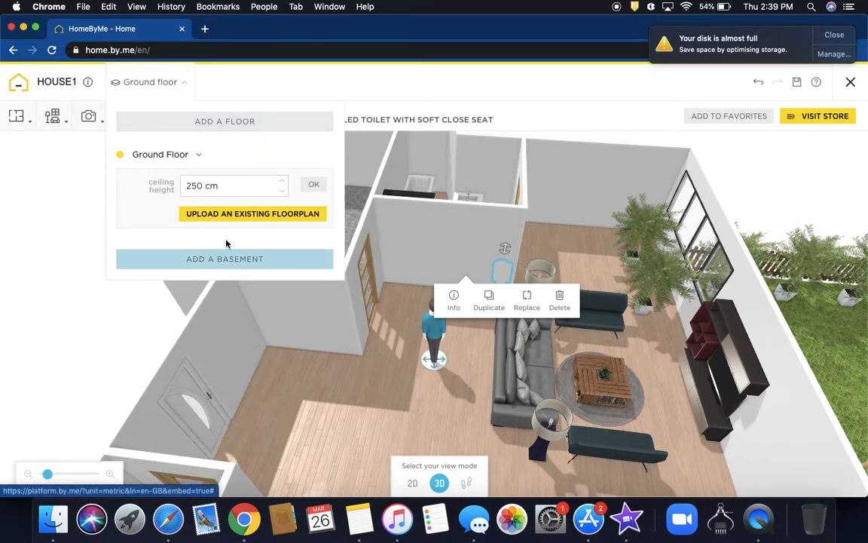
click(201, 123)
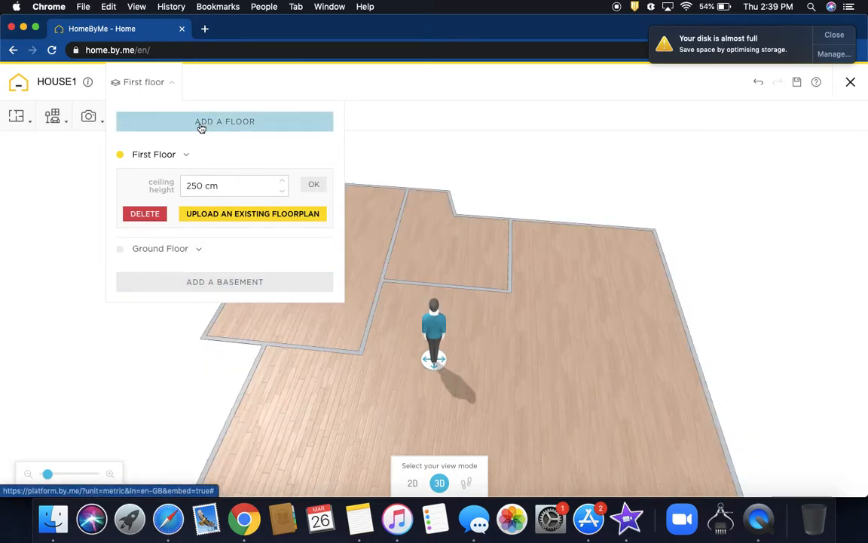
- Turn on the floor opening for room 2 of the first floor and inspect the living room below through it
drag(494, 321, 592, 316)
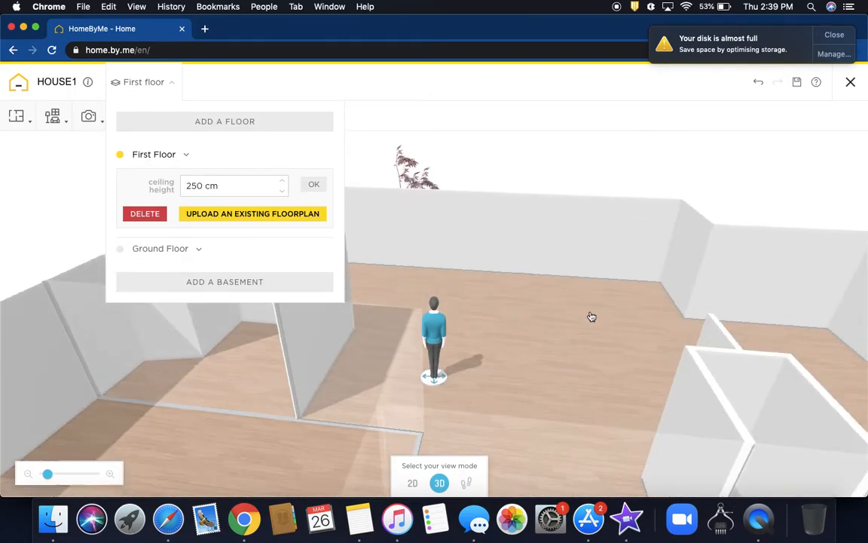
click(590, 316)
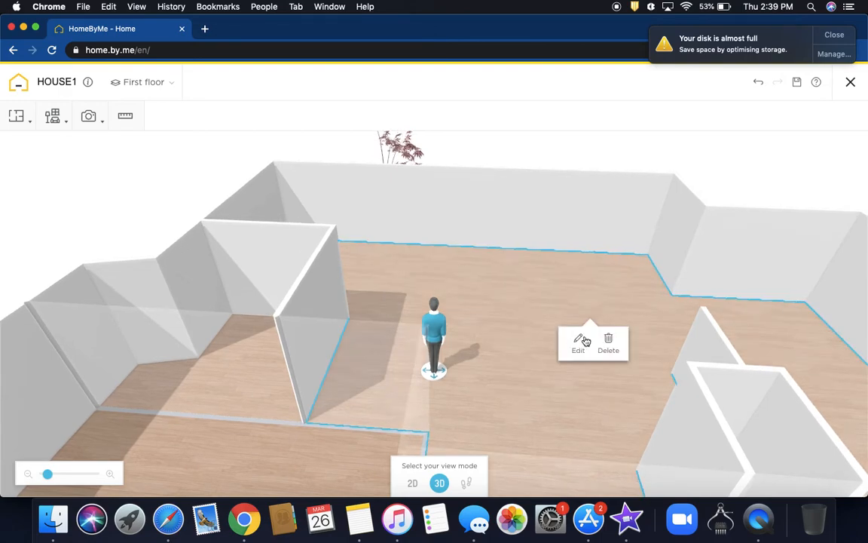
click(577, 344)
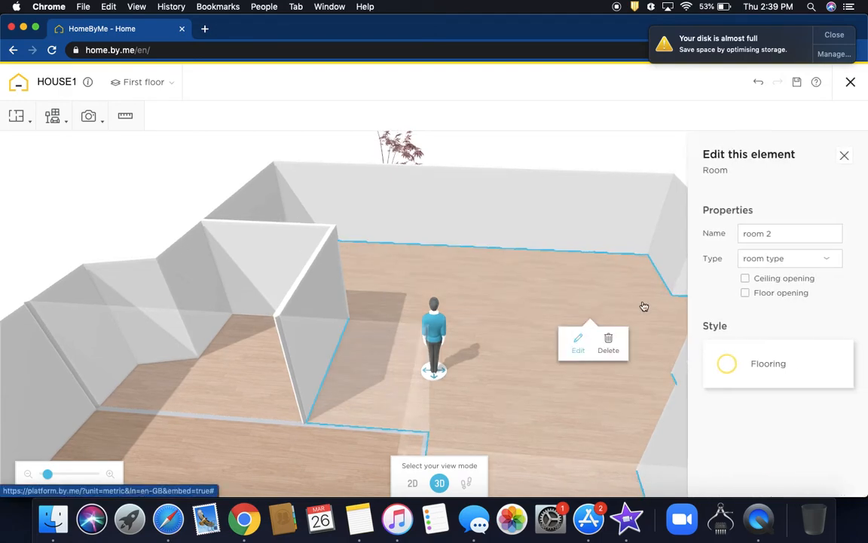
click(744, 293)
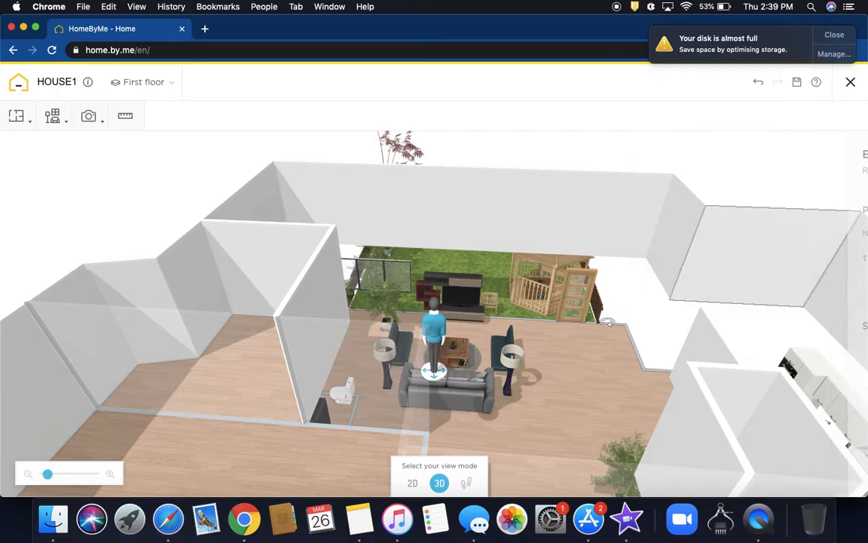
drag(603, 329, 575, 357)
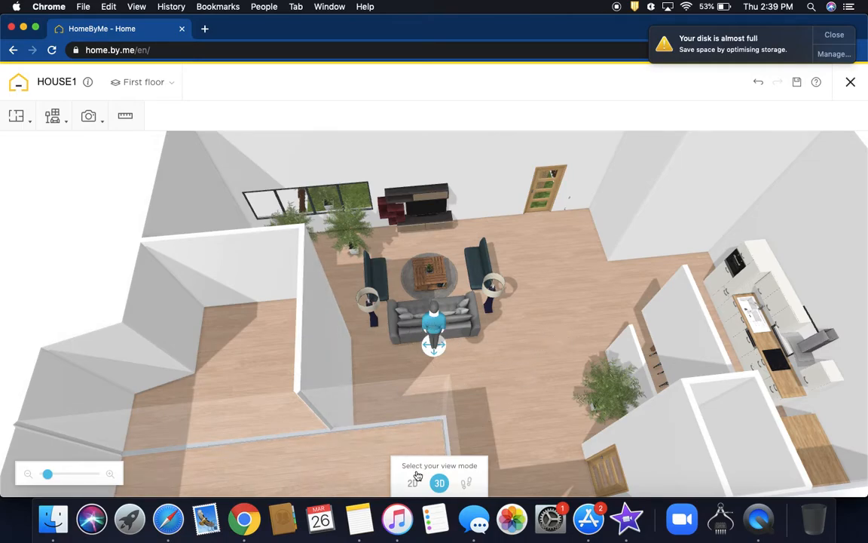
drag(543, 265, 558, 285)
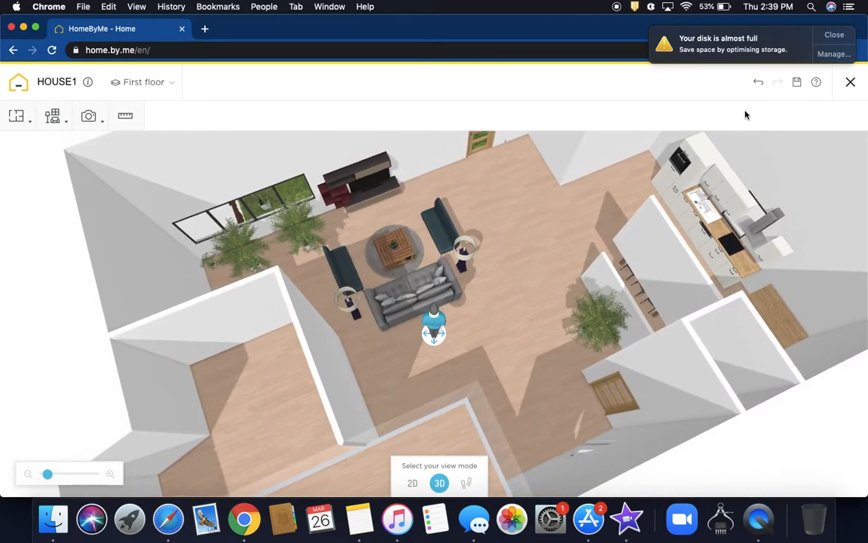
- Dismiss the disk storage notification and undo the floor opening in room 2
click(834, 35)
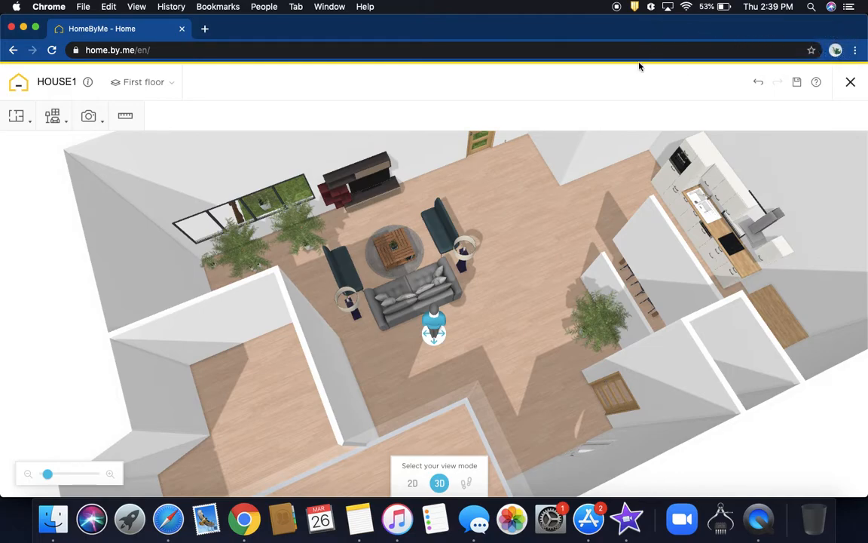
drag(532, 286, 522, 306)
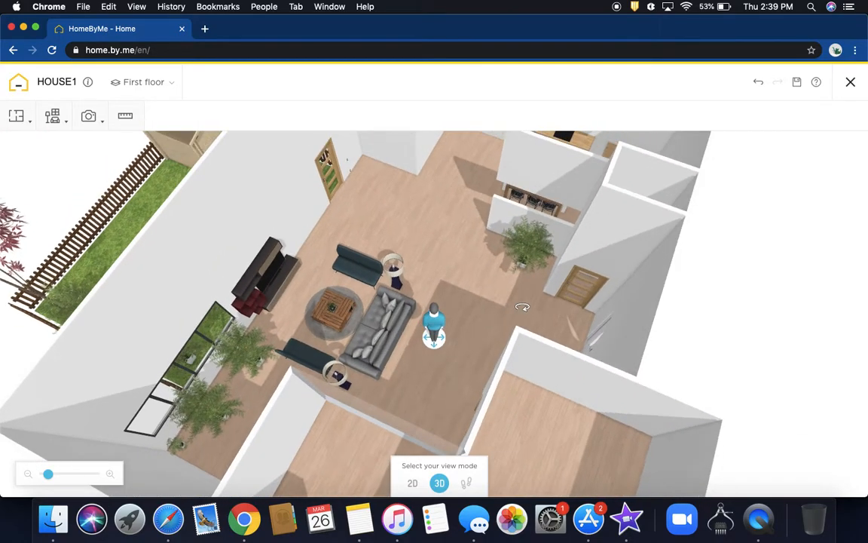
click(757, 85)
- Switch to the 2D plan and enlarge room 3 by moving its long outer wall outward, away from room 1
drag(641, 131, 386, 202)
scroll(507, 292, down, 10)
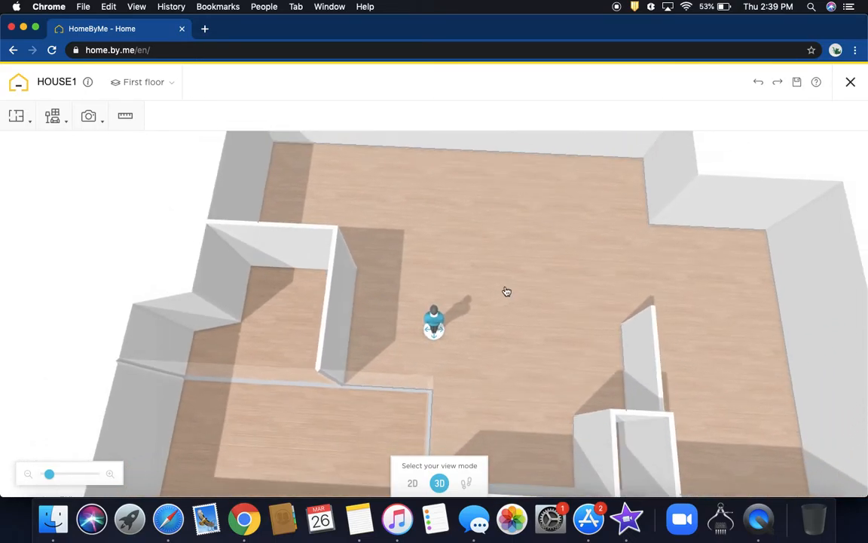
scroll(506, 291, up, 1)
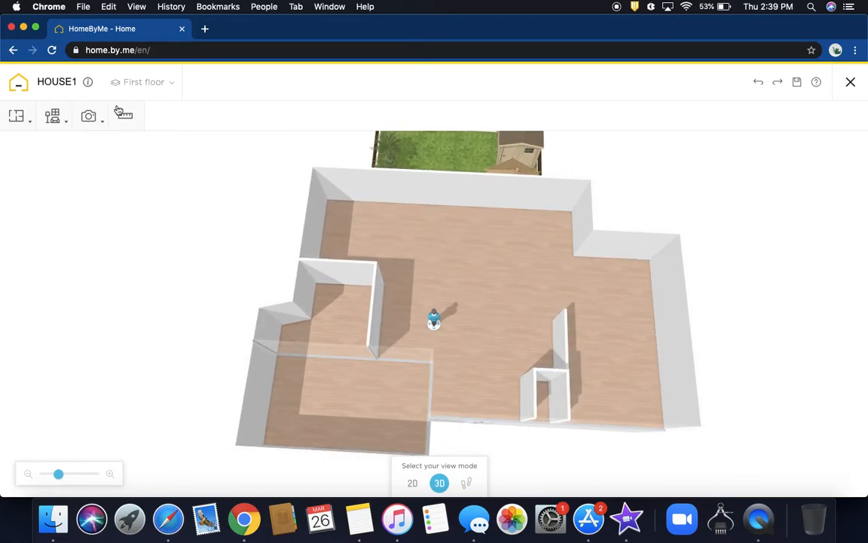
click(408, 482)
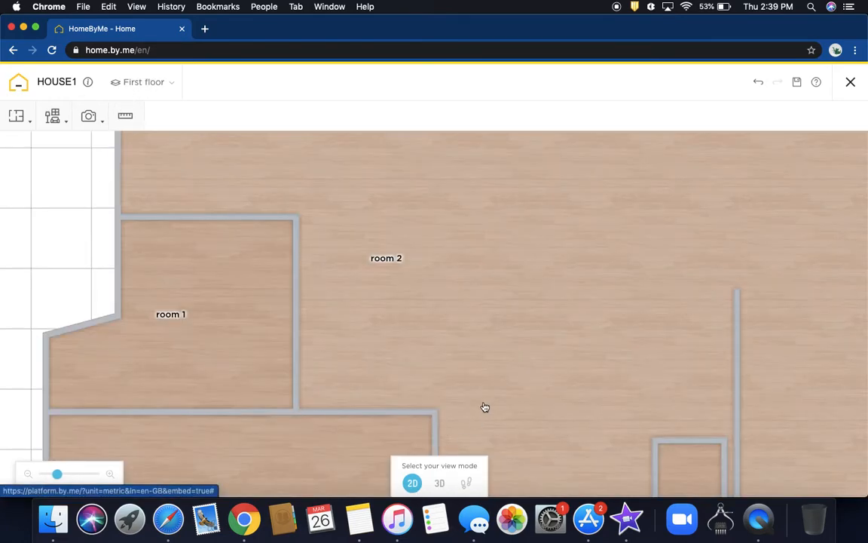
scroll(485, 398, down, 1)
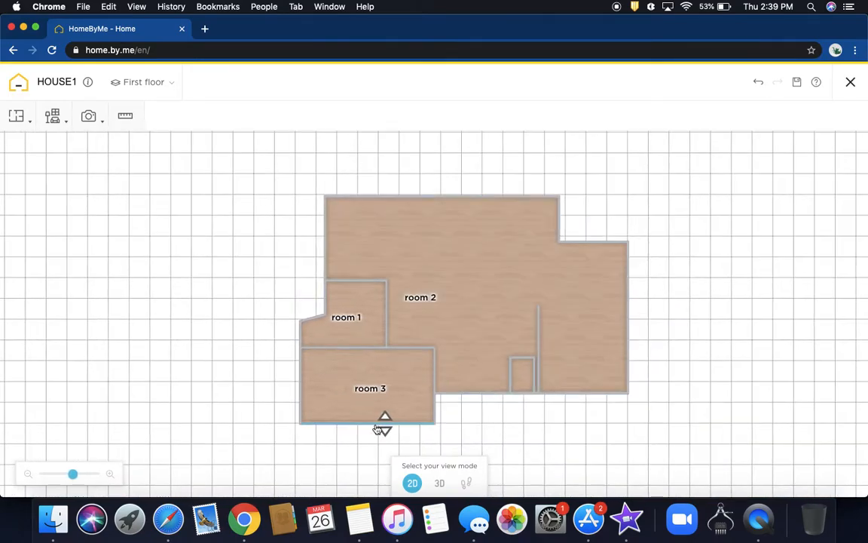
drag(368, 427, 366, 452)
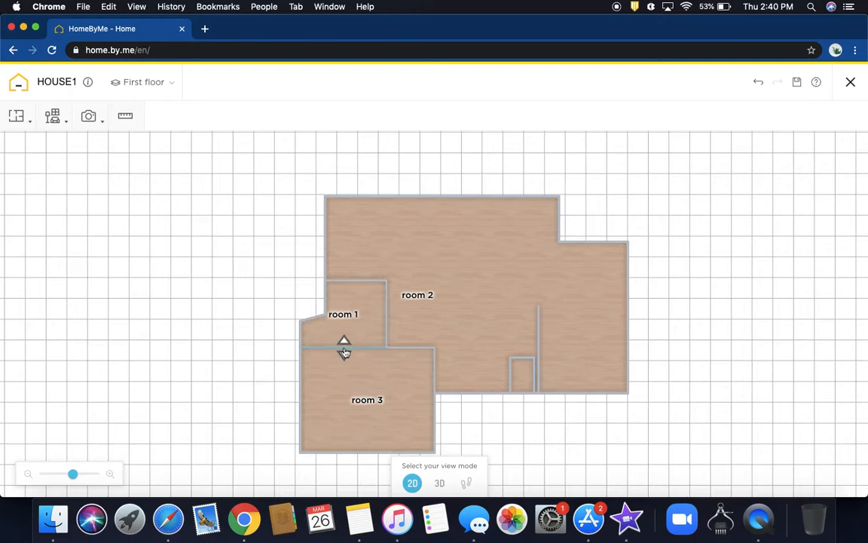
- Try deleting the shared wall between room 1 and room 3, and undo the deletion
click(345, 348)
click(423, 386)
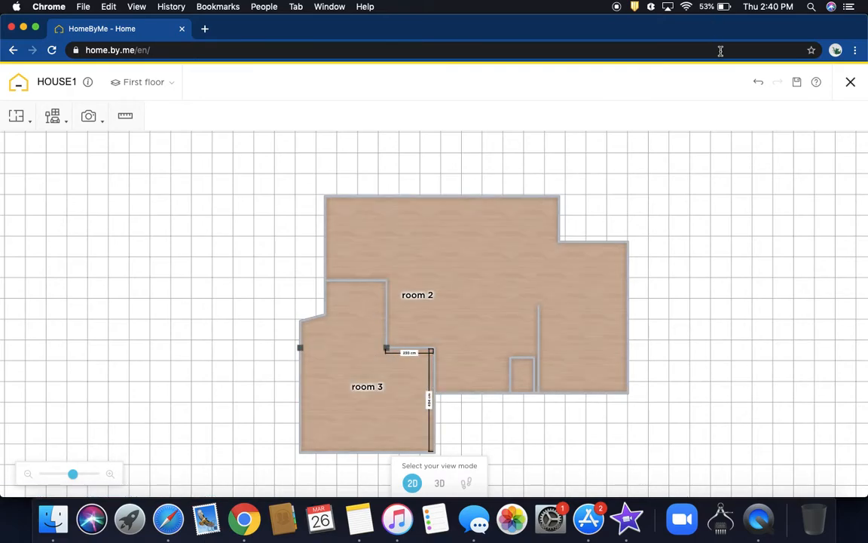
click(759, 83)
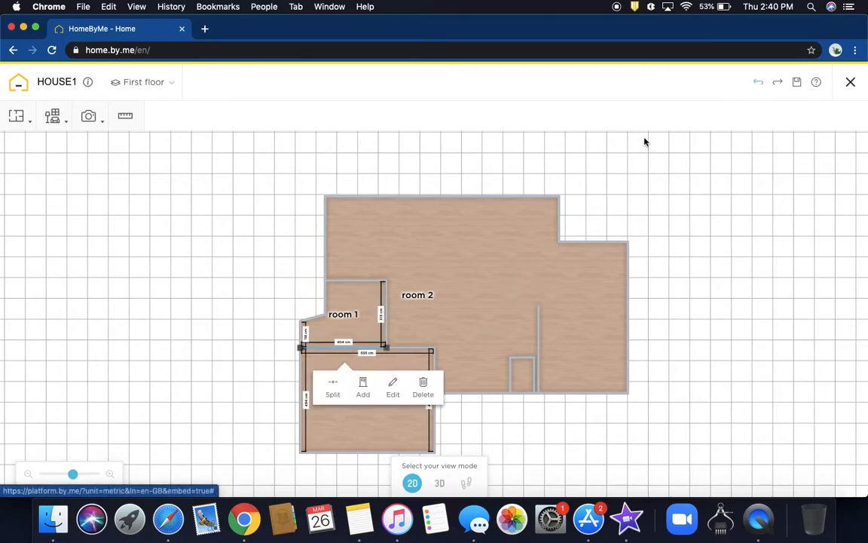
- Extend the free-standing partition in room 2 by a 304 cm wall and join it to the outer corner with a 98 cm wall
click(461, 285)
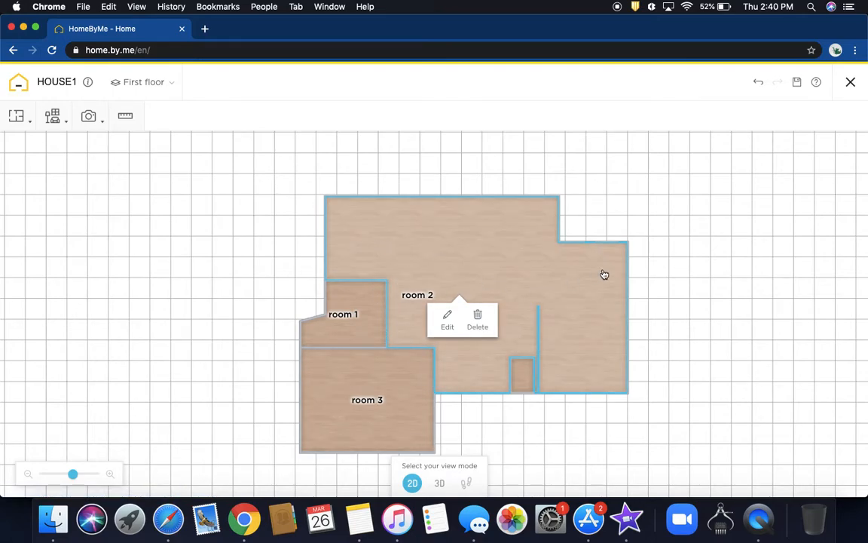
click(32, 112)
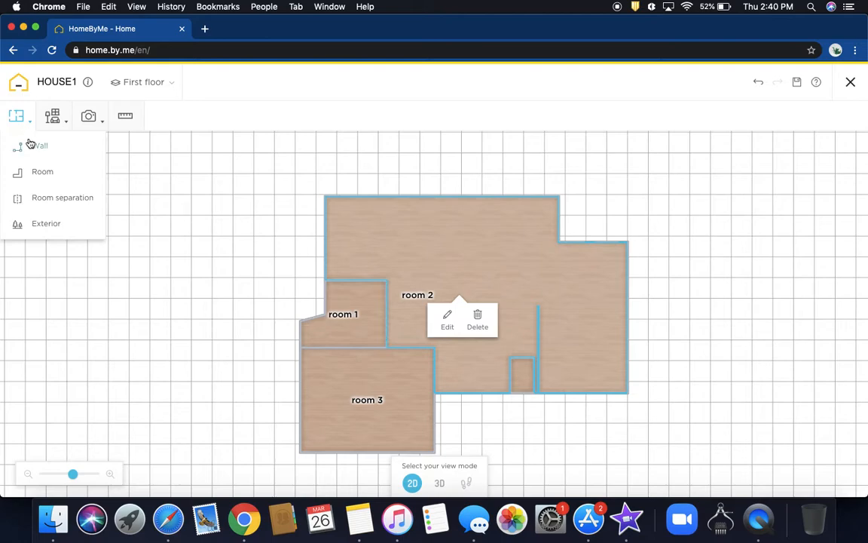
click(22, 144)
click(538, 305)
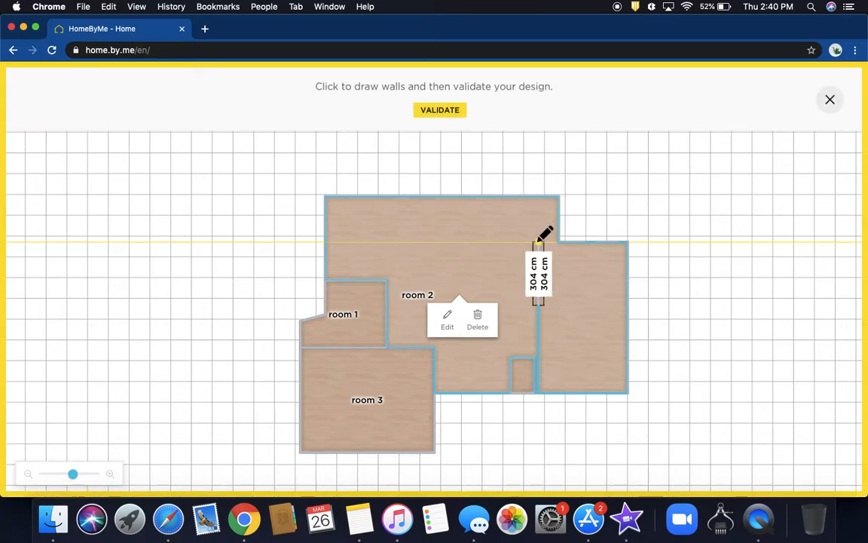
click(538, 241)
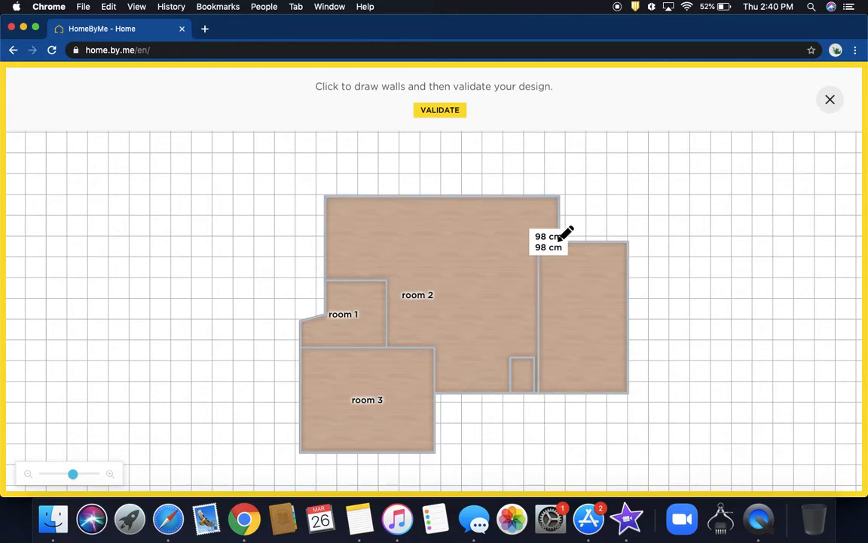
click(558, 241)
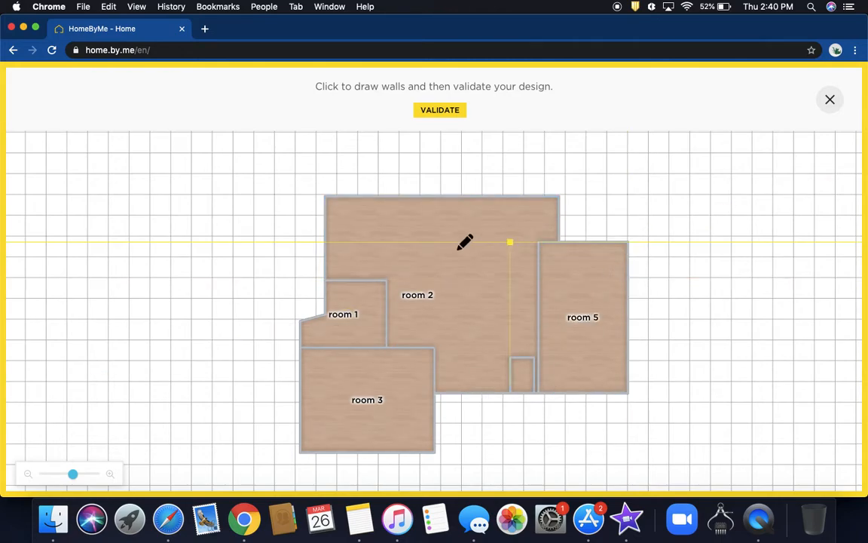
click(440, 111)
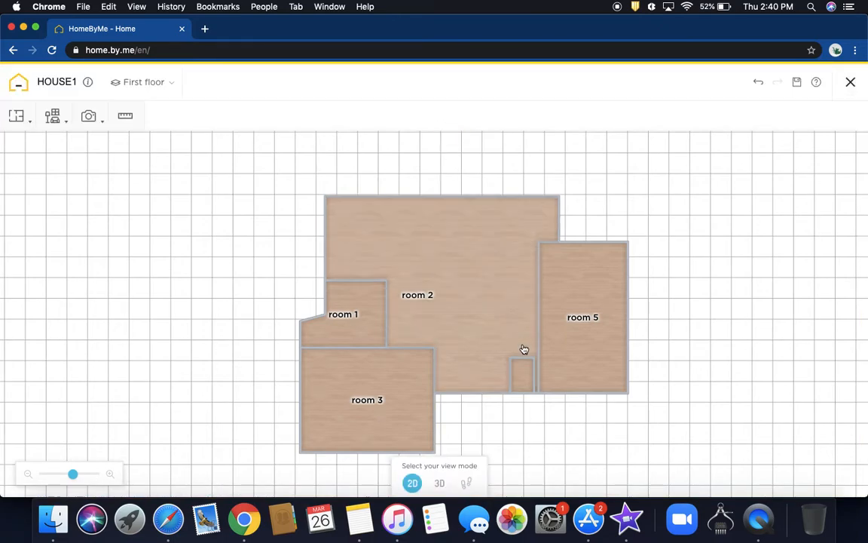
- Delete the three remaining walls of the small closet beside room 5 so its area merges into room 2
click(532, 385)
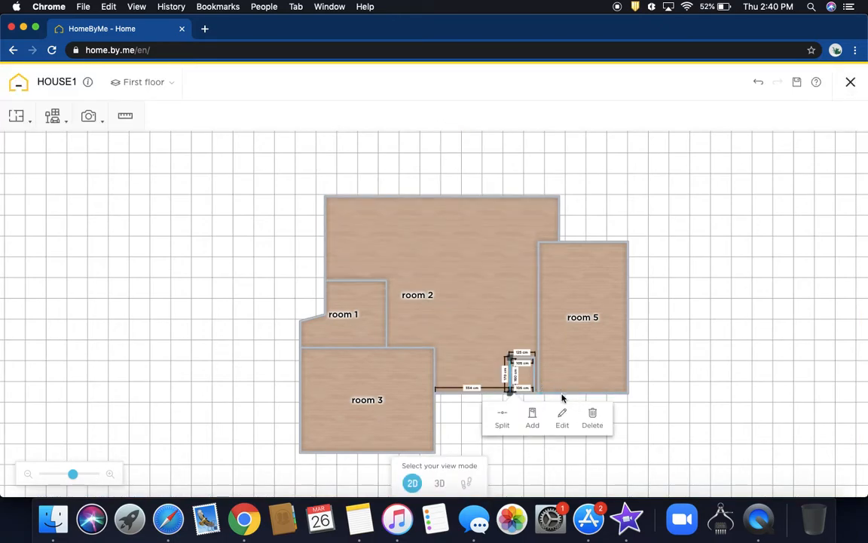
click(594, 425)
click(511, 357)
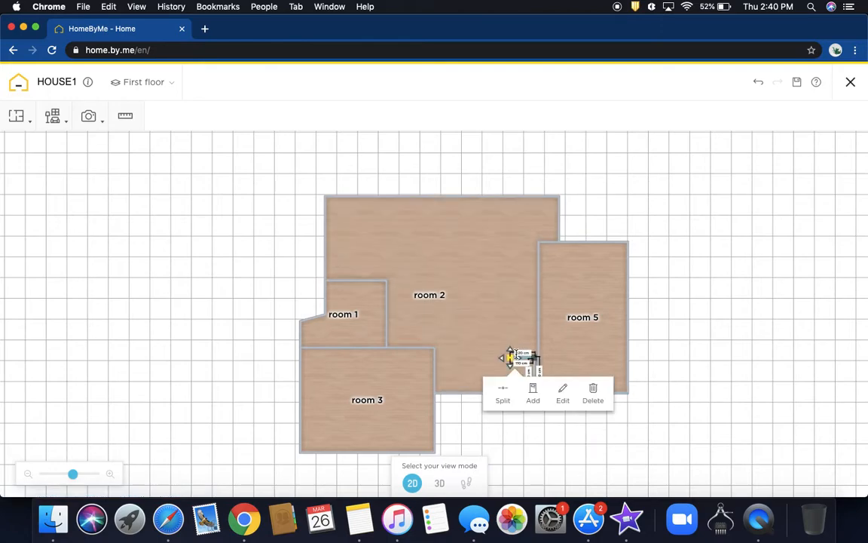
click(522, 353)
click(496, 324)
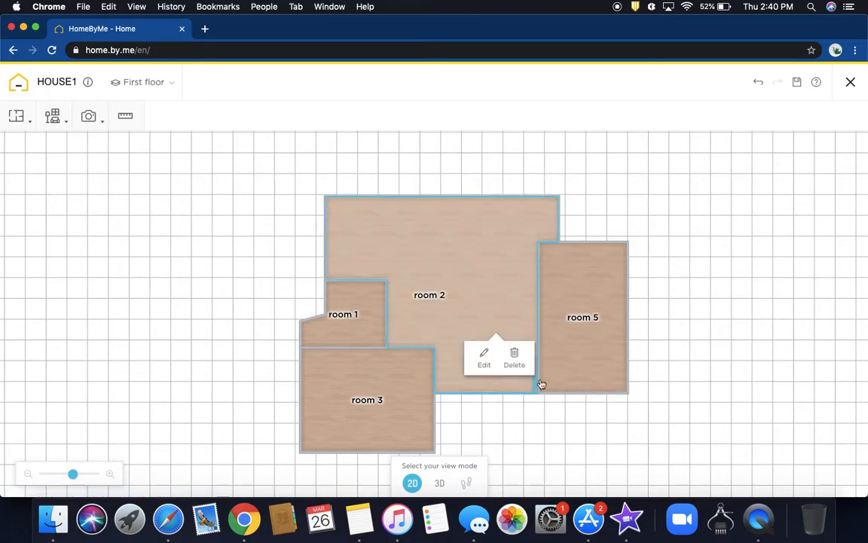
click(618, 429)
click(515, 362)
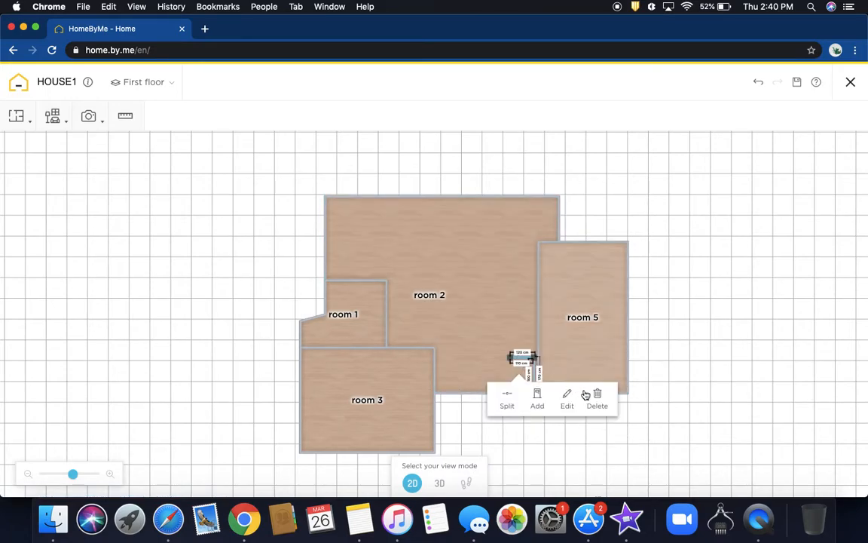
click(595, 394)
click(533, 377)
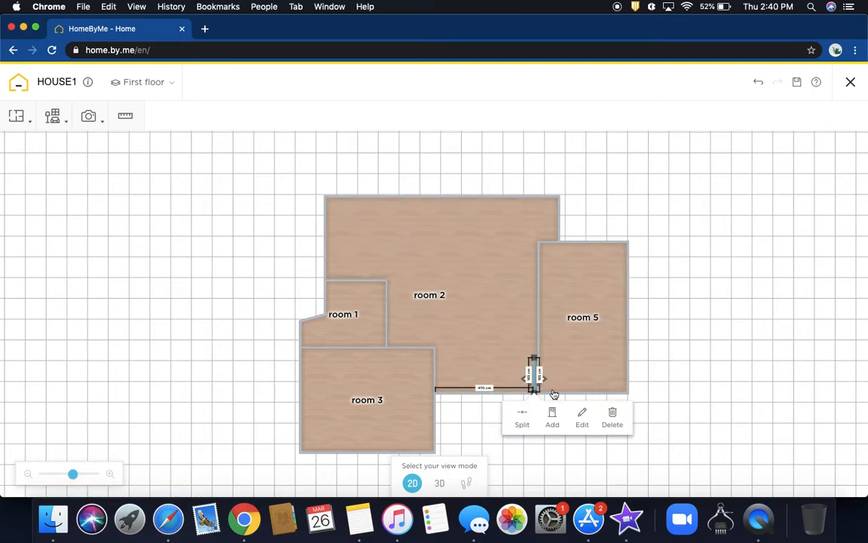
click(614, 424)
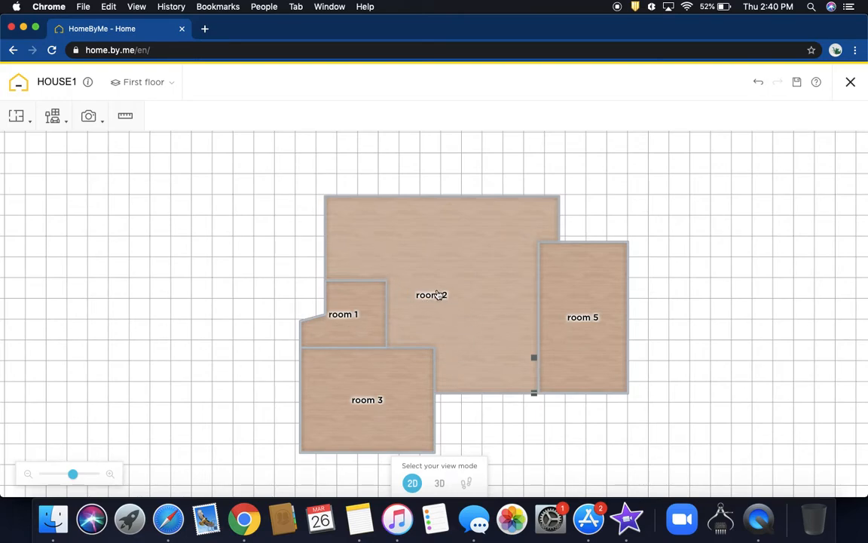
- Switch to the ground floor and show it in the 3D view
click(151, 82)
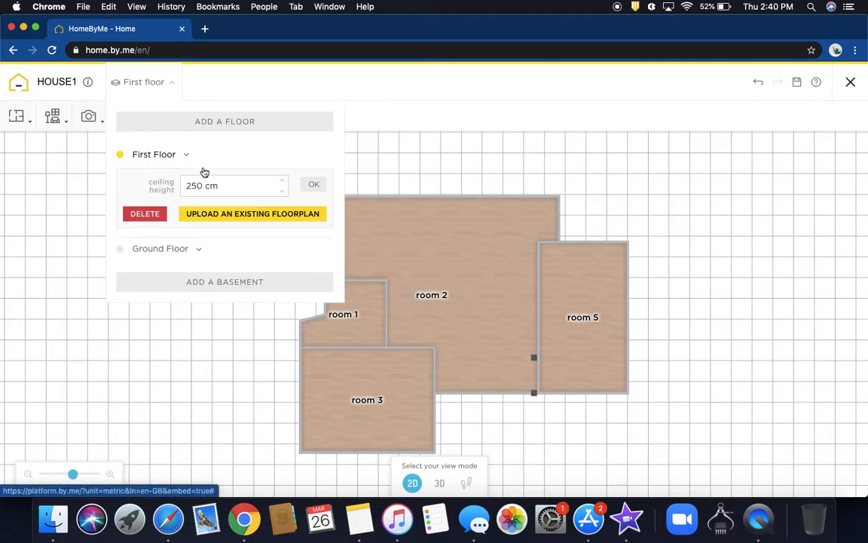
click(158, 248)
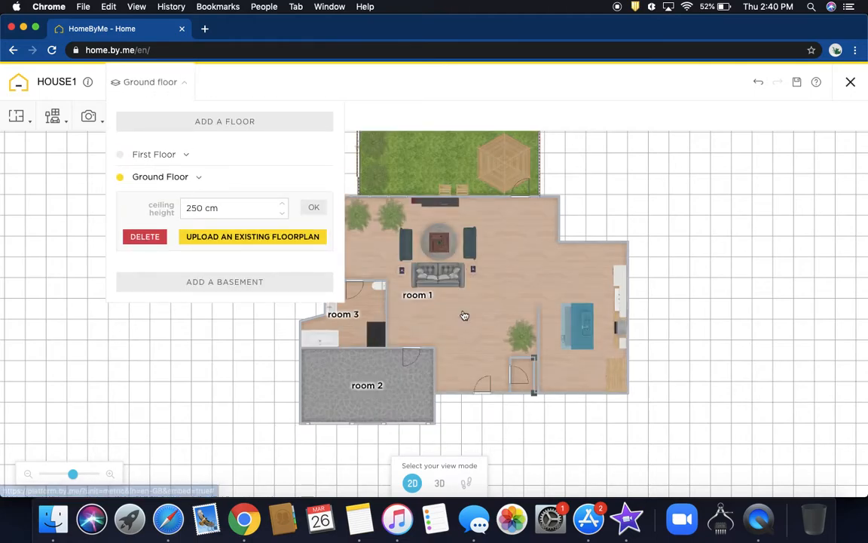
drag(464, 315, 442, 317)
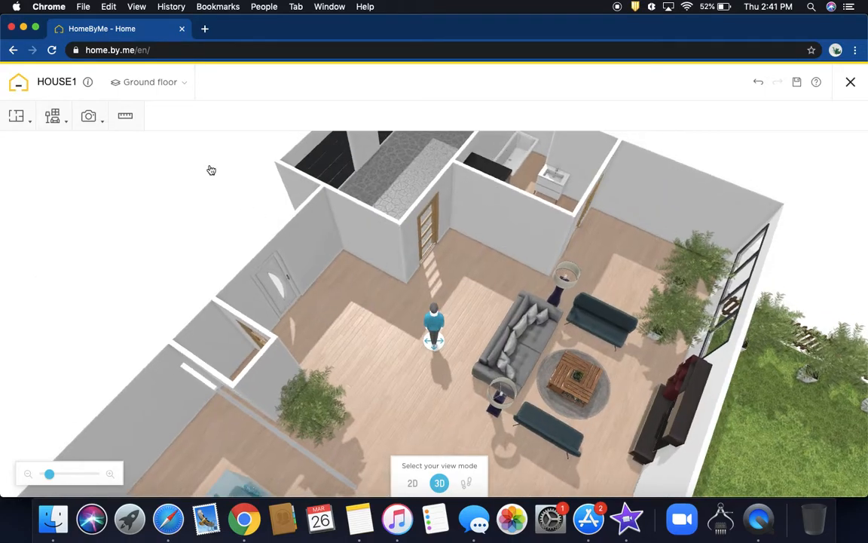
- Search the product catalogue for "stairs" and place a QuaterTurn staircase in the living room between the sofa and the garage
click(68, 125)
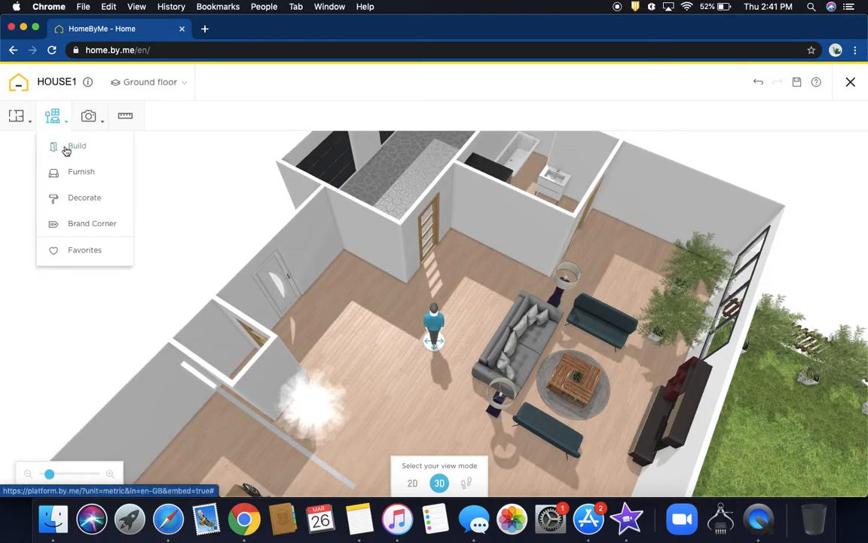
click(444, 82)
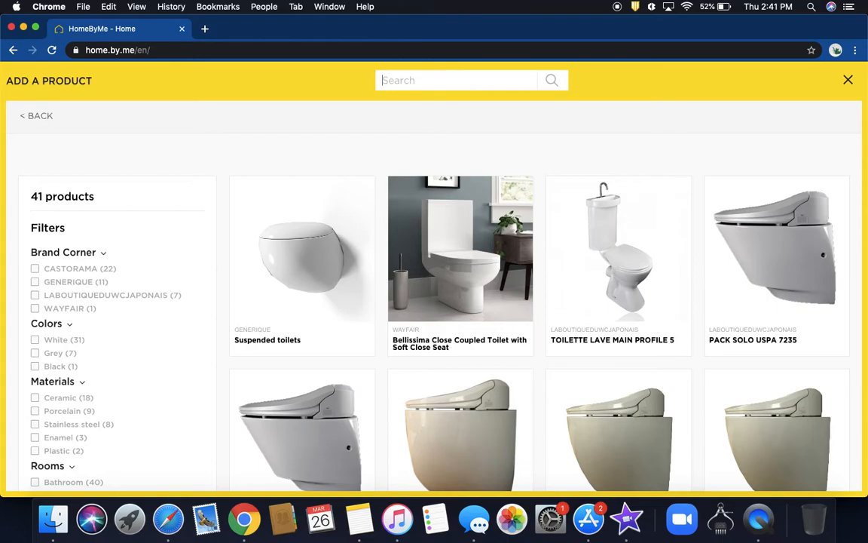
text(stairs)
key(Return)
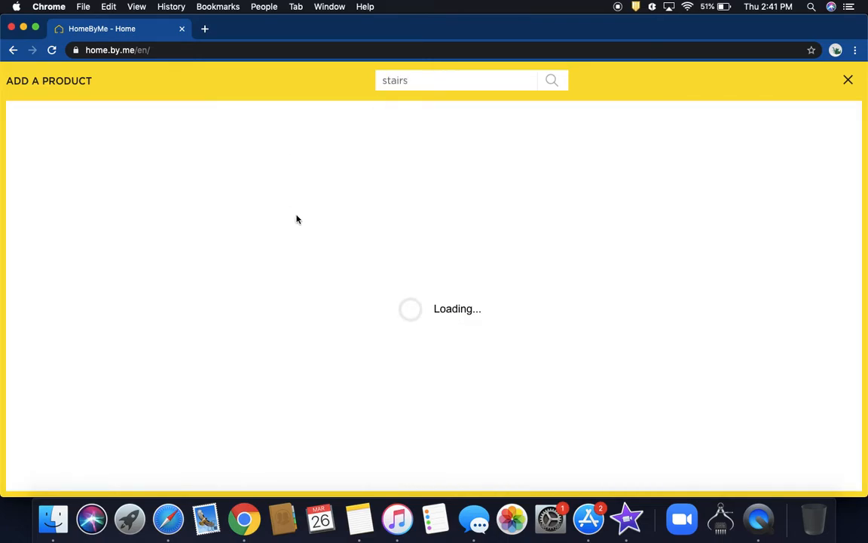
scroll(447, 301, down, 2)
scroll(447, 300, down, 5)
scroll(445, 300, down, 2)
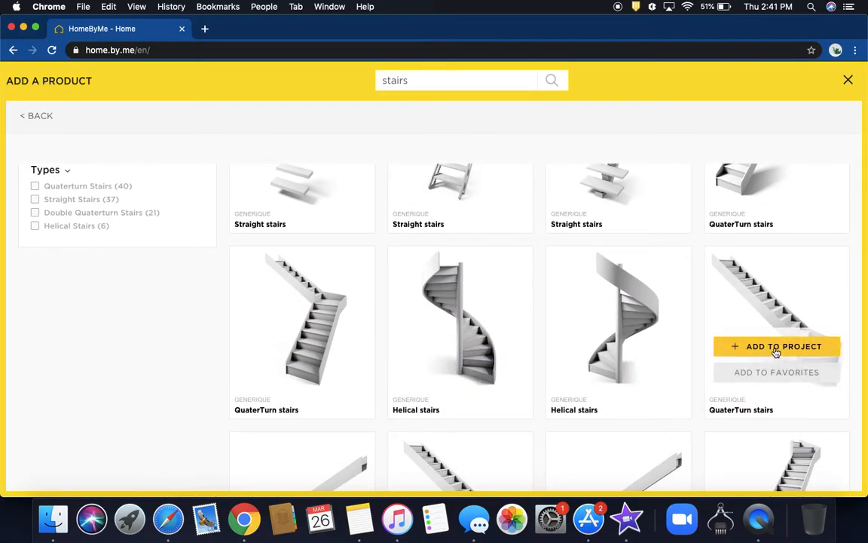
click(775, 348)
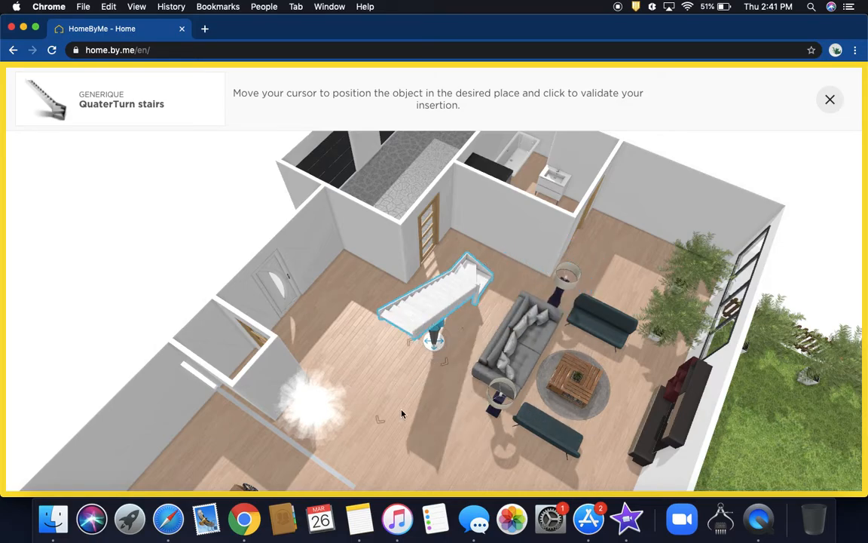
click(456, 307)
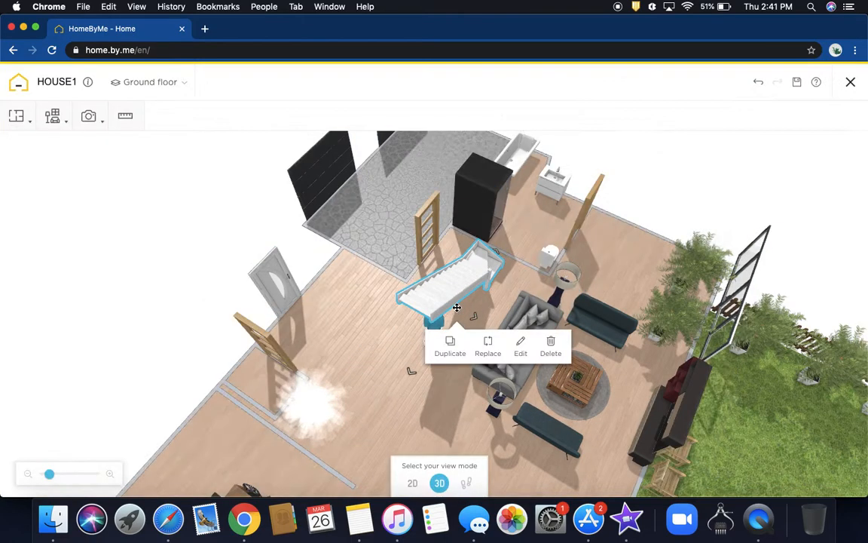
- Rotate the staircase and move it flush against the bathroom wall, with its turned foot near the sofa
drag(363, 343, 412, 212)
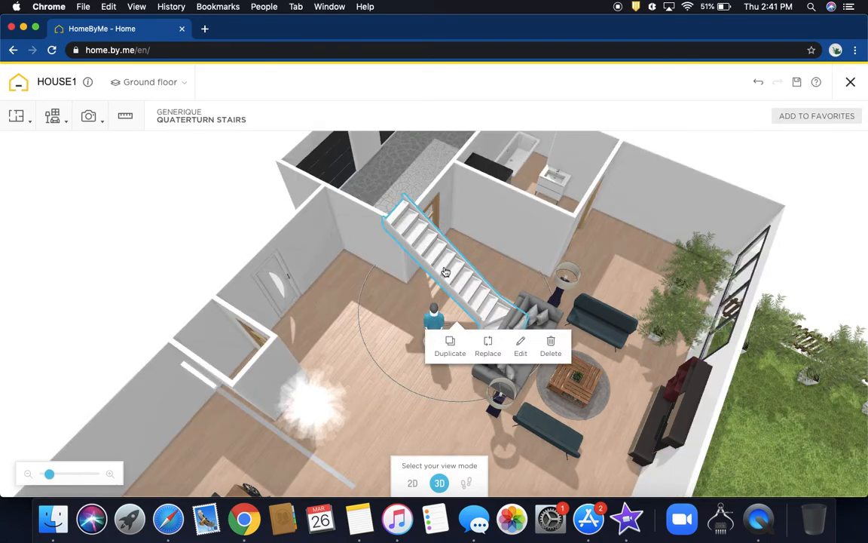
drag(449, 274, 331, 243)
mouse_move(447, 260)
right_down()
mouse_move(451, 273)
mouse_move(452, 265)
right_up()
drag(449, 248, 418, 192)
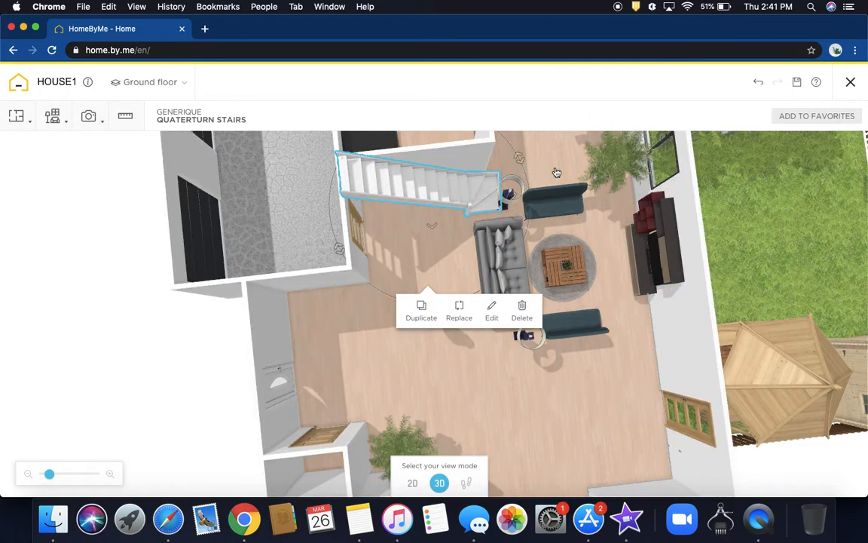
- Move the floor lamp at the foot of the stairs clear of the steps, beside the bench
click(508, 198)
click(510, 201)
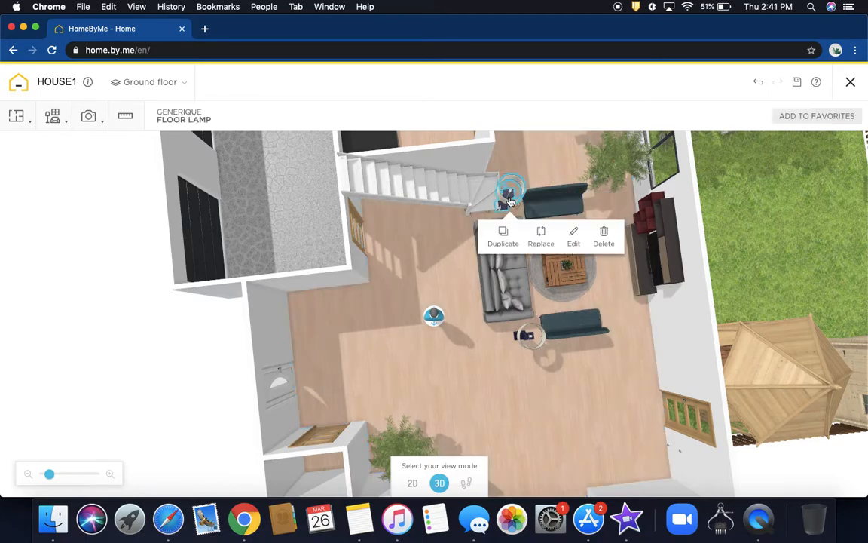
drag(522, 206, 520, 204)
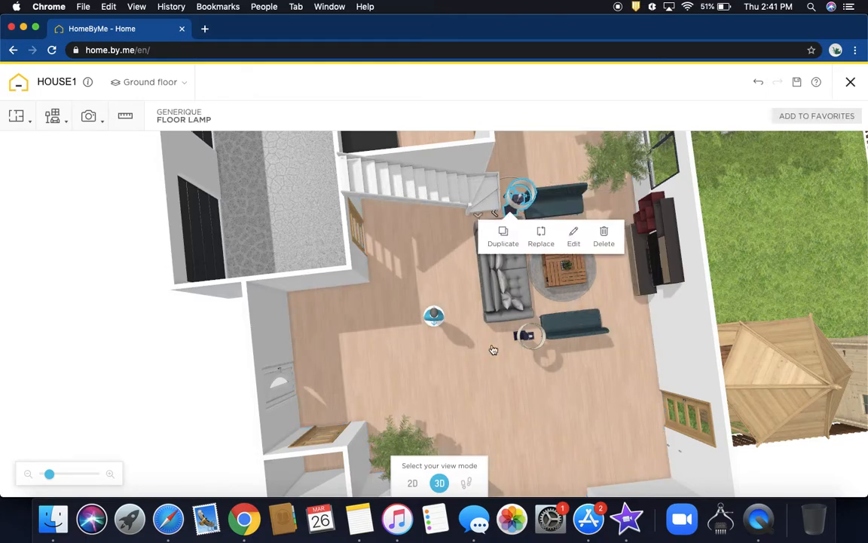
click(510, 391)
drag(412, 367, 406, 341)
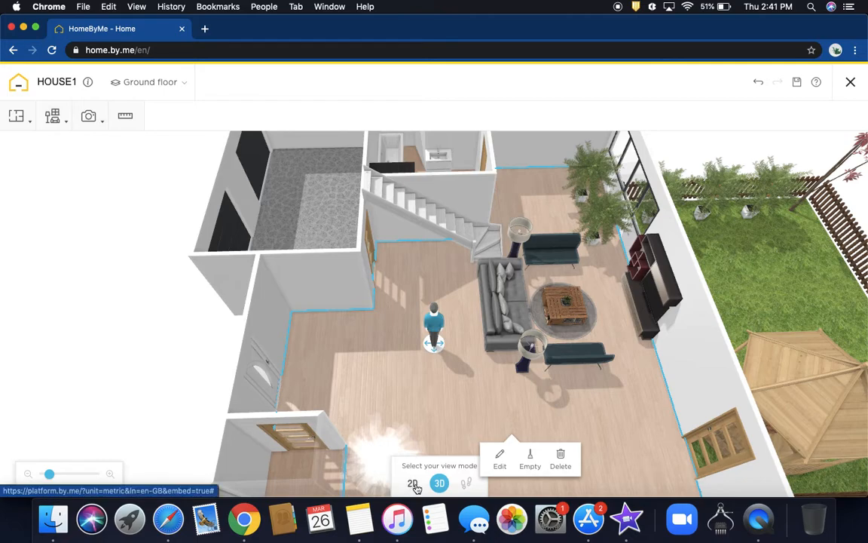
- Switch to the first floor and inspect the stair opening in room 2 from above
click(148, 83)
click(155, 155)
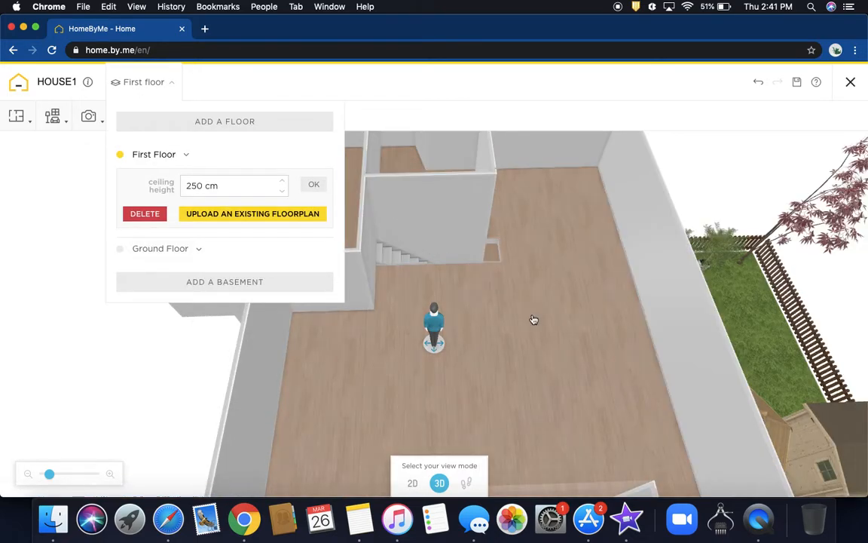
drag(534, 319, 567, 331)
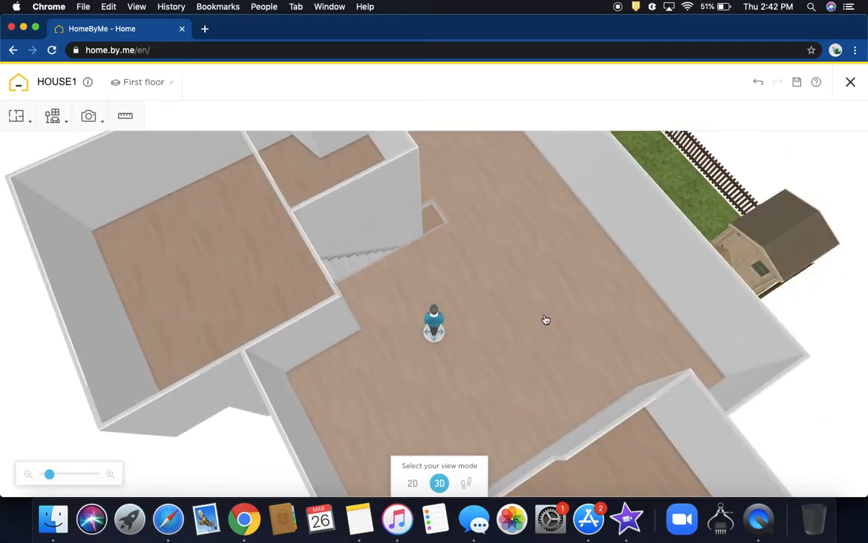
click(537, 315)
mouse_move(473, 272)
mouse_down()
mouse_move(442, 254)
mouse_move(508, 288)
mouse_move(475, 278)
mouse_up()
drag(339, 313, 274, 306)
- Search the catalogue for Railings and place a wooden Garde corps railing in room 2 near the stair opening
click(52, 116)
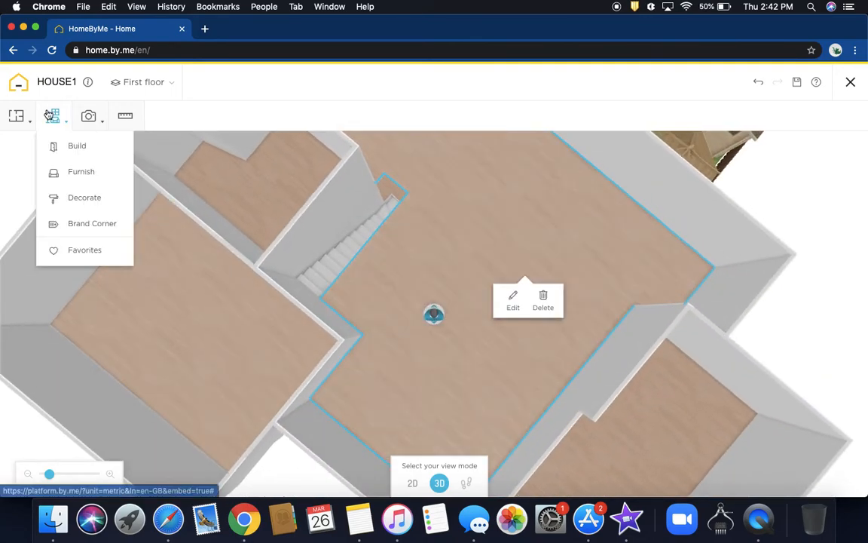
click(72, 146)
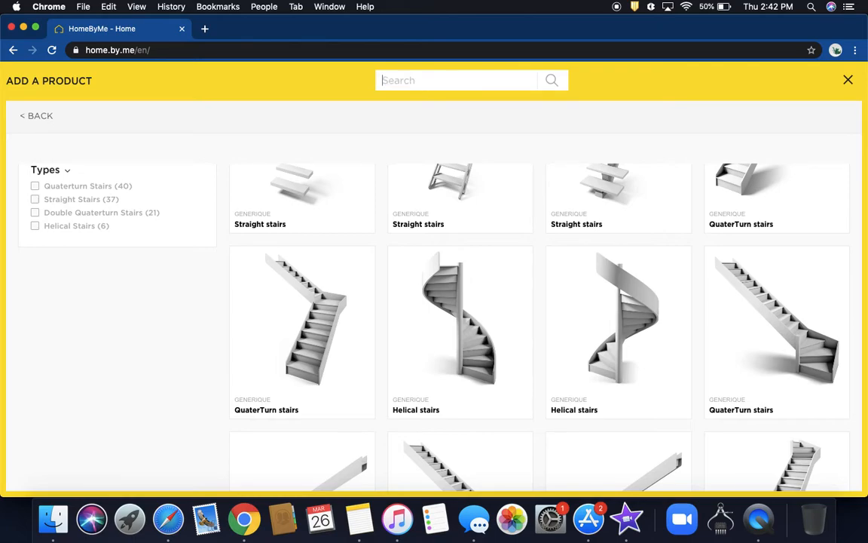
text(rai)
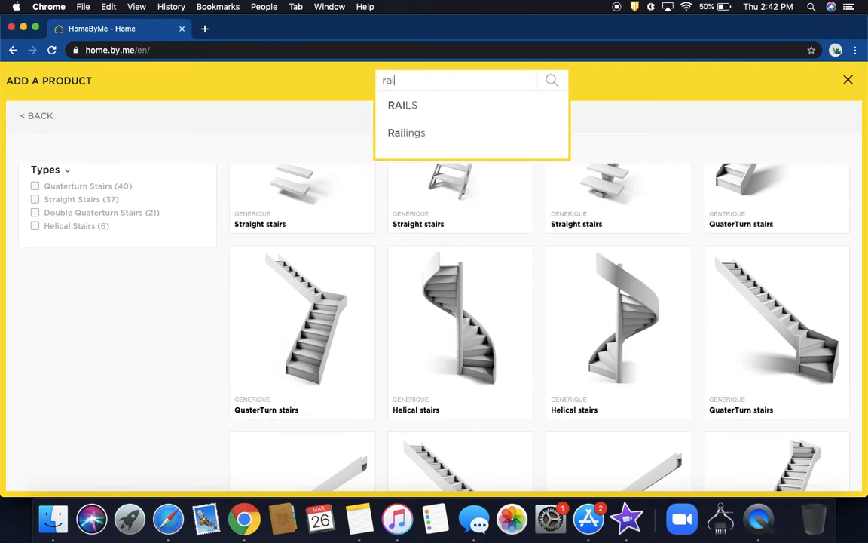
click(429, 135)
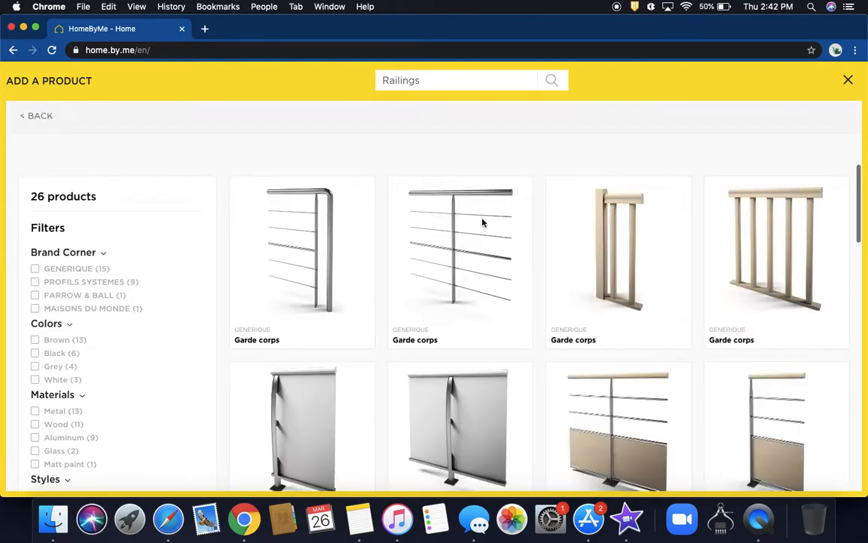
scroll(452, 219, down, 2)
scroll(452, 219, up, 2)
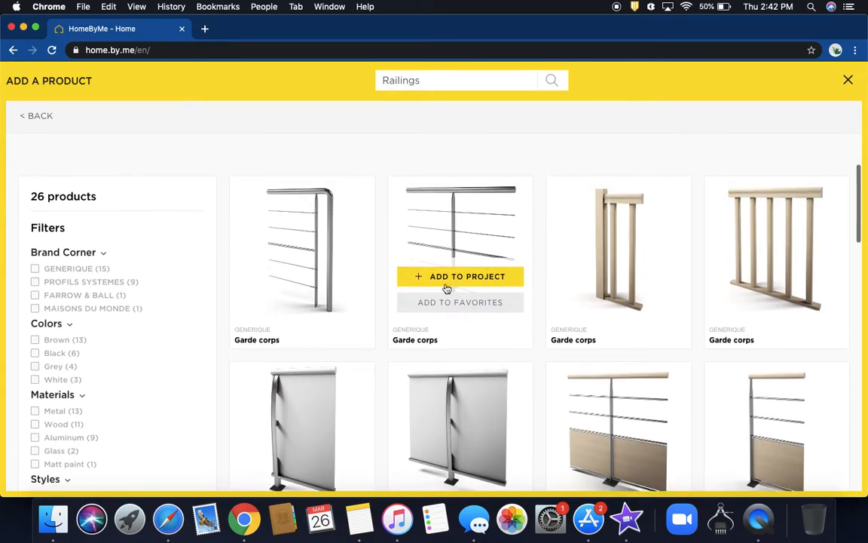
click(773, 277)
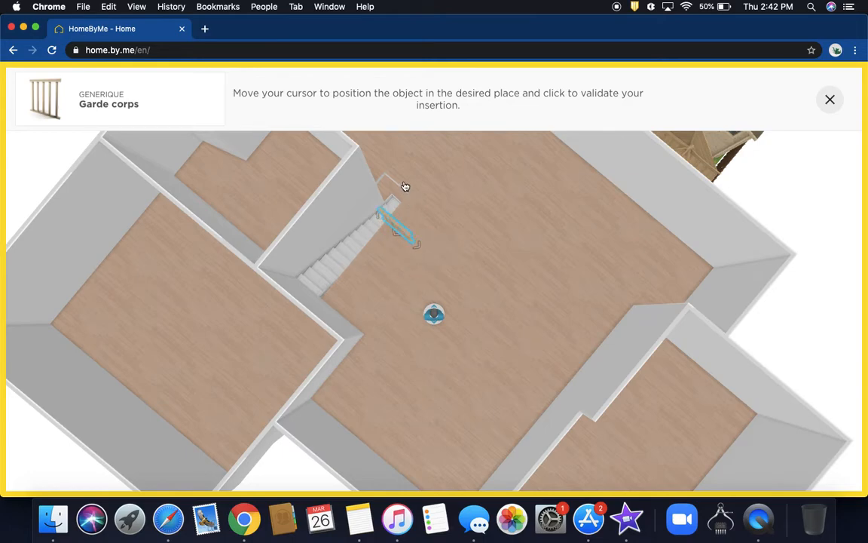
click(425, 245)
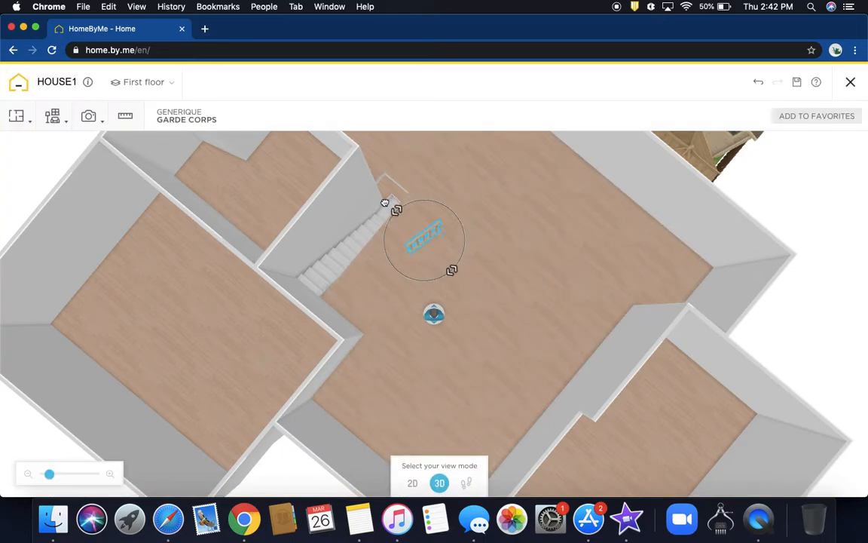
- Rotate the railing parallel to the stairs, align it along the opening's long open side, and duplicate it to extend the run
drag(424, 234, 385, 242)
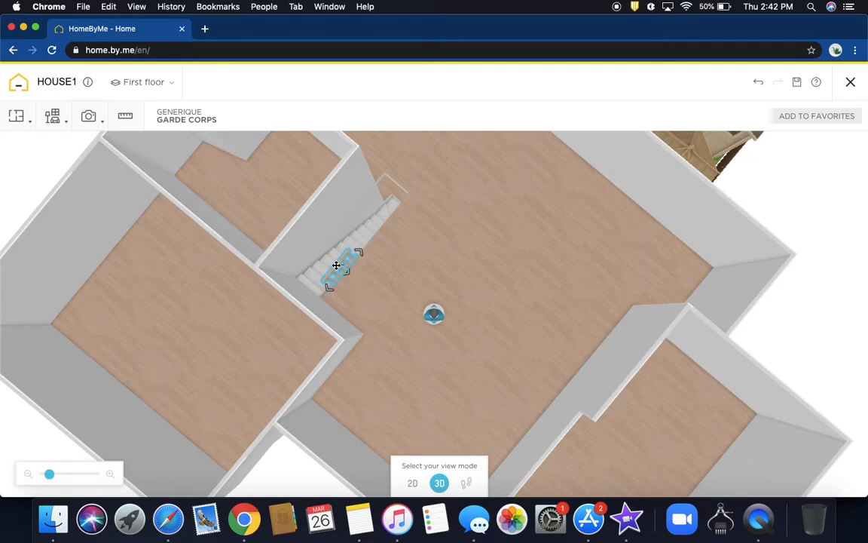
drag(334, 268, 336, 265)
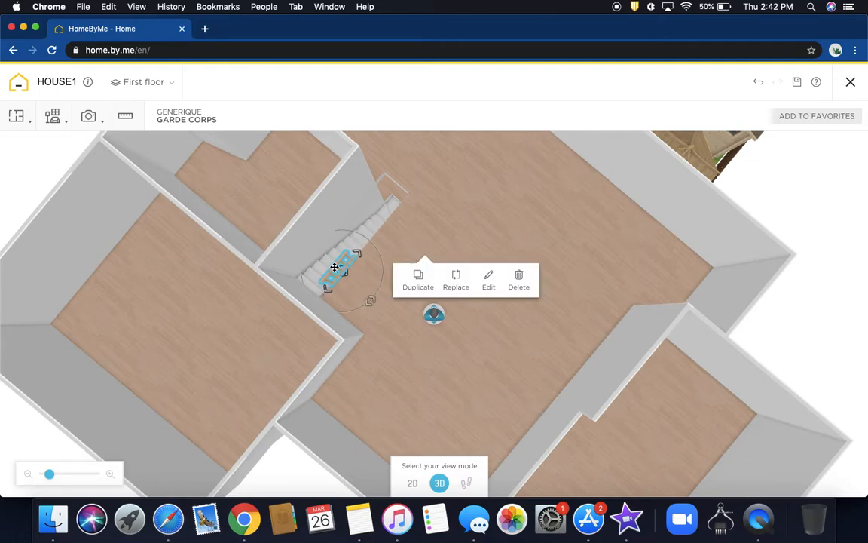
click(478, 220)
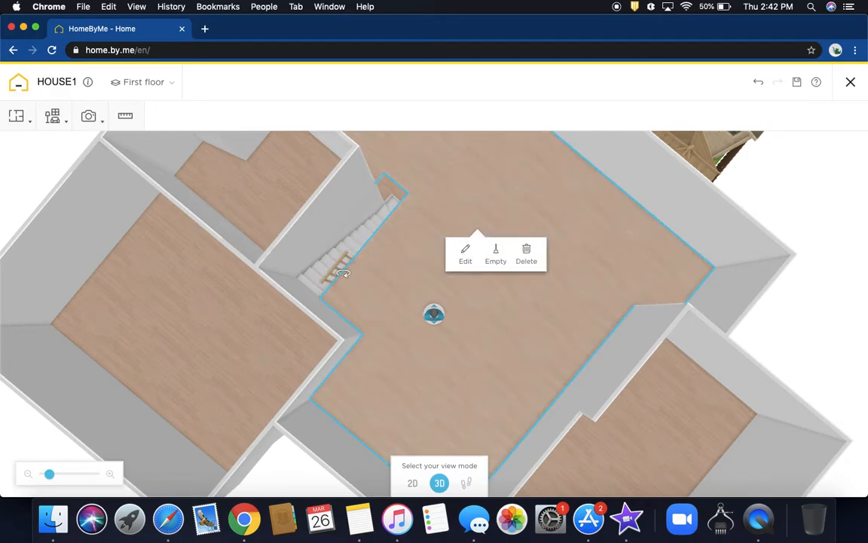
click(334, 273)
click(335, 273)
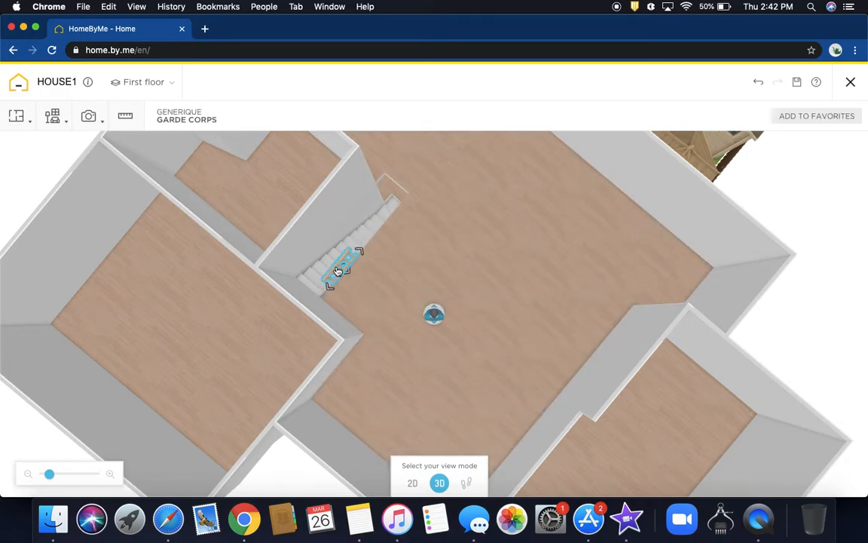
click(339, 269)
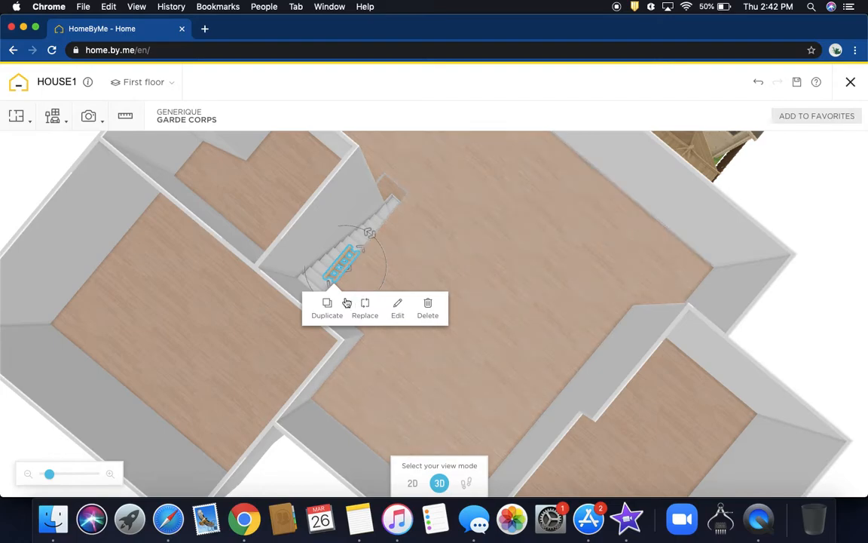
click(326, 304)
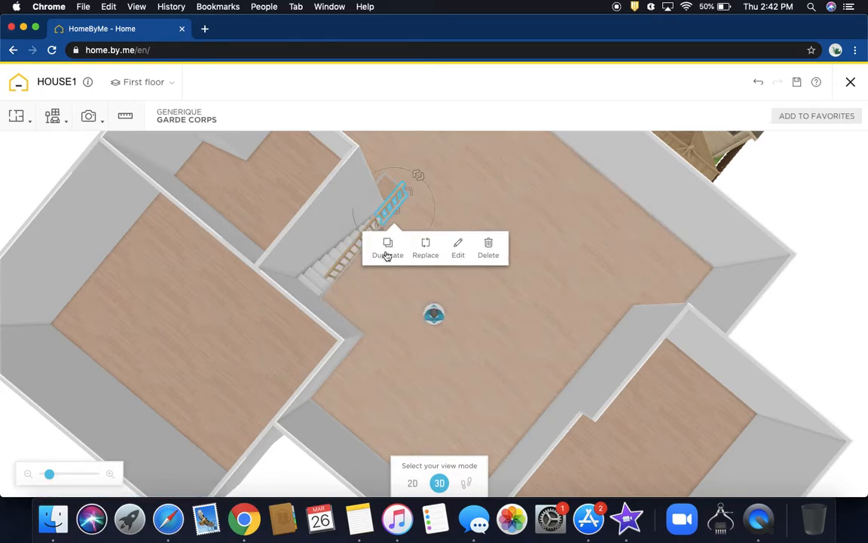
click(443, 191)
- Duplicate the railing again, turn it perpendicular to the run, and place it across the end of the stair opening
drag(468, 177, 428, 184)
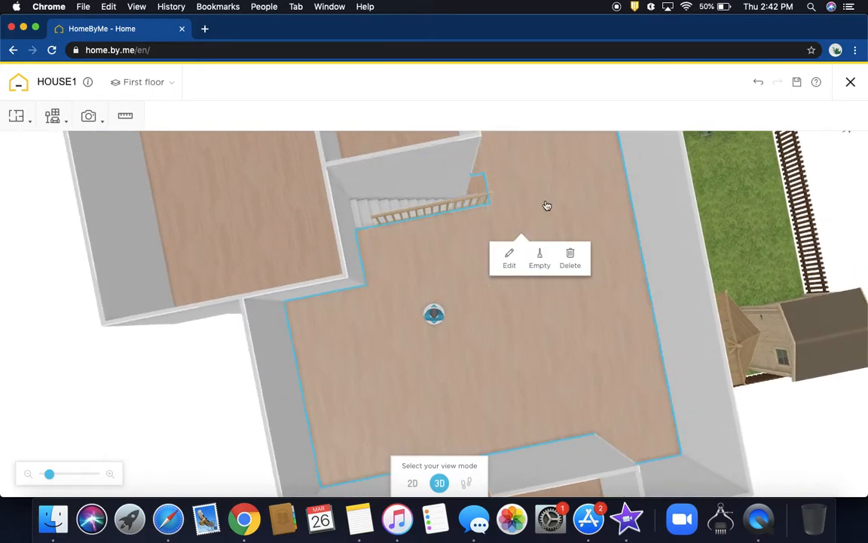
drag(436, 312, 558, 186)
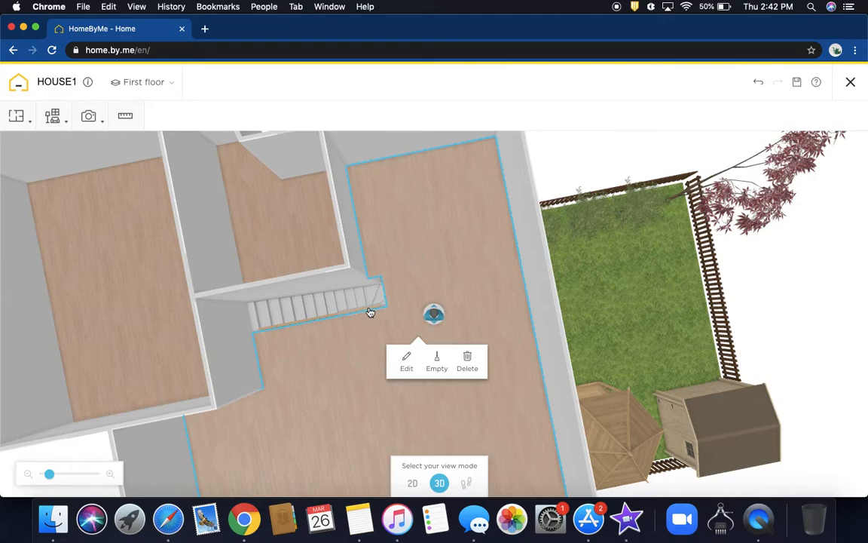
click(367, 311)
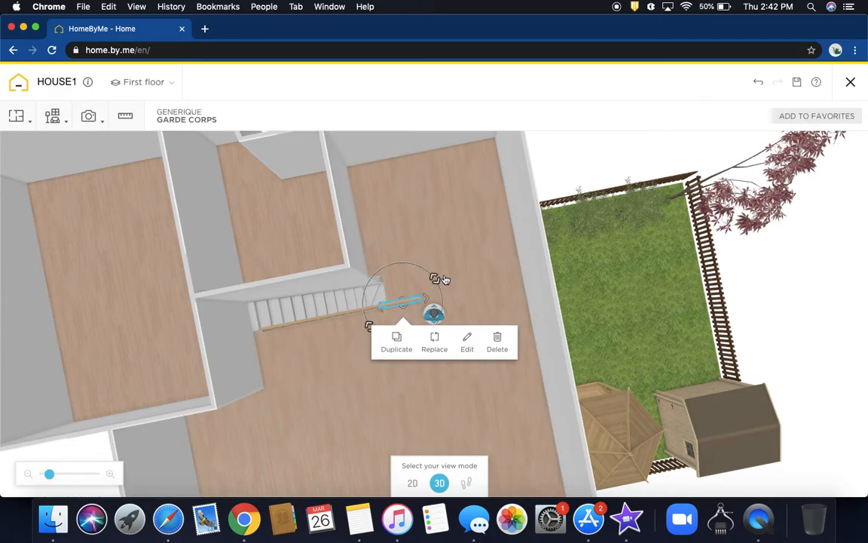
drag(434, 273, 397, 256)
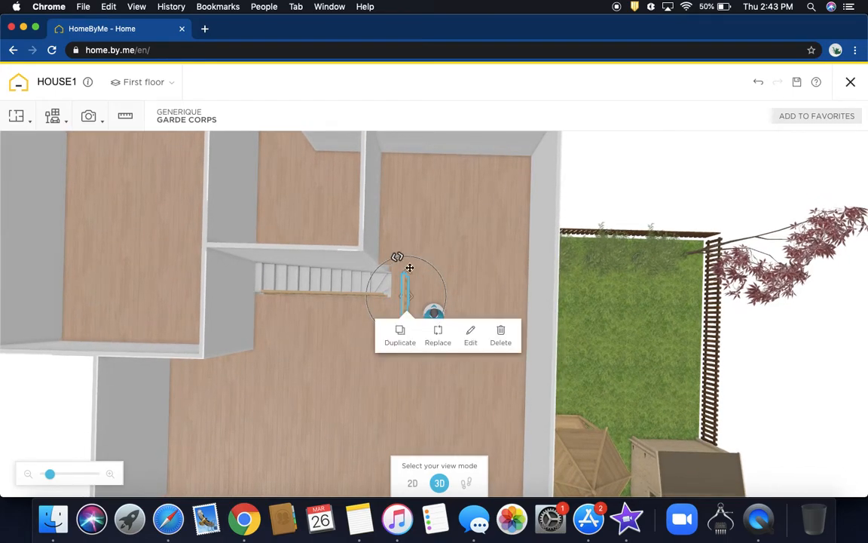
drag(407, 291, 398, 277)
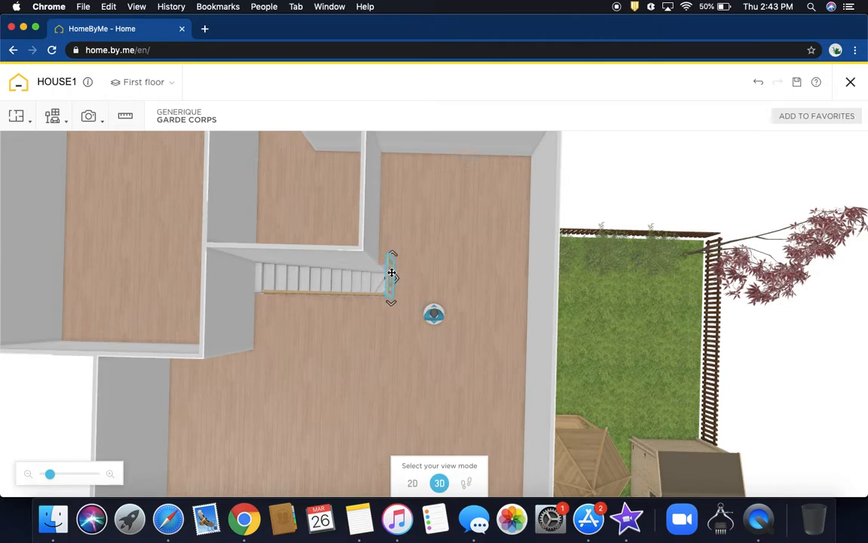
click(454, 246)
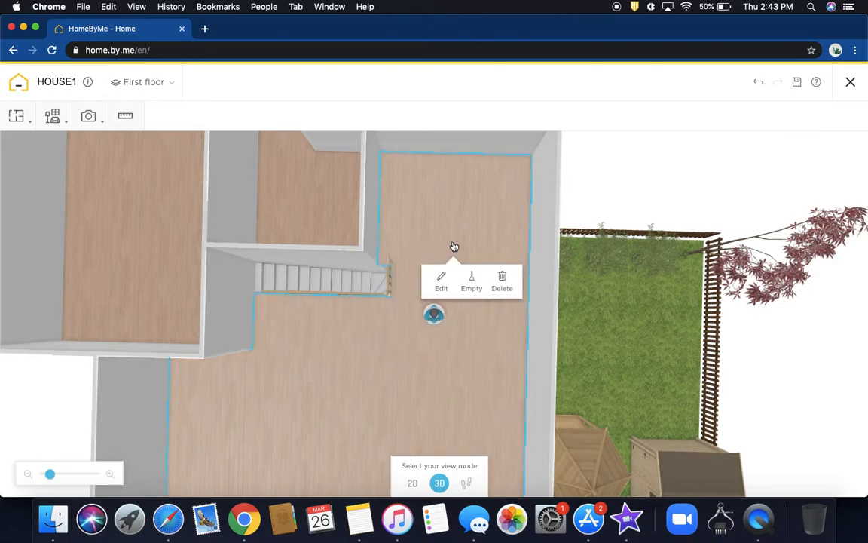
- Duplicate the end railing beside itself and set the copy's width to 48.1 cm
drag(453, 247, 618, 227)
drag(623, 223, 643, 236)
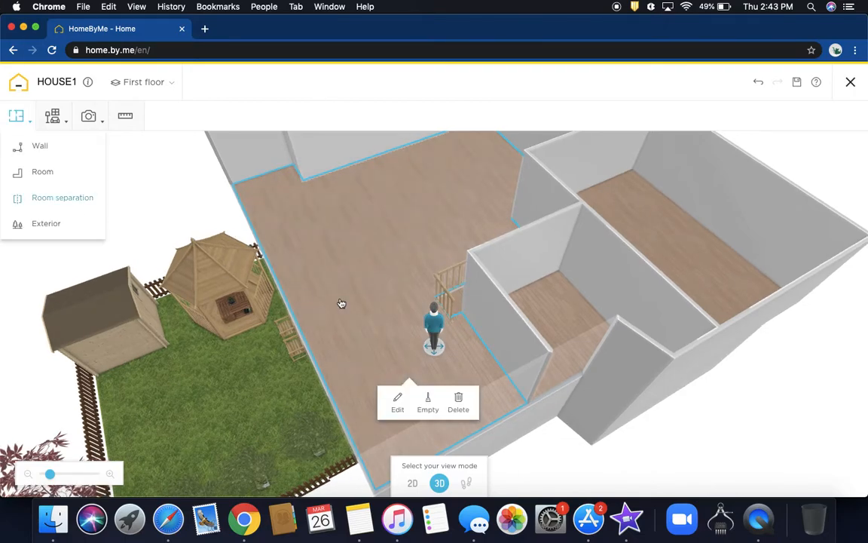
click(444, 304)
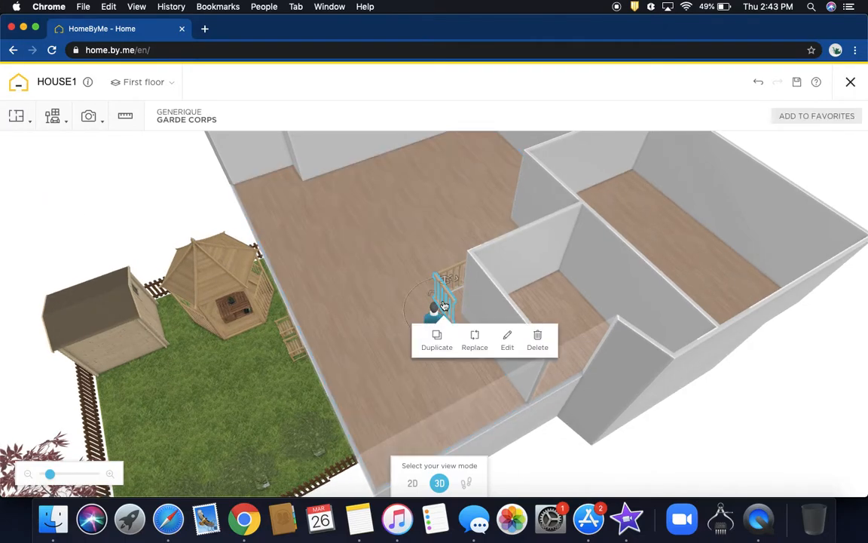
click(437, 341)
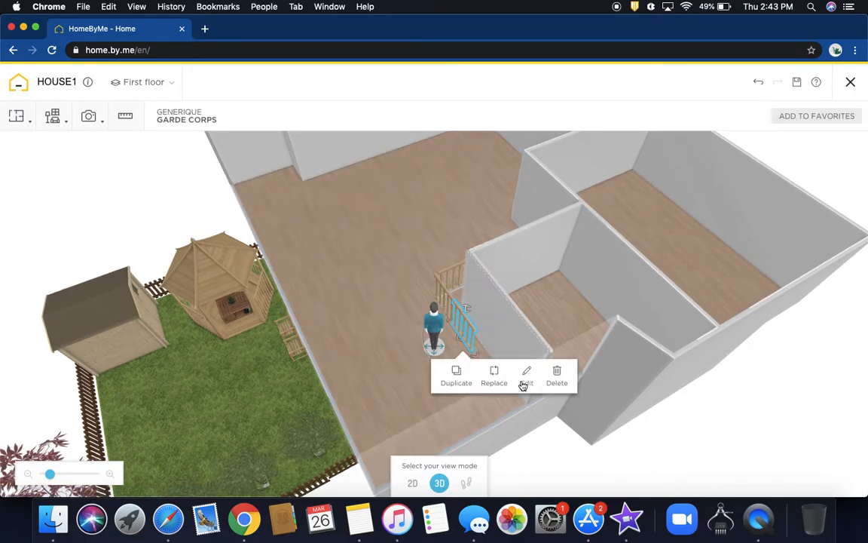
click(526, 377)
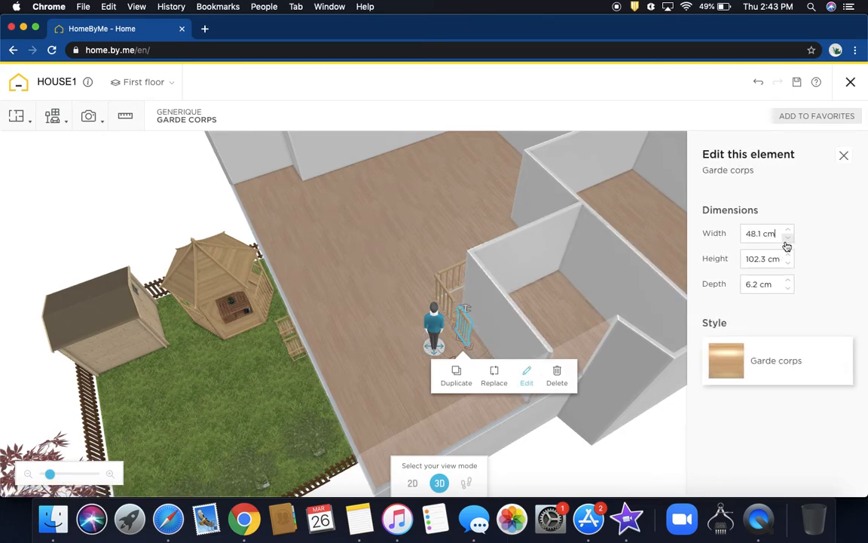
click(369, 335)
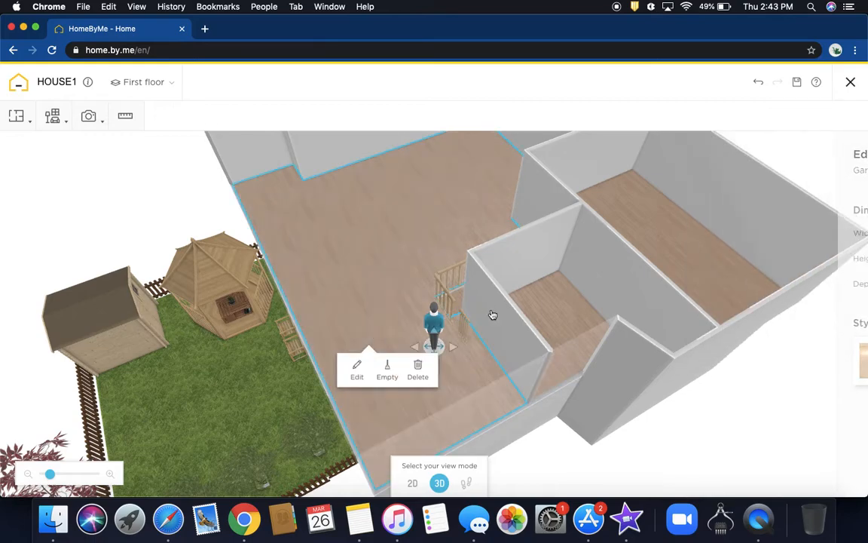
- Rotate the narrow railing and move it to close the gap between the end railing and the wall
click(461, 336)
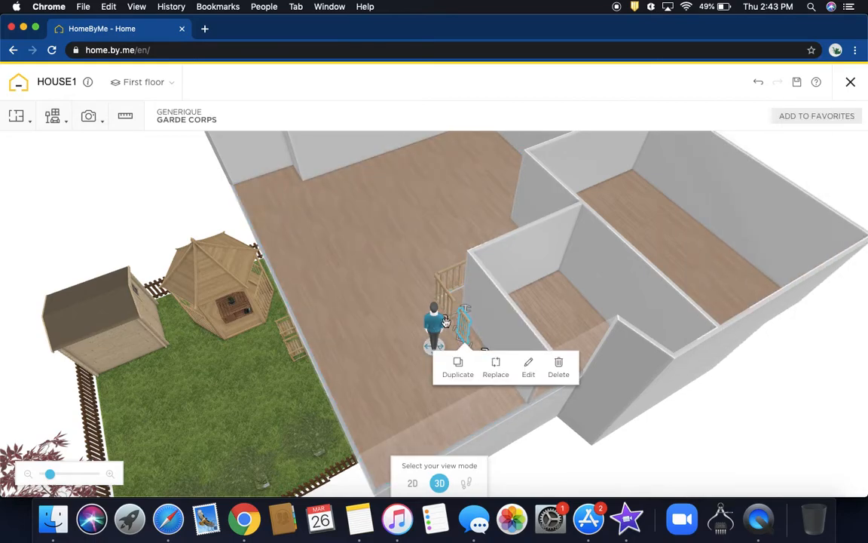
drag(456, 336, 443, 351)
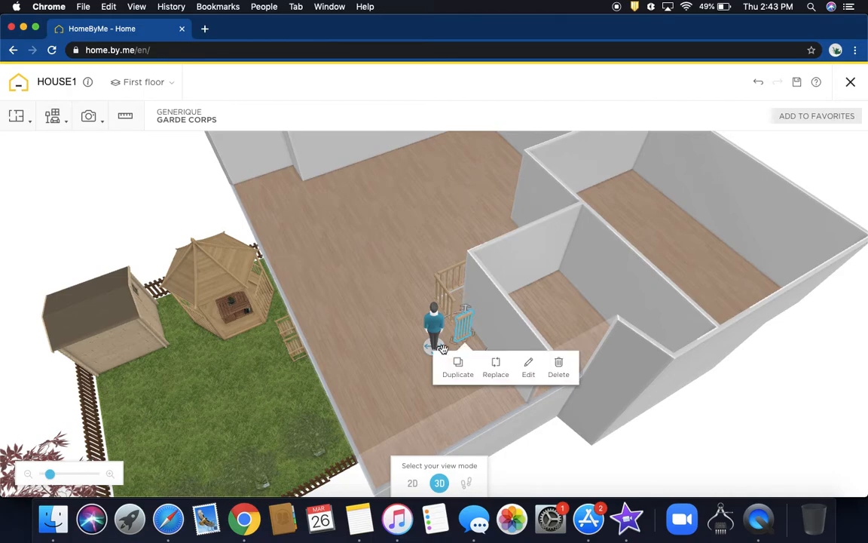
drag(461, 329, 458, 316)
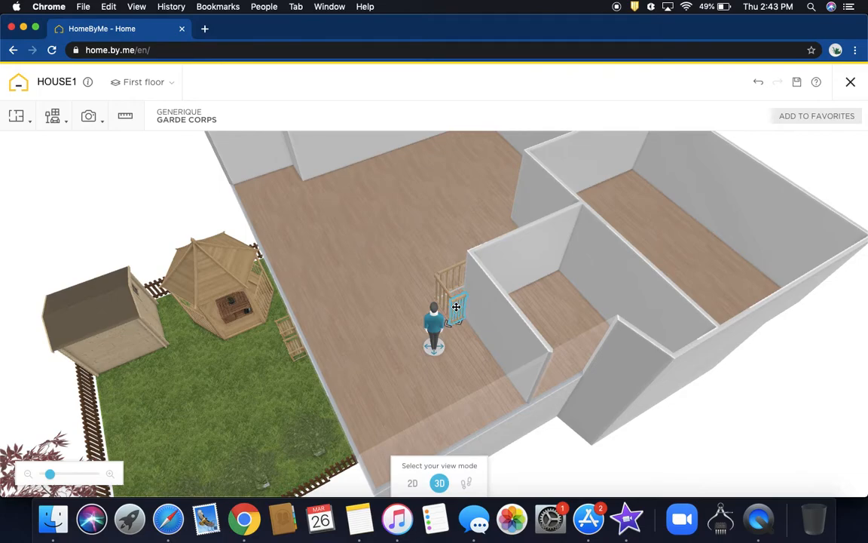
- Inspect the railings around the stair opening from several angles
mouse_move(374, 308)
mouse_down()
mouse_move(444, 341)
mouse_move(367, 298)
mouse_up()
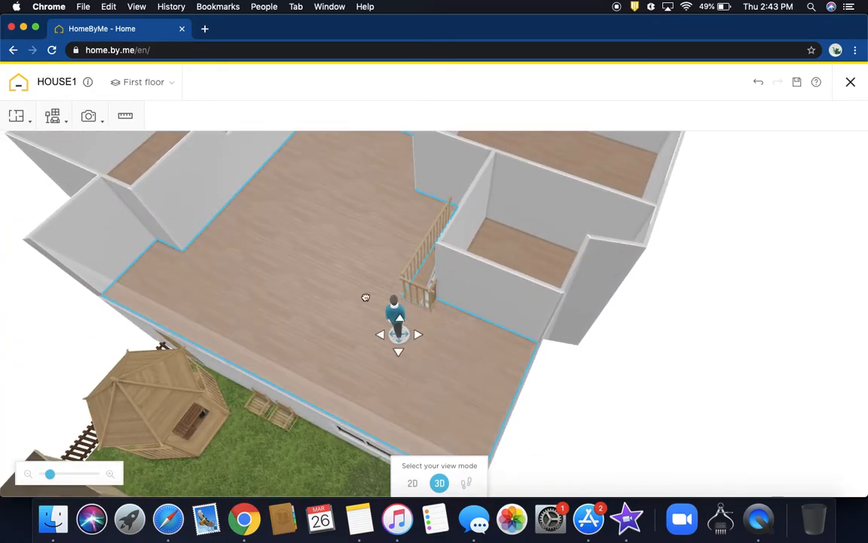
drag(266, 275, 267, 275)
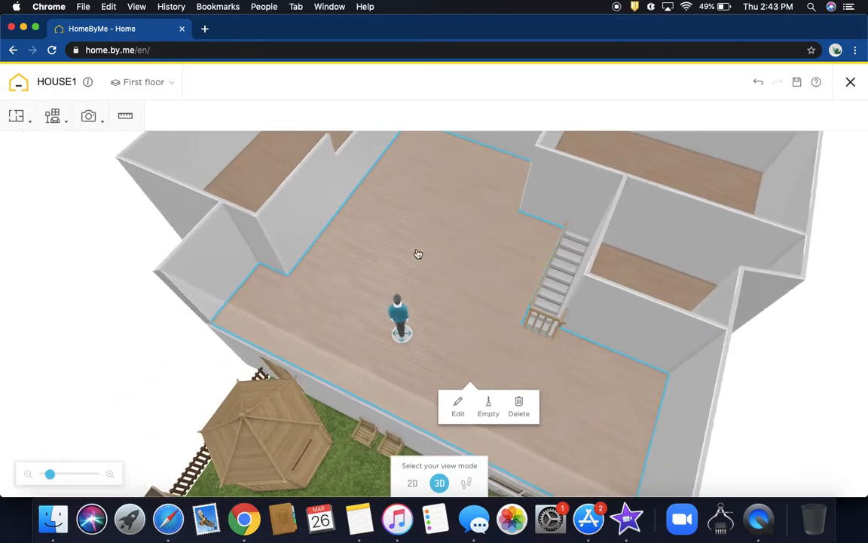
drag(418, 255, 462, 273)
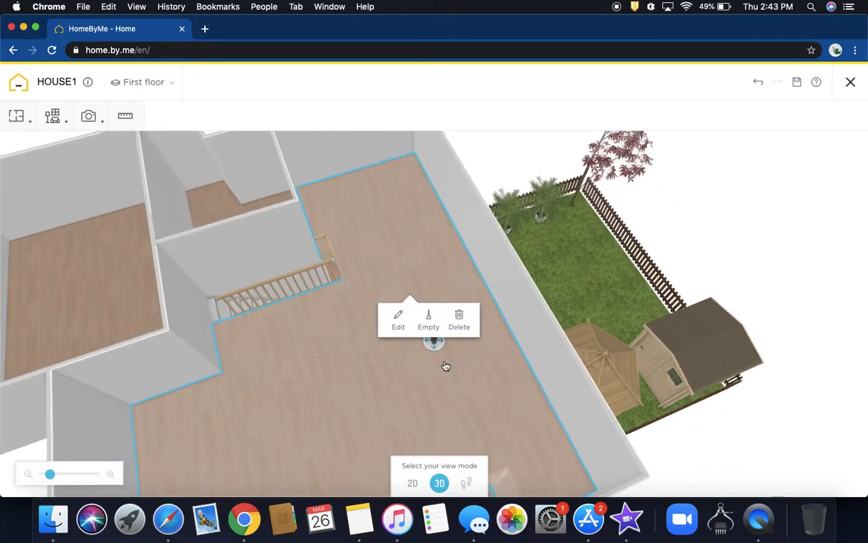
mouse_move(435, 343)
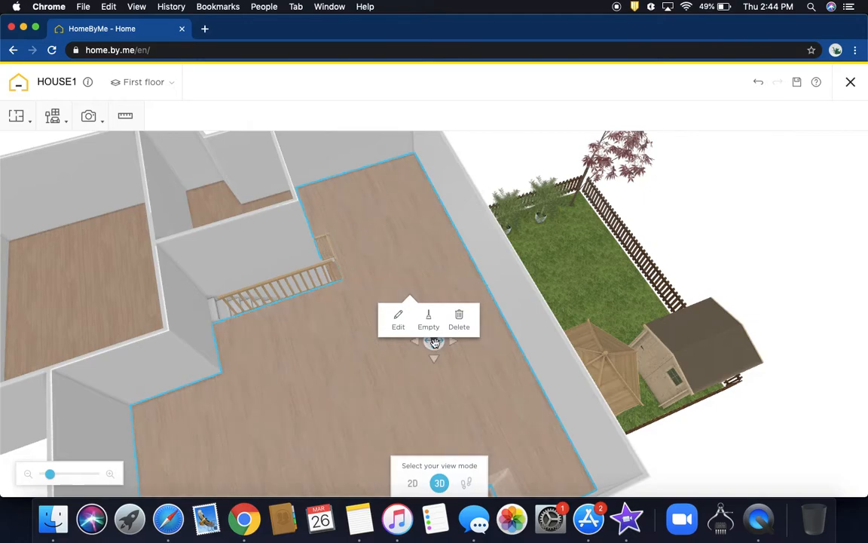
drag(432, 343, 313, 394)
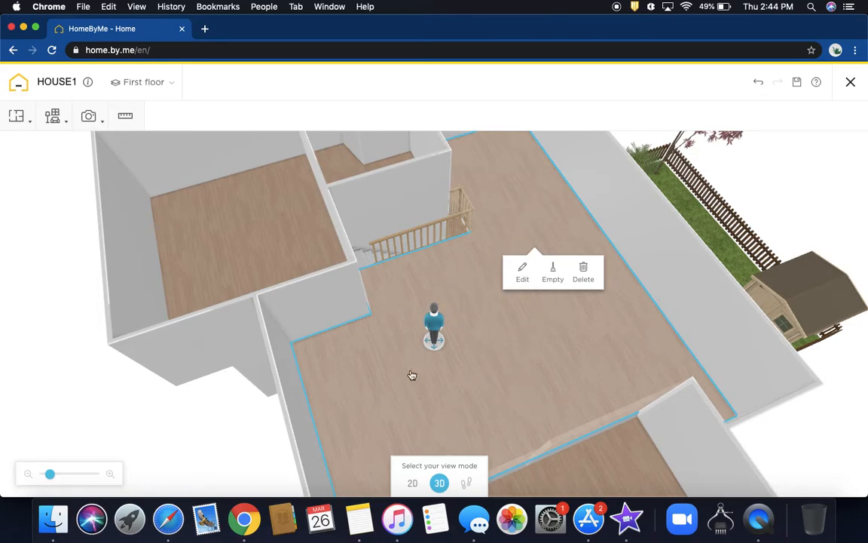
drag(532, 321, 520, 254)
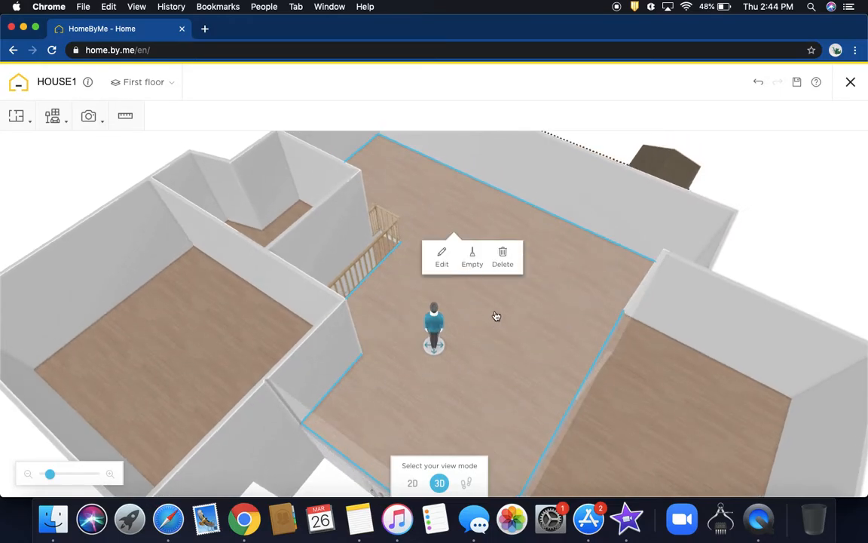
- Search the catalogue for sofa and place the grey Generique sofa with cushions in the large room near the stairs
click(52, 117)
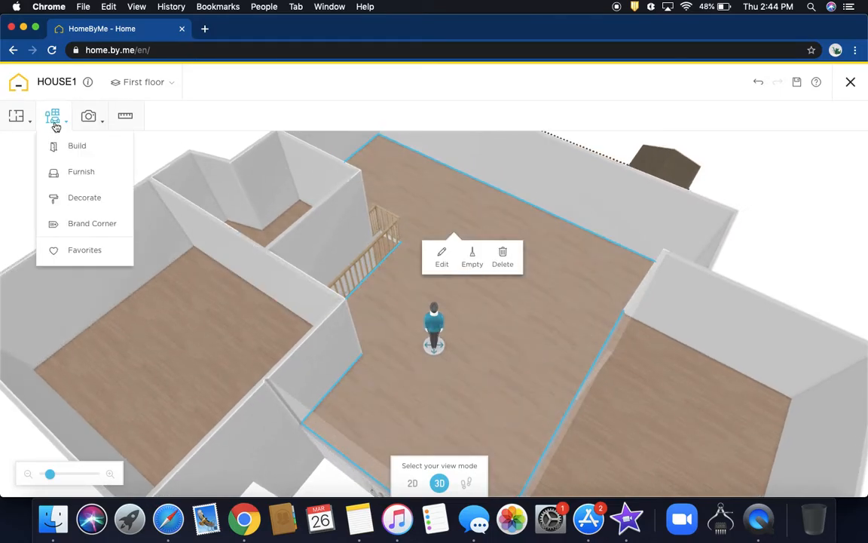
click(59, 143)
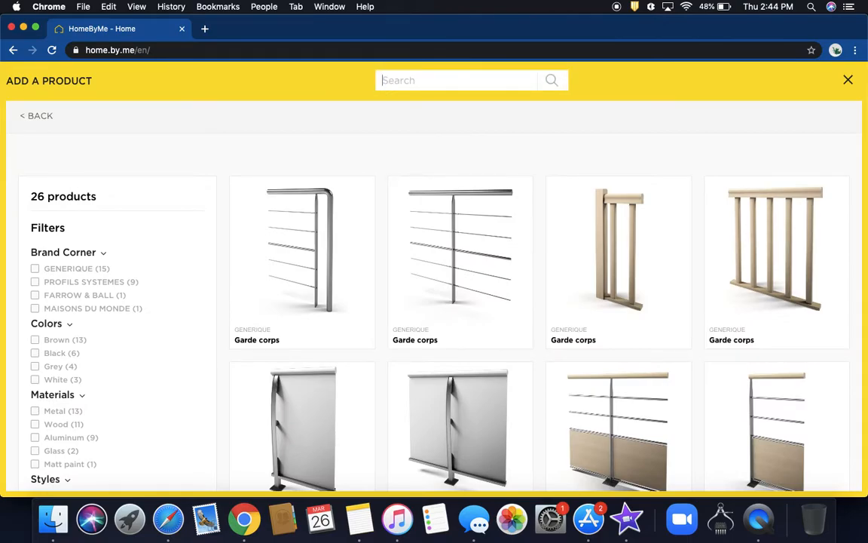
text(sofa)
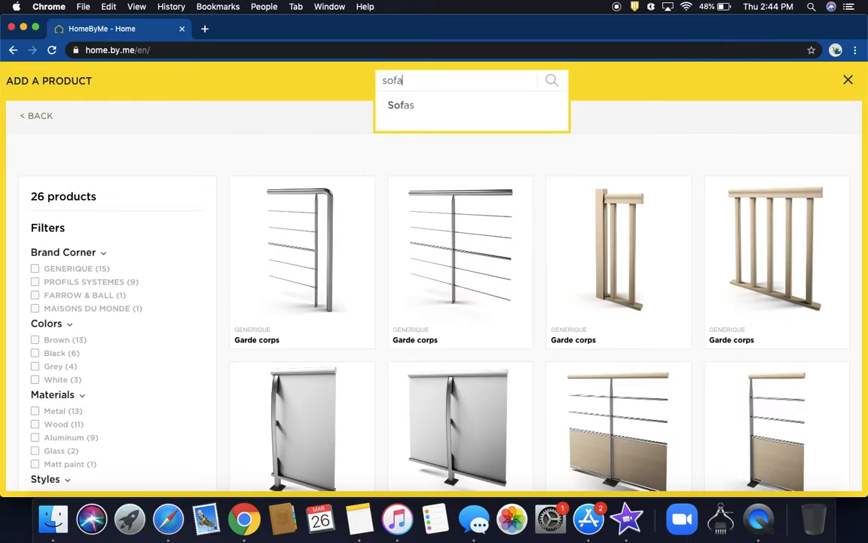
key(Return)
scroll(383, 210, down, 3)
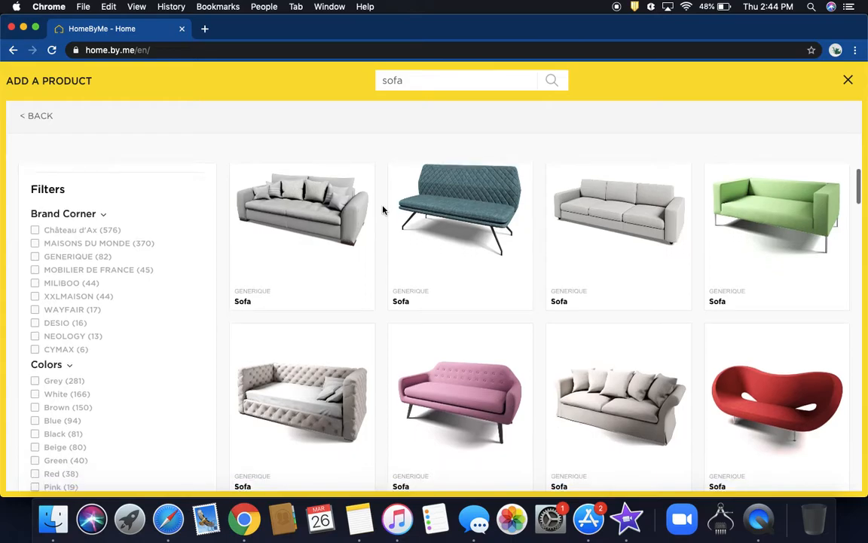
click(294, 211)
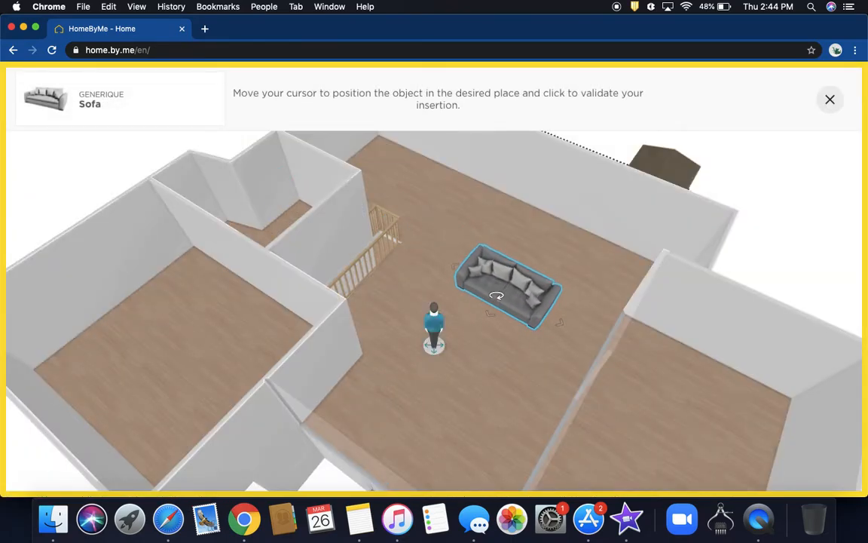
click(476, 282)
- Rotate the grey sofa so its back faces the stair railing and adjust its position
drag(395, 212, 526, 187)
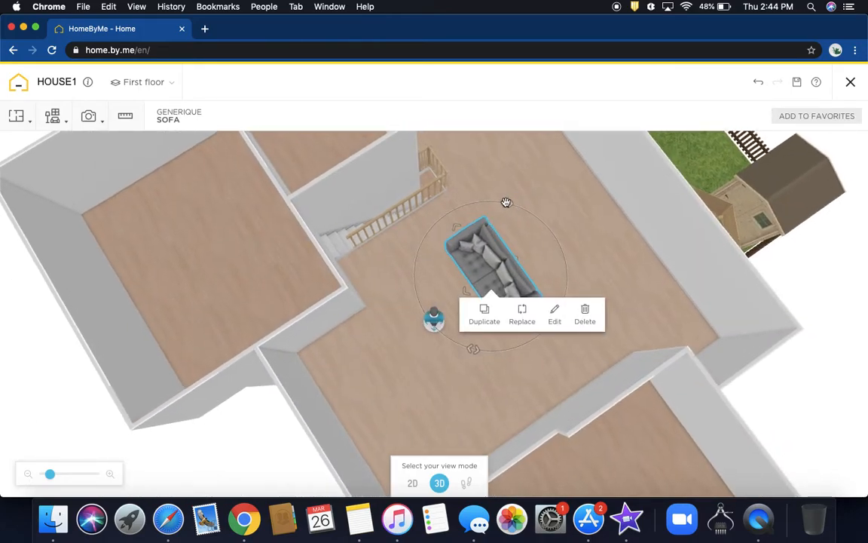
drag(427, 182, 475, 345)
drag(492, 255, 488, 260)
- Place the teal Generique sofa between the grey sofa and the far end of the room, and duplicate it alongside
mouse_move(49, 120)
click(68, 152)
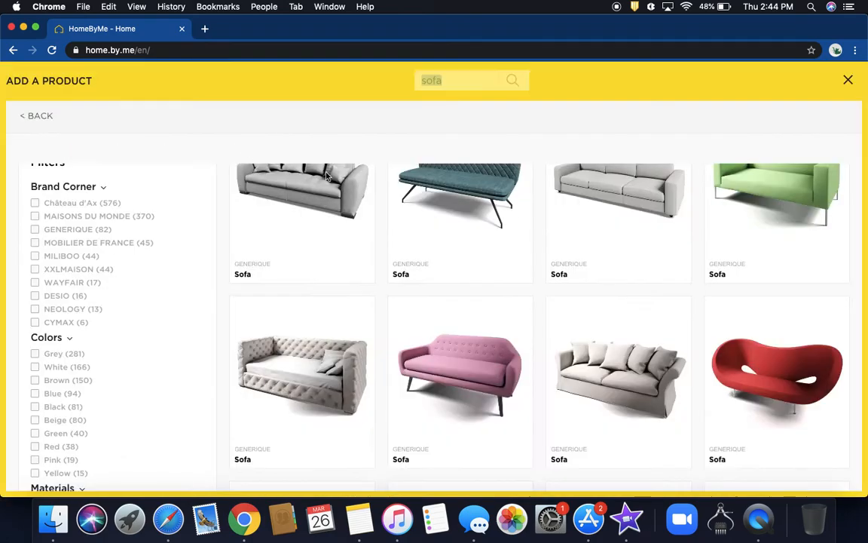
click(449, 213)
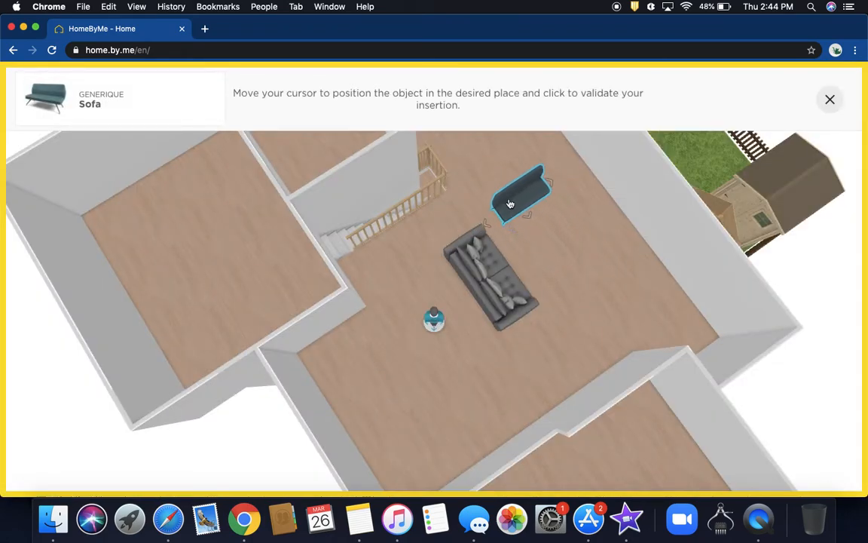
click(510, 204)
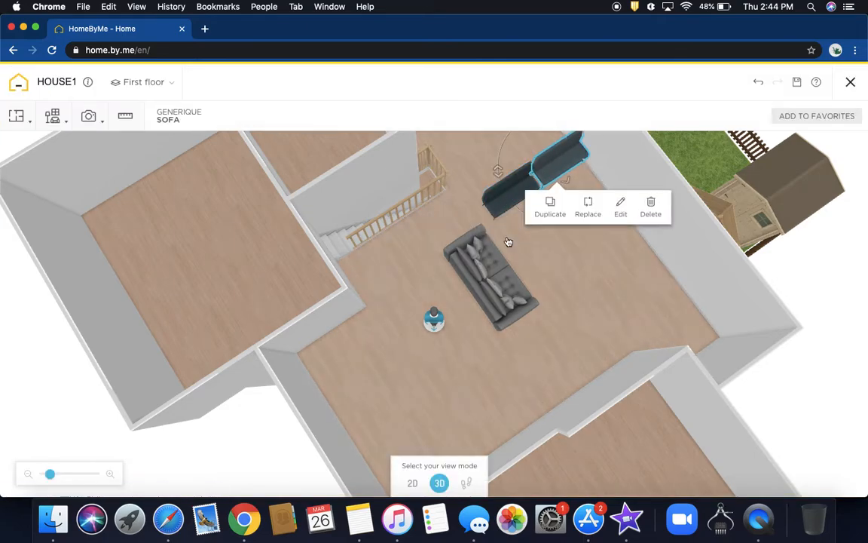
- Rotate the duplicated teal sofa and move it beside the exterior wall so it faces the grey sofa across the seating area
drag(498, 165, 503, 143)
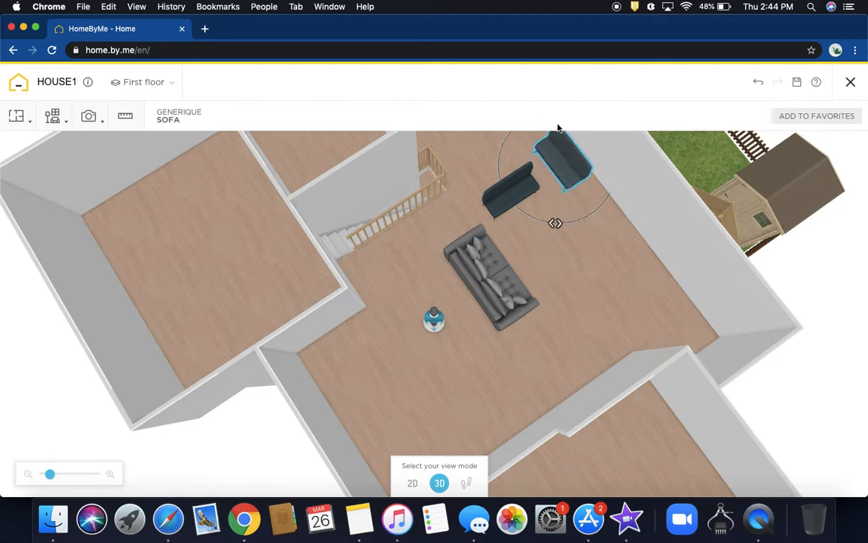
drag(573, 172, 582, 183)
drag(600, 215, 607, 217)
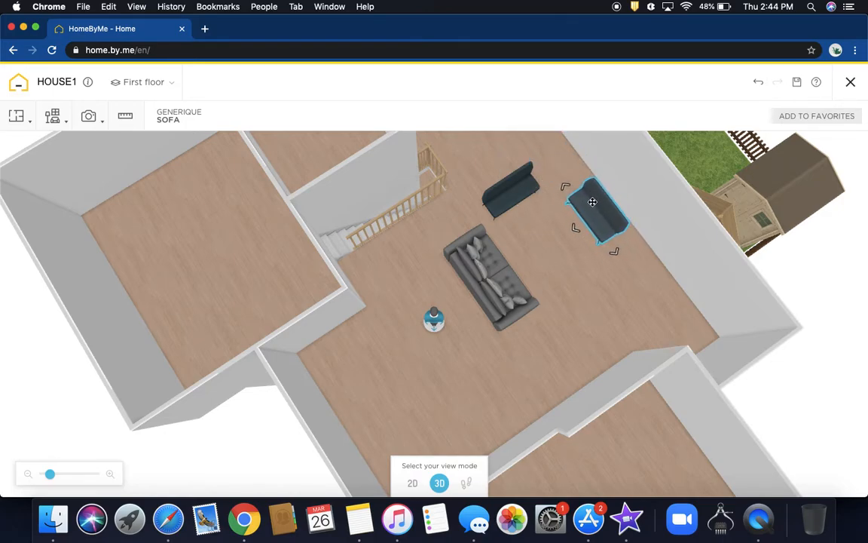
- Duplicate the teal sofa by the exterior wall, and rotate and position the copy opposite the first teal sofa to close the seating group
click(592, 202)
click(551, 213)
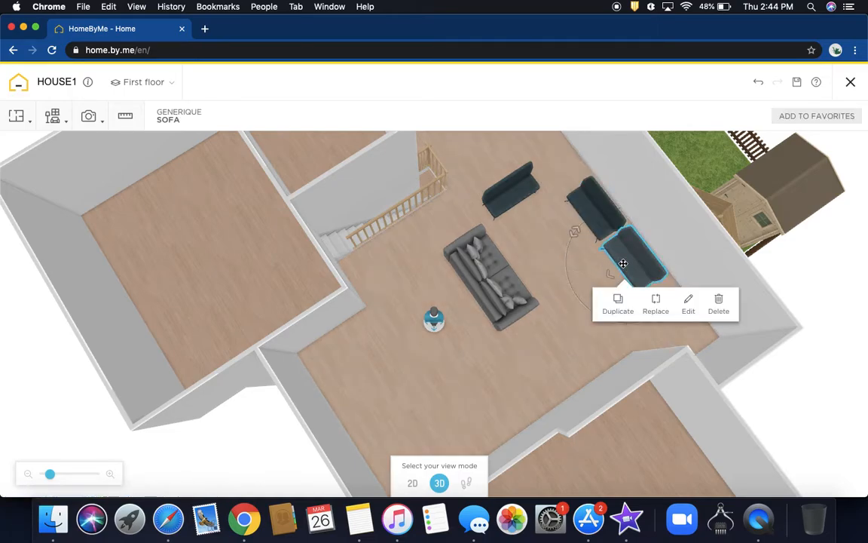
drag(625, 254, 587, 289)
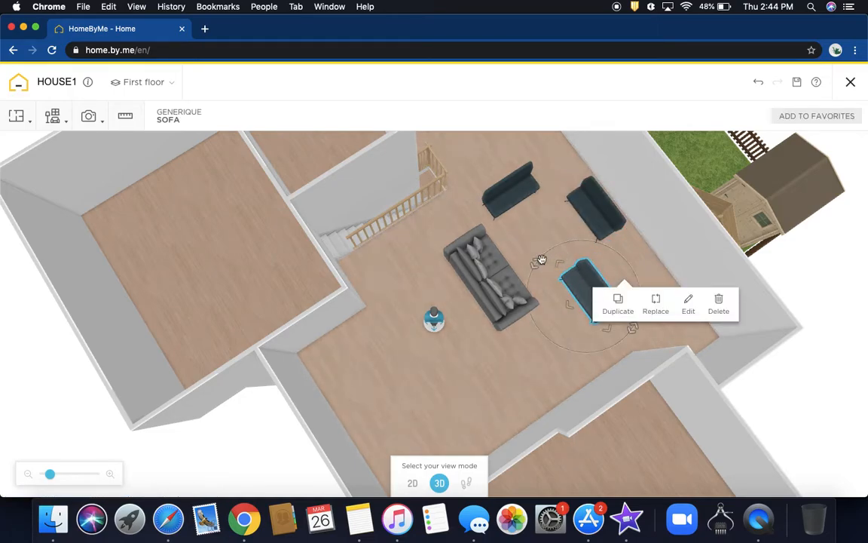
drag(538, 260, 568, 241)
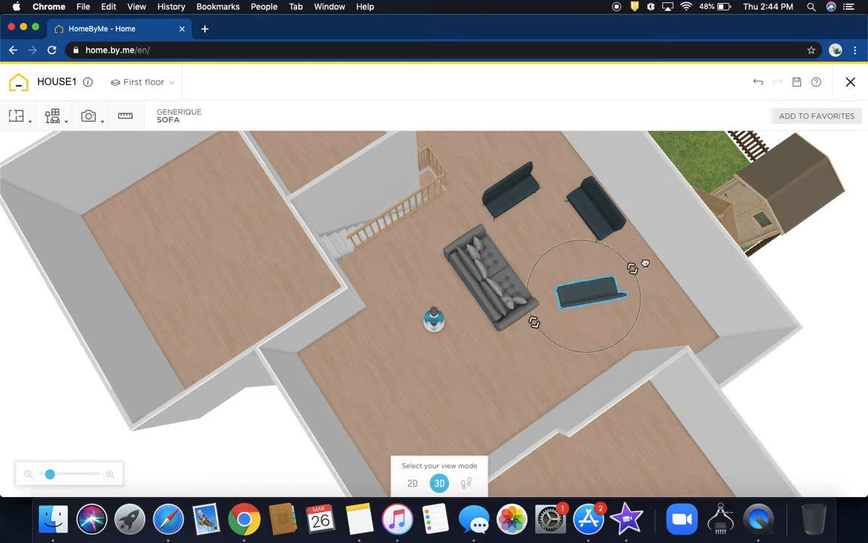
click(598, 299)
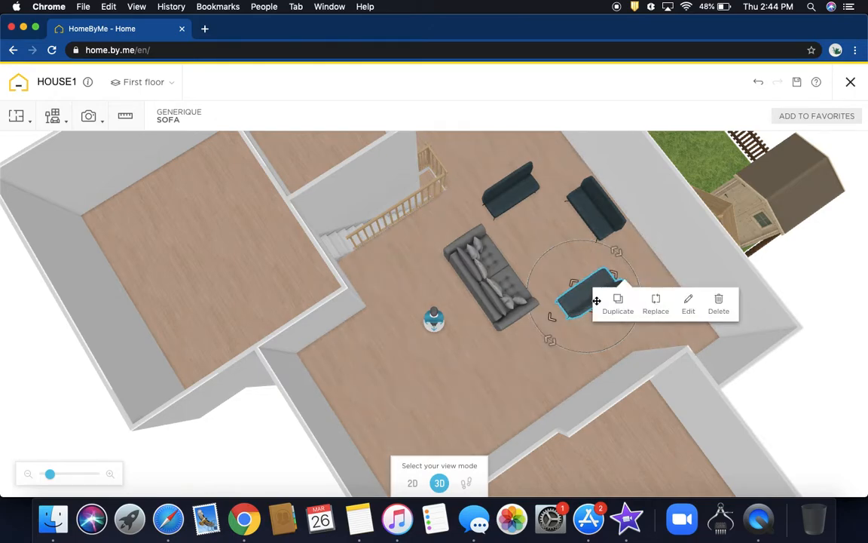
drag(585, 299, 593, 291)
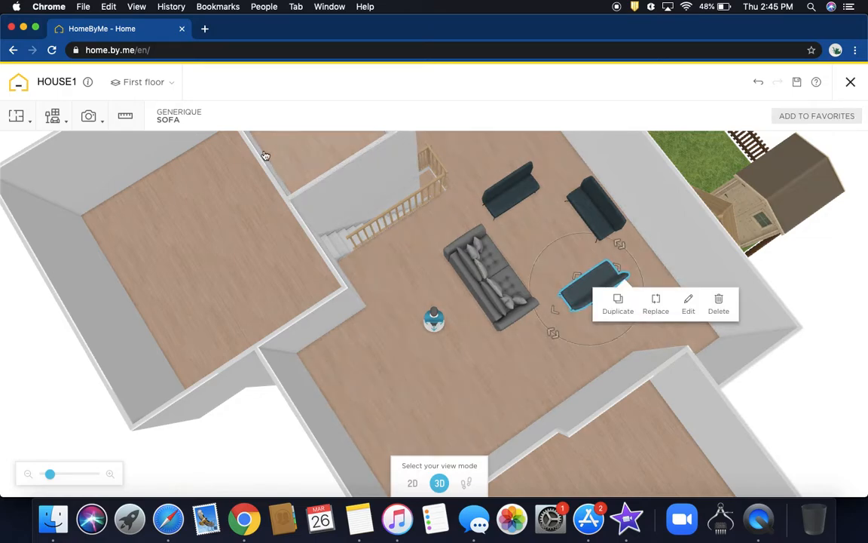
- Search the catalogue for coffee table and place the Generique wooden crate coffee table in the middle of the four sofas
mouse_move(66, 122)
click(59, 143)
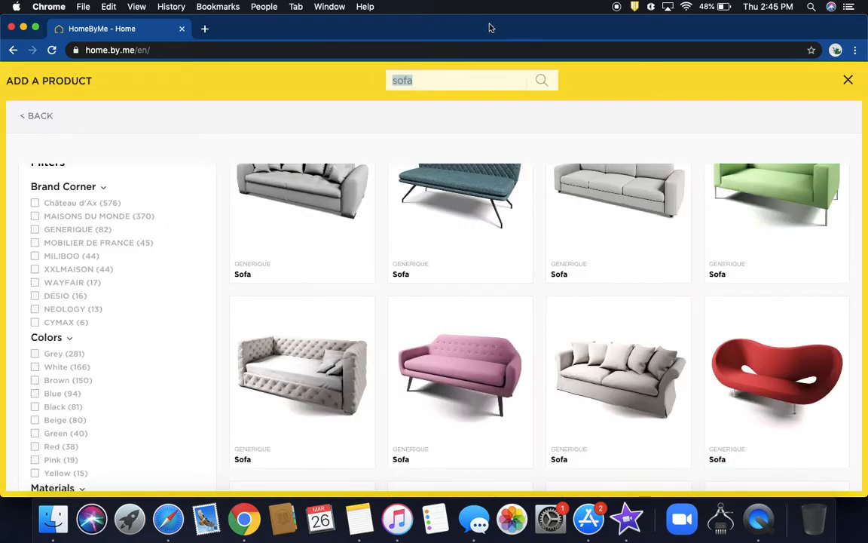
text(co)
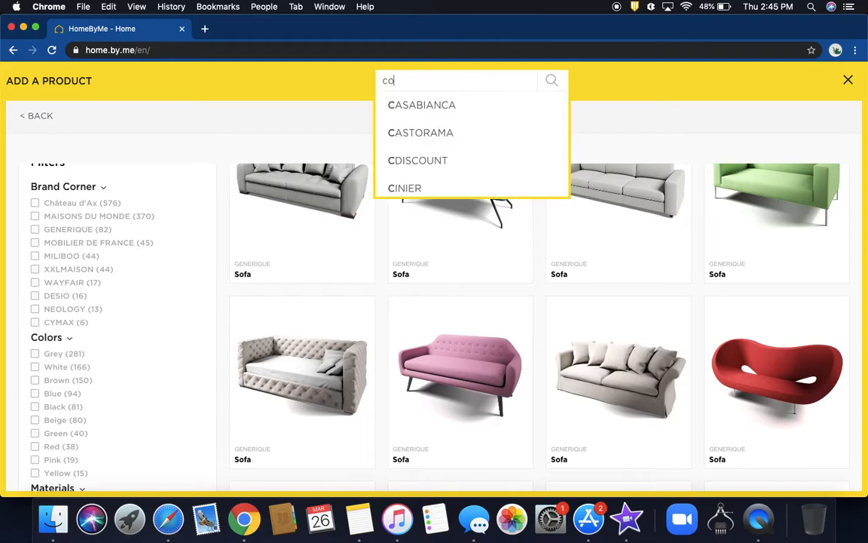
text(ffe table)
key(Return)
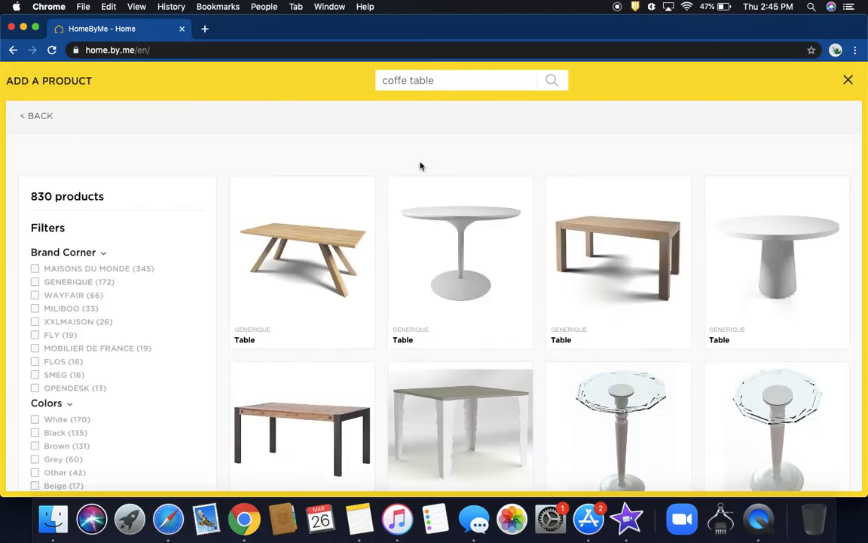
scroll(444, 324, down, 1)
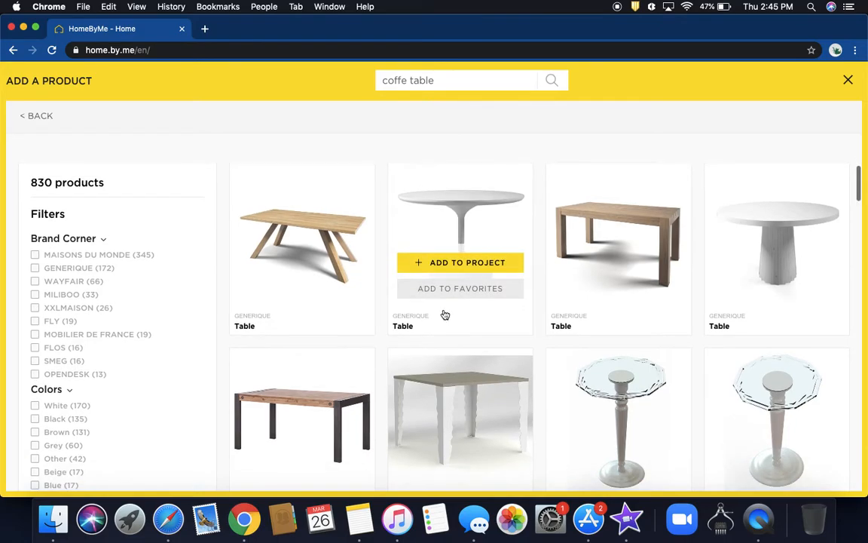
click(408, 81)
text(e)
key(Return)
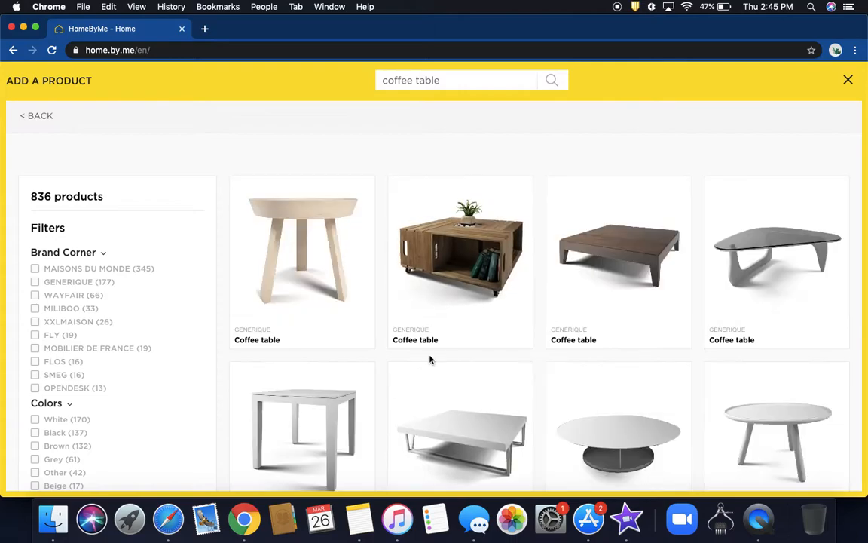
click(452, 277)
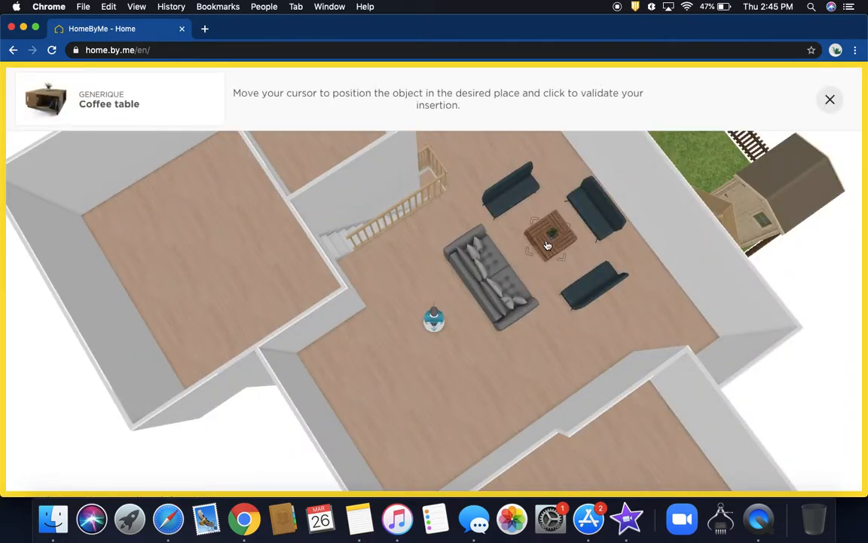
click(544, 249)
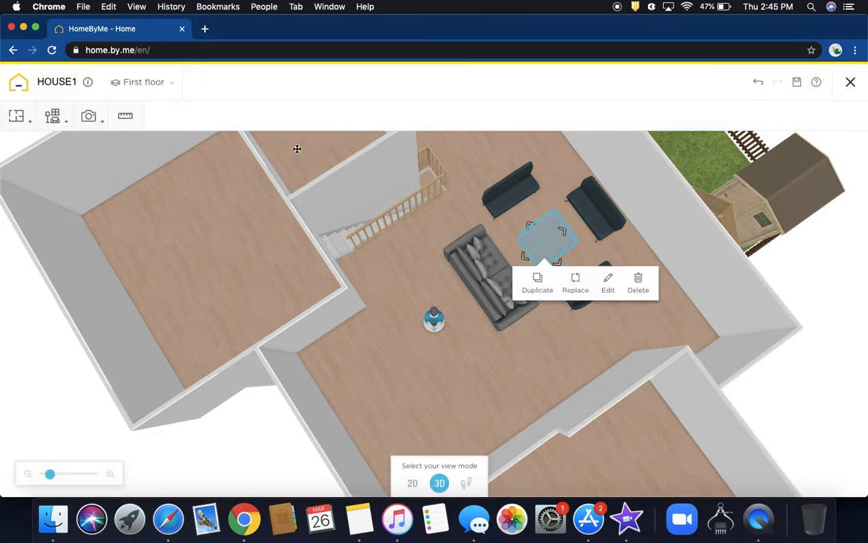
- Search the catalogue for rug and browse the results for one to go with the seating group
mouse_move(62, 133)
click(72, 171)
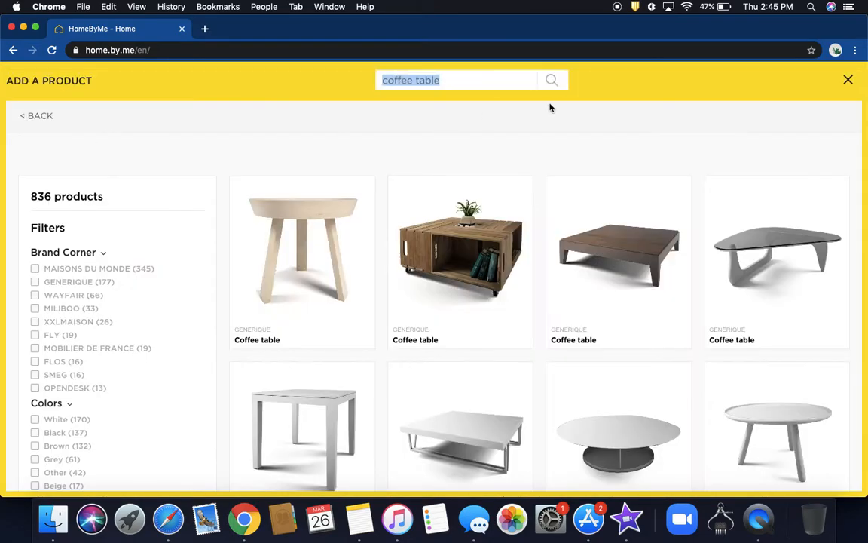
text(ru)
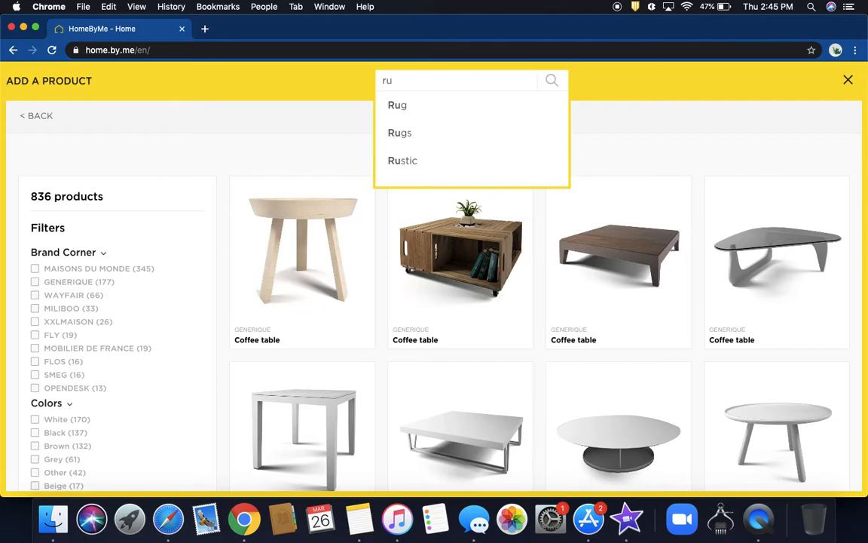
text(g)
key(Return)
scroll(407, 320, down, 10)
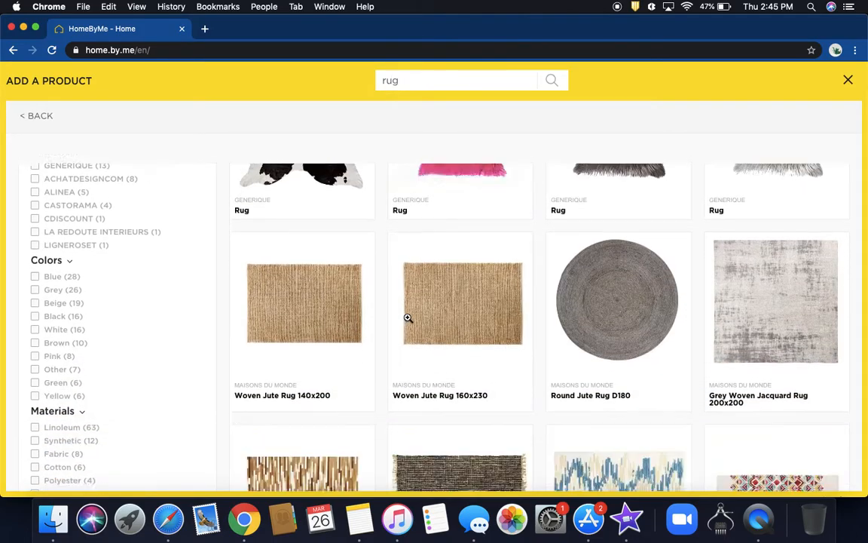
scroll(406, 317, down, 15)
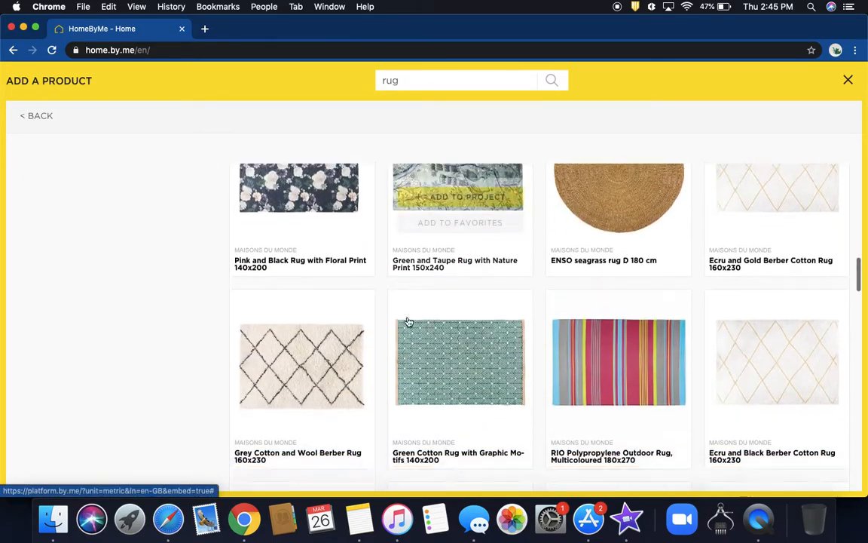
- Add the White Cotton and Jute Rug D 180 from the rug results and place it under the coffee table
scroll(408, 321, down, 2)
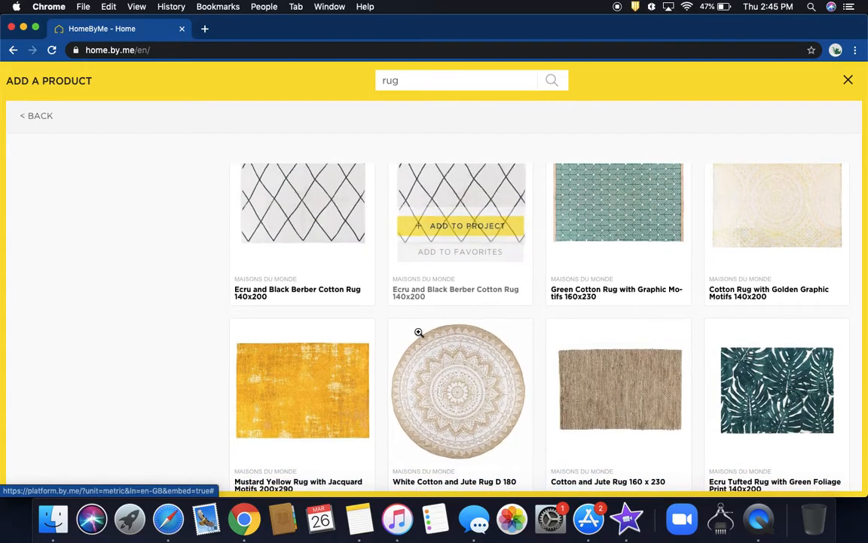
click(450, 416)
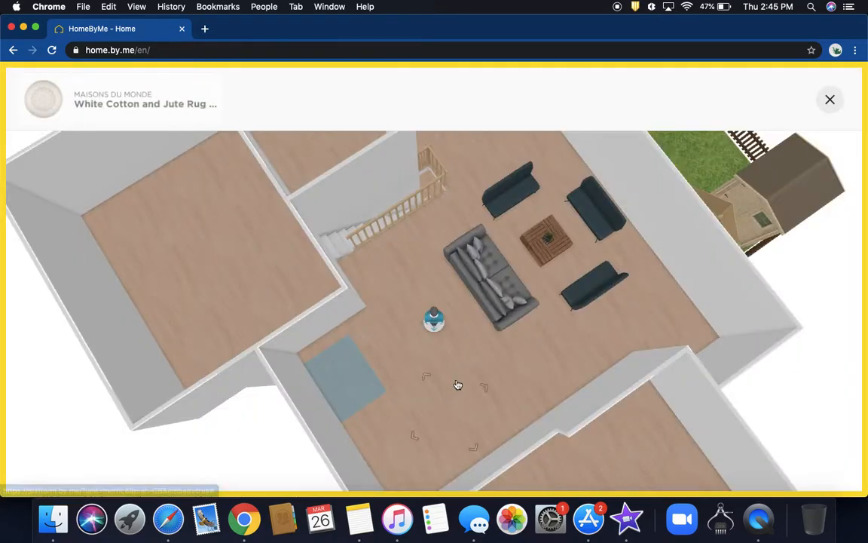
click(545, 245)
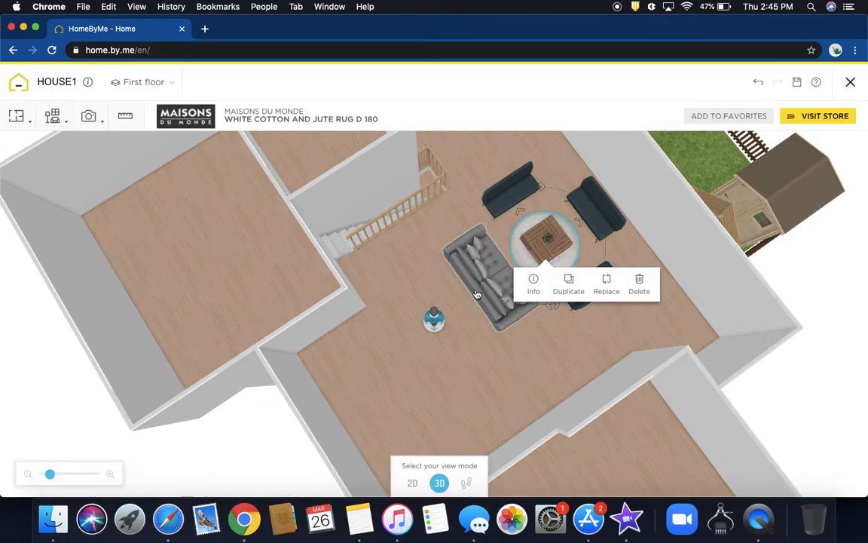
- Move the grey sofa and the three dark sofas closer around the coffee table on the round rug
click(482, 288)
drag(484, 288, 495, 281)
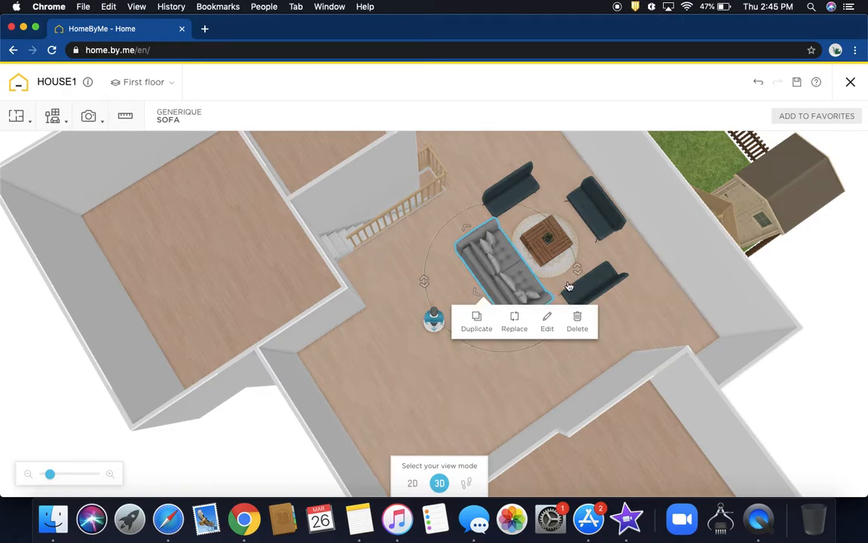
click(594, 290)
drag(594, 290, 575, 275)
click(586, 210)
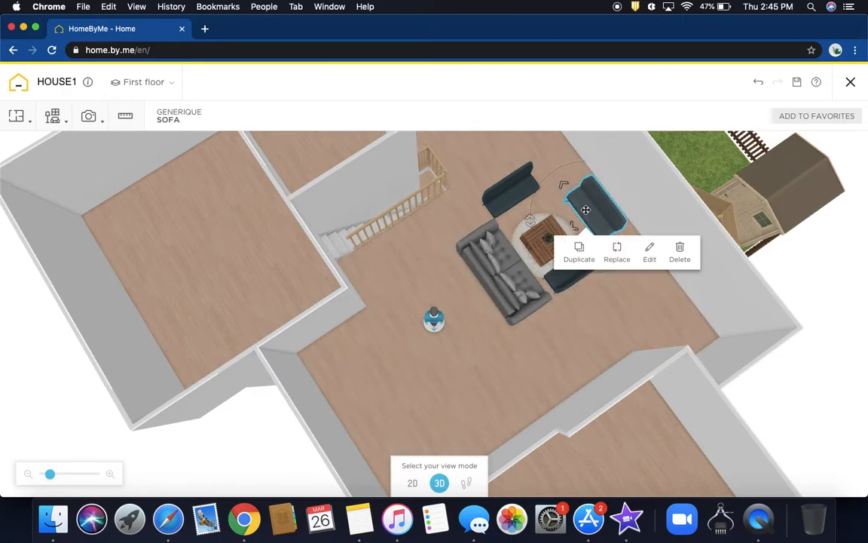
drag(581, 210, 568, 209)
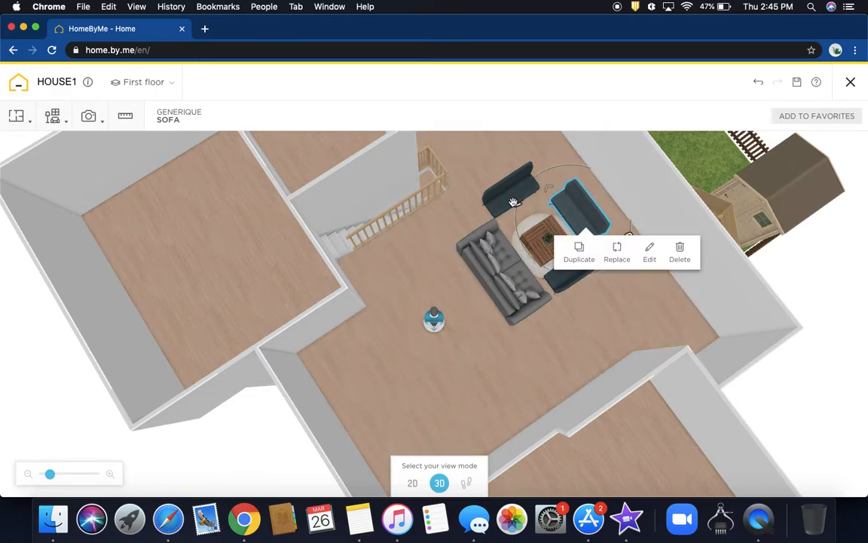
drag(509, 209, 522, 223)
click(488, 189)
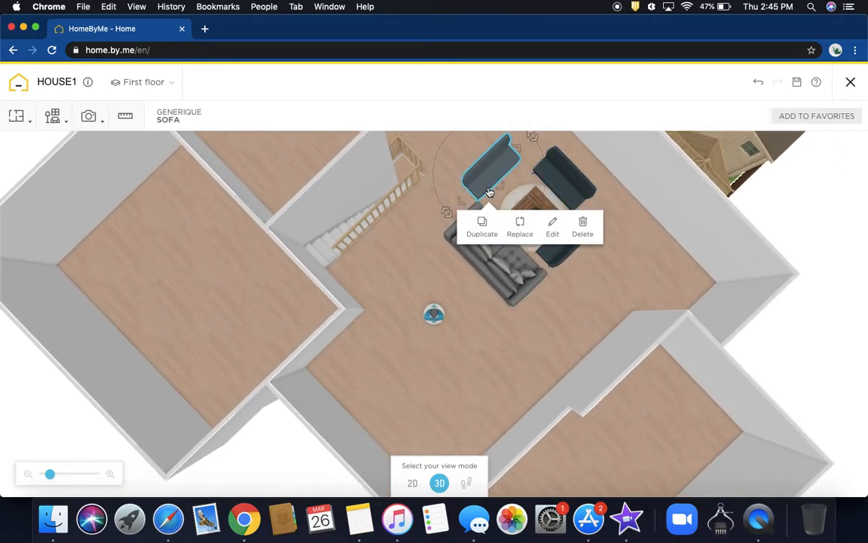
drag(488, 192, 498, 198)
click(630, 283)
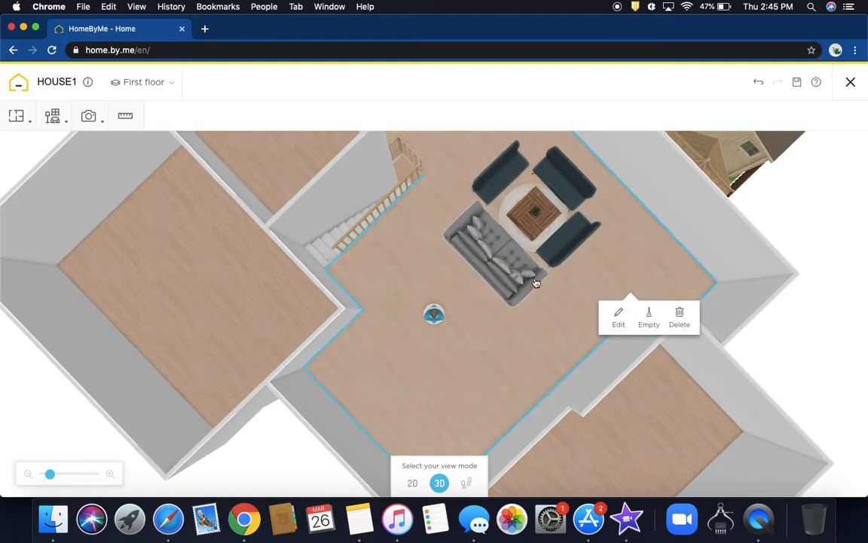
- Search the product catalogue for "plant" and place a tall potted tree in the corner of the living area
drag(470, 327, 545, 306)
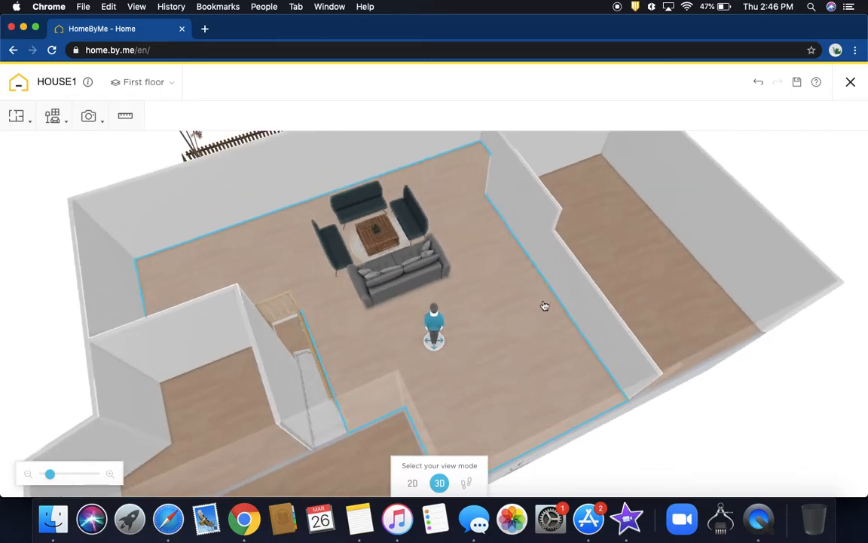
click(62, 120)
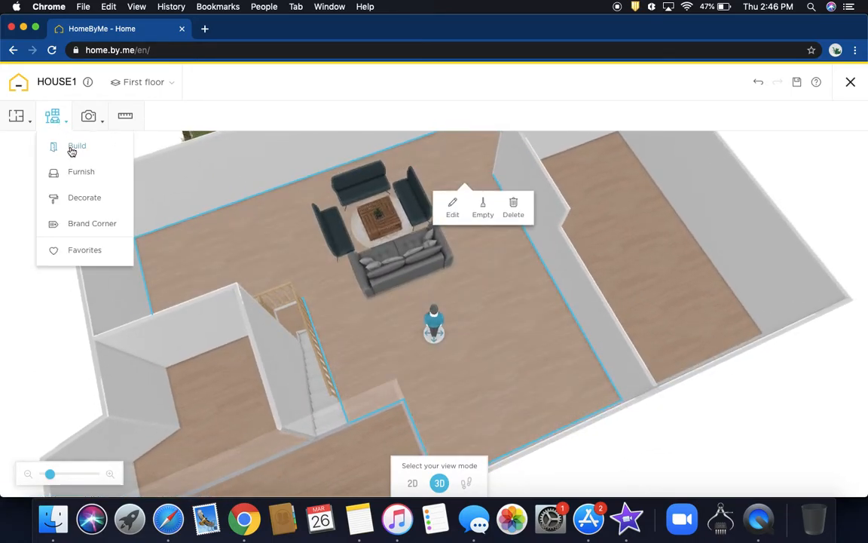
click(71, 145)
text(plant)
key(Return)
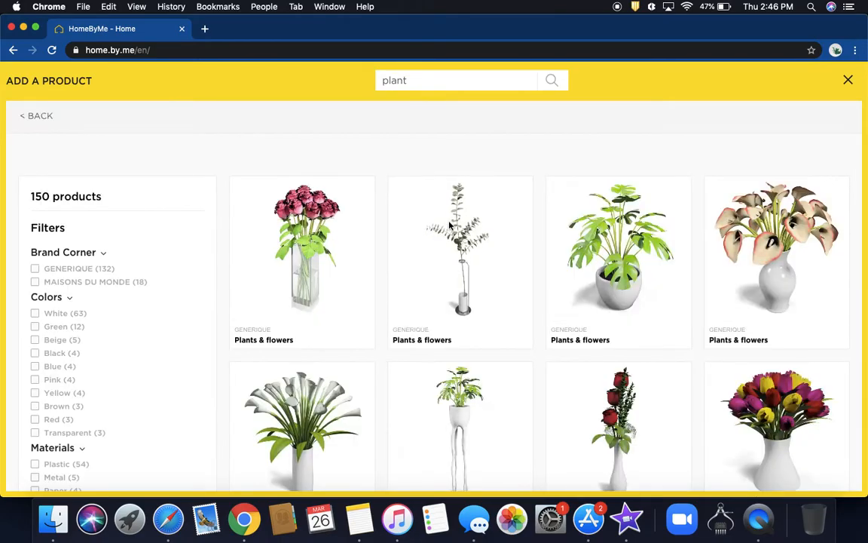
scroll(615, 273, down, 15)
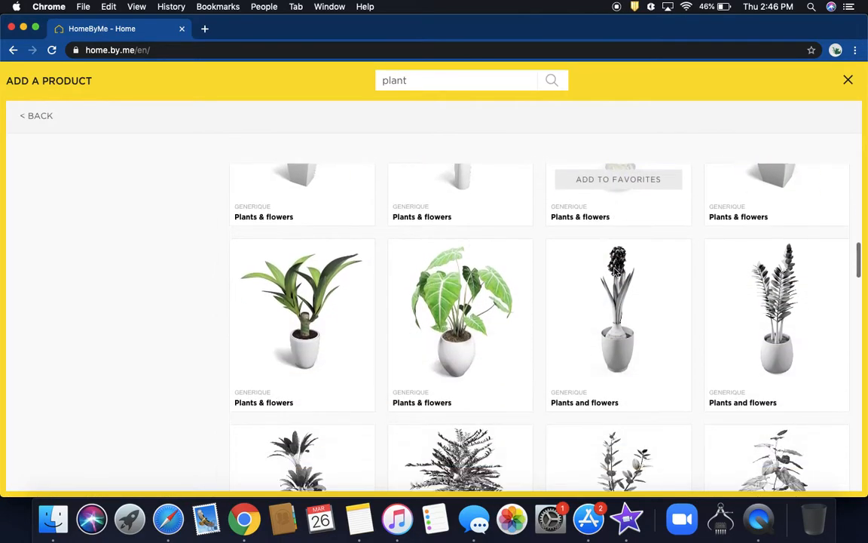
click(448, 335)
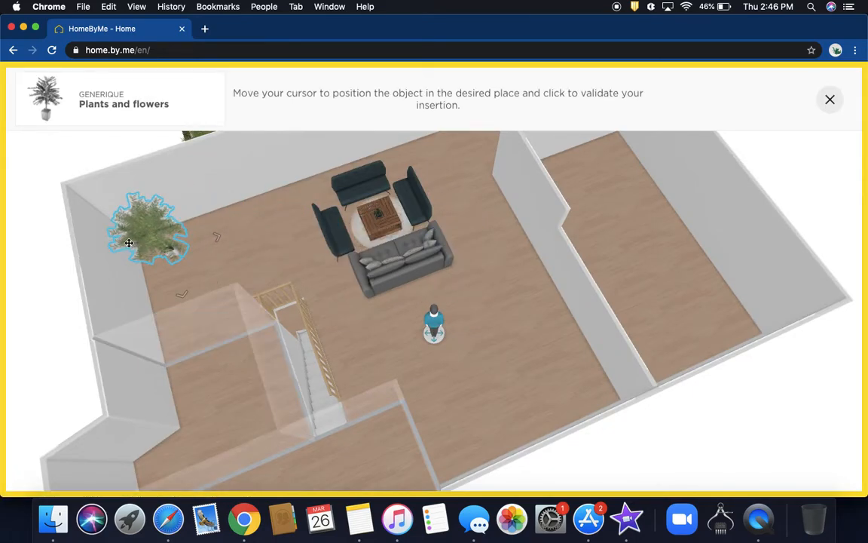
click(129, 243)
click(165, 294)
- Search the catalogue for "door" and place a glazed interior door in the wall between room 2 and room 3
drag(487, 322, 500, 238)
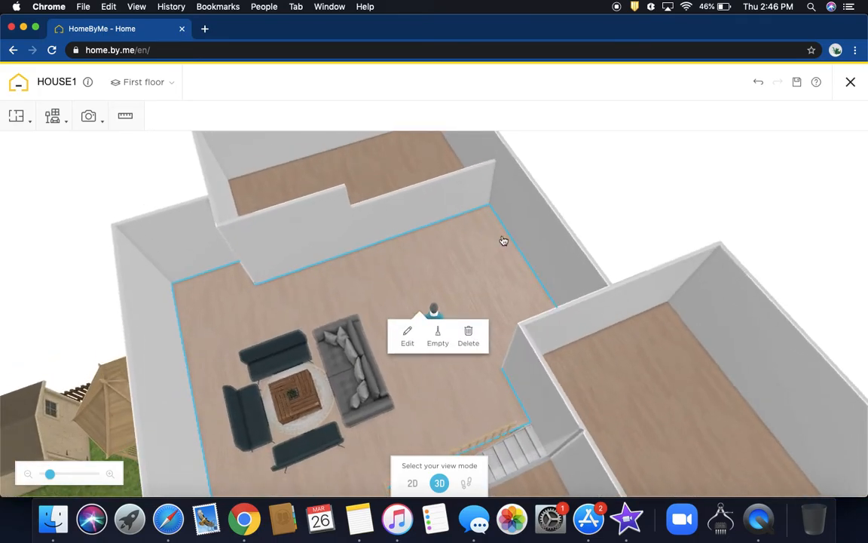
drag(468, 277, 539, 295)
click(53, 115)
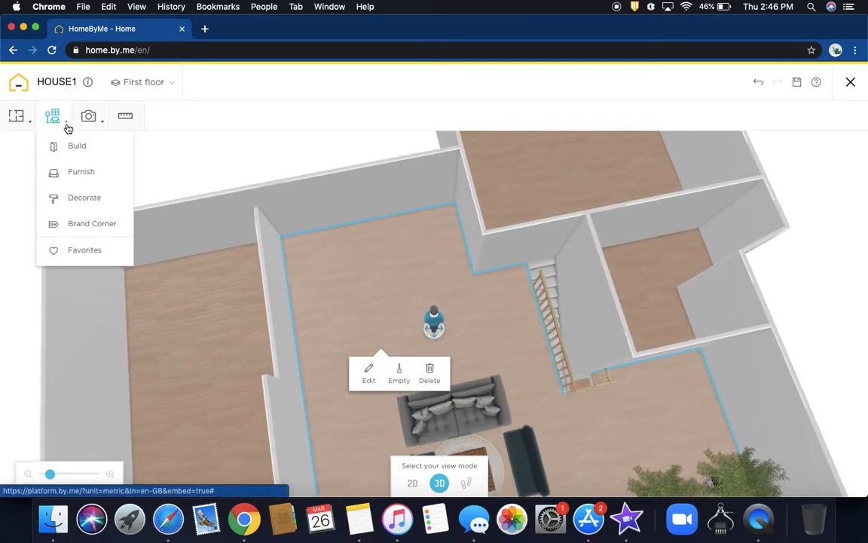
click(68, 146)
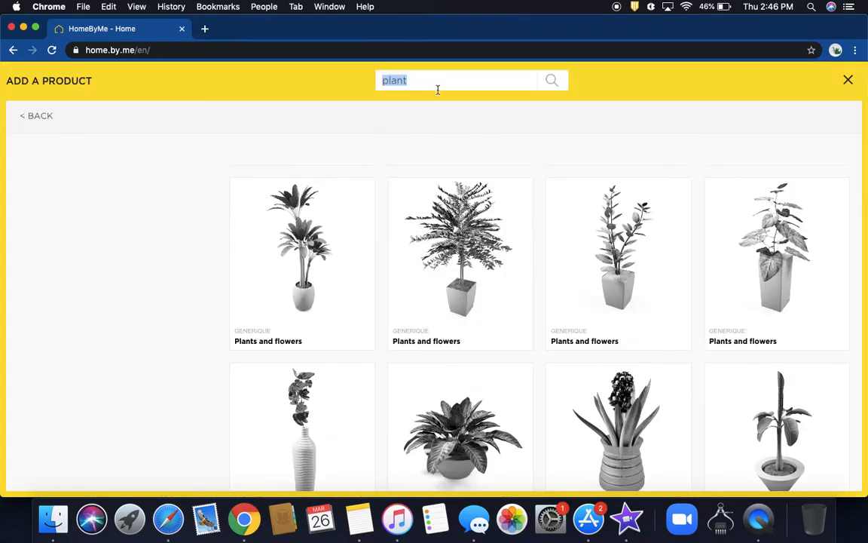
text(door)
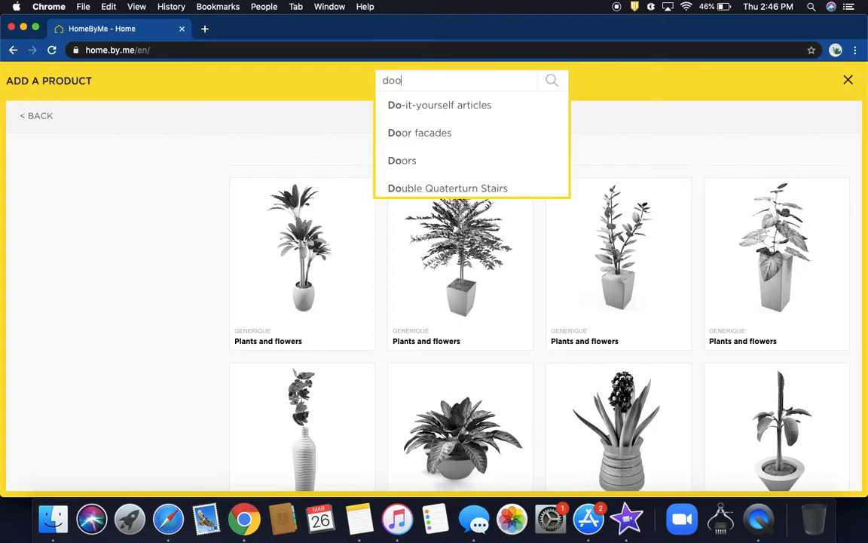
key(Return)
scroll(374, 221, down, 2)
scroll(374, 220, up, 1)
click(445, 264)
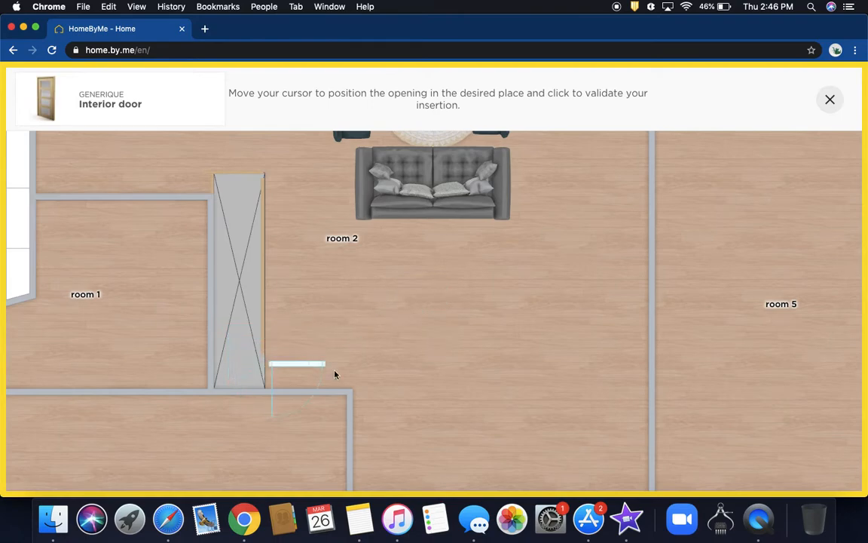
click(351, 456)
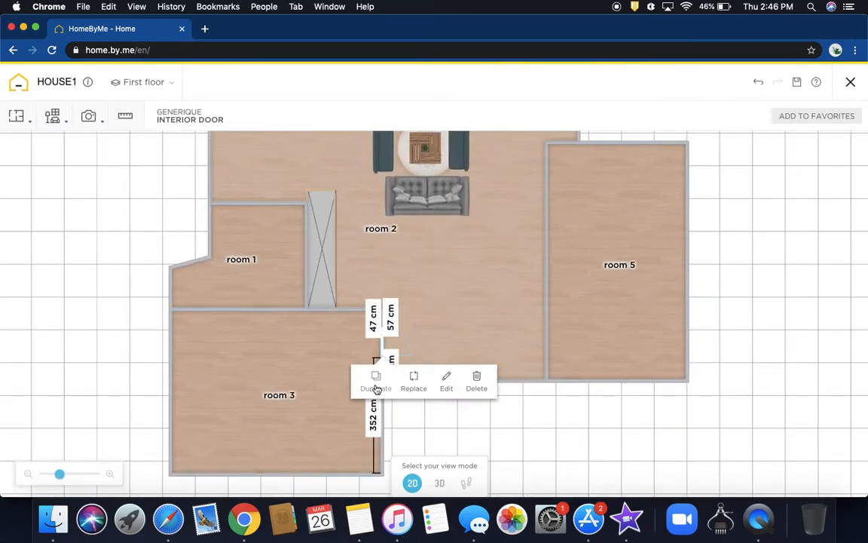
- Duplicate the interior door and move the copy into the lower part of the wall between room 2 and room 5
click(376, 389)
click(452, 269)
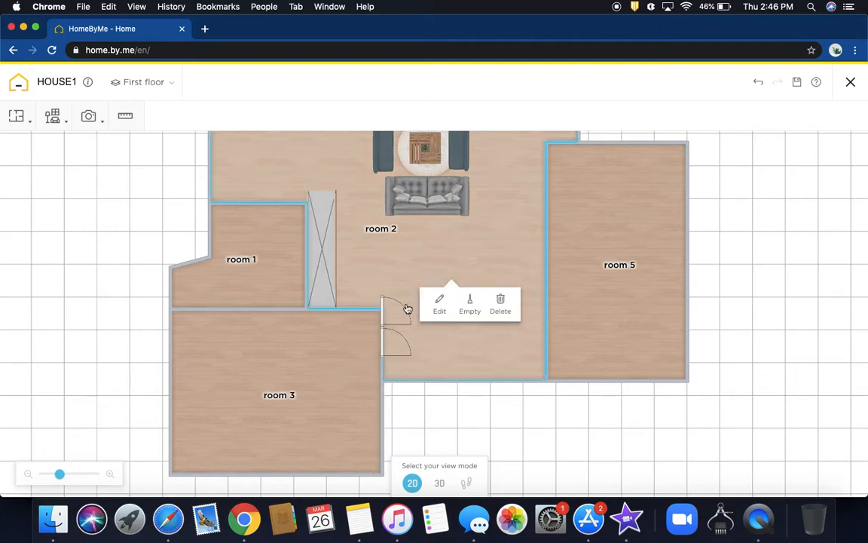
drag(387, 310, 559, 336)
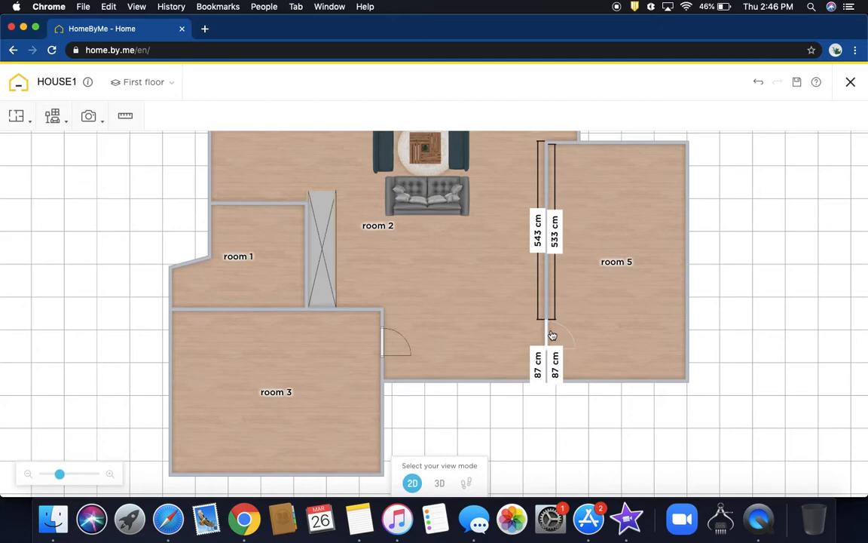
drag(551, 332, 551, 332)
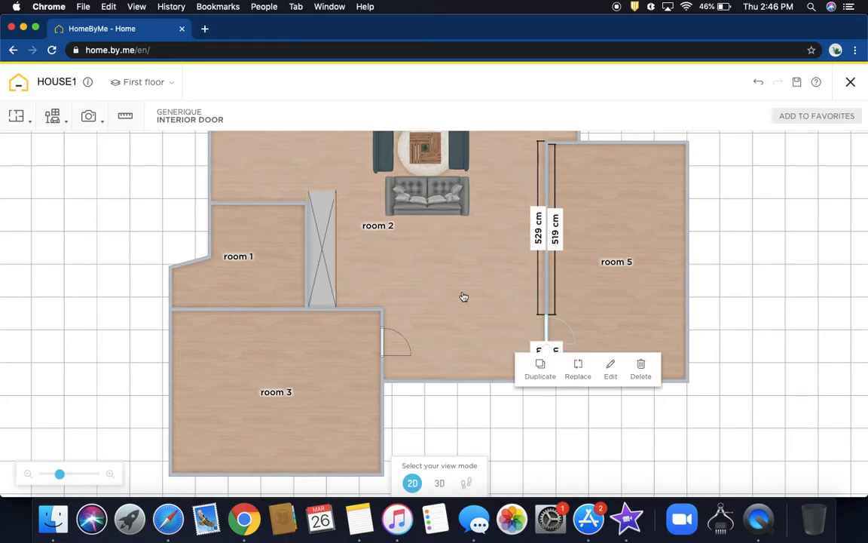
click(463, 296)
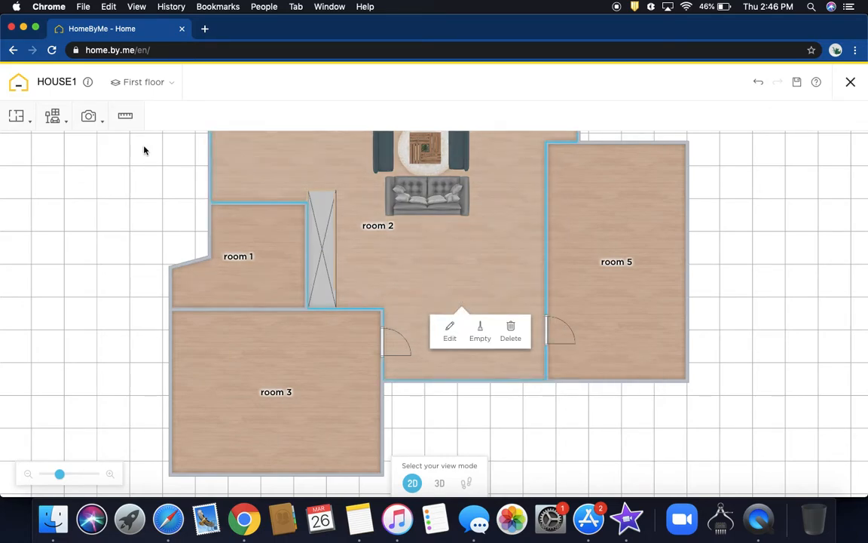
- Search the product catalogue for "rug"
click(53, 117)
click(71, 143)
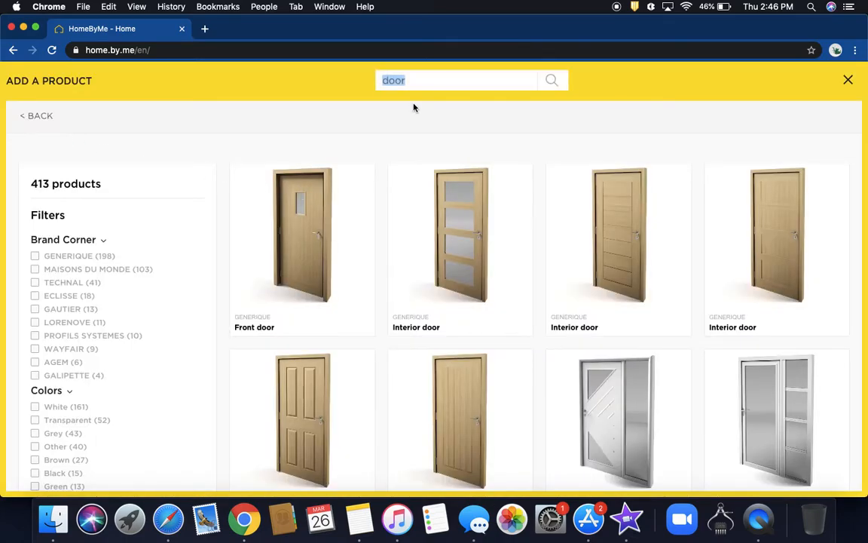
text(gug)
key(Return)
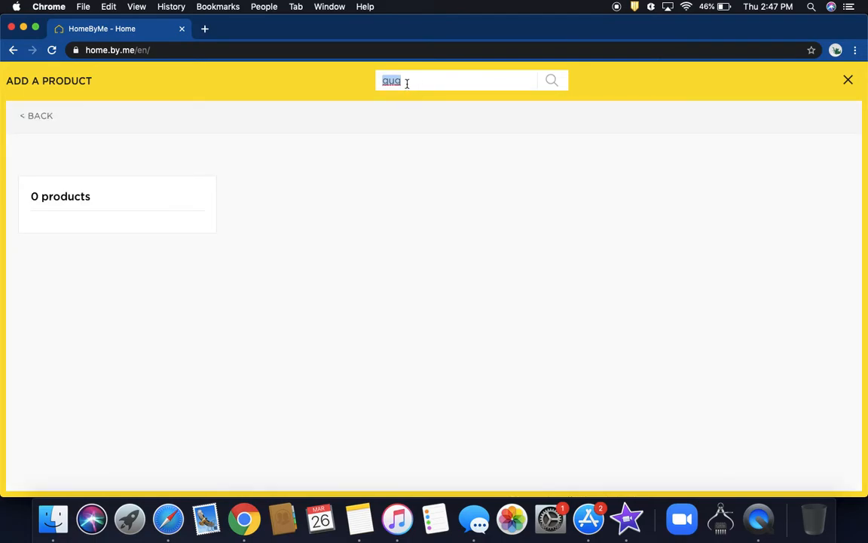
text(rug)
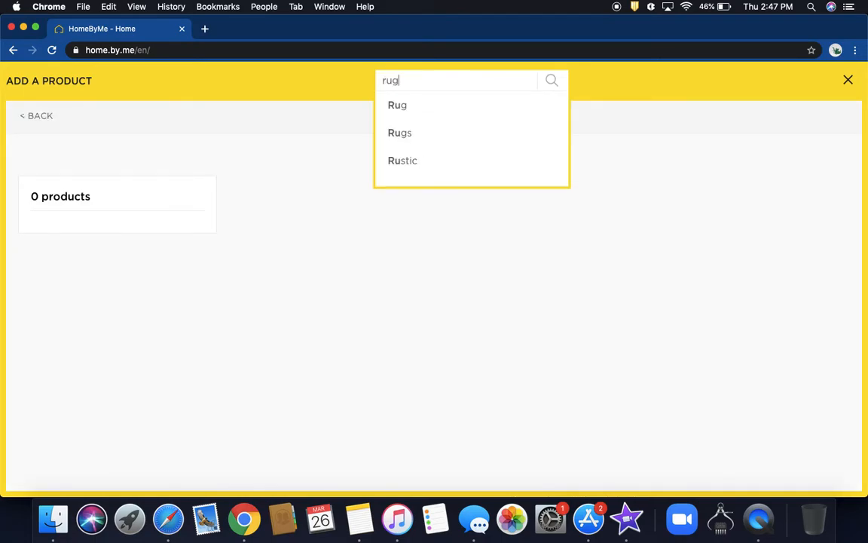
key(Return)
- Add the Berber Wool and Cotton Rug 140x200 to room 2, rotated a quarter turn and set against the room 3 door
scroll(362, 244, down, 5)
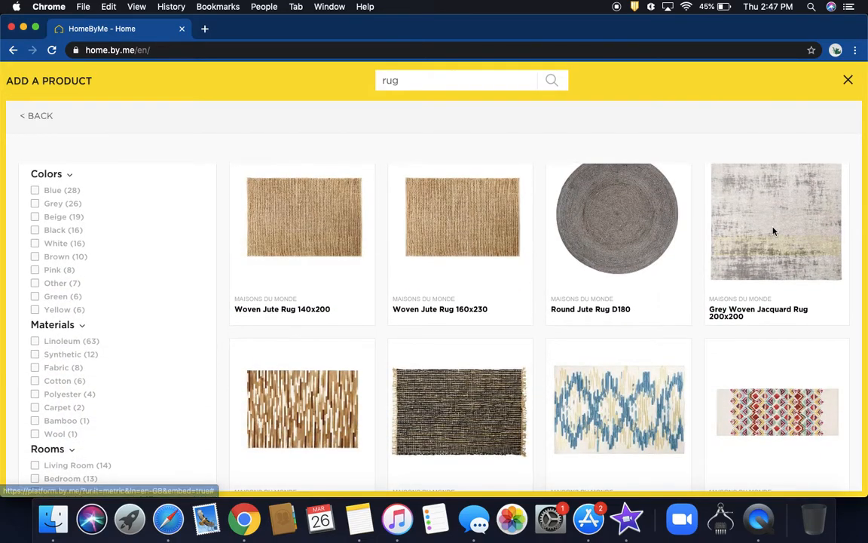
mouse_move(756, 260)
scroll(455, 428, down, 2)
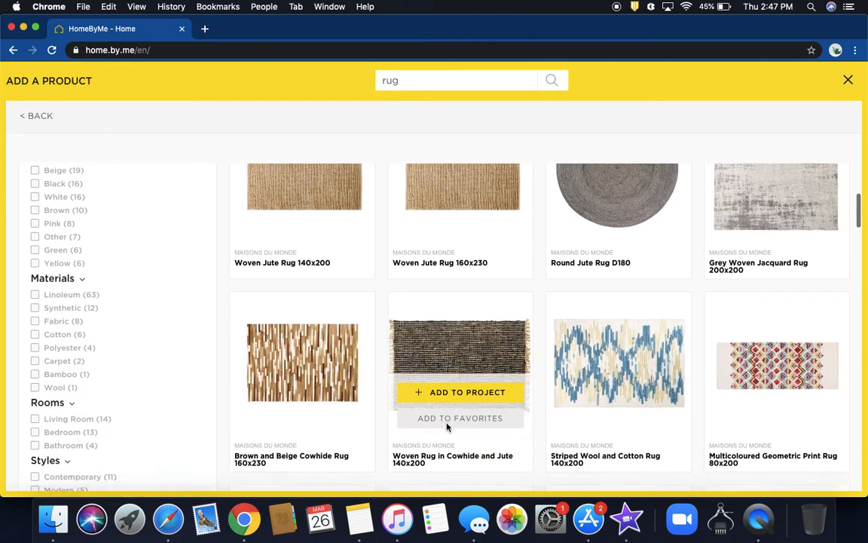
scroll(753, 354, down, 2)
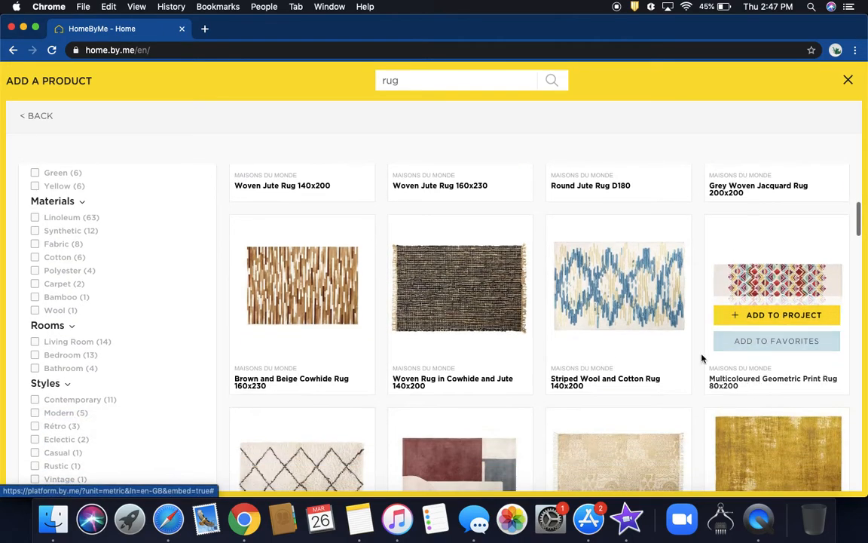
scroll(580, 411, down, 3)
scroll(580, 411, down, 2)
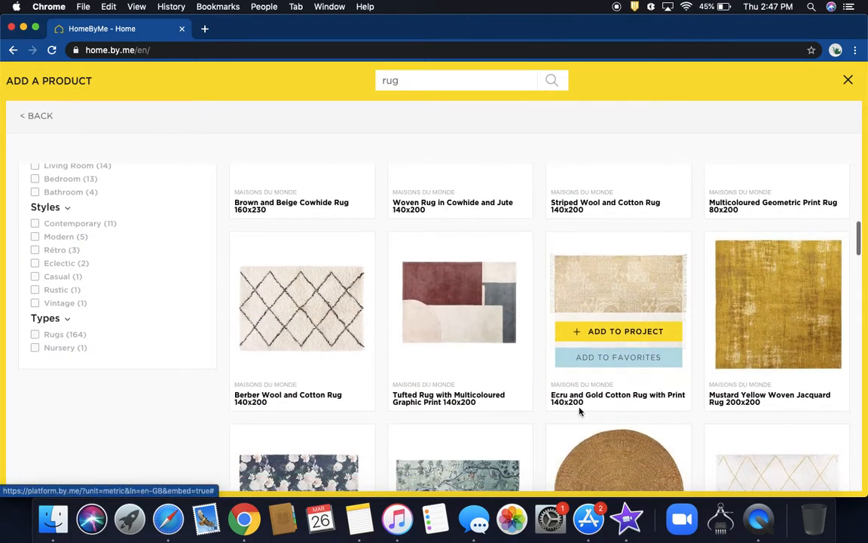
click(312, 332)
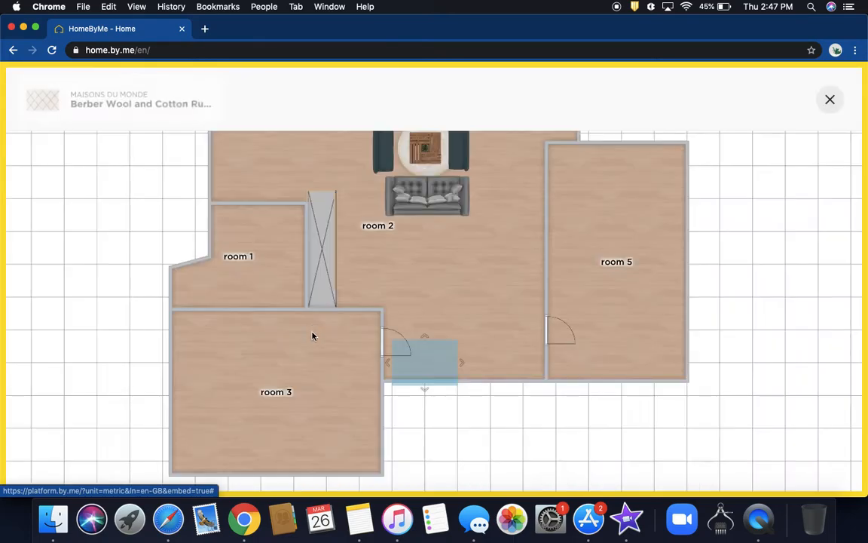
click(433, 337)
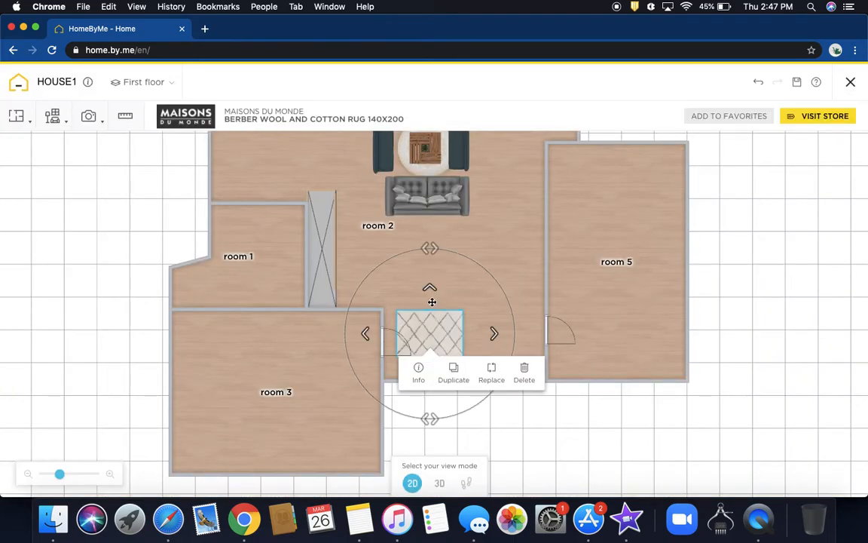
drag(455, 251, 503, 334)
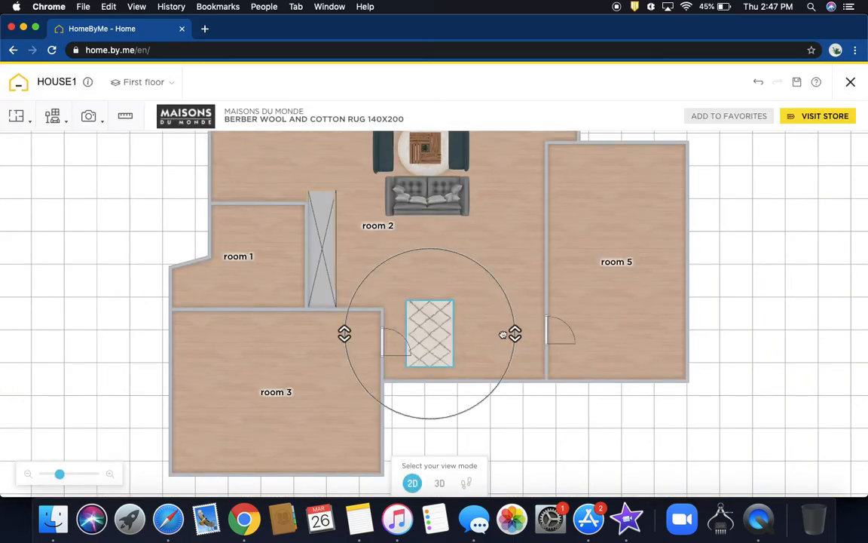
drag(442, 330, 418, 337)
- Duplicate the Berber rug and place the copy in room 2 against the room 5 door
click(442, 374)
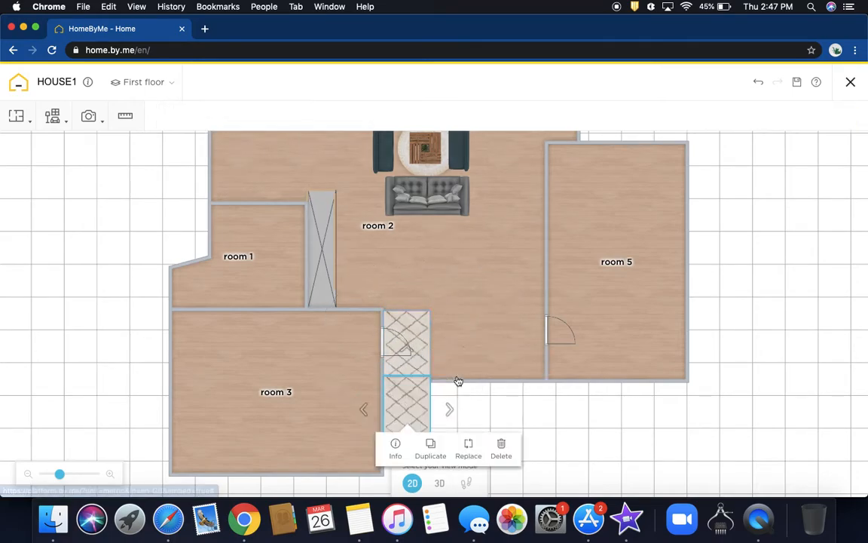
drag(430, 390, 522, 335)
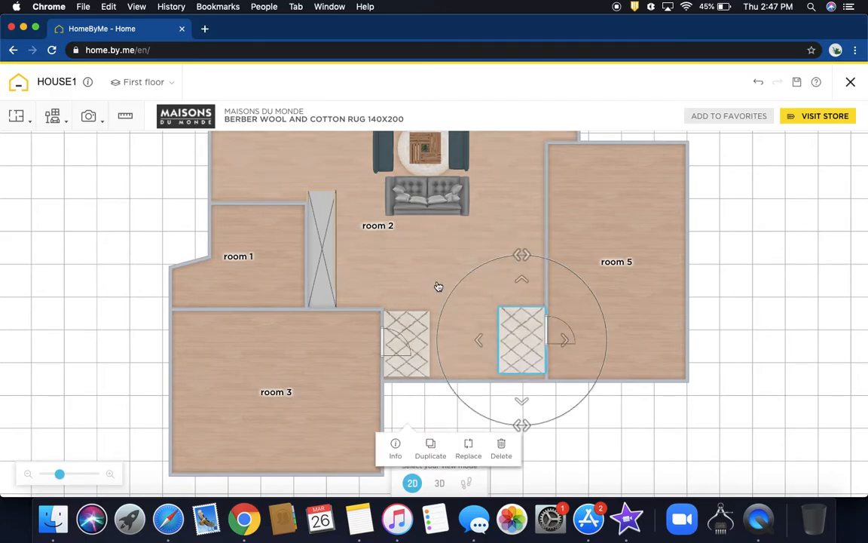
click(484, 211)
drag(445, 336, 458, 322)
click(525, 333)
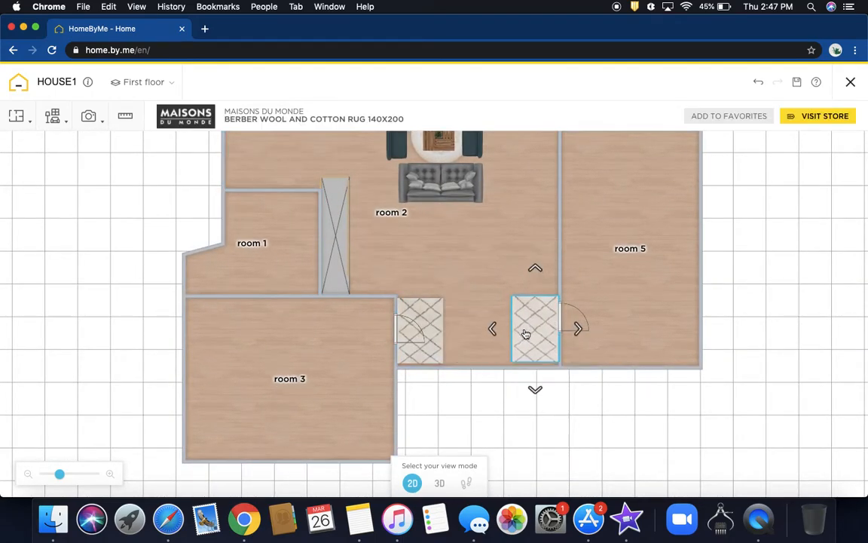
click(611, 296)
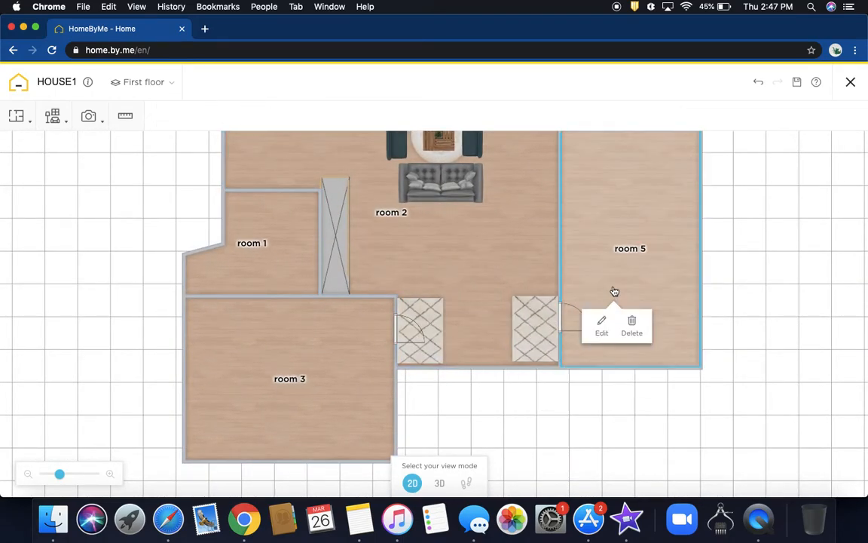
click(262, 387)
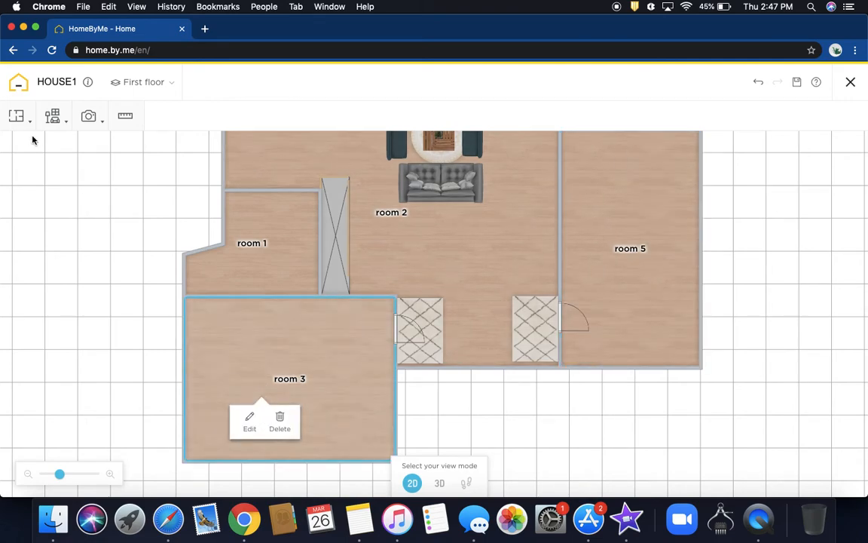
- Search the product catalogue for "king bed"
click(56, 122)
click(73, 150)
key(BackSpace)
text(king bed)
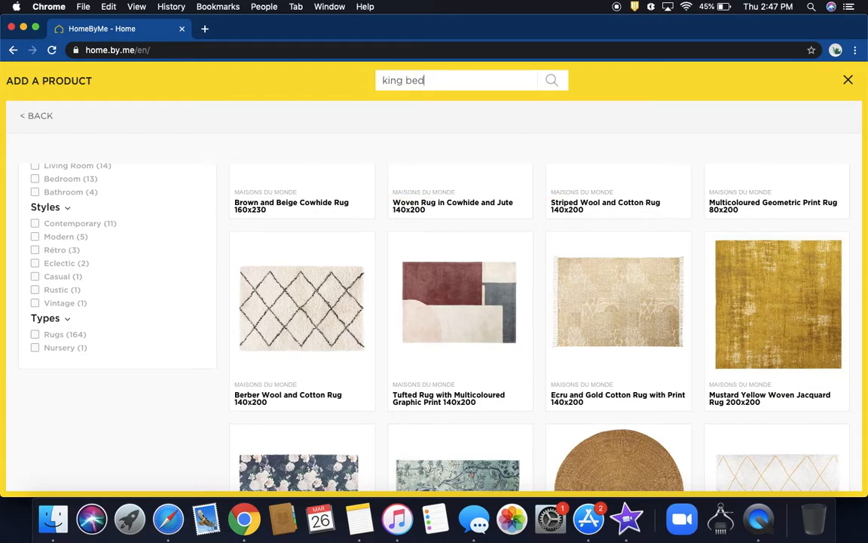
key(Return)
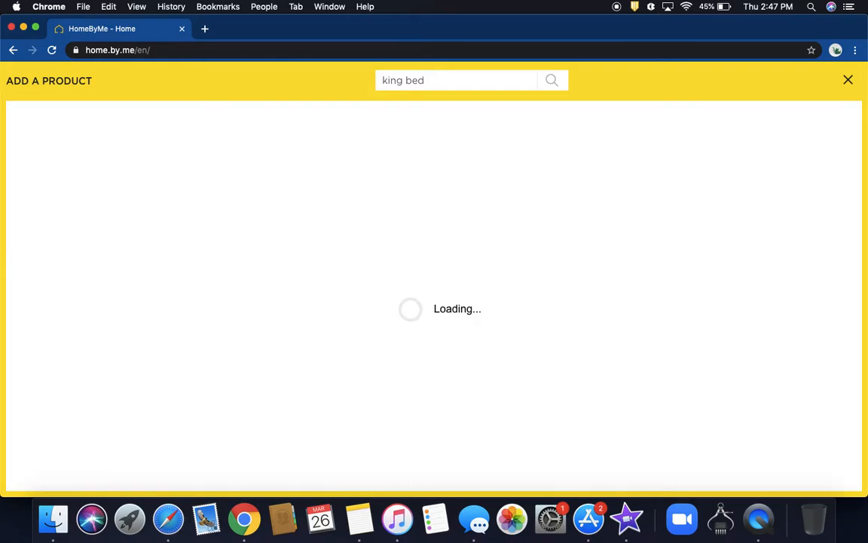
- Add the Solid Sheesham Wood 160 x 200 King Size Bed Quadra to room 3, turned with its headboard against the lower wall
scroll(454, 364, down, 2)
scroll(455, 364, up, 1)
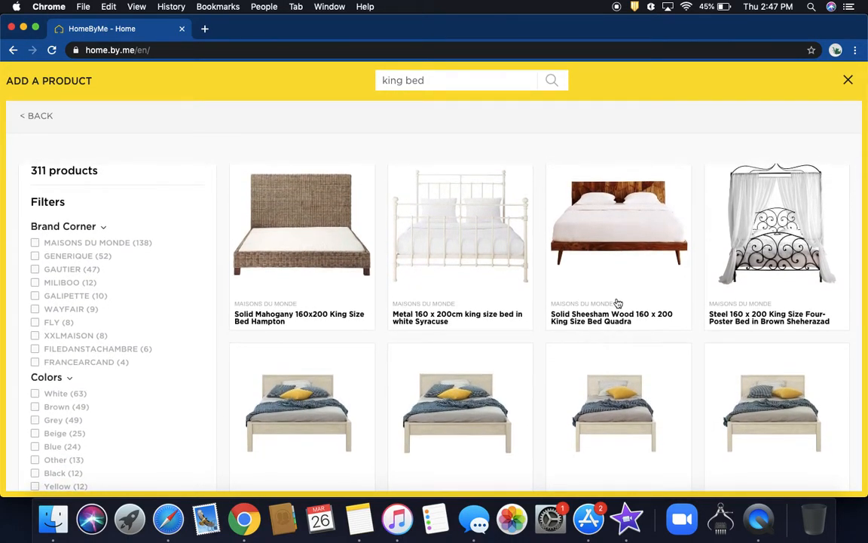
click(614, 252)
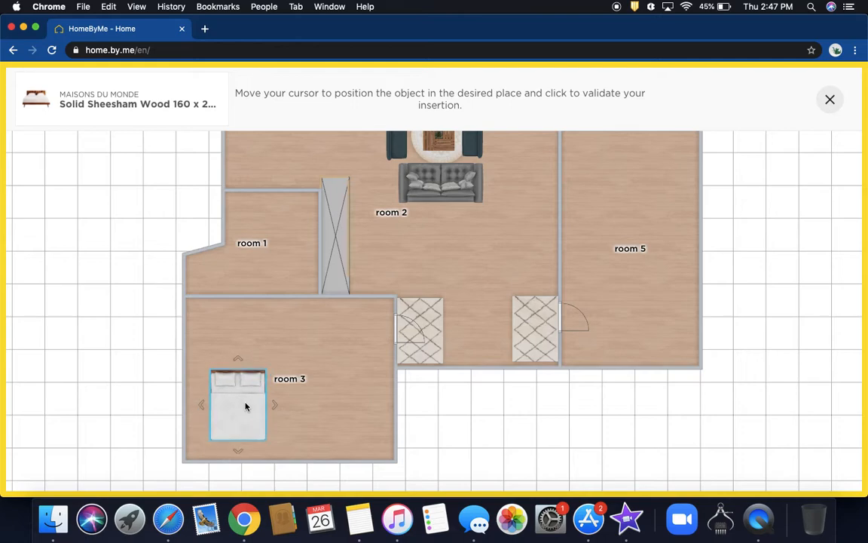
click(245, 407)
drag(245, 312, 244, 452)
drag(249, 392, 251, 415)
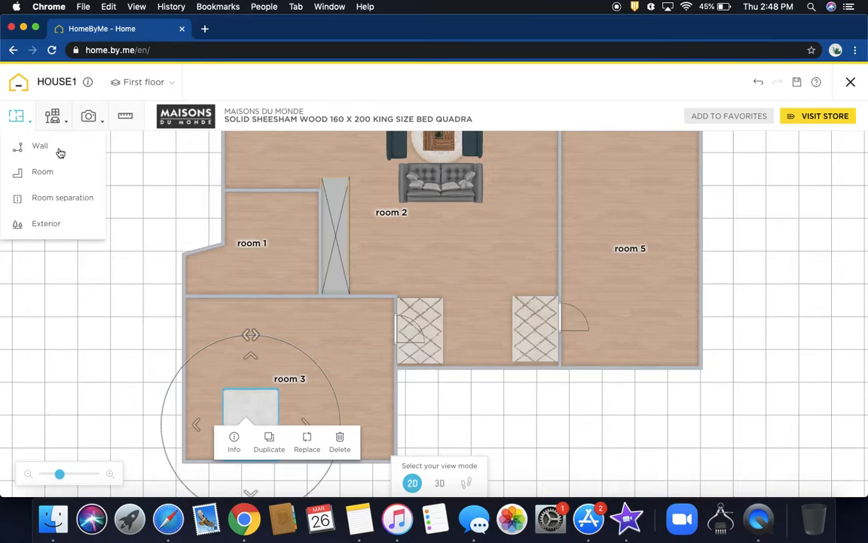
- Search the product catalogue for "chest"
mouse_move(62, 123)
click(74, 145)
click(423, 84)
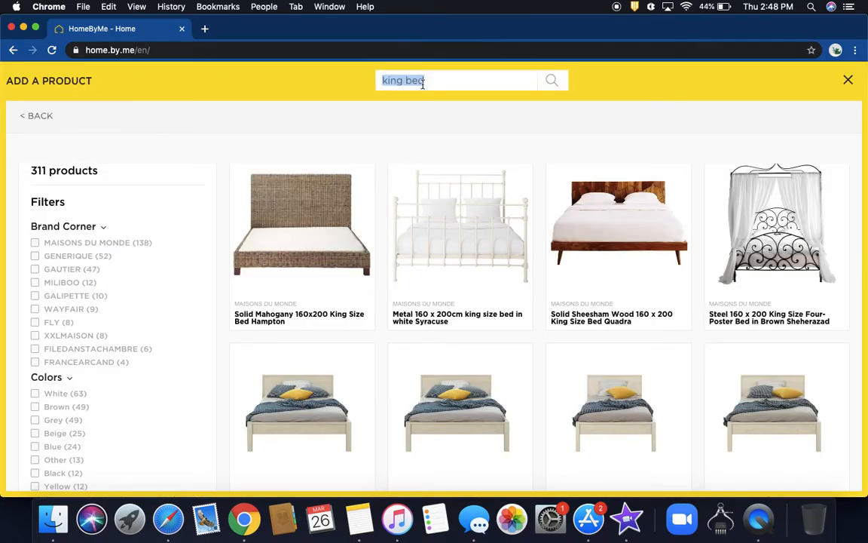
text(chest)
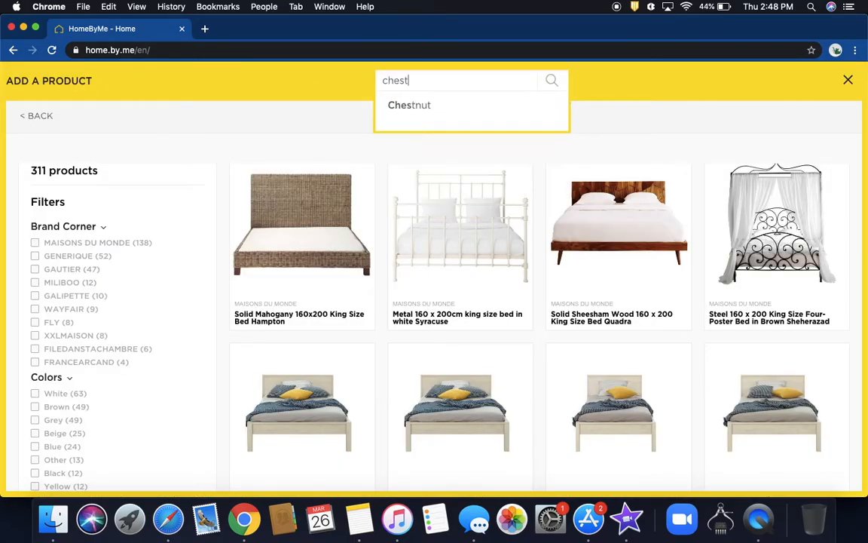
key(Return)
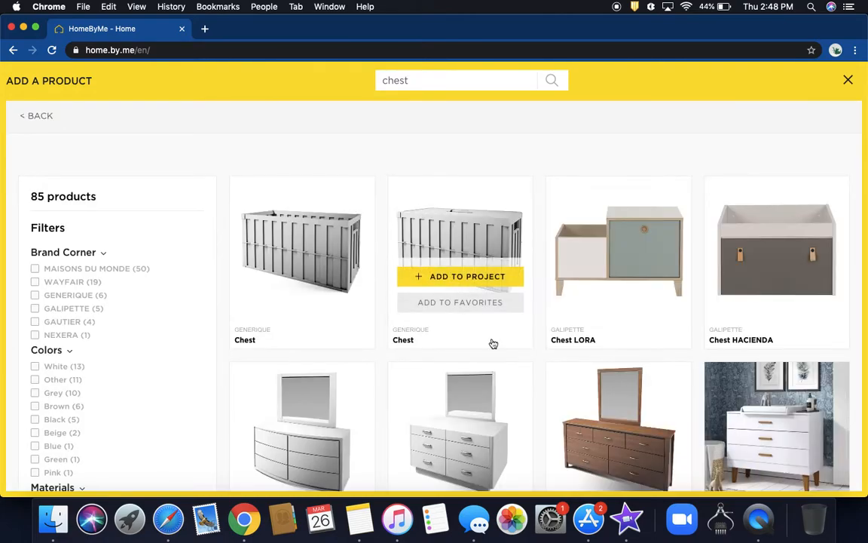
- Add the six-drawer Generique chest of drawers with mirror to room 3, turned to back onto the lower wall beside the bed
scroll(490, 340, down, 3)
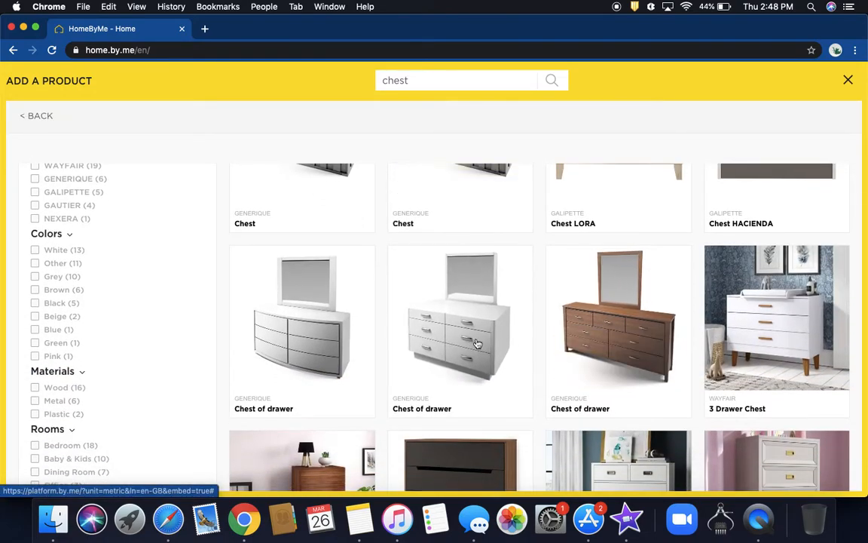
click(461, 344)
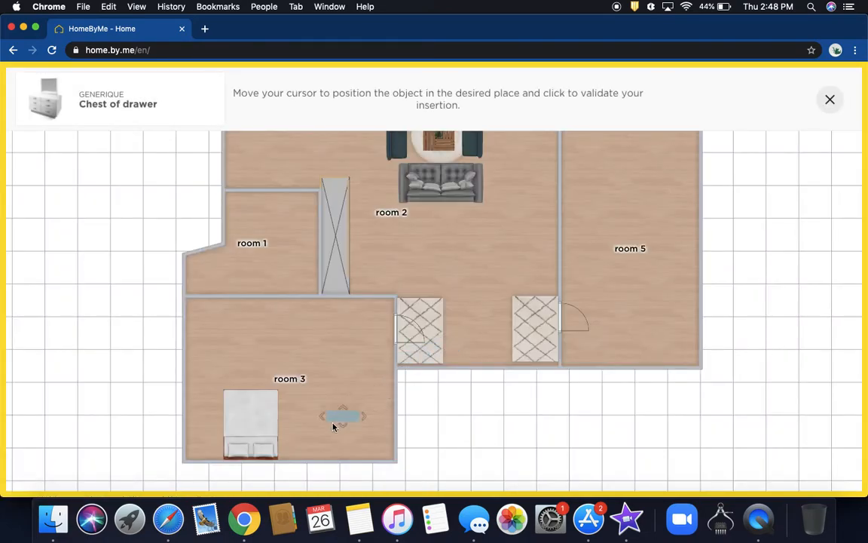
click(338, 421)
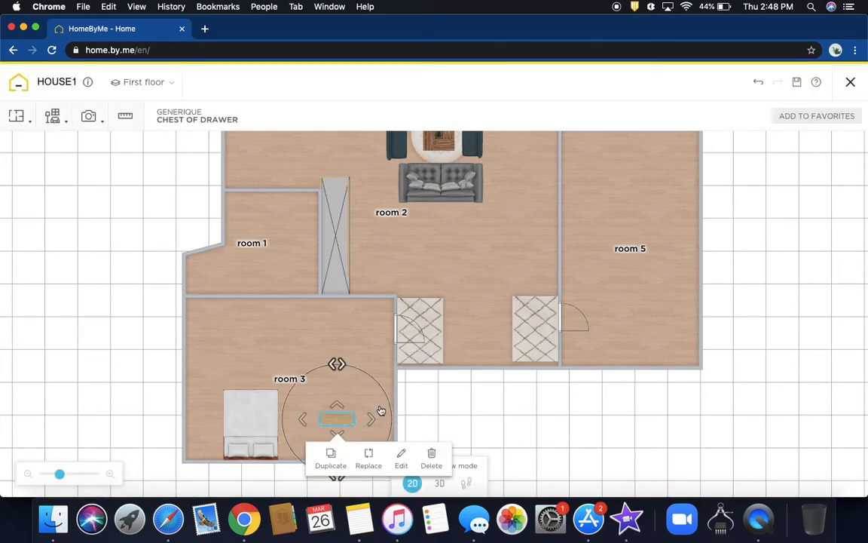
drag(337, 364, 309, 372)
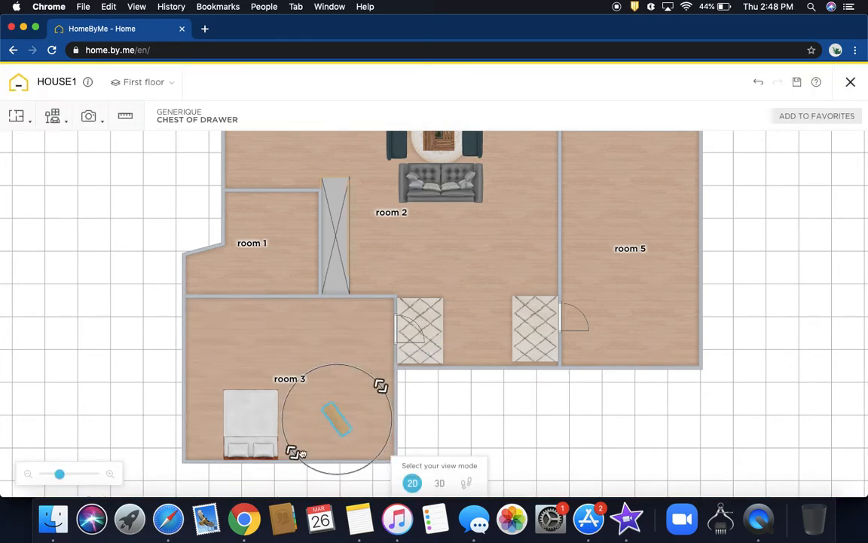
drag(336, 417, 328, 452)
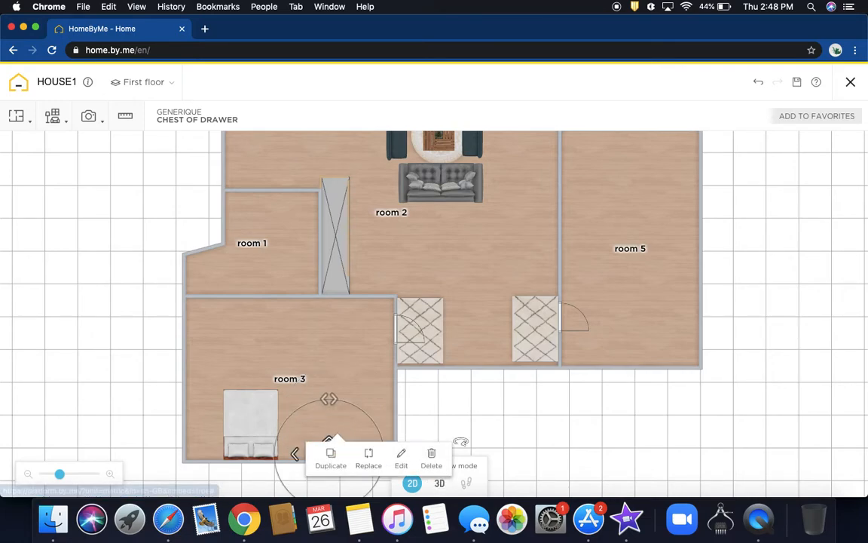
- Show the floor in 3D and inspect the placement of the bed and chest of drawers in room 3
click(439, 483)
drag(540, 214, 397, 298)
drag(346, 289, 349, 296)
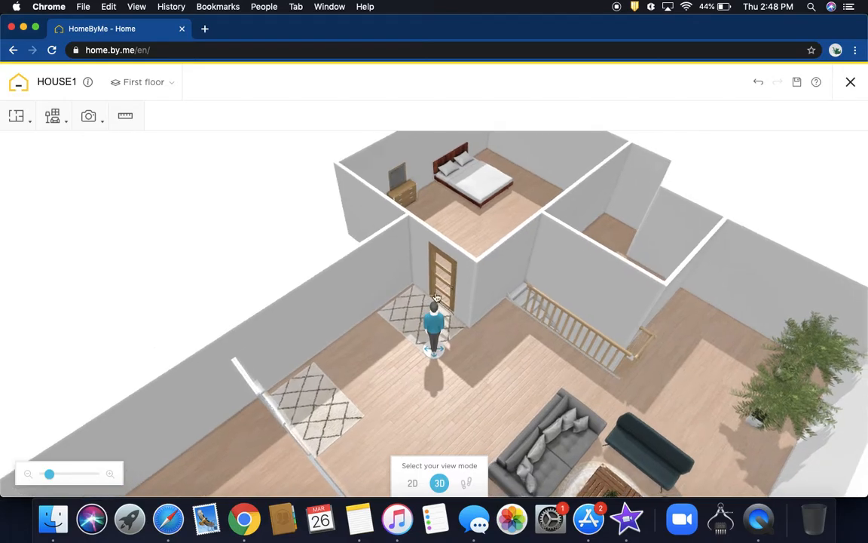
drag(437, 292, 463, 226)
drag(523, 274, 670, 287)
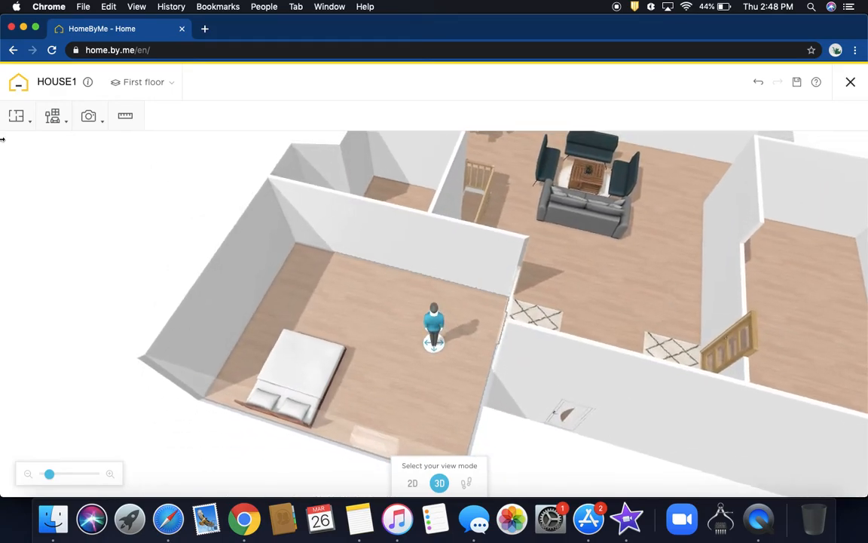
- Search the product catalogue for "fan" and refine the search to "ceiling fan"
click(68, 133)
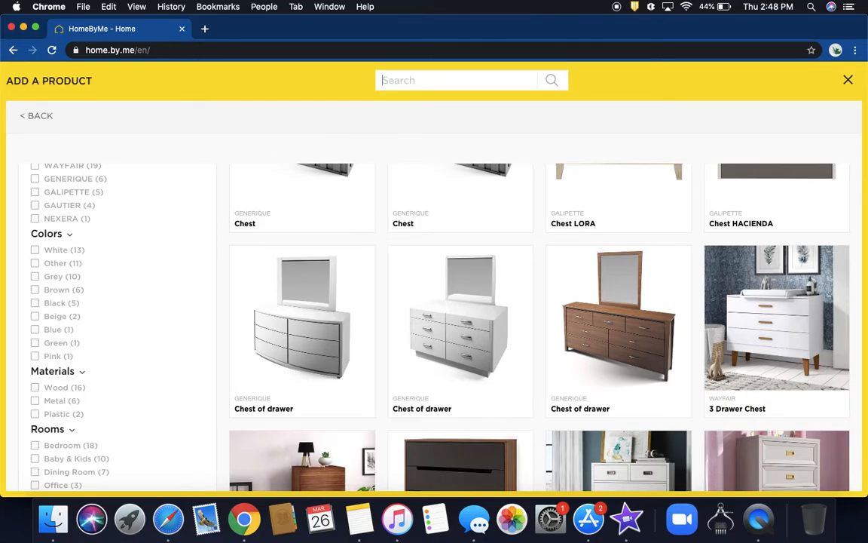
text(fan)
key(Return)
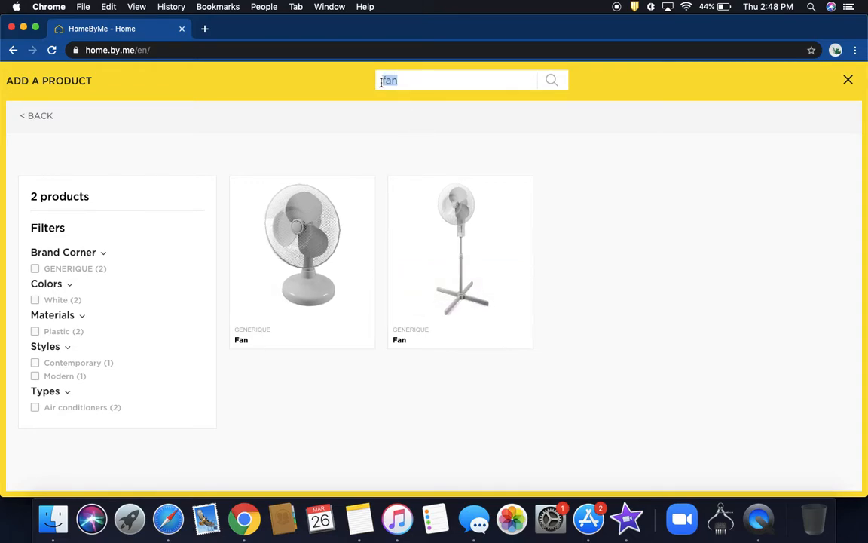
text(ceiling)
key(Return)
- Add the Ventilateur plafonnier ARAYA ceiling fan to room 3, above the foot of the bed
scroll(596, 312, down, 3)
scroll(595, 311, down, 3)
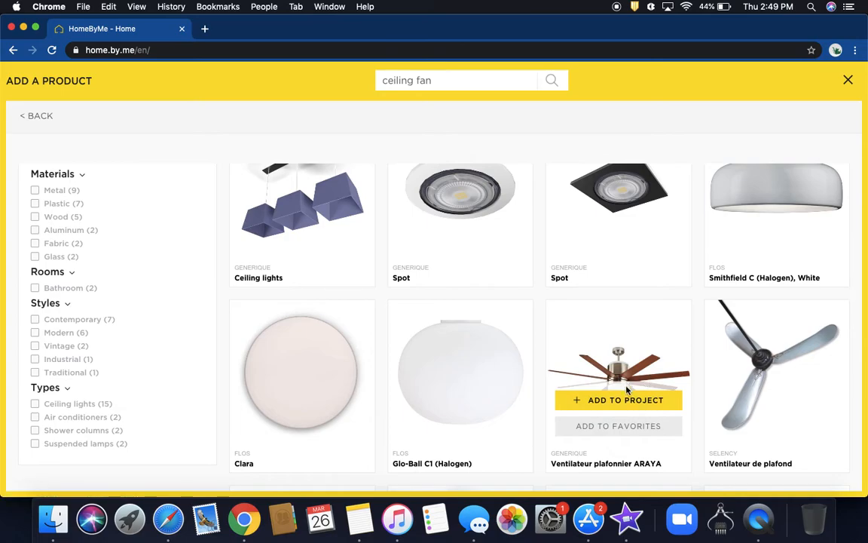
click(632, 400)
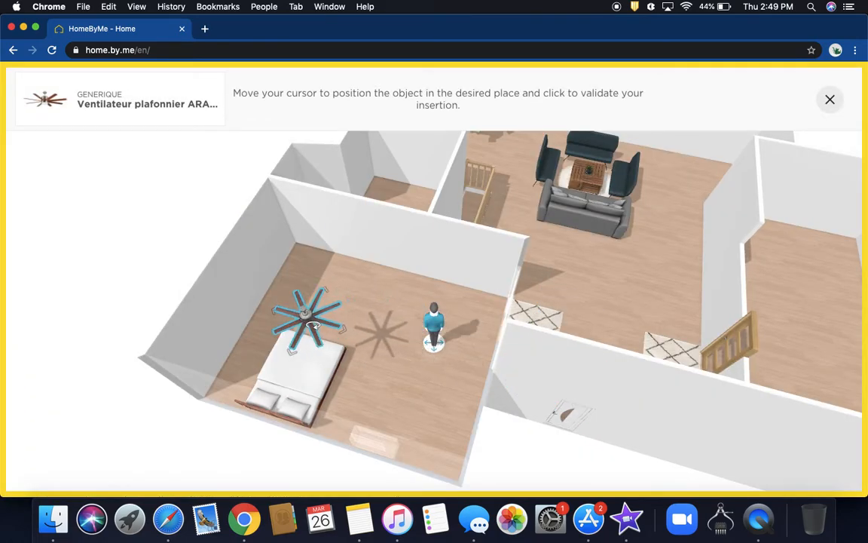
click(310, 321)
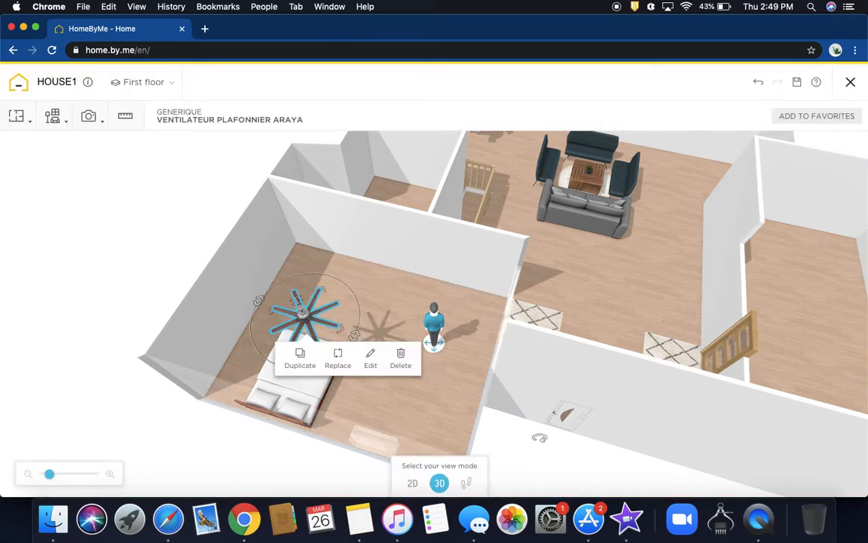
click(397, 383)
- Search the product catalogue for the suggested term "Wardrobes"
drag(402, 384, 469, 370)
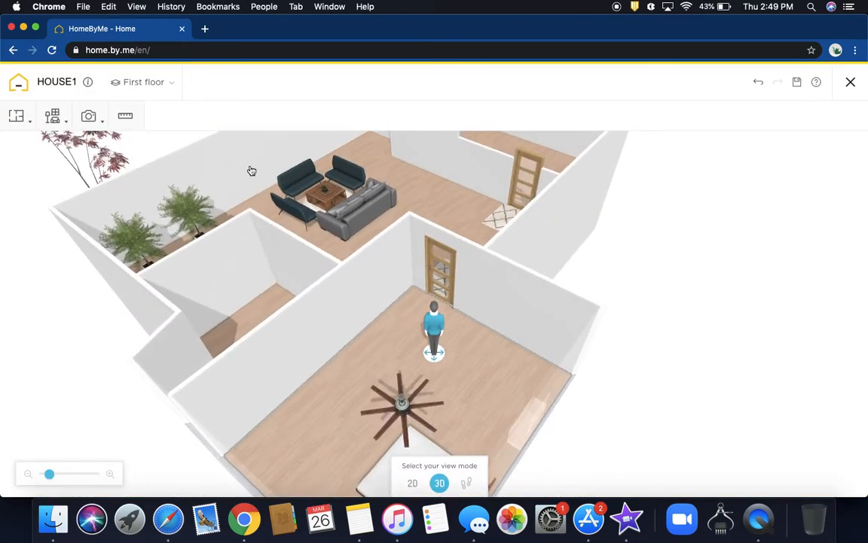
click(54, 117)
click(66, 143)
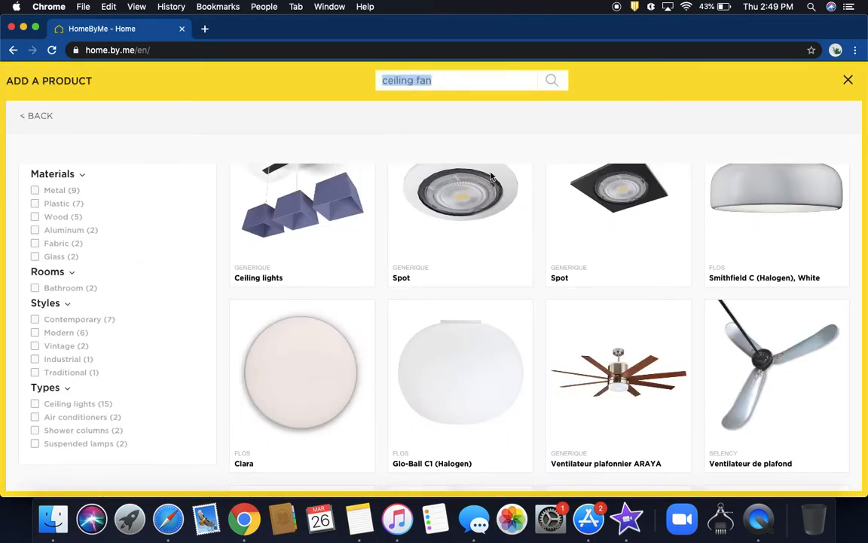
text(ward)
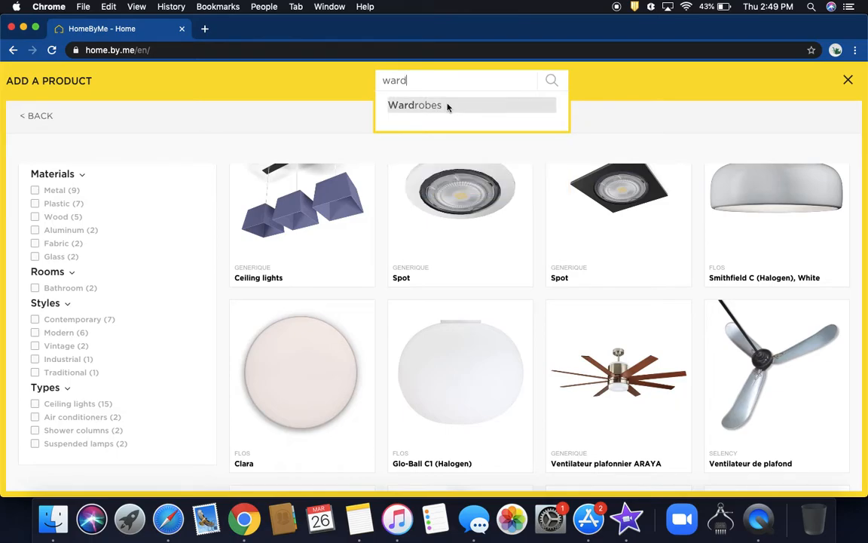
click(446, 106)
- Add the Generique multi-door wardrobe with upper and lower doors to room 3, against the door wall right beside the door
scroll(477, 178, down, 2)
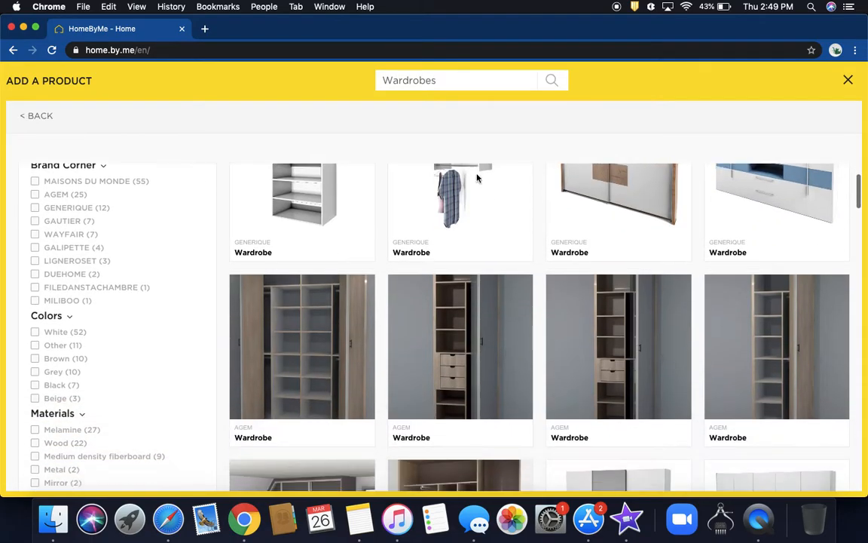
scroll(324, 354, down, 5)
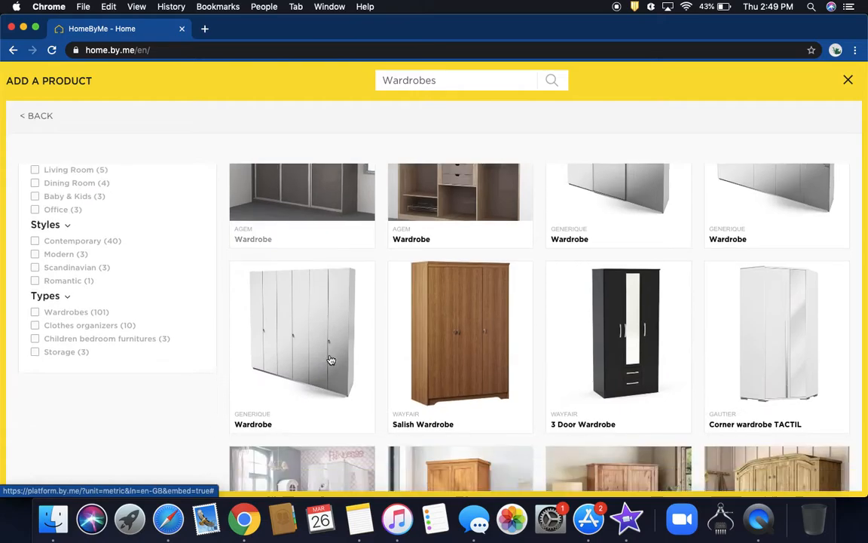
scroll(330, 361, down, 5)
scroll(330, 360, up, 9)
scroll(330, 360, up, 3)
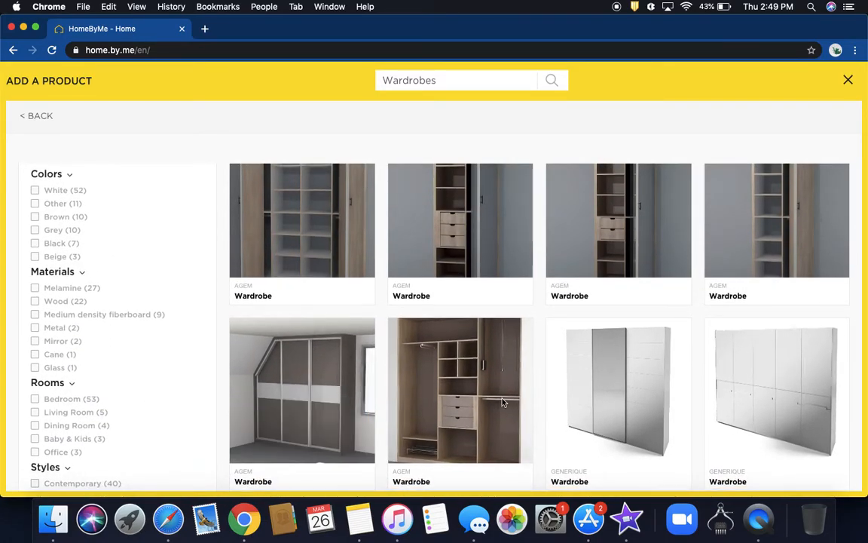
scroll(368, 386, down, 1)
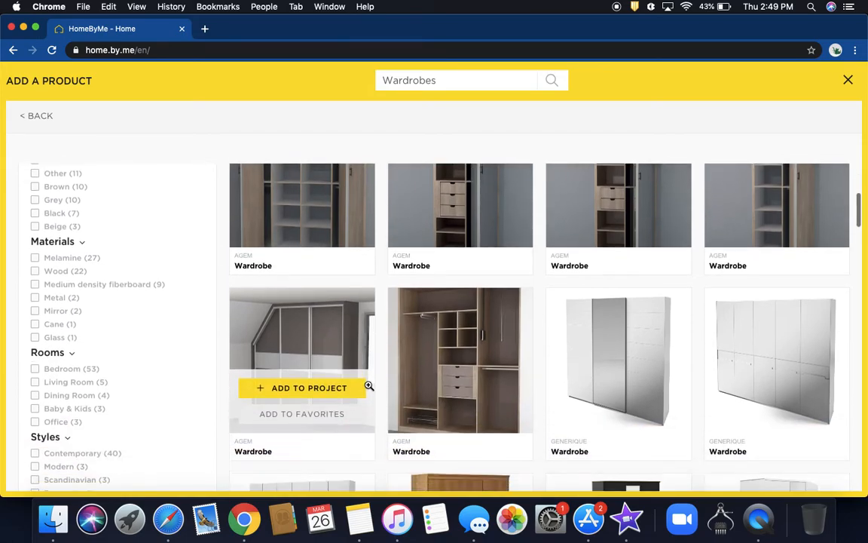
click(755, 381)
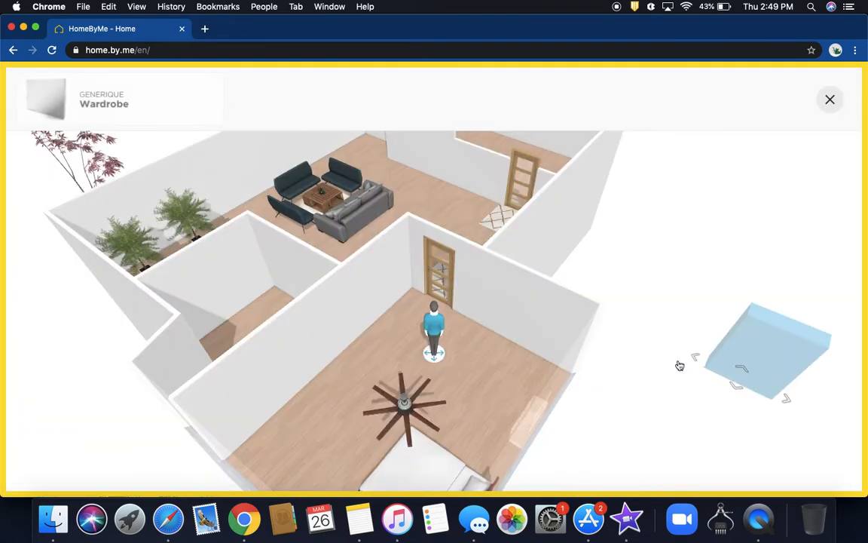
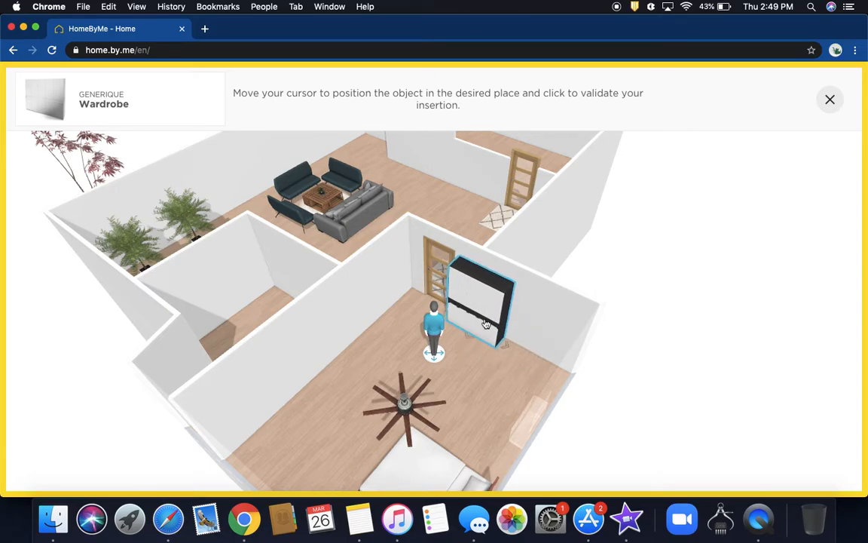
click(486, 320)
- Duplicate the wardrobe and place the copy farther along the same wall, leaving a small gap between the two
click(473, 365)
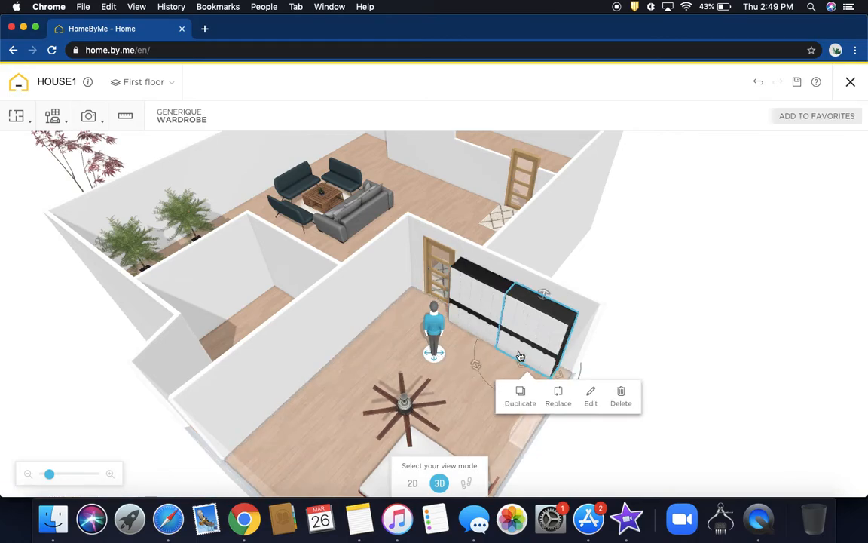
drag(521, 349, 530, 353)
click(385, 354)
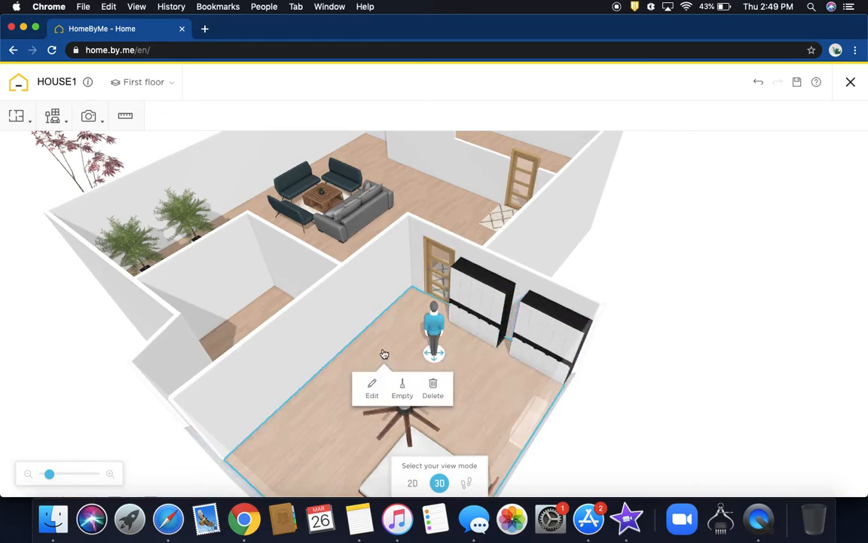
- Search the catalogue for "door" and add the Generique horizontal-panel interior door between rooms 1 and 3, about 151 cm from the outer wall
mouse_move(66, 128)
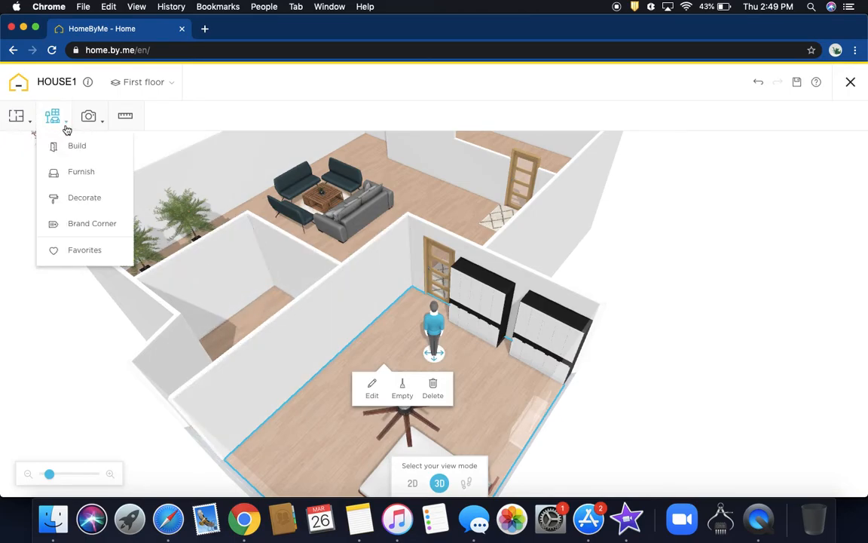
click(72, 144)
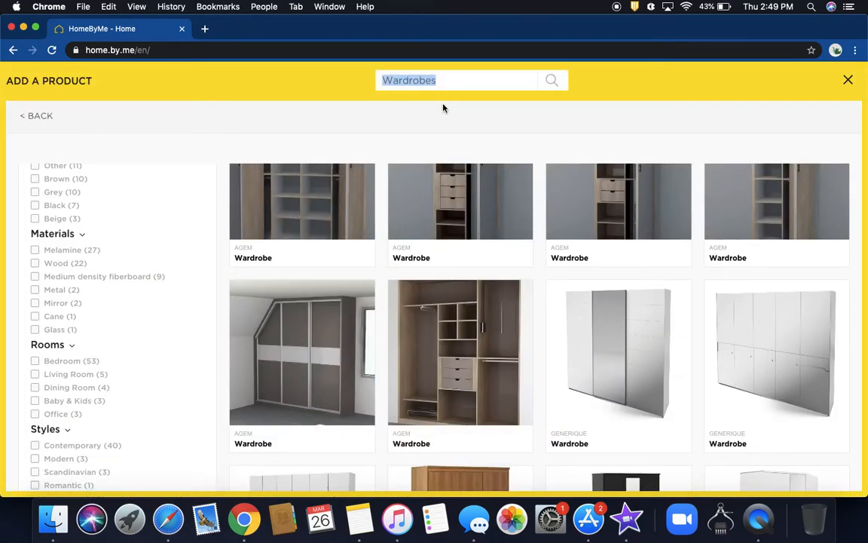
key(BackSpace)
text(d)
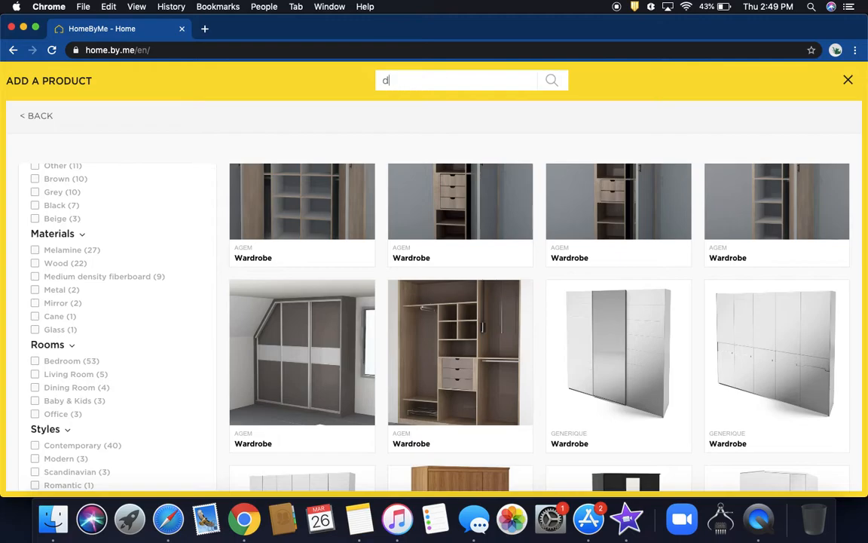
text(oor)
key(Return)
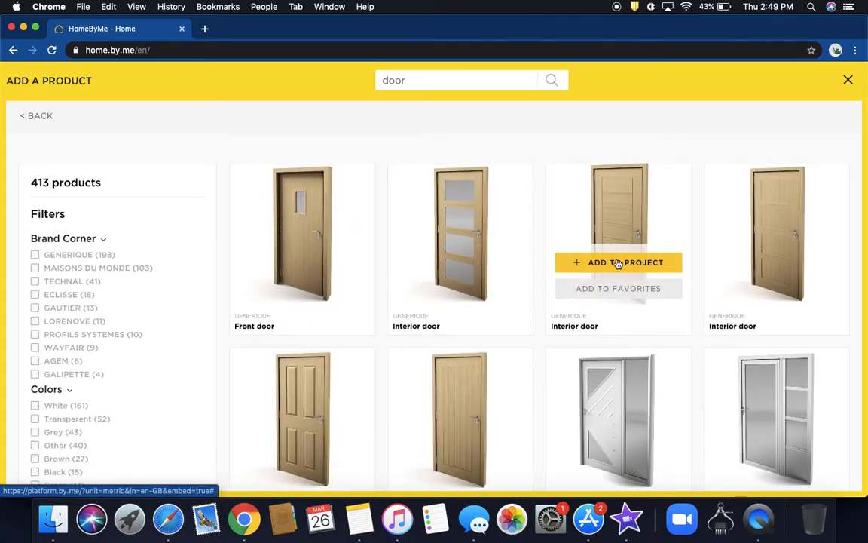
click(616, 263)
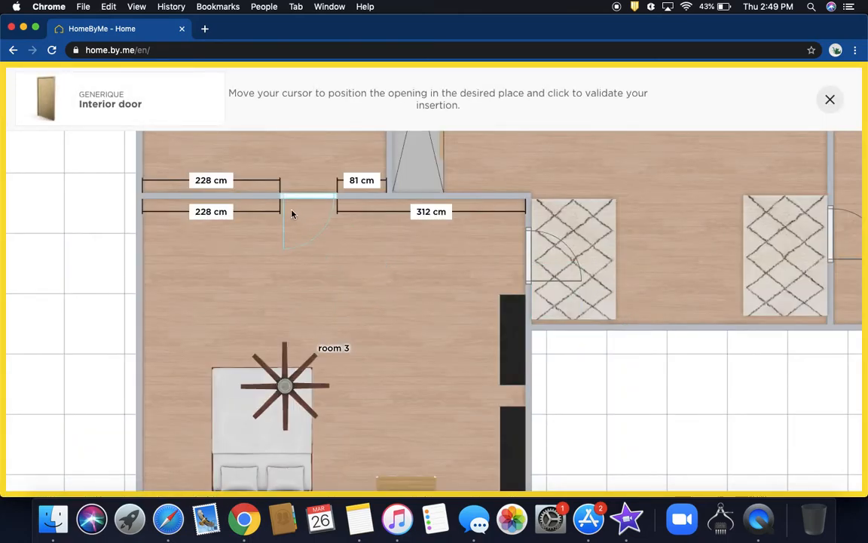
click(263, 208)
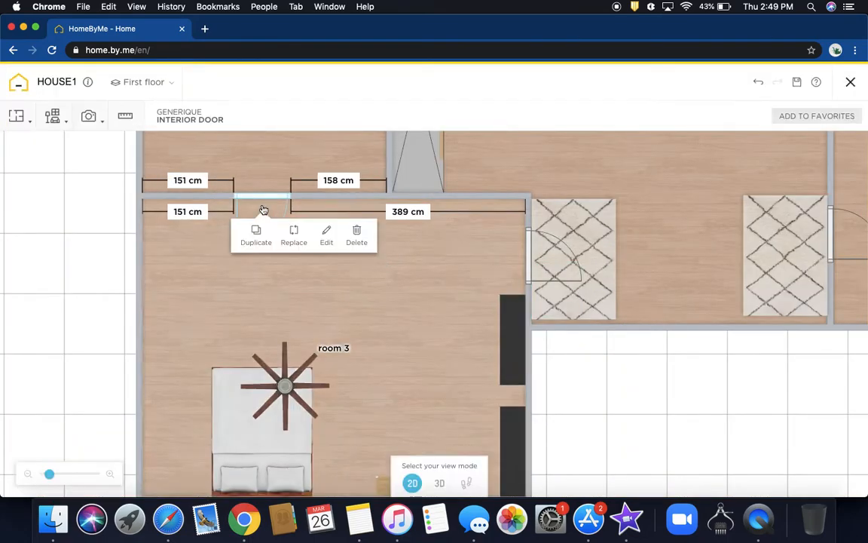
- Search the product catalogue for "mat"
scroll(338, 280, down, 3)
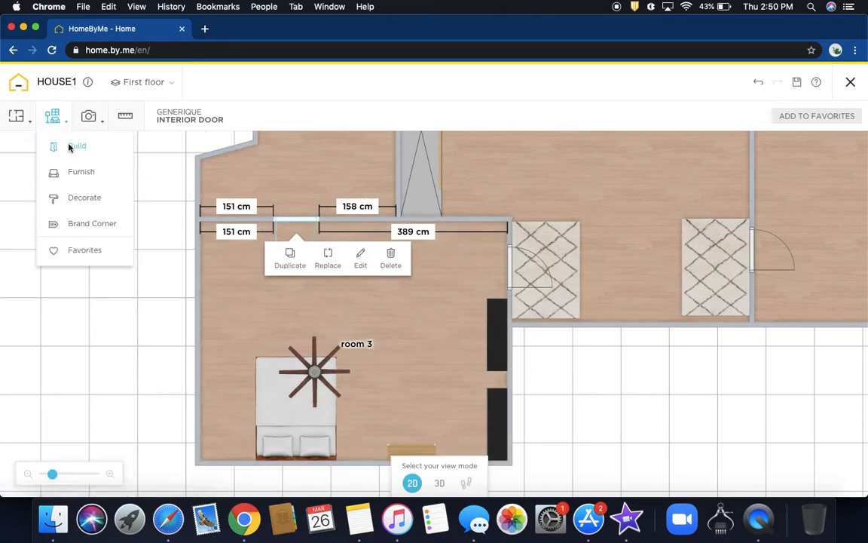
click(69, 142)
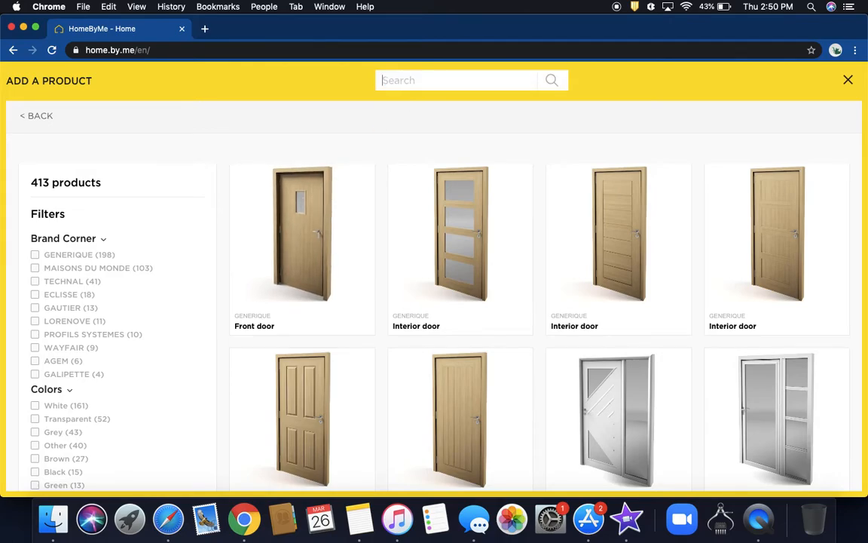
text(mat)
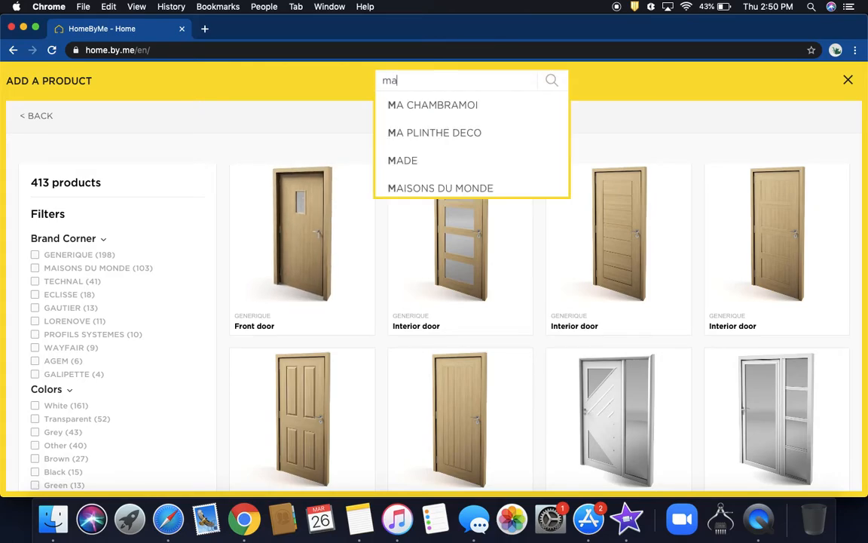
key(Return)
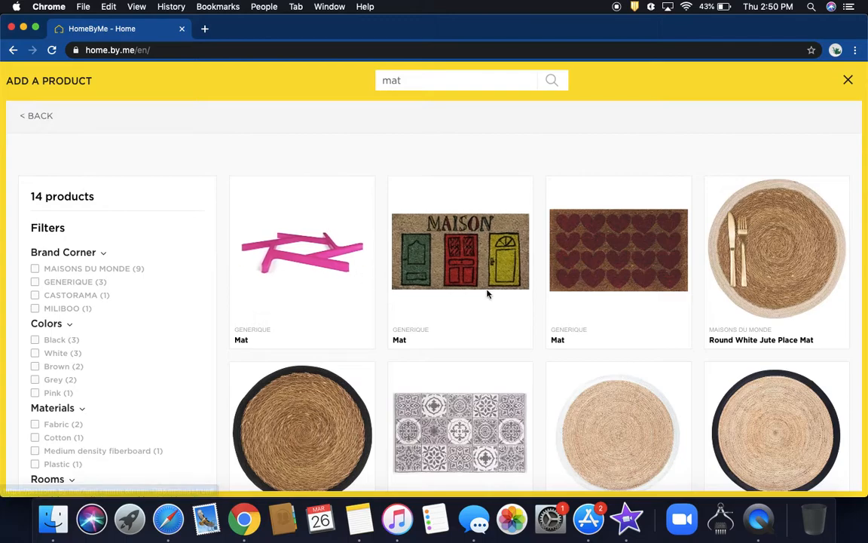
- Add the red heart-patterned Generique mat inside room 3, directly in front of the door to room 1
scroll(486, 294, down, 5)
scroll(486, 294, down, 2)
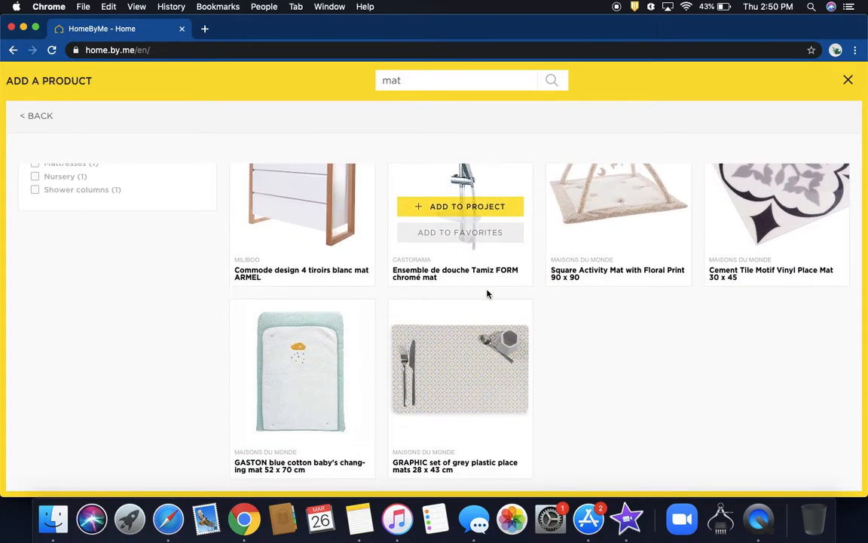
scroll(486, 295, up, 6)
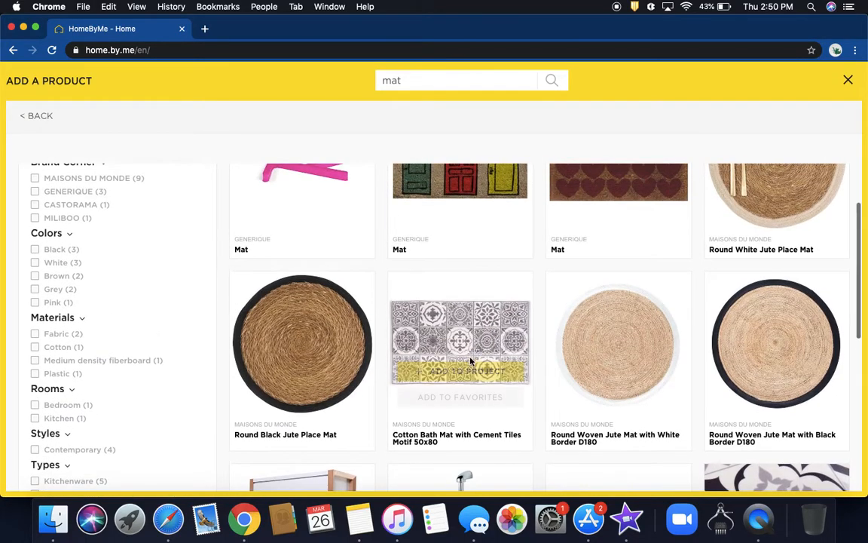
mouse_move(455, 230)
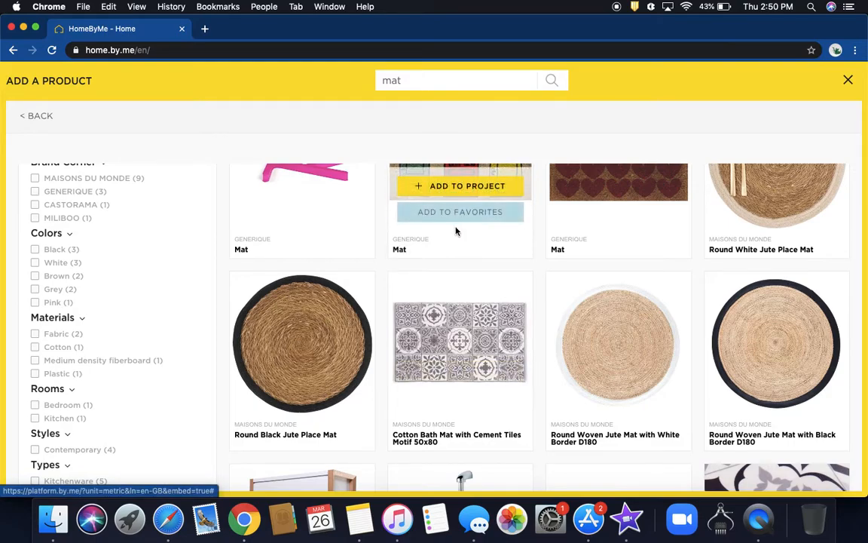
click(613, 188)
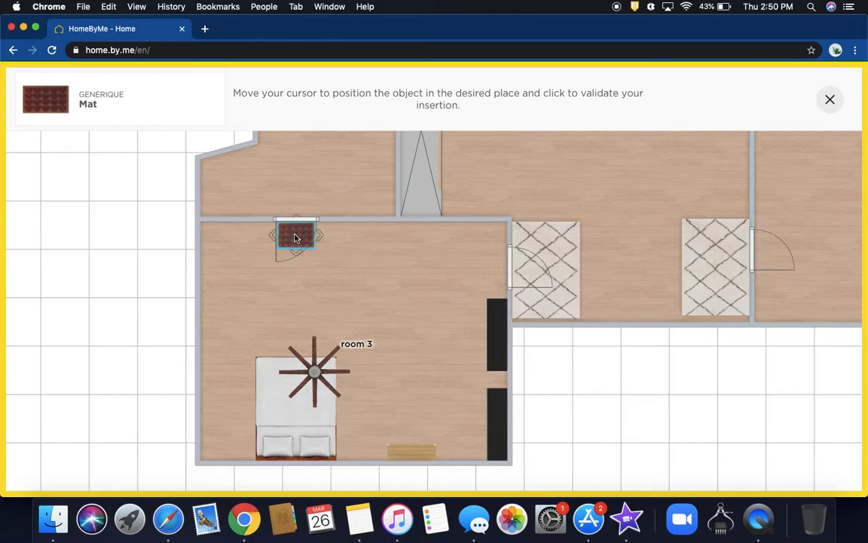
click(295, 238)
click(454, 364)
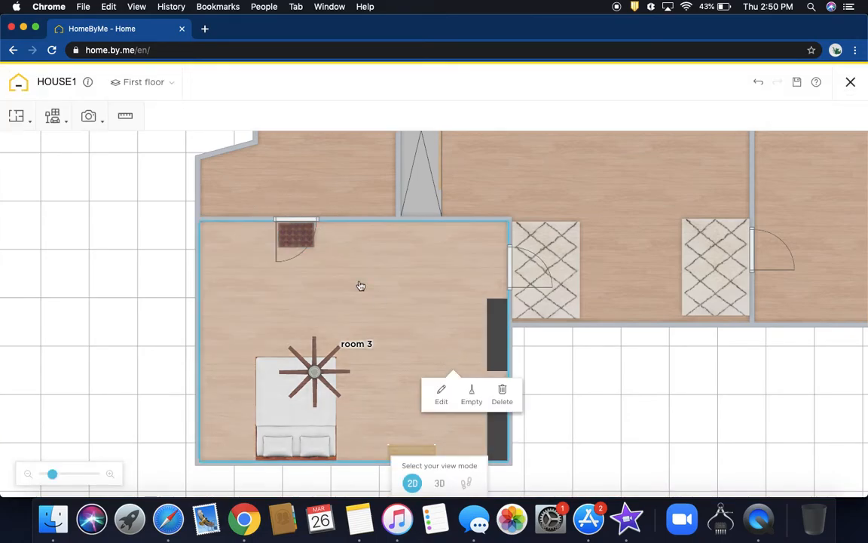
click(54, 118)
click(72, 148)
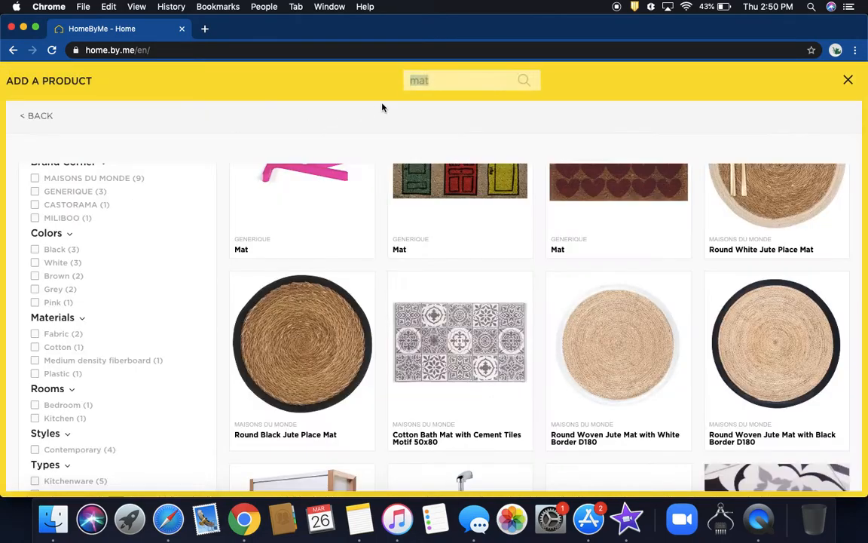
scroll(465, 221, down, 5)
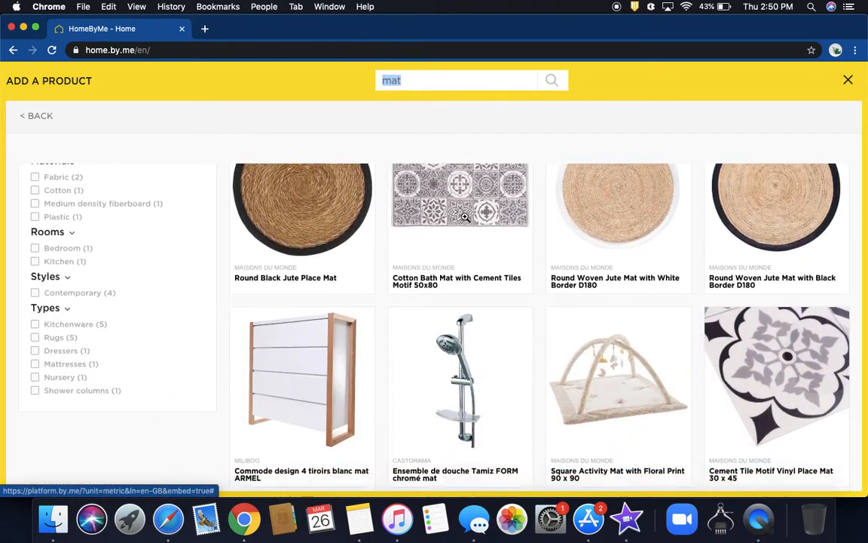
scroll(417, 193, up, 3)
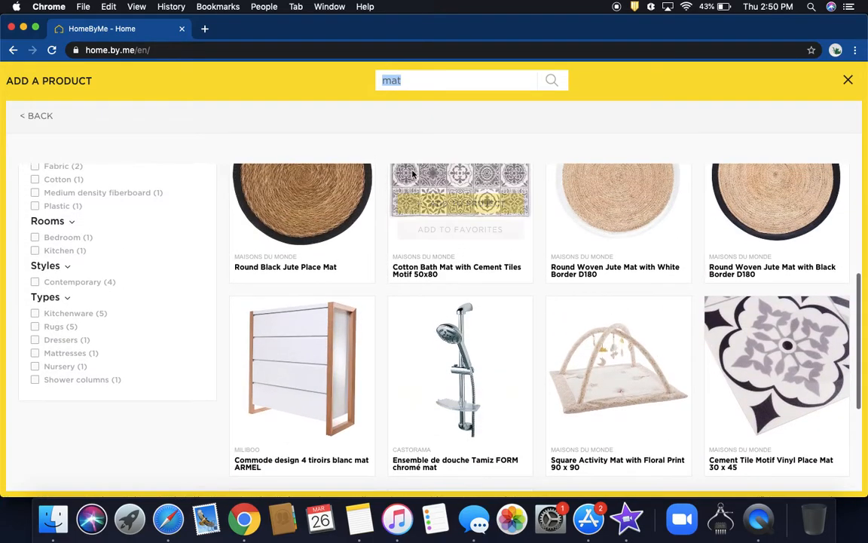
click(296, 199)
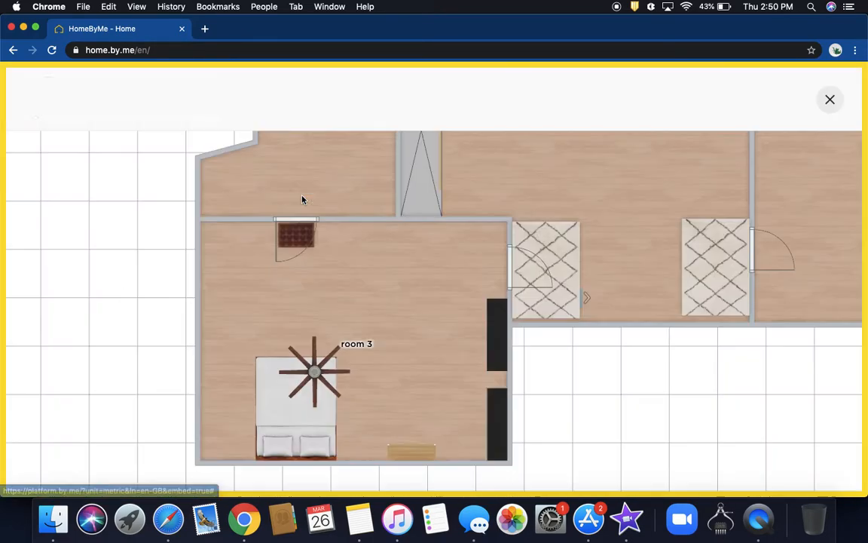
click(427, 383)
click(522, 417)
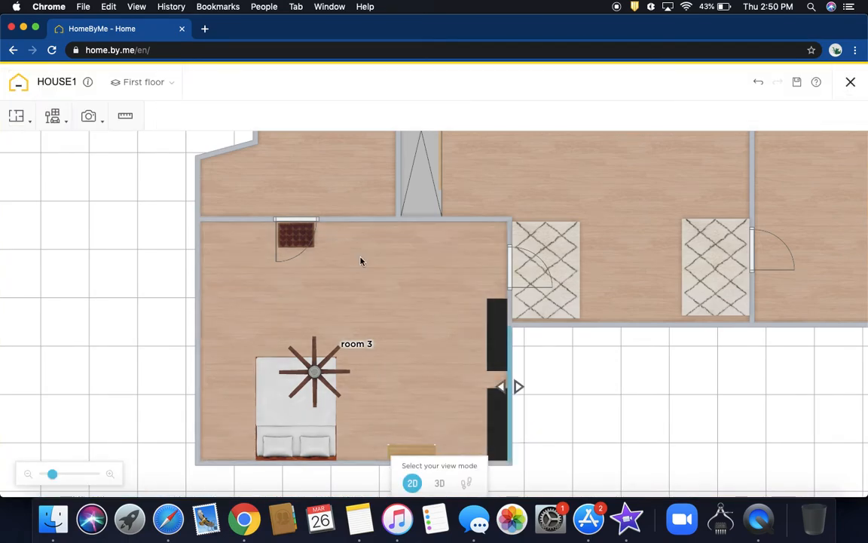
- Add the Round Woven Jute Mat with Black Border D180 to room 3, between the bed and the wardrobes
click(69, 119)
click(69, 142)
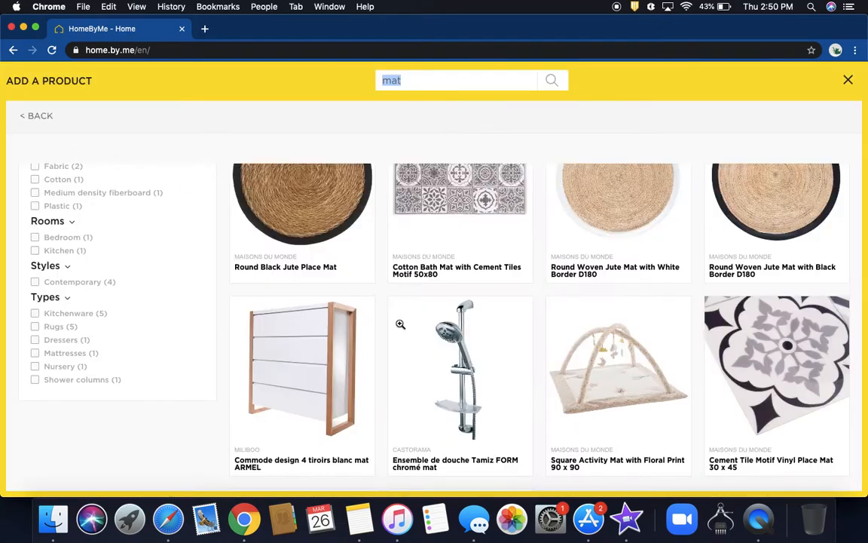
scroll(686, 296, up, 3)
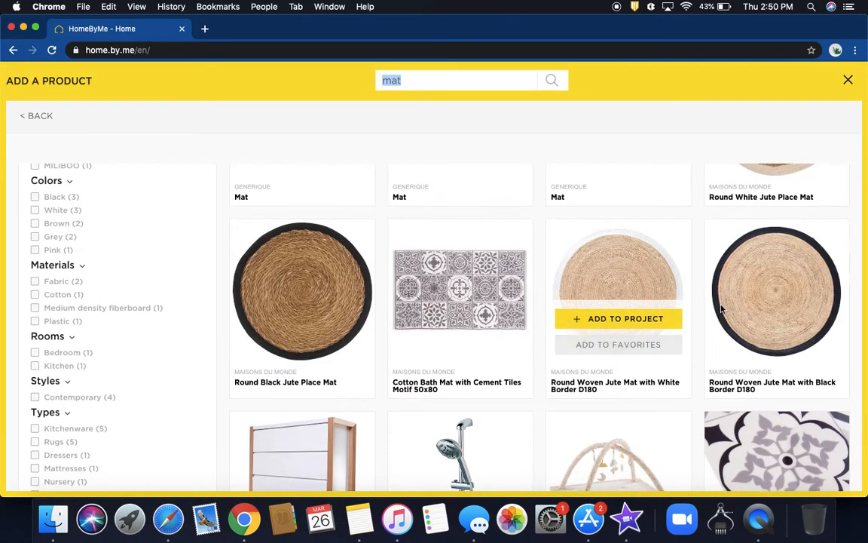
click(760, 319)
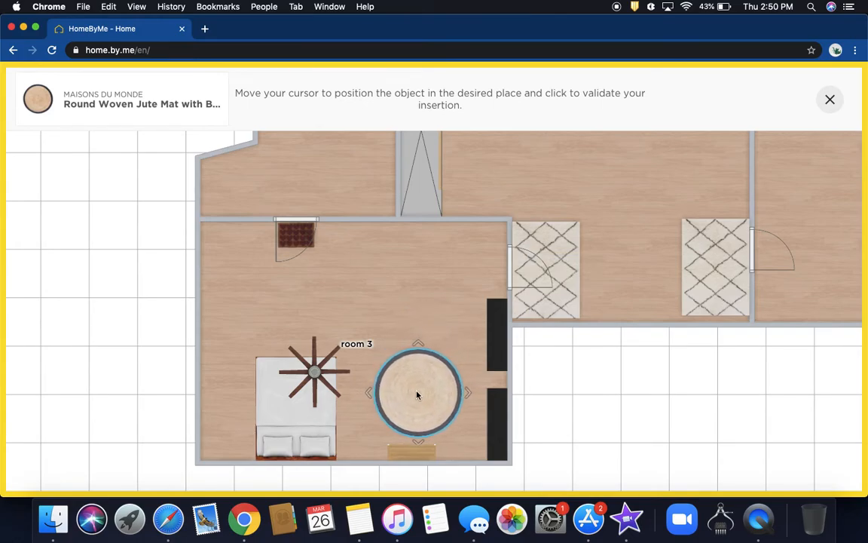
click(413, 392)
click(376, 312)
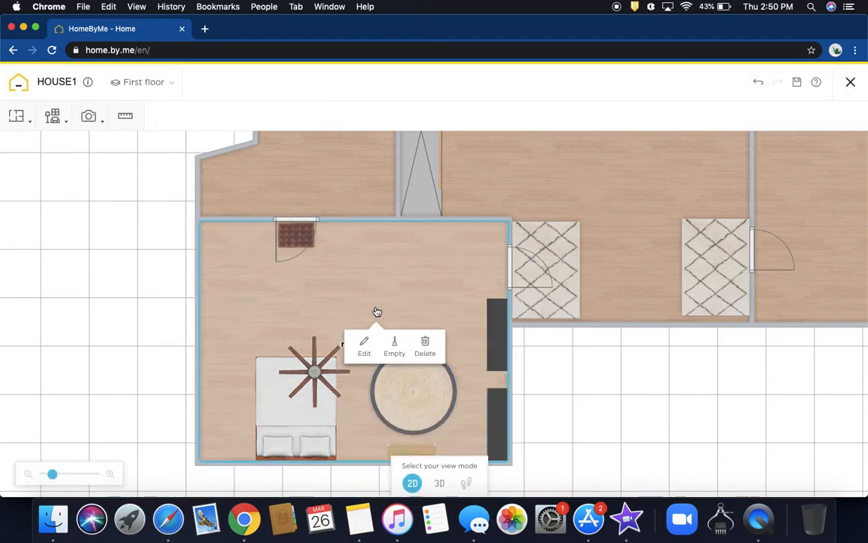
- Search the product catalogue for "plant"
drag(380, 278, 427, 401)
click(52, 116)
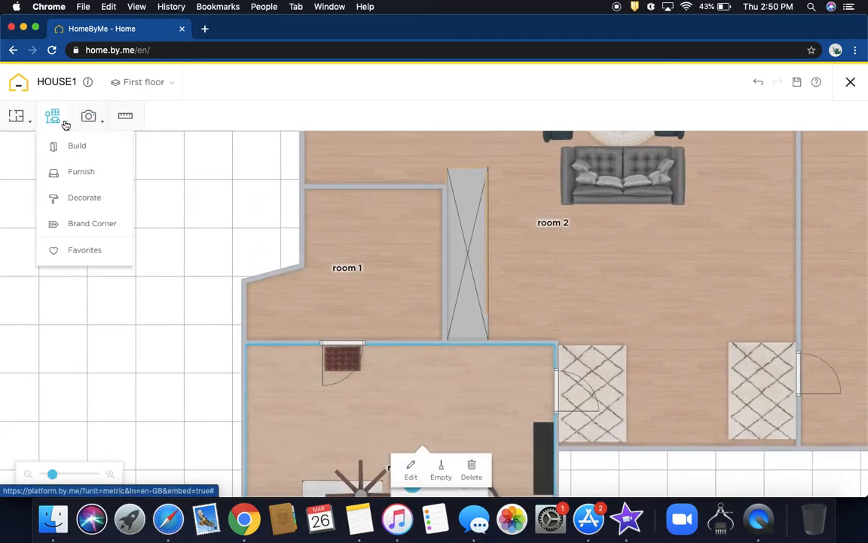
click(69, 143)
text(plant)
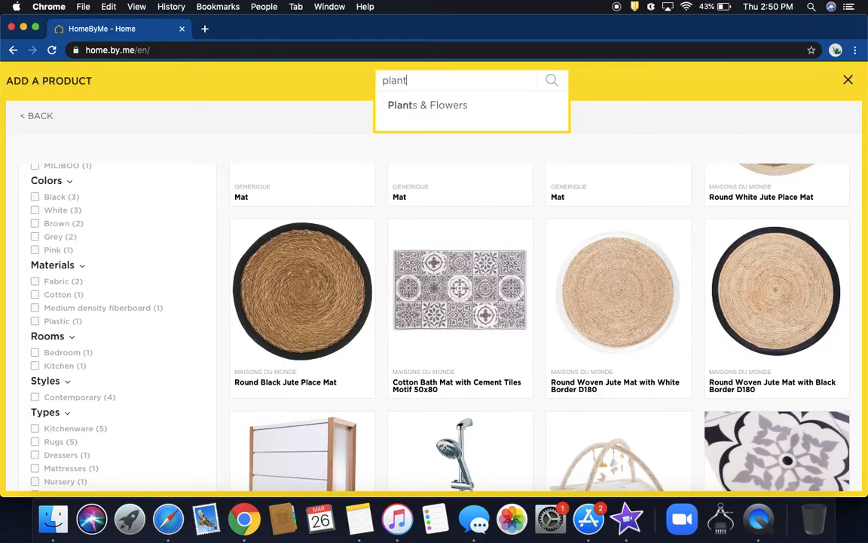
key(Return)
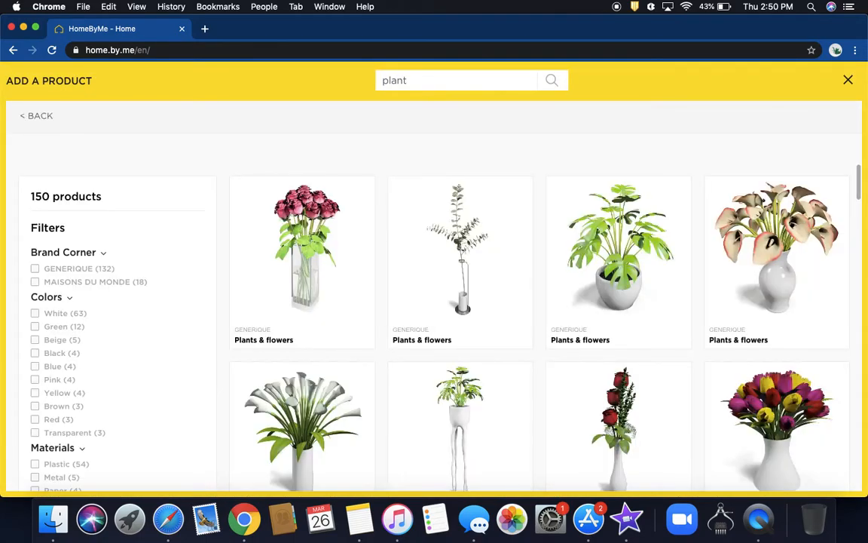
- Add a bushy Generique potted tree to room 3, near the outer wall between the bed and the door to room 1
scroll(401, 210, down, 15)
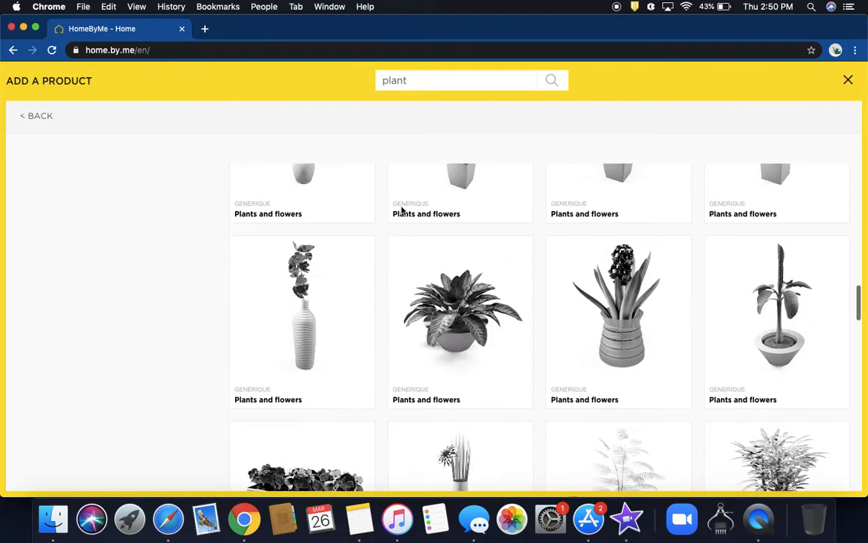
click(437, 236)
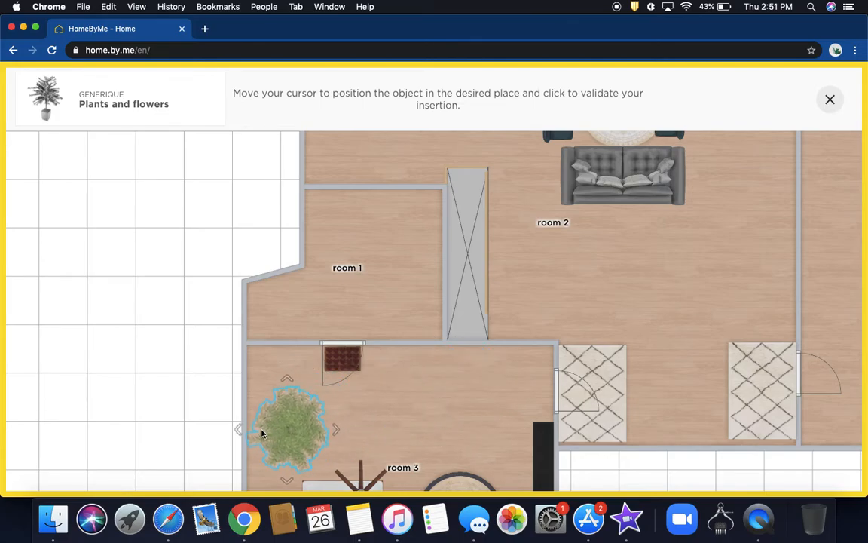
click(292, 419)
click(426, 411)
- Search the product catalogue for "window"
drag(427, 411, 448, 320)
click(52, 115)
click(87, 144)
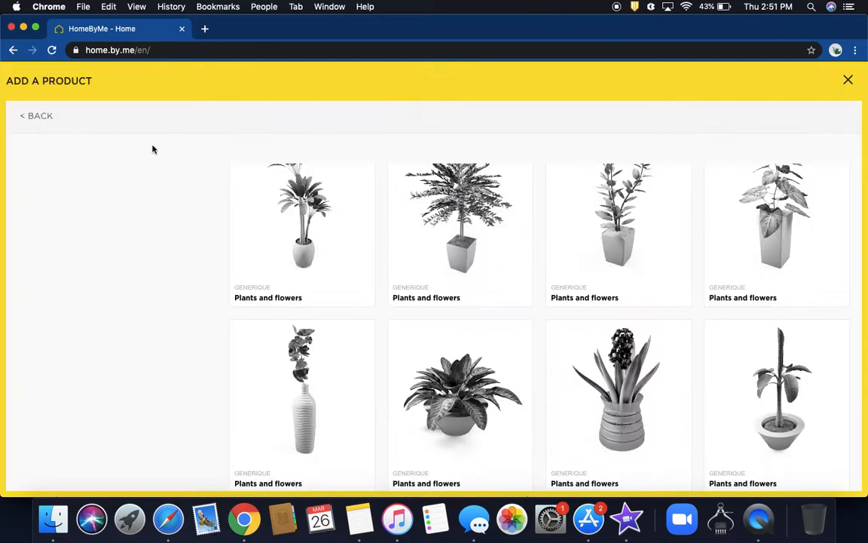
text(window)
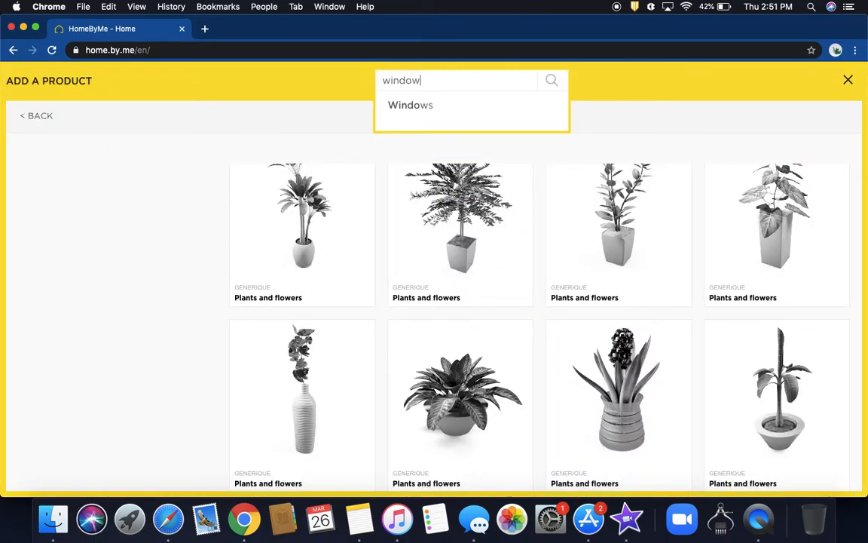
key(Return)
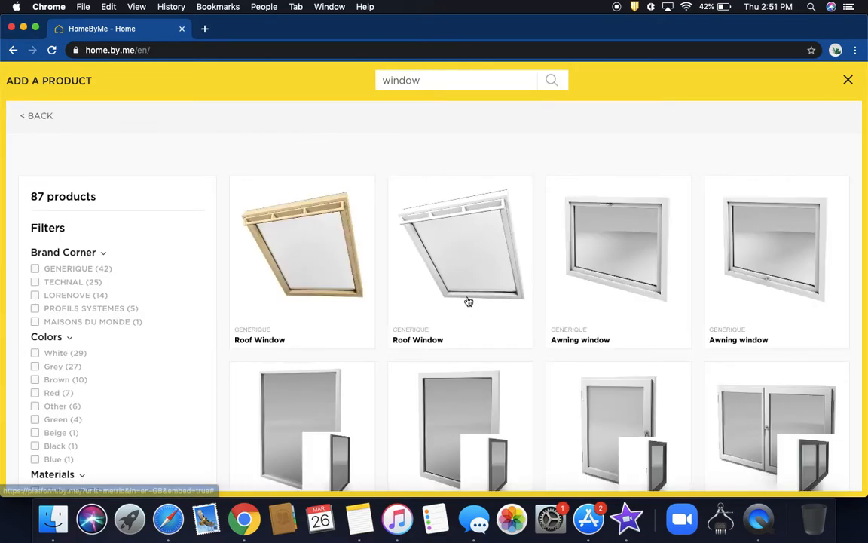
- Add a Generique Fixed window to room 3's outer wall, beside the bed
scroll(400, 336, down, 2)
scroll(400, 337, down, 3)
click(297, 278)
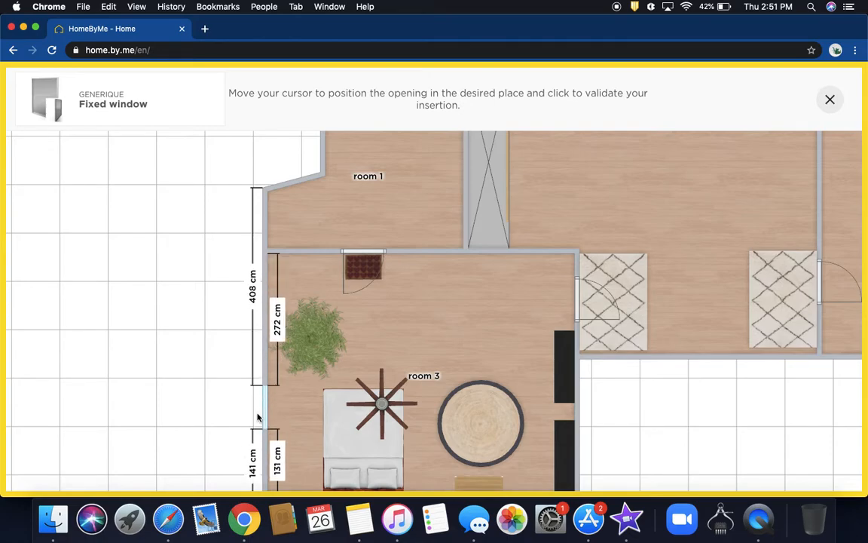
click(257, 441)
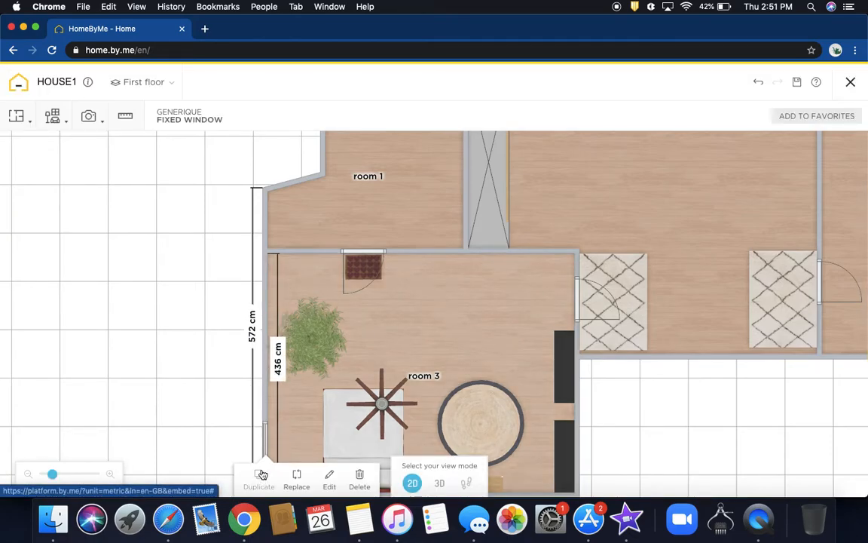
- Duplicate the fixed window twice and position both copies along room 3's outer wall, between the bed-side window and room 1
drag(323, 405, 329, 338)
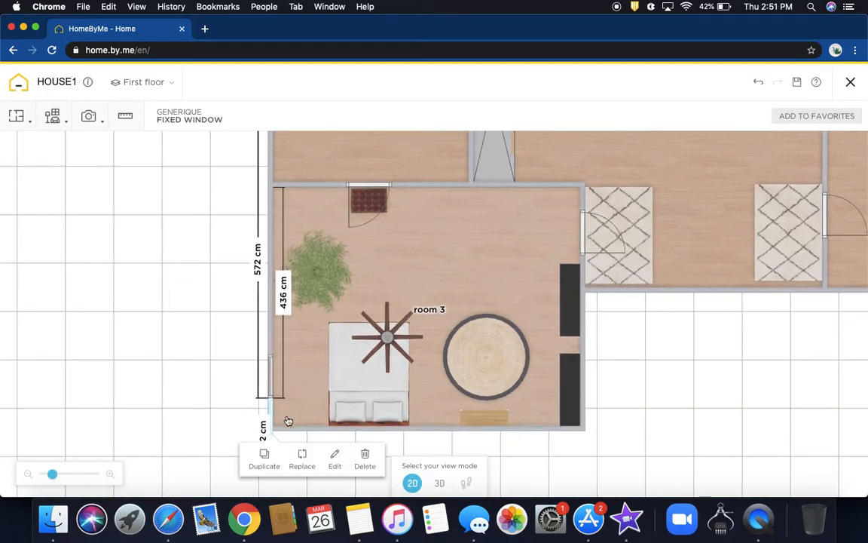
drag(274, 386, 272, 216)
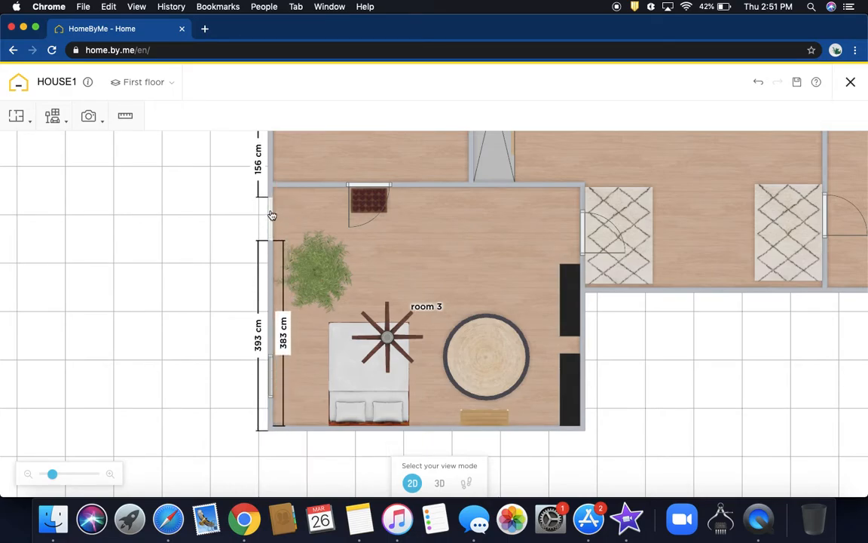
click(267, 256)
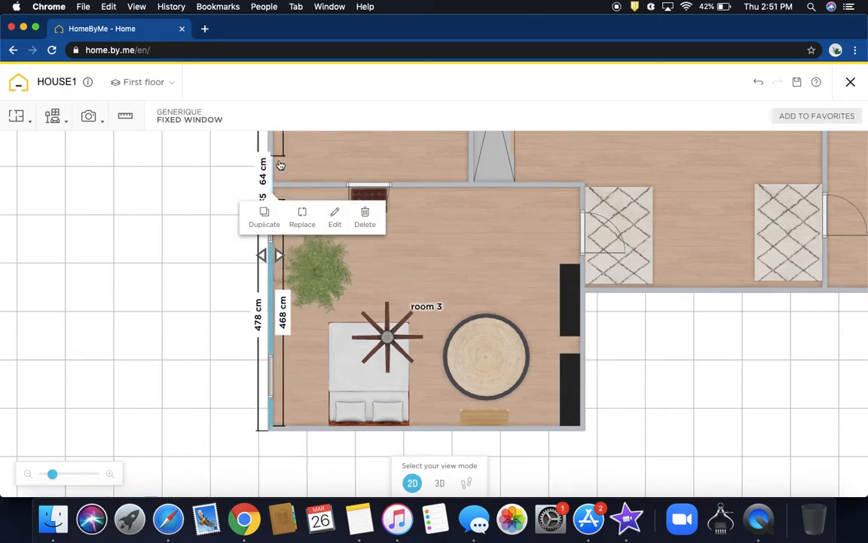
scroll(383, 269, up, 3)
click(295, 201)
drag(276, 217, 279, 371)
click(274, 412)
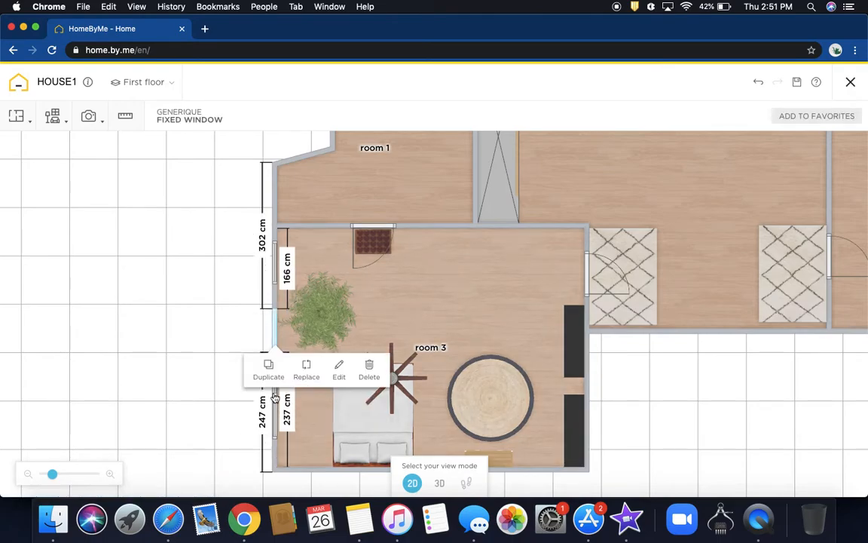
click(277, 263)
drag(277, 263, 277, 288)
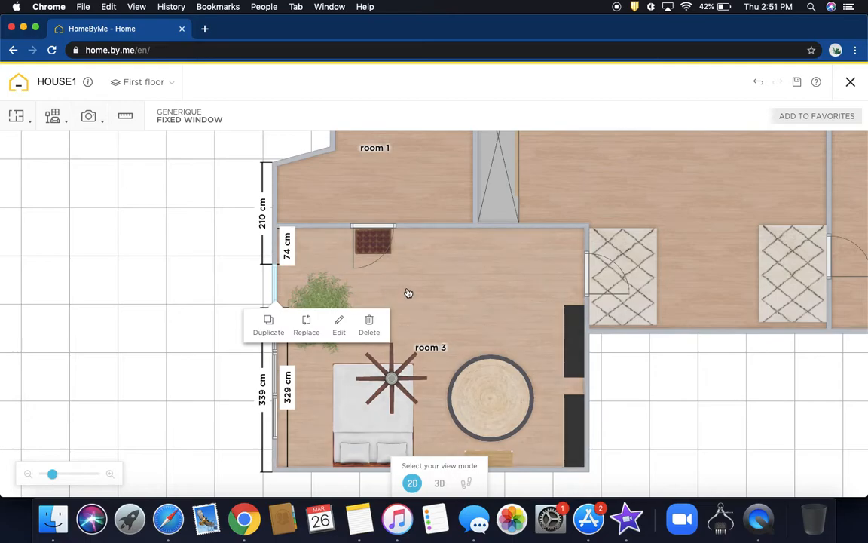
- Select room 1 and search the product catalogue for "shower"
click(407, 293)
drag(496, 280, 488, 388)
click(372, 236)
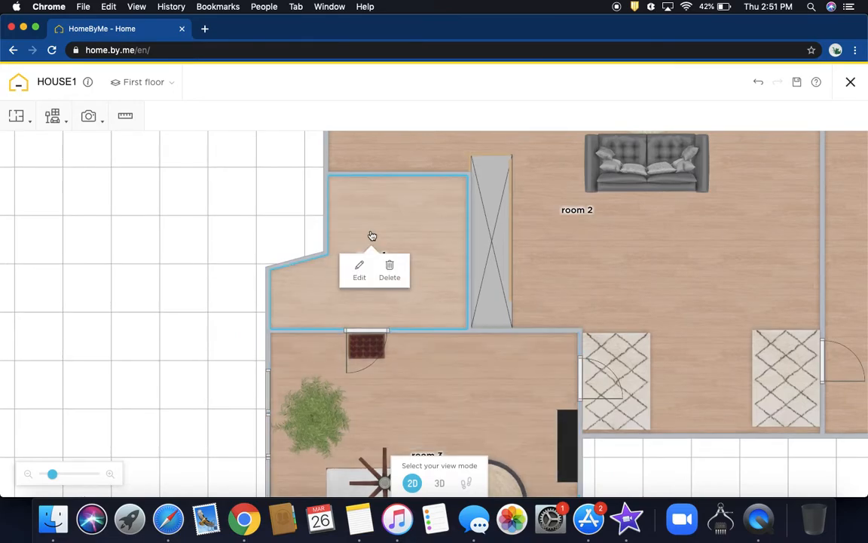
click(53, 117)
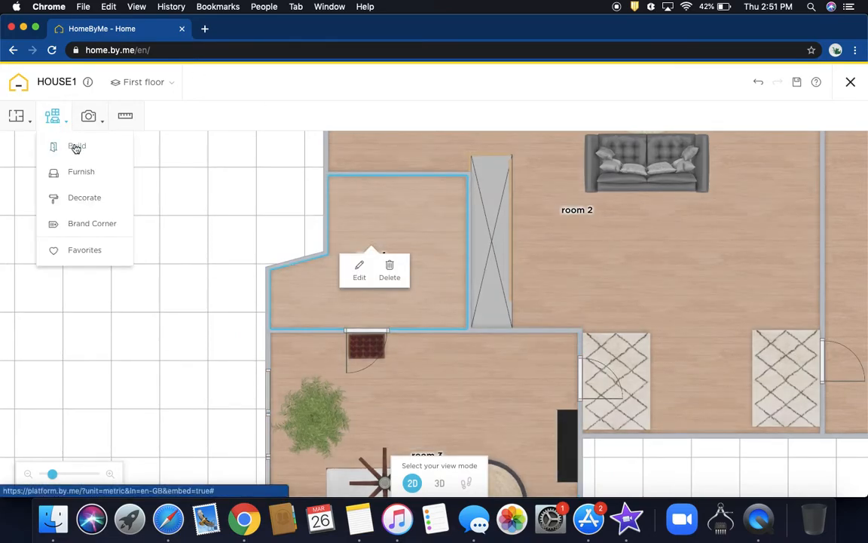
click(72, 143)
text(shower)
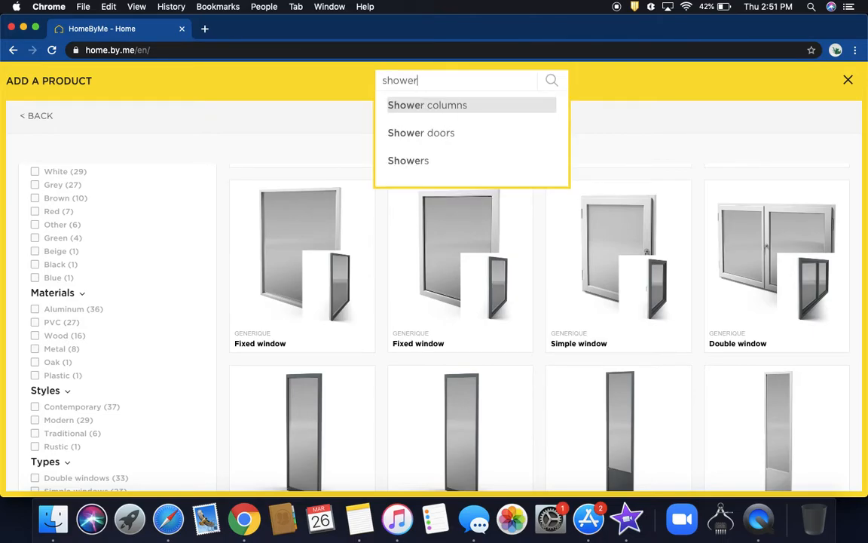
key(Return)
- Add a rectangular Generique Shower cabin to room 1, in the outer-wall corner farthest from room 3
scroll(504, 332, down, 15)
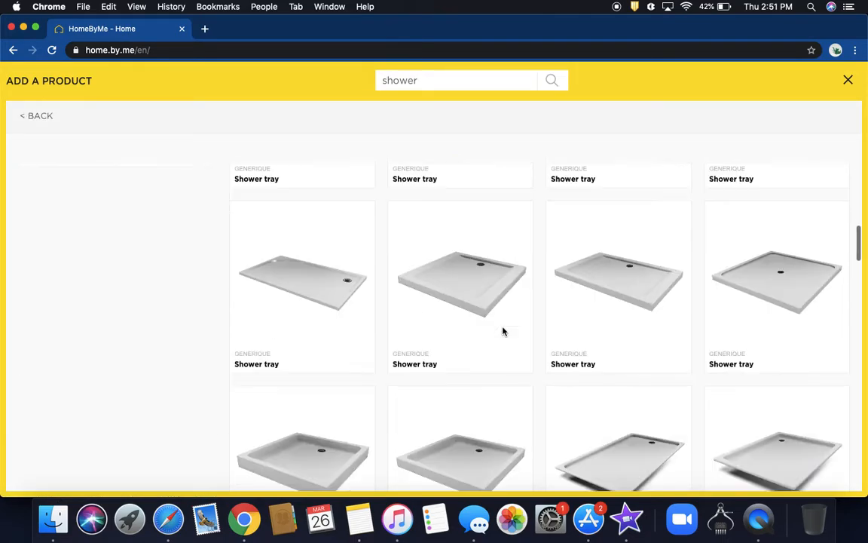
scroll(504, 331, up, 2)
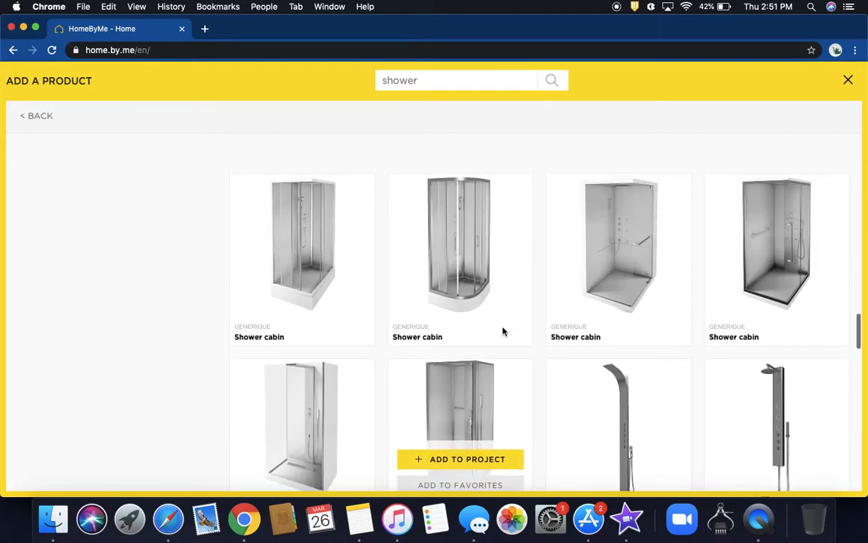
click(771, 277)
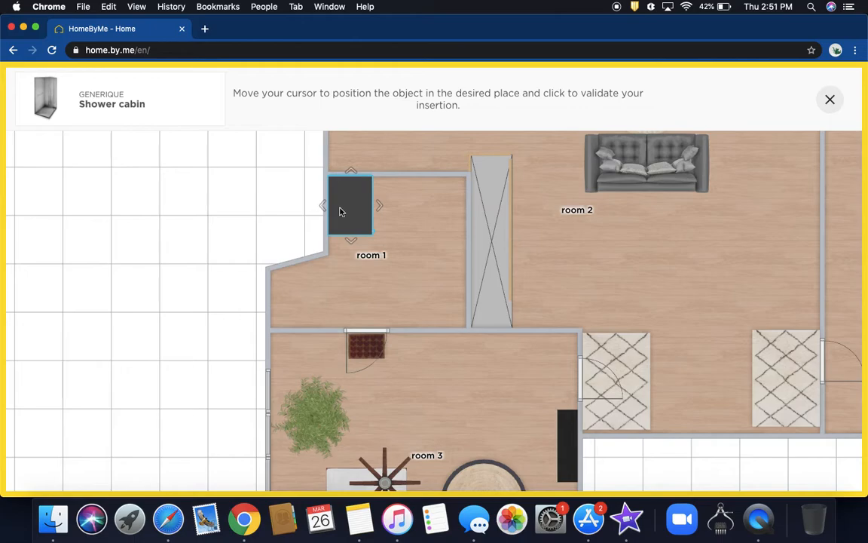
click(339, 204)
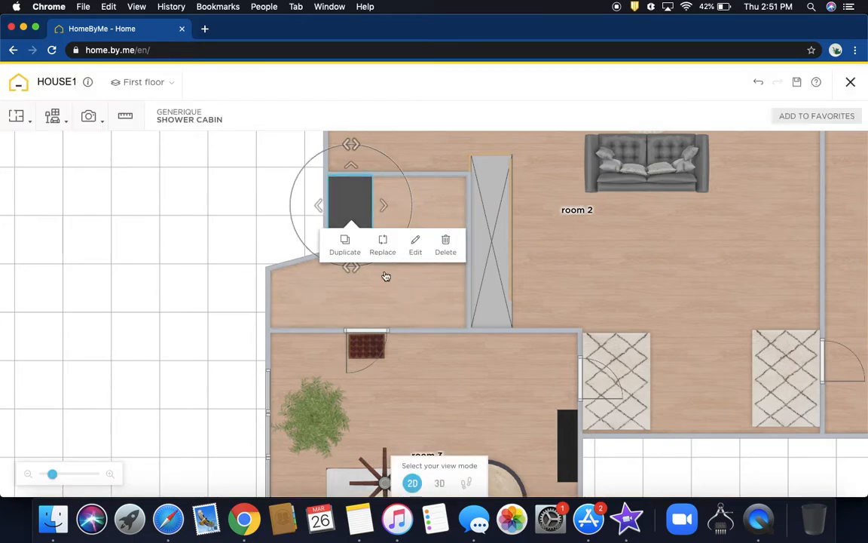
click(385, 301)
- Search the product catalogue for "bathtub"
mouse_move(52, 116)
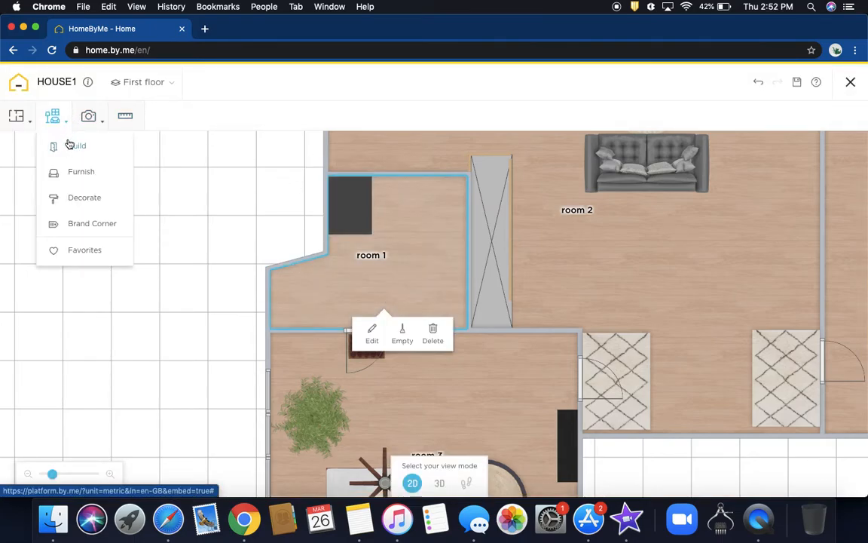
click(72, 142)
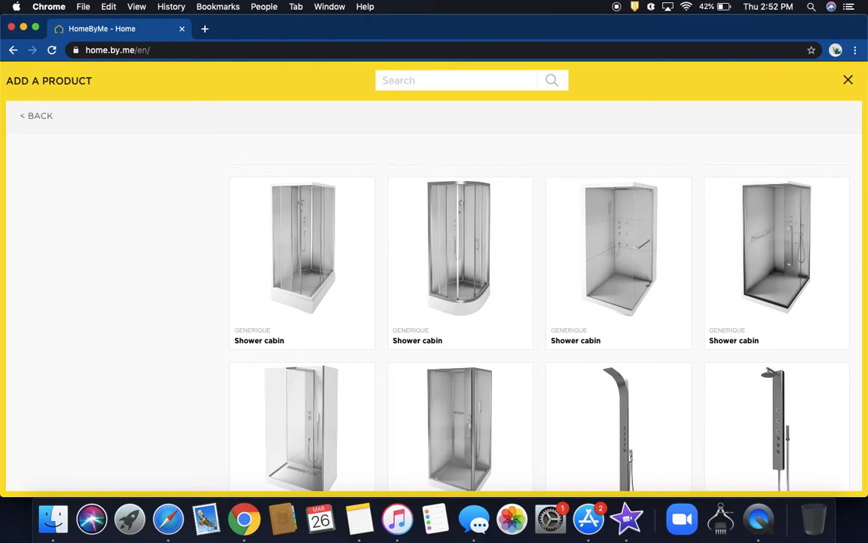
text(bathtub)
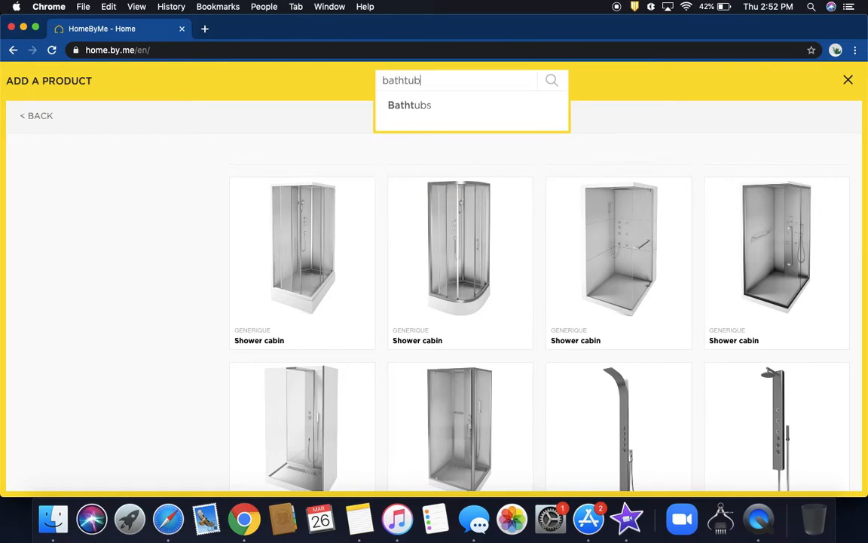
key(Return)
- Add a rectangular Generique Bathtub to room 1, beside the shower cabin
scroll(452, 316, down, 1)
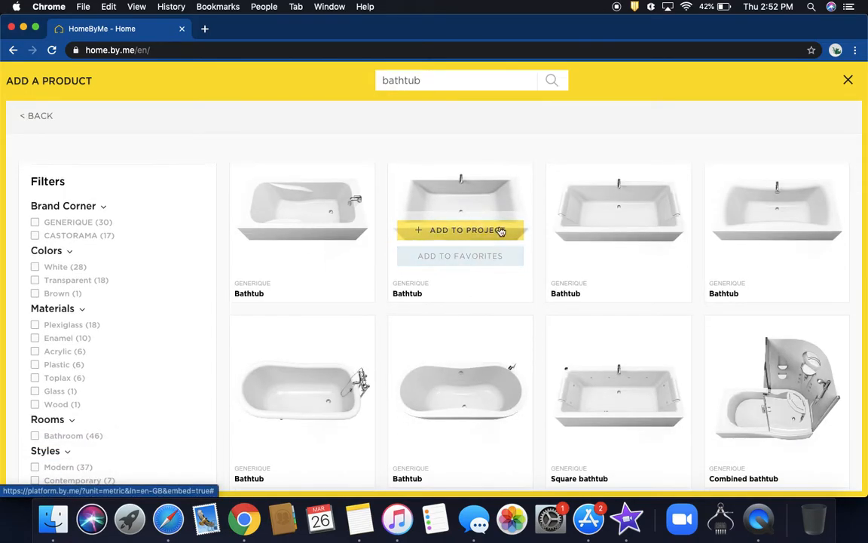
click(573, 231)
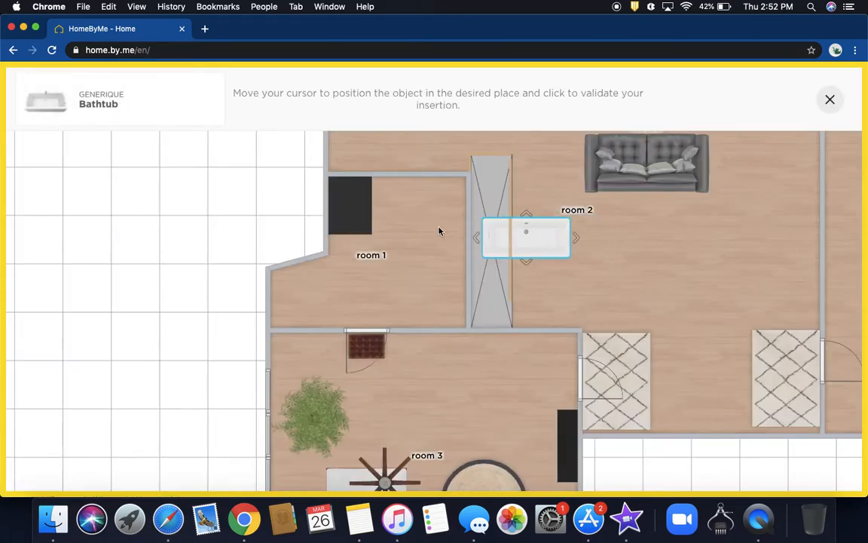
click(440, 227)
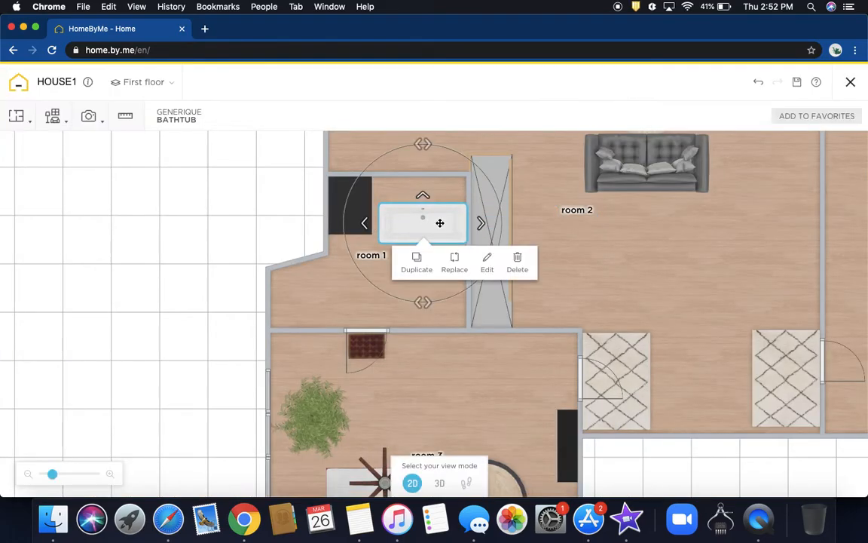
- Rotate the bathtub by 90° and move it lengthwise against room 1's wall opposite the shower cabin
drag(427, 141, 454, 147)
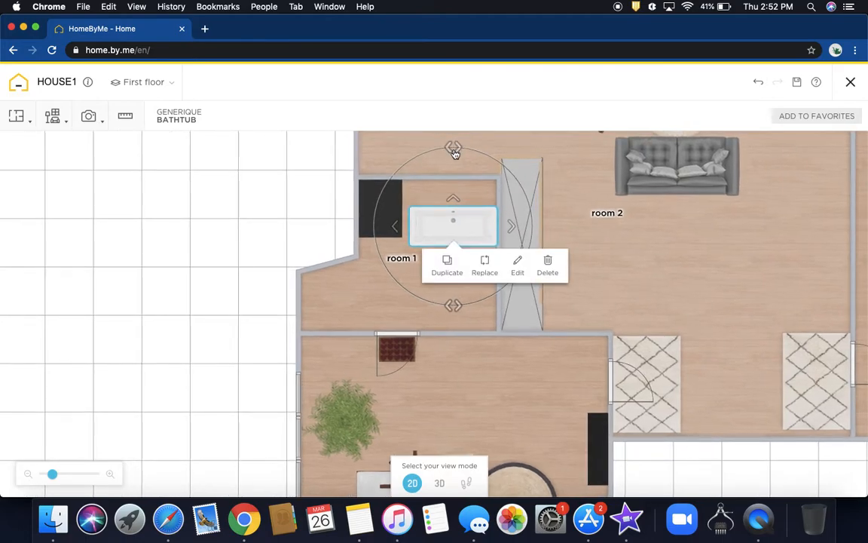
click(454, 151)
click(454, 225)
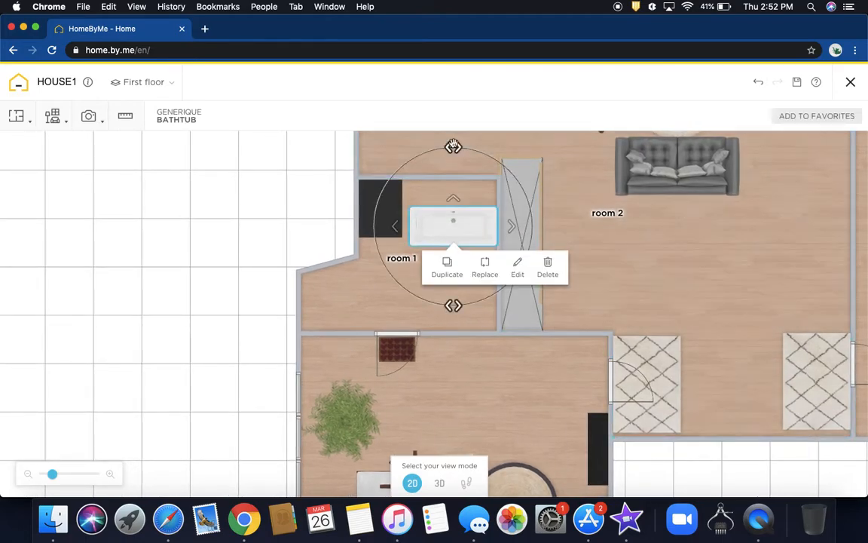
drag(453, 146, 531, 234)
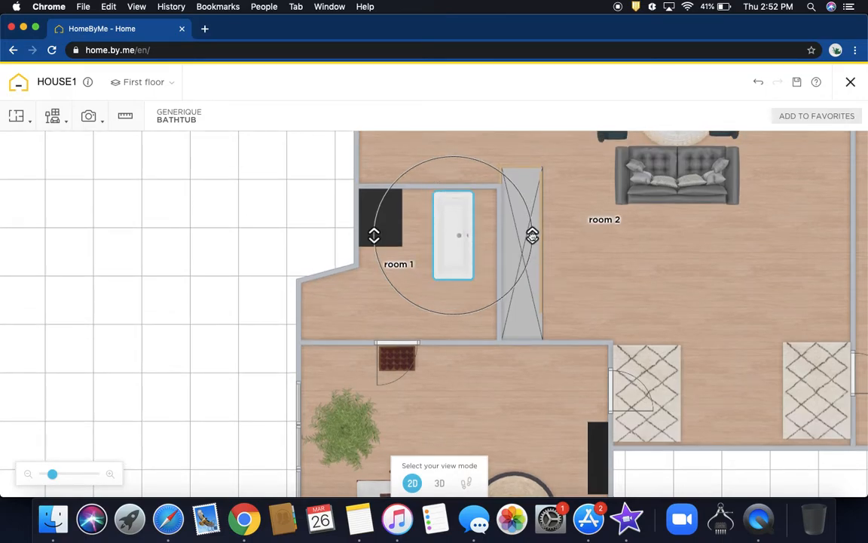
drag(454, 227, 476, 223)
scroll(410, 301, down, 1)
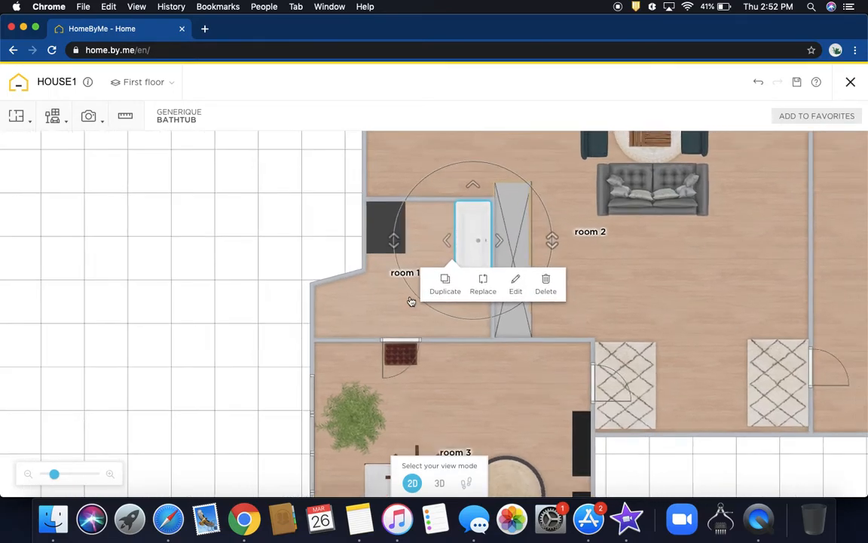
- Search the product catalogue for "sink"
click(61, 125)
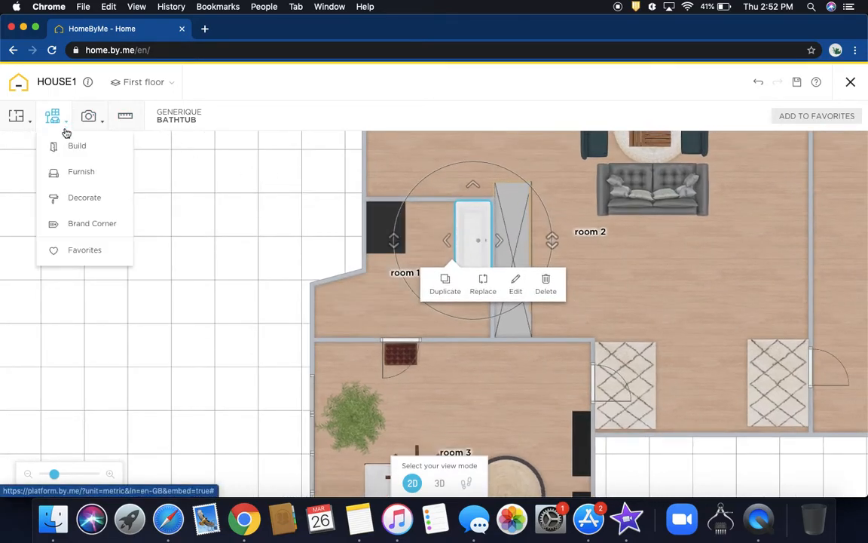
click(70, 146)
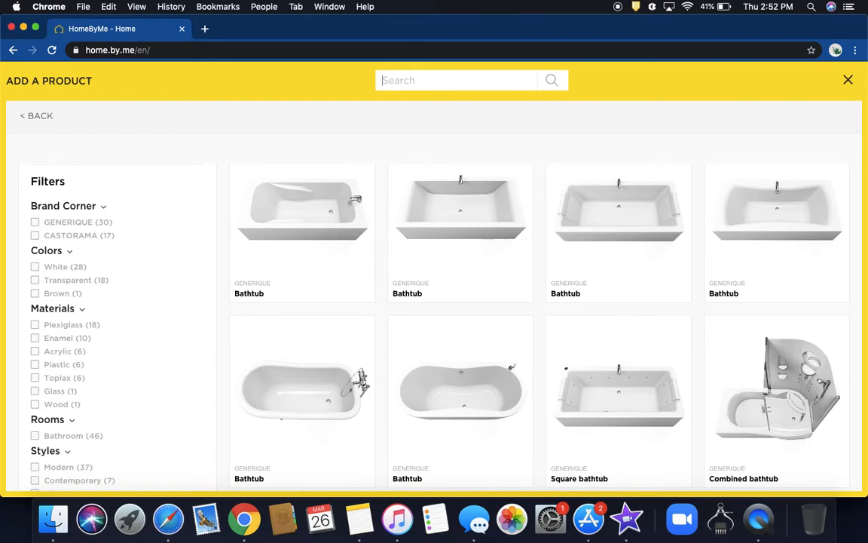
text(sink)
key(Return)
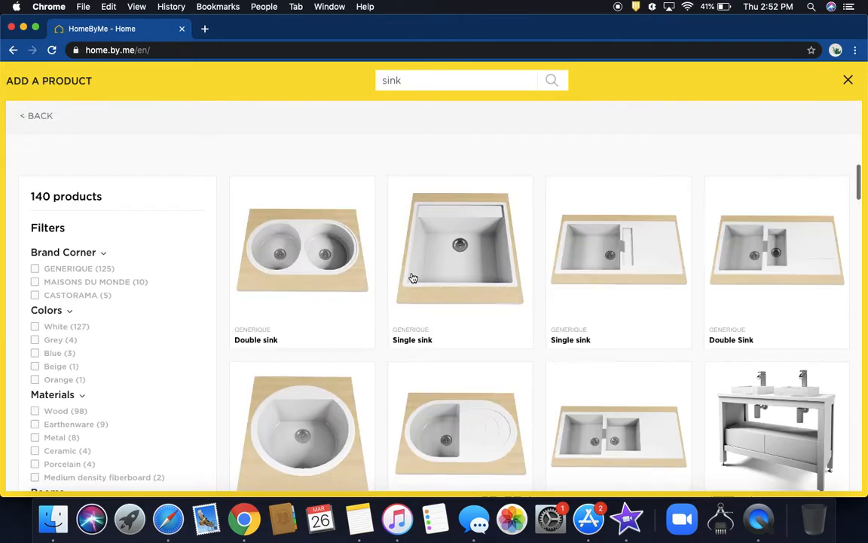
- Add a two-drawer Generique Single sink to room 1, rotated by 90° against the bathtub's wall, near room 3
scroll(413, 278, down, 5)
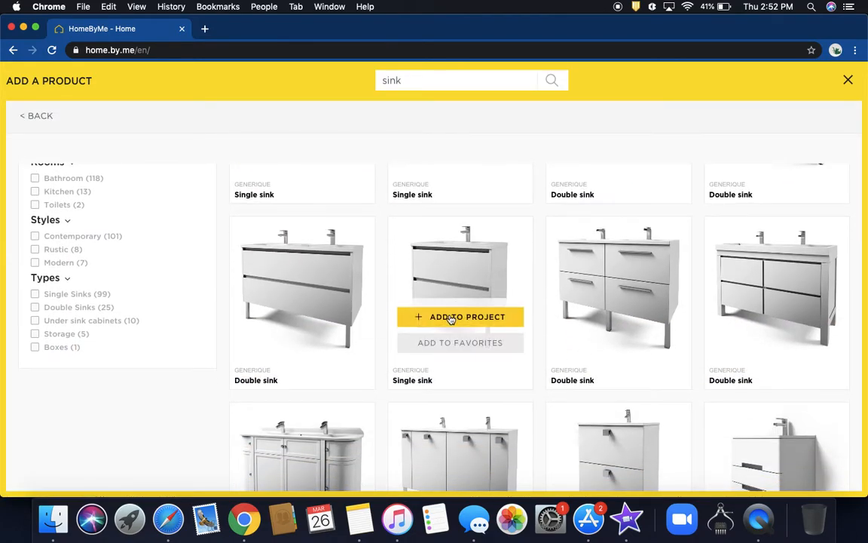
click(451, 318)
click(443, 308)
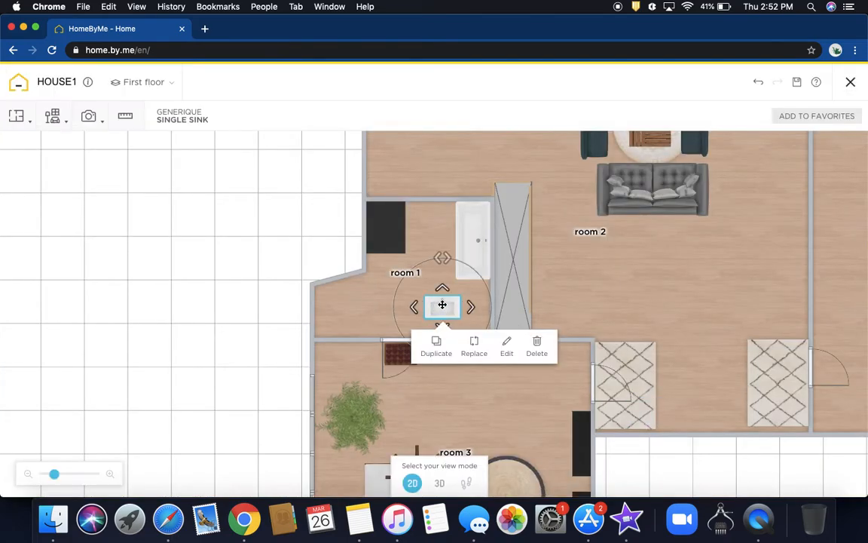
drag(445, 254, 481, 280)
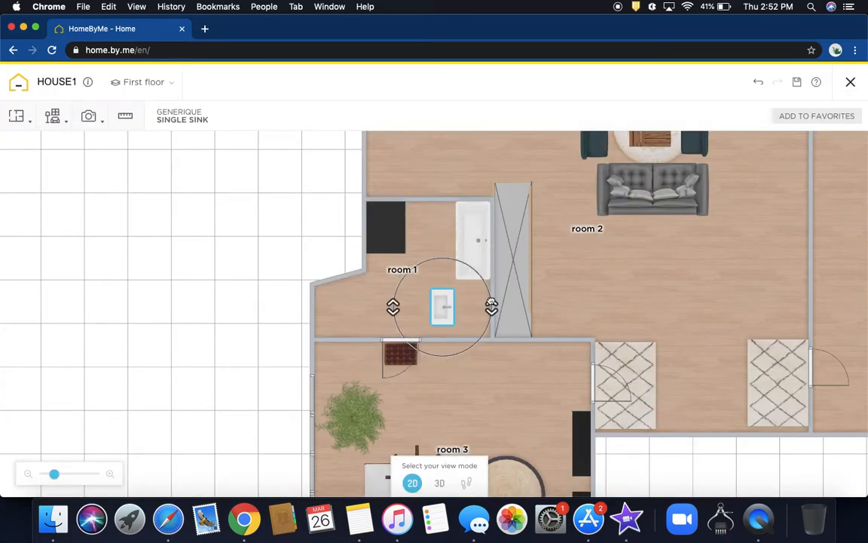
drag(444, 305, 468, 310)
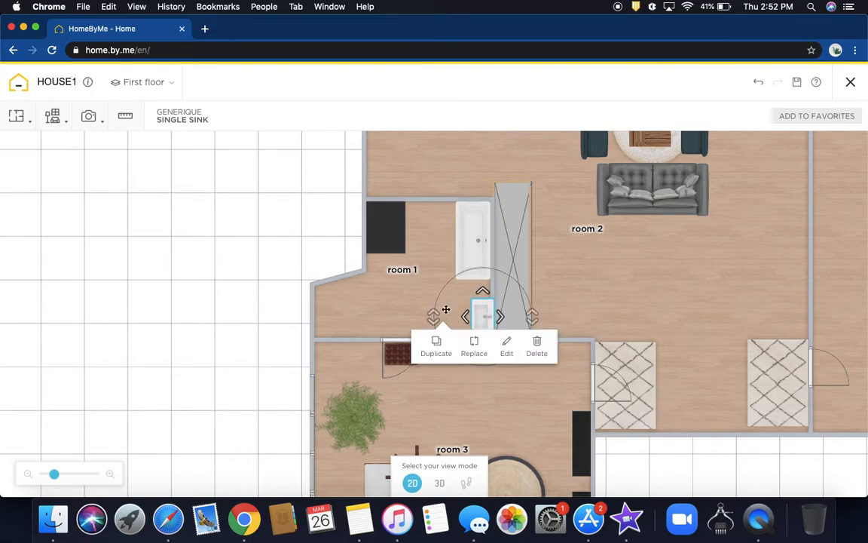
- Search the product catalogue for "toilet"
click(366, 285)
click(98, 122)
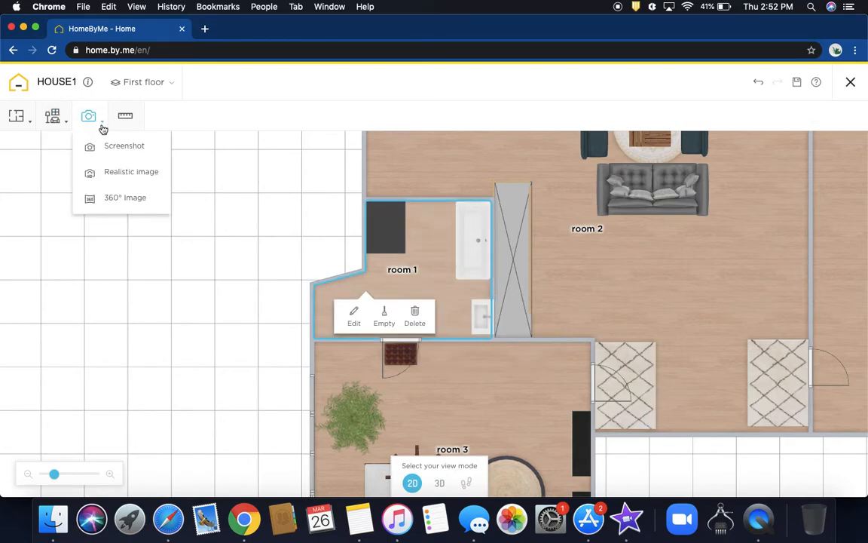
click(61, 123)
click(72, 143)
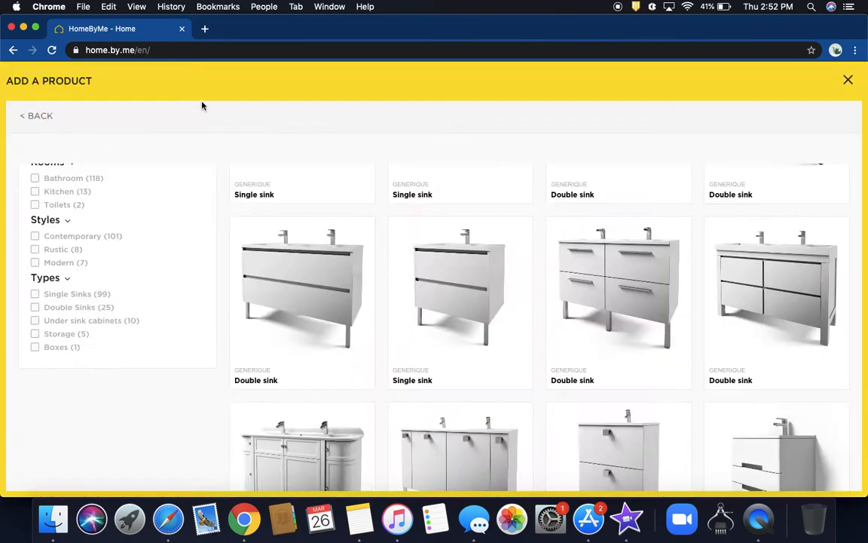
text(t)
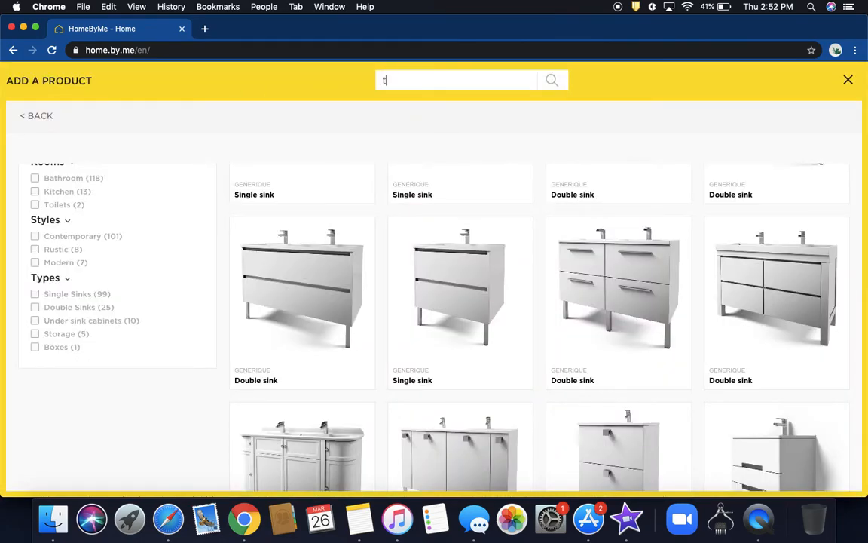
text(oilet)
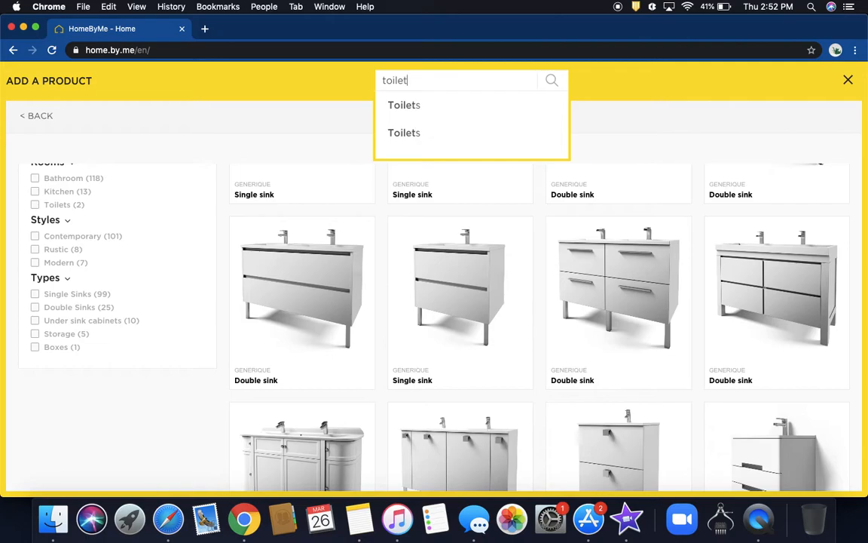
key(Return)
- Add the Wayfair Bellissima Close Coupled Toilet with Soft Close Seat to room 1, in the area below the slanted wall
scroll(373, 391, down, 2)
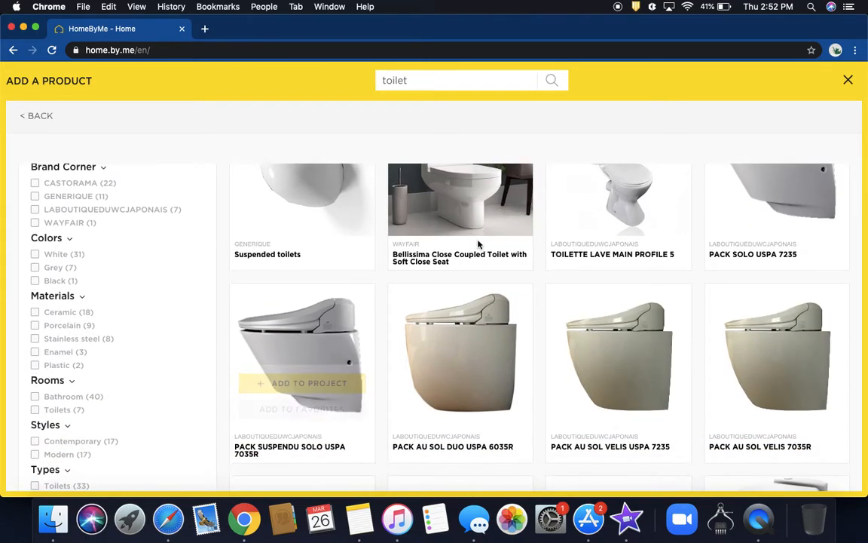
click(450, 191)
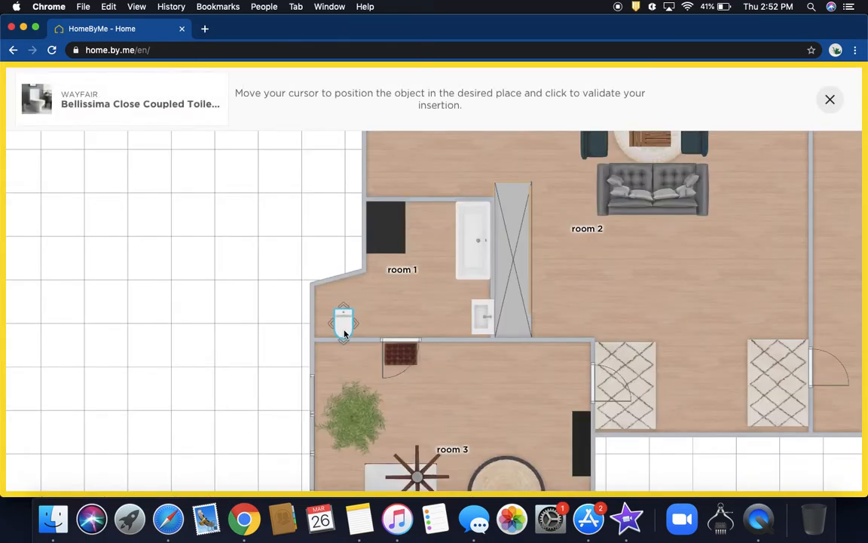
click(349, 321)
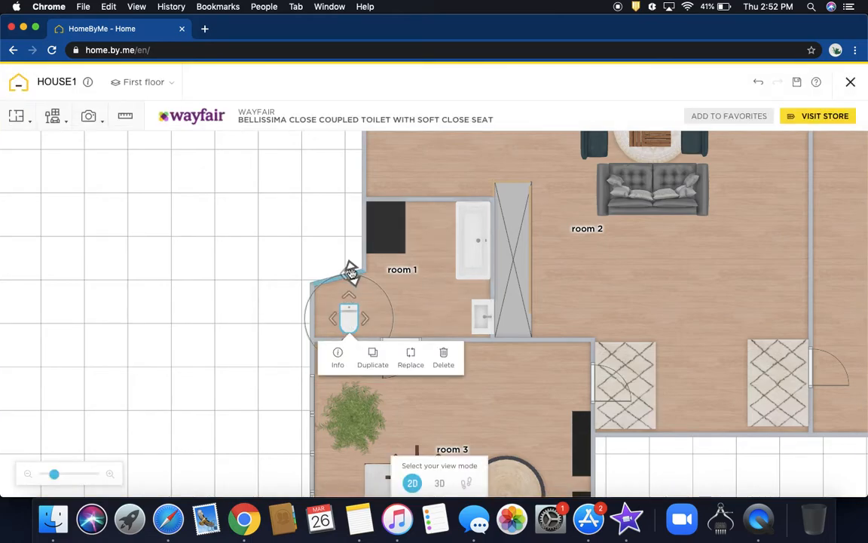
- Rotate the toilet by 90° and move it with its tank against room 1's outer wall, opposite the sink
drag(348, 273, 313, 288)
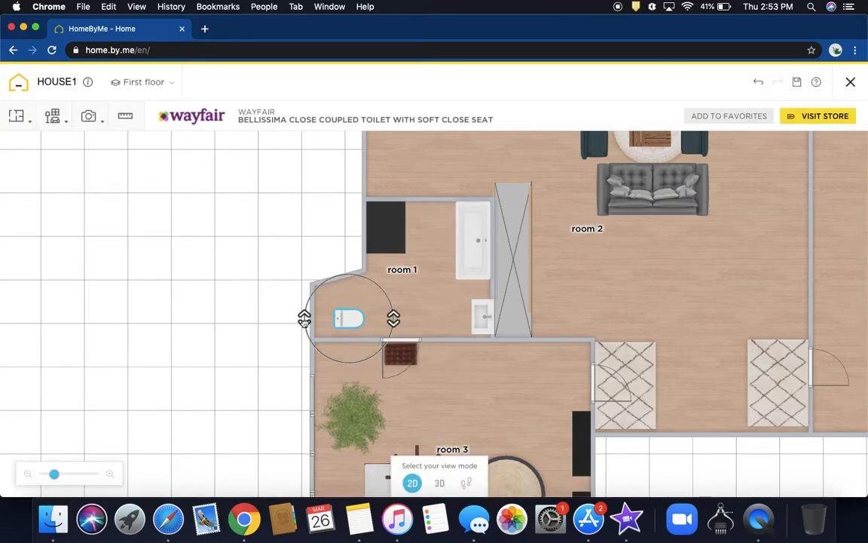
drag(305, 327, 305, 327)
drag(392, 312, 327, 319)
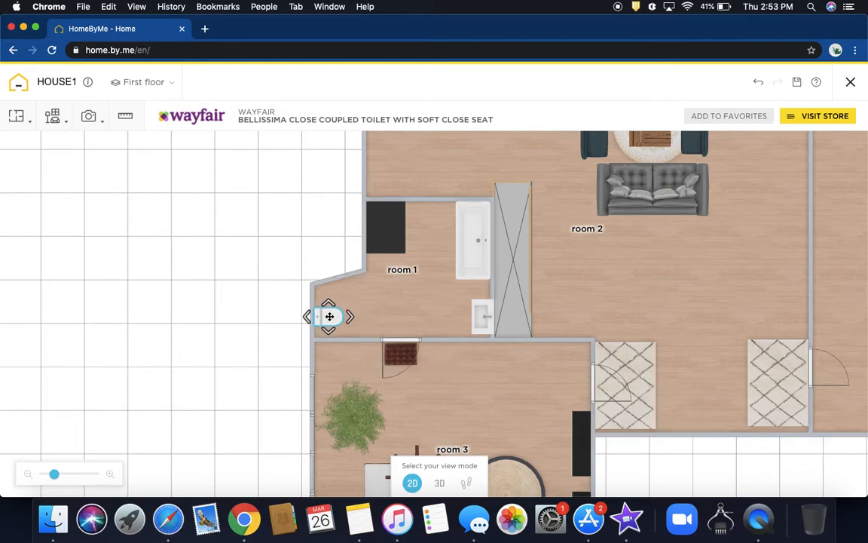
drag(329, 316, 329, 317)
click(415, 299)
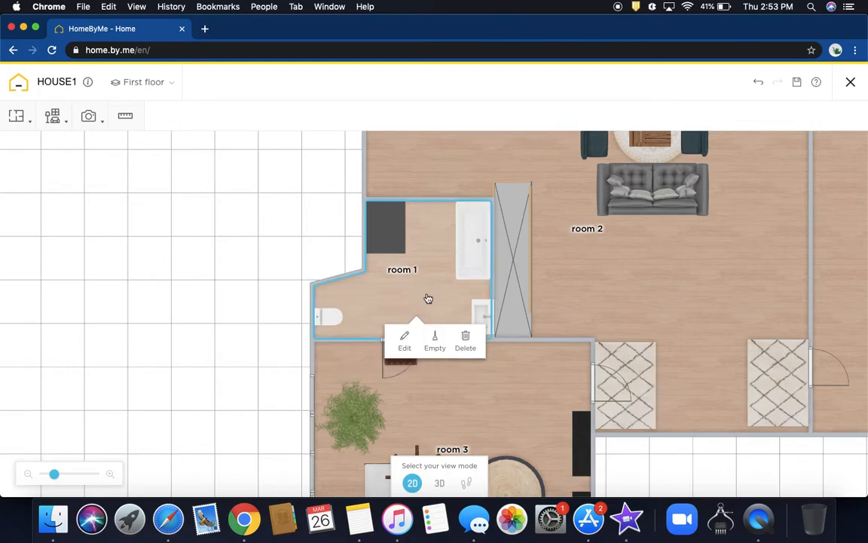
click(476, 406)
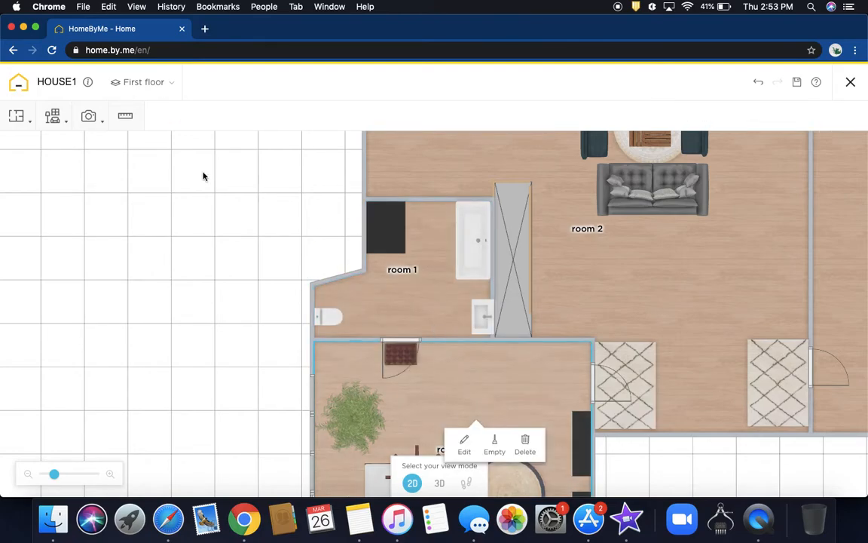
- Search the catalogue for "bath mat" and add the Cotton Bath Mat with Cement Tiles Motif 50x80 to the middle of room 1
click(60, 123)
click(68, 148)
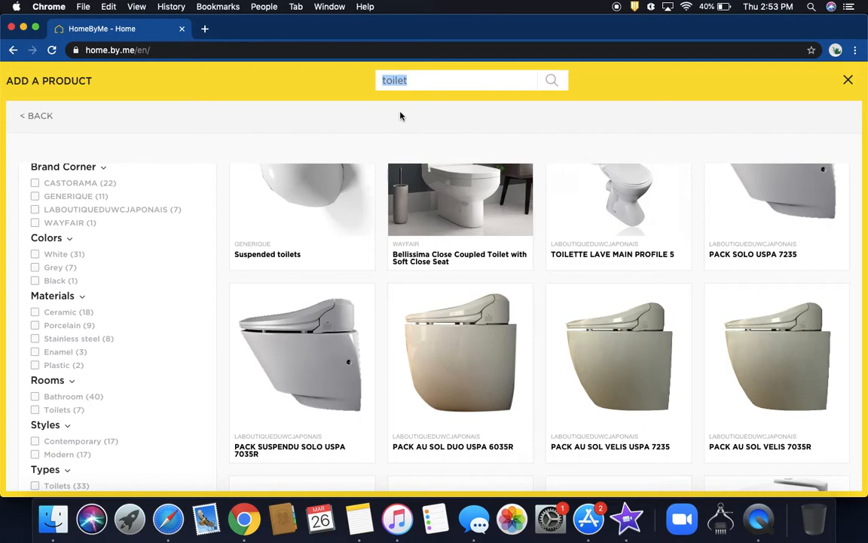
text(bat)
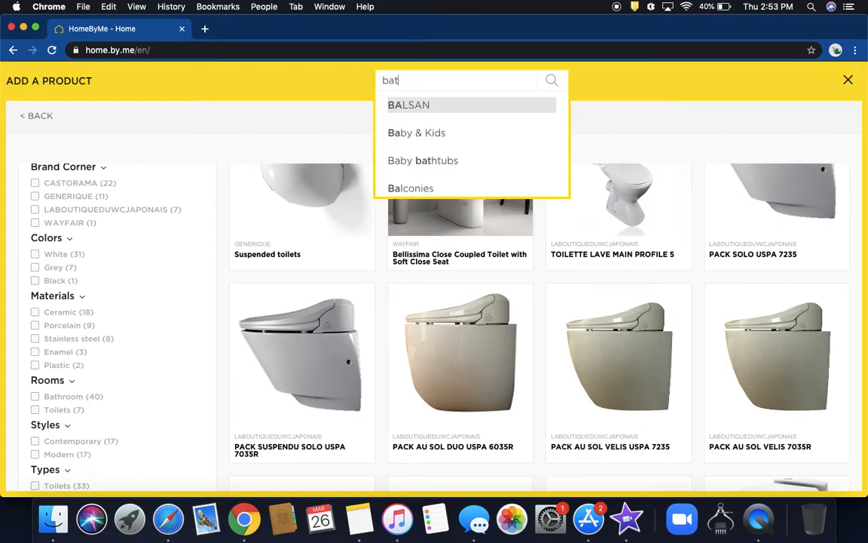
text(h mat)
key(Return)
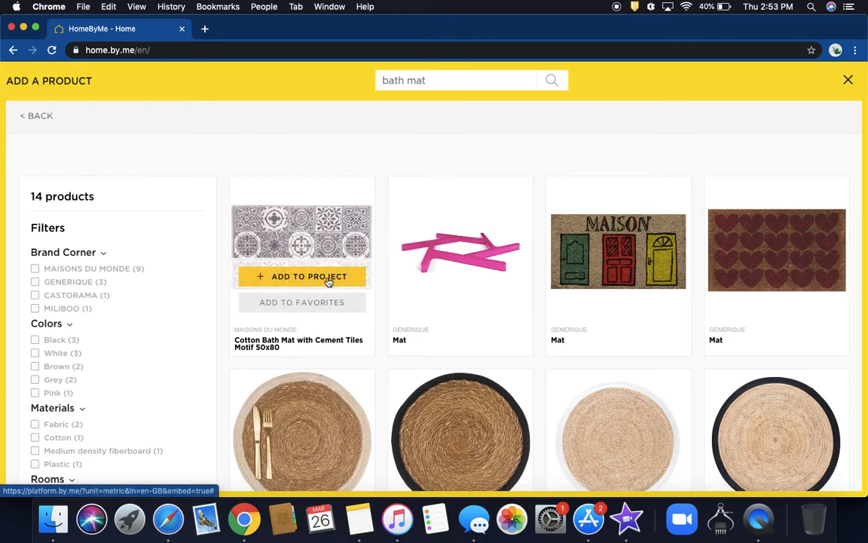
click(328, 281)
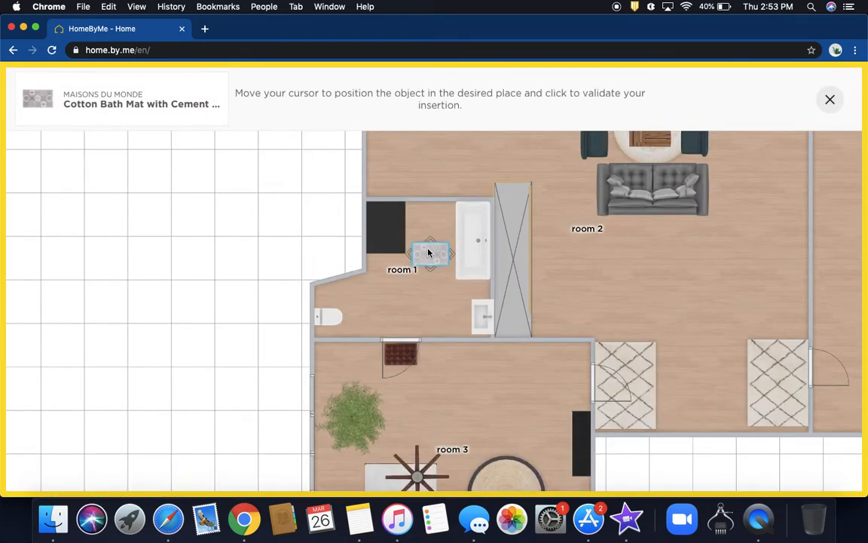
click(403, 277)
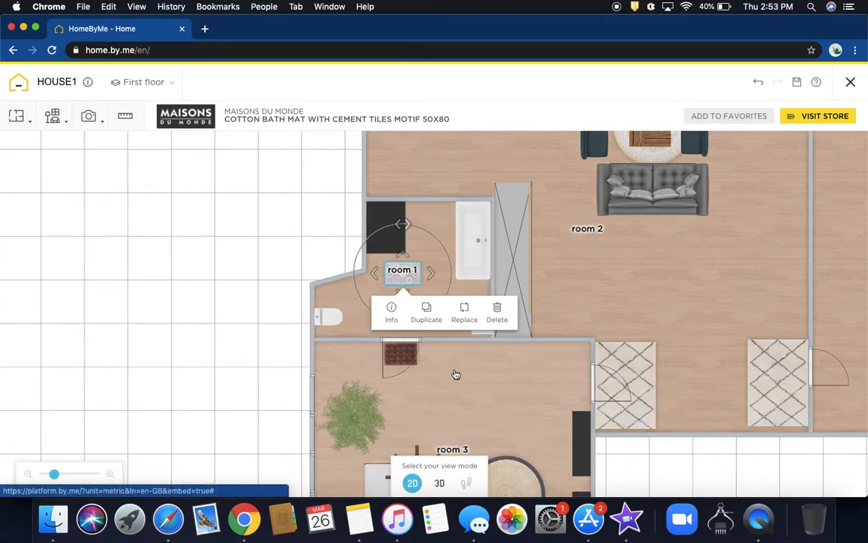
- In the 3D view, rotate the bath mat by 90° and move it in front of the shower cabin
click(440, 483)
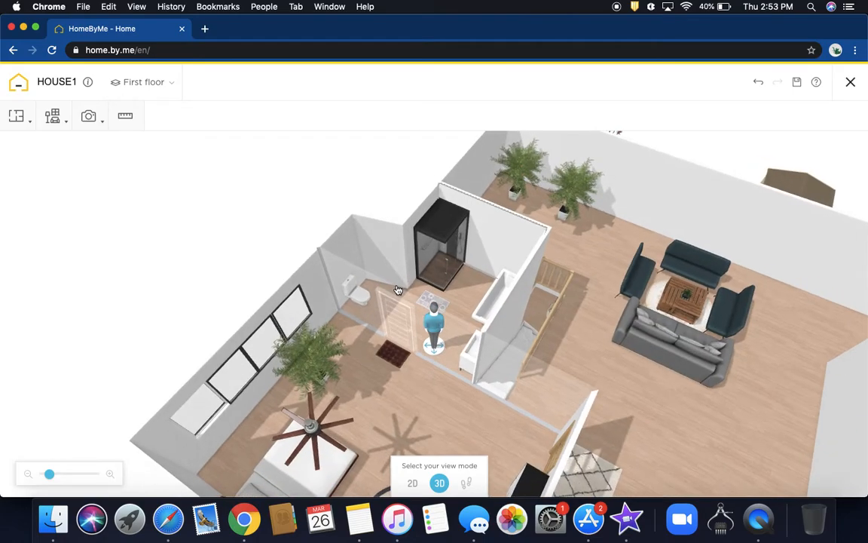
click(441, 287)
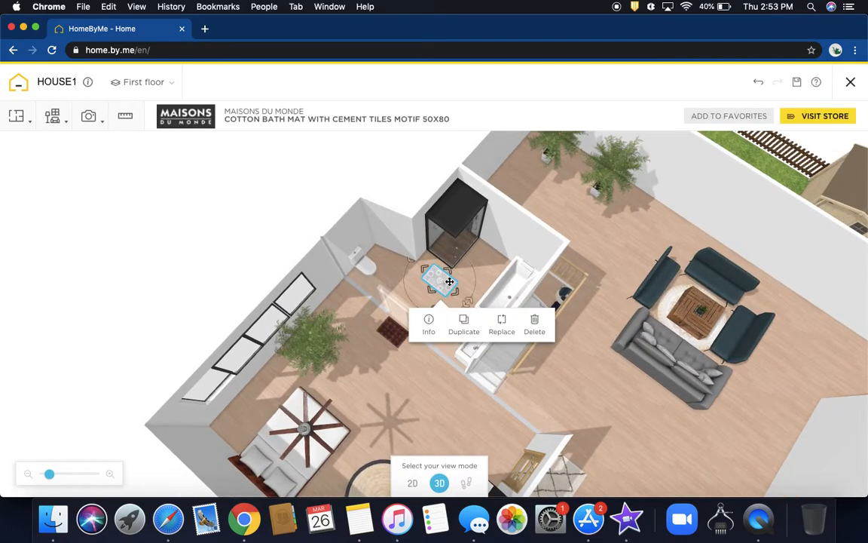
drag(405, 275, 405, 295)
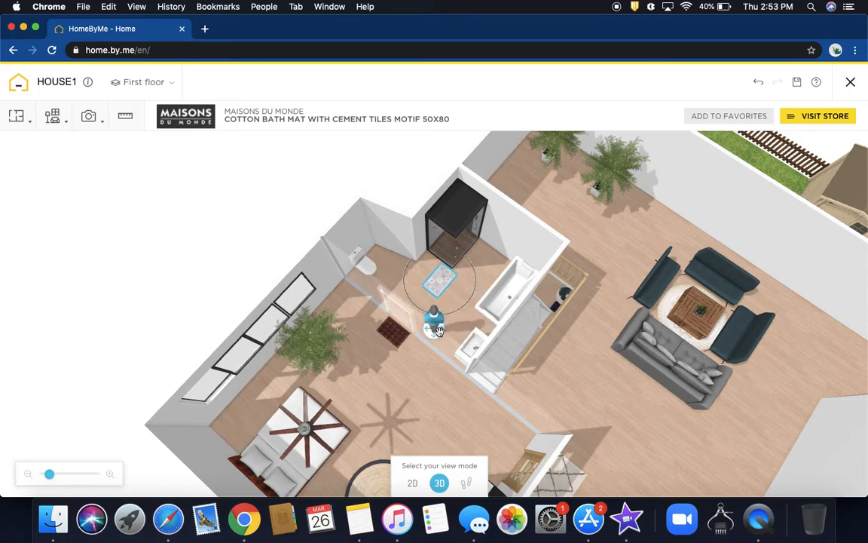
drag(446, 280, 463, 280)
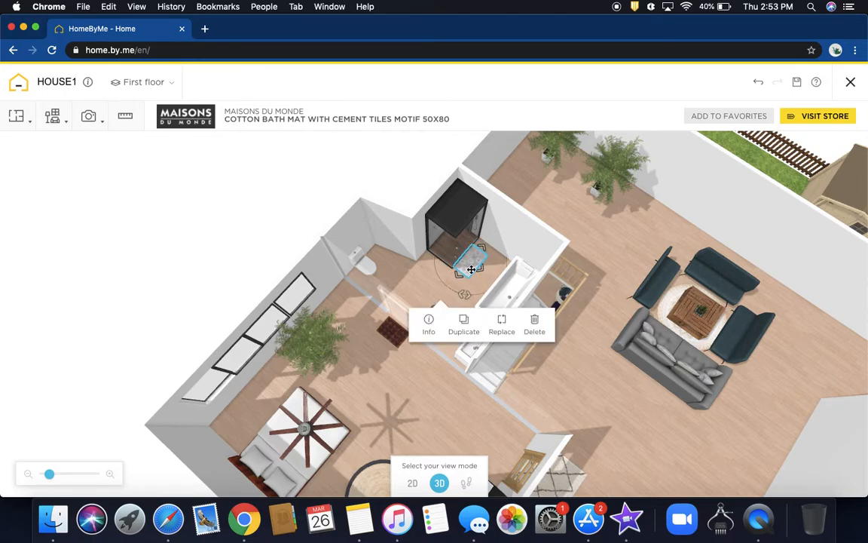
- Duplicate the bath mat and place the copy alongside the bathtub
click(463, 324)
drag(488, 248, 482, 293)
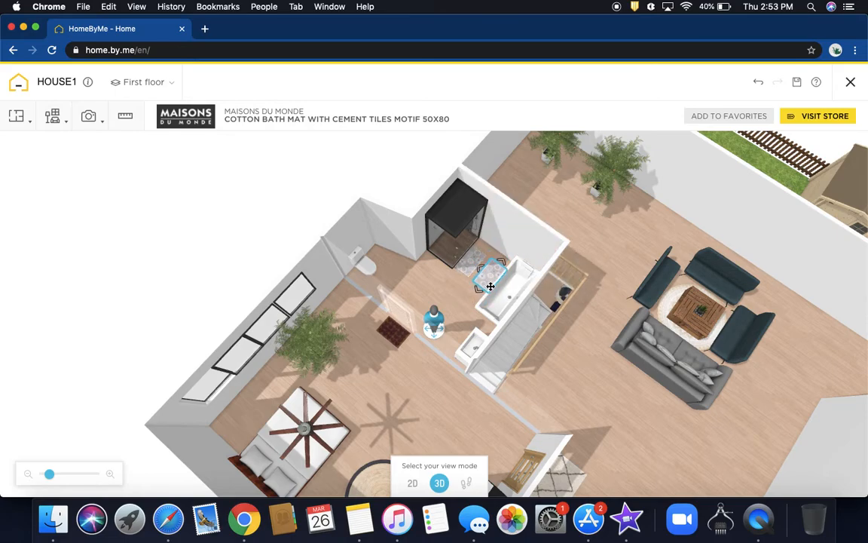
click(465, 318)
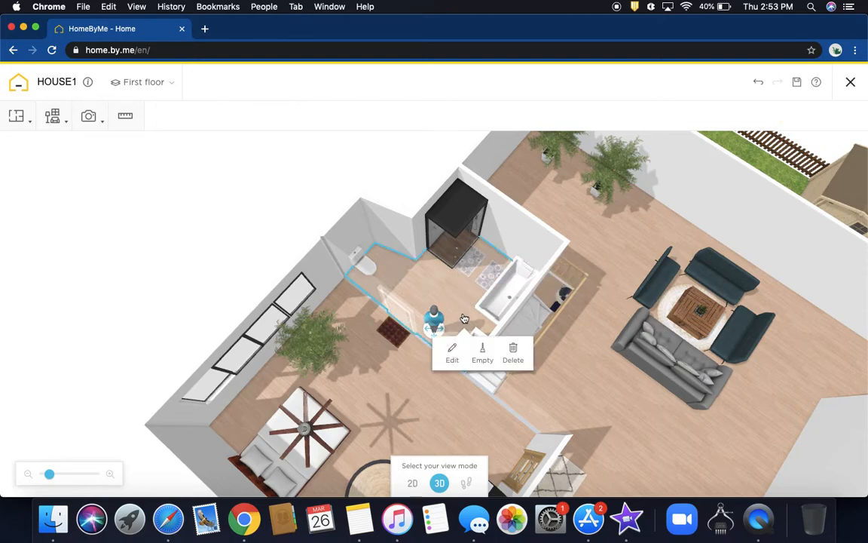
- In the 2D plan, set the wall between room 2 and room 5 to full room height
mouse_move(431, 283)
mouse_down()
mouse_move(462, 291)
mouse_move(482, 362)
mouse_move(593, 279)
mouse_move(847, 247)
mouse_up()
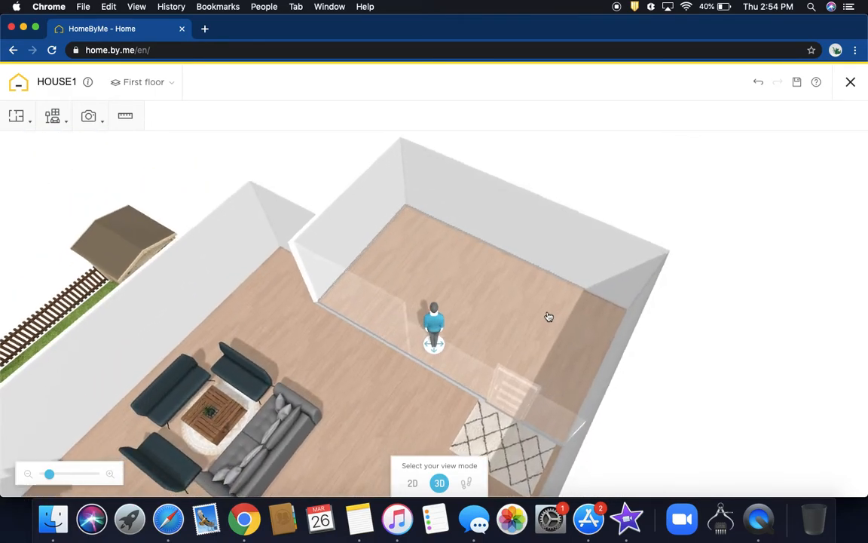
click(413, 484)
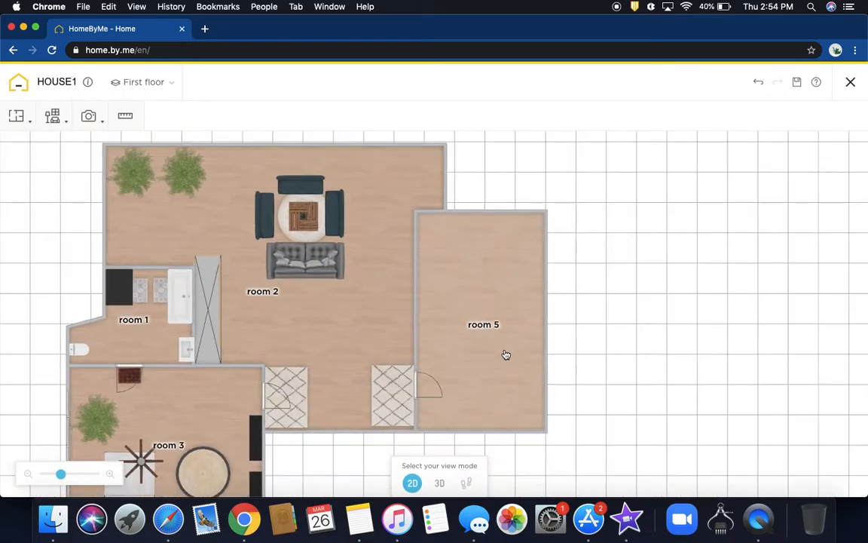
click(415, 341)
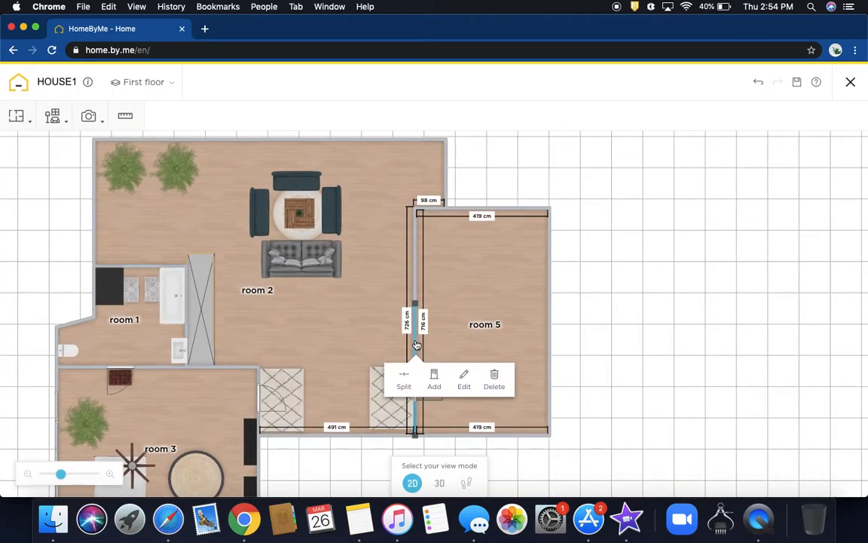
click(465, 379)
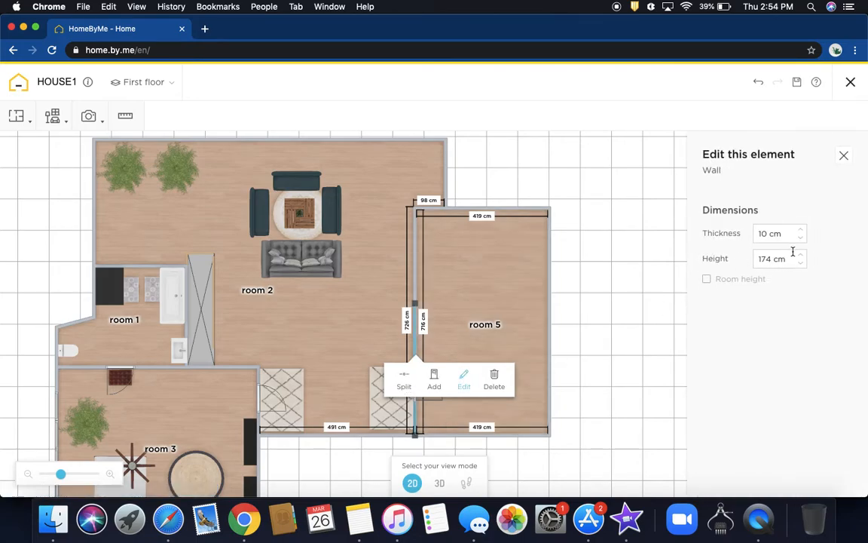
click(707, 279)
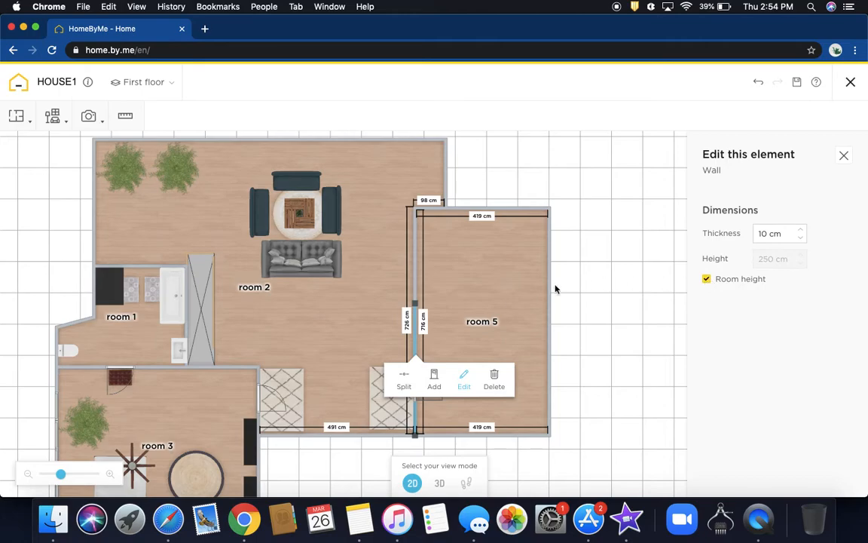
click(504, 359)
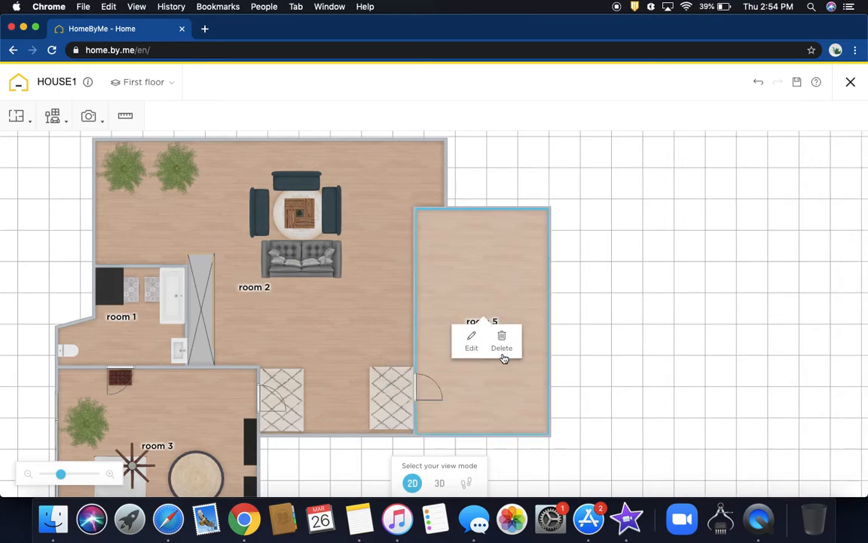
- Return to the 3D view of room 5 and search the product catalogue for "queen"
click(439, 483)
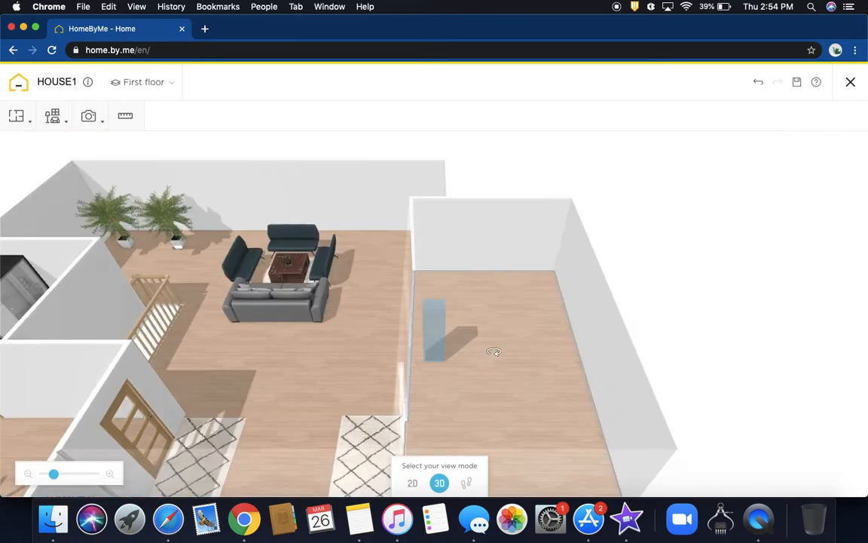
drag(520, 342, 494, 364)
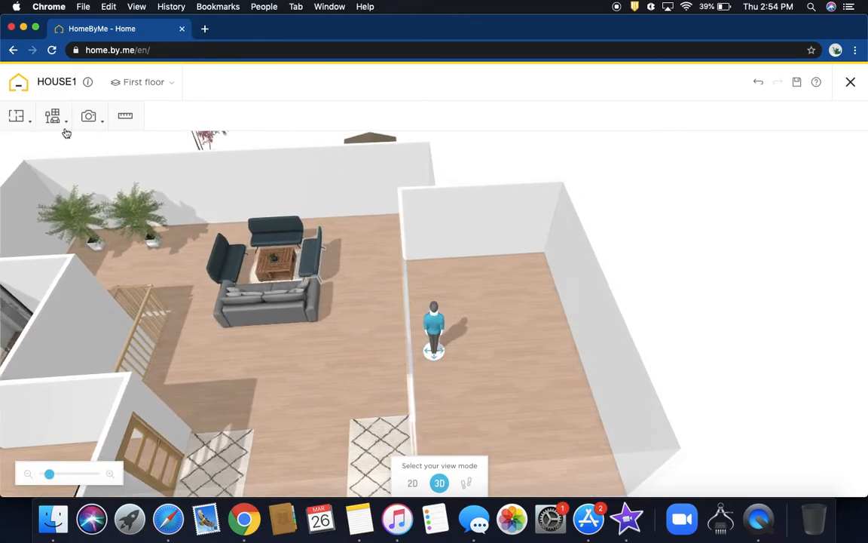
click(66, 127)
click(70, 141)
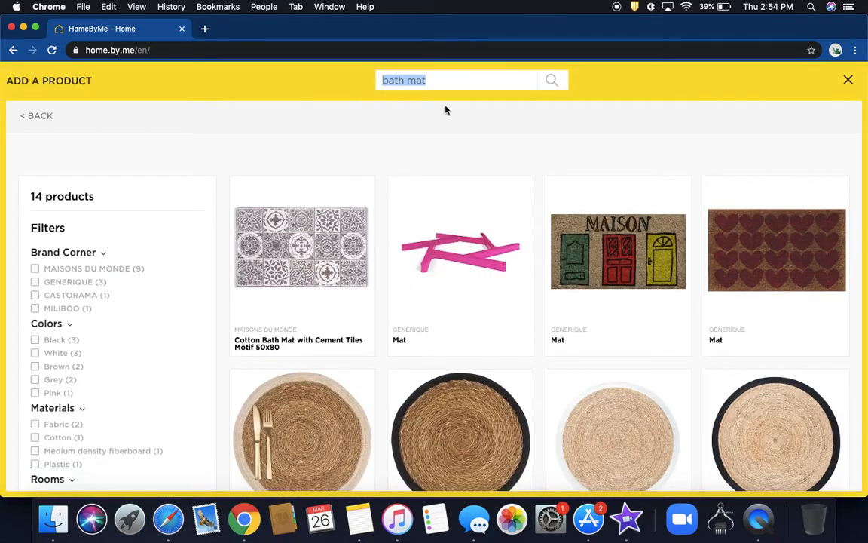
key(BackSpace)
text(que)
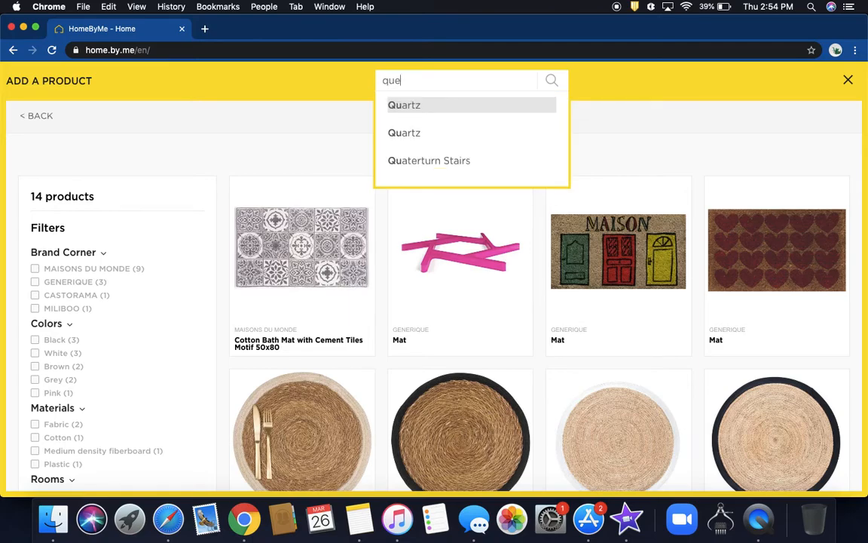
text(en)
key(Return)
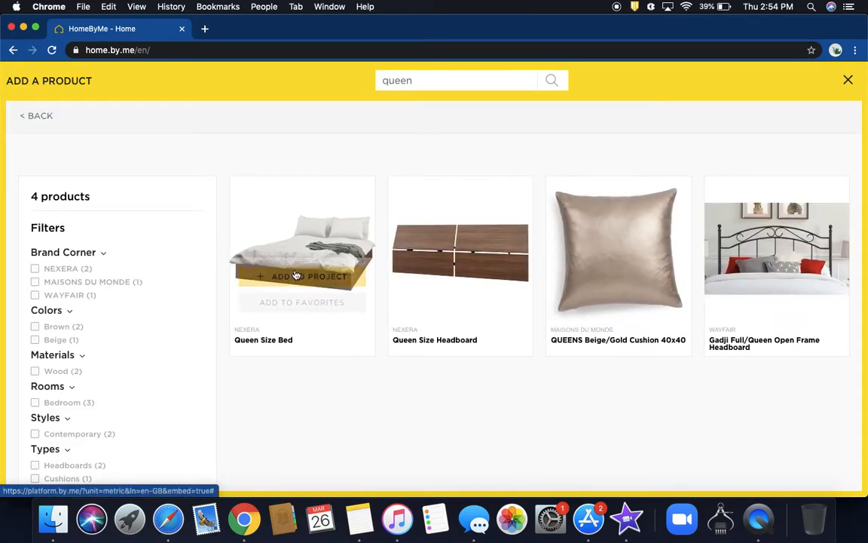
- Add the Nexera Queen Size Bed to room 5, in the far corner against the back and outer walls
click(296, 277)
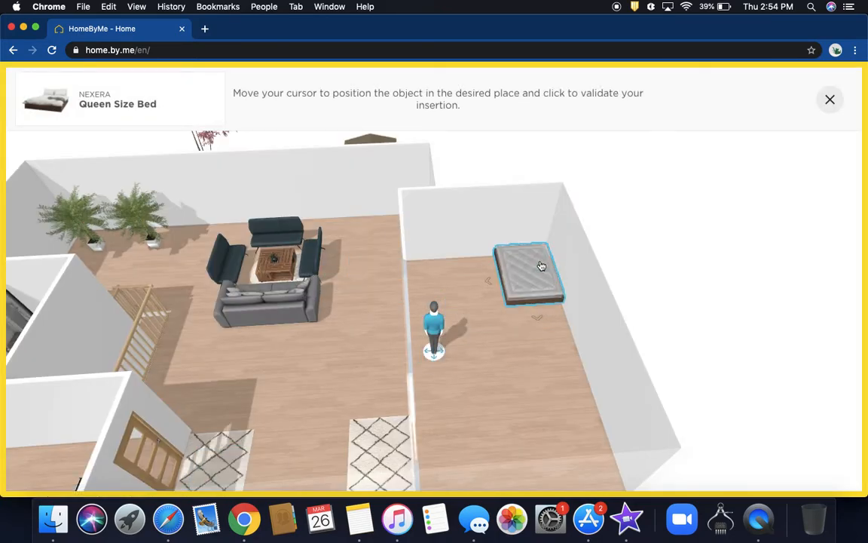
click(541, 266)
click(473, 395)
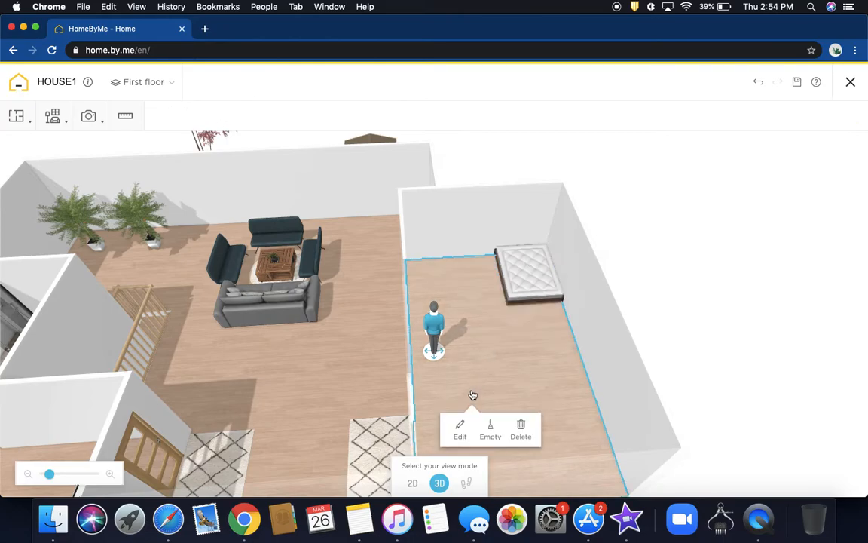
- Delete the Nexera Queen Size Bed from room 5 and search the product catalogue for "king bed"
click(522, 295)
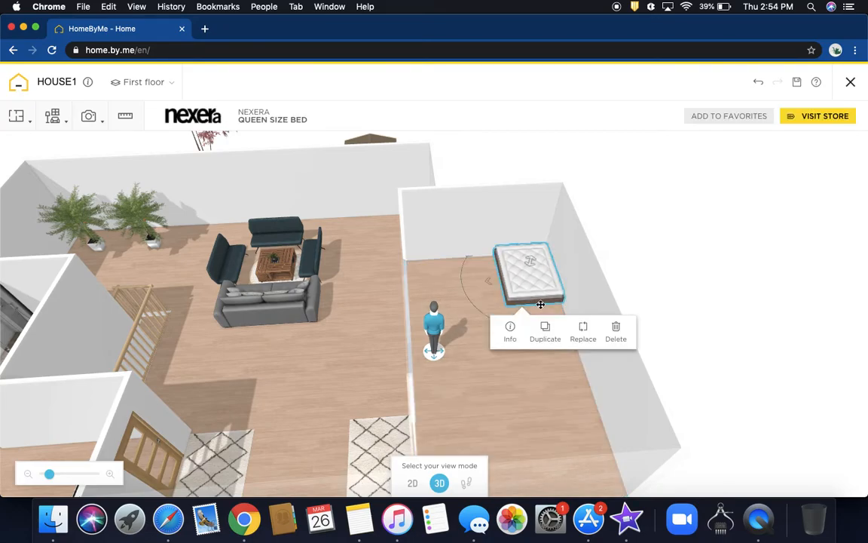
click(618, 329)
click(54, 118)
click(64, 145)
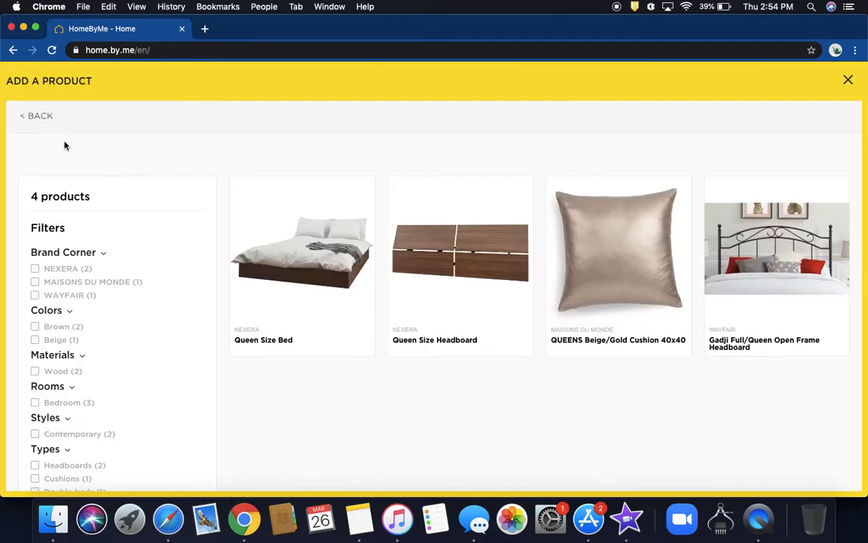
text(ki)
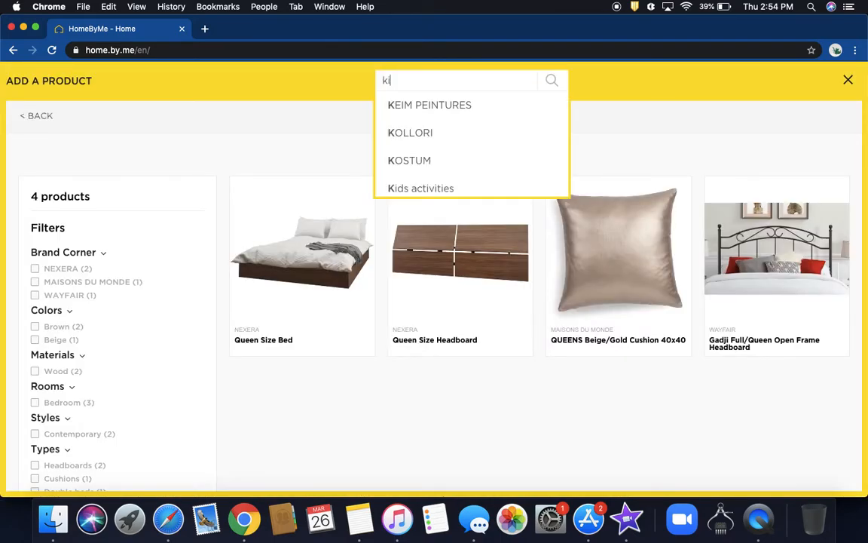
text(ng bed)
key(Return)
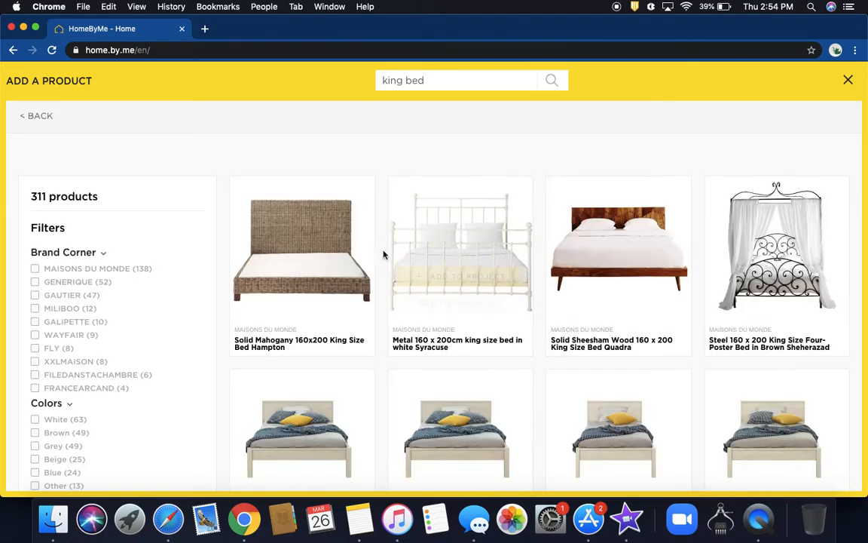
- Add the Solid Mahogany 160x200 King Size Bed Hampton in room 5's far corner, with its headboard against the back wall
mouse_move(334, 292)
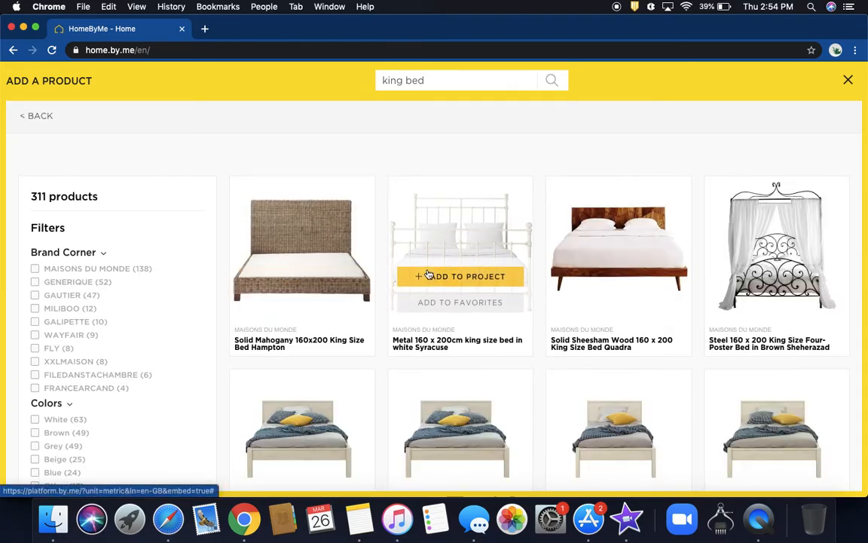
click(337, 277)
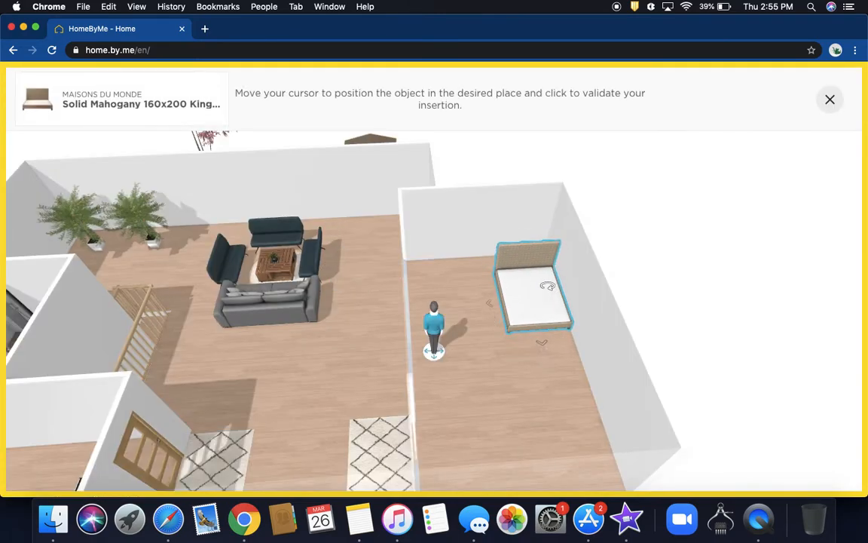
click(544, 275)
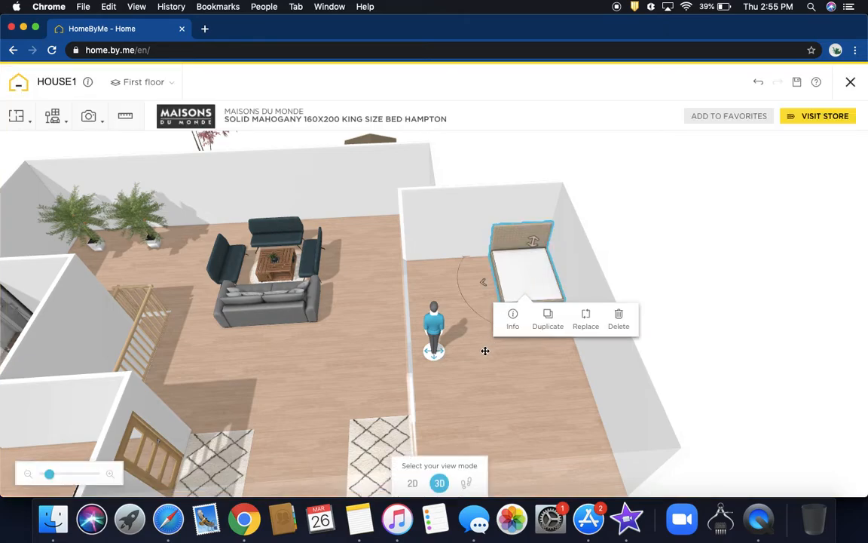
click(481, 374)
- Search the product catalogue for "chest"
drag(481, 373, 538, 378)
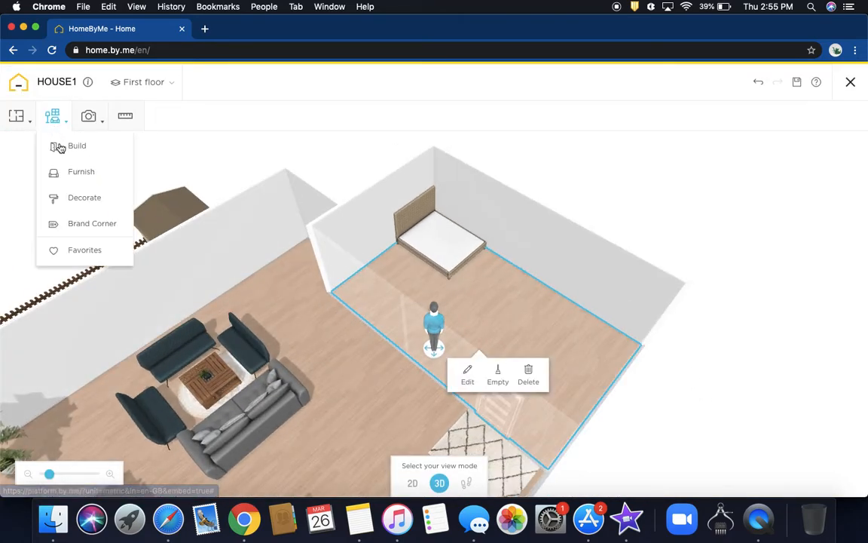
click(51, 128)
text(ch)
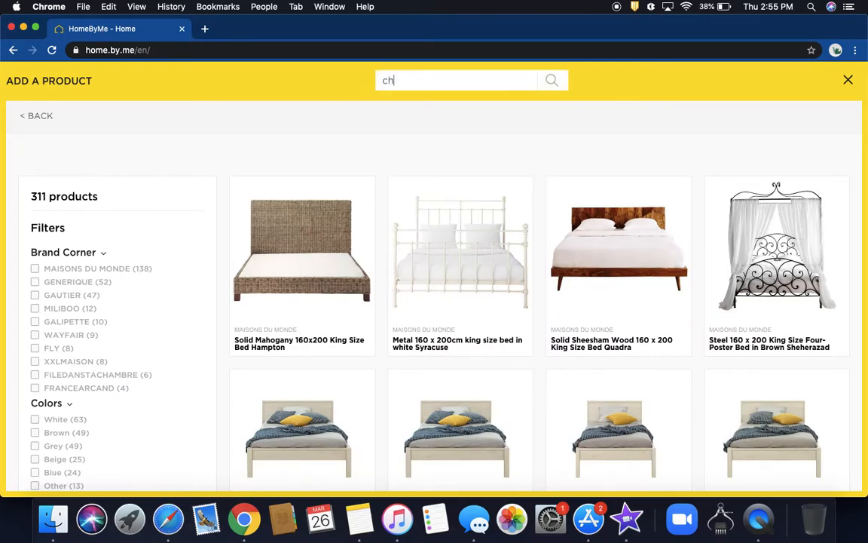
text(est)
key(Return)
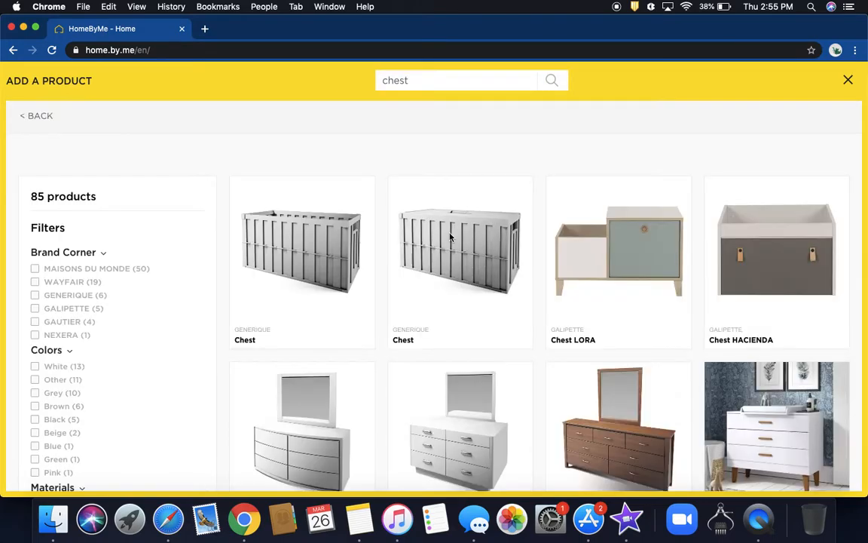
- Add the brown wooden Chest of drawer with mirror against room 5's long outer wall, beyond the foot of the bed
scroll(594, 291, down, 2)
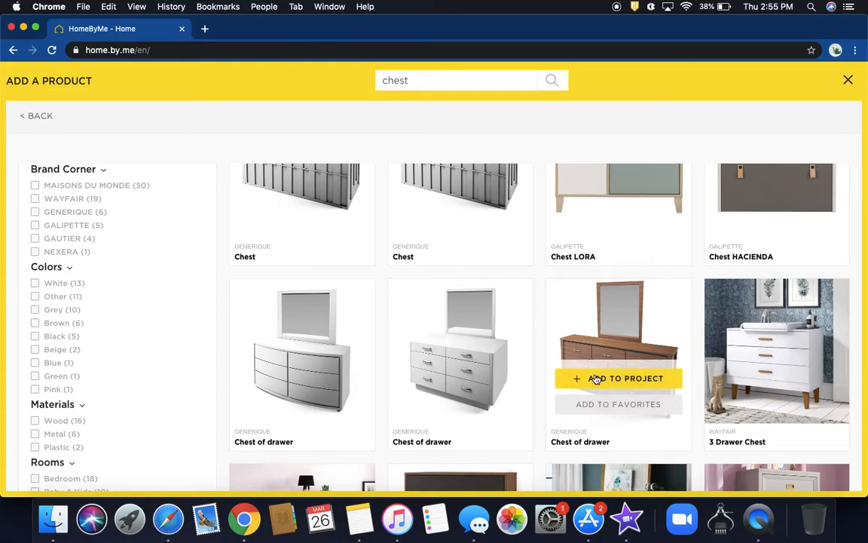
click(588, 378)
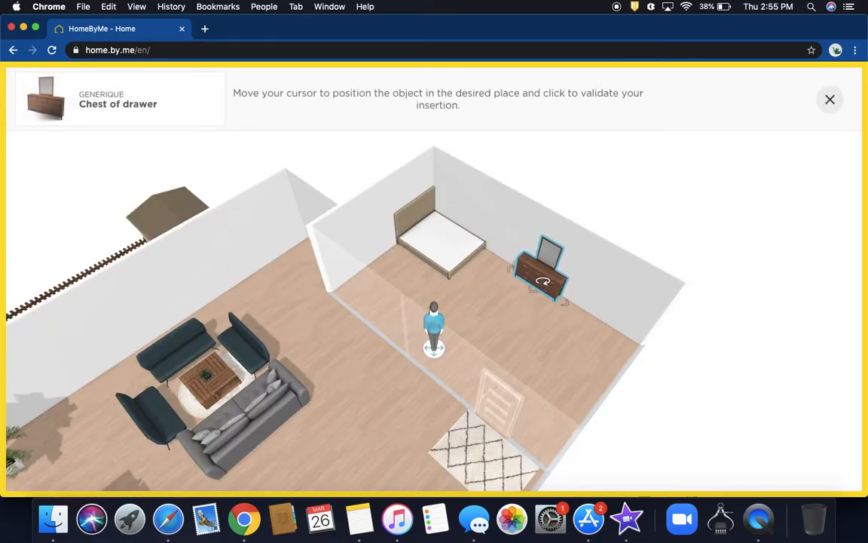
click(533, 275)
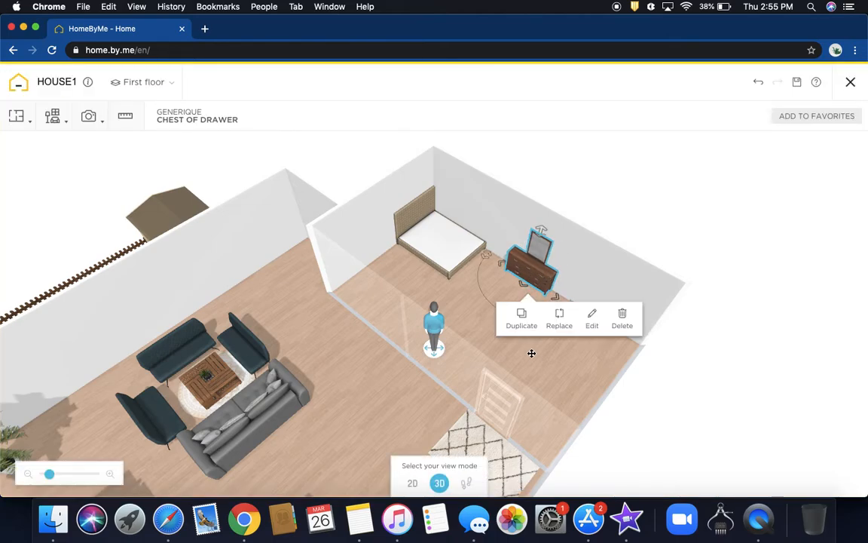
click(551, 357)
- Search the product catalogue for "window"
drag(551, 357, 587, 355)
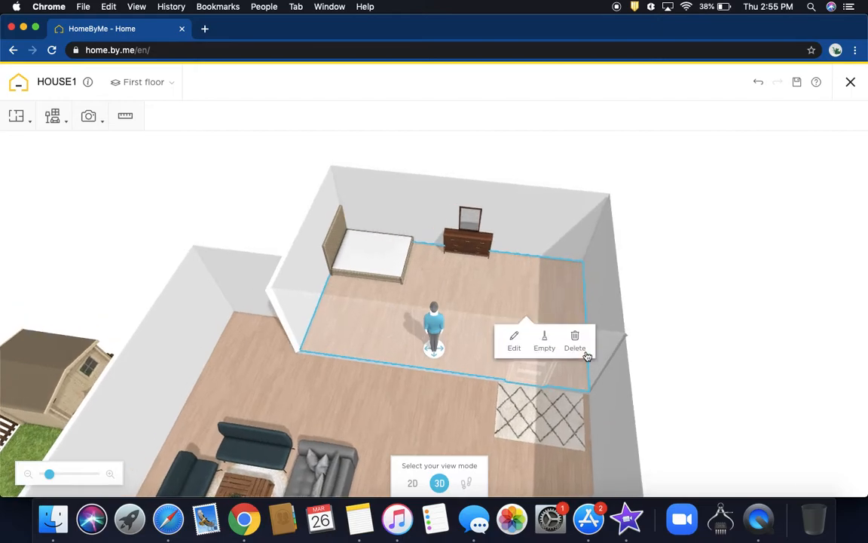
mouse_move(64, 127)
click(74, 142)
drag(411, 80, 375, 79)
text(window)
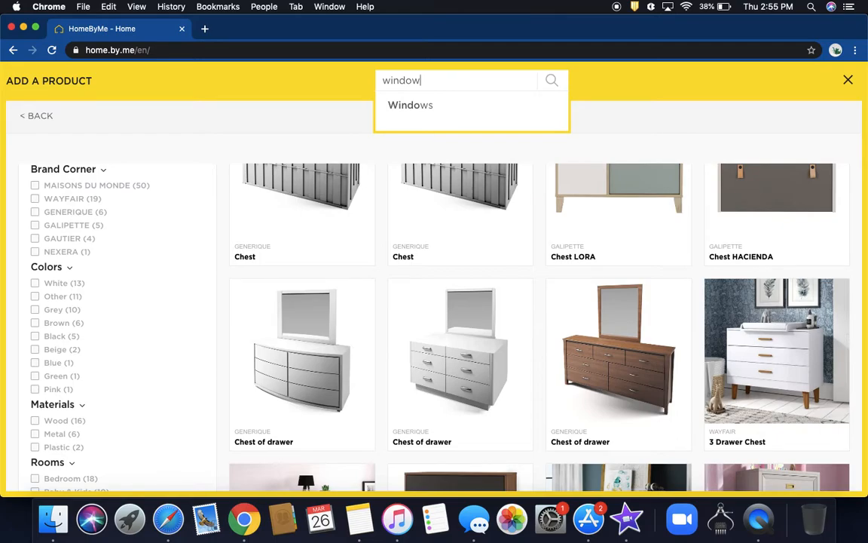
key(Return)
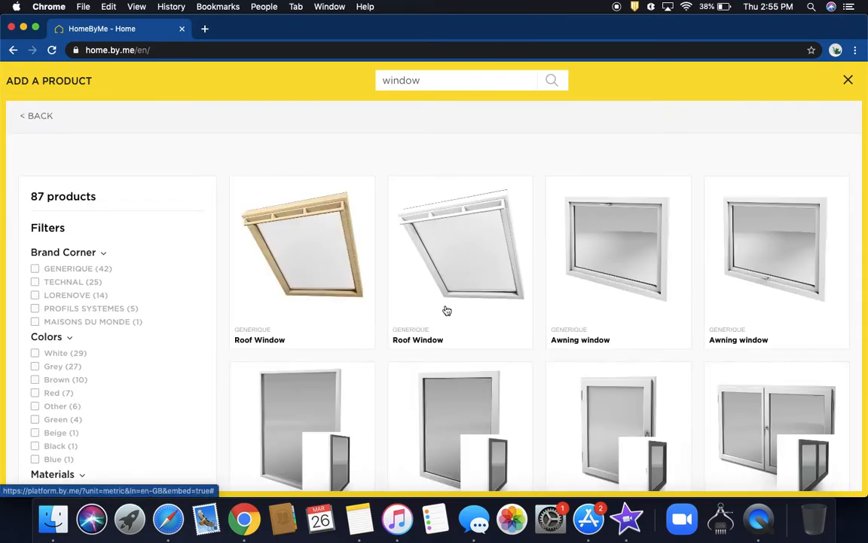
- Place a row of three adjoining Generique Fixed windows in room 5's short wall opposite the bed and view the room in 3D
click(290, 460)
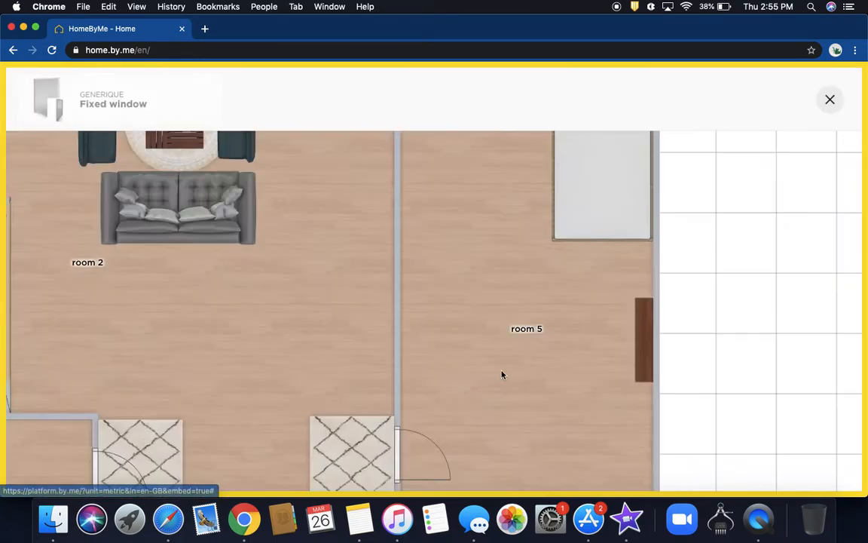
scroll(570, 413, down, 5)
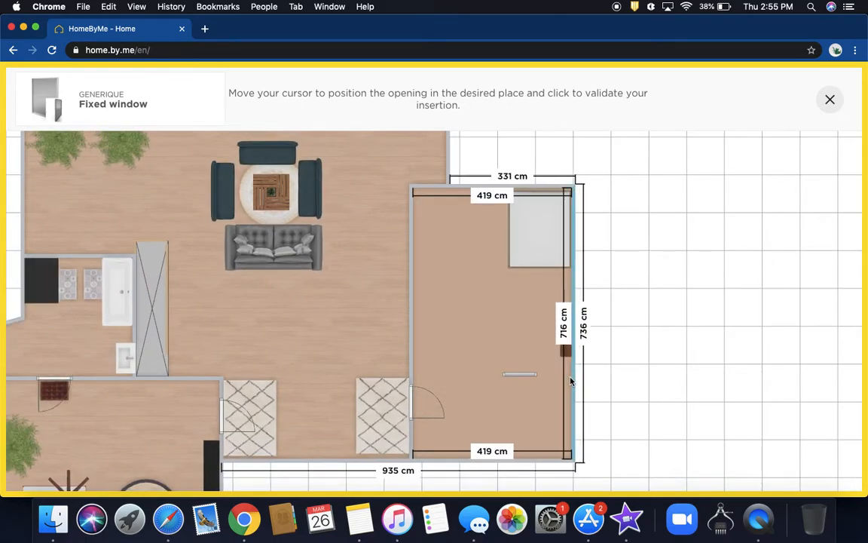
click(541, 459)
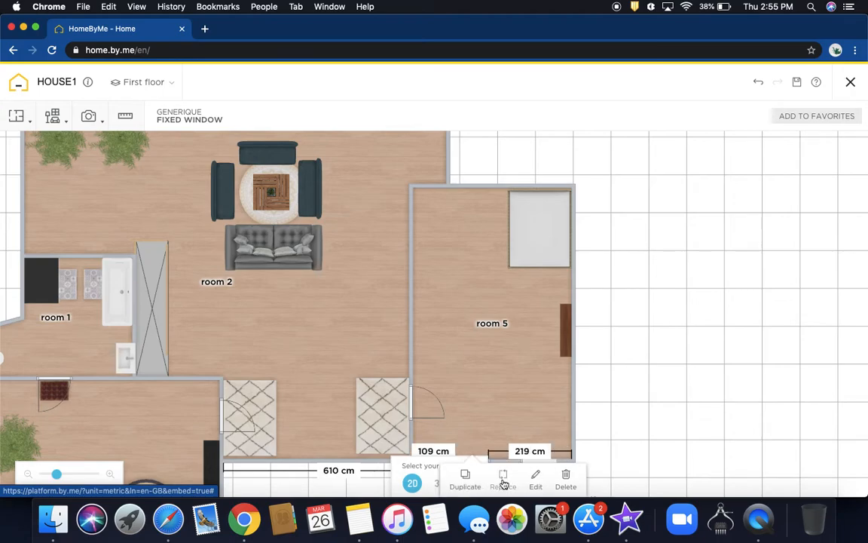
click(501, 402)
drag(487, 376, 506, 391)
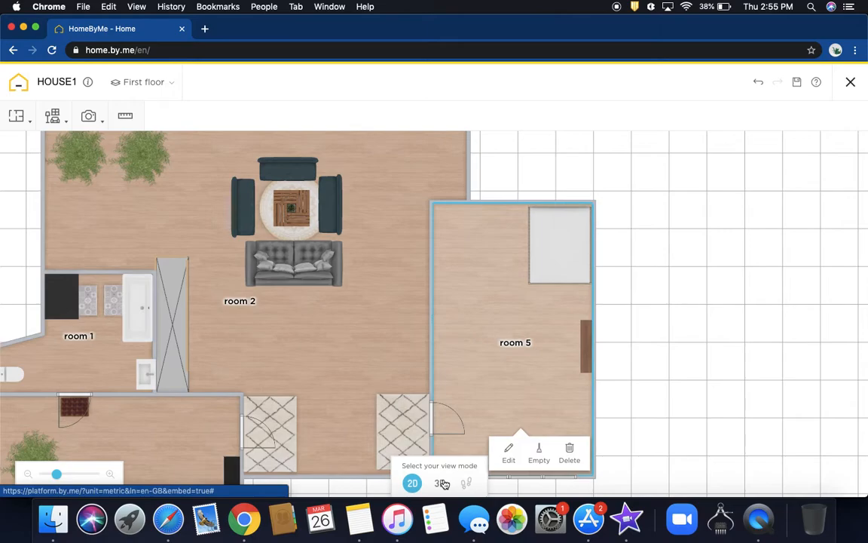
click(442, 483)
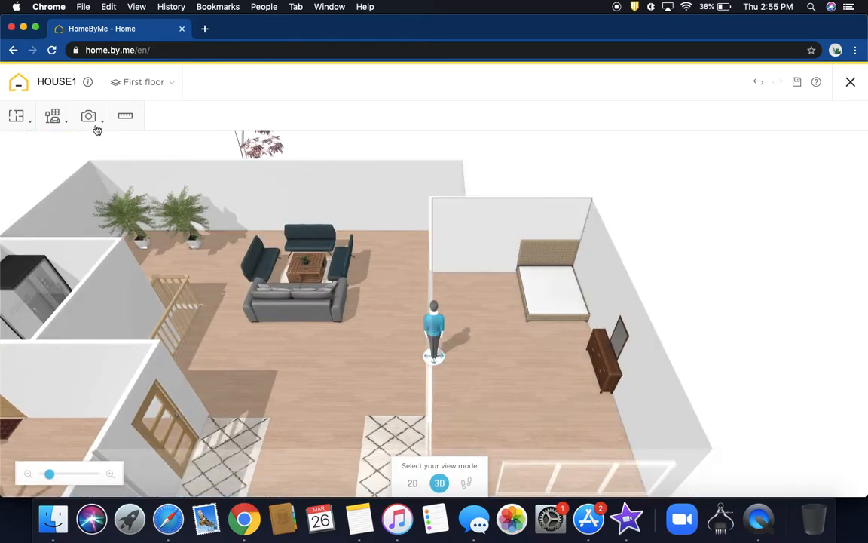
- In the 2D plan, duplicate a fixed window and move the copy to the bed's headboard wall, about 109 cm from room 2's wall
click(414, 482)
scroll(542, 330, down, 2)
click(502, 422)
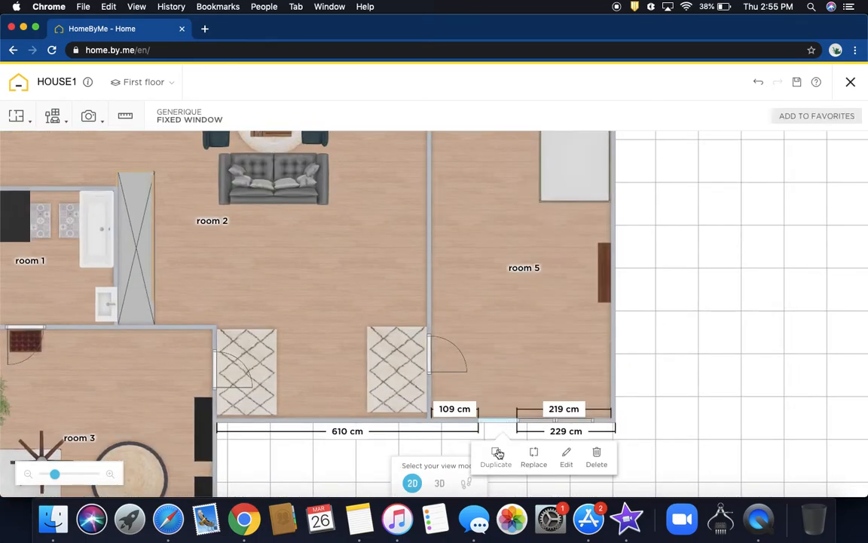
click(498, 453)
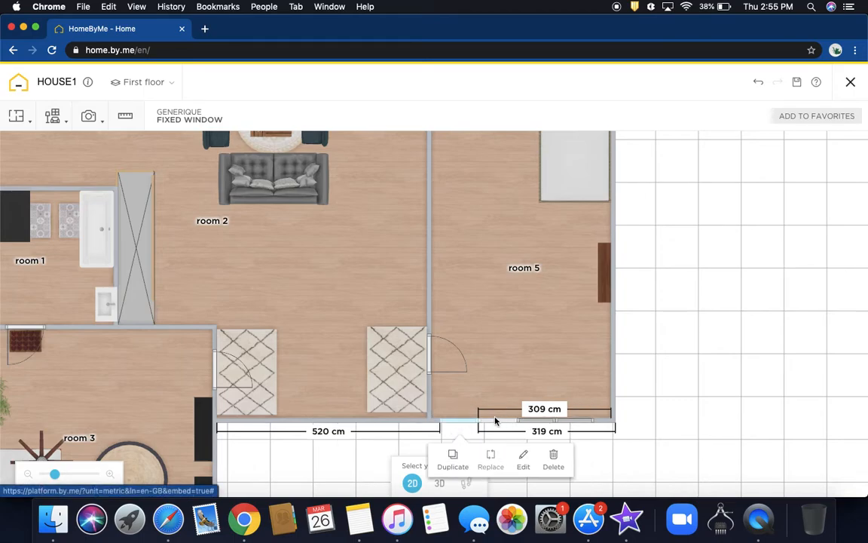
click(507, 200)
drag(459, 194, 421, 357)
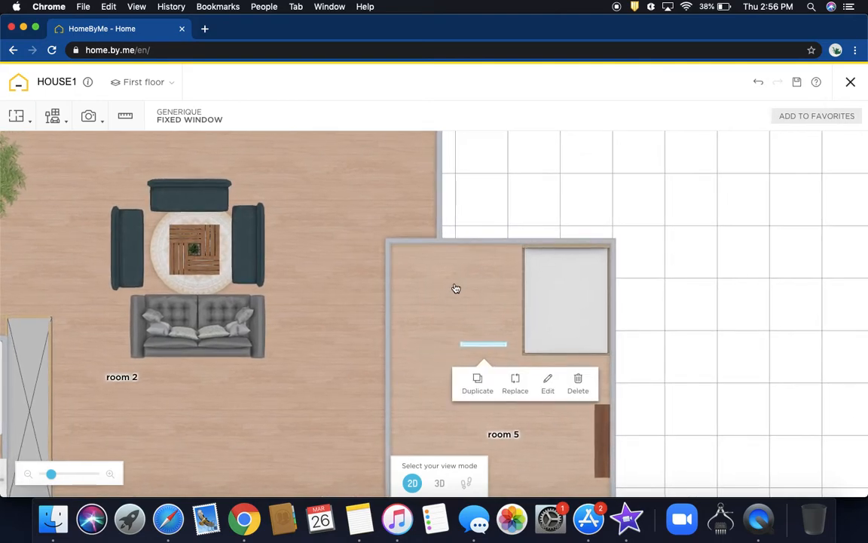
drag(479, 343, 472, 244)
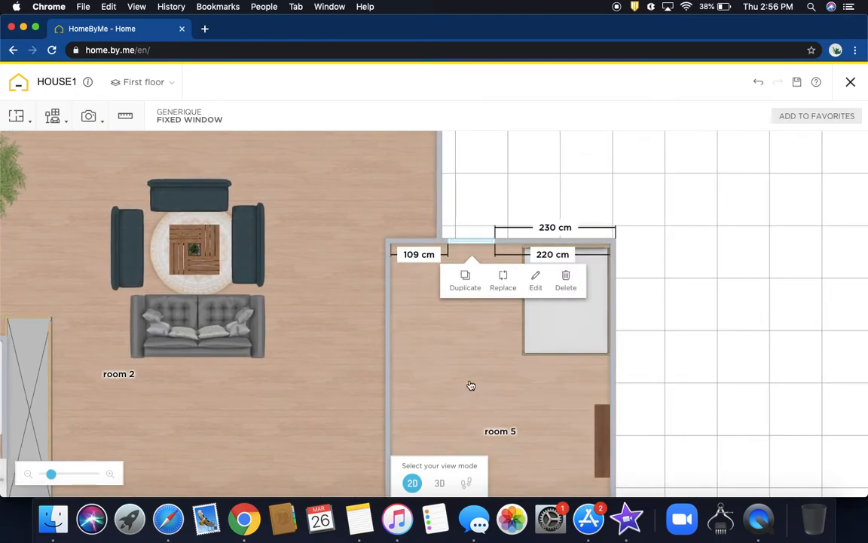
click(471, 386)
- Duplicate the headboard-wall window and place the copy behind the bed, about 75 cm from the long outer wall
click(480, 241)
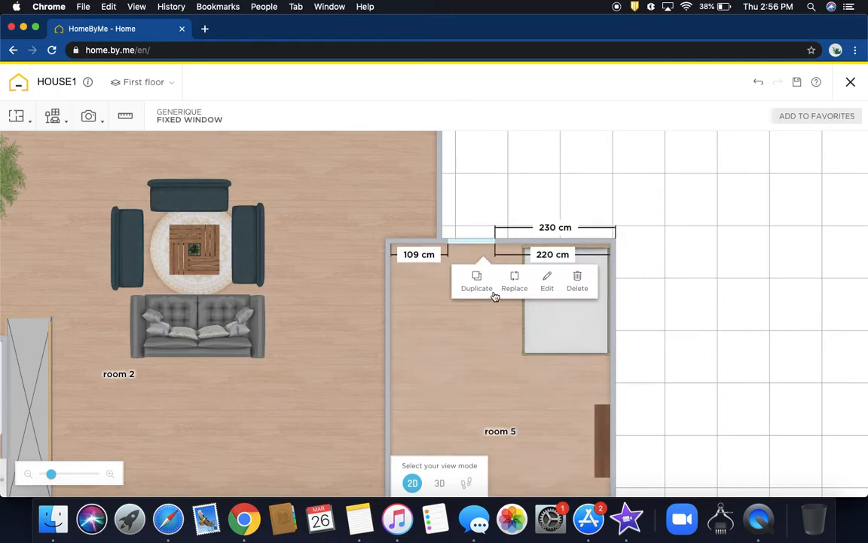
click(478, 280)
drag(434, 241, 555, 239)
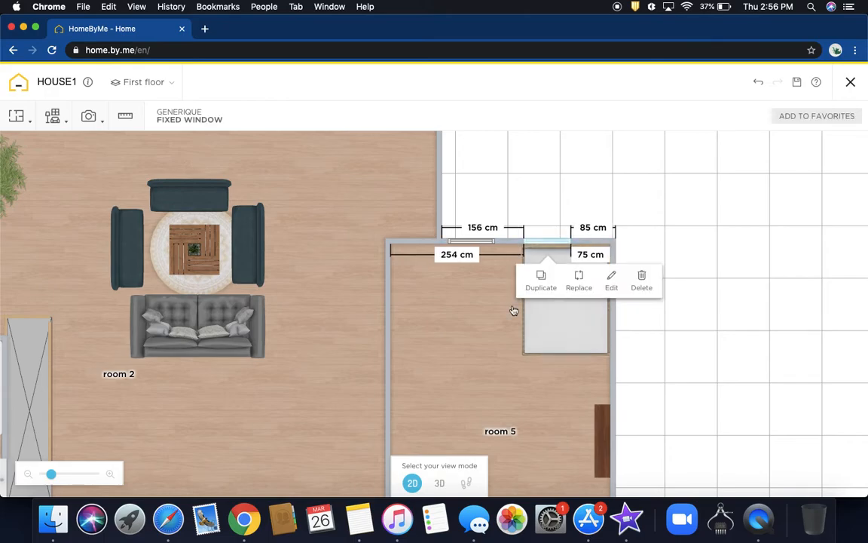
click(481, 386)
- Duplicate a potted plant from room 2 and place the copy in room 5's empty corner on the headboard wall
scroll(481, 386, down, 3)
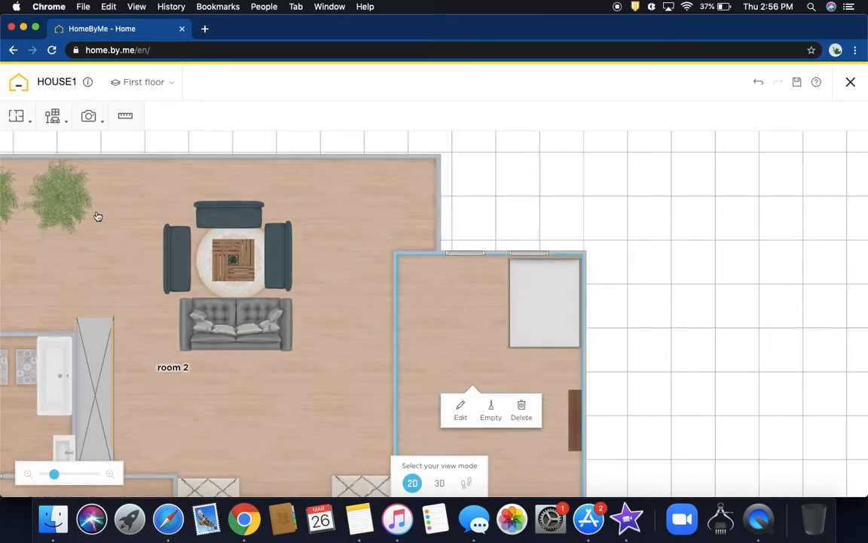
click(67, 197)
click(58, 228)
drag(121, 202, 418, 299)
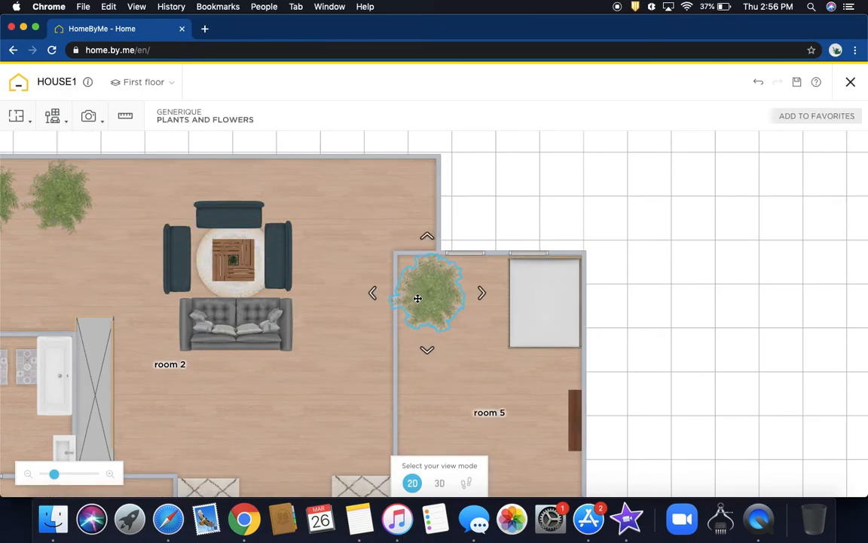
click(484, 409)
- Search the product catalogue for "Wardrobes"
drag(484, 409, 497, 321)
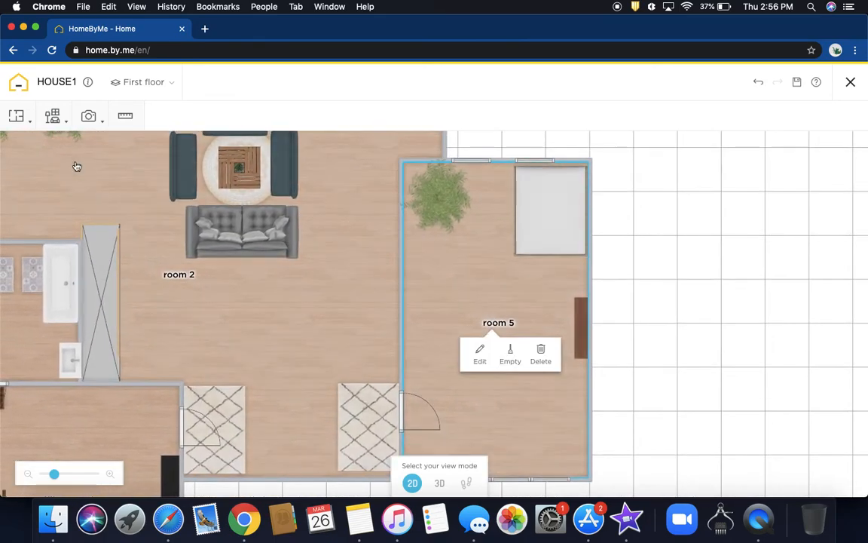
click(55, 118)
click(73, 151)
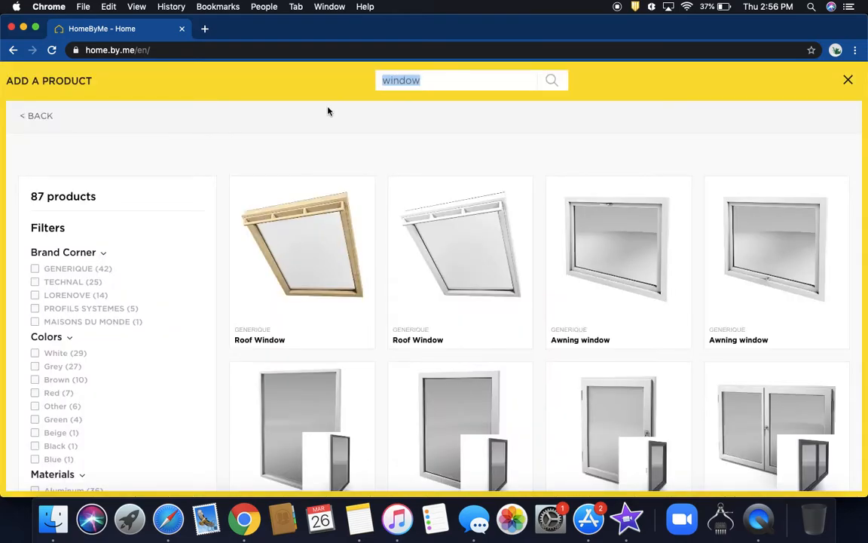
text(ward)
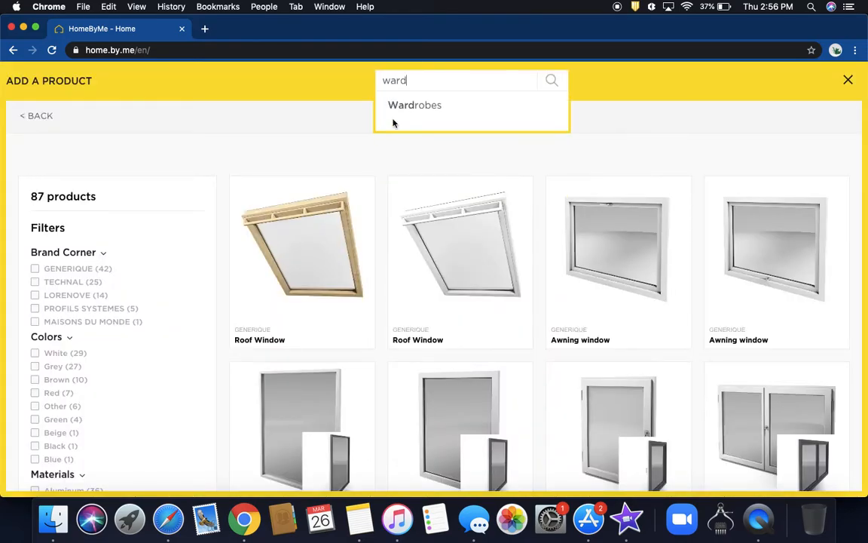
click(401, 114)
- Add the Generique wardrobe with the mirrored middle door from the catalogue and place it in the middle of room 5
scroll(495, 365, down, 10)
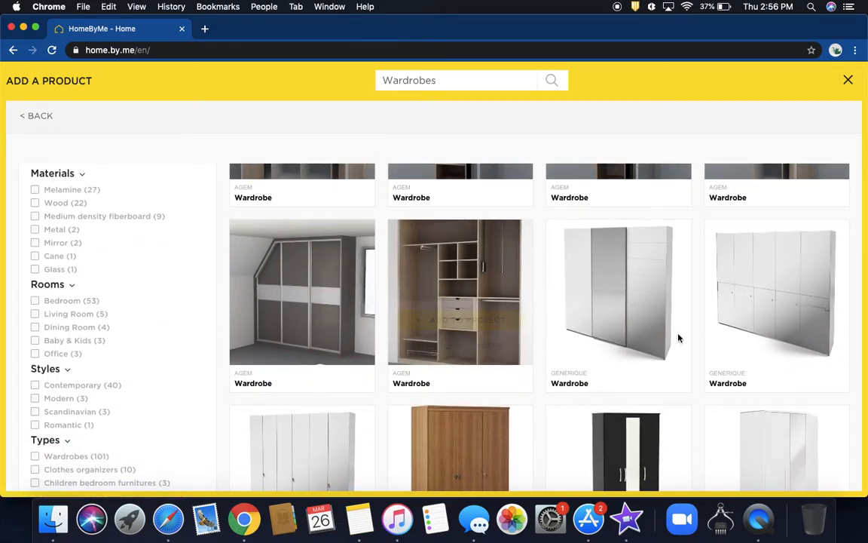
click(604, 322)
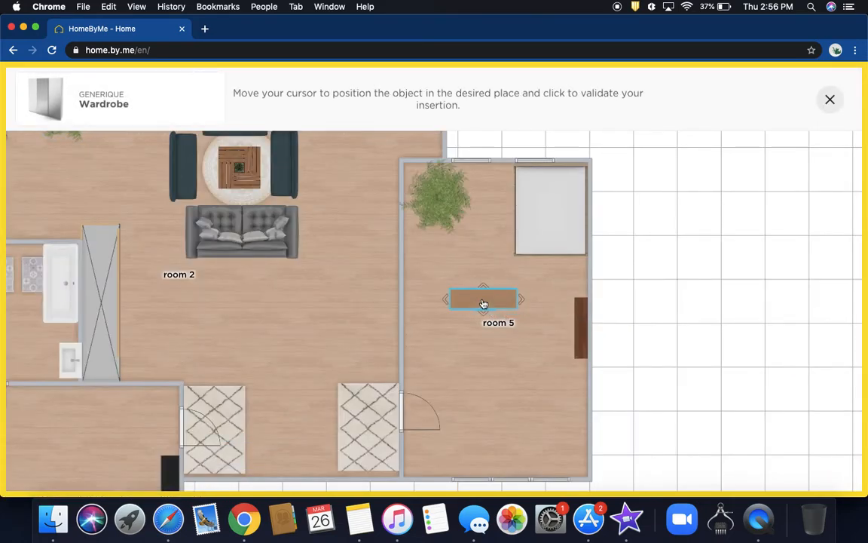
click(470, 312)
- Rotate the wardrobe 90 degrees and set it against the wall shared with room 2, next to the potted plant
drag(436, 238, 394, 244)
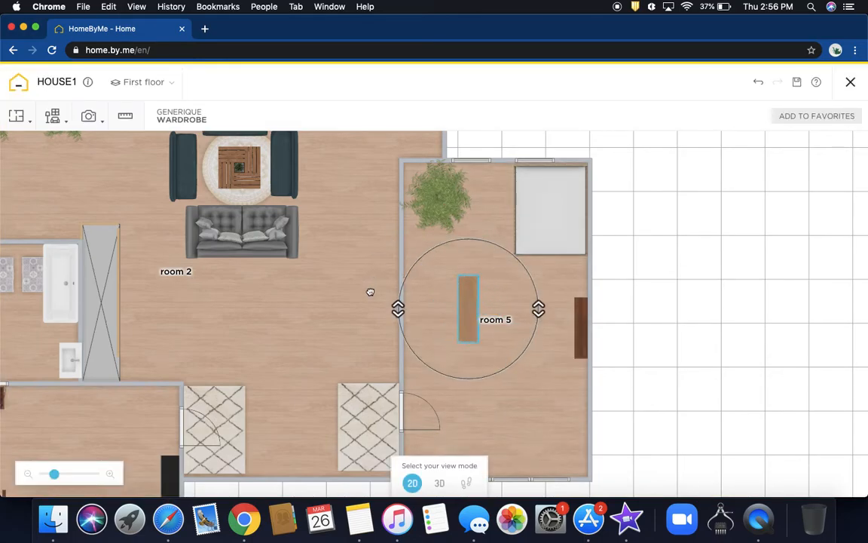
click(461, 283)
drag(469, 278, 441, 260)
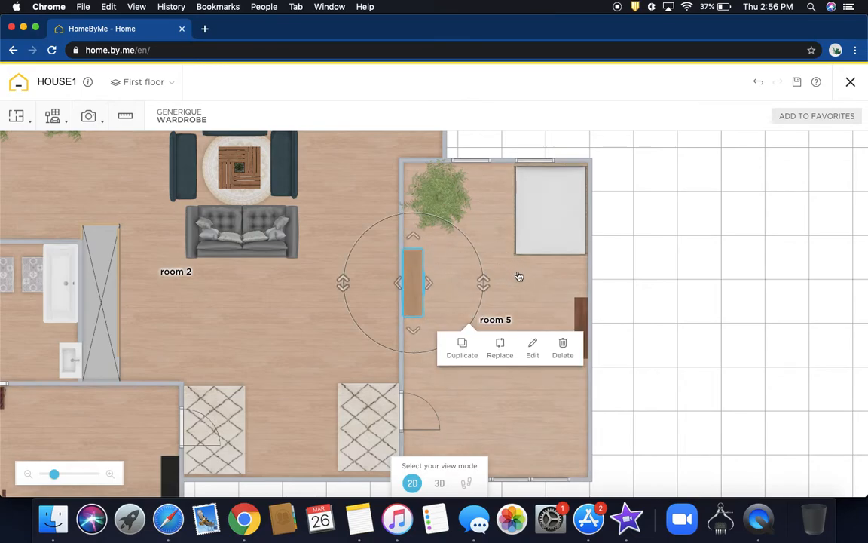
click(498, 259)
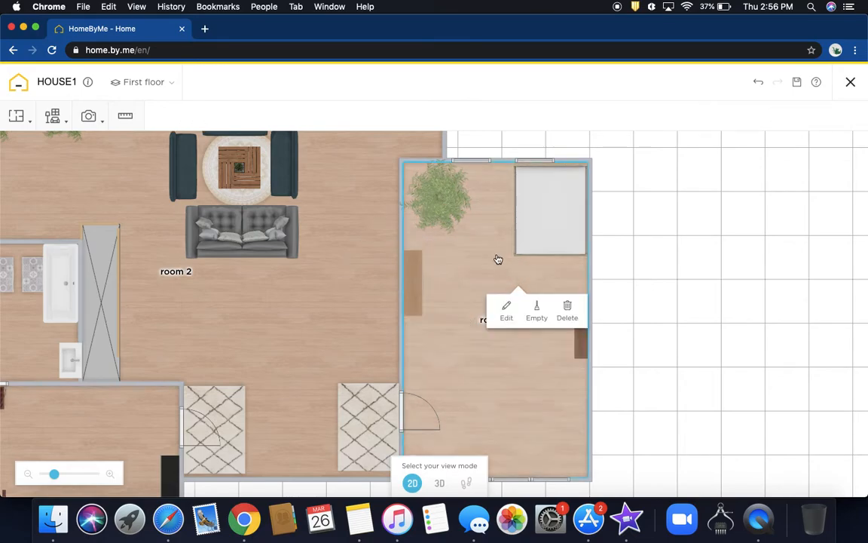
- Check the floor in 3D, search the product catalogue for "window" and choose the Generique fixed window
click(439, 483)
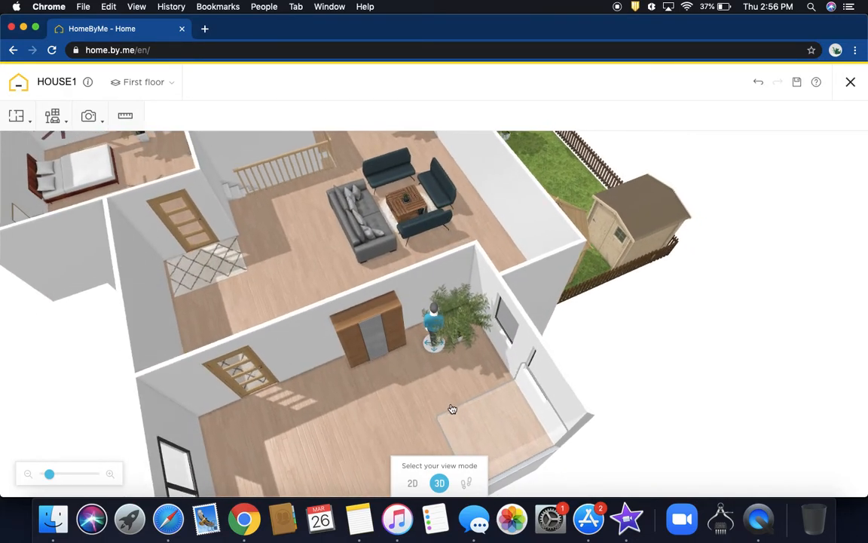
drag(434, 325, 294, 246)
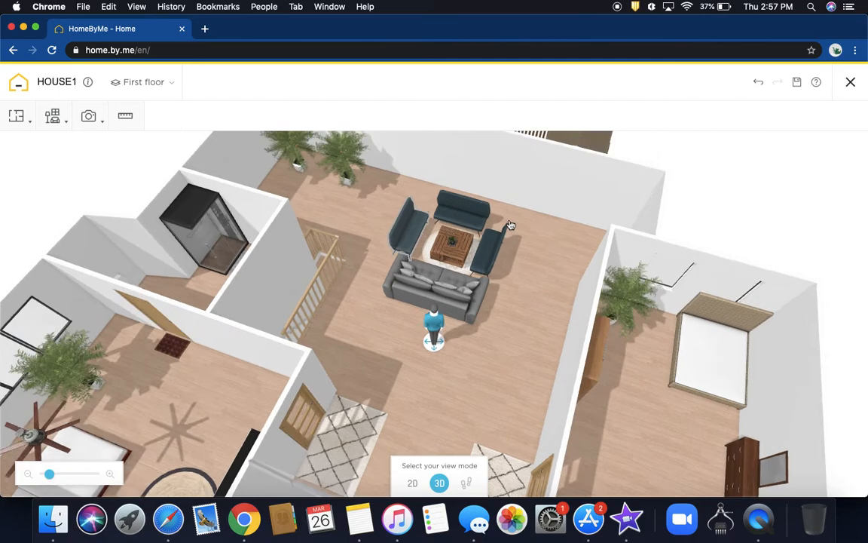
click(61, 122)
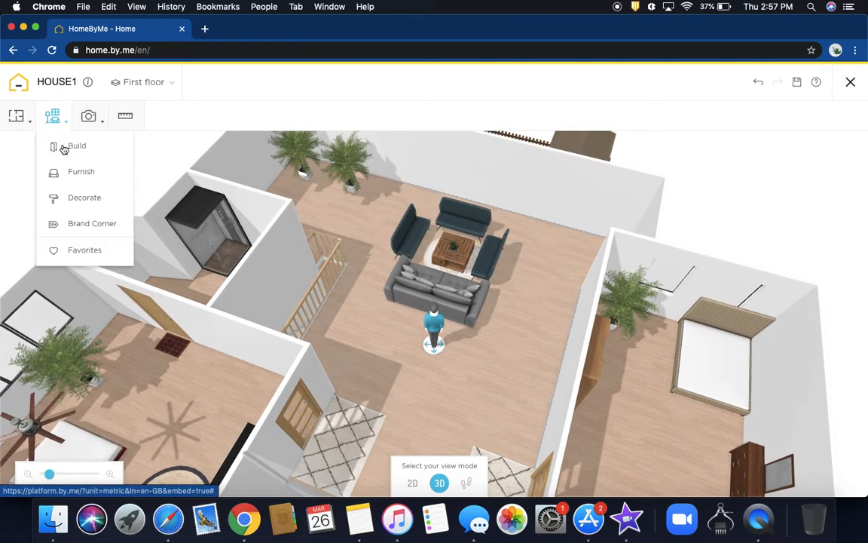
click(64, 147)
text(w)
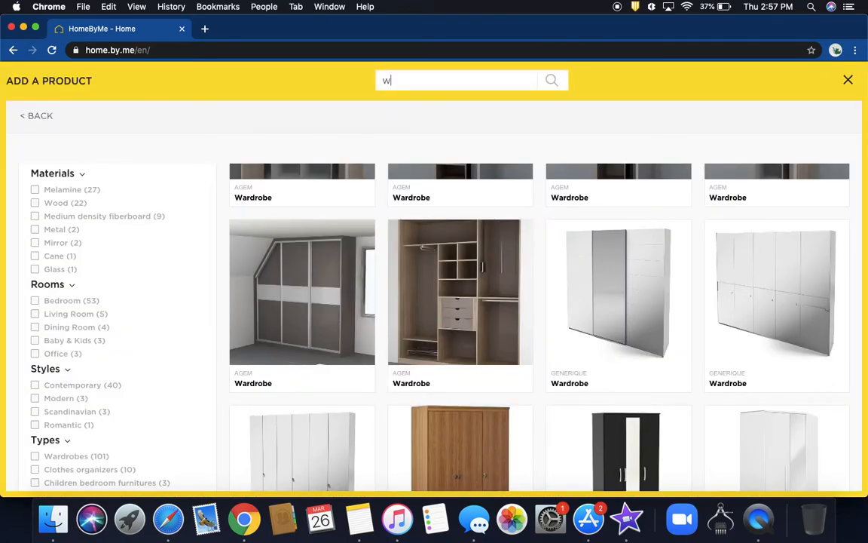
text(indow)
key(Return)
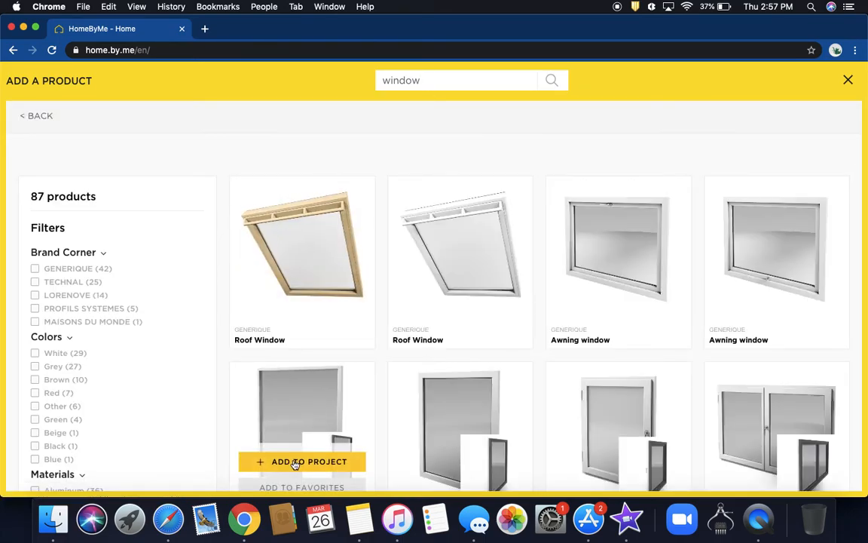
click(302, 461)
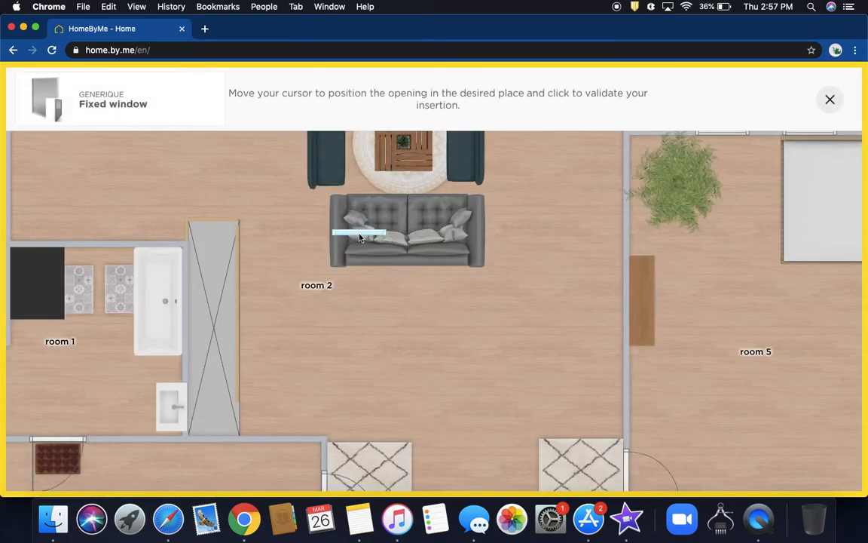
- Place the fixed window in room 2's long outer wall, just past the two potted plants
scroll(359, 235, up, 6)
scroll(341, 334, down, 2)
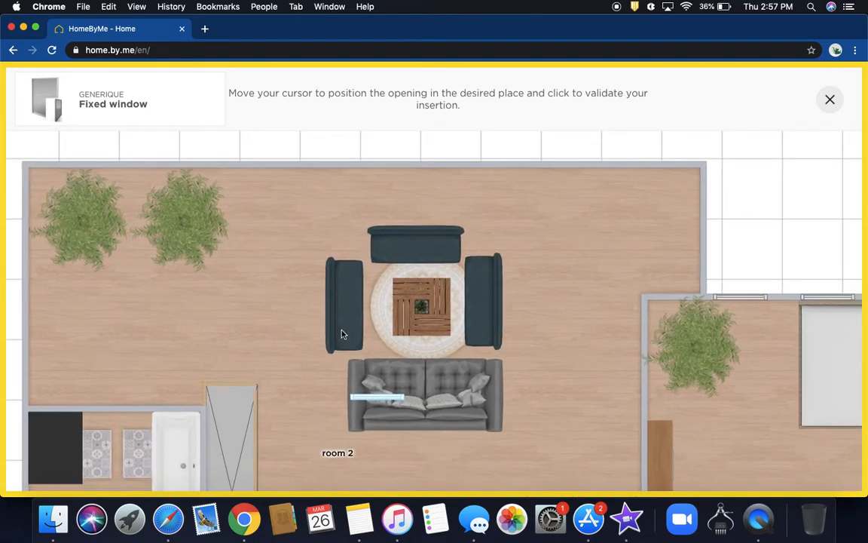
click(257, 166)
click(255, 204)
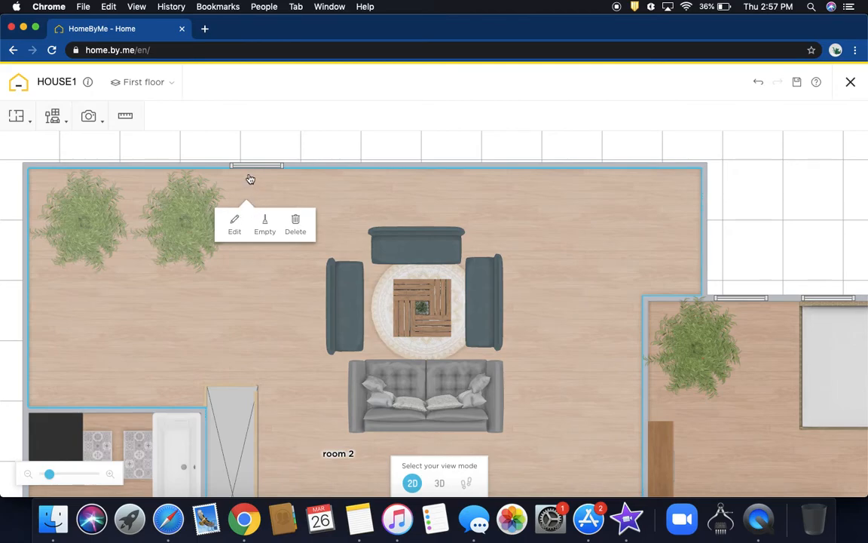
- Duplicate the fixed window five times to form a continuous row of six windows along room 2's outer wall
click(252, 167)
click(248, 200)
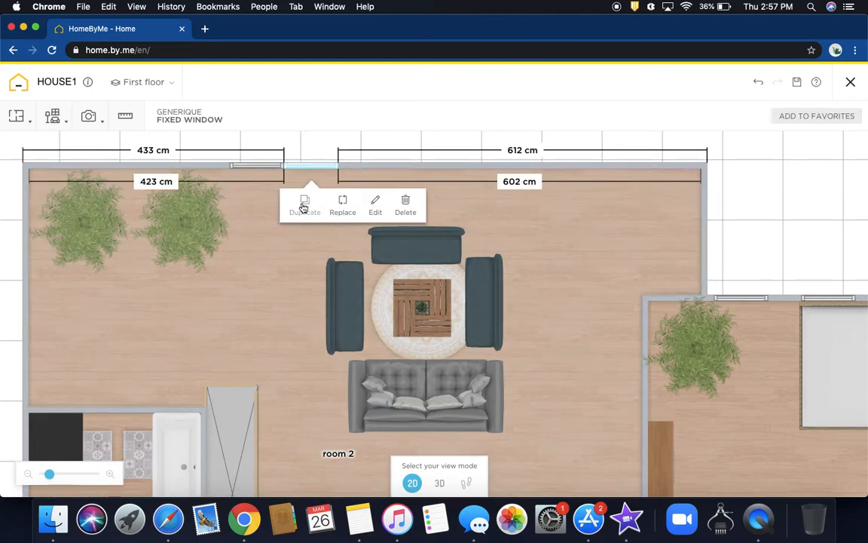
click(304, 205)
click(359, 202)
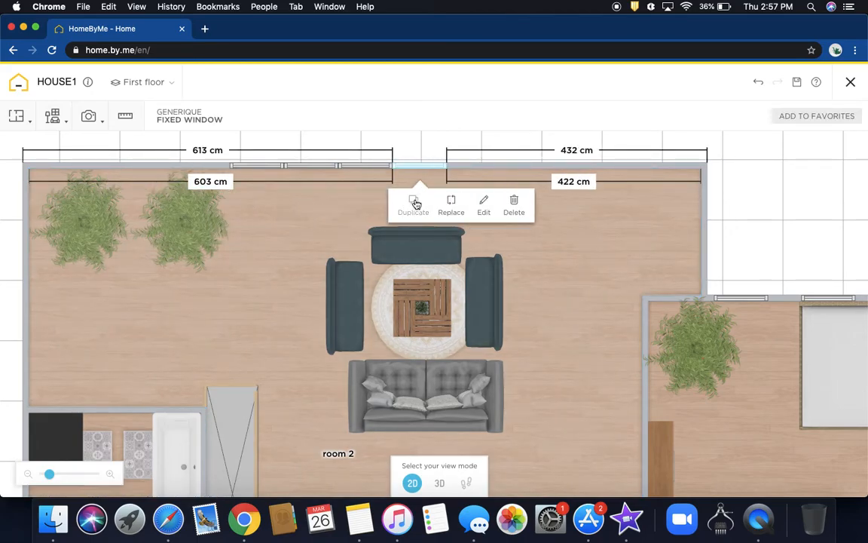
click(413, 202)
click(451, 206)
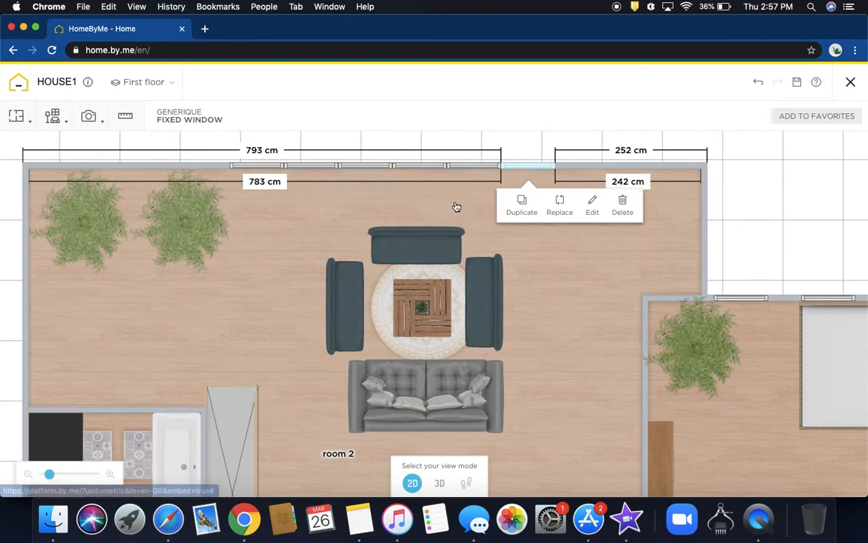
click(571, 309)
- Switch to 3D, make the ground floor active and turn the house to show its front facade with the garage doors
click(440, 483)
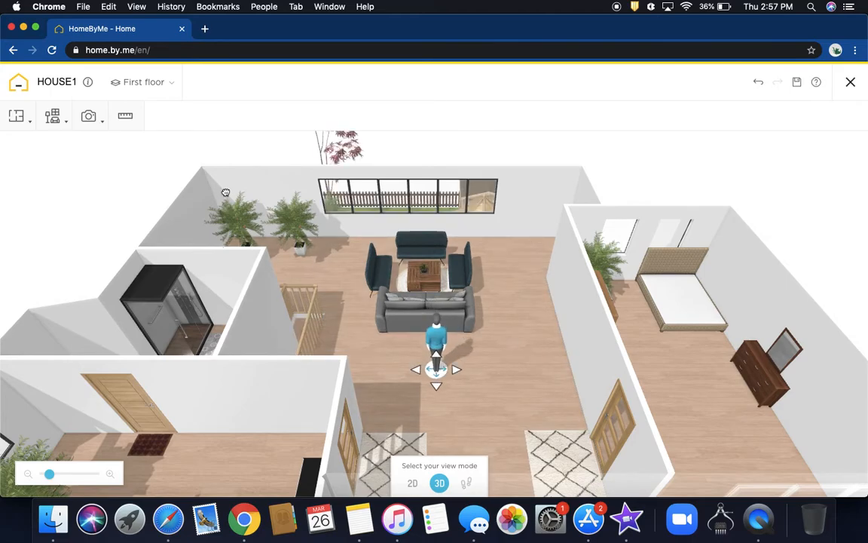
click(168, 82)
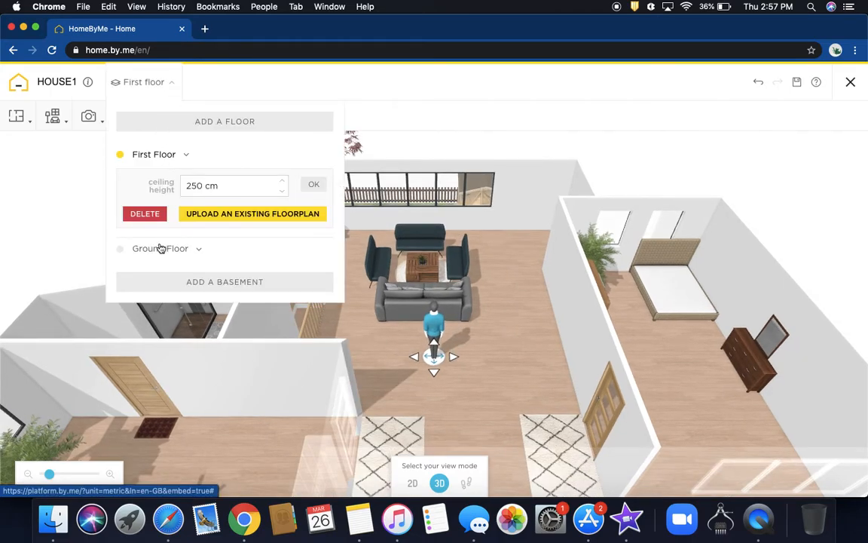
click(200, 253)
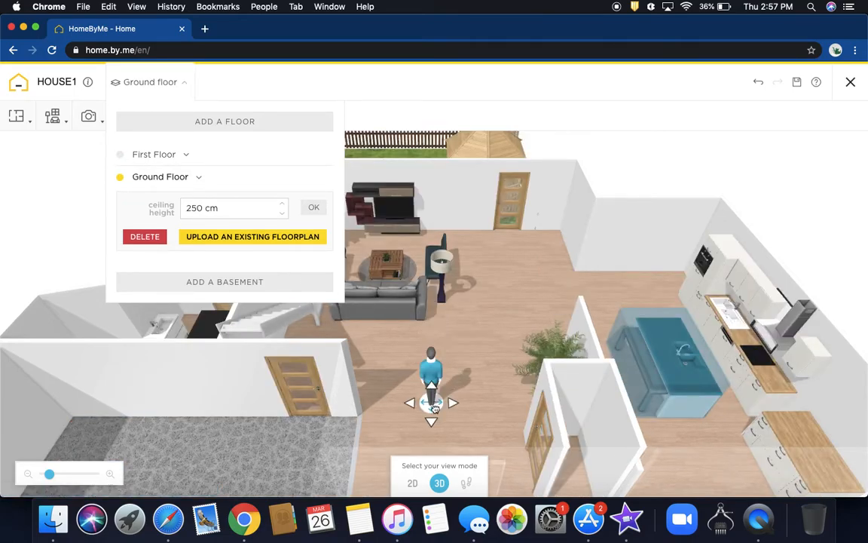
click(425, 369)
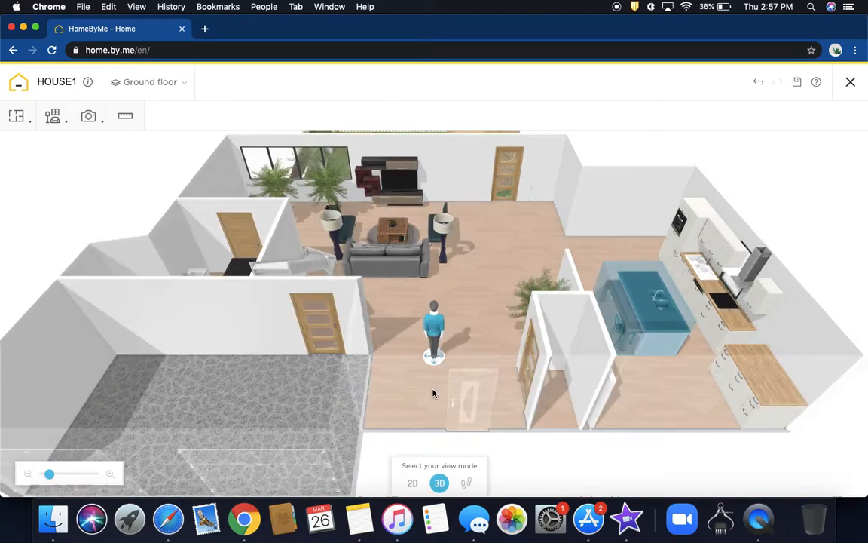
drag(472, 416, 473, 427)
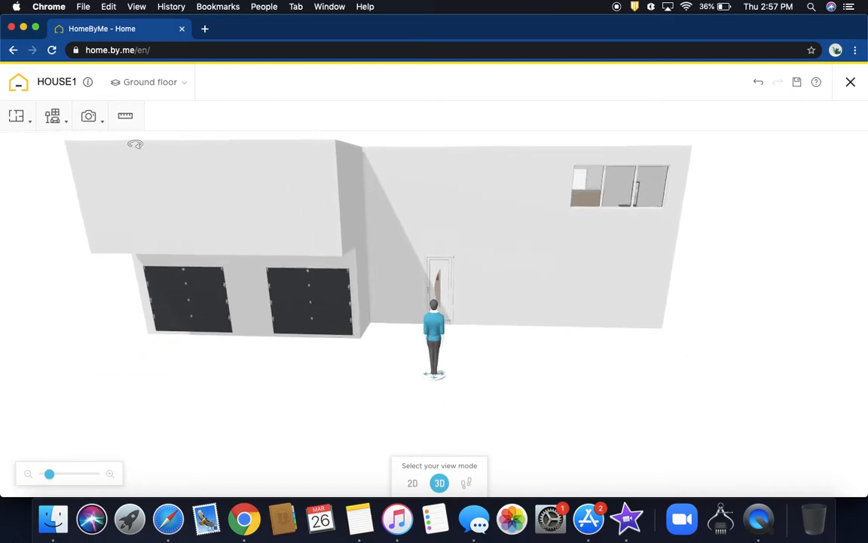
click(55, 118)
click(66, 150)
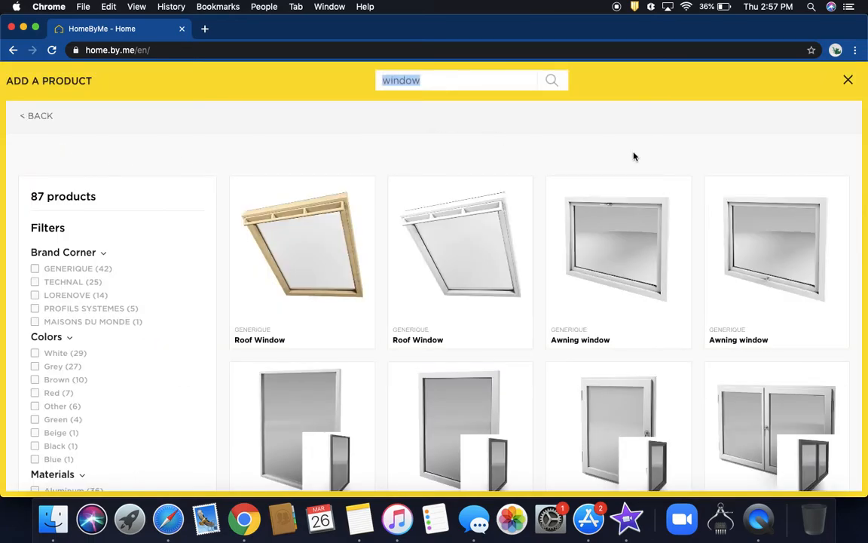
click(846, 81)
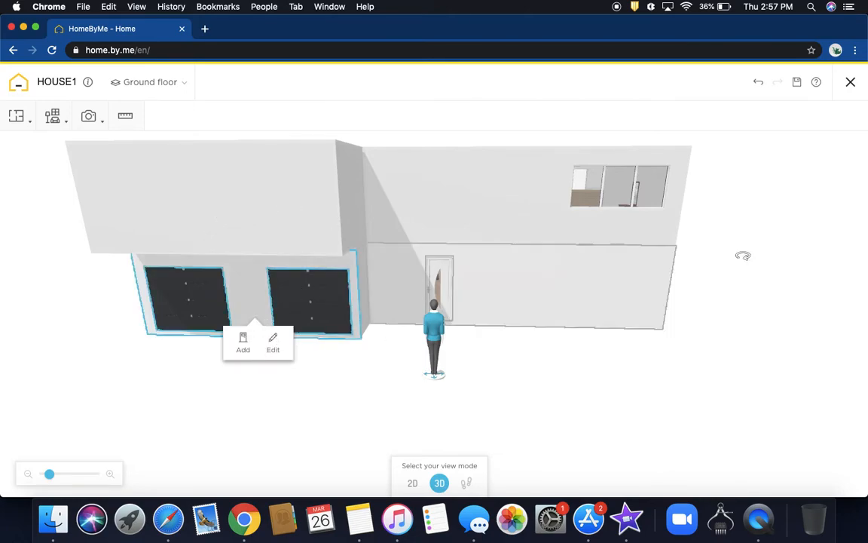
- Cover the exterior wall around the two garage doors with the beige-grey brick pattern from Concrete & Bricks
click(275, 341)
click(749, 267)
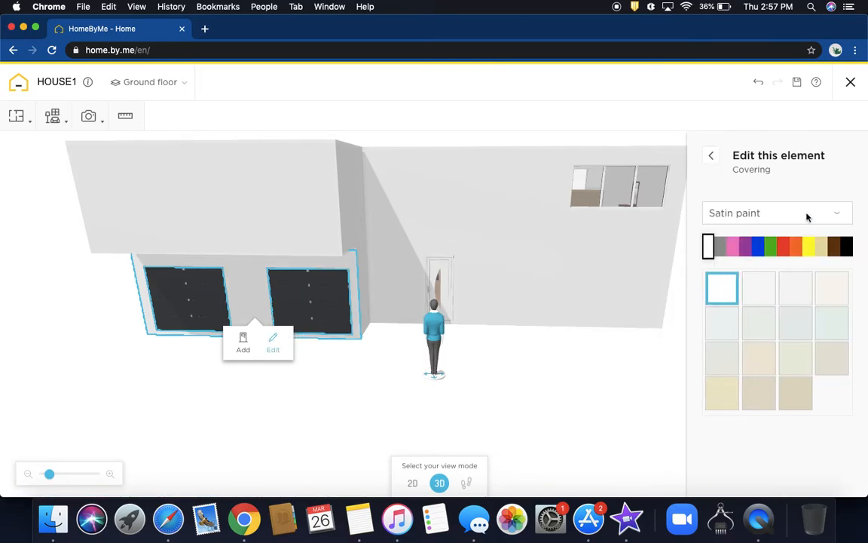
click(845, 211)
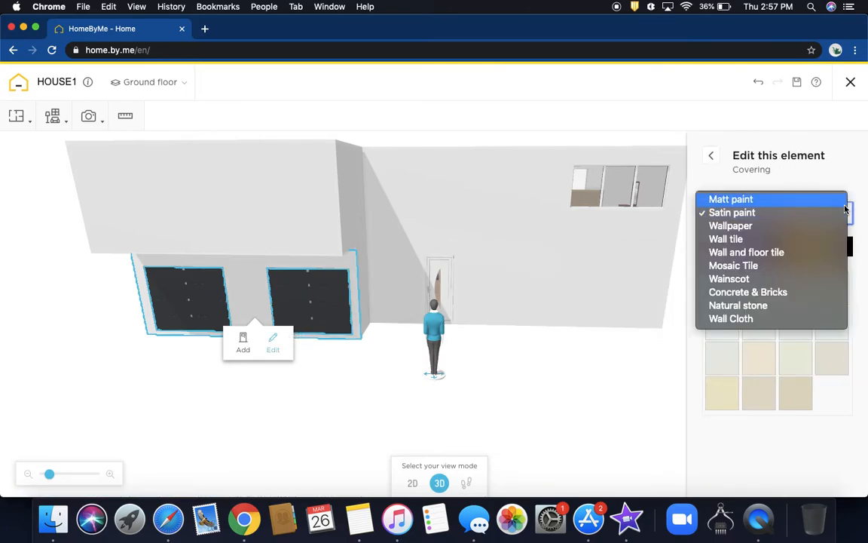
click(746, 298)
scroll(810, 376, down, 5)
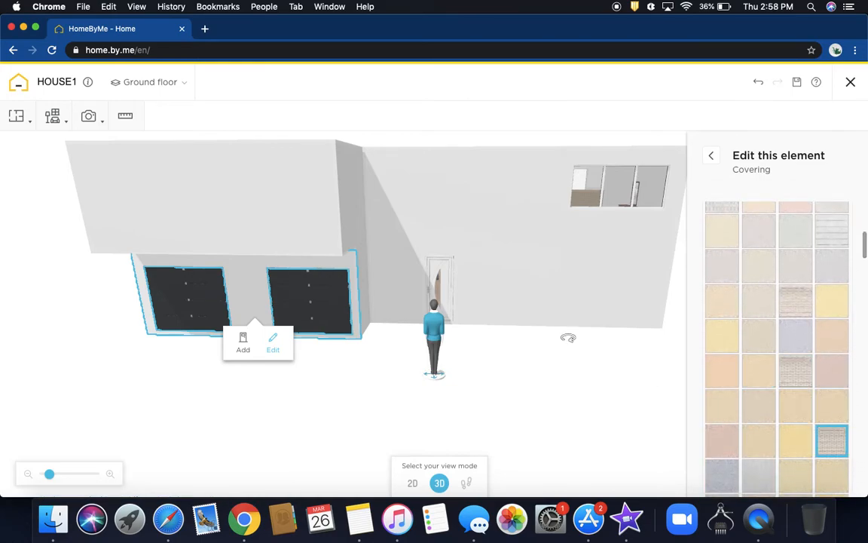
- Cover the ground-floor exterior wall around the front door with the same beige-grey brick from Concrete & Bricks
click(522, 287)
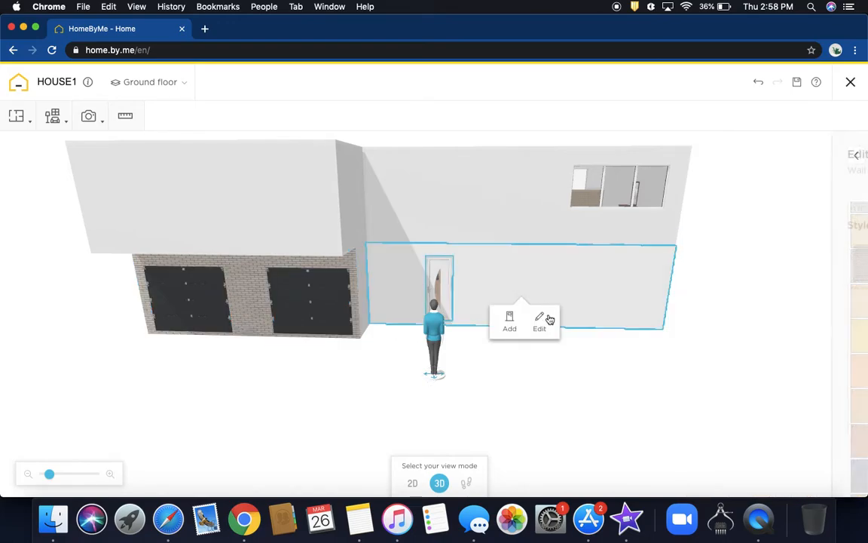
click(538, 328)
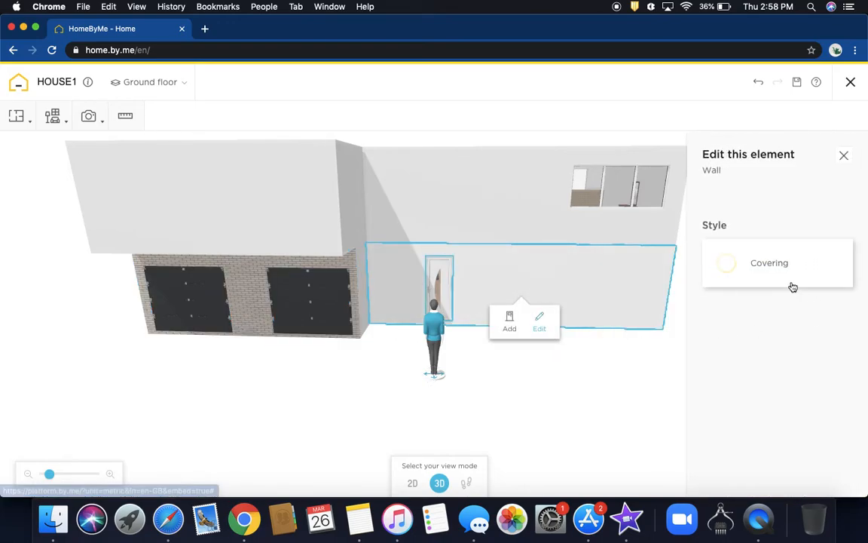
click(745, 270)
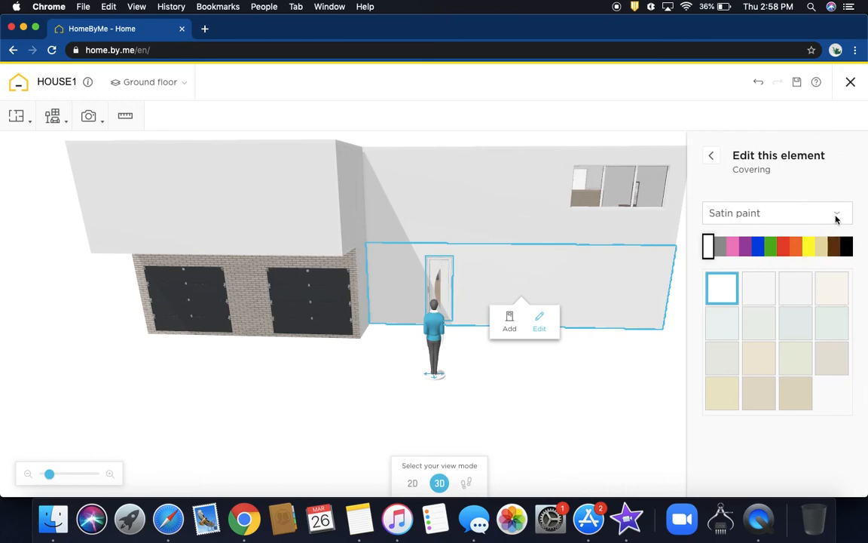
click(836, 220)
click(764, 293)
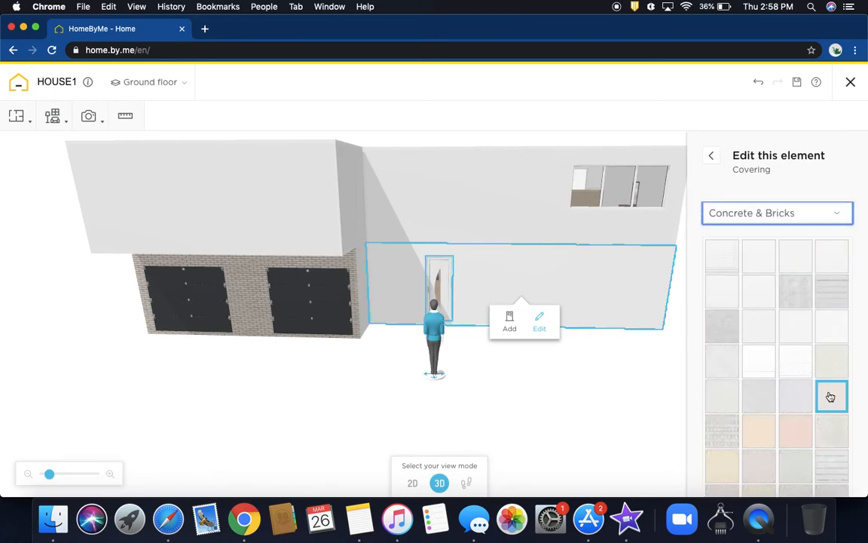
scroll(830, 396, down, 5)
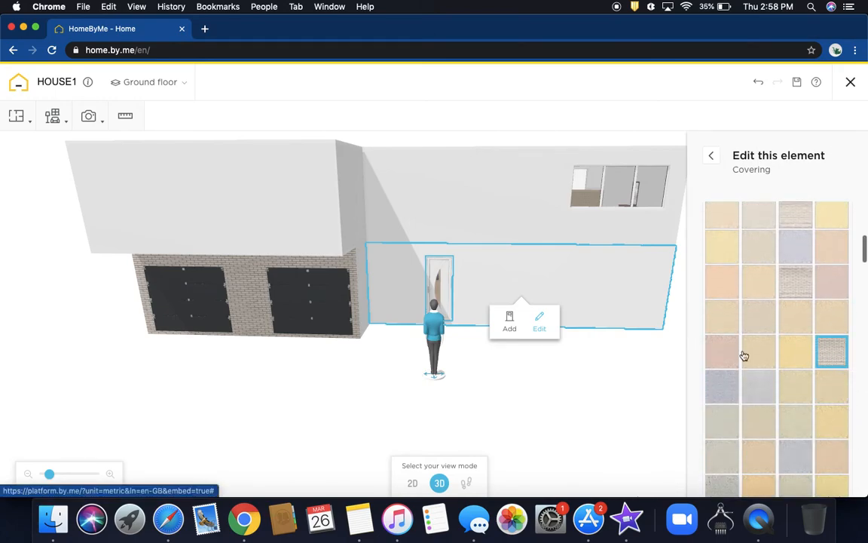
- Cover the narrow ground-floor return wall between the garage doors and the front-door wall with the beige-grey brick from Concrete & Bricks
drag(571, 381, 450, 271)
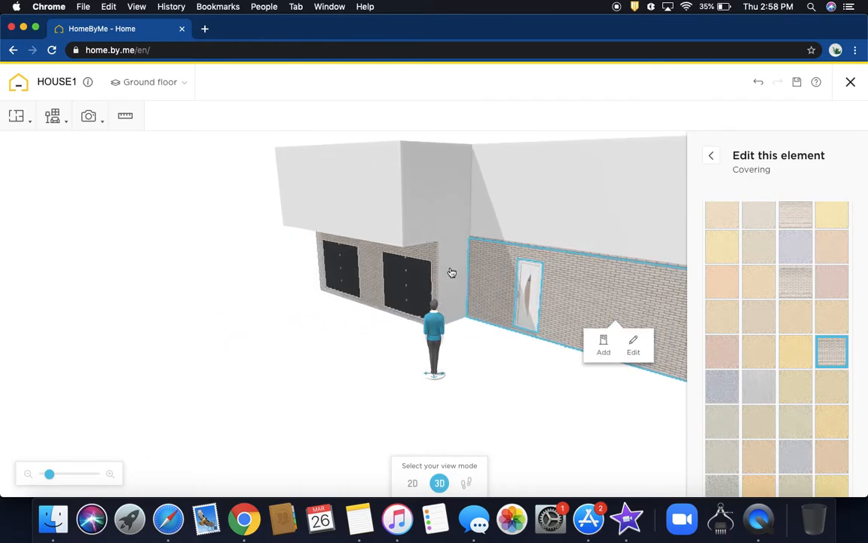
click(451, 273)
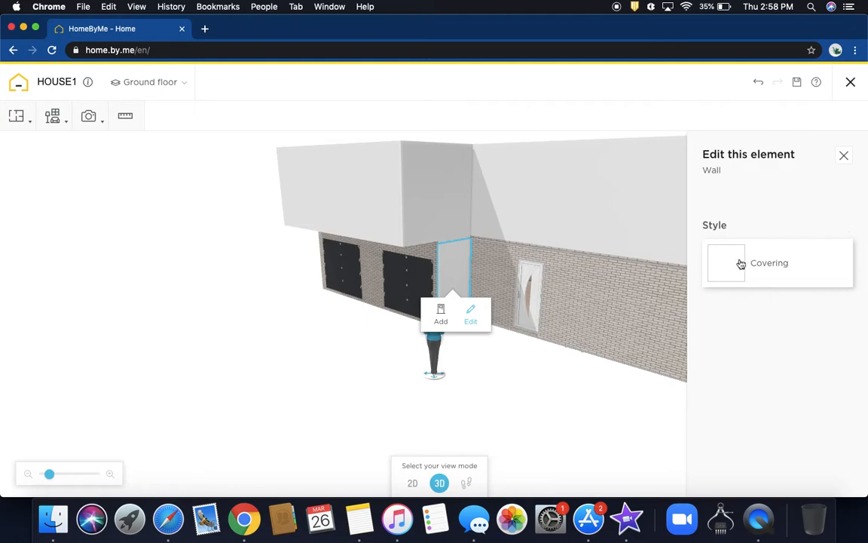
click(742, 263)
click(836, 217)
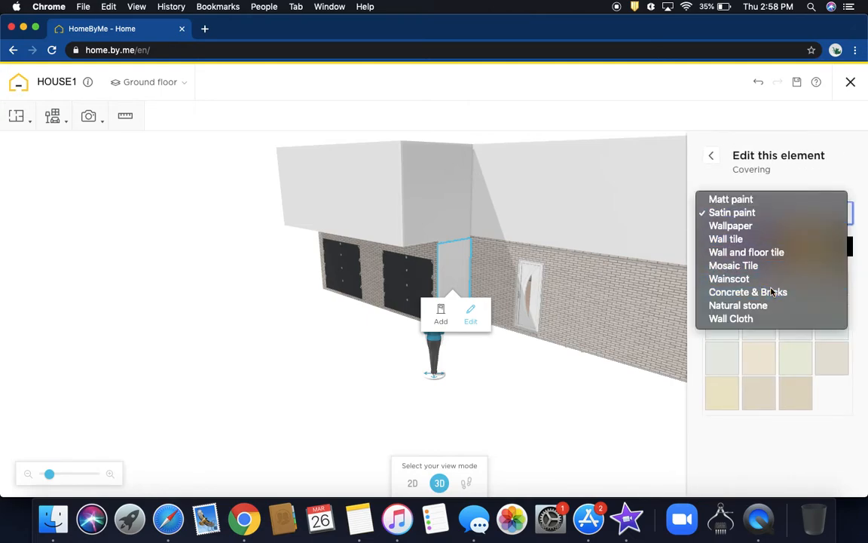
click(772, 292)
scroll(779, 333, down, 5)
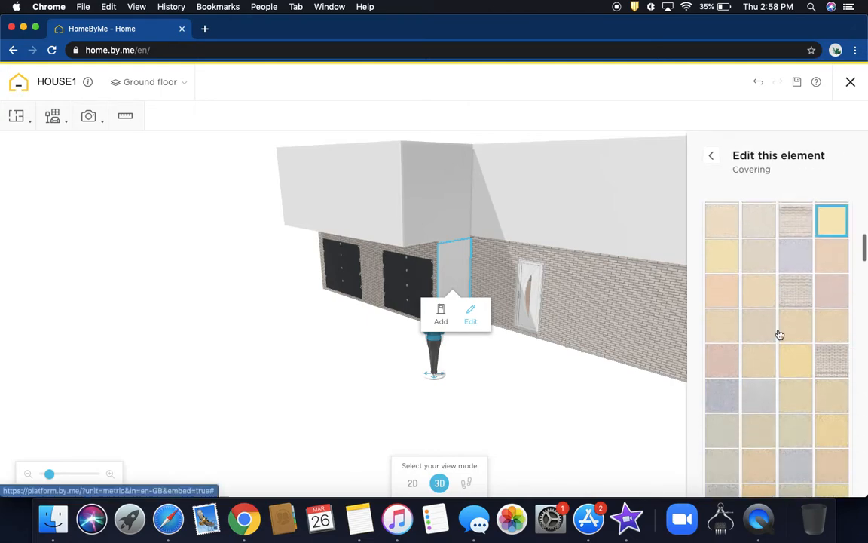
click(819, 354)
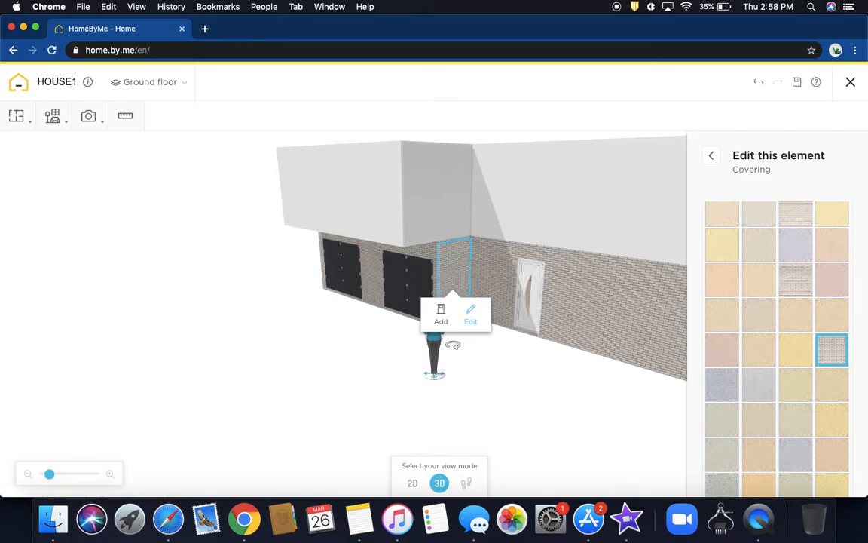
- Cover the ground-floor side wall with the single narrow window, around the corner from the front door, with the same beige-grey Concrete & Bricks pattern
drag(432, 341, 729, 397)
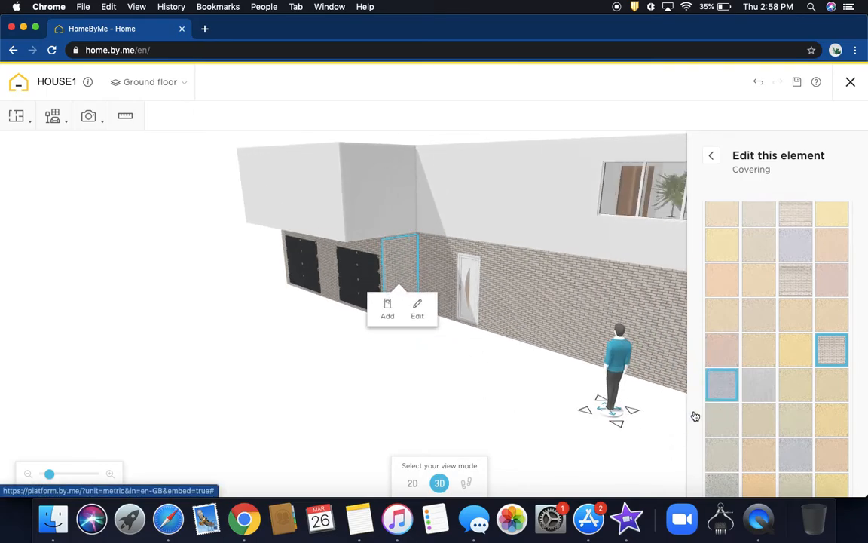
drag(430, 324, 633, 312)
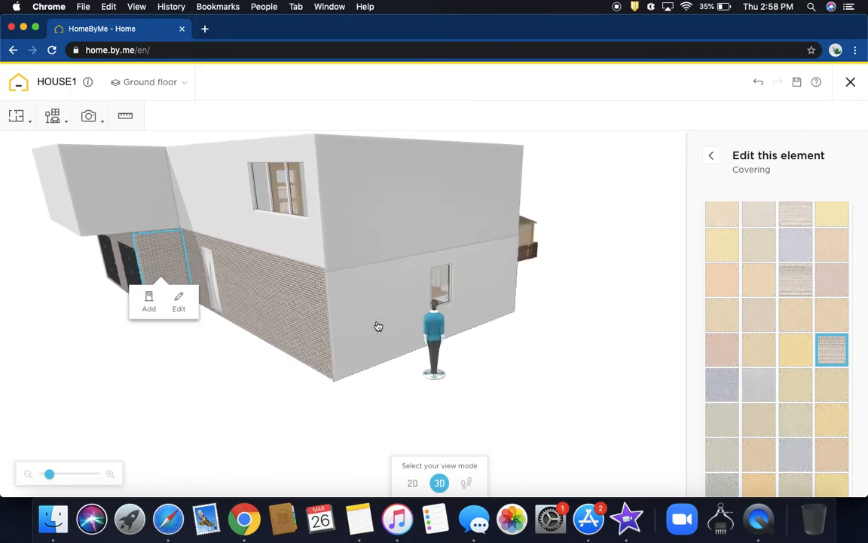
click(377, 328)
click(396, 362)
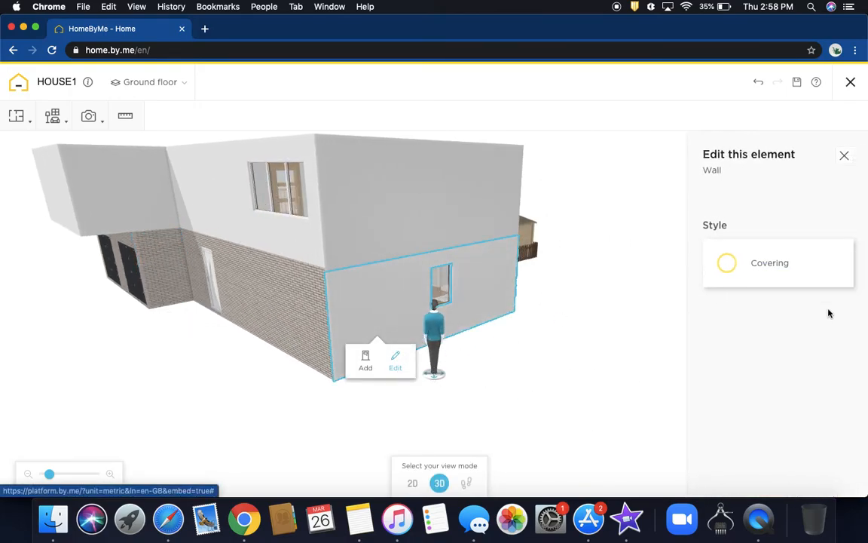
click(769, 263)
click(829, 214)
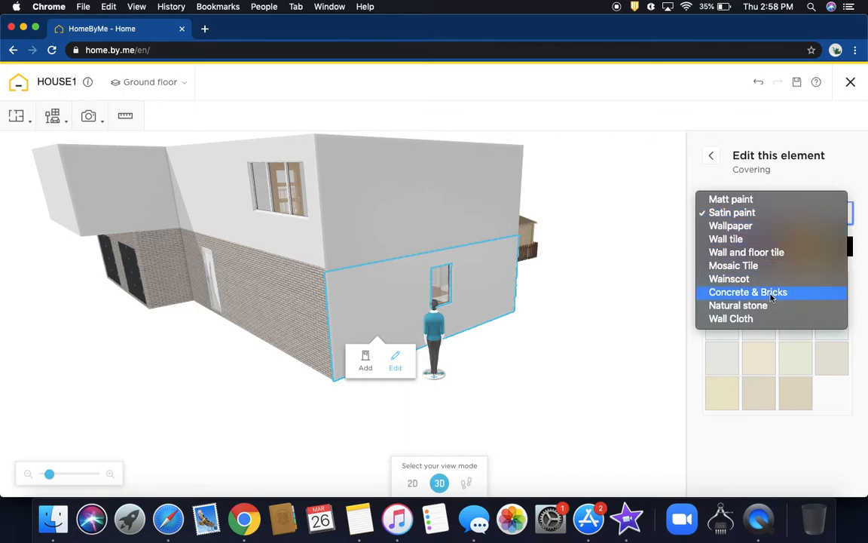
click(770, 293)
scroll(765, 394, down, 2)
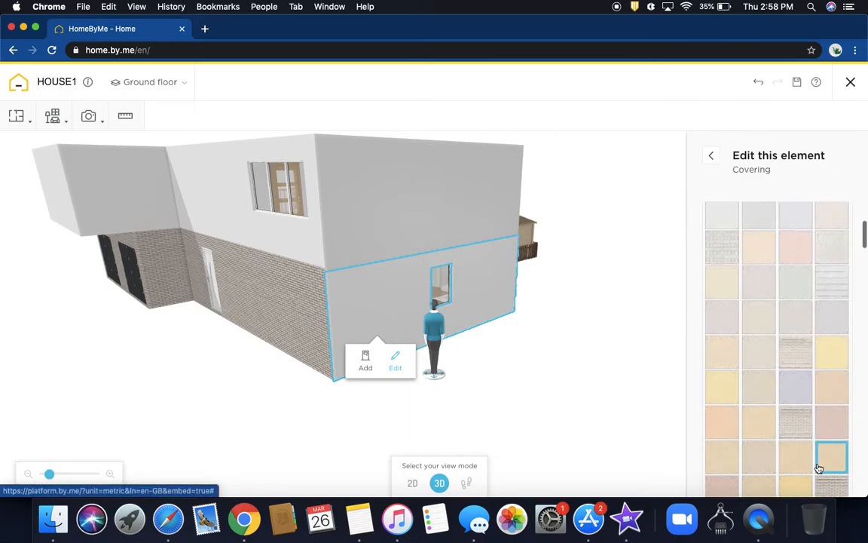
click(826, 486)
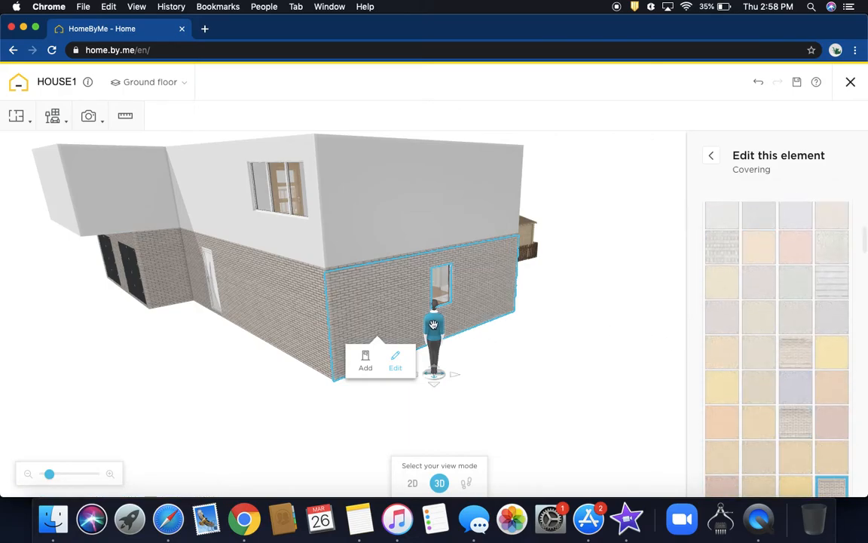
- Cover the ground-floor wall beneath the two dark-framed upper windows with the beige-grey brick from Concrete & Bricks
drag(434, 369, 515, 330)
drag(551, 265, 476, 208)
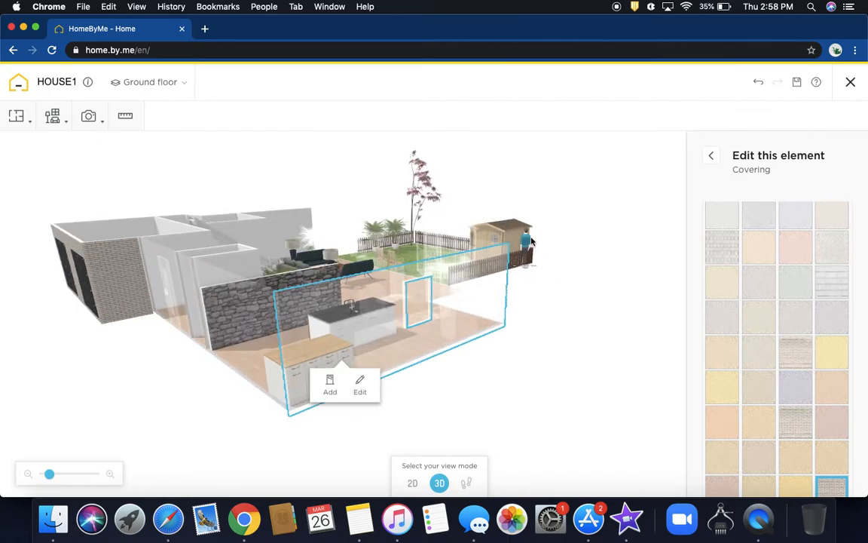
drag(526, 241, 190, 250)
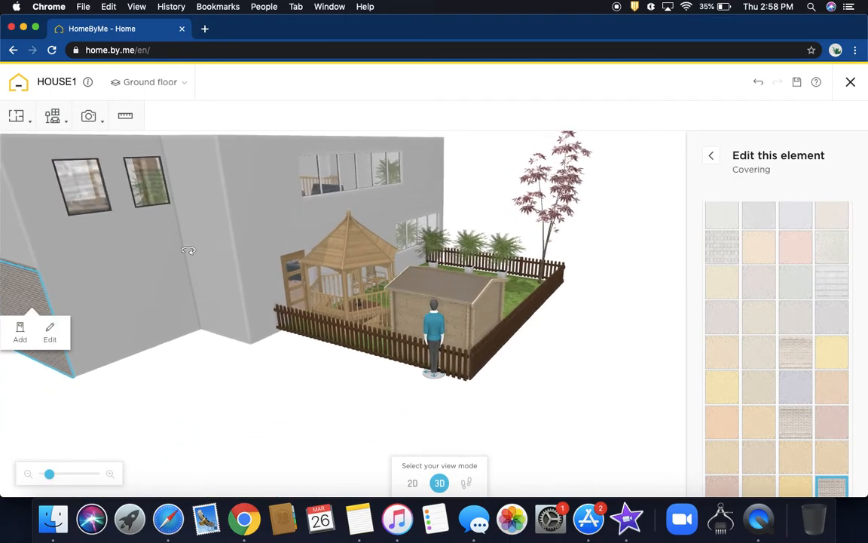
click(143, 304)
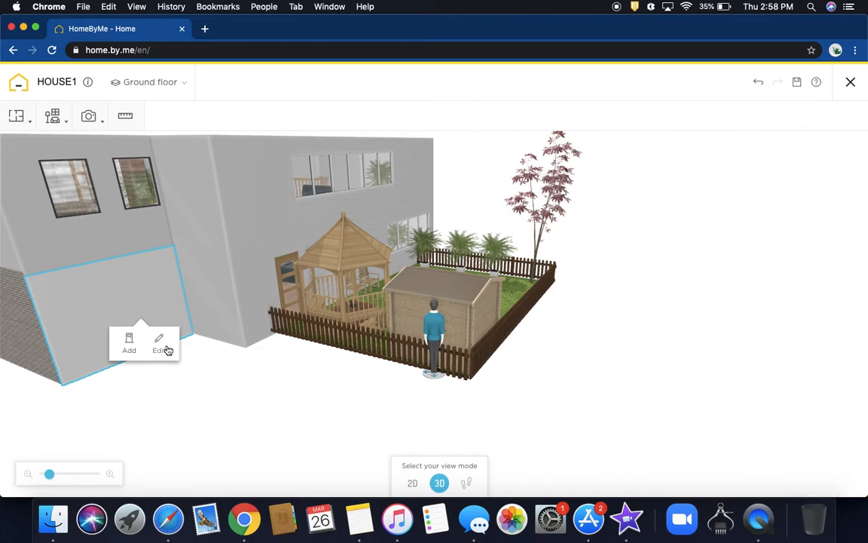
click(161, 347)
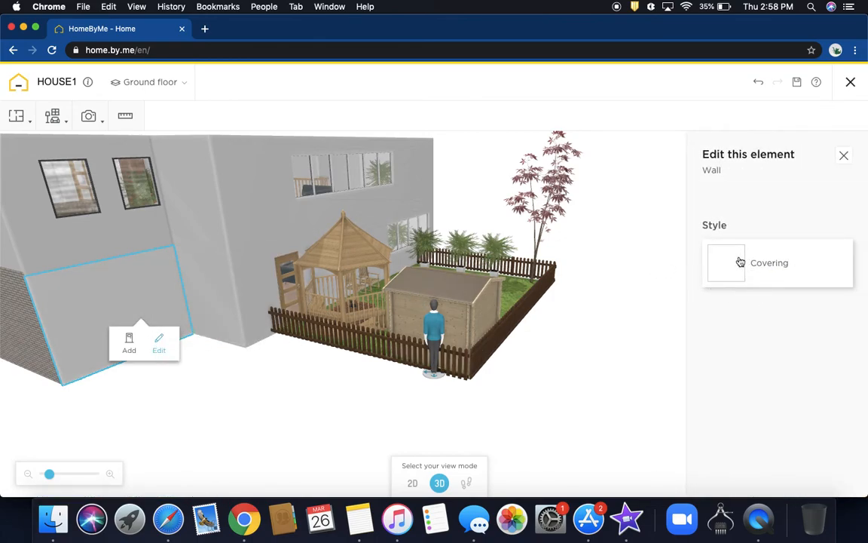
click(740, 261)
click(831, 214)
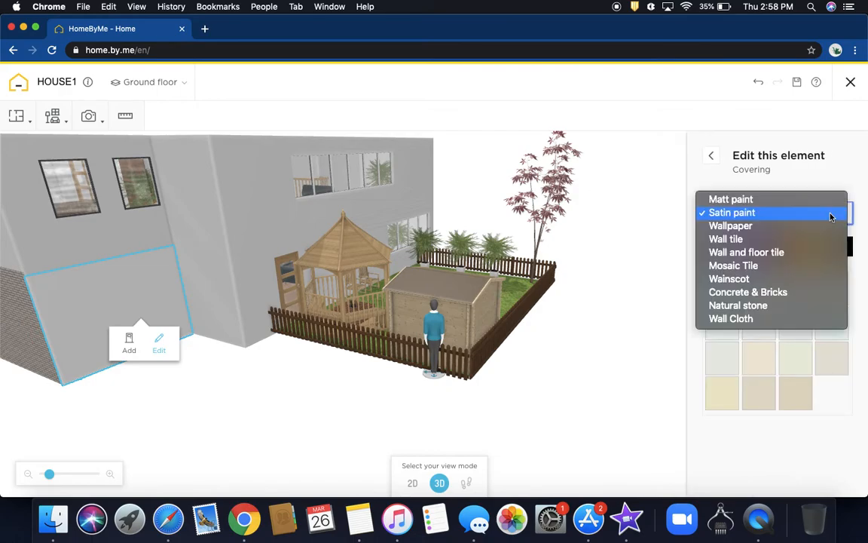
click(780, 295)
scroll(806, 384, down, 5)
click(829, 450)
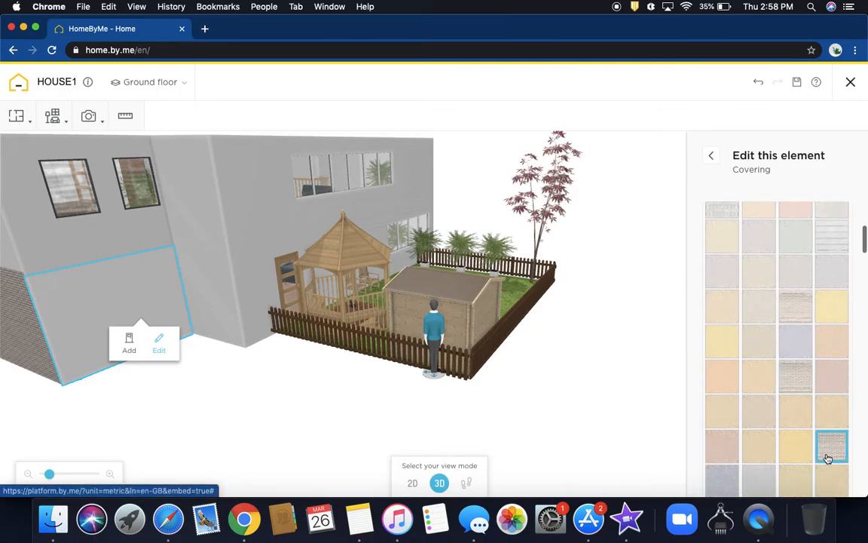
- Cover the narrow windowless ground-floor wall leading to the garden facade with the same beige-grey brick from Concrete & Bricks
click(207, 294)
click(225, 329)
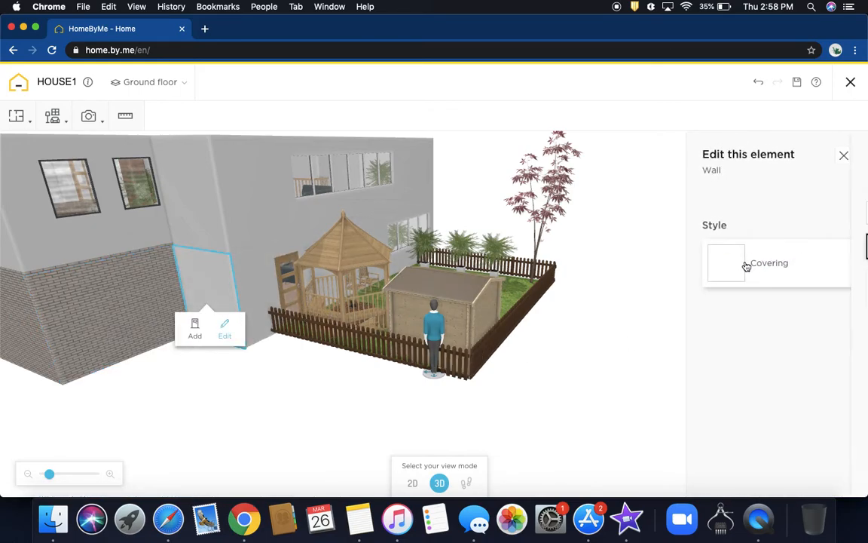
click(746, 265)
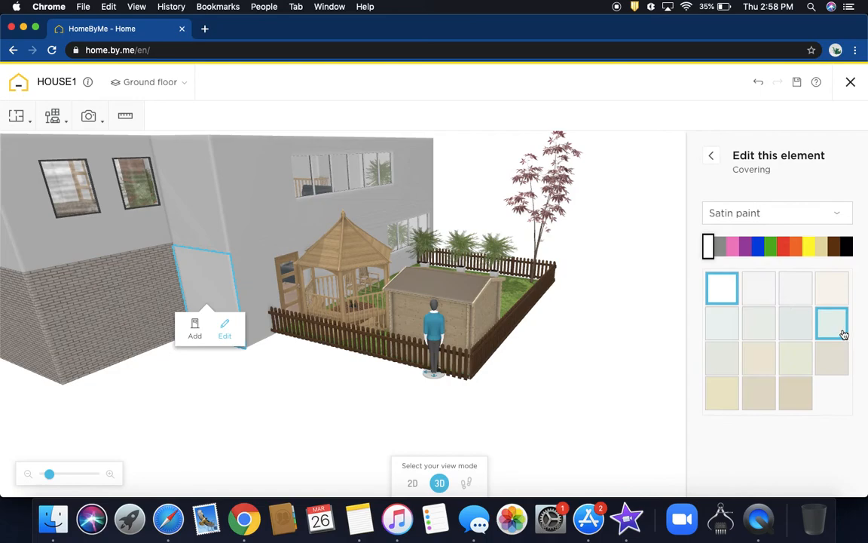
click(832, 216)
click(773, 299)
scroll(776, 345, down, 5)
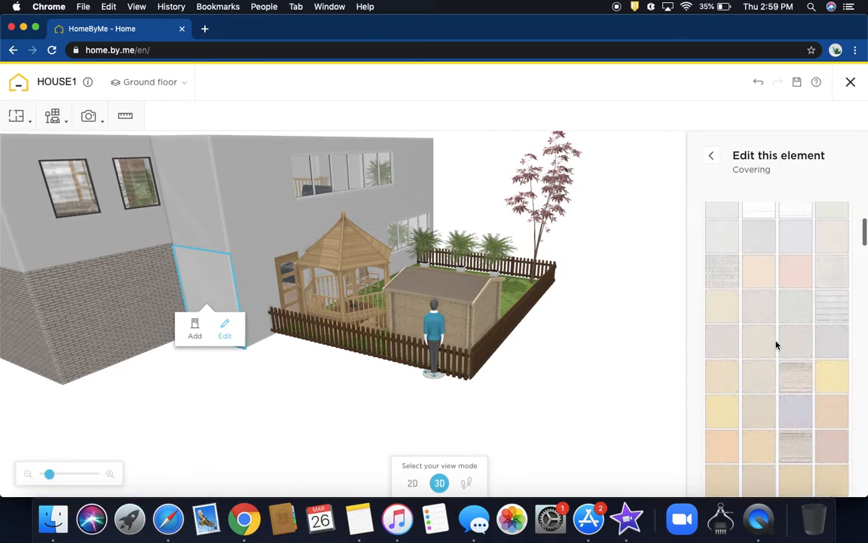
click(828, 470)
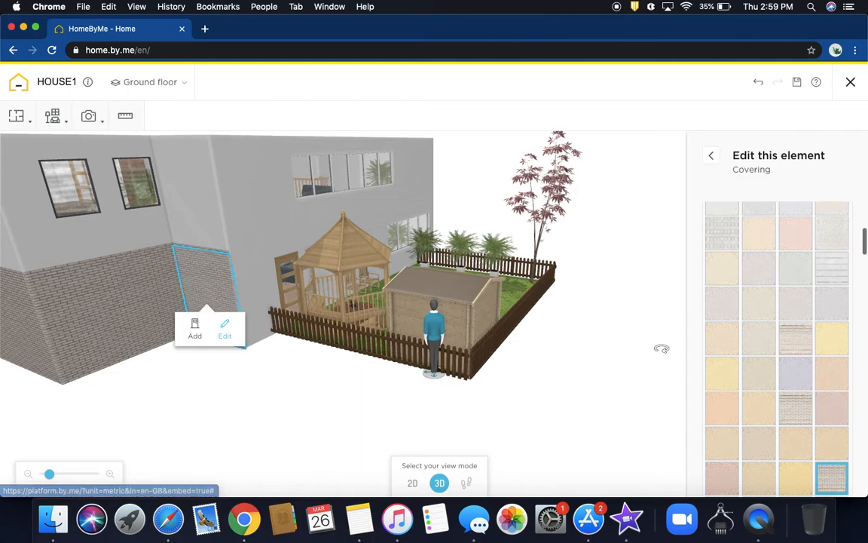
- Cover the ground-floor garden wall behind the gazebo with the beige-grey brick from Concrete & Bricks
click(256, 272)
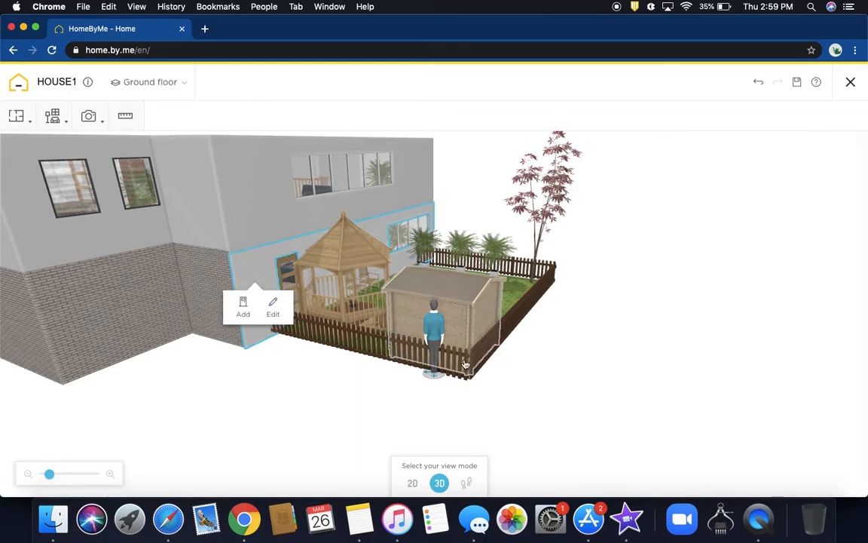
click(270, 304)
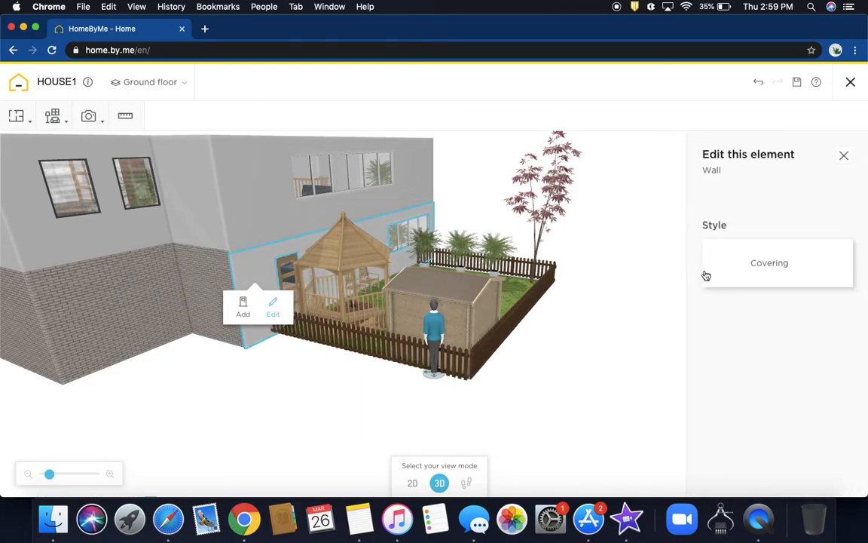
click(784, 212)
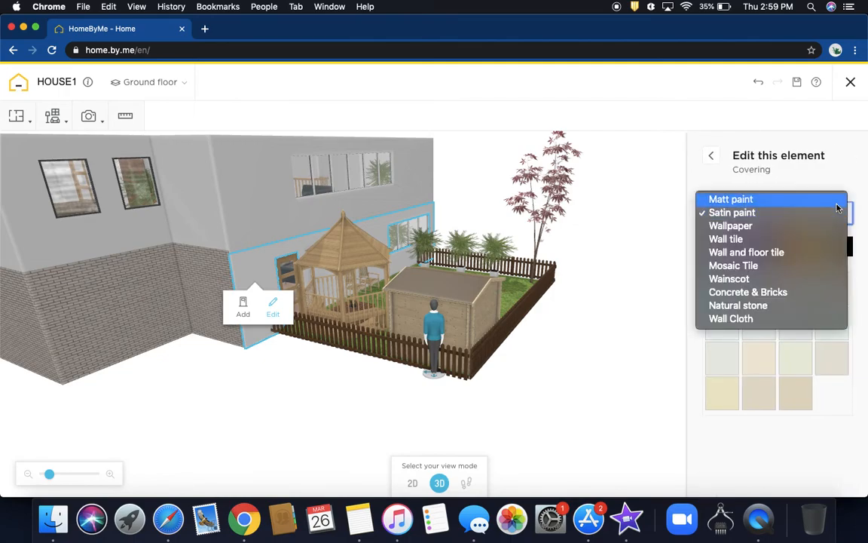
click(780, 296)
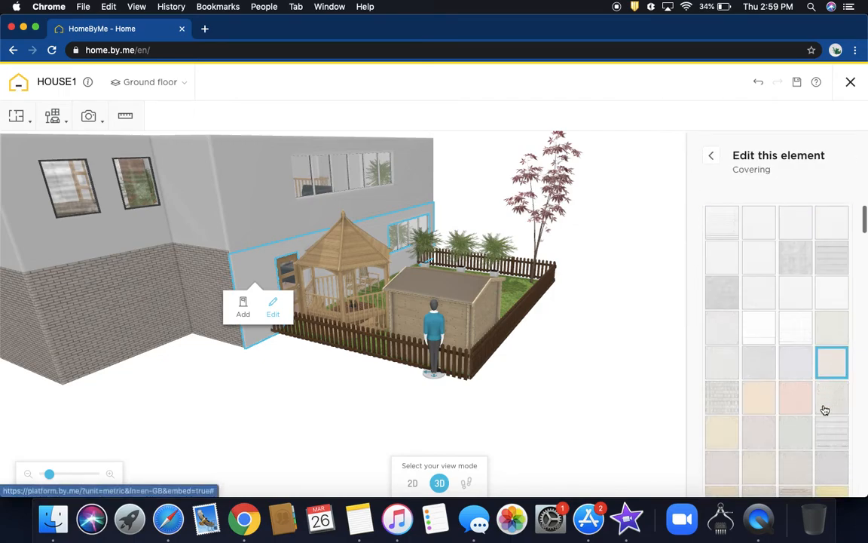
scroll(824, 409, down, 3)
click(835, 486)
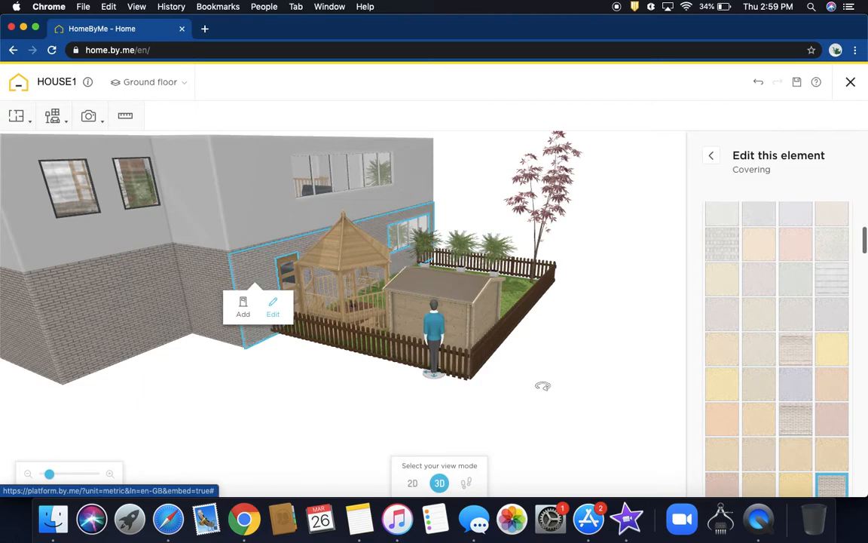
- Cover the blank ground-floor wall on the far side of the fenced garden with the beige-grey brick from Concrete & Bricks
drag(435, 311, 403, 220)
scroll(484, 227, up, 5)
drag(484, 227, 337, 227)
drag(433, 327, 441, 382)
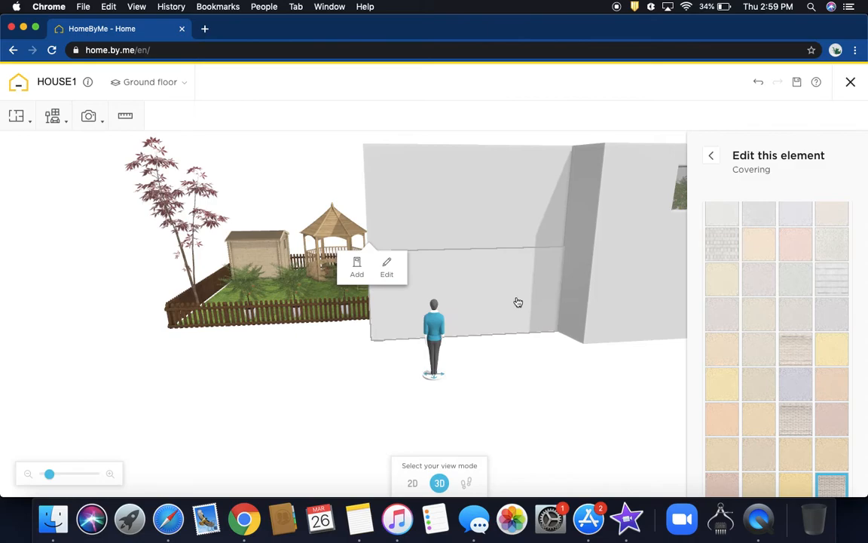
click(517, 302)
click(535, 335)
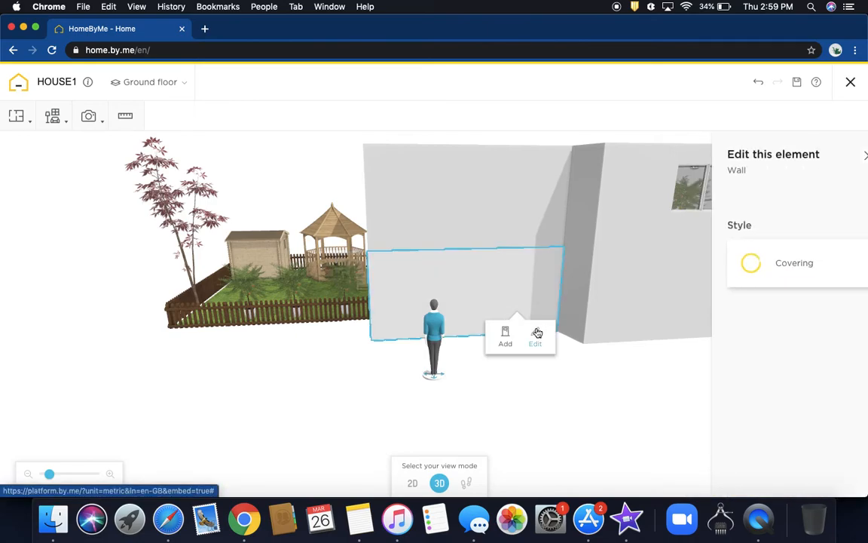
click(744, 261)
click(835, 213)
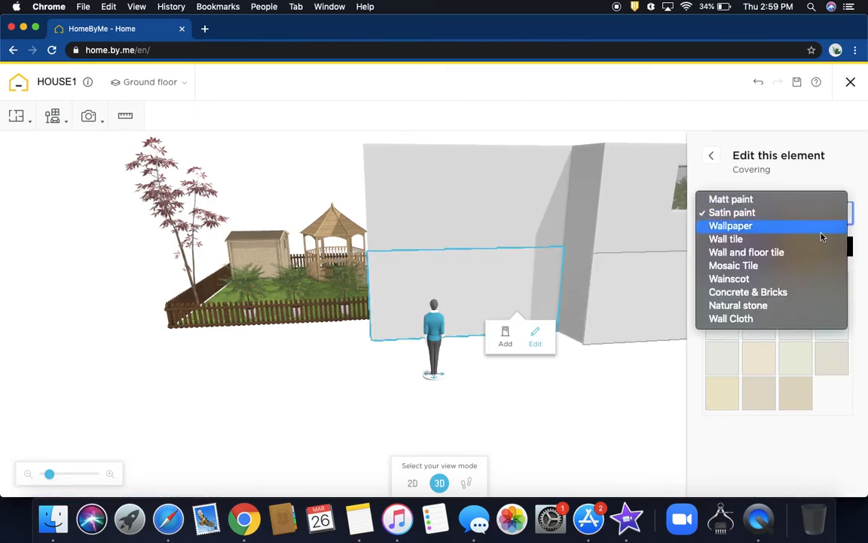
click(781, 295)
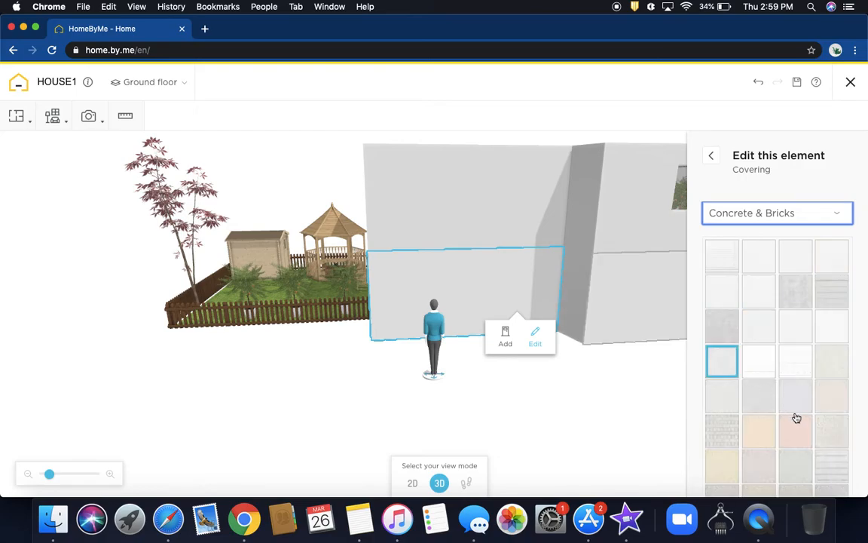
scroll(794, 413, down, 5)
click(836, 434)
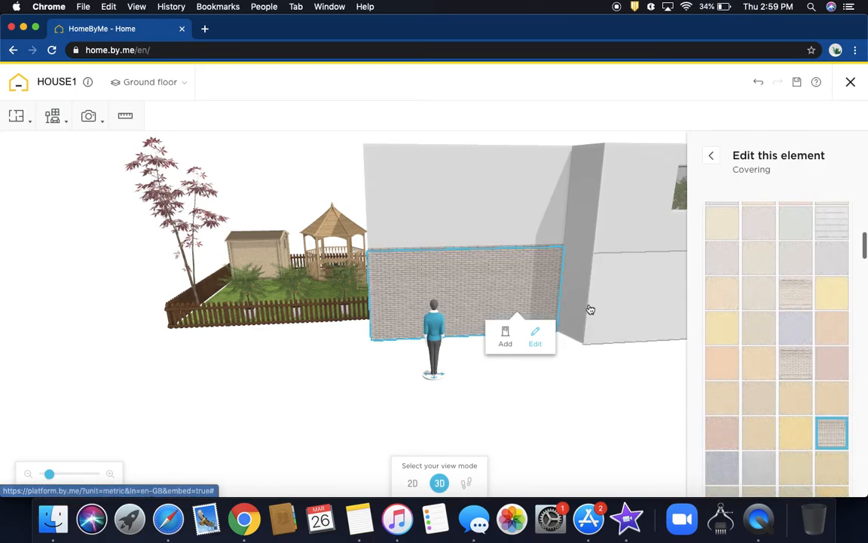
- Cover the narrow ground-floor return wall beside the newly bricked blank wall with the same beige-grey brick from Concrete & Bricks
click(576, 302)
click(593, 337)
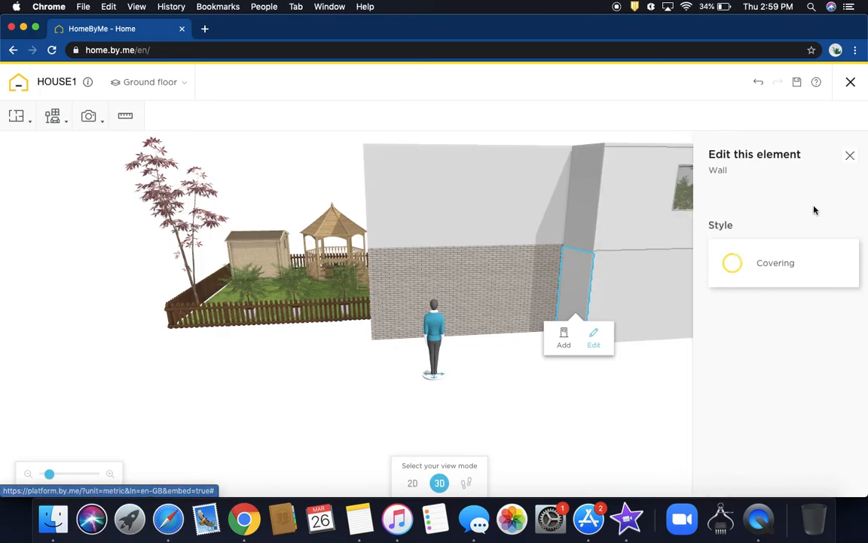
click(749, 279)
click(832, 214)
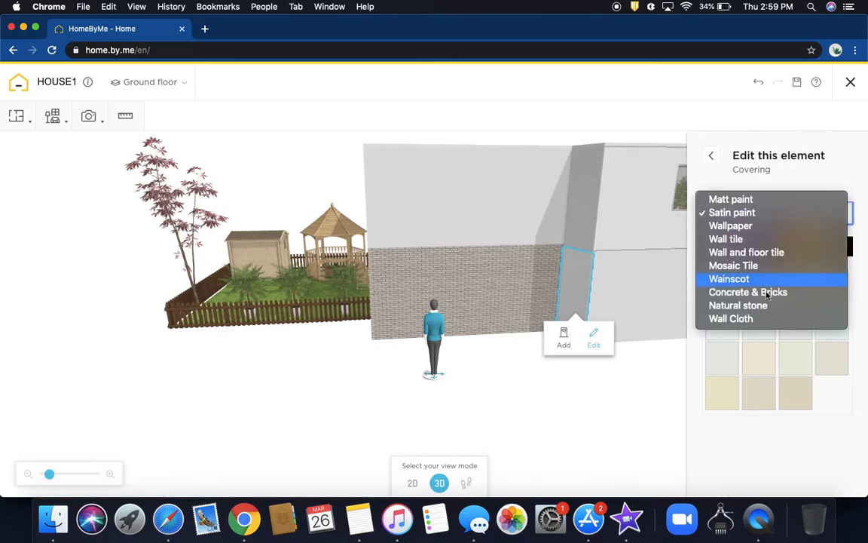
click(763, 292)
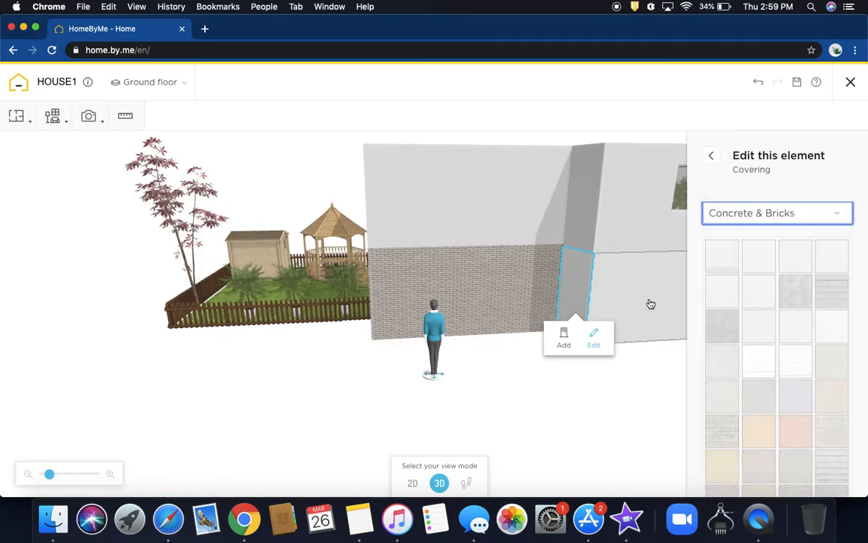
scroll(724, 345, down, 10)
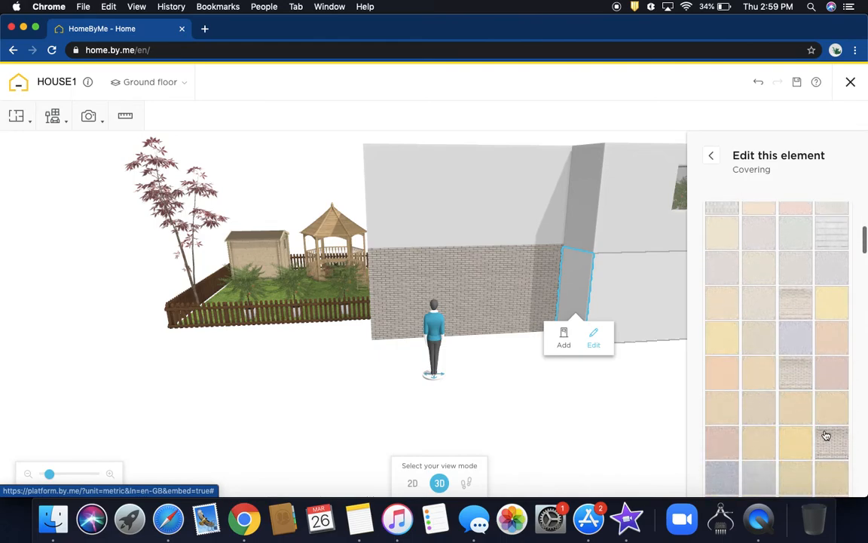
click(828, 440)
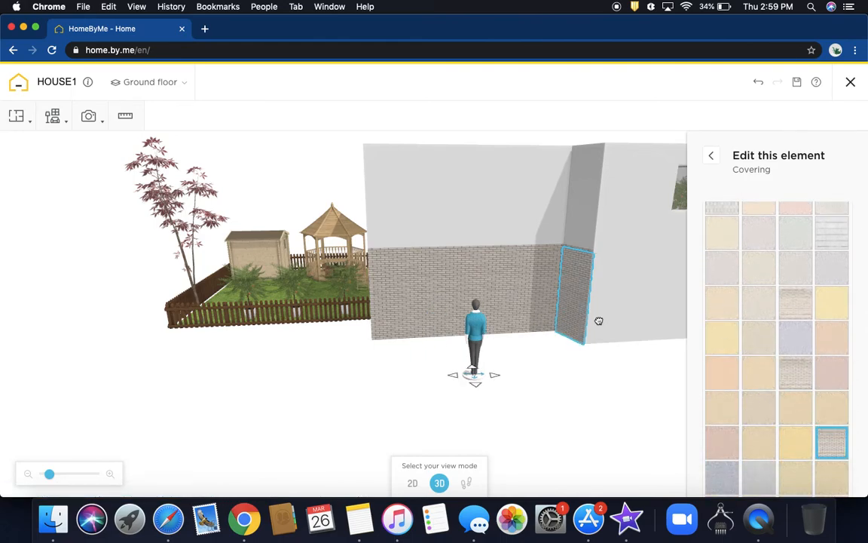
- Cover the blank ground-floor wall beneath the four-pane upper window with the beige-grey brick from Concrete & Bricks
drag(624, 325, 575, 299)
click(600, 310)
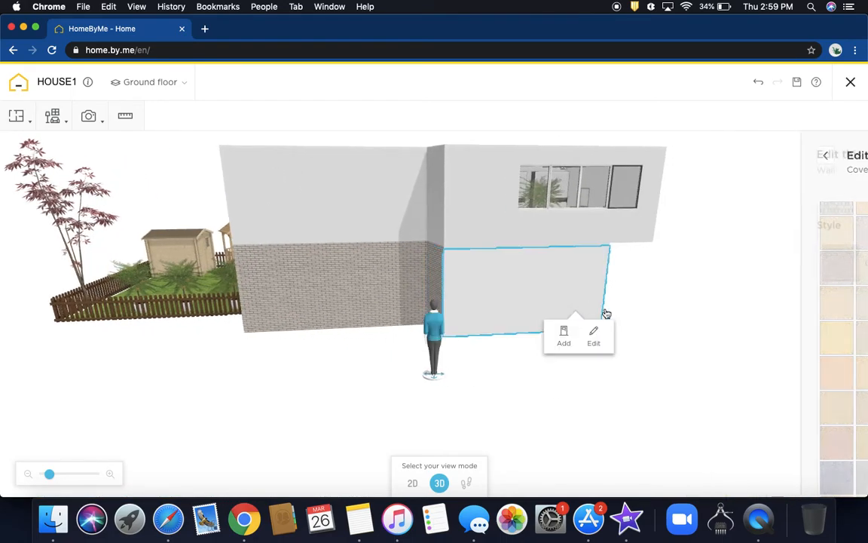
click(594, 336)
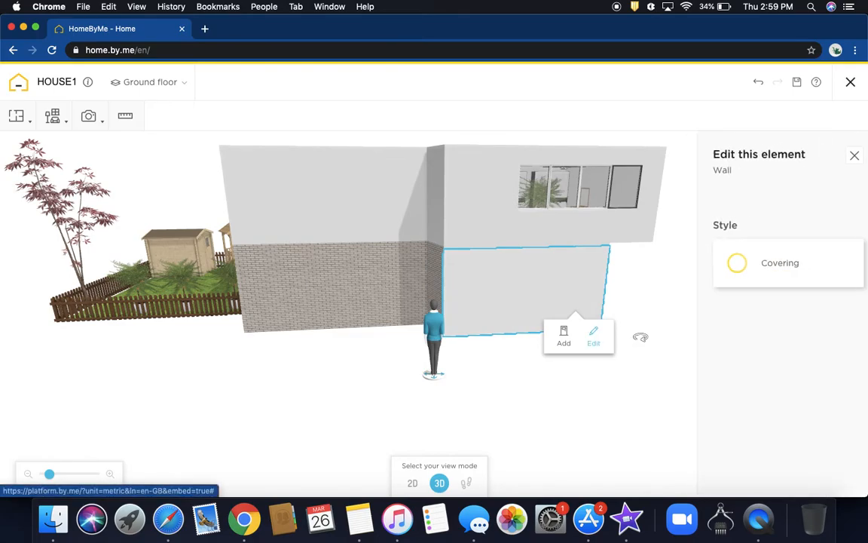
click(740, 270)
click(840, 215)
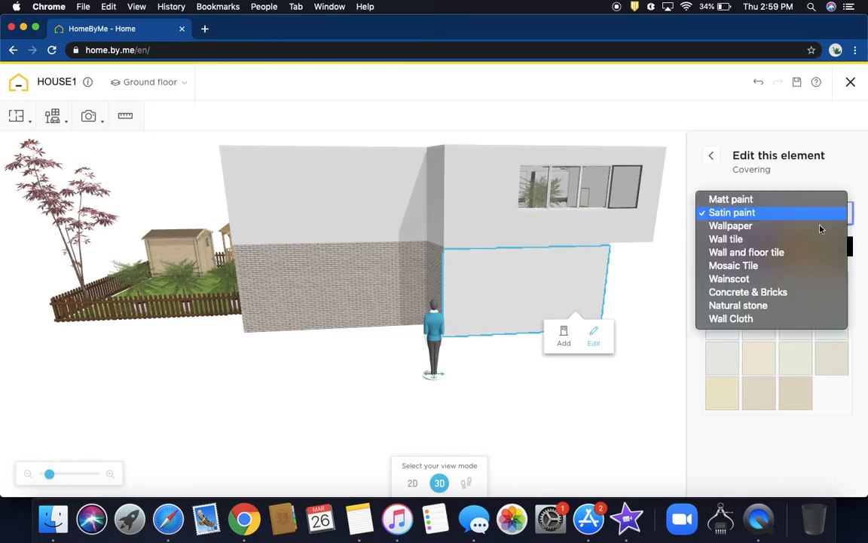
click(738, 296)
scroll(817, 382, down, 3)
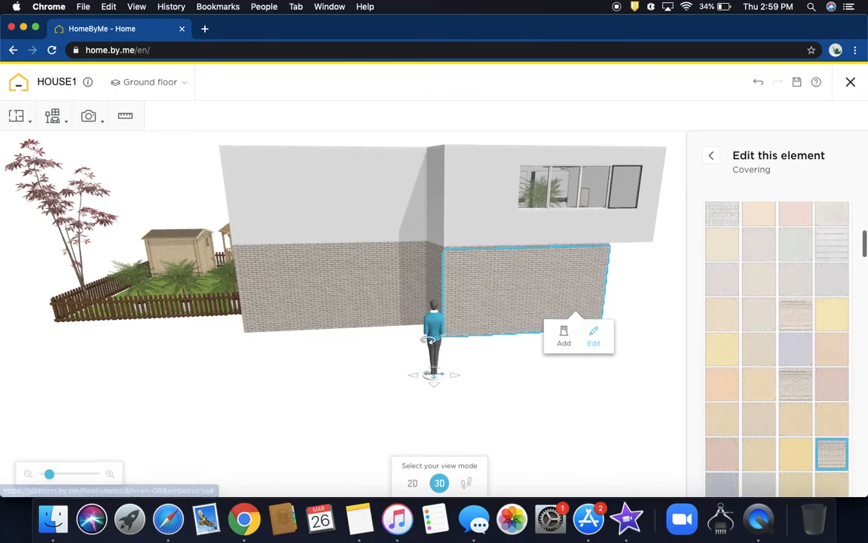
- Switch the 3D model's active level to the First Floor
drag(641, 282, 539, 304)
click(150, 84)
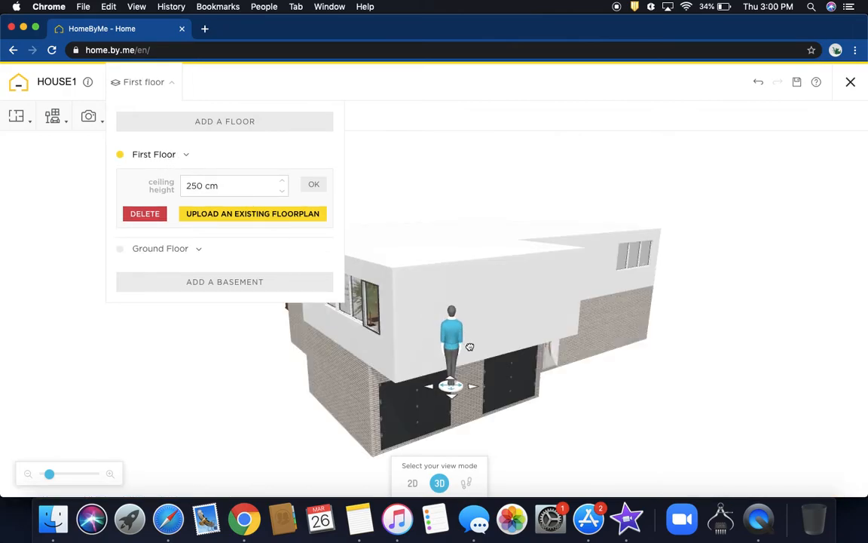
click(544, 369)
scroll(542, 370, down, 3)
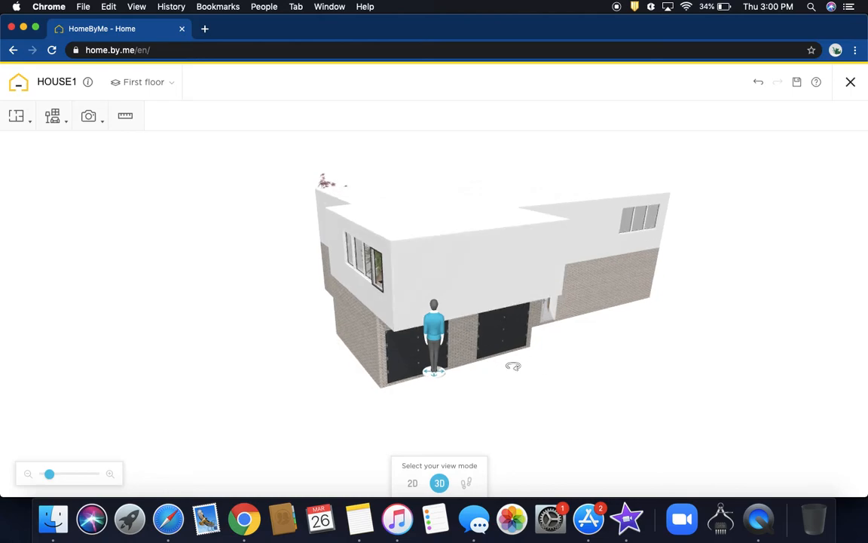
- Cover the first-floor wall above the two black garage doors with the beige-grey brick from Concrete & Bricks
click(511, 306)
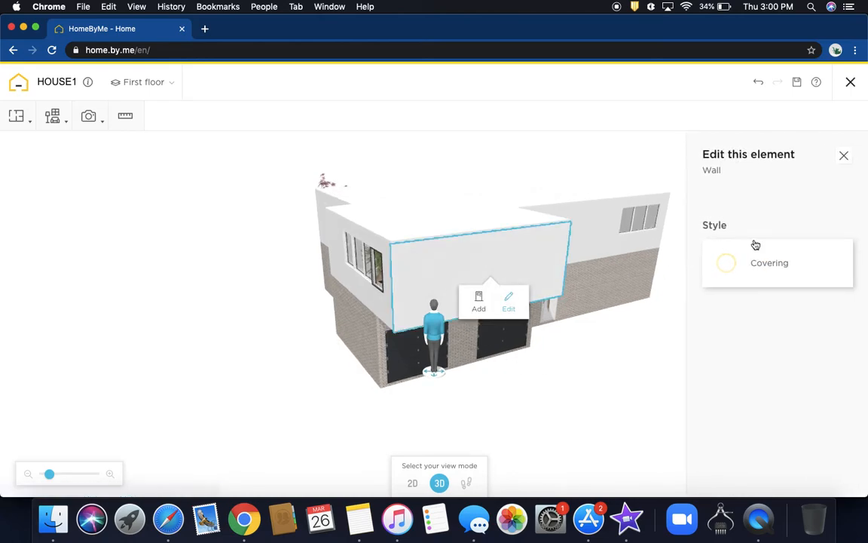
click(744, 263)
click(841, 216)
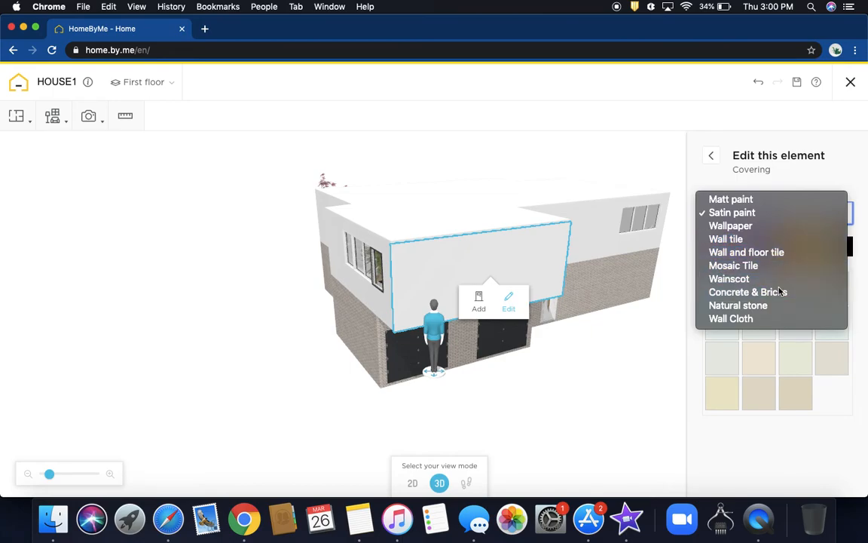
click(780, 292)
scroll(779, 291, down, 4)
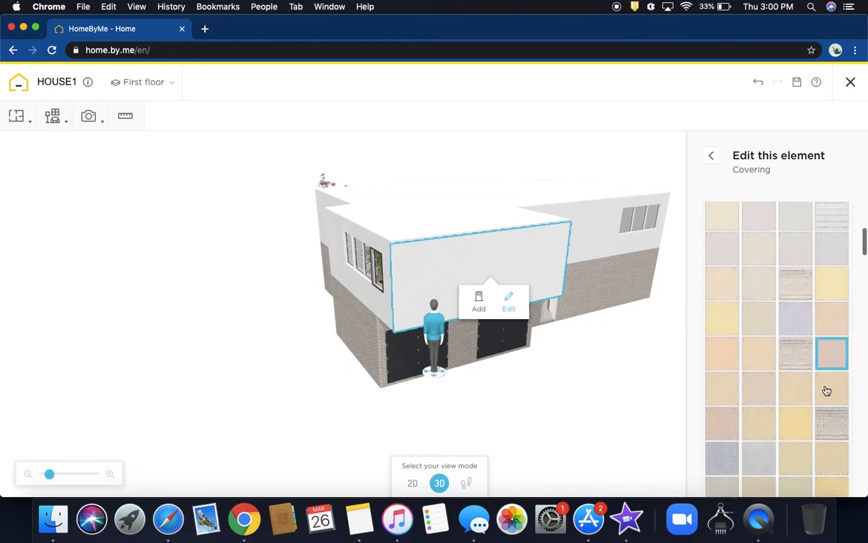
click(831, 420)
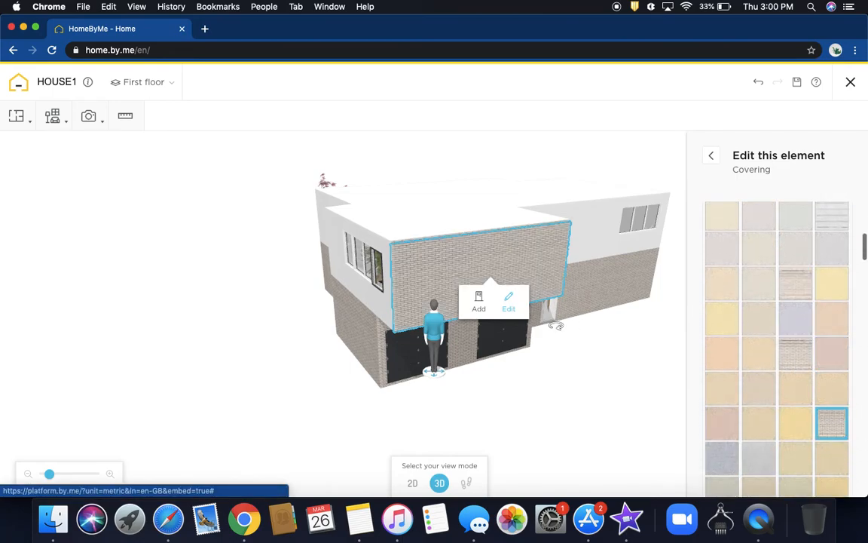
- Cover the first-floor side wall with the four-pane window, around the corner from the garage doors, with the same Concrete & Bricks beige-grey brick
click(387, 315)
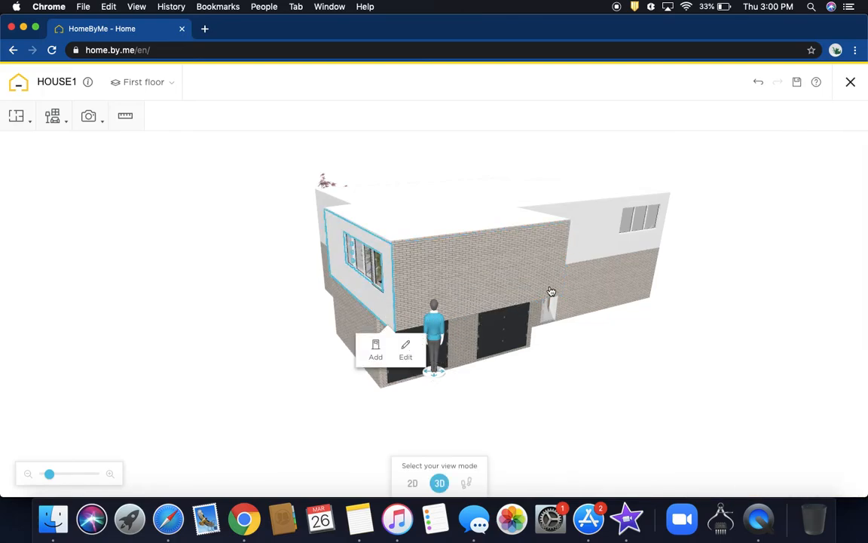
click(407, 349)
click(726, 273)
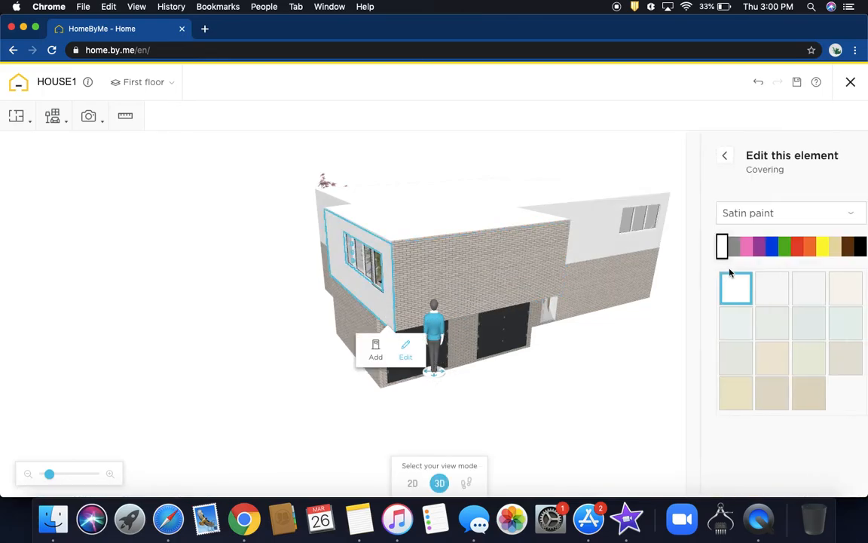
click(827, 216)
click(777, 296)
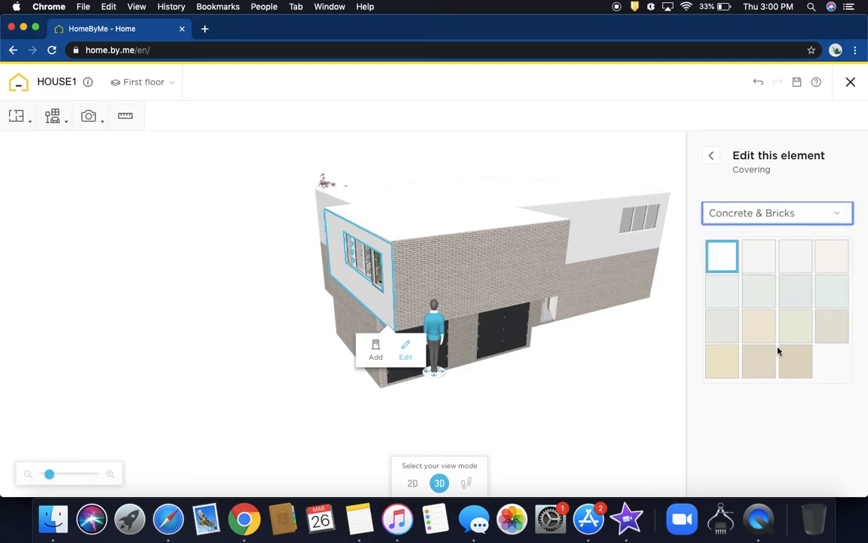
scroll(777, 351, down, 5)
click(833, 446)
- Cover the short first-floor return wall between the garage block and the front-door facade with the beige-grey brick from Concrete & Bricks
drag(432, 318, 431, 287)
click(433, 292)
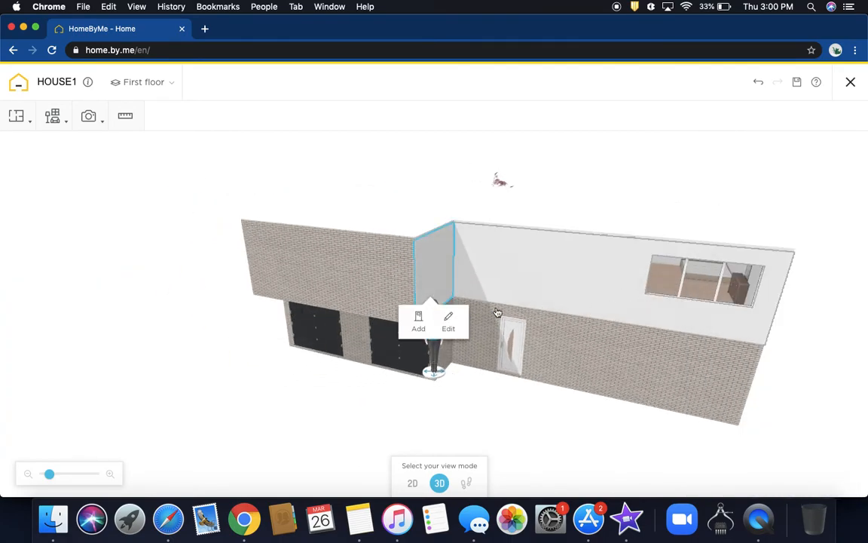
click(447, 320)
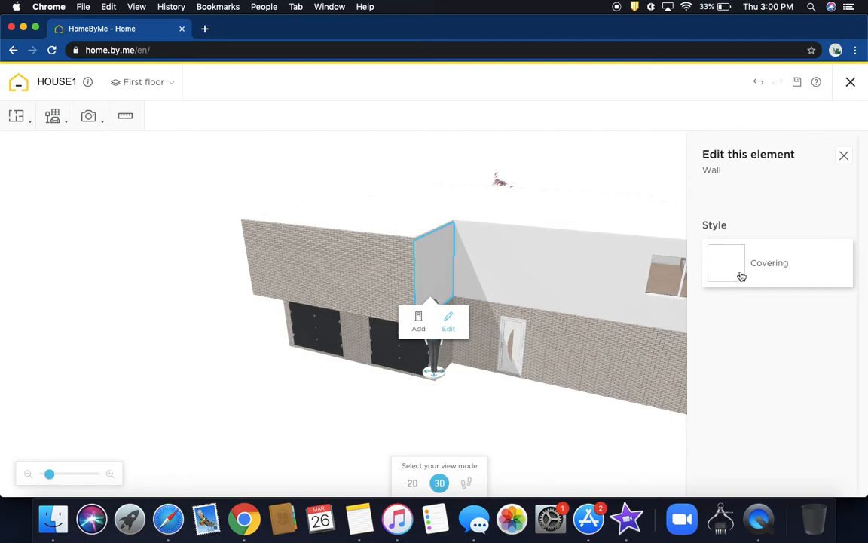
click(742, 277)
click(830, 218)
click(756, 300)
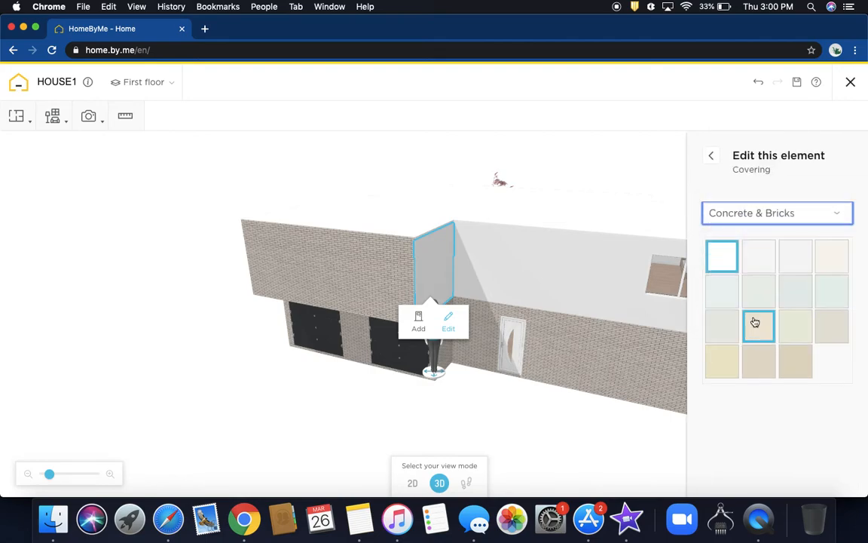
scroll(800, 354, down, 5)
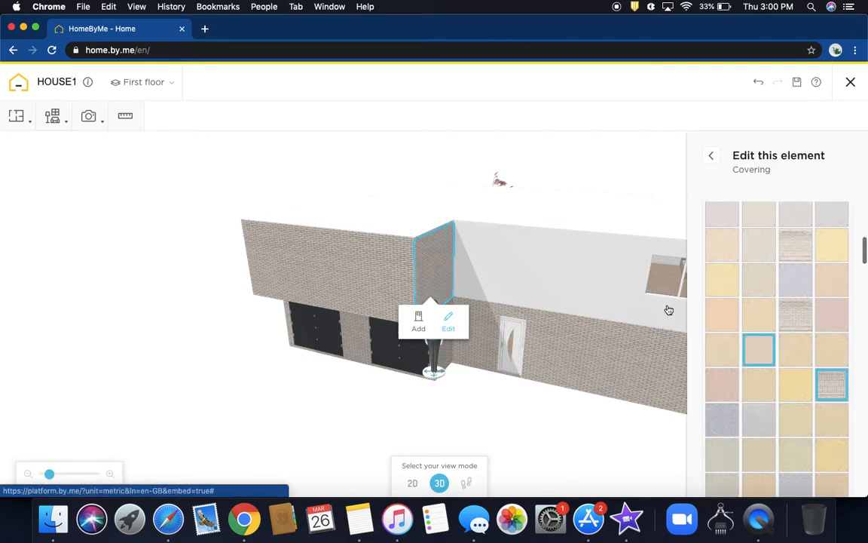
- Cover the long first-floor wall above the front door with the beige-grey brick from Concrete & Bricks
click(552, 271)
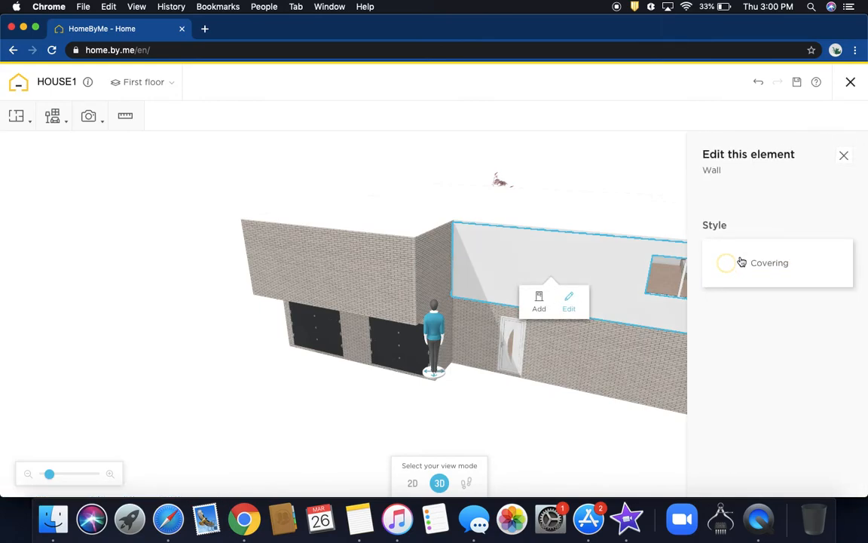
click(727, 271)
click(825, 214)
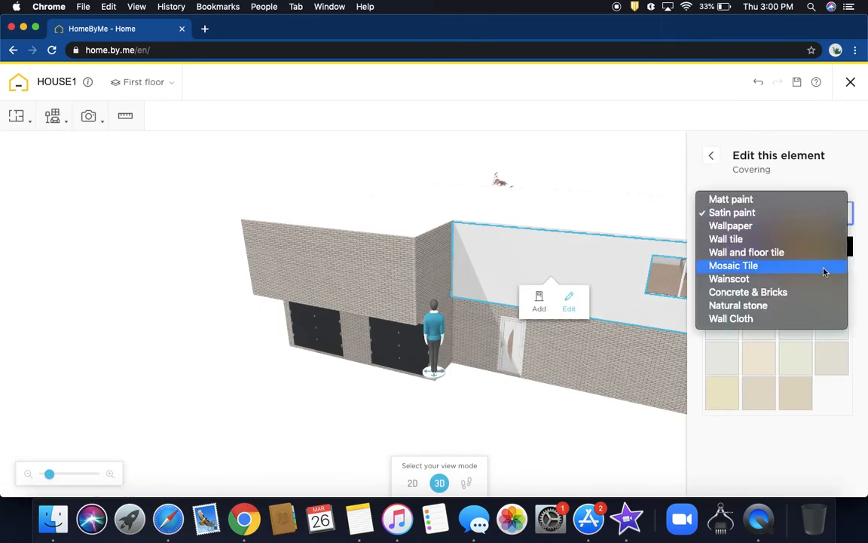
click(801, 293)
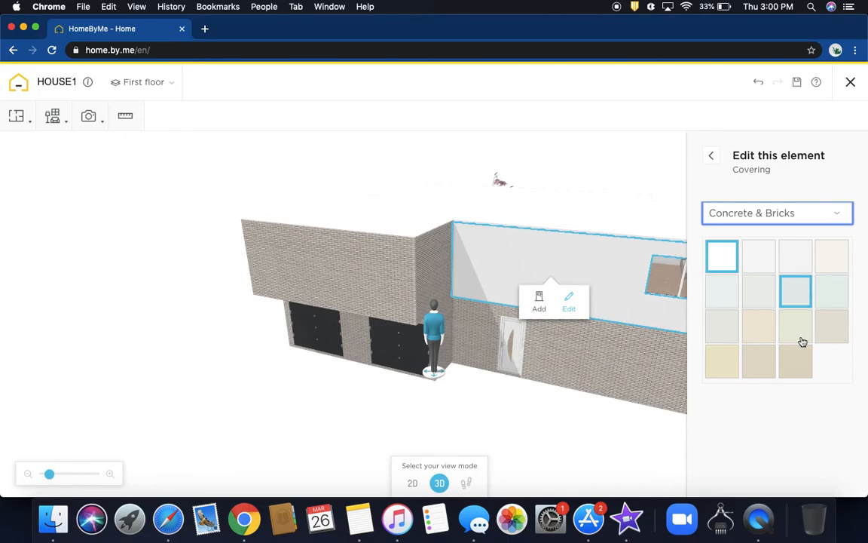
scroll(801, 380, down, 5)
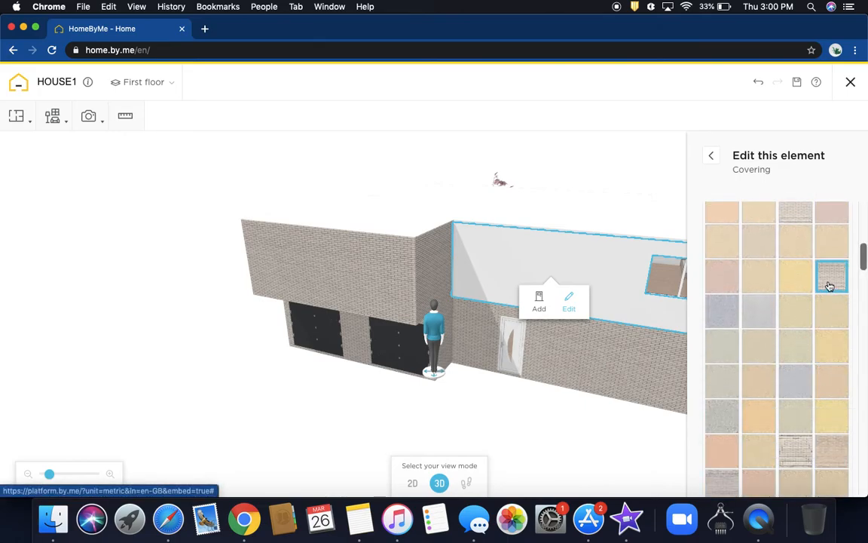
click(829, 286)
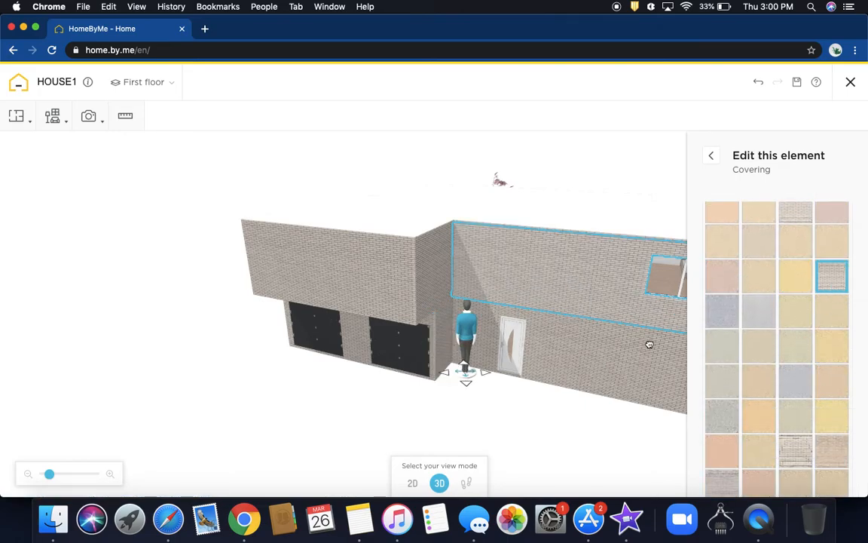
- Cover the windowless first-floor end wall above the small ground-floor window with the beige-grey brick from Concrete & Bricks
drag(678, 352, 540, 272)
click(527, 273)
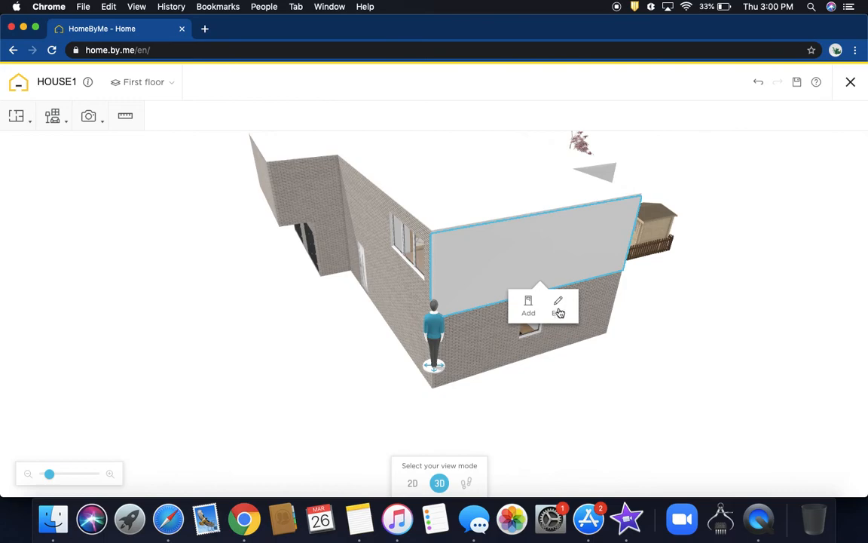
click(739, 268)
click(837, 212)
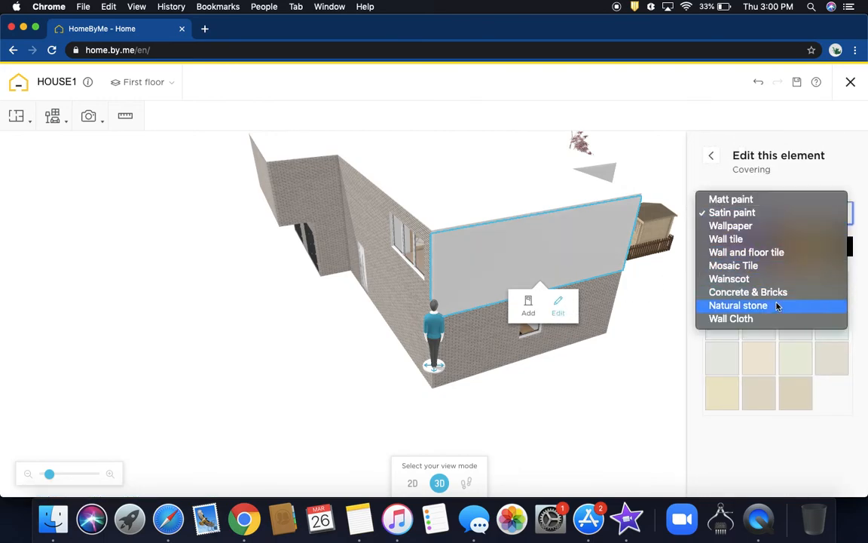
click(777, 306)
click(835, 222)
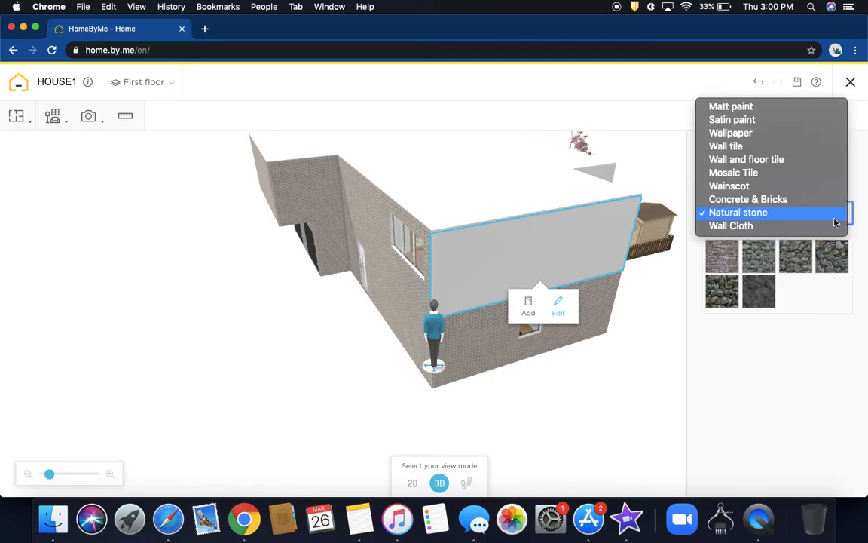
click(781, 201)
scroll(775, 376, down, 5)
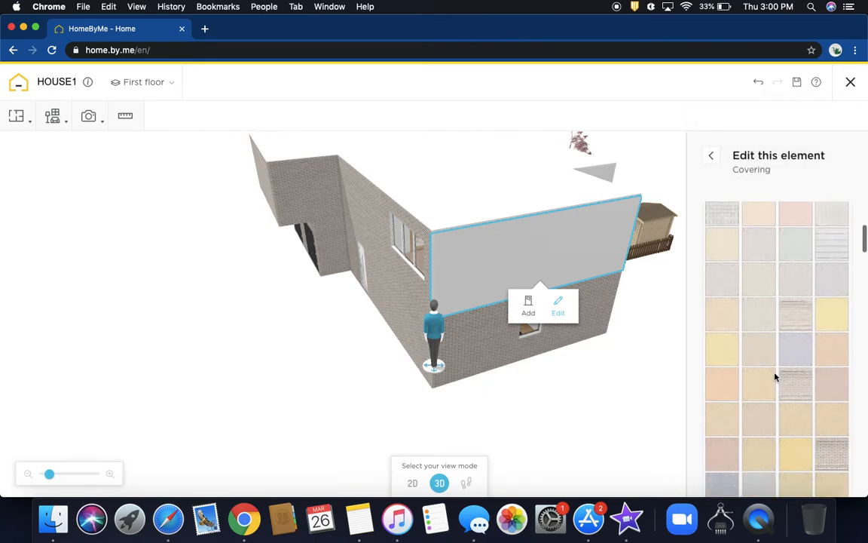
click(830, 349)
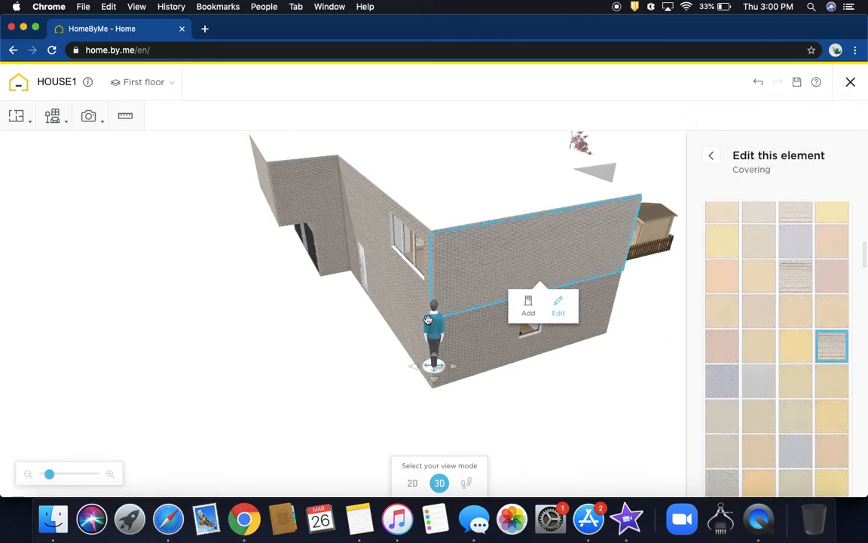
- Cover the windowless first-floor return wall between the two-window wall and the long garden-side wall with the Concrete & Bricks beige-grey brick
drag(433, 320, 624, 267)
drag(667, 235, 646, 284)
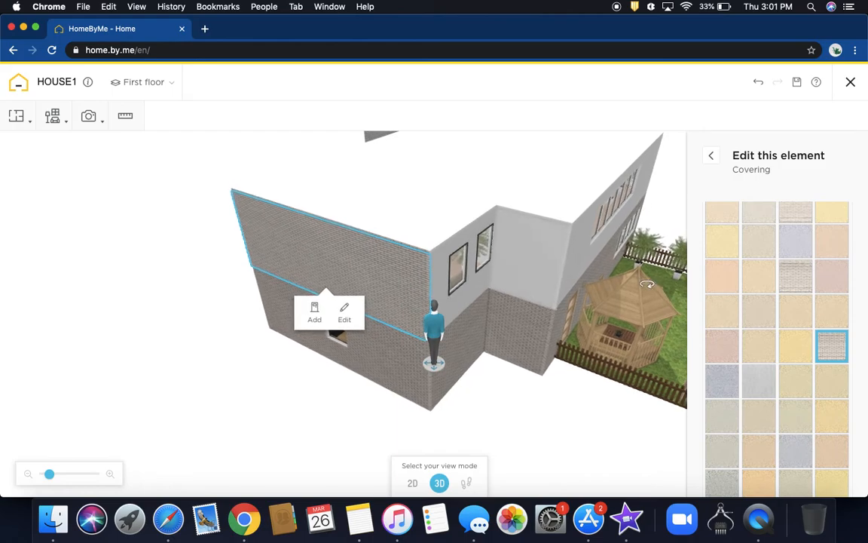
click(548, 271)
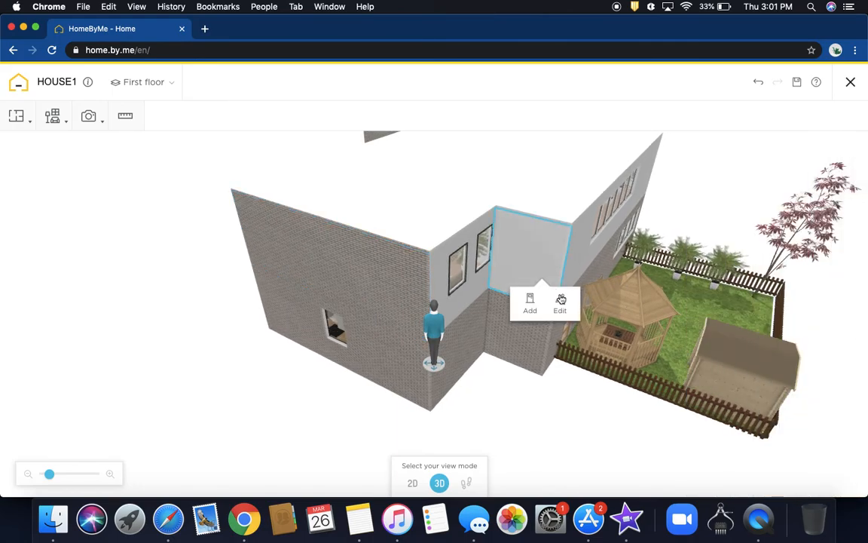
click(561, 303)
click(738, 272)
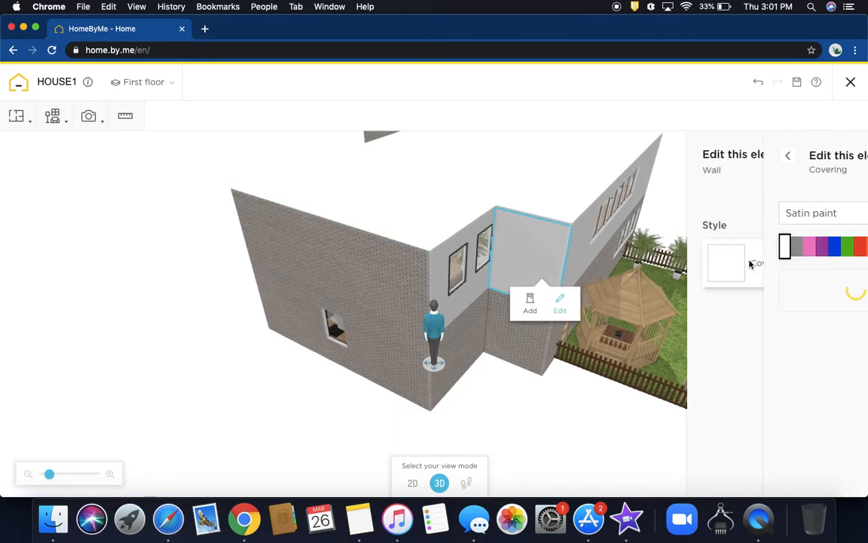
click(798, 214)
click(760, 299)
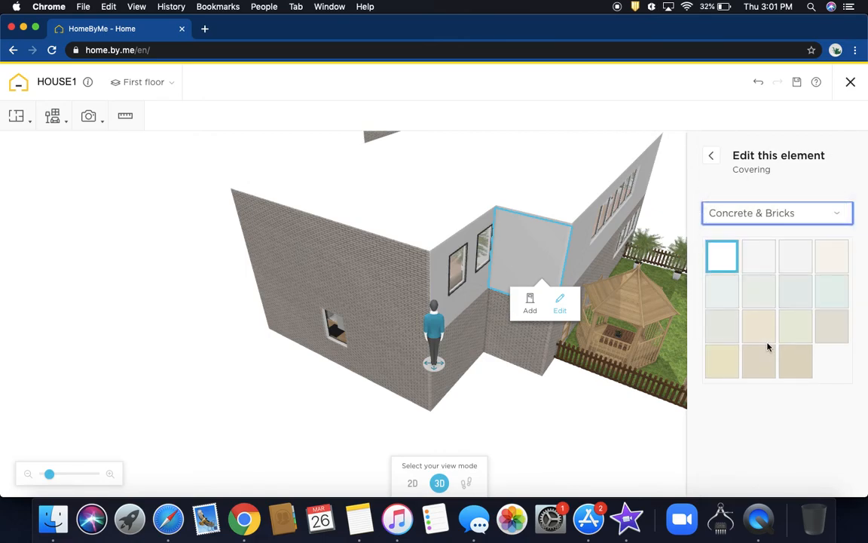
scroll(769, 349, down, 2)
scroll(825, 446, down, 2)
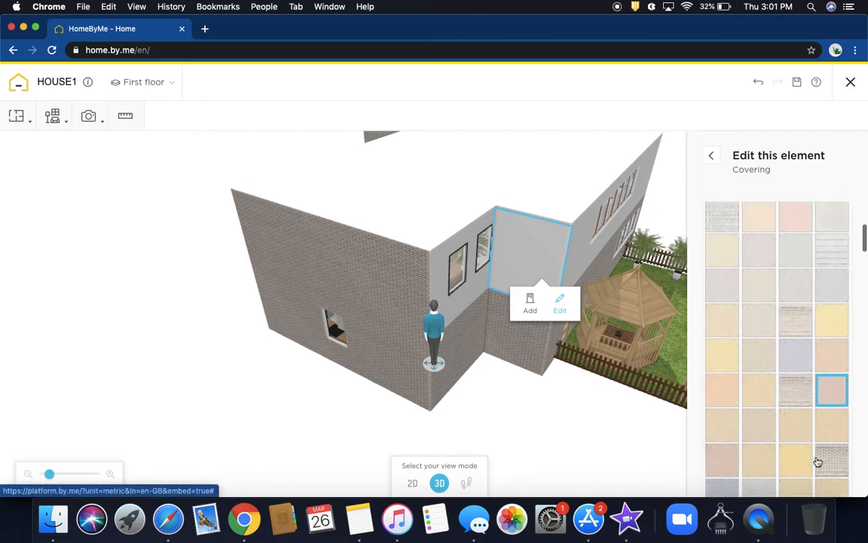
click(829, 387)
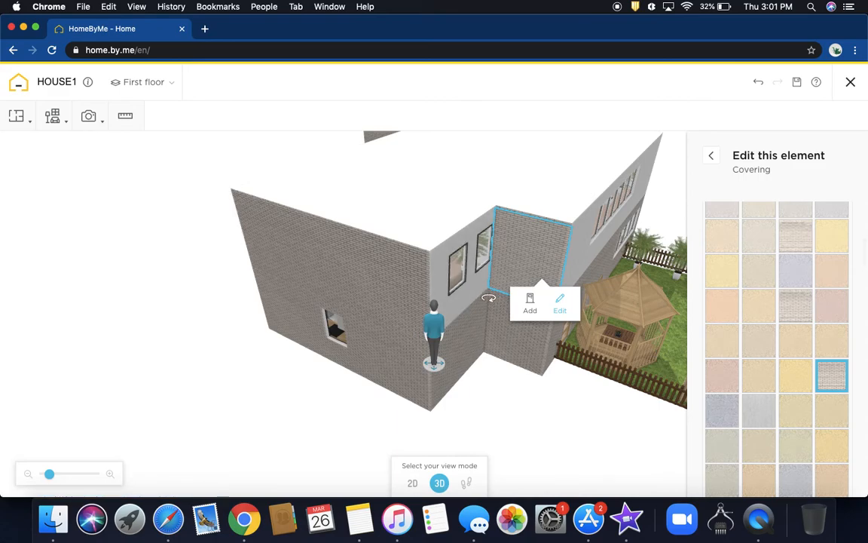
- Cover the first-floor wall with the two separate black-framed windows with the beige-grey brick from Concrete & Bricks
click(457, 300)
click(475, 335)
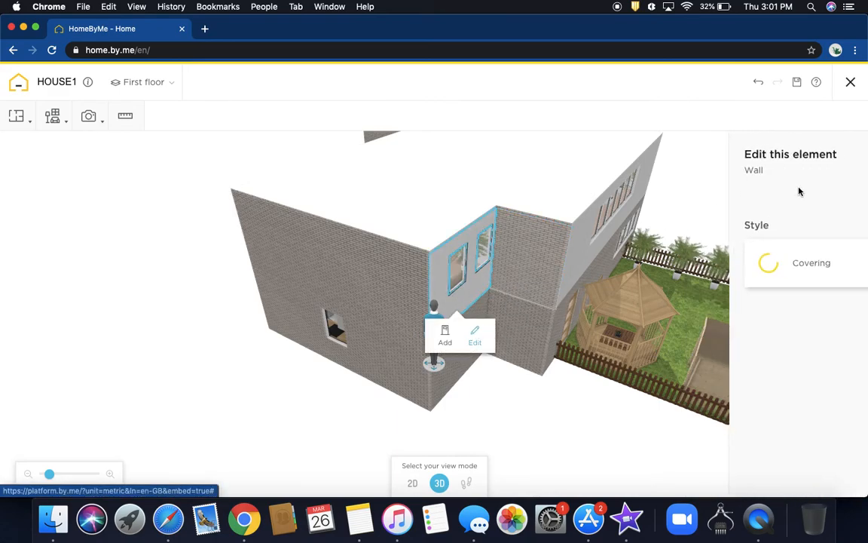
click(750, 272)
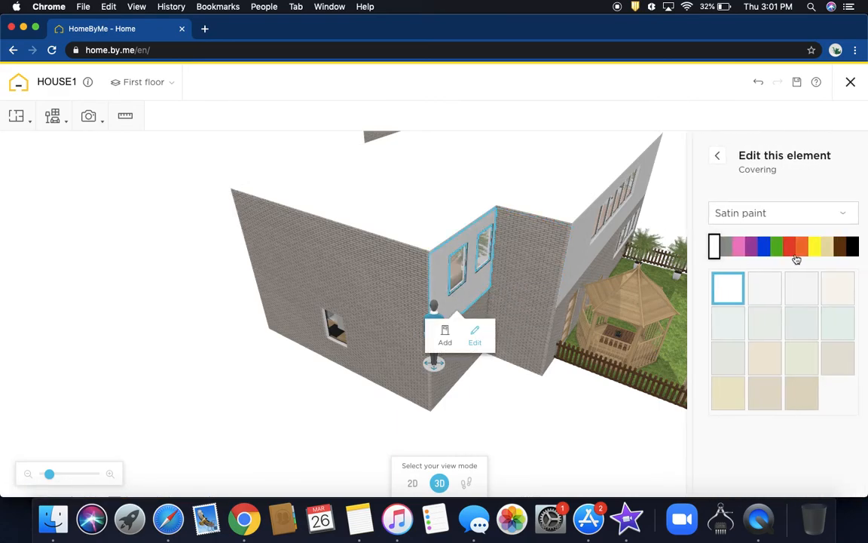
click(832, 214)
click(768, 298)
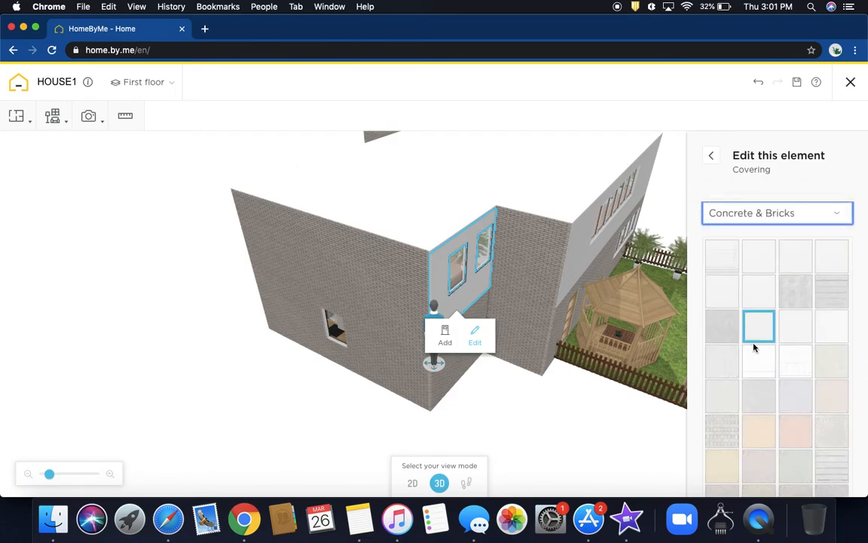
scroll(773, 374, down, 3)
scroll(775, 376, down, 3)
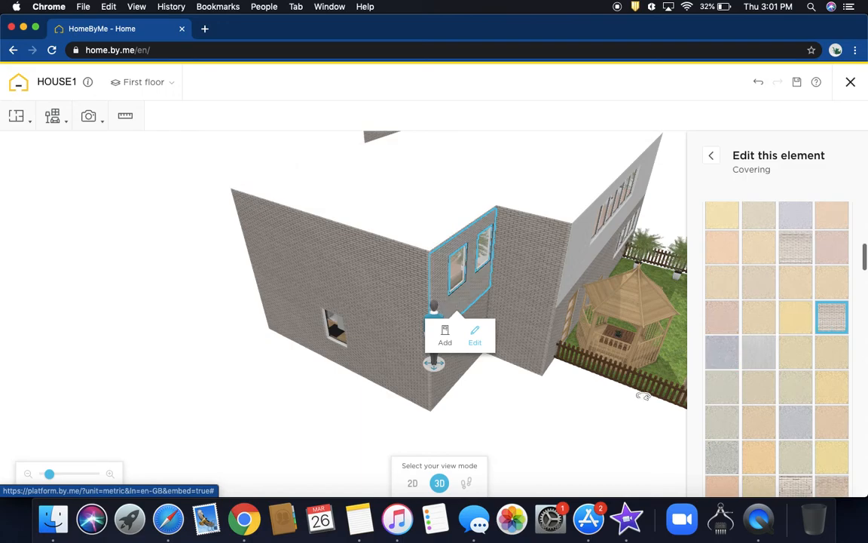
- Cover the long first-floor garden-side wall with the wide multi-pane window with the beige-grey brick from Concrete & Bricks
drag(432, 355, 463, 359)
drag(660, 263, 669, 259)
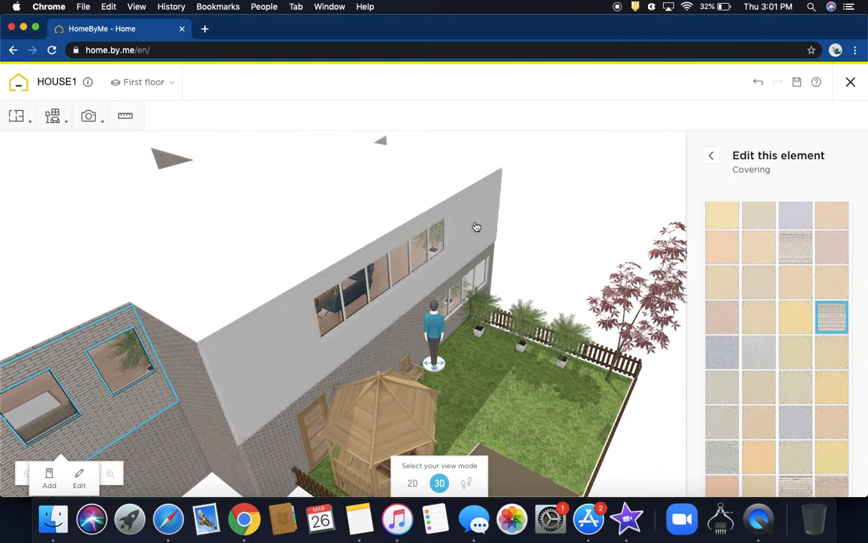
click(476, 228)
click(493, 261)
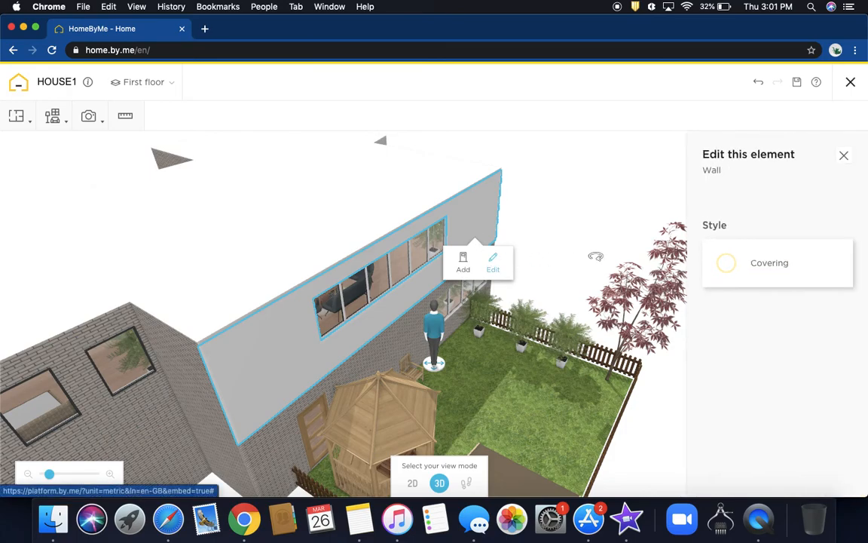
click(721, 263)
click(841, 214)
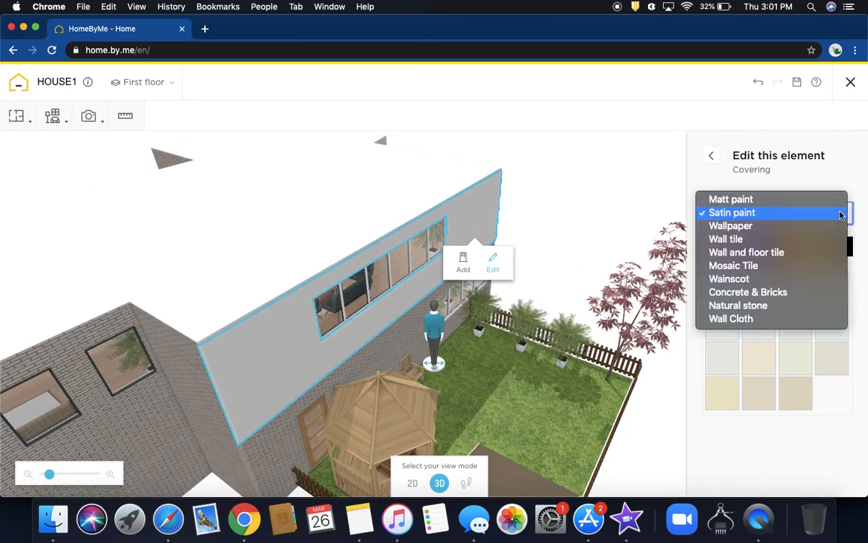
click(775, 293)
scroll(780, 354, down, 5)
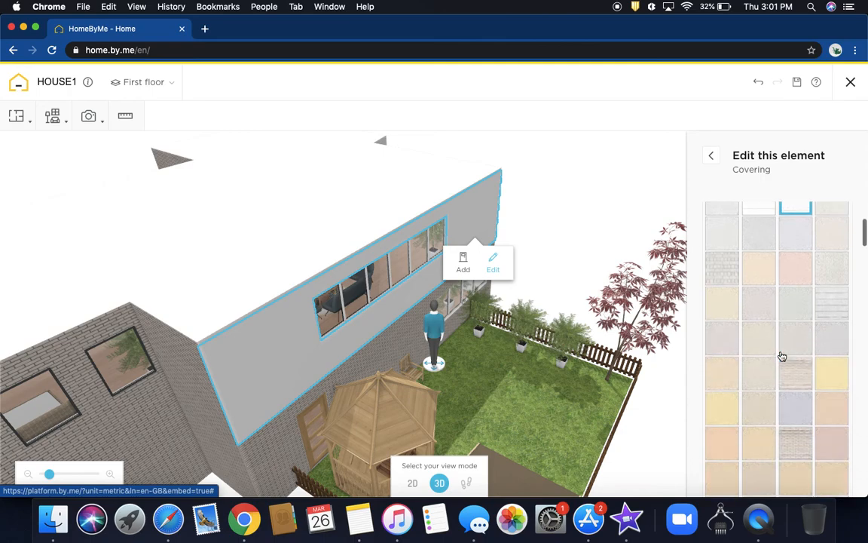
click(801, 402)
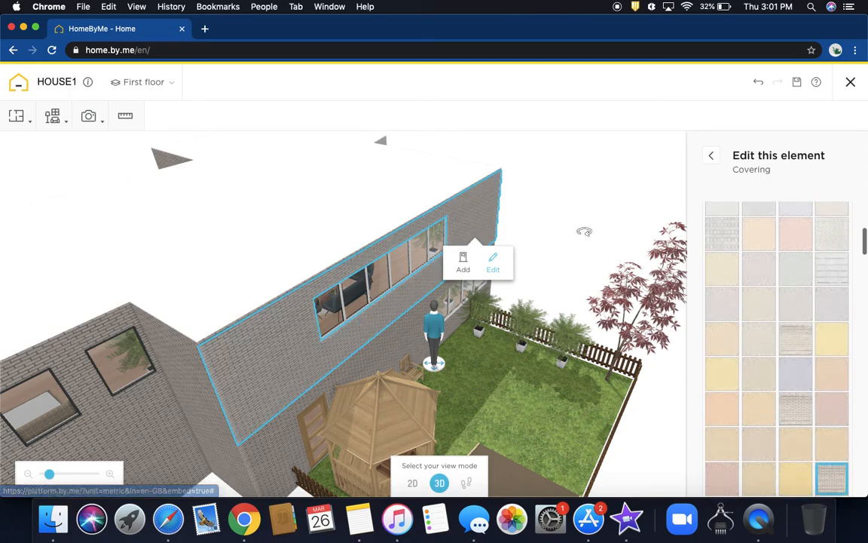
drag(432, 316, 472, 157)
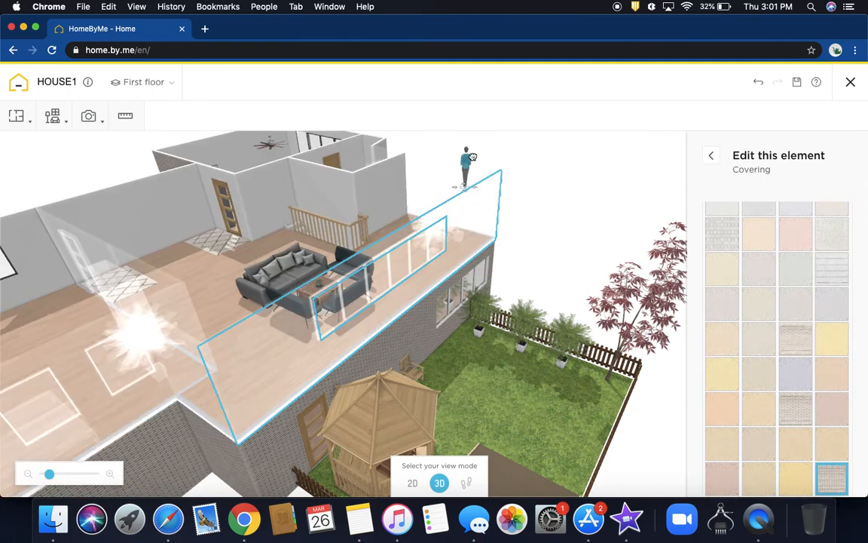
drag(501, 199, 378, 239)
click(370, 226)
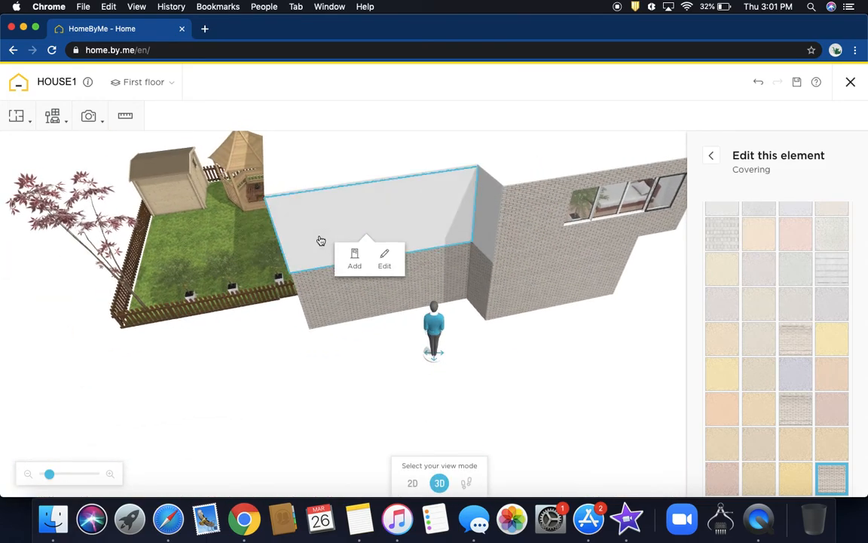
click(384, 257)
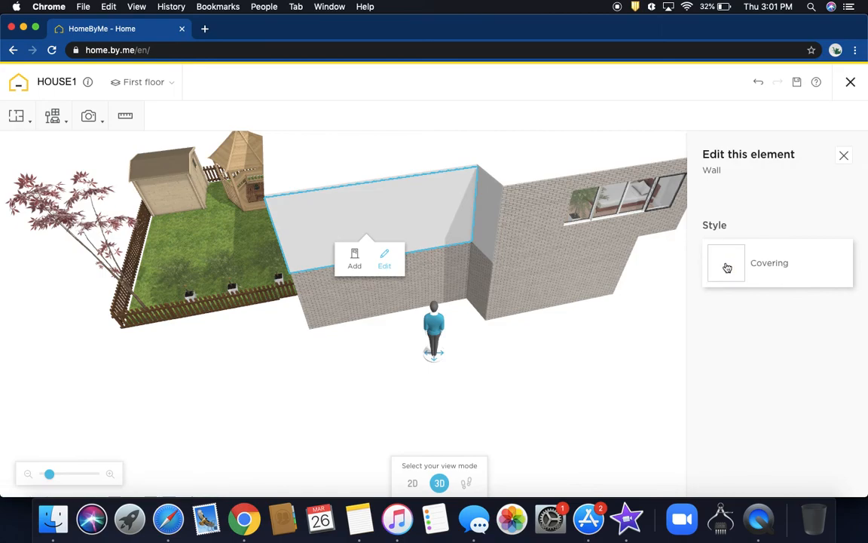
click(727, 264)
click(832, 215)
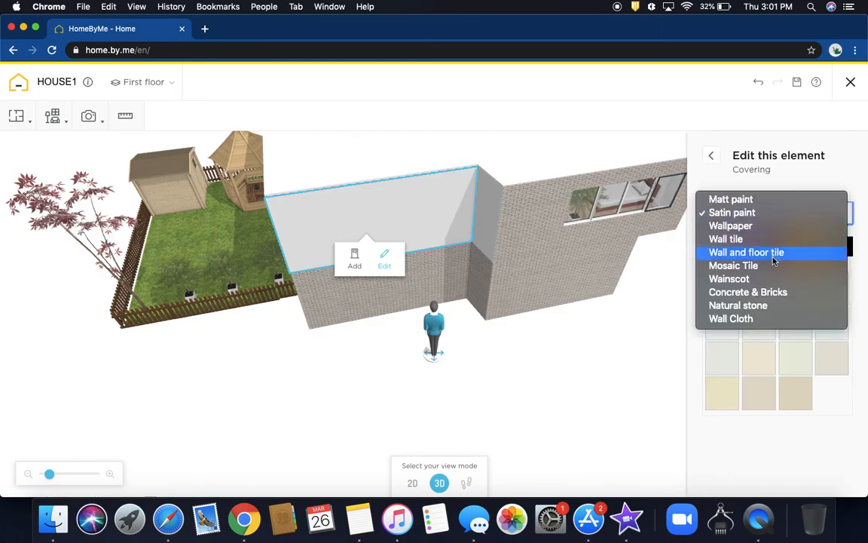
click(755, 294)
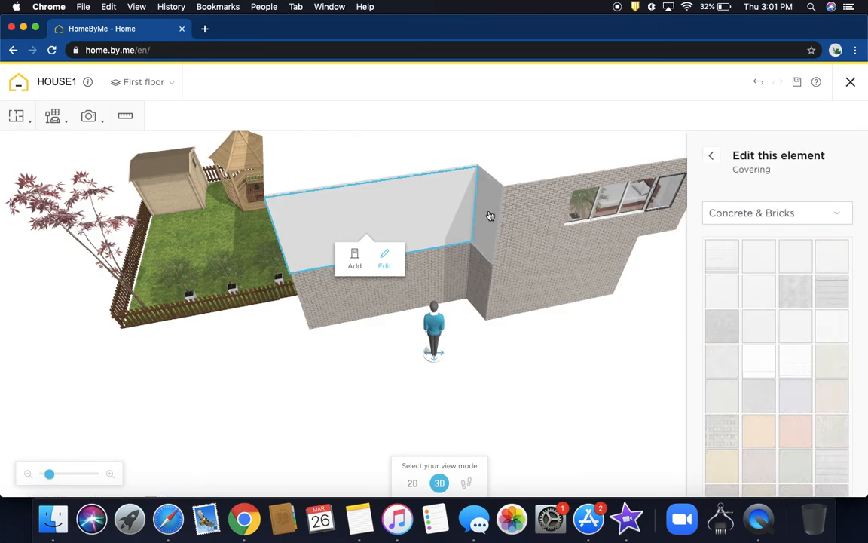
- Cover the narrow first-floor return wall beside the four-pane-window wall with the beige-grey brick from Concrete & Bricks
click(490, 217)
click(506, 249)
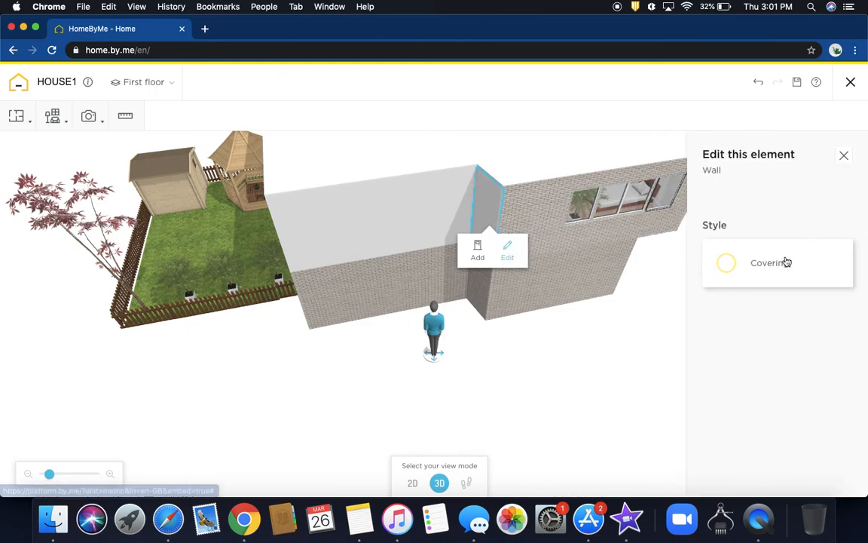
click(749, 269)
click(837, 215)
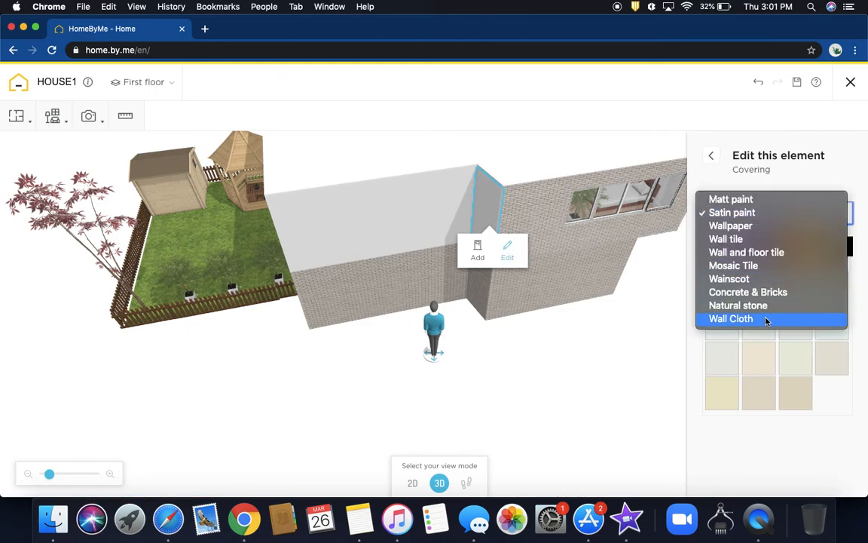
click(764, 294)
scroll(765, 297, down, 5)
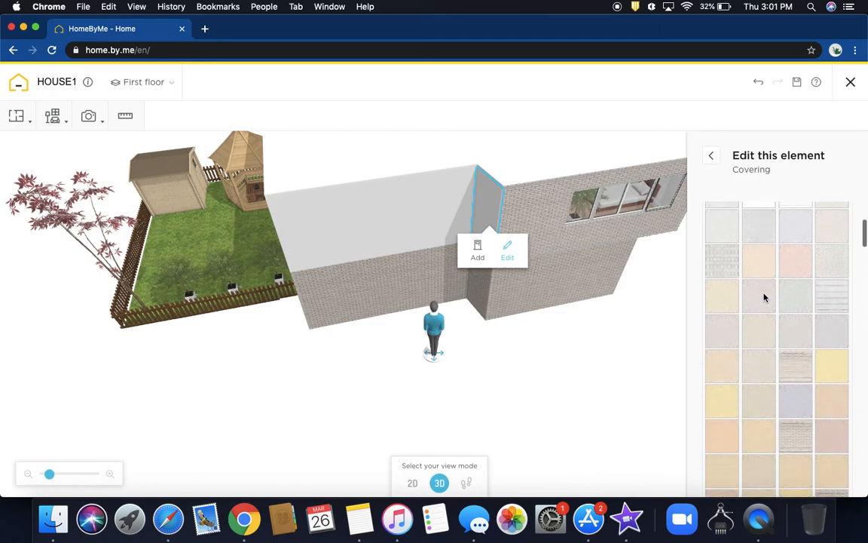
- Cover the remaining white windowless first-floor wall next to the garden with the beige-grey brick from Concrete & Bricks
click(343, 219)
click(359, 249)
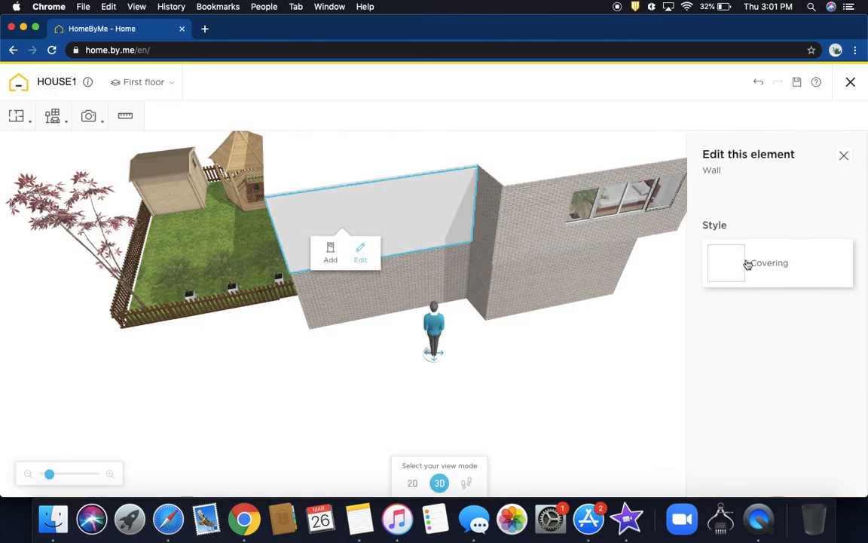
click(748, 263)
click(832, 212)
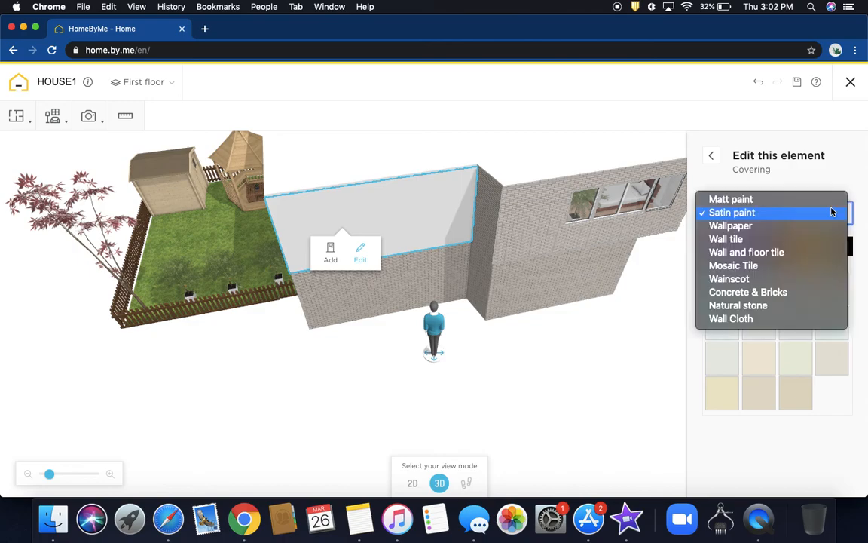
click(755, 293)
scroll(768, 362, down, 5)
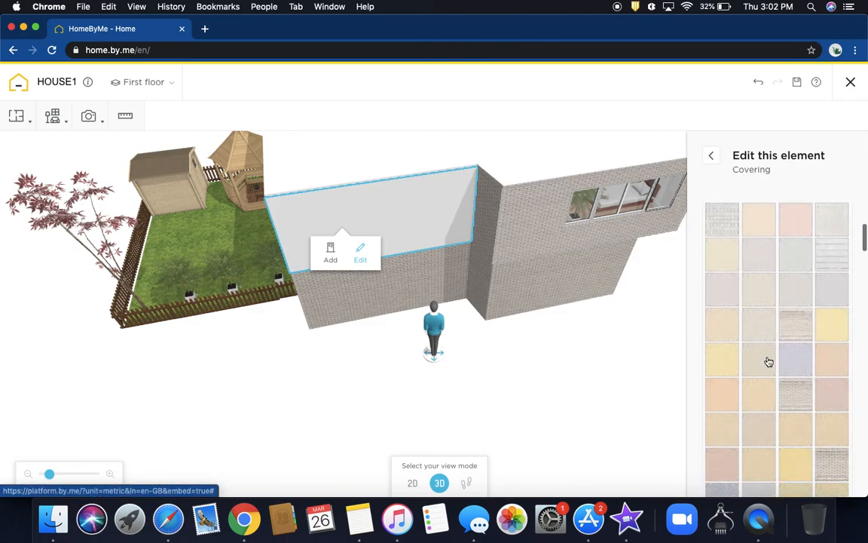
click(829, 351)
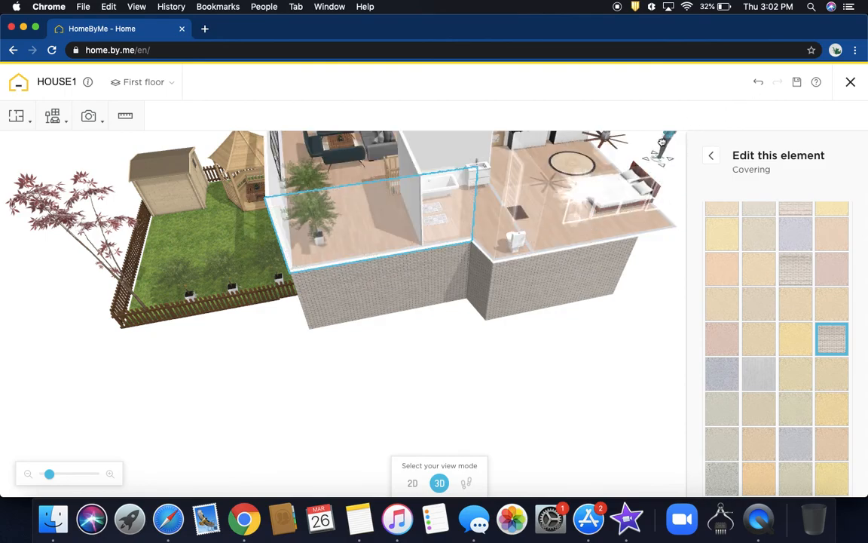
drag(673, 143, 568, 223)
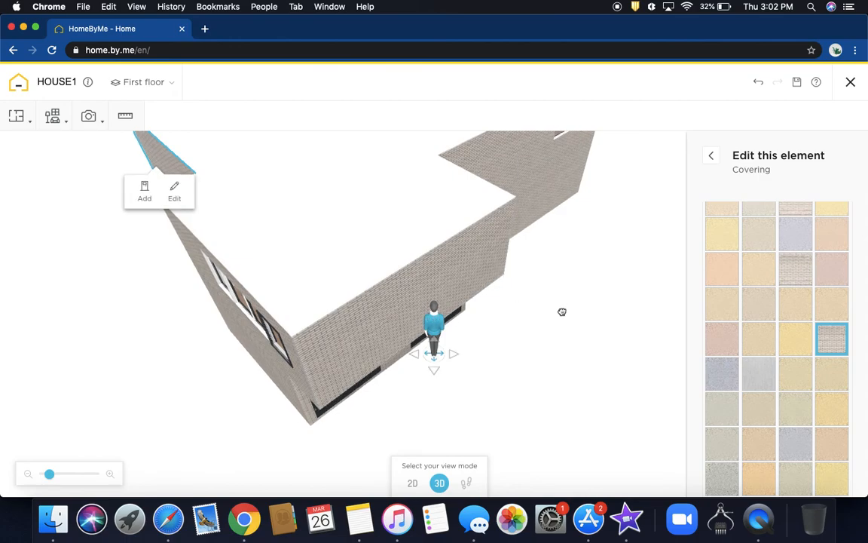
drag(569, 305, 492, 291)
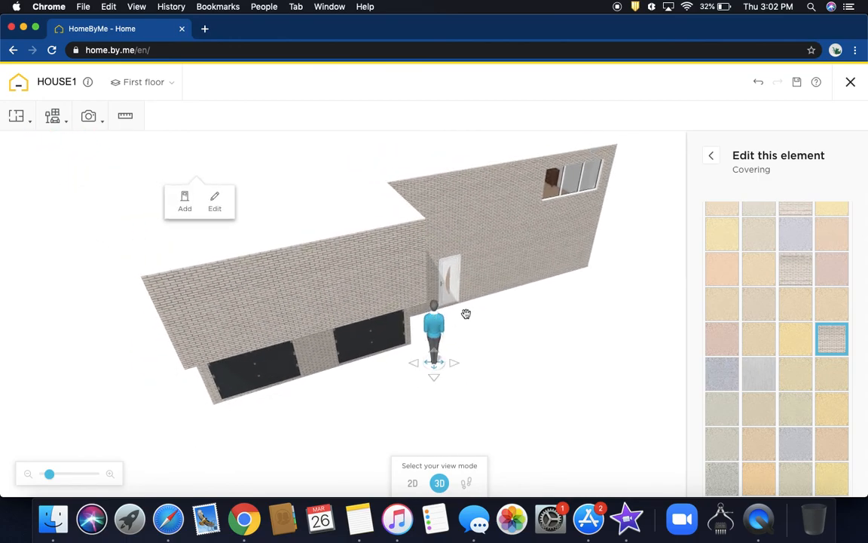
drag(552, 298, 536, 283)
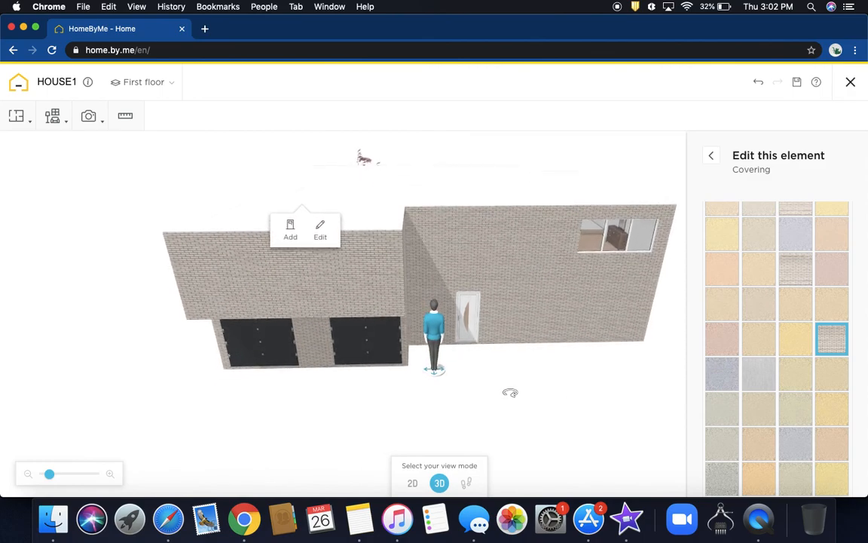